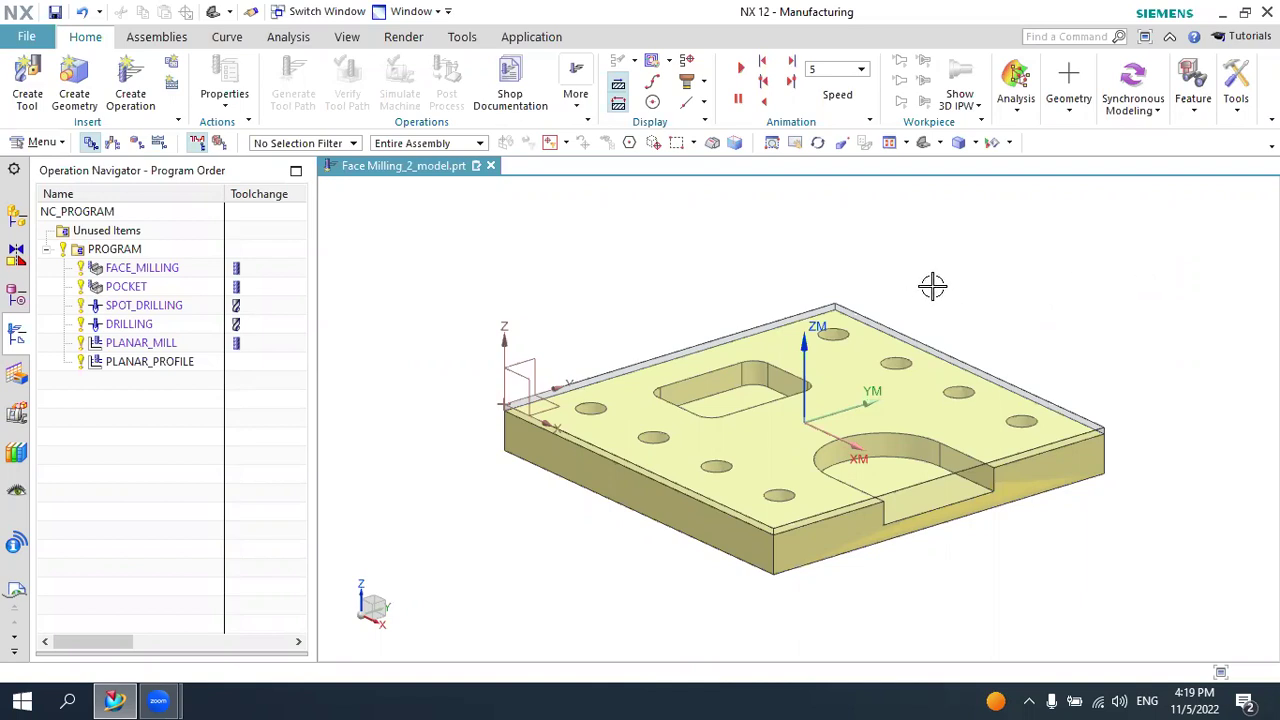
Display the PLANAR_MILL toolpath and orbit the plate to inspect its stacked cyan passes
{"action": "left_click", "coordinate": [160, 344]}
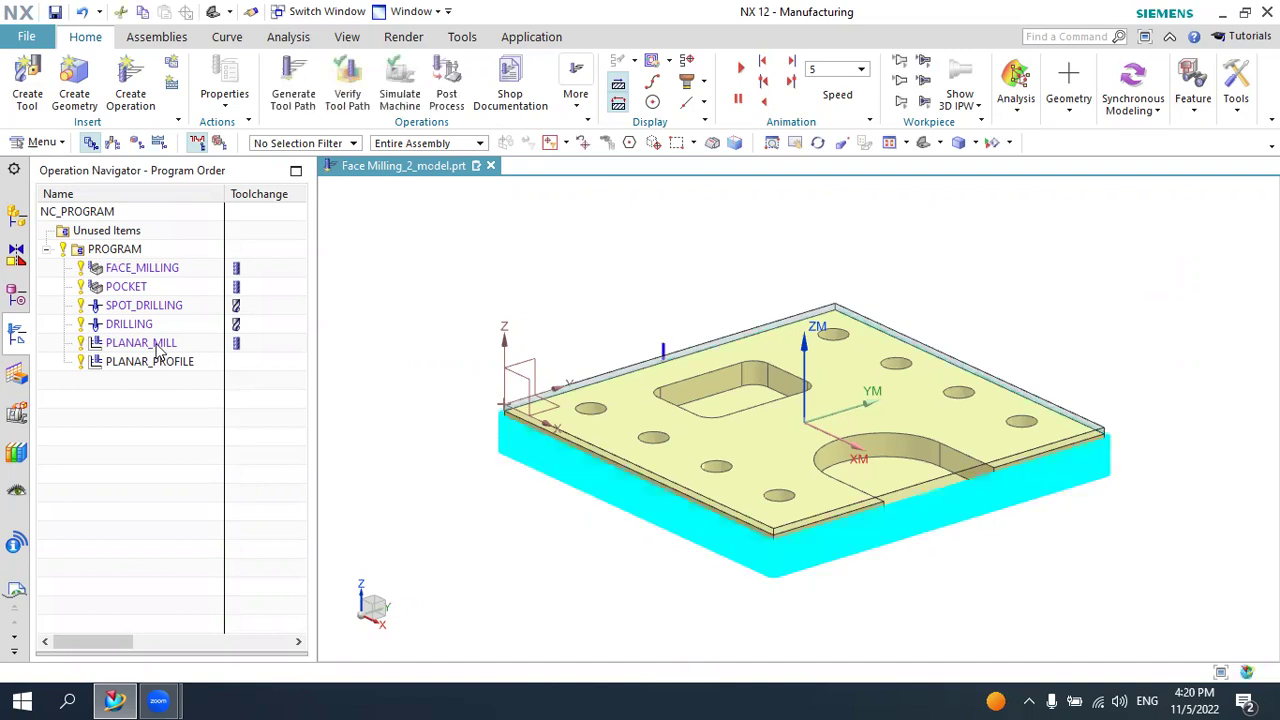
{"action": "middle_click_drag", "start_coordinate": [491, 452], "coordinate": [474, 457]}
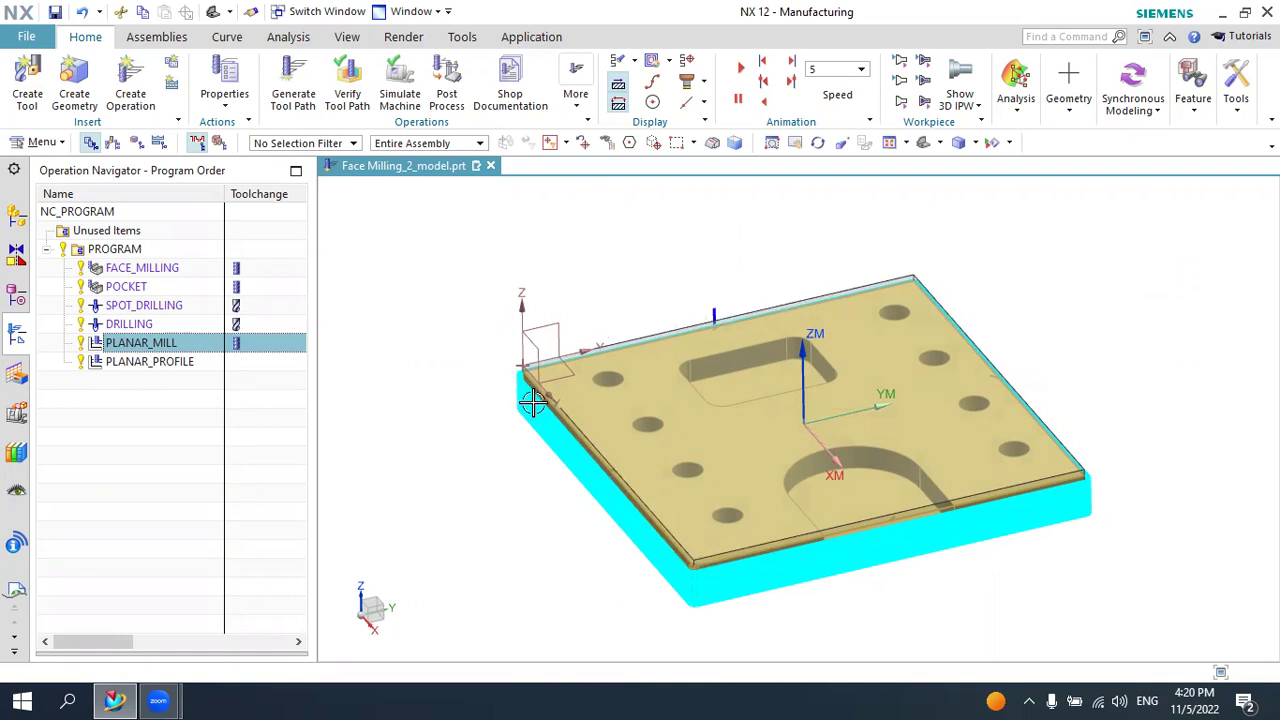
{"action": "middle_click_drag", "start_coordinate": [575, 503], "coordinate": [586, 489]}
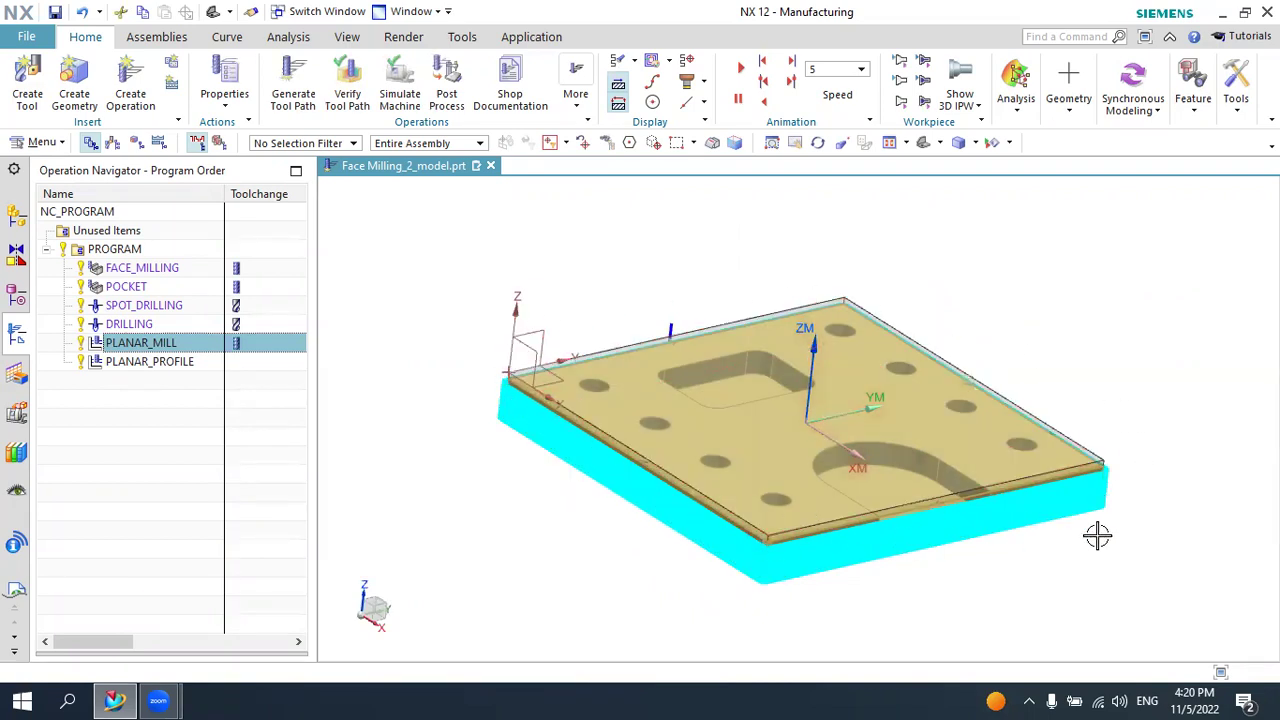
{"action": "middle_click_drag", "start_coordinate": [1095, 536], "coordinate": [1109, 542]}
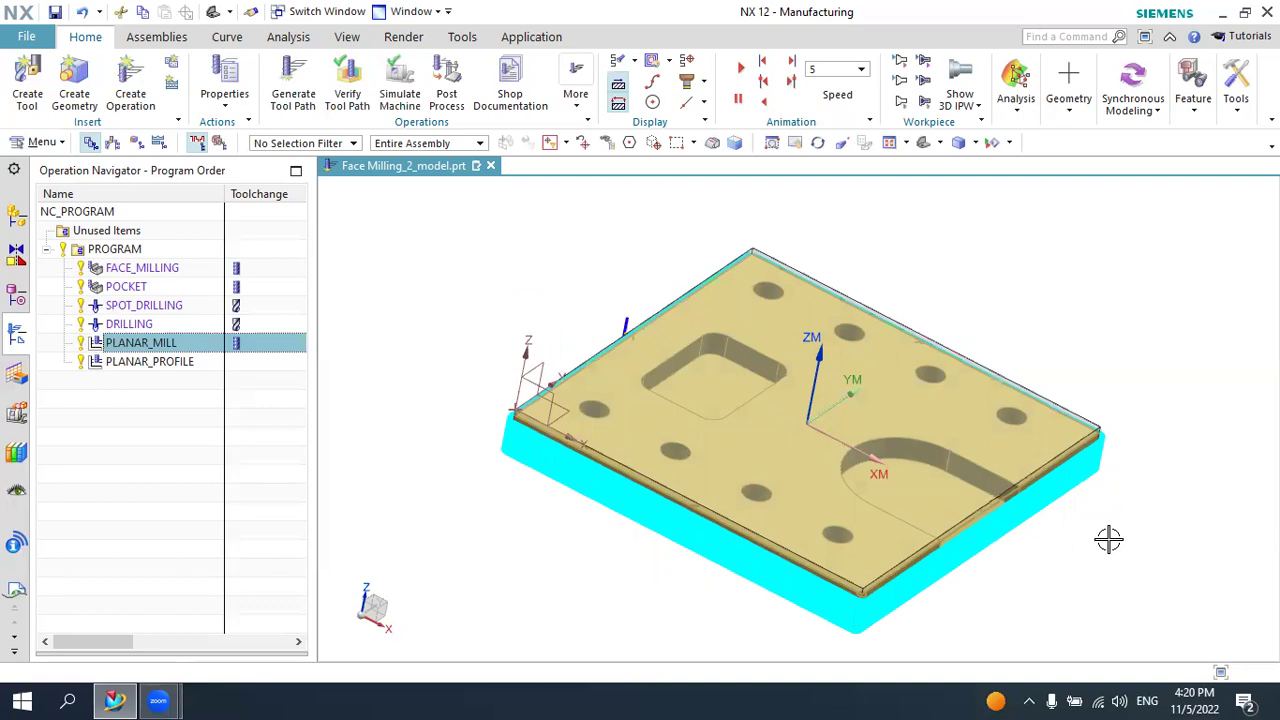
{"action": "mouse_move", "coordinate": [1109, 540]}
{"action": "middle_mouse_down"}
{"action": "mouse_move", "coordinate": [1060, 513]}
{"action": "mouse_move", "coordinate": [1092, 524]}
{"action": "middle_mouse_up"}
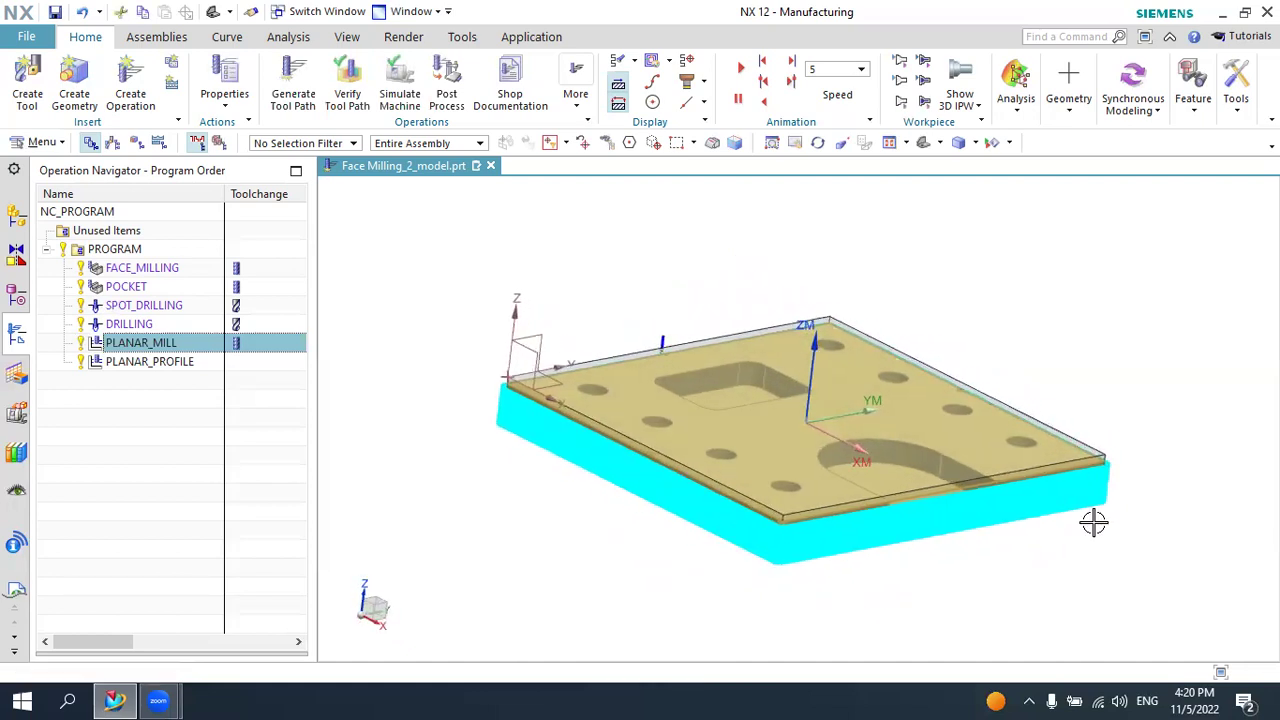
{"action": "scroll", "coordinate": [1022, 385], "scroll_direction": "up", "scroll_amount": 2}
{"action": "scroll", "coordinate": [1022, 385], "scroll_direction": "down", "scroll_amount": 1}
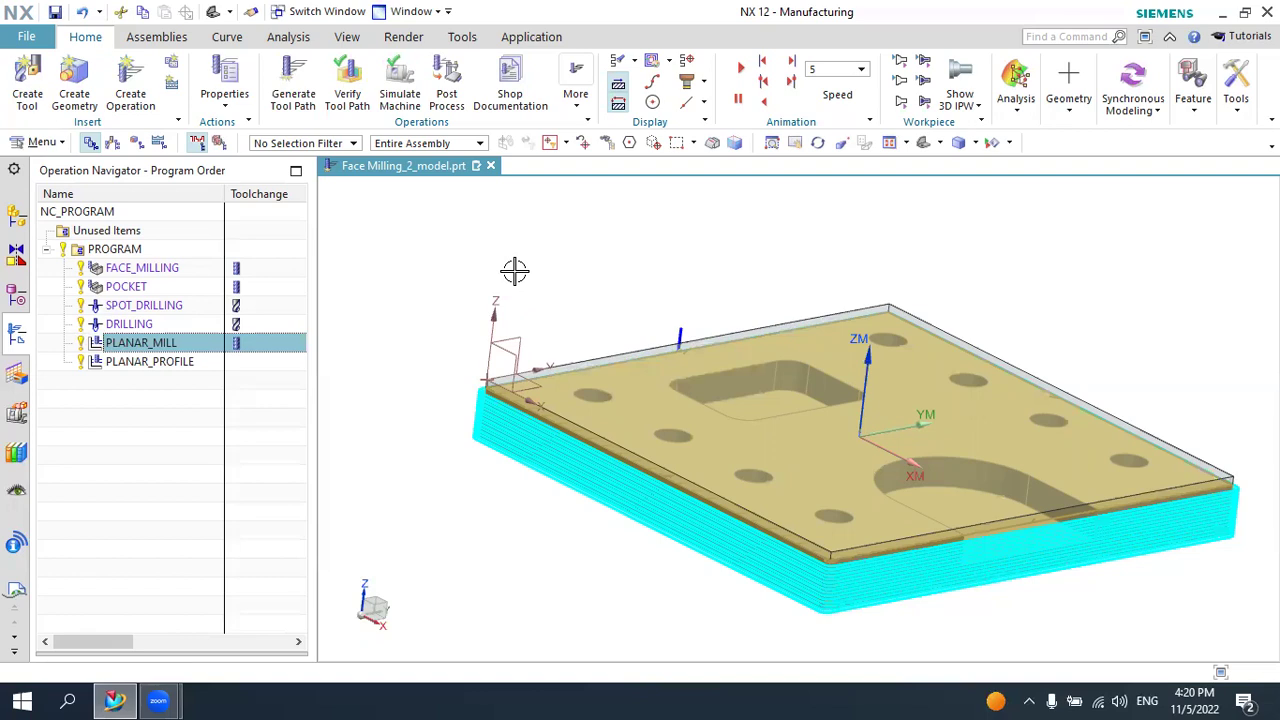
Open the PLANAR_MILL operation for editing and launch Verify from its Actions
{"action": "left_click", "coordinate": [182, 366]}
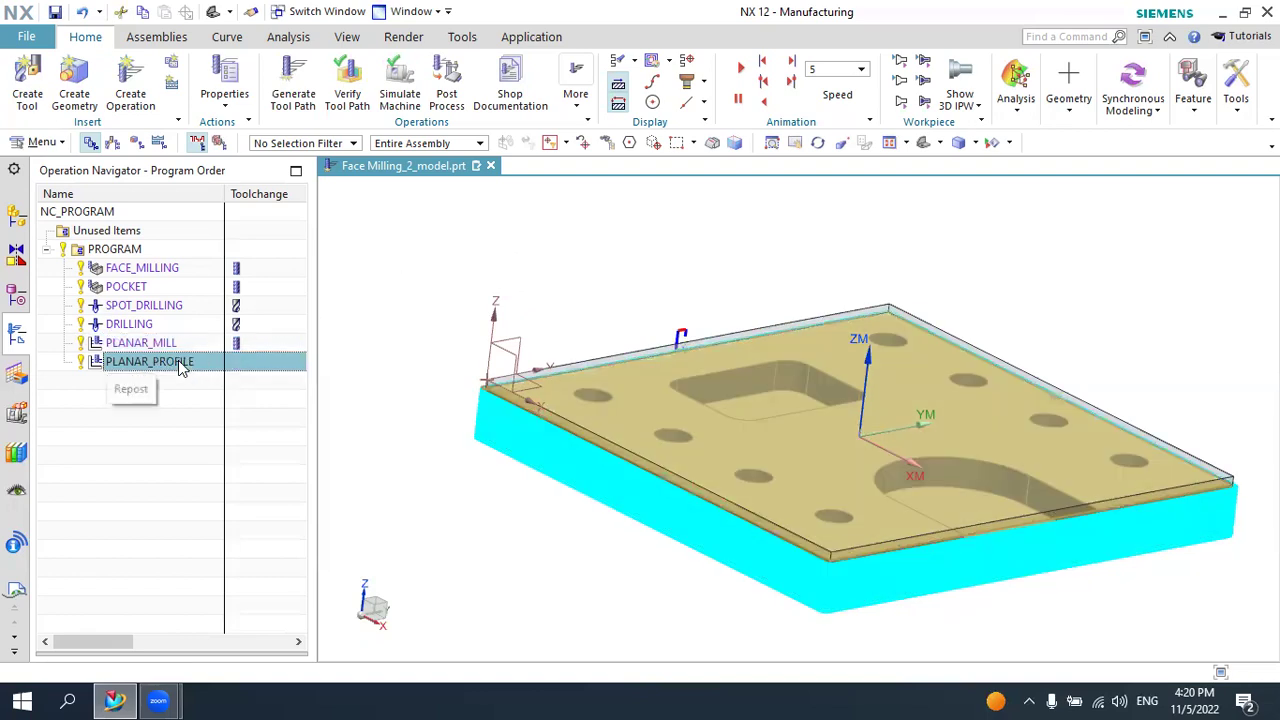
{"action": "left_click", "coordinate": [180, 345]}
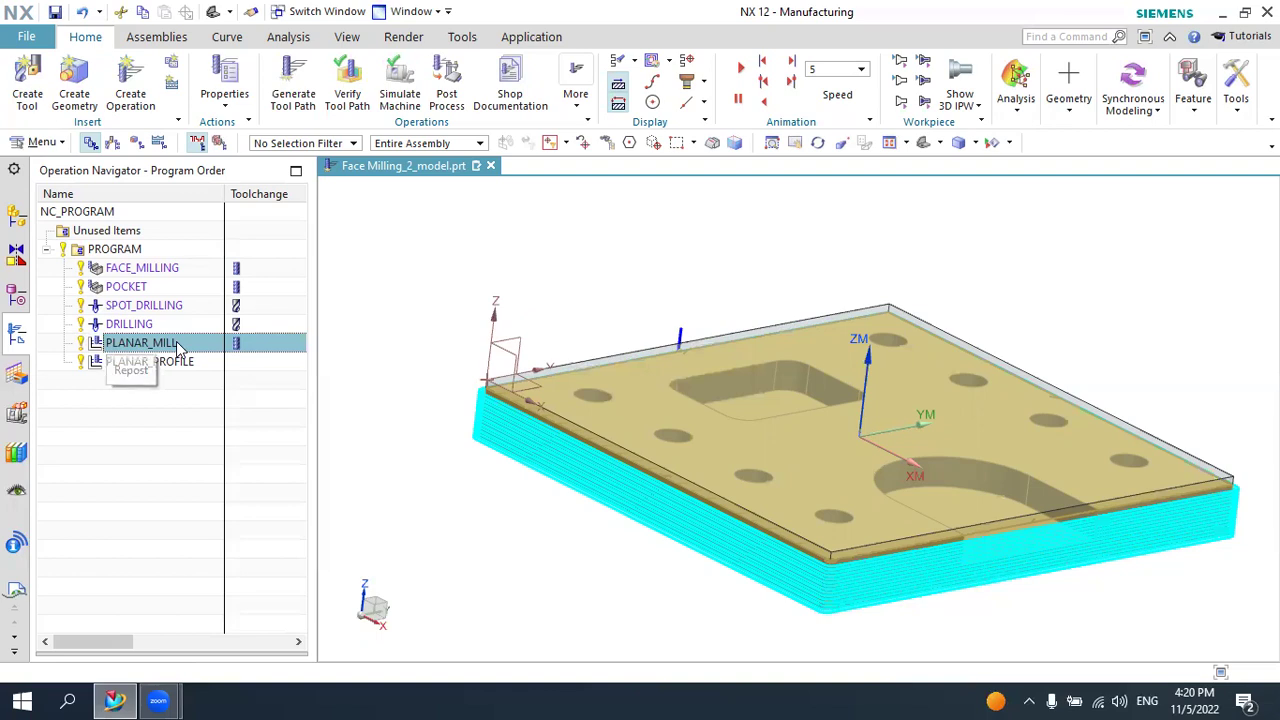
{"action": "double_click", "coordinate": [178, 344]}
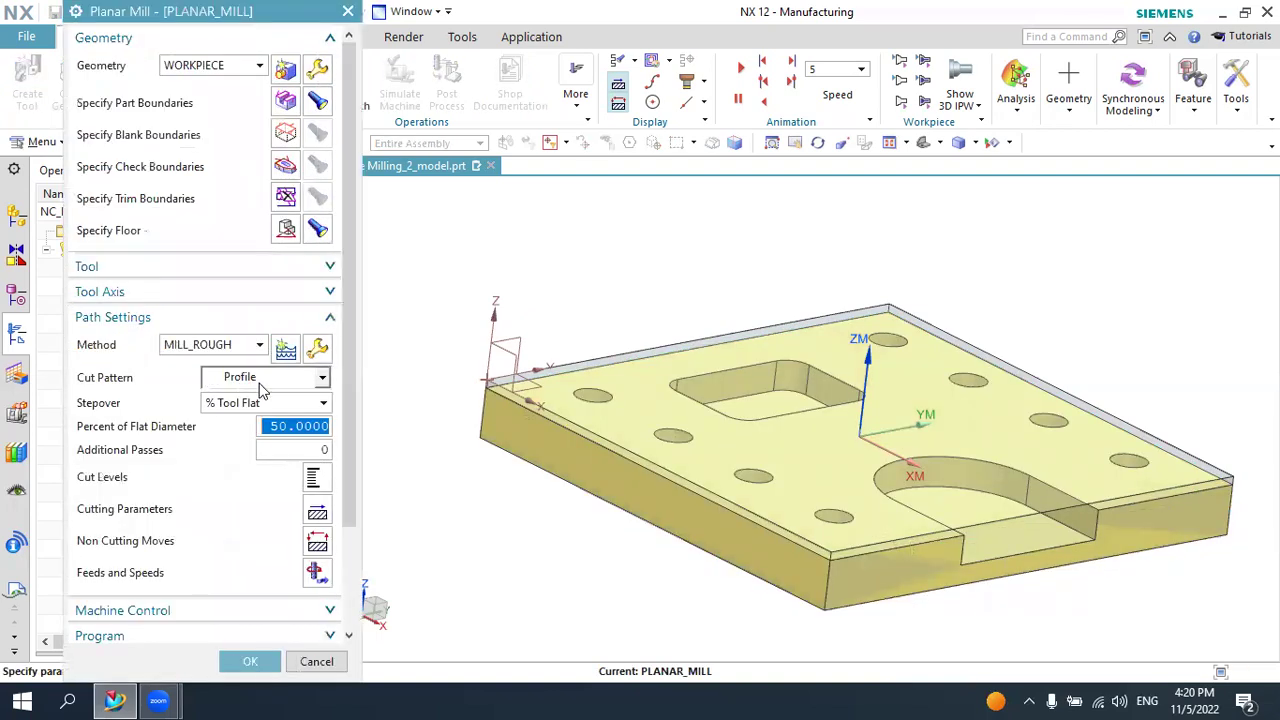
{"action": "scroll", "coordinate": [350, 560], "scroll_direction": "down", "scroll_amount": 2}
{"action": "scroll", "coordinate": [365, 560], "scroll_direction": "down", "scroll_amount": 1}
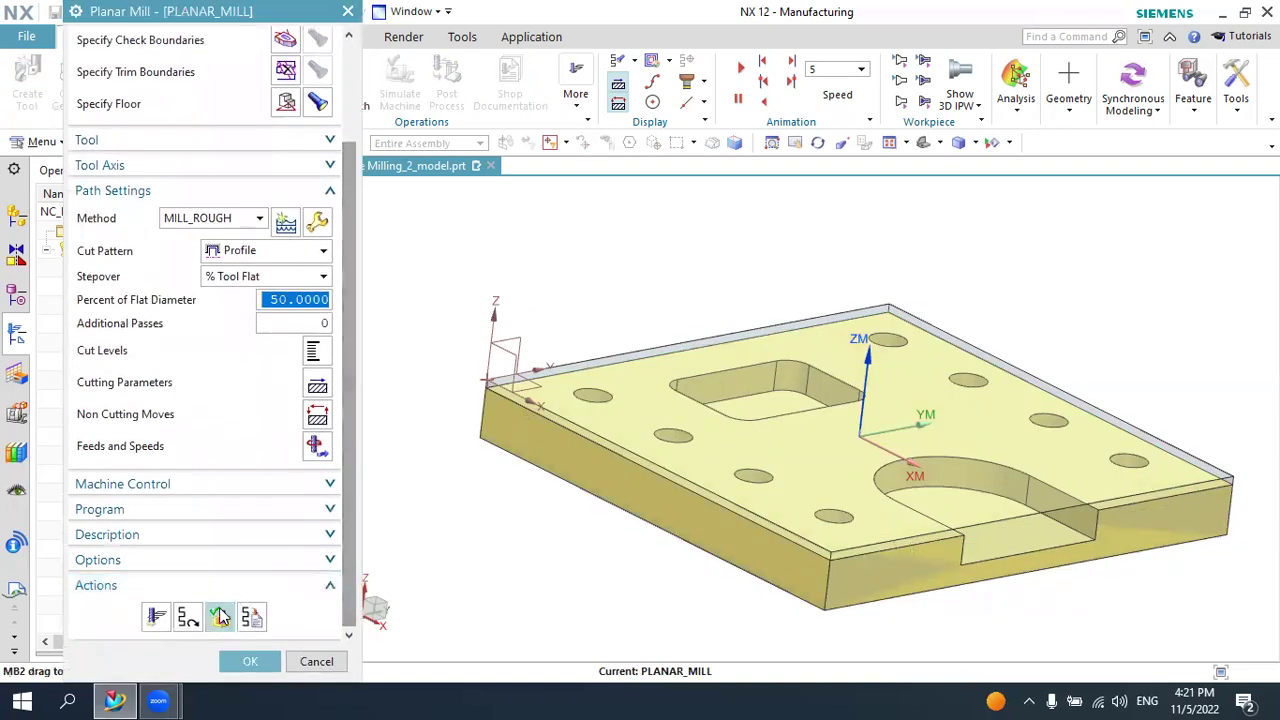
{"action": "left_click", "coordinate": [220, 614]}
Zoom in and out on the tool, then switch the visualization to 3D Dynamic
{"action": "scroll", "coordinate": [715, 400], "scroll_direction": "up", "scroll_amount": 2}
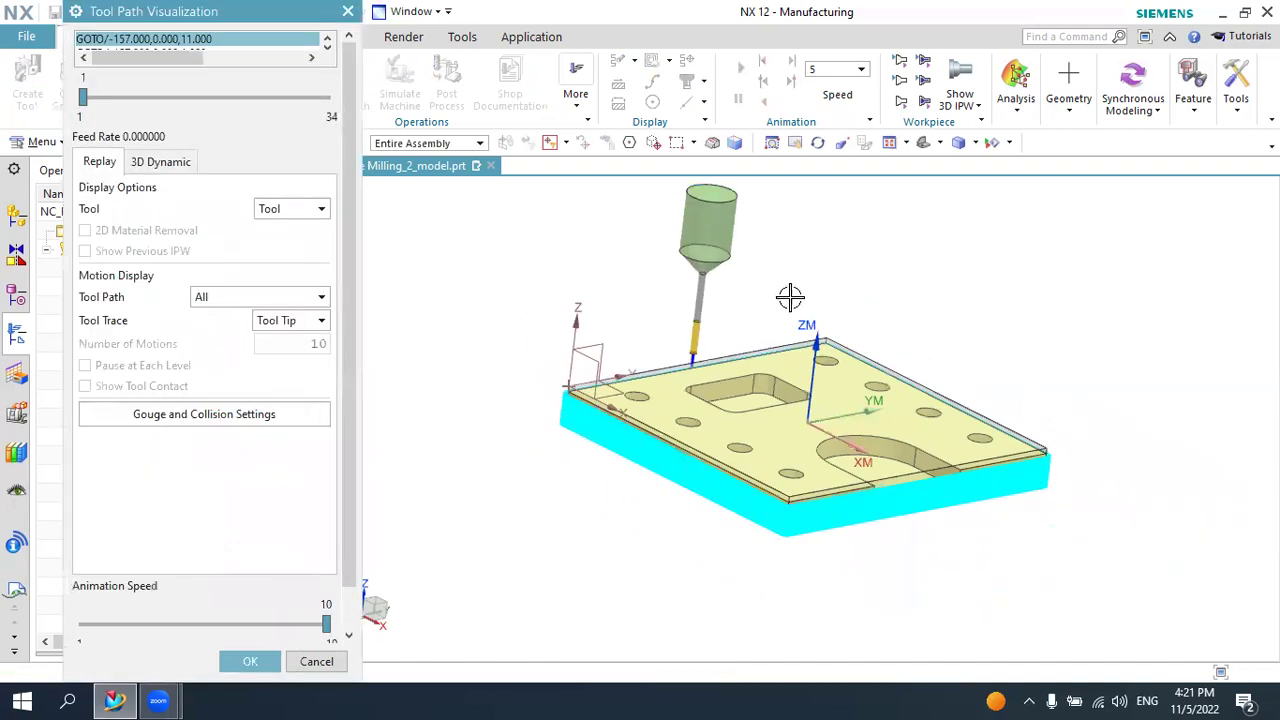
{"action": "scroll", "coordinate": [760, 321], "scroll_direction": "down", "scroll_amount": 2}
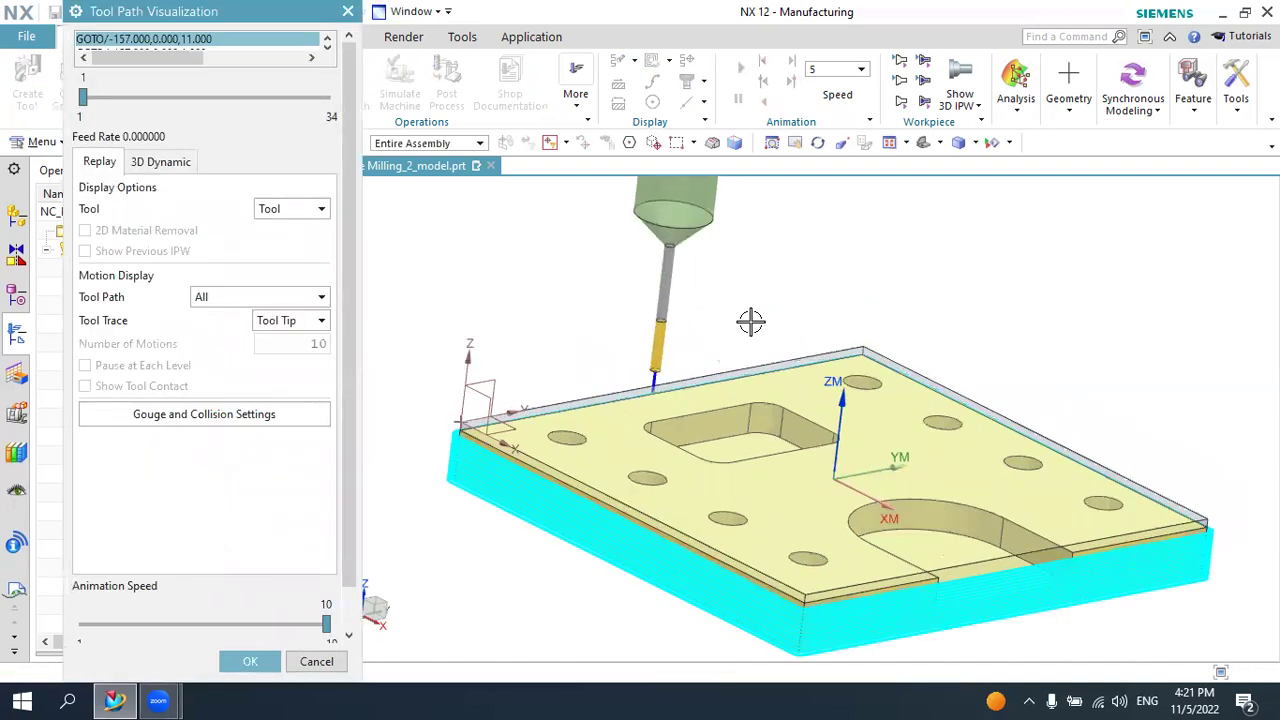
{"action": "scroll", "coordinate": [697, 354], "scroll_direction": "down", "scroll_amount": 2}
{"action": "scroll", "coordinate": [651, 360], "scroll_direction": "down", "scroll_amount": 2}
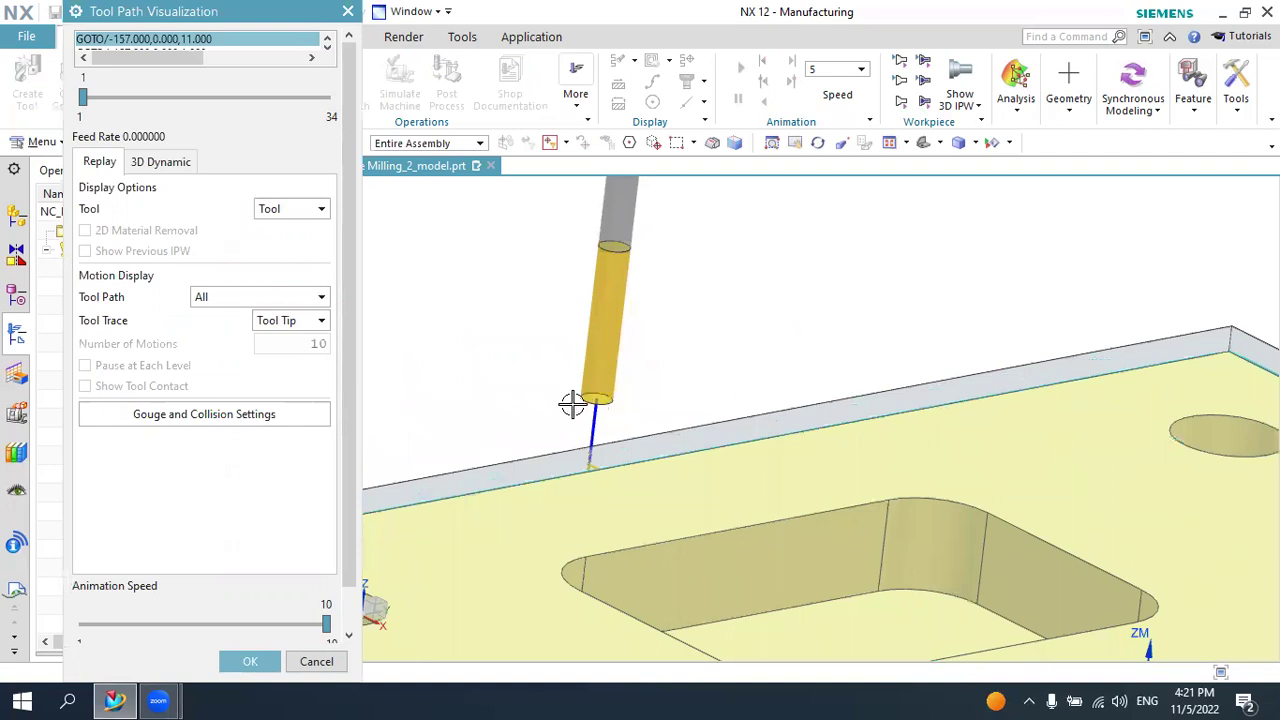
{"action": "scroll", "coordinate": [600, 403], "scroll_direction": "up", "scroll_amount": 1}
{"action": "scroll", "coordinate": [624, 403], "scroll_direction": "up", "scroll_amount": 2}
{"action": "scroll", "coordinate": [645, 388], "scroll_direction": "up", "scroll_amount": 1}
{"action": "scroll", "coordinate": [660, 375], "scroll_direction": "up", "scroll_amount": 1}
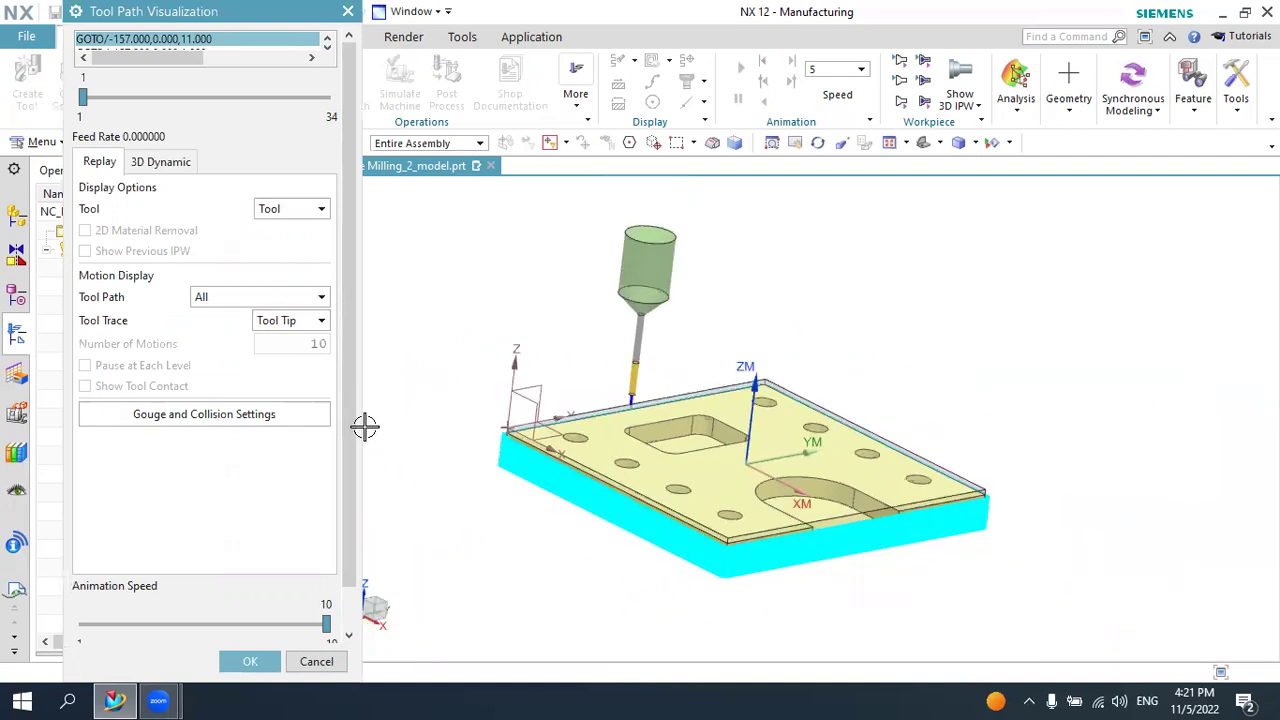
{"action": "left_click", "coordinate": [161, 163]}
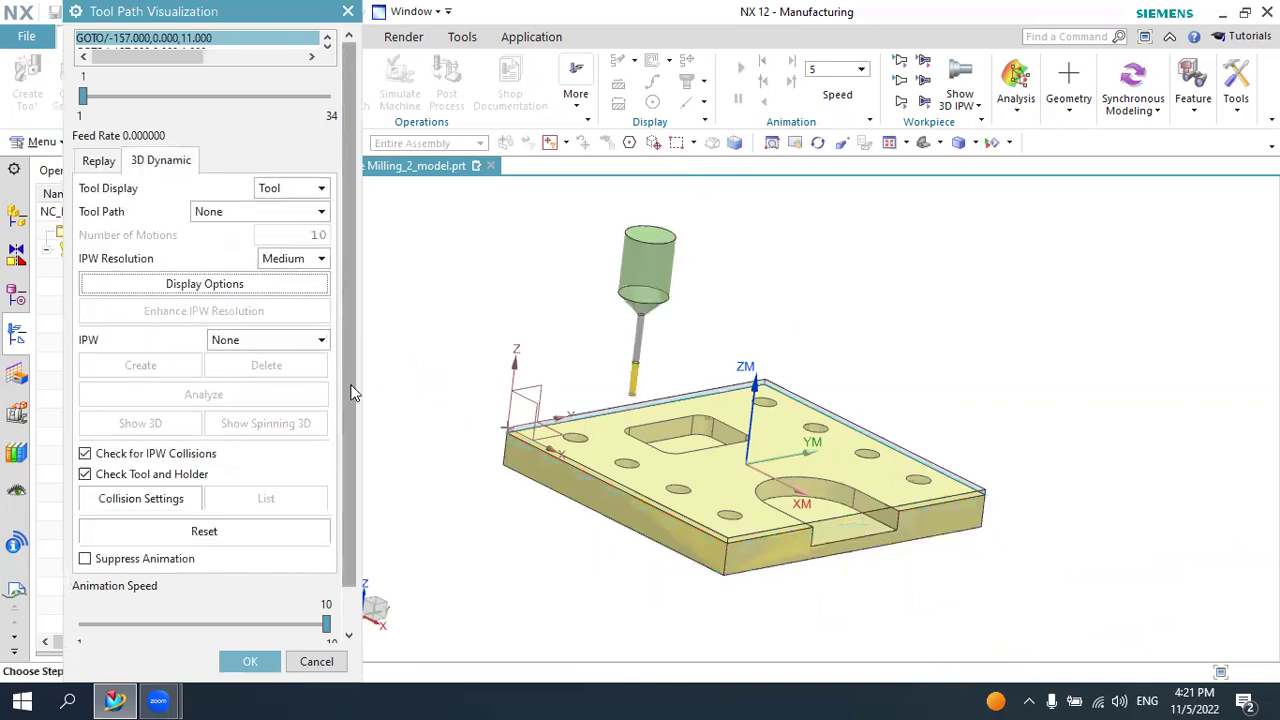
Play the material removal, replay it at animation speed 4, stop, and close with OK
{"action": "scroll", "coordinate": [345, 410], "scroll_direction": "down", "scroll_amount": 2}
{"action": "left_click", "coordinate": [205, 625]}
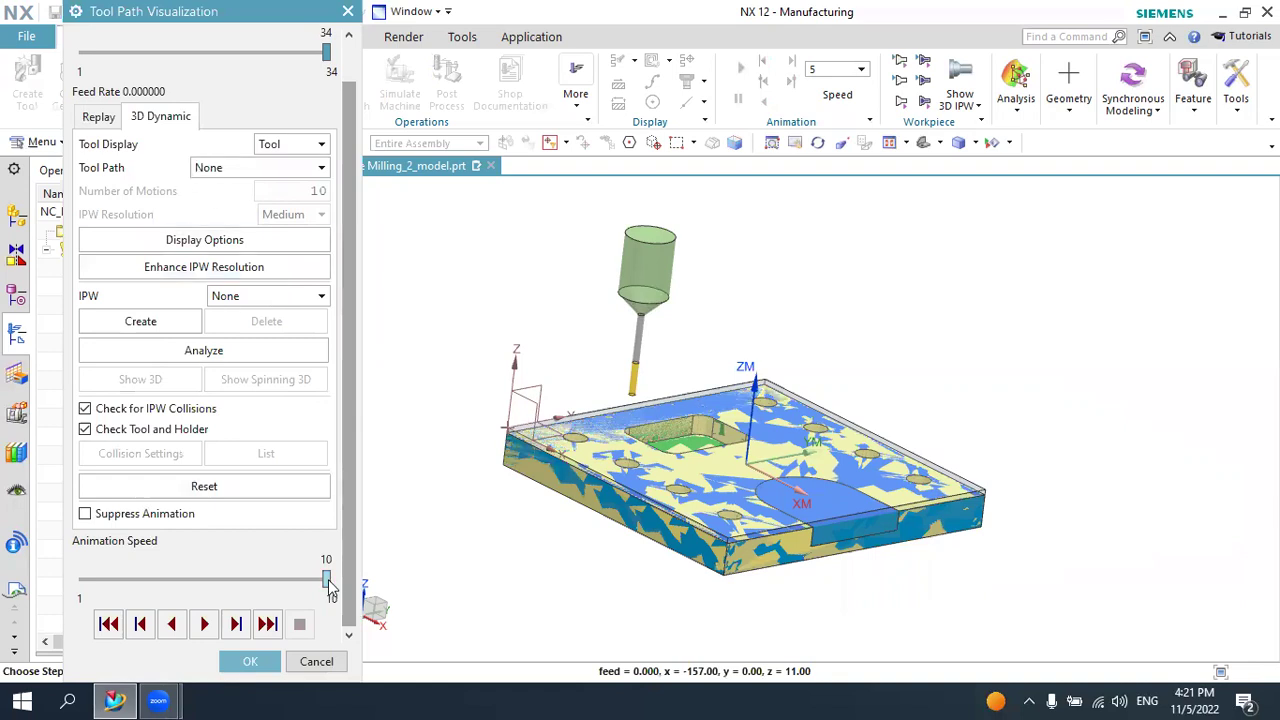
{"action": "left_click_drag", "start_coordinate": [326, 579], "coordinate": [164, 580]}
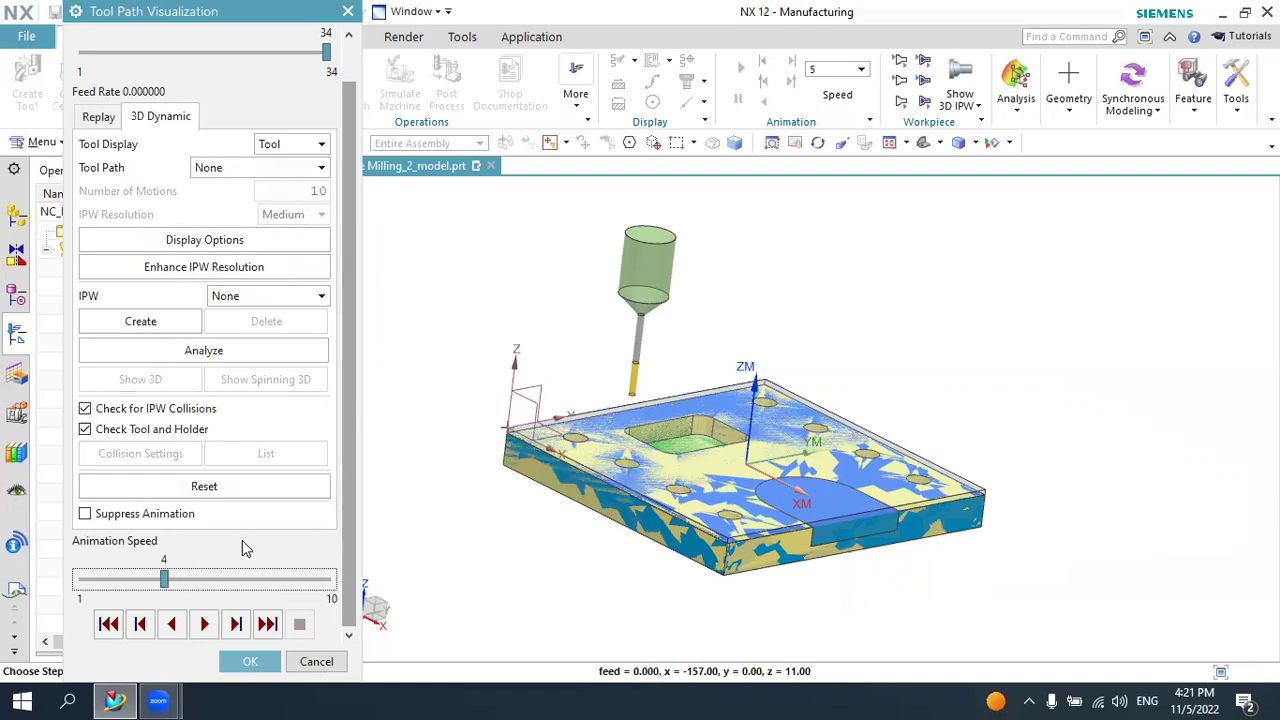
{"action": "left_click", "coordinate": [223, 487]}
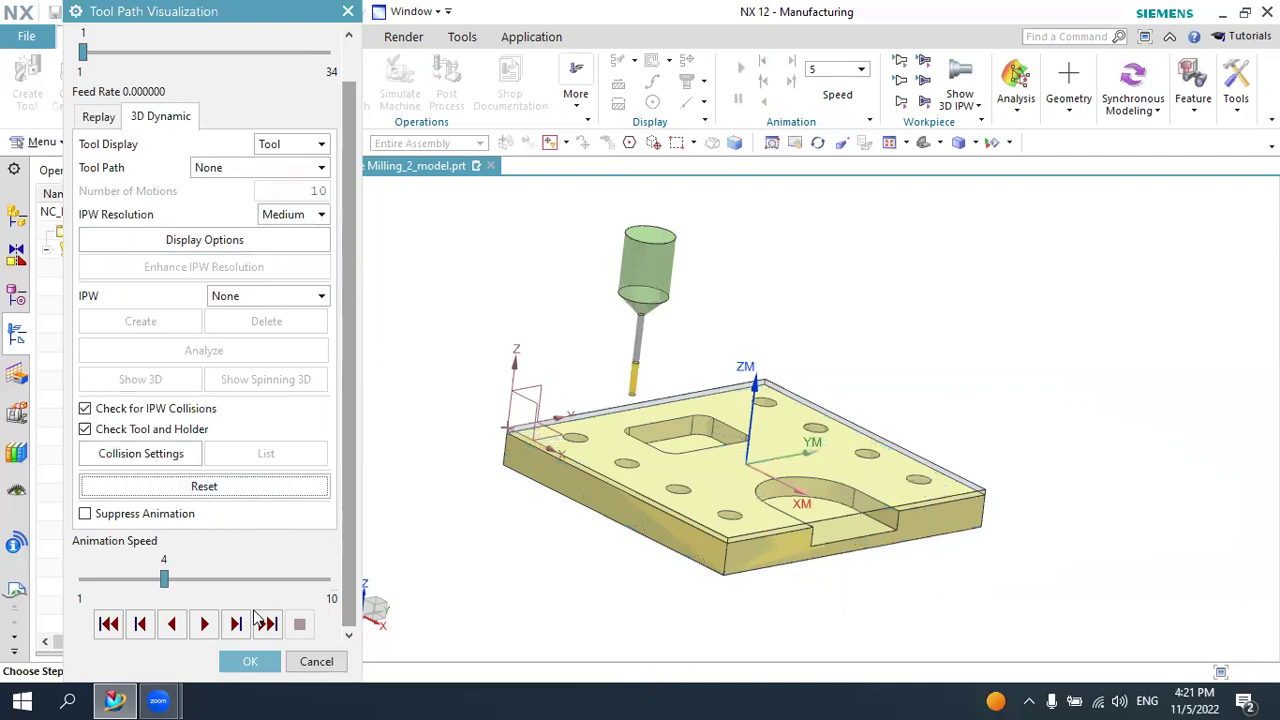
{"action": "left_click", "coordinate": [204, 624]}
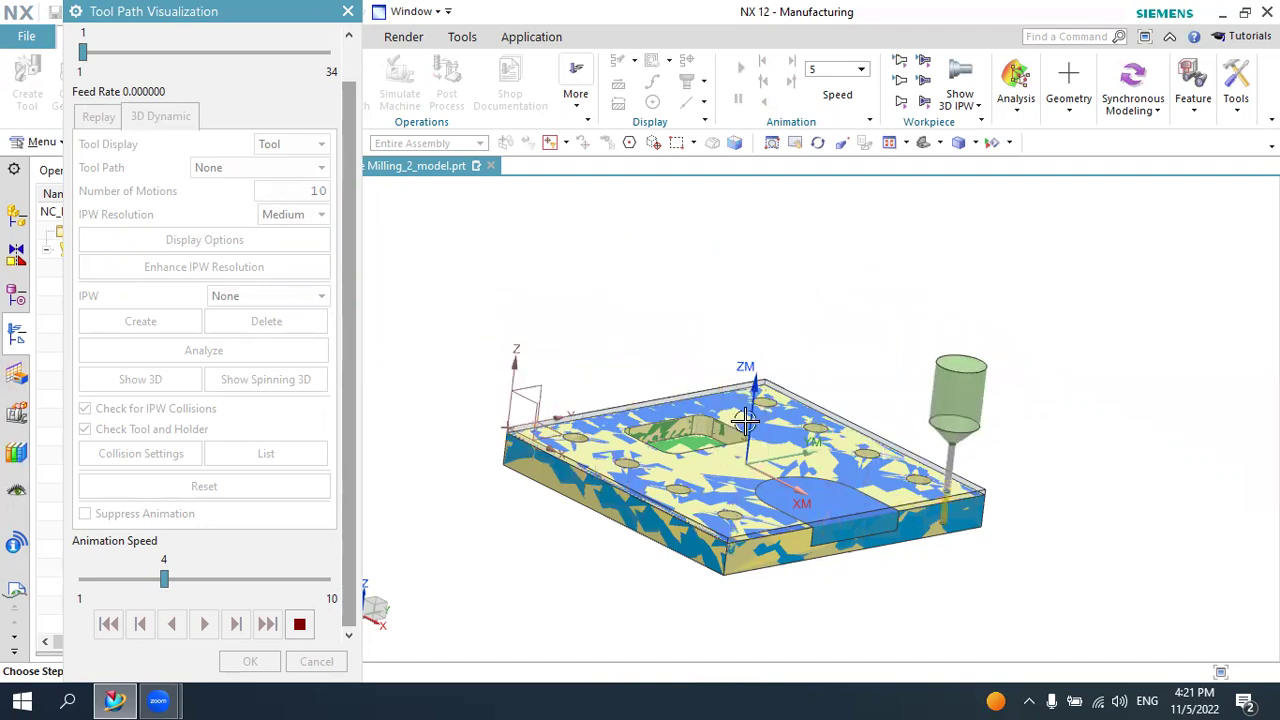
{"action": "scroll", "coordinate": [692, 375], "scroll_direction": "up", "scroll_amount": 1}
{"action": "scroll", "coordinate": [692, 375], "scroll_direction": "up", "scroll_amount": 1}
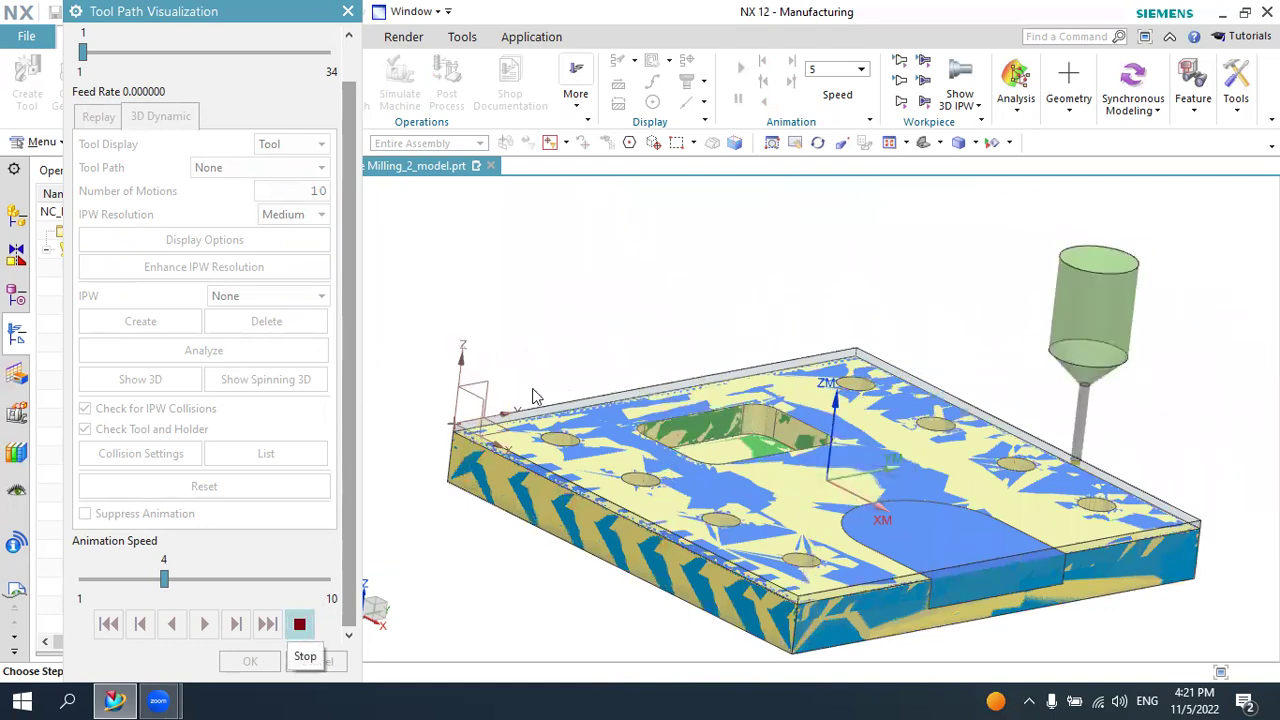
{"action": "left_click", "coordinate": [300, 625]}
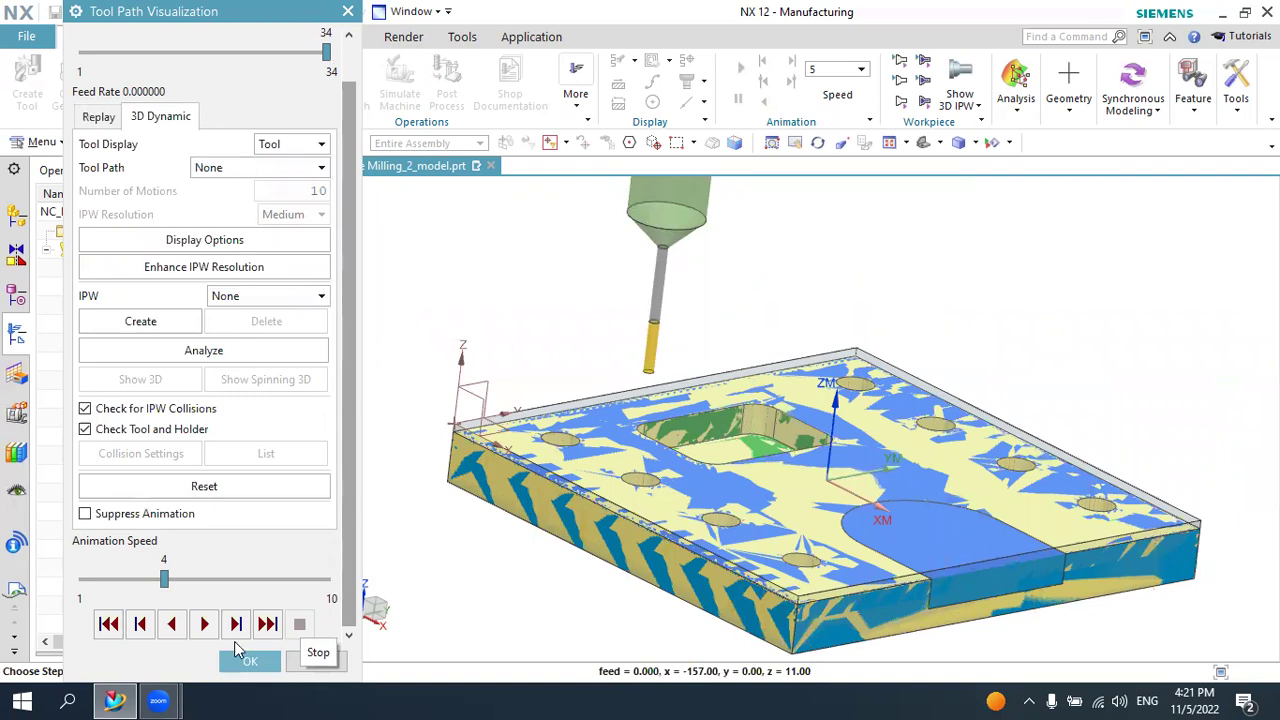
{"action": "left_click", "coordinate": [245, 663]}
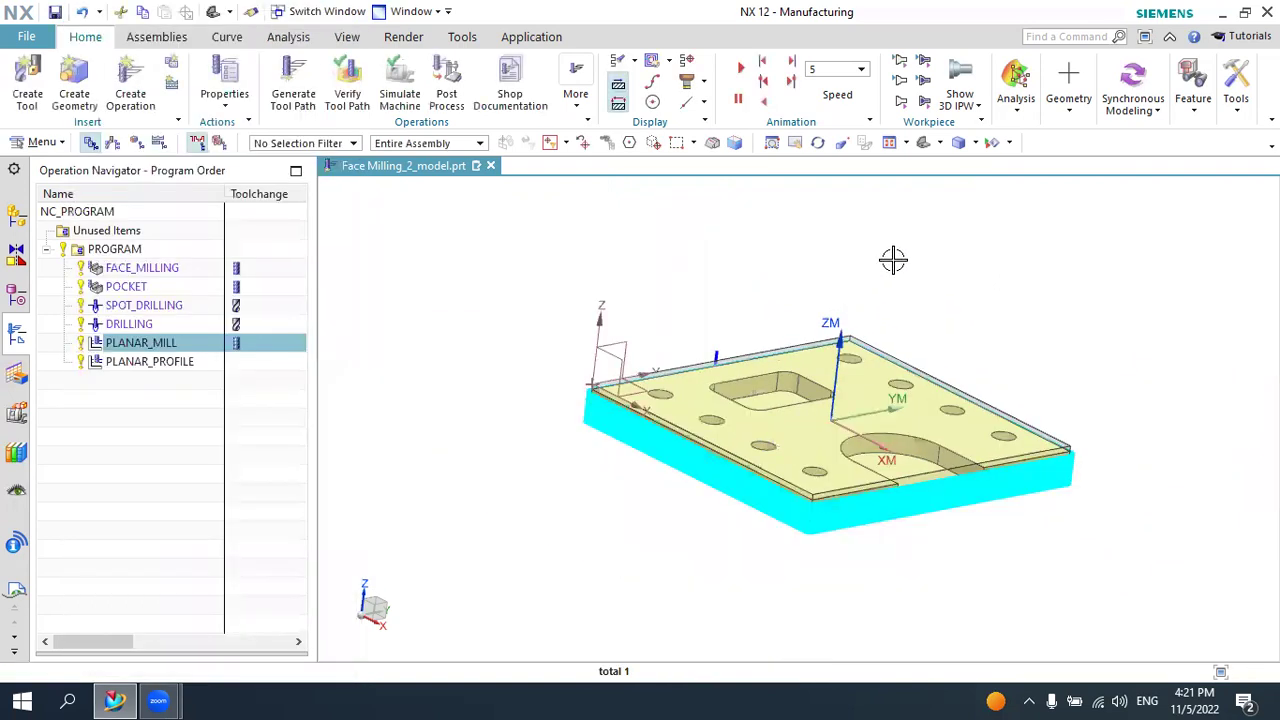
Orbit and zoom around the plate, then select the Extrude(10) body and its top face
{"action": "mouse_move", "coordinate": [679, 265]}
{"action": "middle_mouse_down"}
{"action": "mouse_move", "coordinate": [723, 274]}
{"action": "mouse_move", "coordinate": [680, 283]}
{"action": "mouse_move", "coordinate": [696, 267]}
{"action": "mouse_move", "coordinate": [862, 346]}
{"action": "middle_mouse_up"}
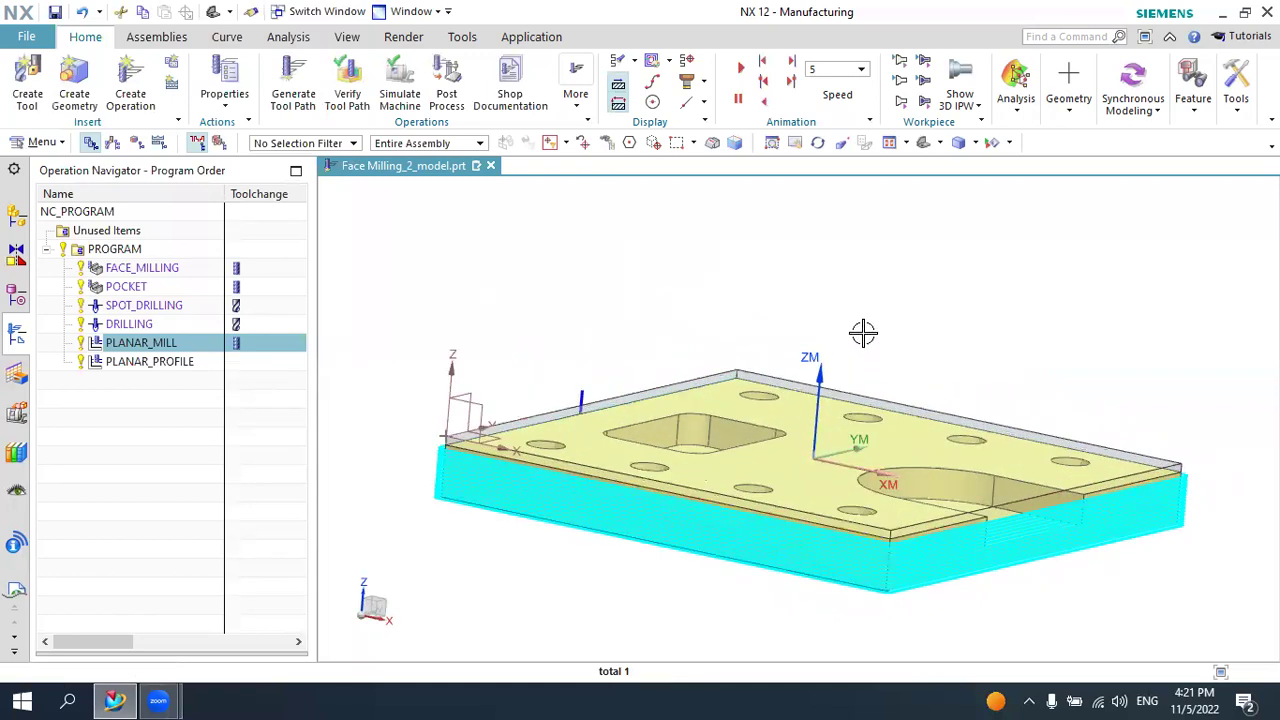
{"action": "mouse_move", "coordinate": [904, 309]}
{"action": "middle_mouse_down"}
{"action": "mouse_move", "coordinate": [834, 314]}
{"action": "mouse_move", "coordinate": [921, 310]}
{"action": "mouse_move", "coordinate": [900, 314]}
{"action": "middle_mouse_up"}
{"action": "scroll", "coordinate": [609, 383], "scroll_direction": "up", "scroll_amount": 2}
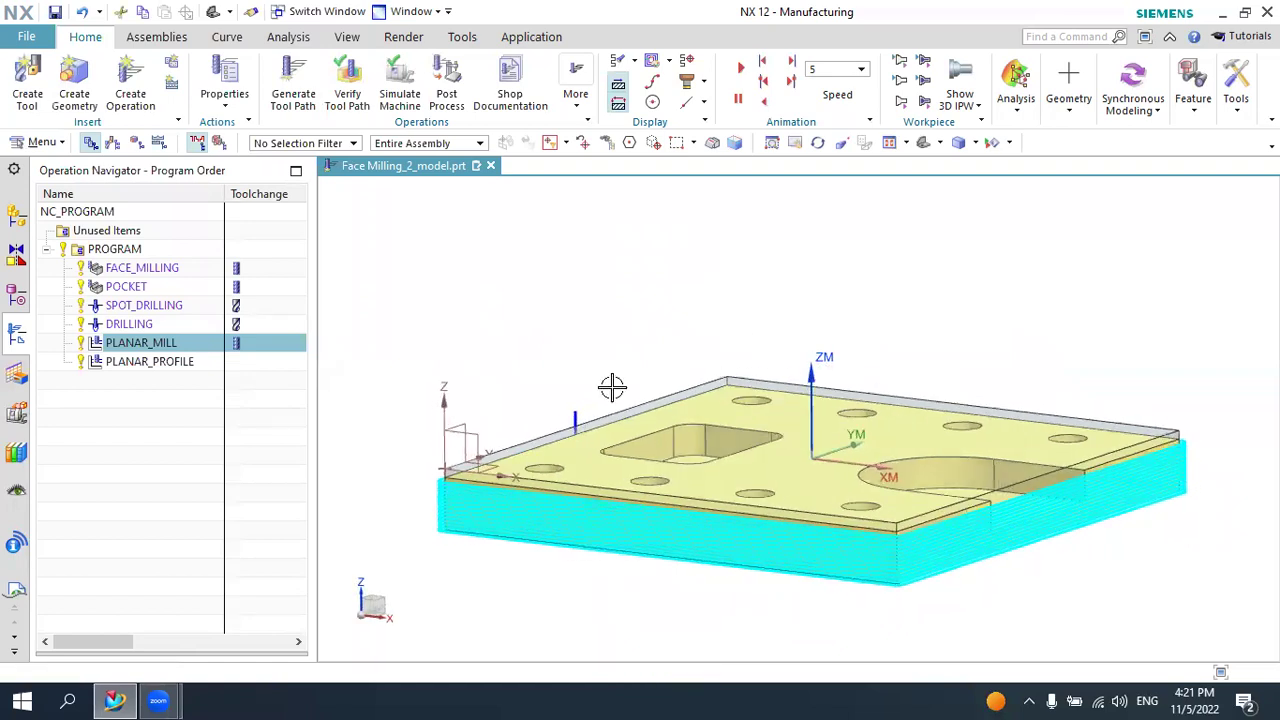
{"action": "scroll", "coordinate": [526, 443], "scroll_direction": "up", "scroll_amount": 2}
{"action": "scroll", "coordinate": [531, 450], "scroll_direction": "up", "scroll_amount": 2}
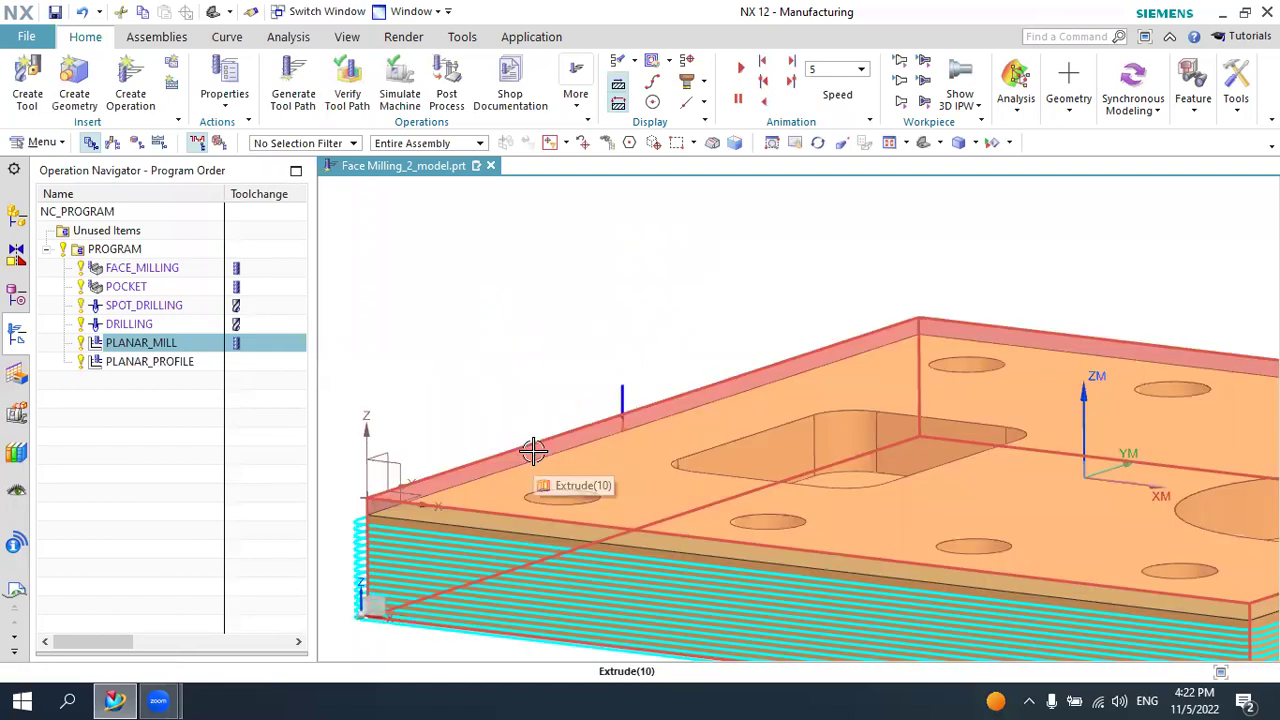
{"action": "left_click", "coordinate": [529, 449]}
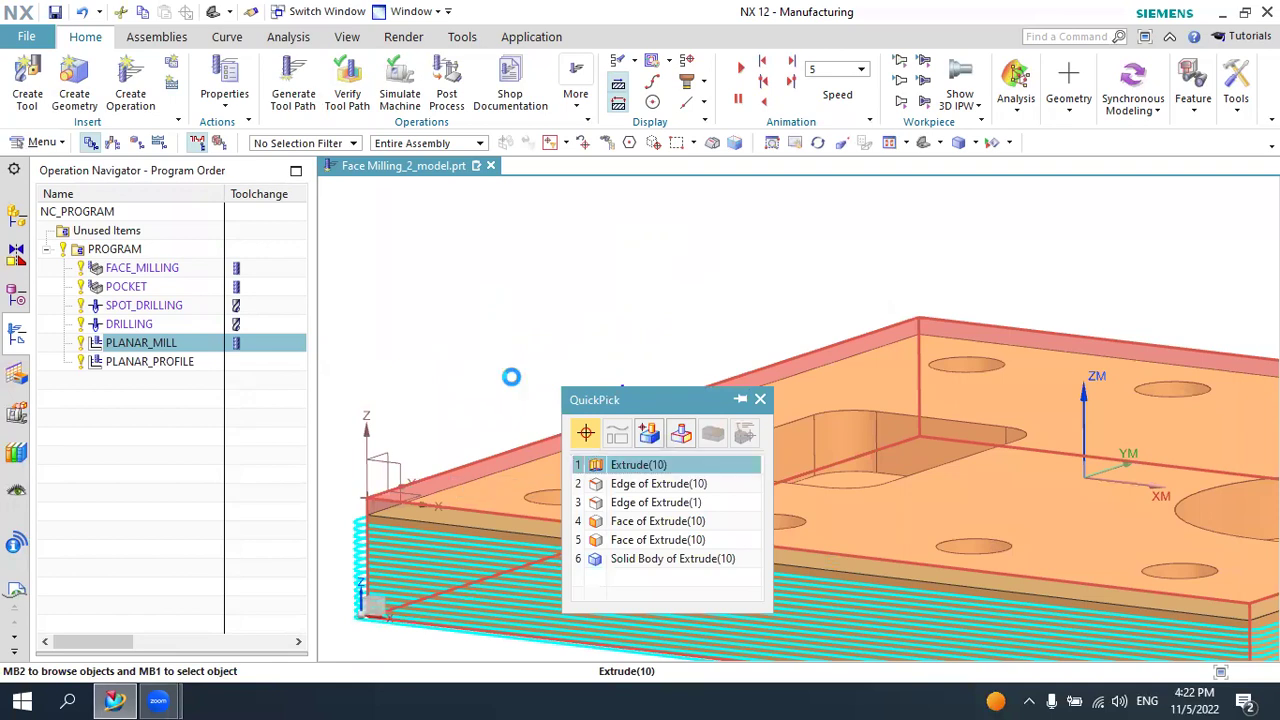
{"action": "left_click", "coordinate": [519, 453]}
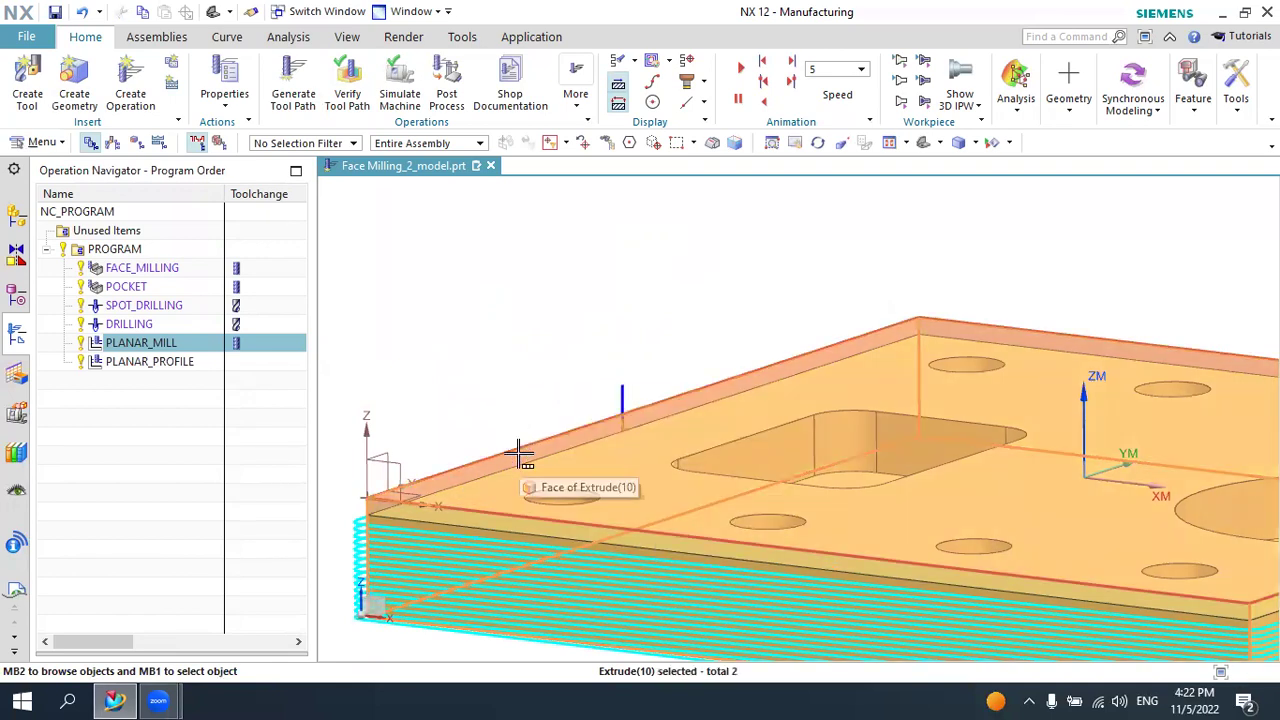
{"action": "left_click", "coordinate": [519, 453]}
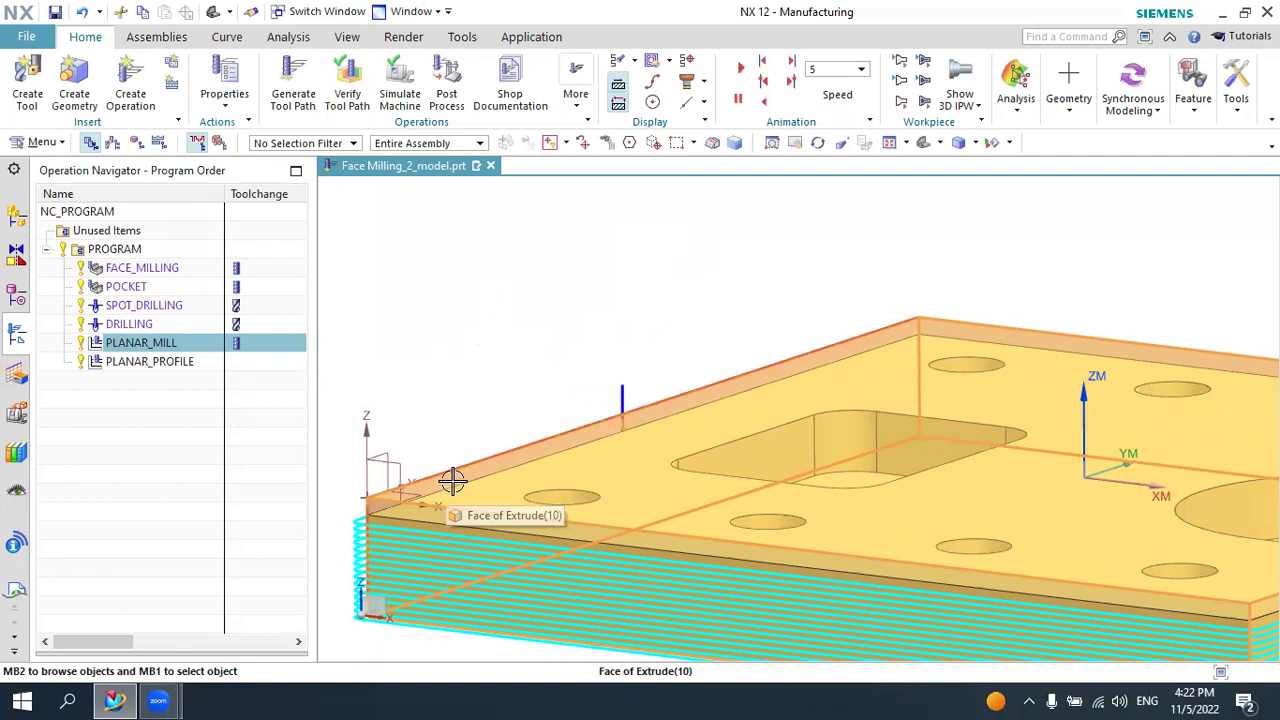
{"action": "middle_click_drag", "start_coordinate": [452, 481], "coordinate": [460, 477], "text": "shift"}
{"action": "left_click", "coordinate": [430, 497]}
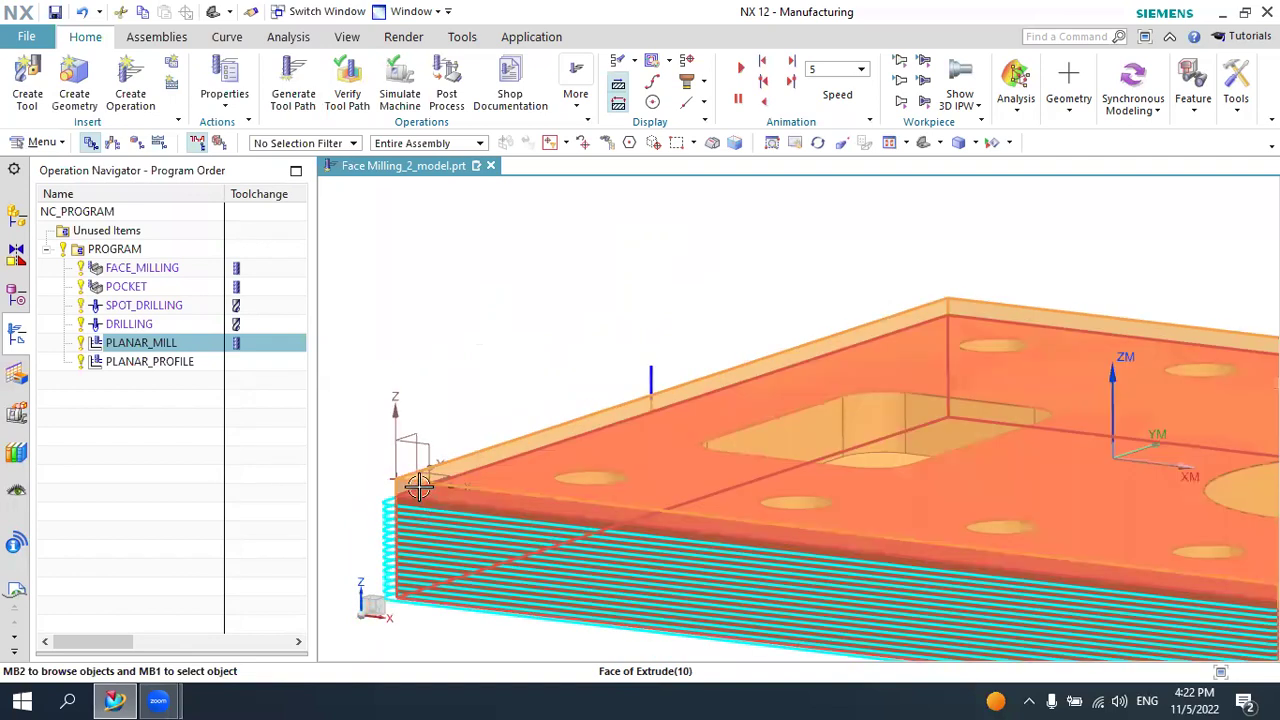
In Geometry view, open WORKPIECE and toggle the blank geometry display on the model
{"action": "left_click", "coordinate": [138, 143]}
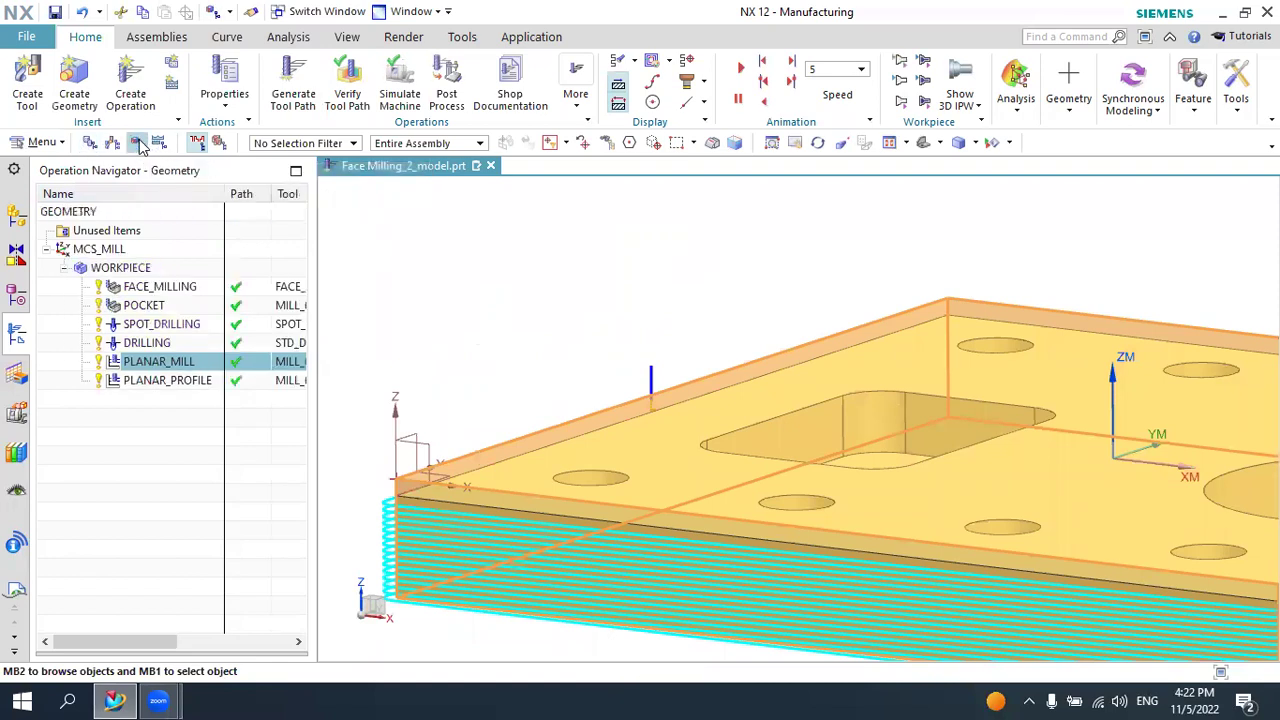
{"action": "double_click", "coordinate": [120, 268]}
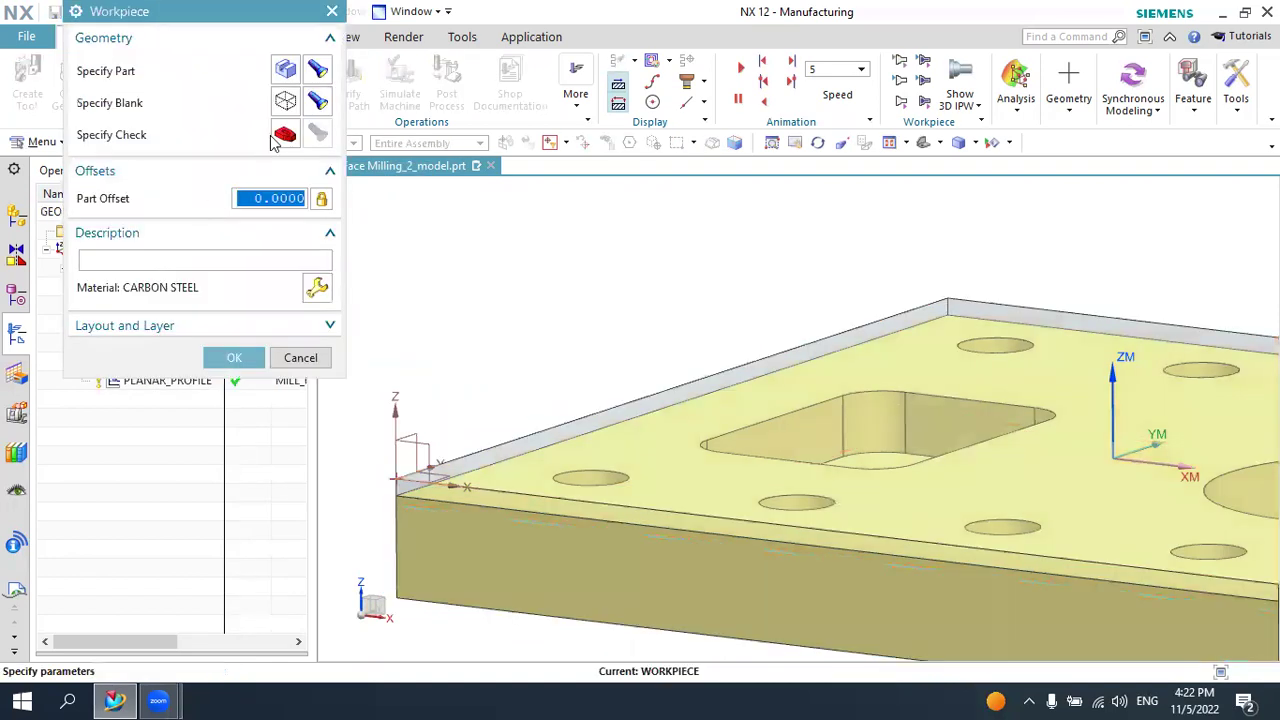
{"action": "left_click", "coordinate": [316, 103]}
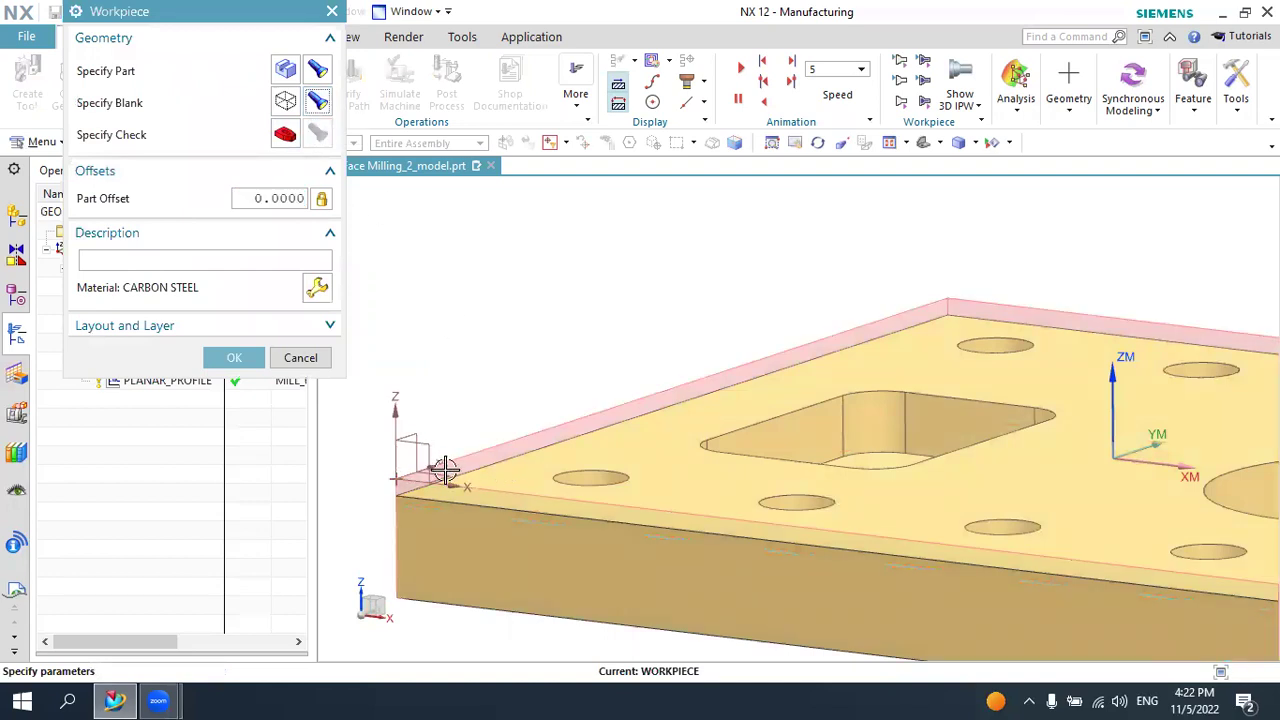
{"action": "scroll", "coordinate": [552, 418], "scroll_direction": "down", "scroll_amount": 2}
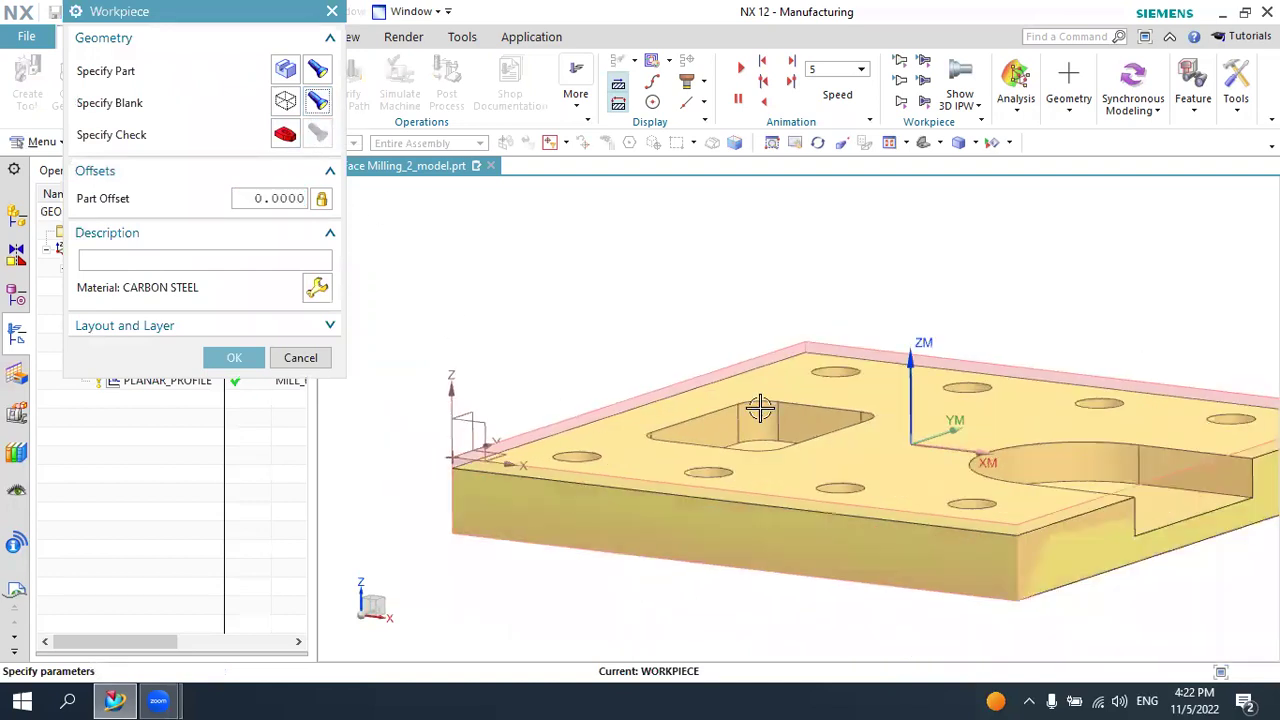
{"action": "middle_click", "coordinate": [294, 101]}
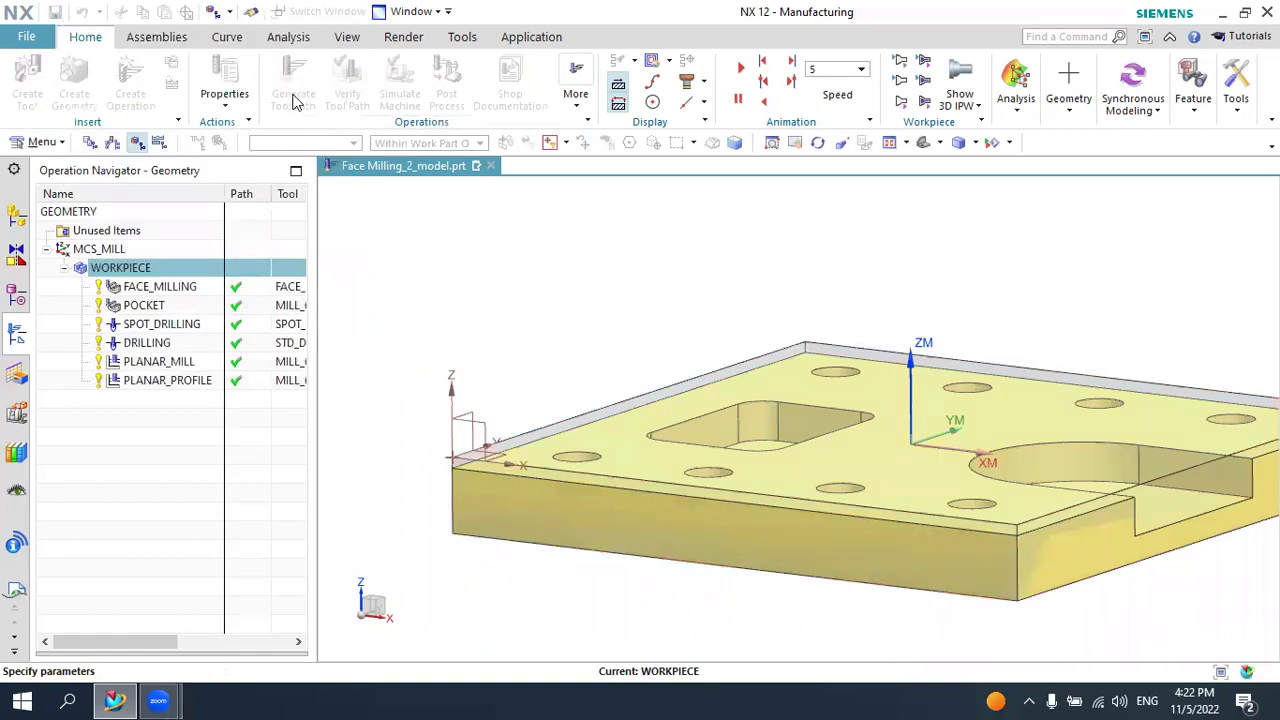
{"action": "left_click", "coordinate": [137, 47]}
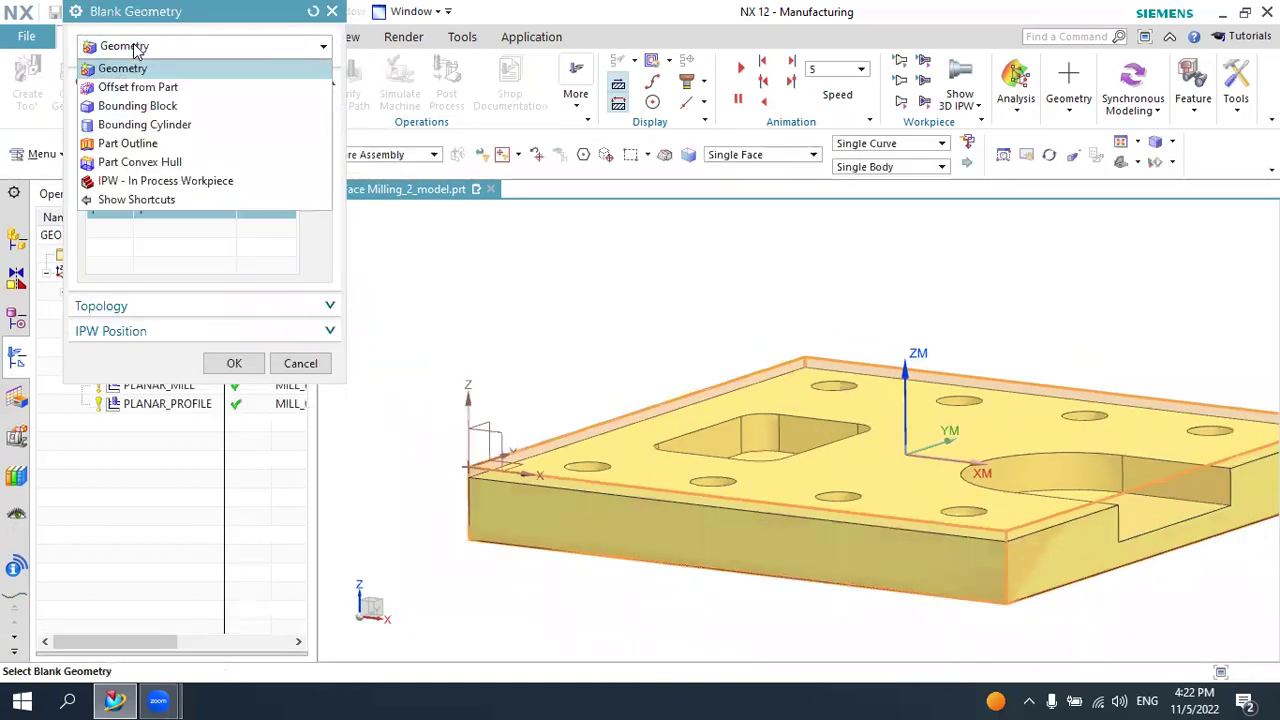
{"action": "left_click", "coordinate": [118, 69]}
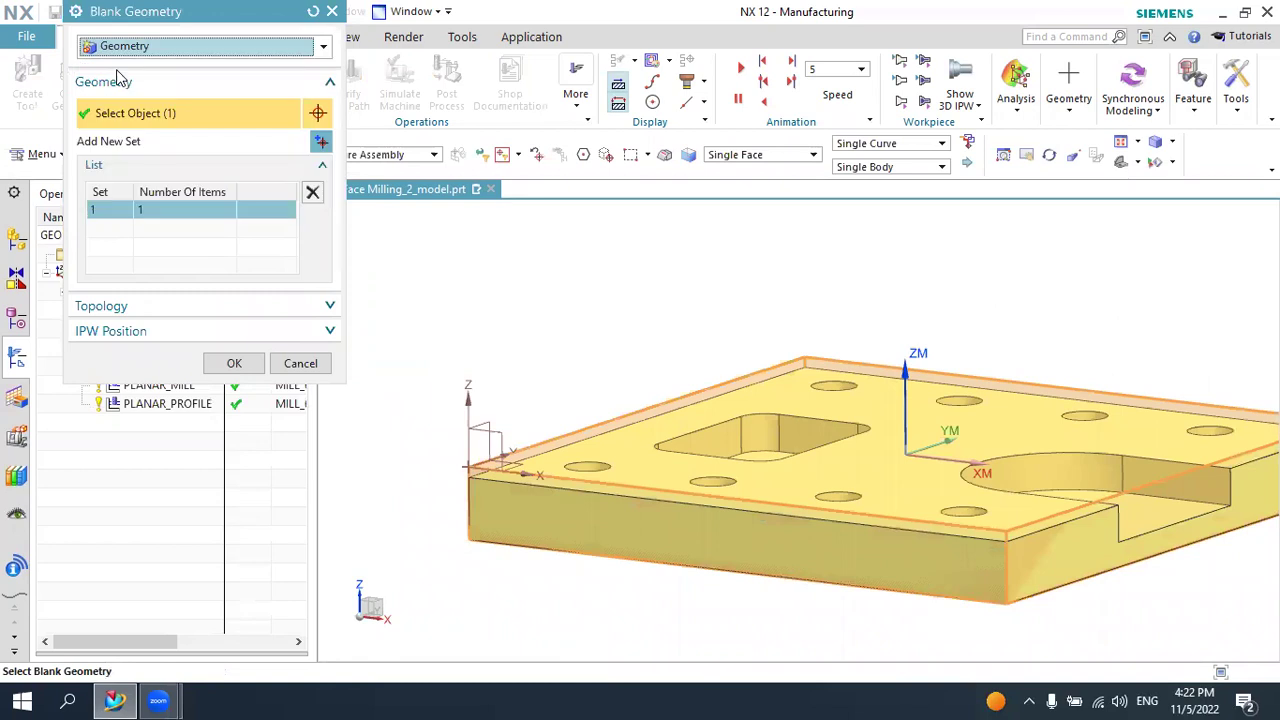
{"action": "left_click", "coordinate": [137, 47]}
{"action": "left_click", "coordinate": [137, 49]}
{"action": "left_click", "coordinate": [137, 49]}
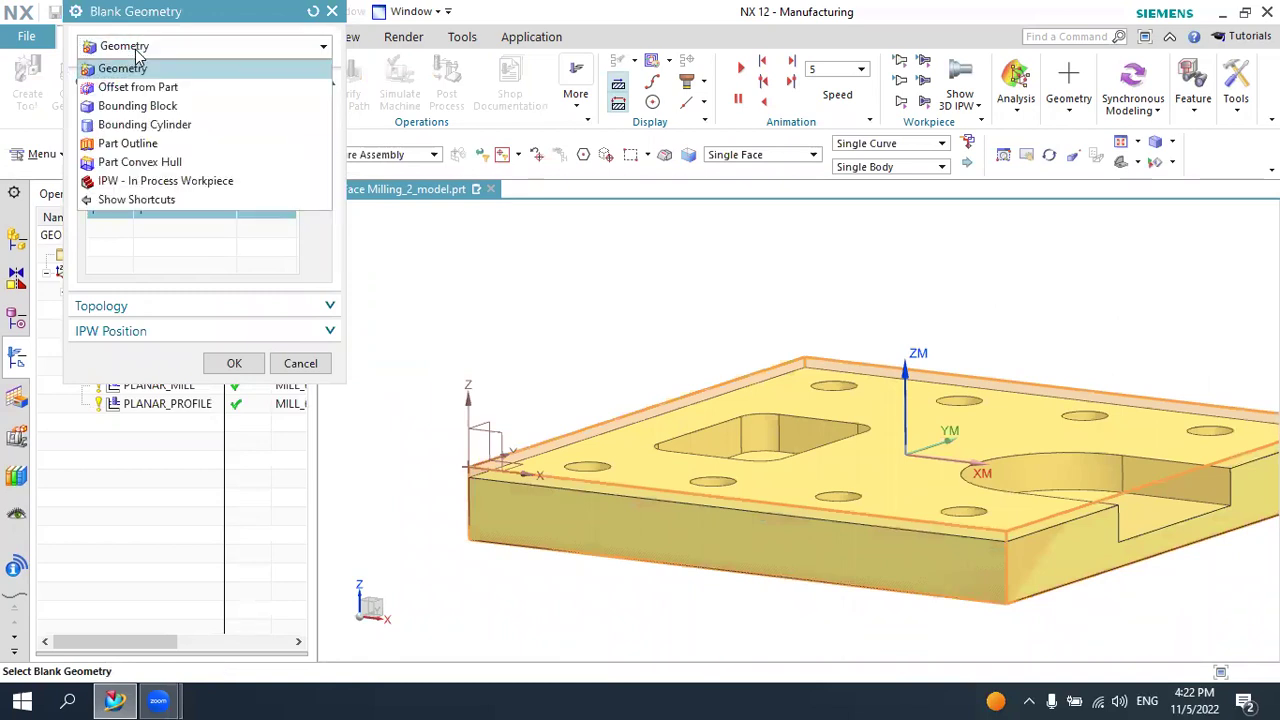
{"action": "left_click", "coordinate": [152, 113]}
{"action": "scroll", "coordinate": [640, 480], "scroll_direction": "down", "scroll_amount": 3}
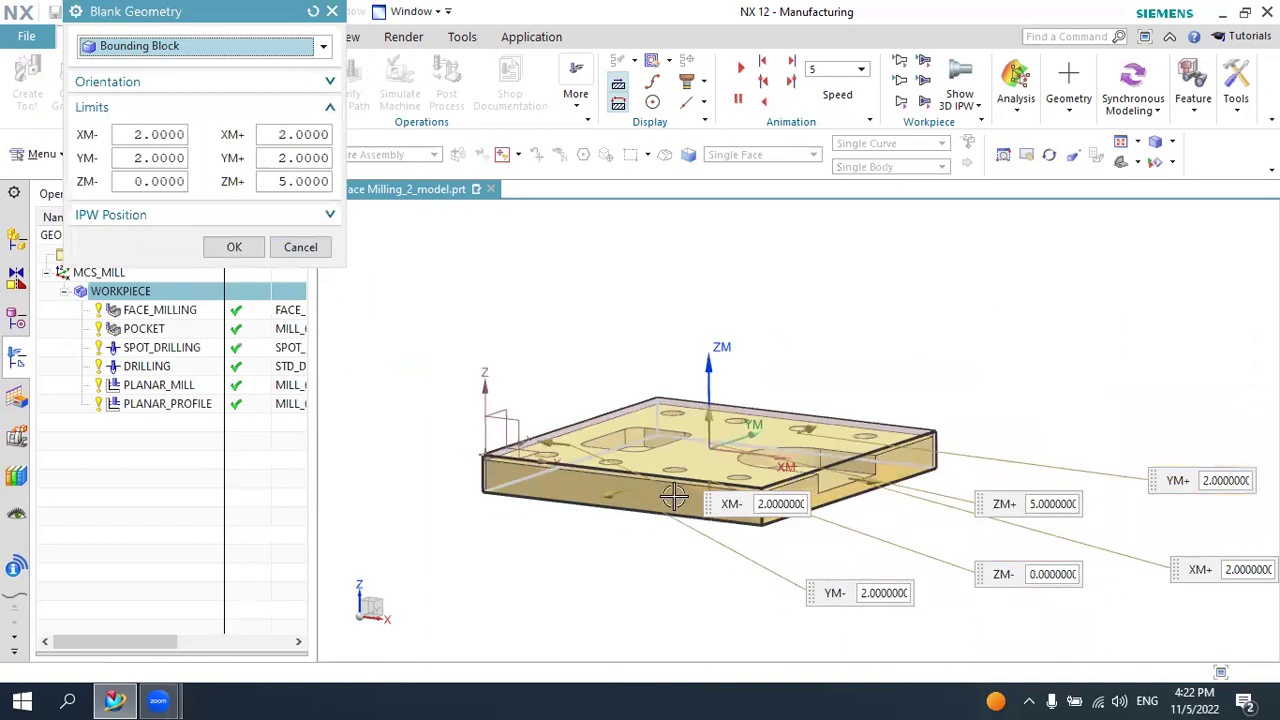
{"action": "scroll", "coordinate": [673, 497], "scroll_direction": "up", "scroll_amount": 3}
{"action": "scroll", "coordinate": [673, 497], "scroll_direction": "down", "scroll_amount": 3}
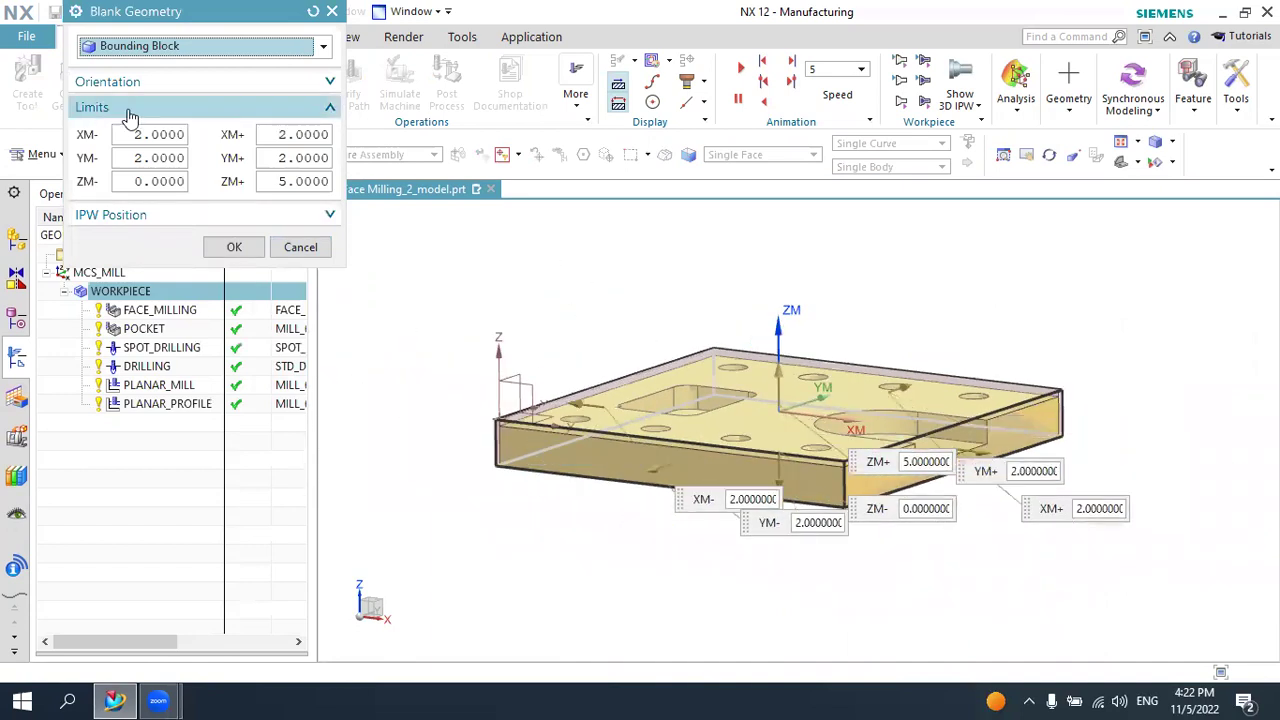
{"action": "left_click", "coordinate": [170, 50]}
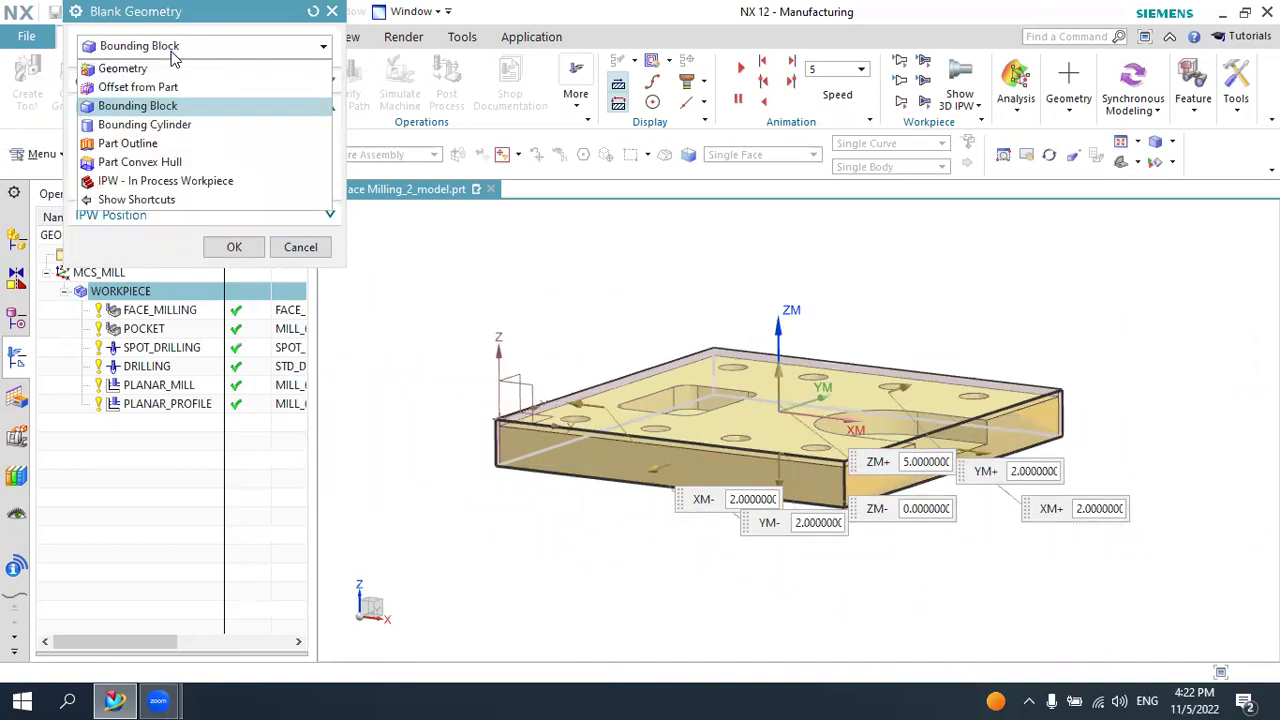
{"action": "left_click", "coordinate": [147, 69]}
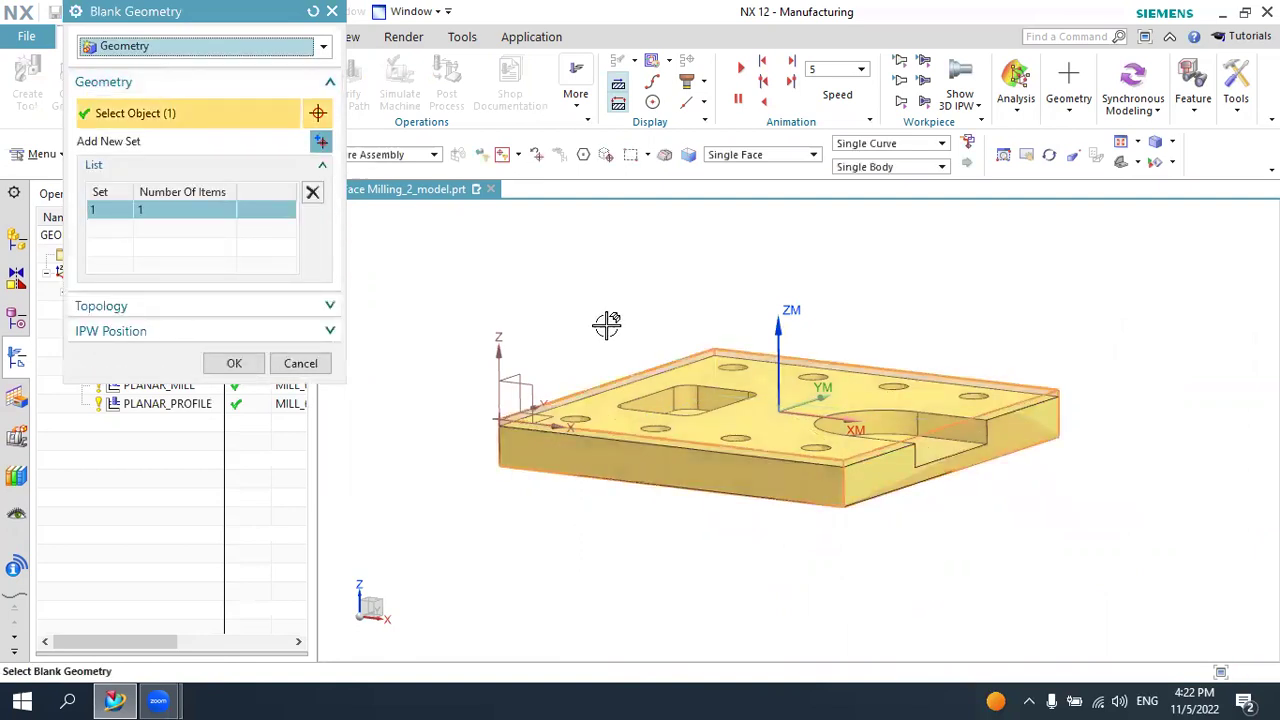
{"action": "scroll", "coordinate": [603, 401], "scroll_direction": "up", "scroll_amount": 2}
{"action": "scroll", "coordinate": [726, 463], "scroll_direction": "down", "scroll_amount": 2}
{"action": "scroll", "coordinate": [726, 463], "scroll_direction": "up", "scroll_amount": 2}
{"action": "scroll", "coordinate": [580, 428], "scroll_direction": "down", "scroll_amount": 1}
{"action": "scroll", "coordinate": [580, 380], "scroll_direction": "up", "scroll_amount": 1}
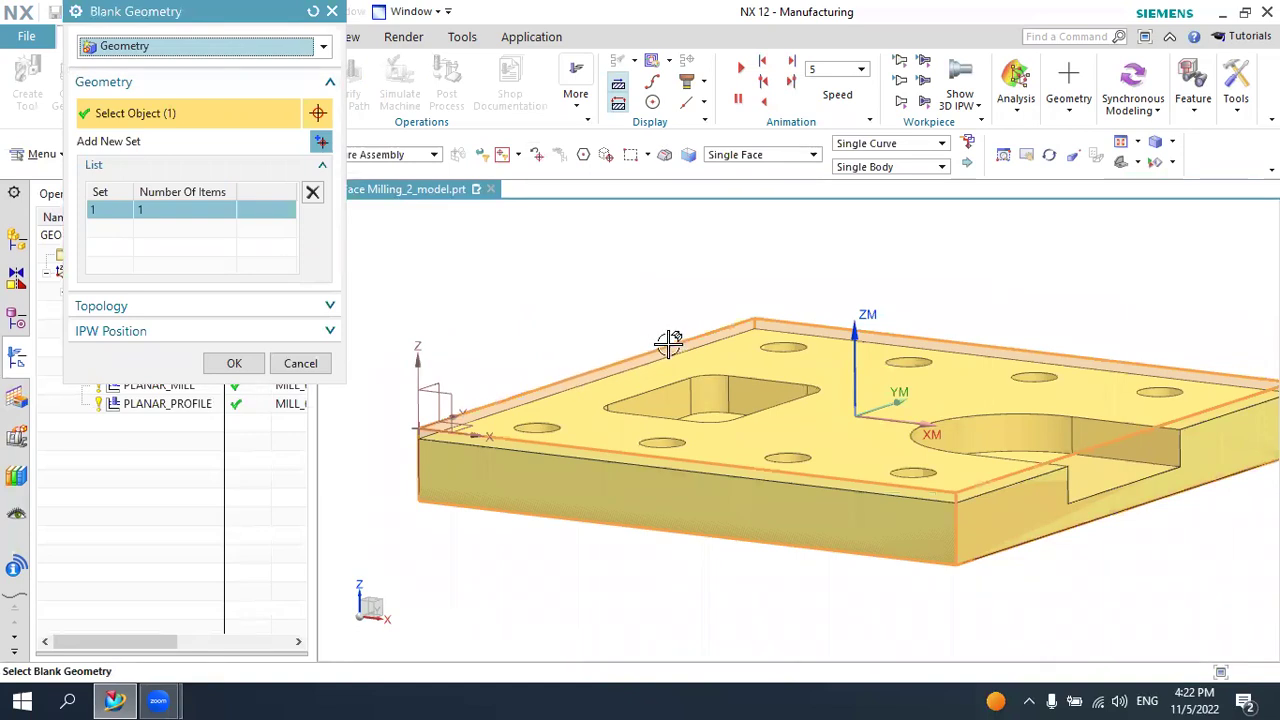
{"action": "mouse_move", "coordinate": [846, 283]}
{"action": "middle_mouse_down"}
{"action": "mouse_move", "coordinate": [872, 328]}
{"action": "mouse_move", "coordinate": [837, 357]}
{"action": "mouse_move", "coordinate": [851, 334]}
{"action": "mouse_move", "coordinate": [857, 349]}
{"action": "mouse_move", "coordinate": [868, 265]}
{"action": "middle_mouse_up"}
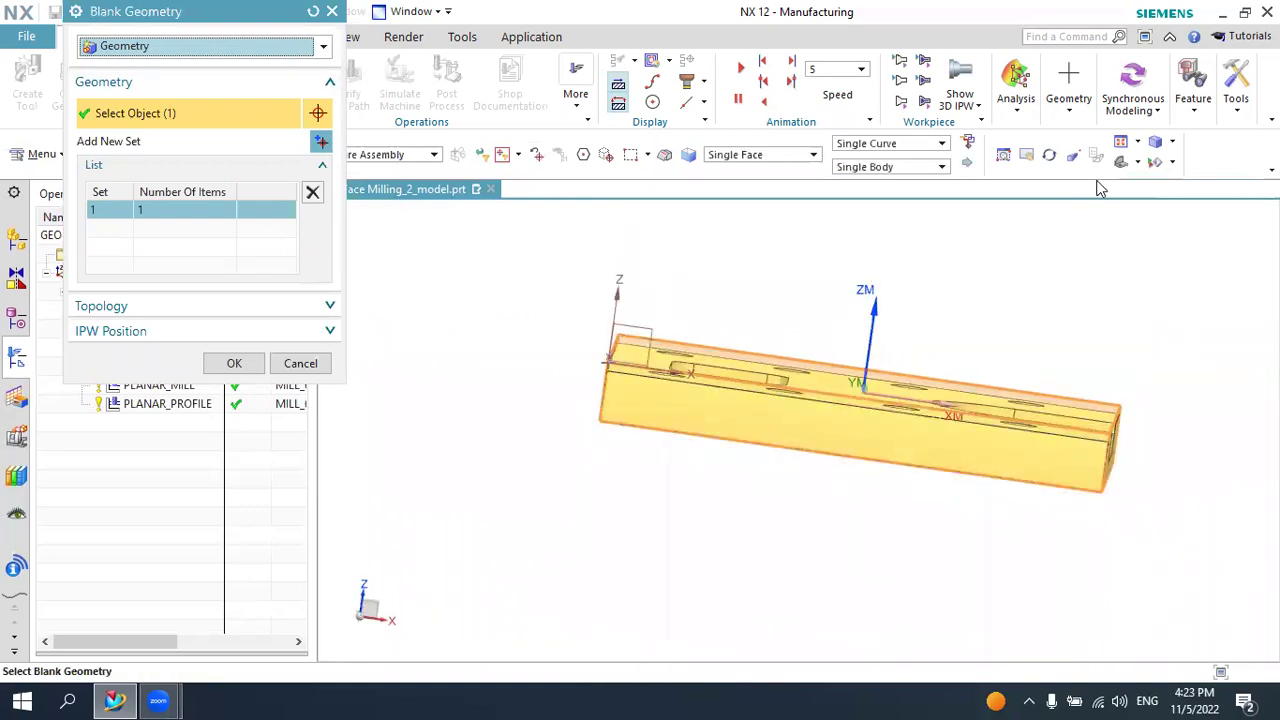
{"action": "left_click", "coordinate": [1140, 162]}
{"action": "left_click", "coordinate": [1143, 212]}
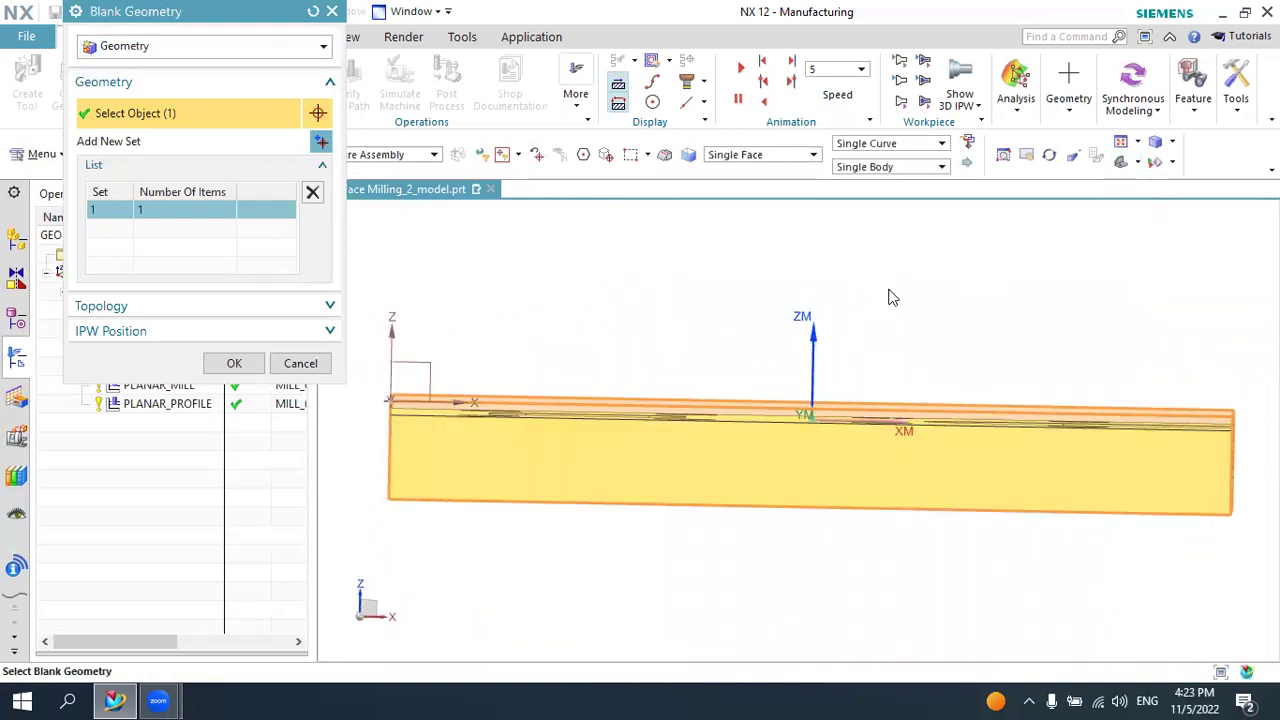
{"action": "scroll", "coordinate": [630, 368], "scroll_direction": "up", "scroll_amount": 3}
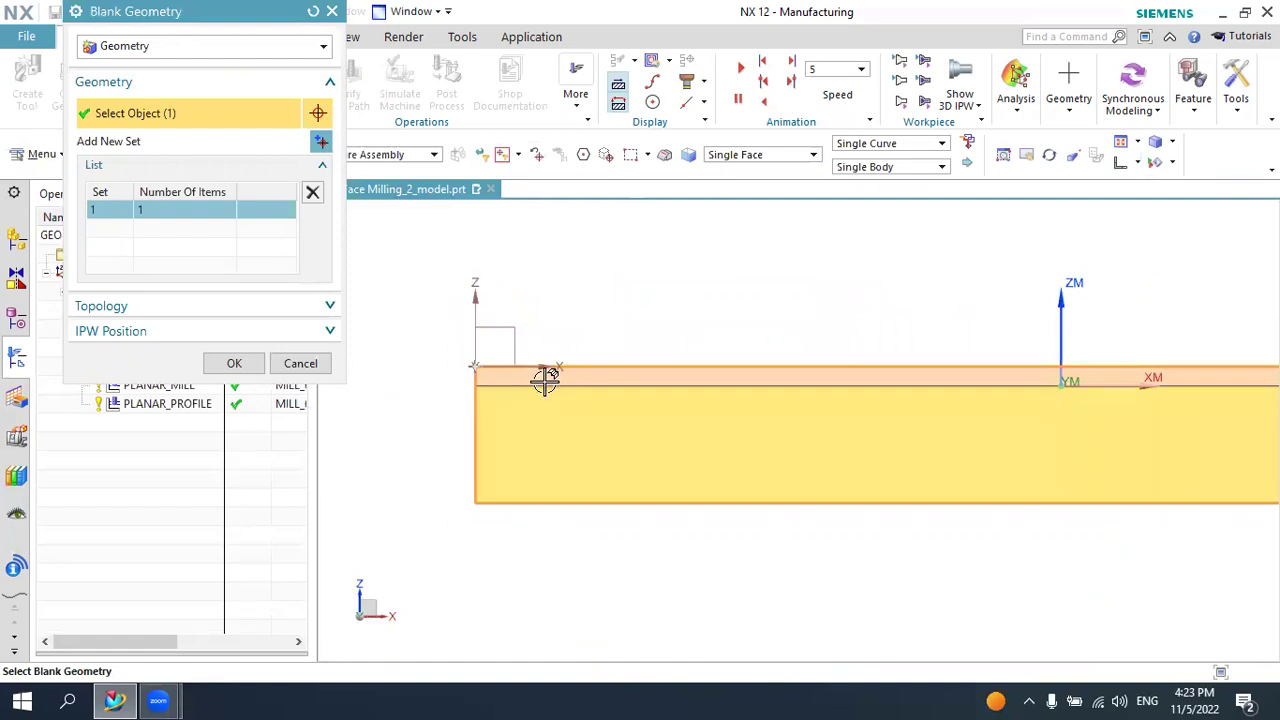
{"action": "scroll", "coordinate": [560, 370], "scroll_direction": "down", "scroll_amount": 1}
{"action": "scroll", "coordinate": [600, 365], "scroll_direction": "down", "scroll_amount": 2}
{"action": "scroll", "coordinate": [960, 365], "scroll_direction": "up", "scroll_amount": 1}
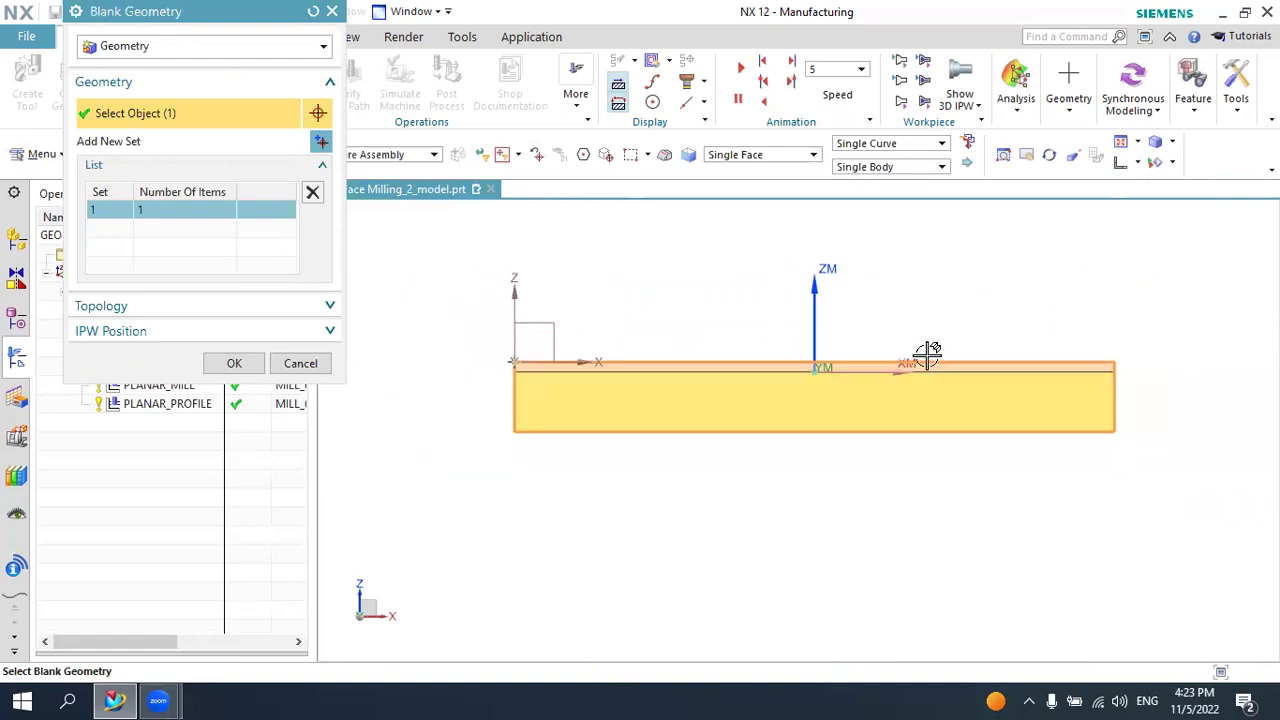
{"action": "middle_click_drag", "start_coordinate": [929, 294], "coordinate": [910, 322]}
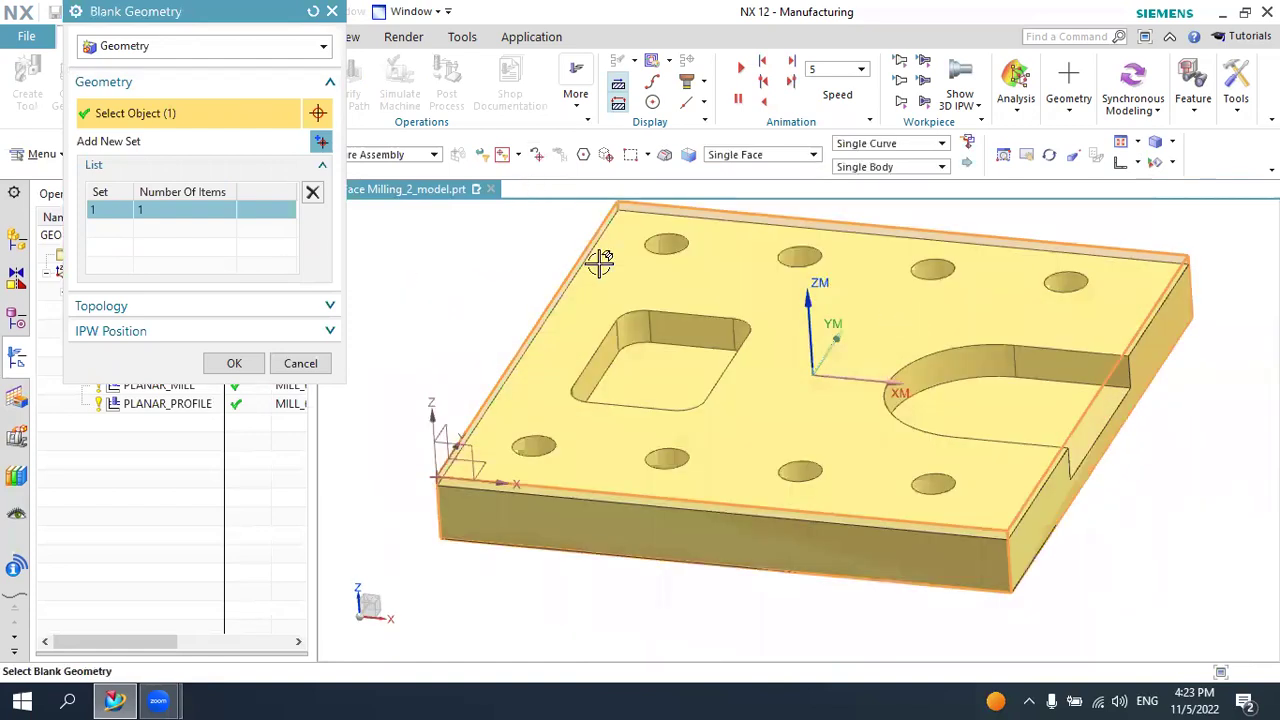
{"action": "left_click", "coordinate": [190, 48]}
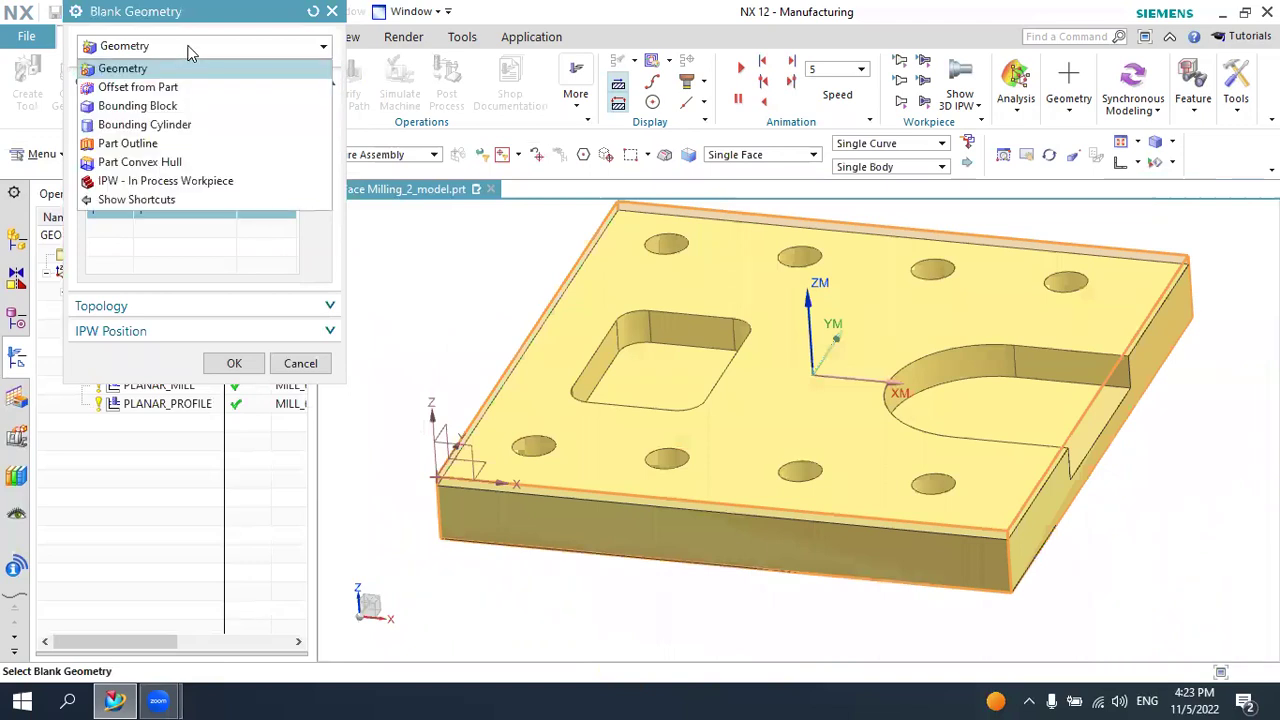
{"action": "left_click", "coordinate": [143, 70]}
{"action": "left_click", "coordinate": [142, 48]}
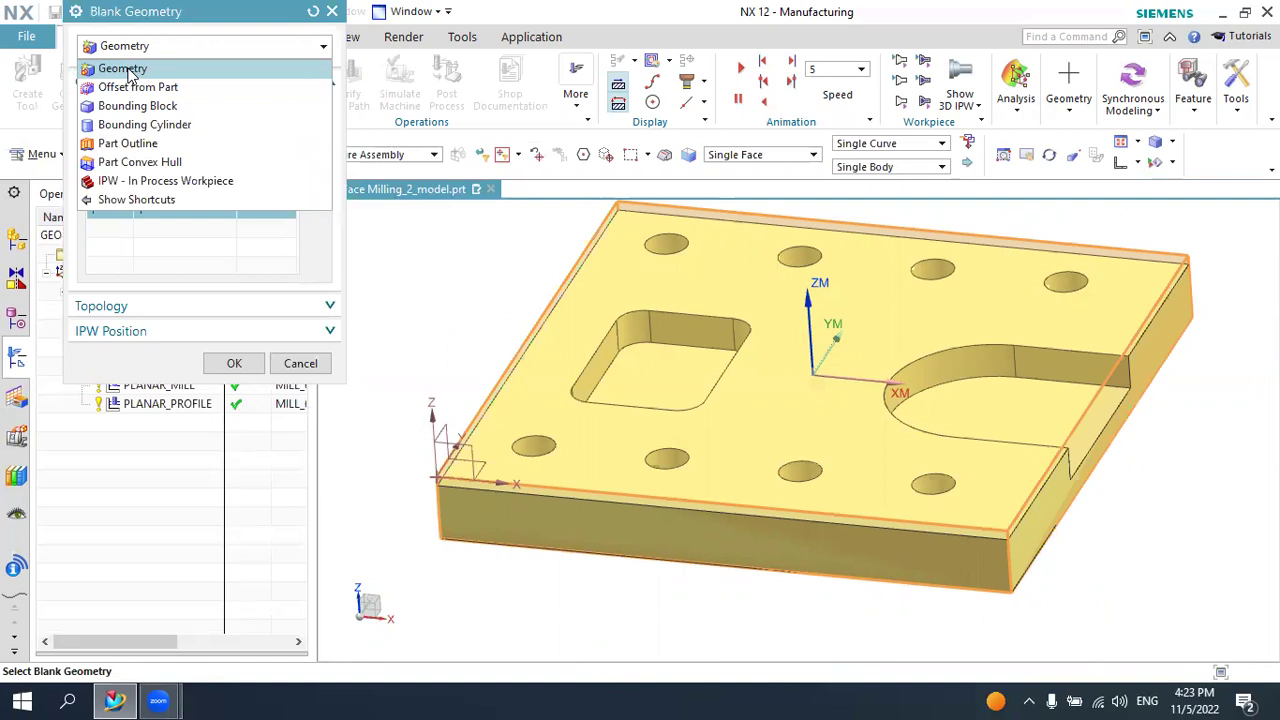
{"action": "left_click", "coordinate": [130, 70]}
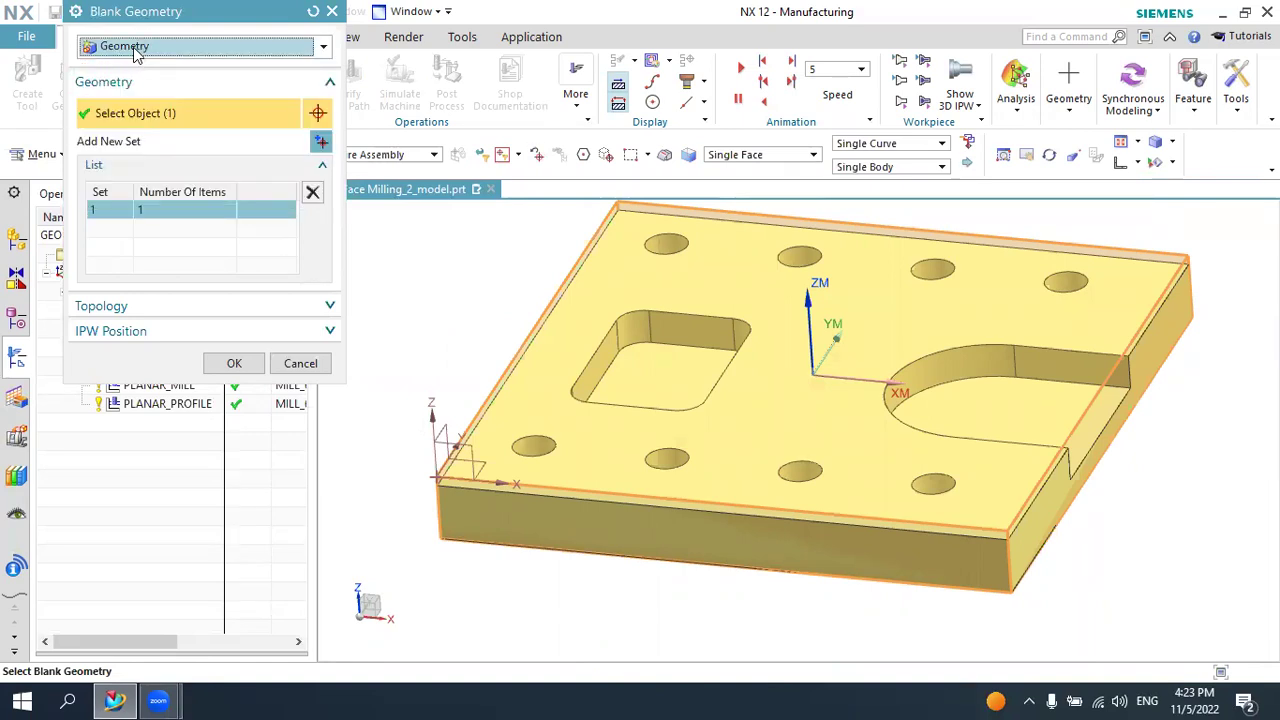
{"action": "scroll", "coordinate": [697, 334], "scroll_direction": "down", "scroll_amount": 3}
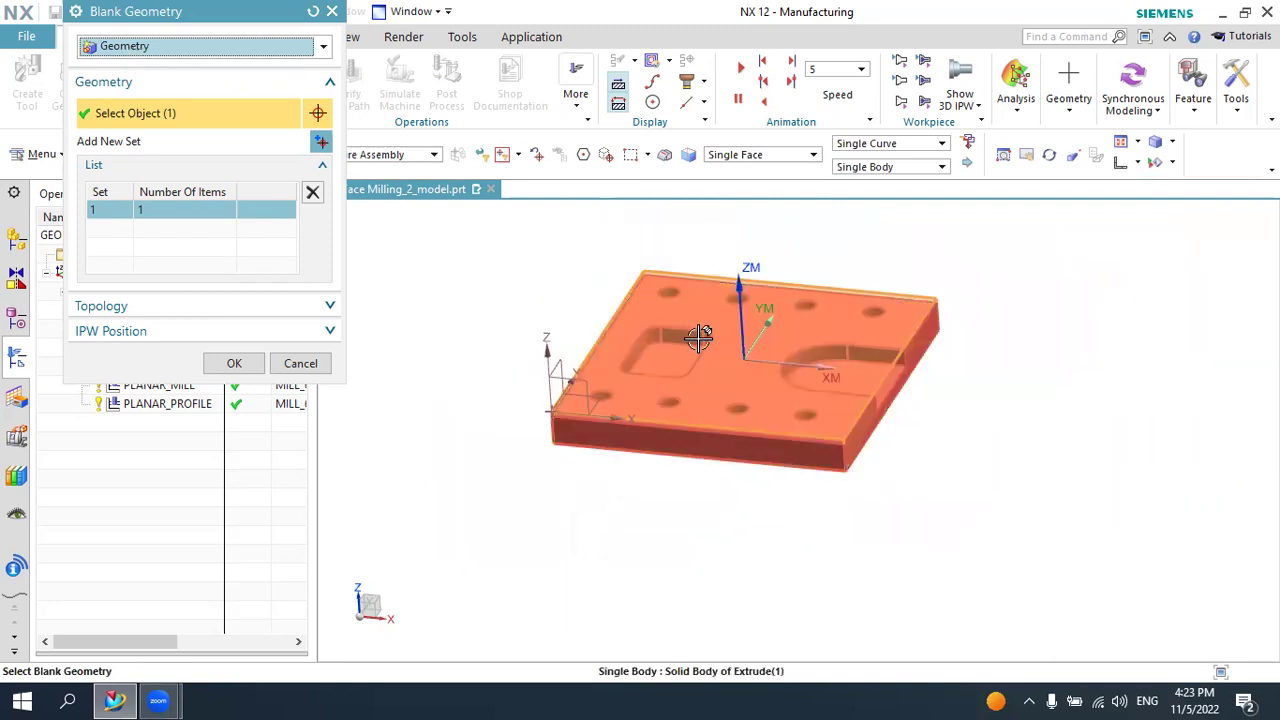
{"action": "scroll", "coordinate": [760, 262], "scroll_direction": "up", "scroll_amount": 2}
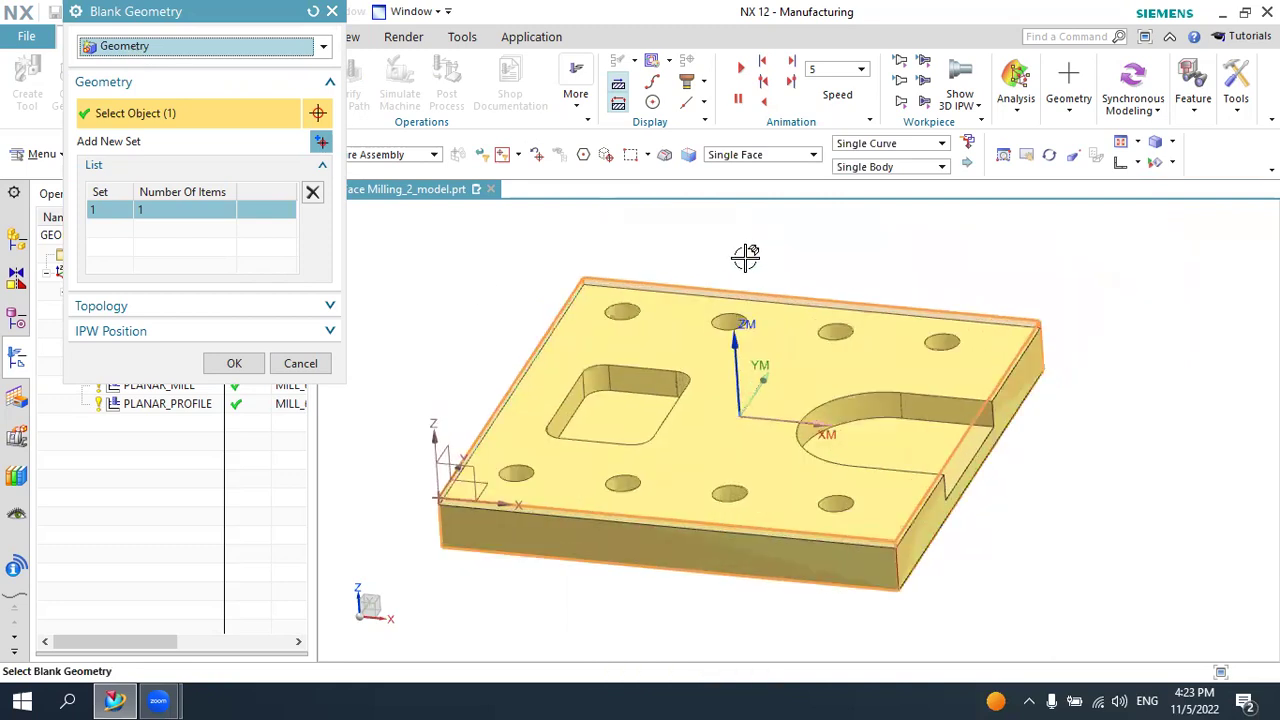
{"action": "left_click", "coordinate": [130, 55]}
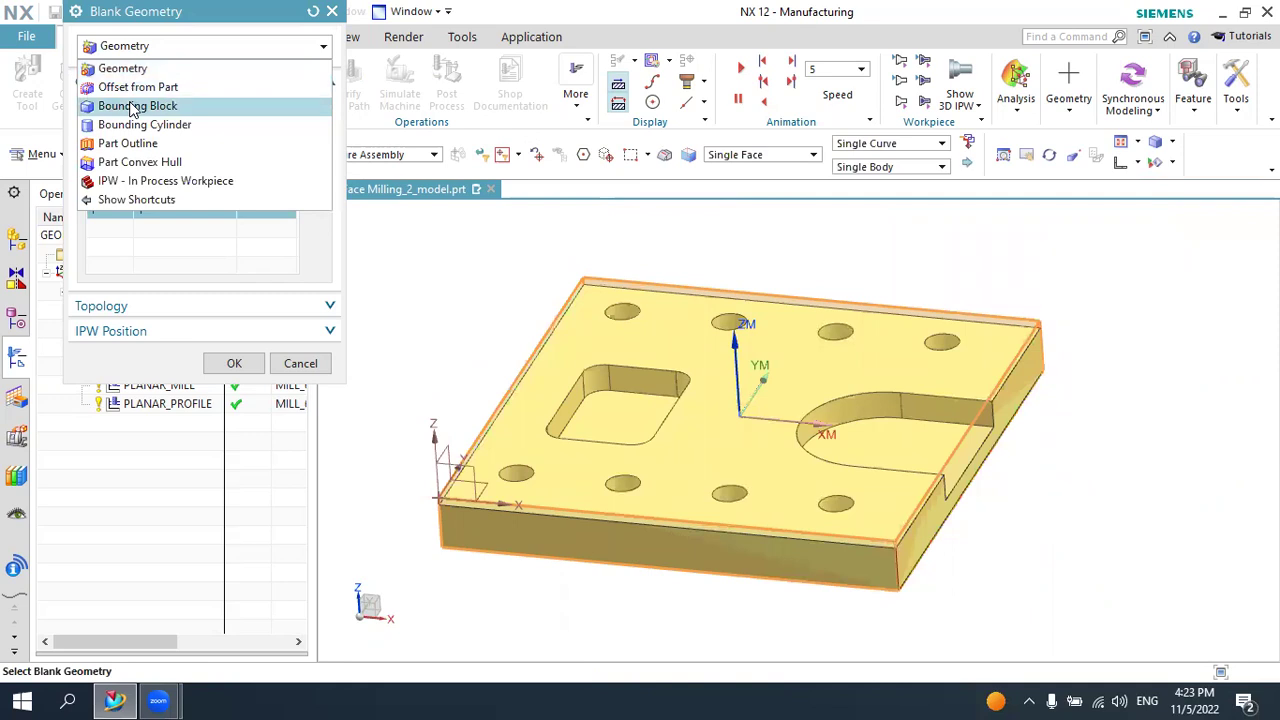
Set the blank type to Bounding Block, accept it, and cancel the Workpiece dialog
{"action": "left_click", "coordinate": [130, 108]}
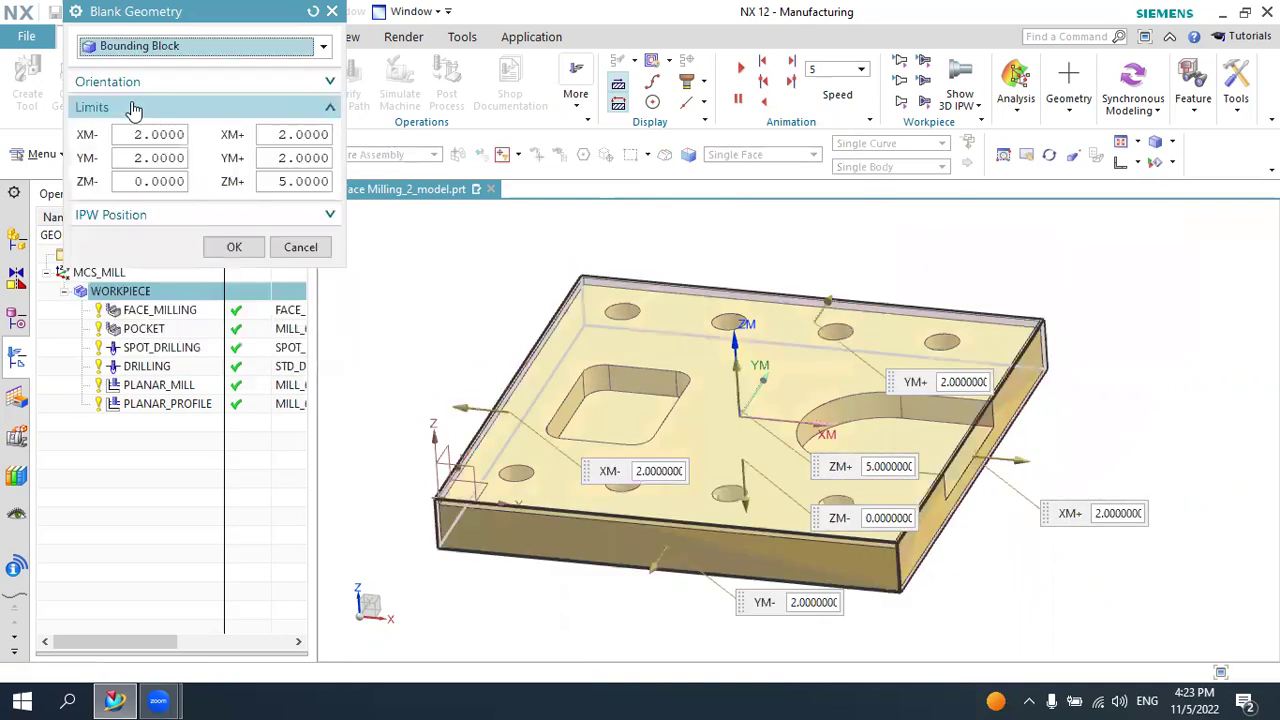
{"action": "mouse_move", "coordinate": [585, 351]}
{"action": "middle_mouse_down"}
{"action": "mouse_move", "coordinate": [603, 323]}
{"action": "mouse_move", "coordinate": [580, 309]}
{"action": "middle_mouse_up"}
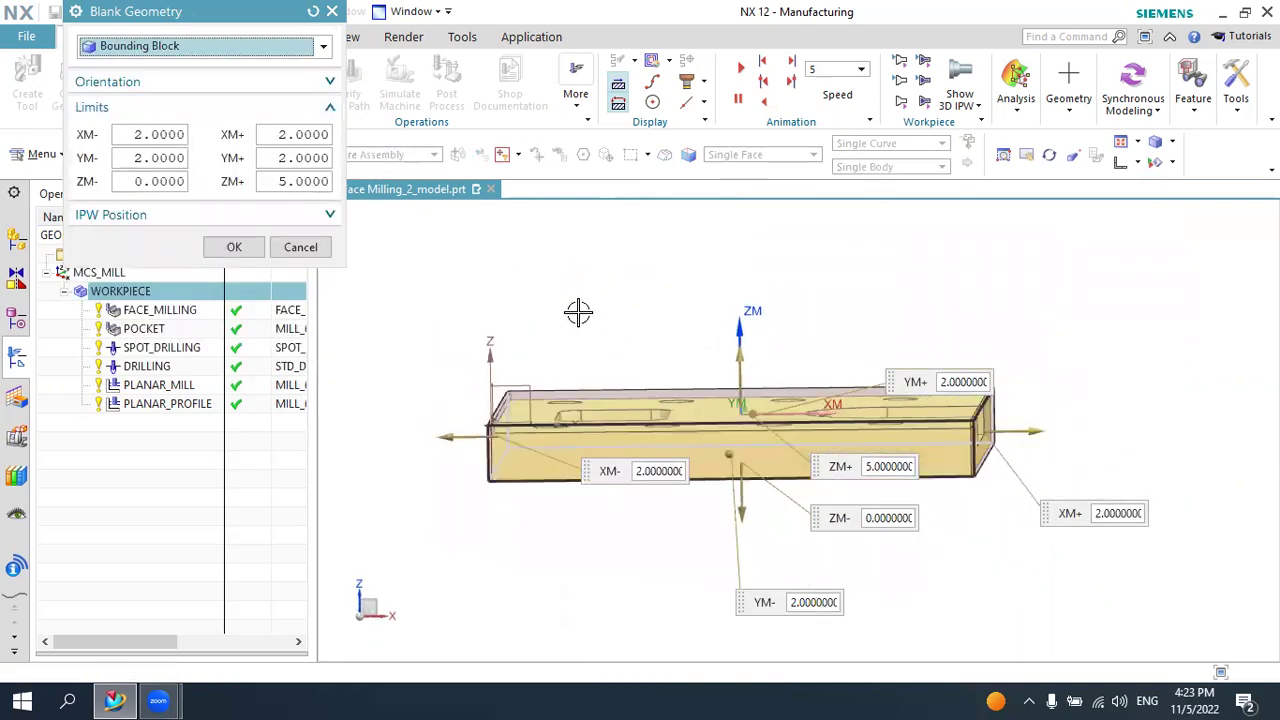
{"action": "left_click", "coordinate": [300, 247]}
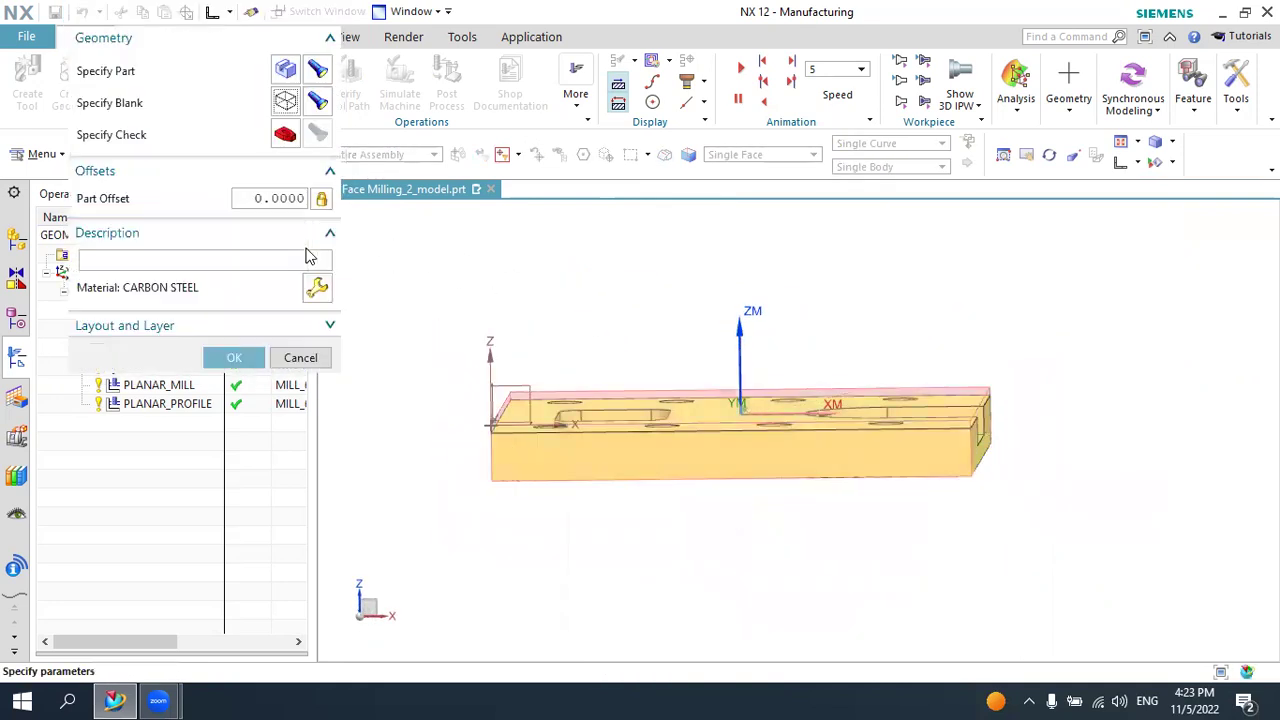
{"action": "left_click", "coordinate": [302, 357]}
Rotate to an isometric view and switch to the Modeling application
{"action": "middle_click_drag", "start_coordinate": [621, 265], "coordinate": [594, 280]}
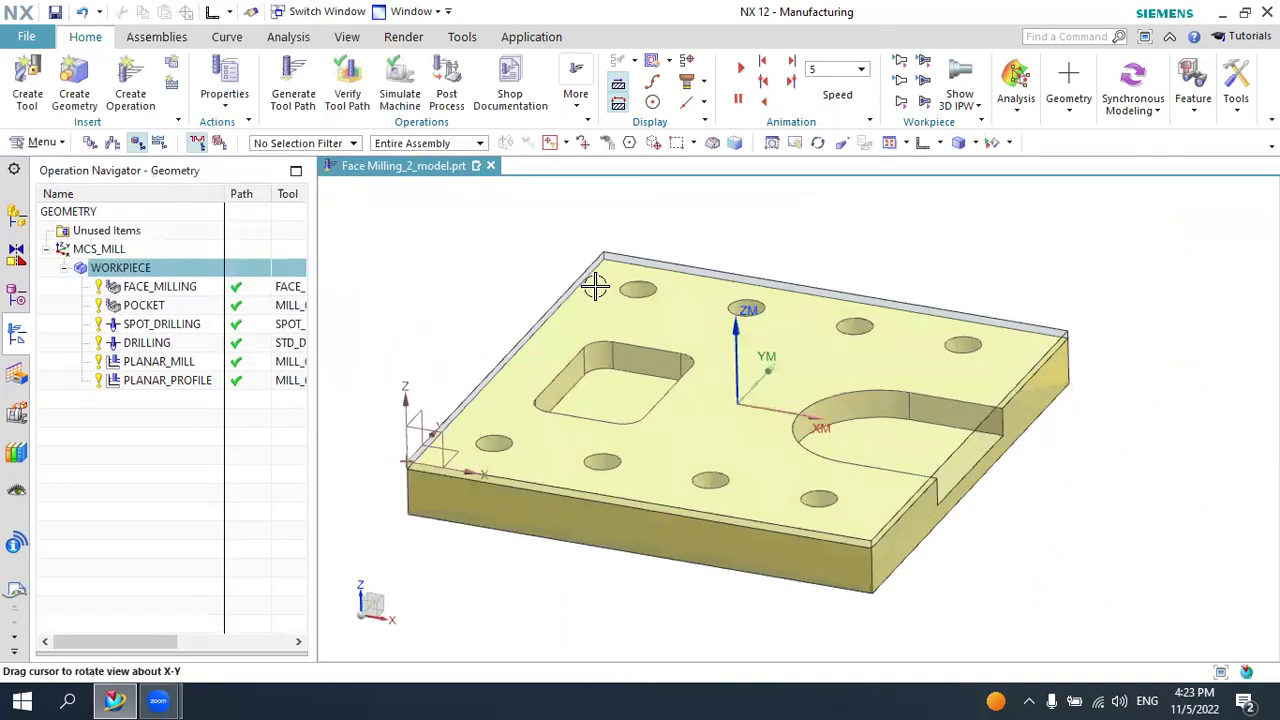
{"action": "scroll", "coordinate": [588, 105], "scroll_direction": "down", "scroll_amount": 7}
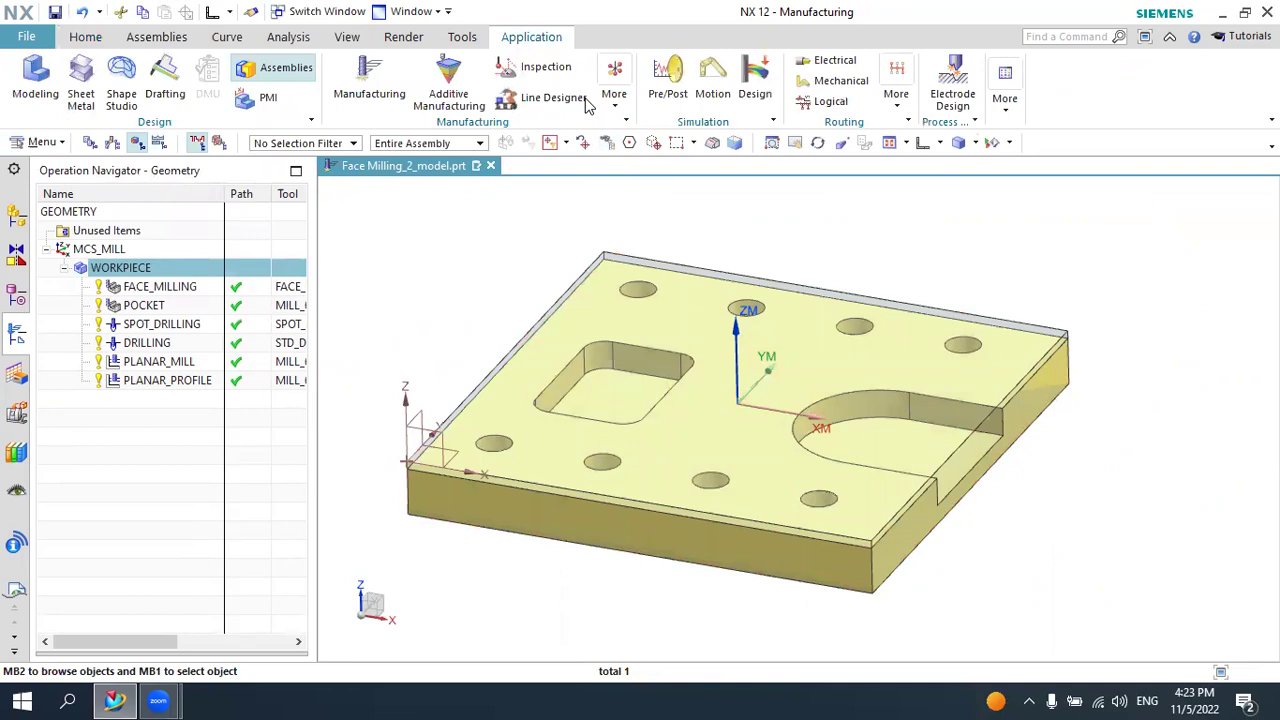
{"action": "left_click", "coordinate": [35, 85]}
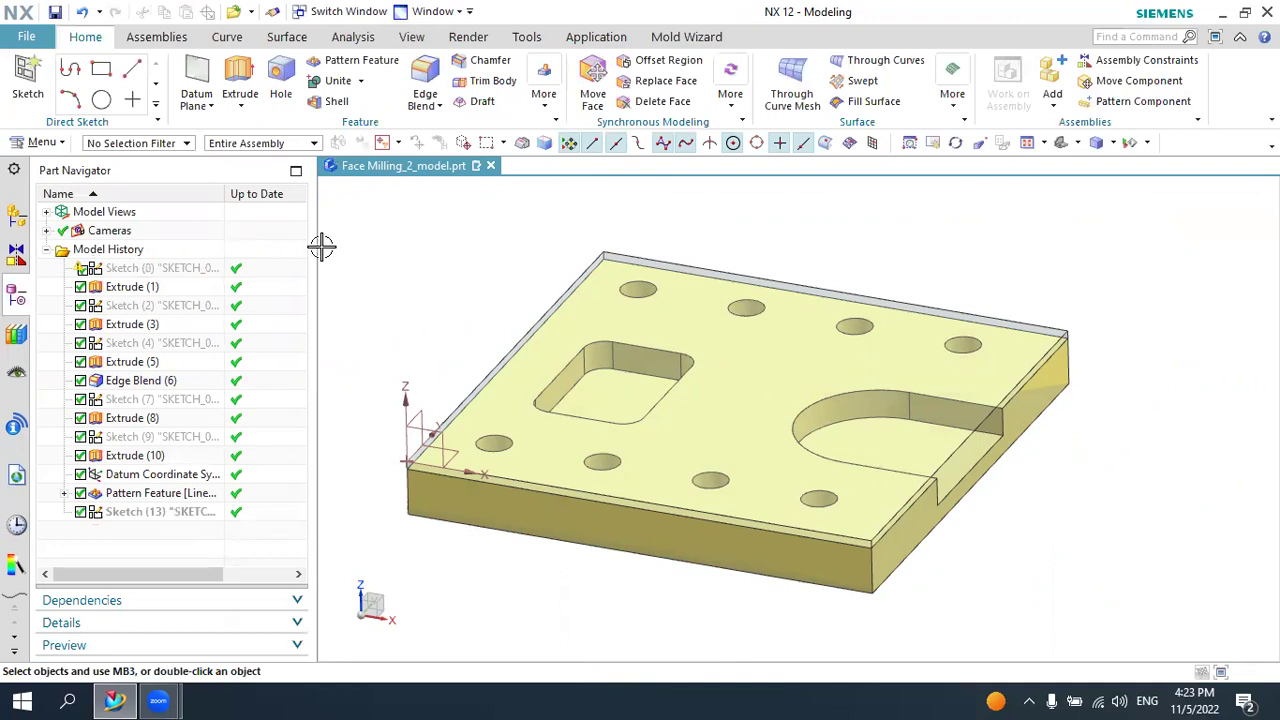
{"action": "left_click", "coordinate": [130, 459]}
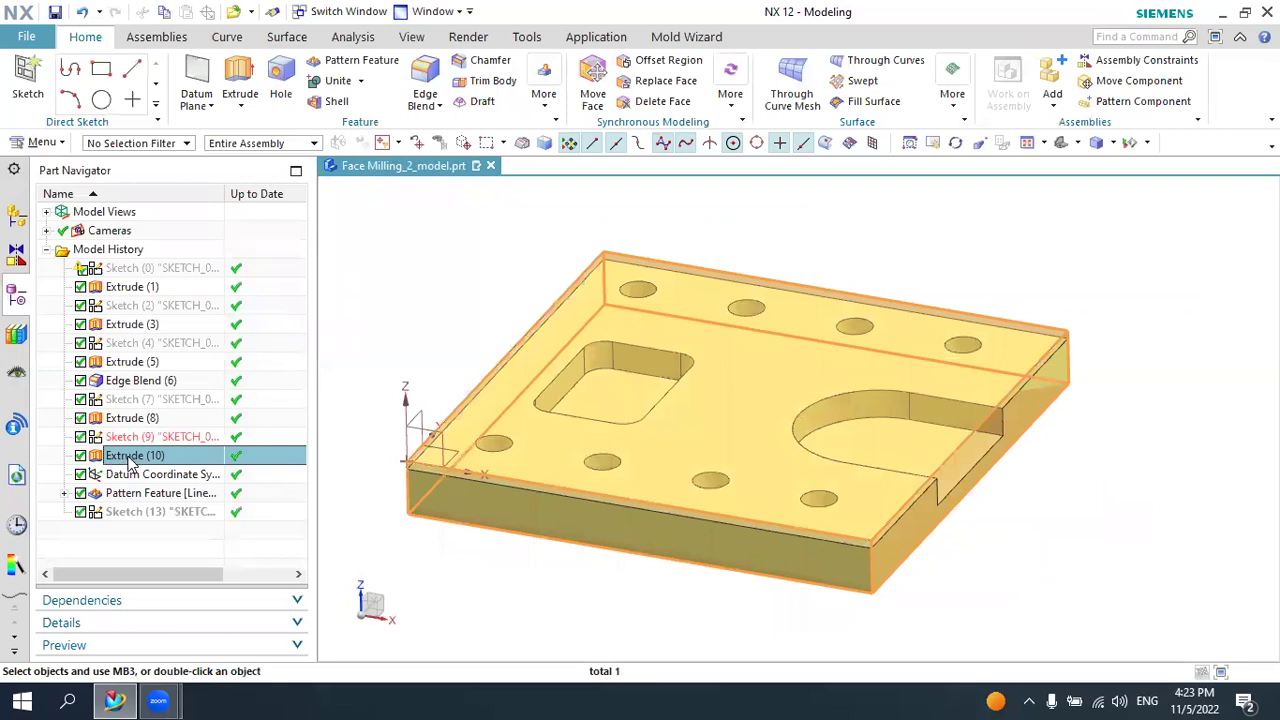
{"action": "middle_click_drag", "start_coordinate": [387, 530], "coordinate": [400, 503]}
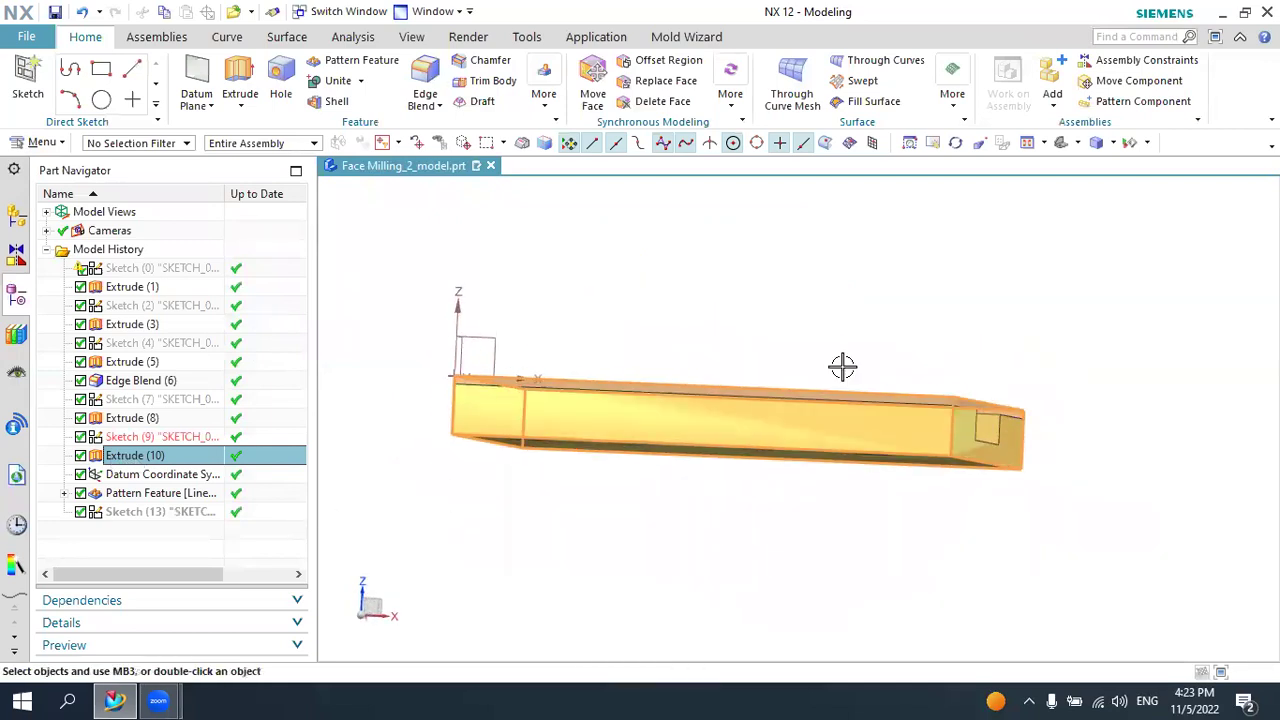
{"action": "left_click", "coordinate": [1077, 143]}
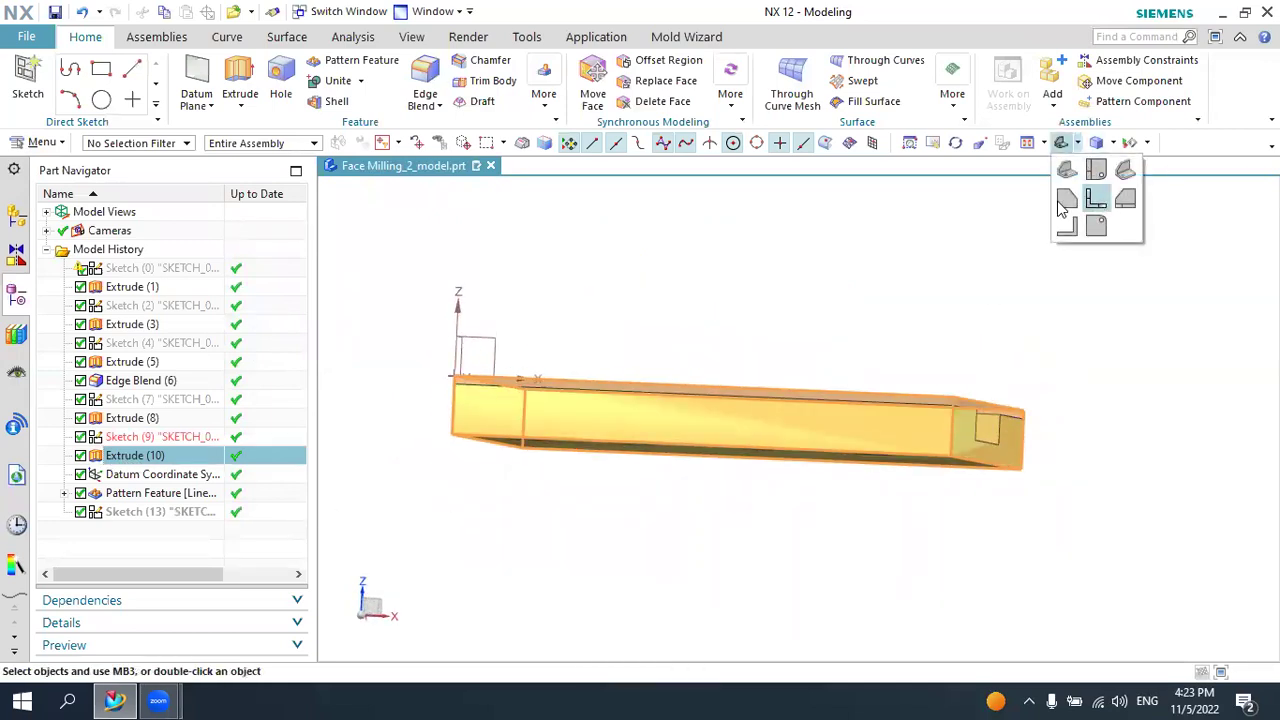
{"action": "left_click", "coordinate": [193, 440]}
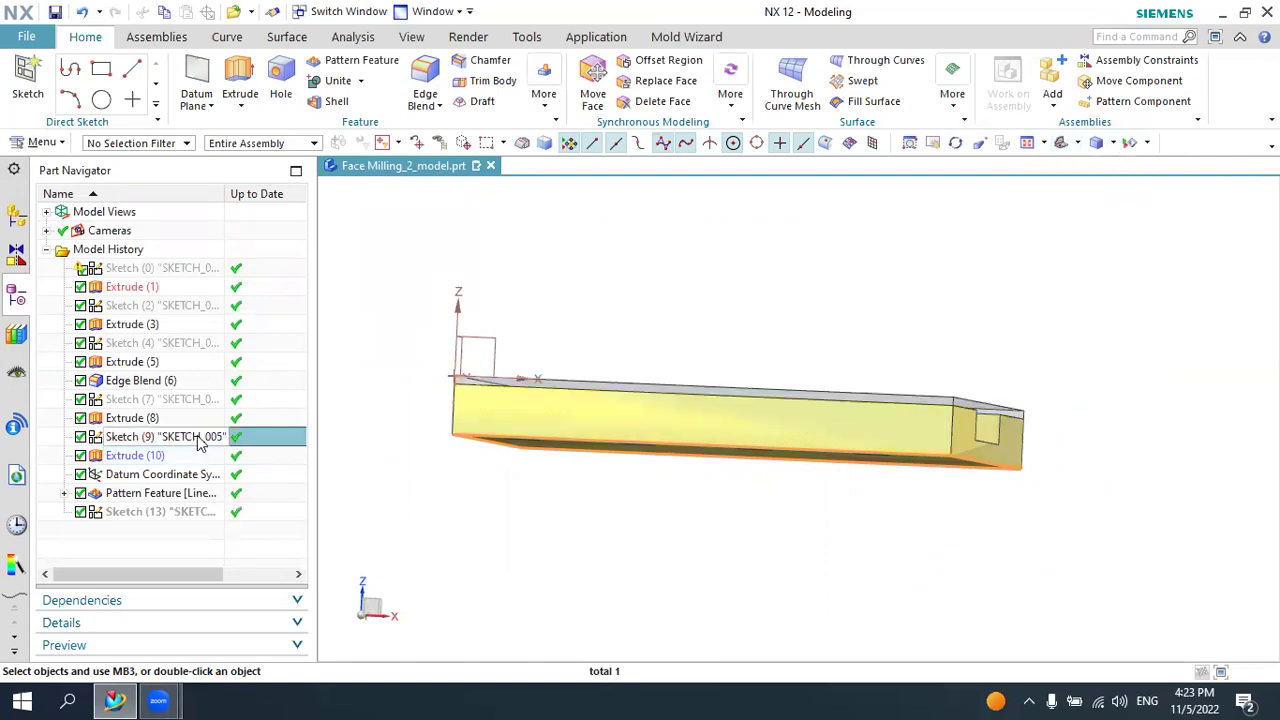
{"action": "double_click", "coordinate": [199, 443]}
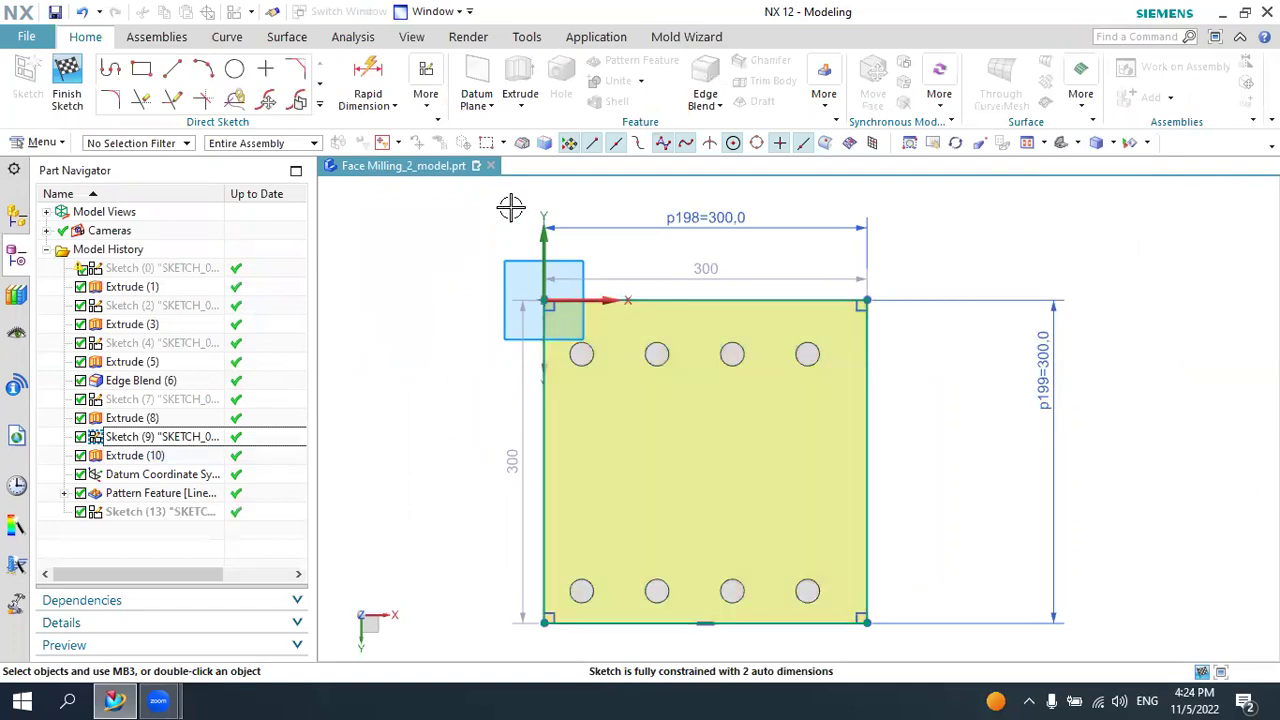
{"action": "left_click", "coordinate": [67, 80]}
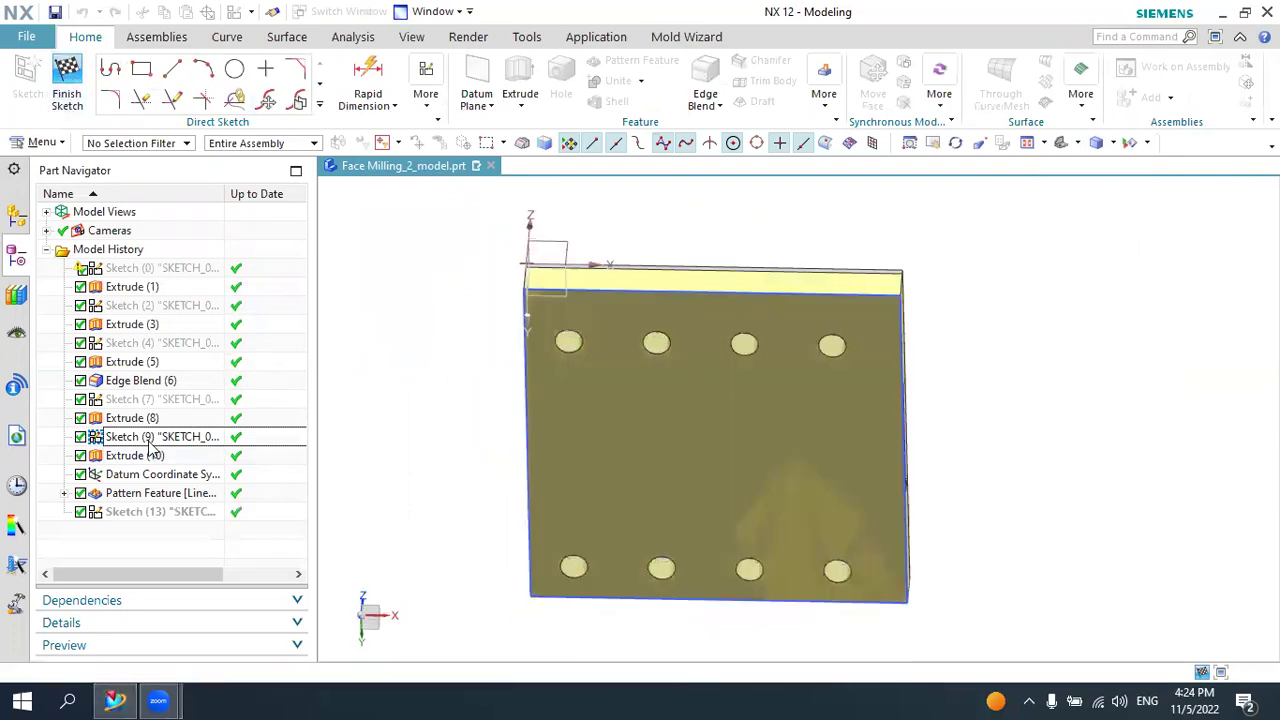
{"action": "double_click", "coordinate": [150, 453]}
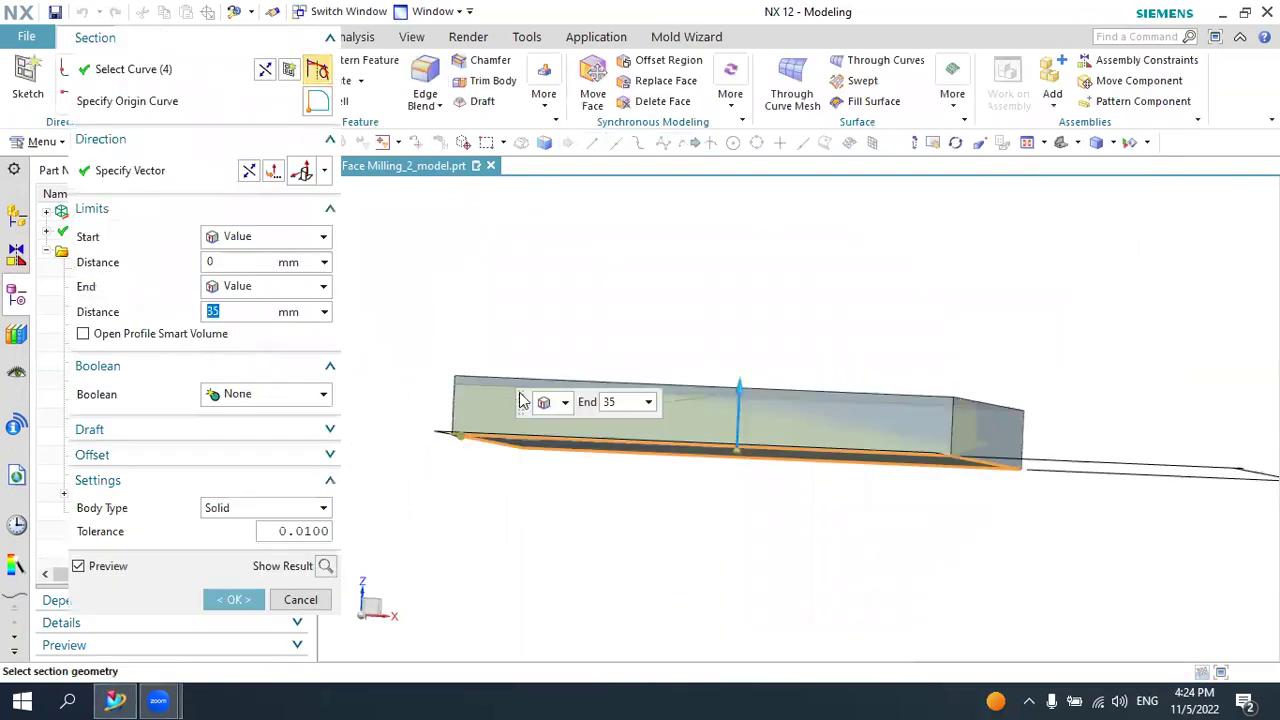
{"action": "scroll", "coordinate": [601, 378], "scroll_direction": "up", "scroll_amount": 3}
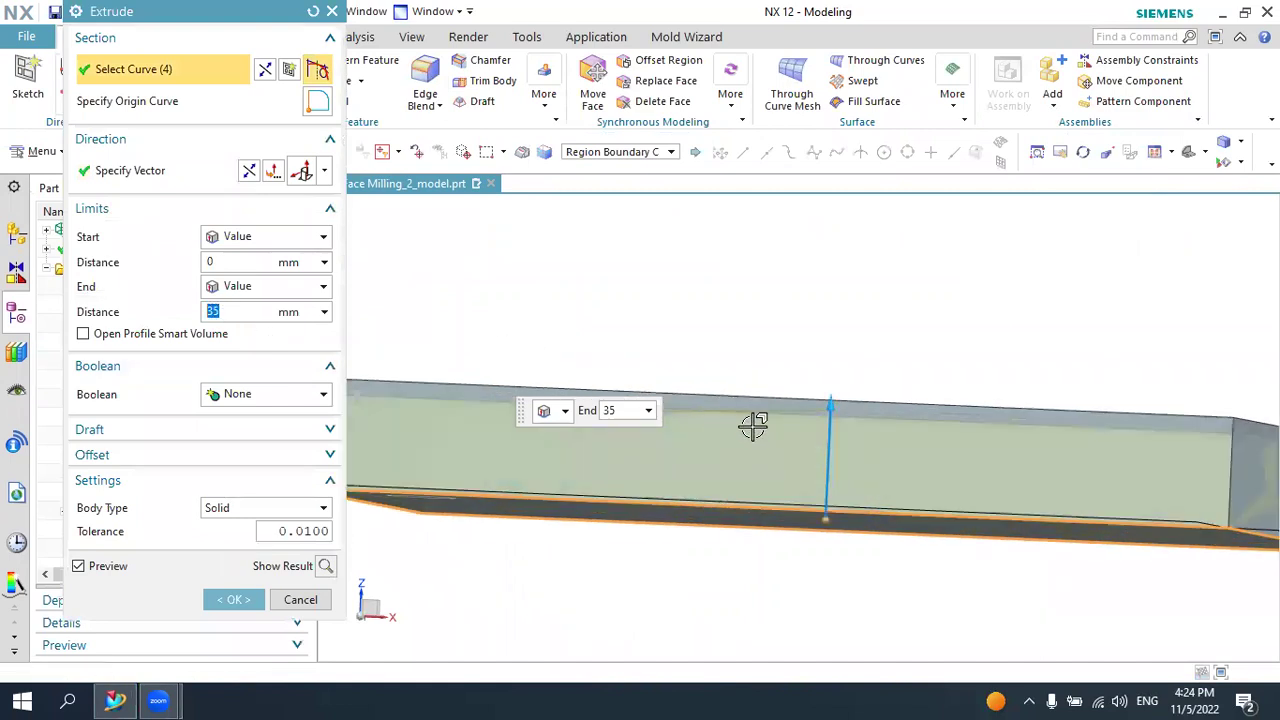
{"action": "mouse_move", "coordinate": [811, 333]}
{"action": "middle_mouse_down"}
{"action": "mouse_move", "coordinate": [843, 346]}
{"action": "mouse_move", "coordinate": [923, 277]}
{"action": "middle_mouse_up"}
{"action": "left_click", "coordinate": [1206, 155]}
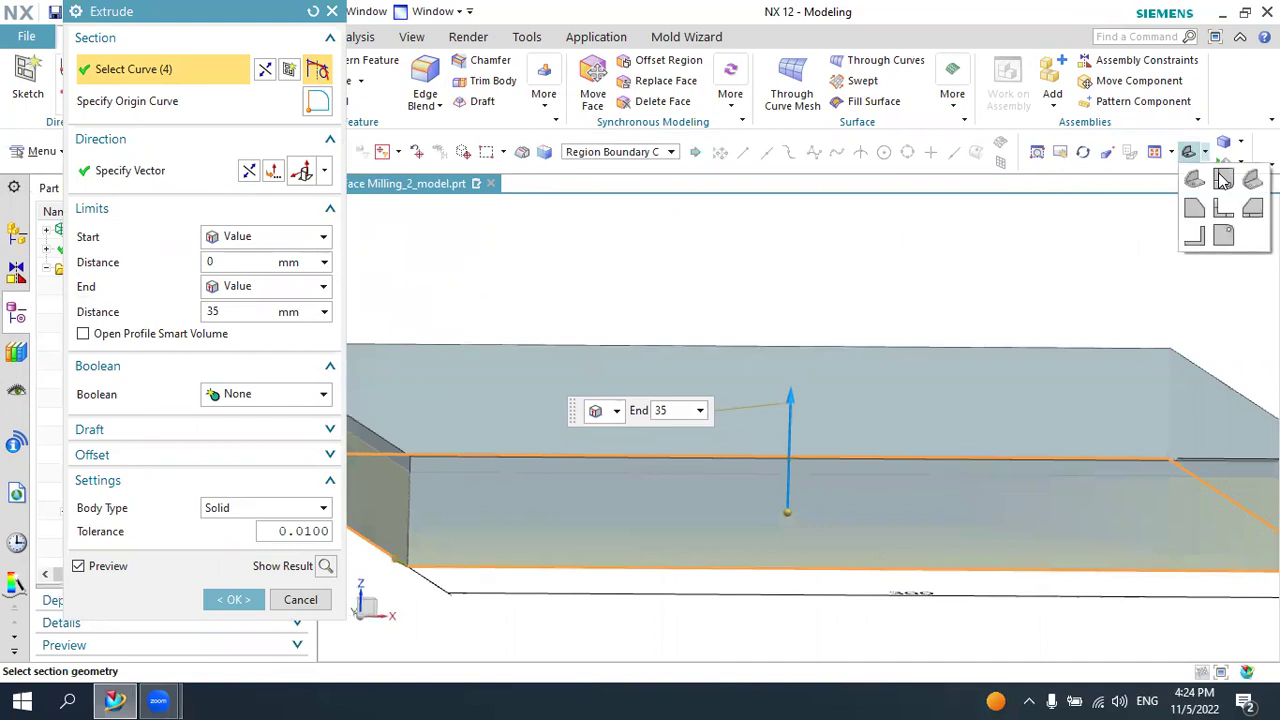
{"action": "left_click", "coordinate": [1192, 230]}
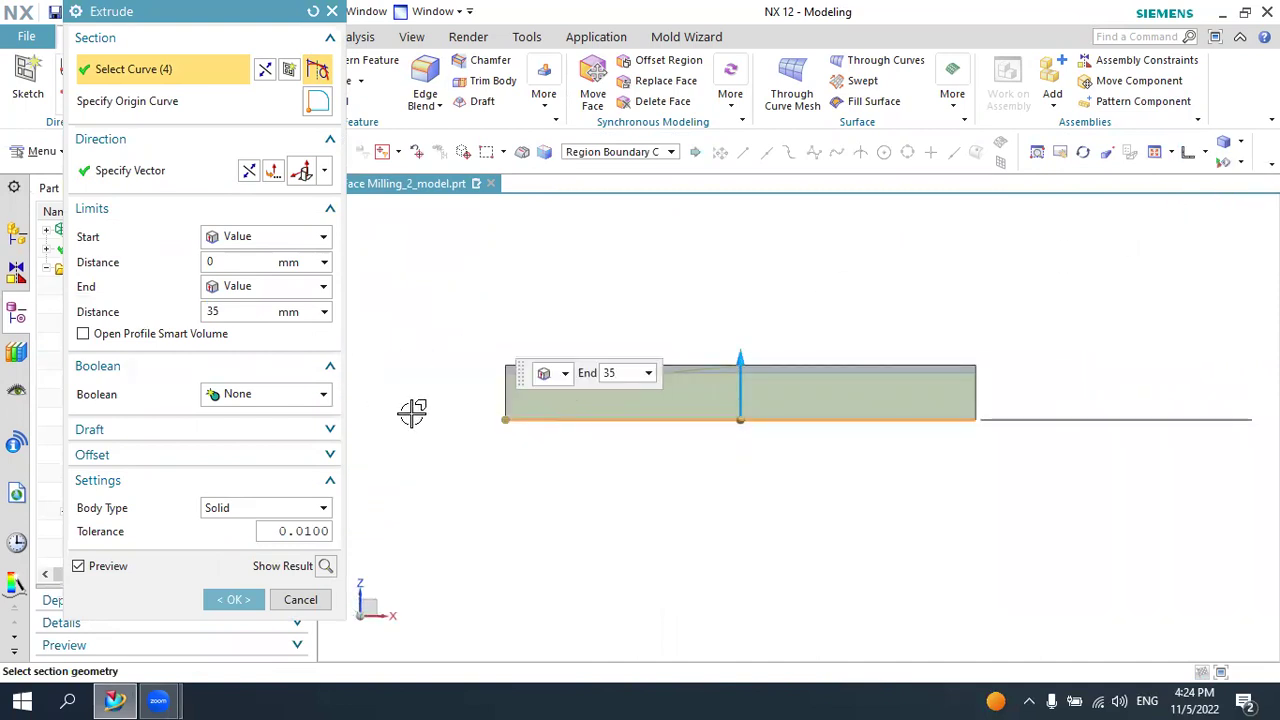
{"action": "scroll", "coordinate": [440, 425], "scroll_direction": "up", "scroll_amount": 3}
{"action": "scroll", "coordinate": [657, 345], "scroll_direction": "up", "scroll_amount": 1}
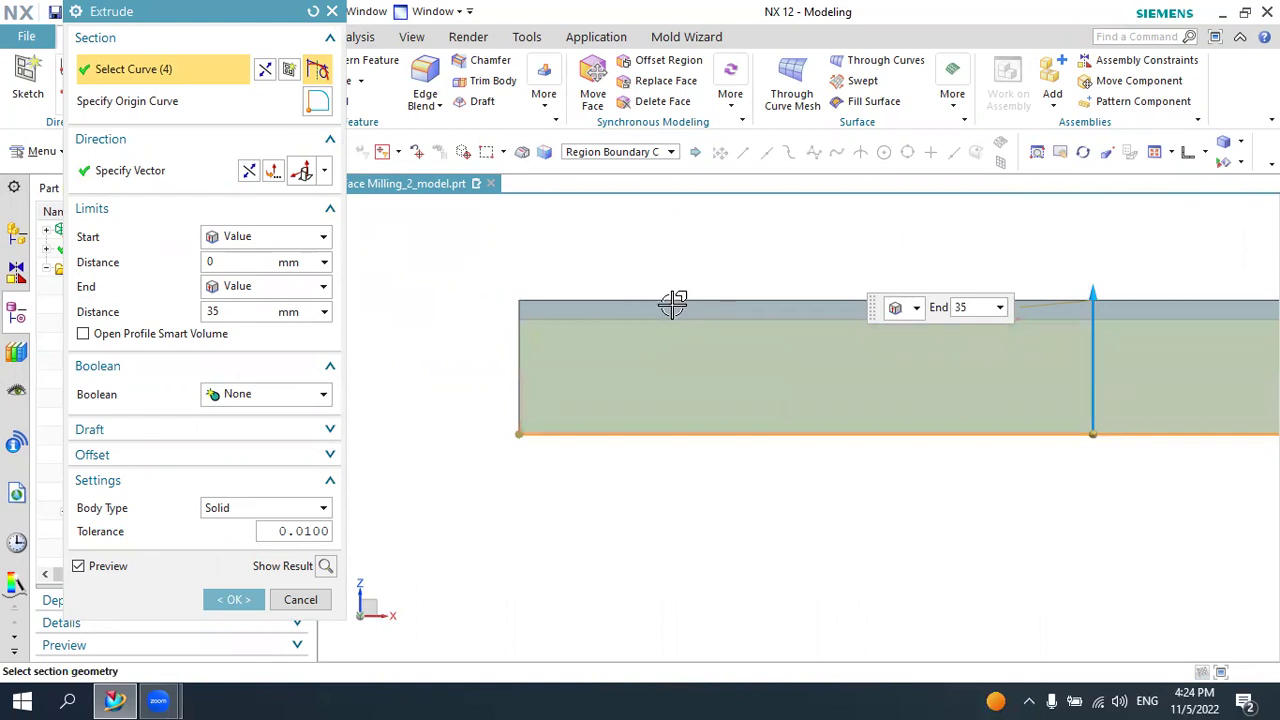
{"action": "scroll", "coordinate": [645, 305], "scroll_direction": "down", "scroll_amount": 1}
{"action": "scroll", "coordinate": [650, 306], "scroll_direction": "down", "scroll_amount": 1}
{"action": "scroll", "coordinate": [826, 306], "scroll_direction": "up", "scroll_amount": 2}
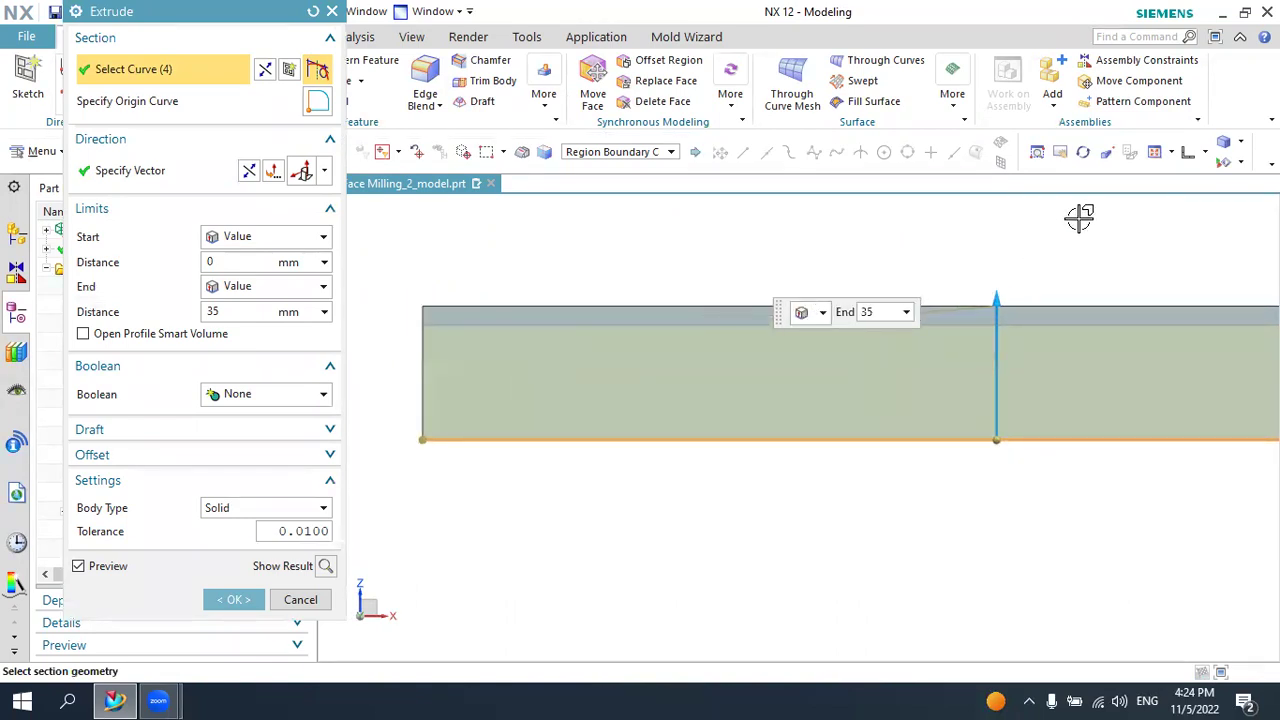
{"action": "left_click", "coordinate": [1223, 162]}
{"action": "left_click", "coordinate": [1195, 180]}
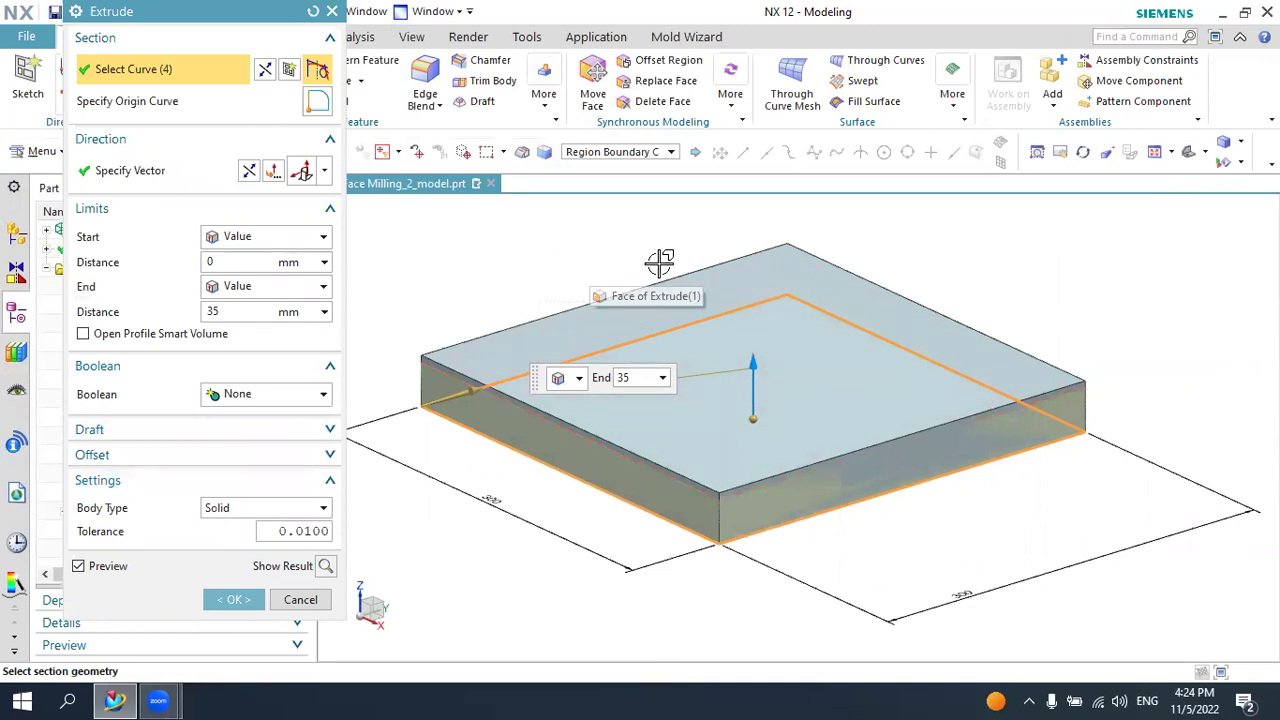
{"action": "left_click", "coordinate": [236, 599]}
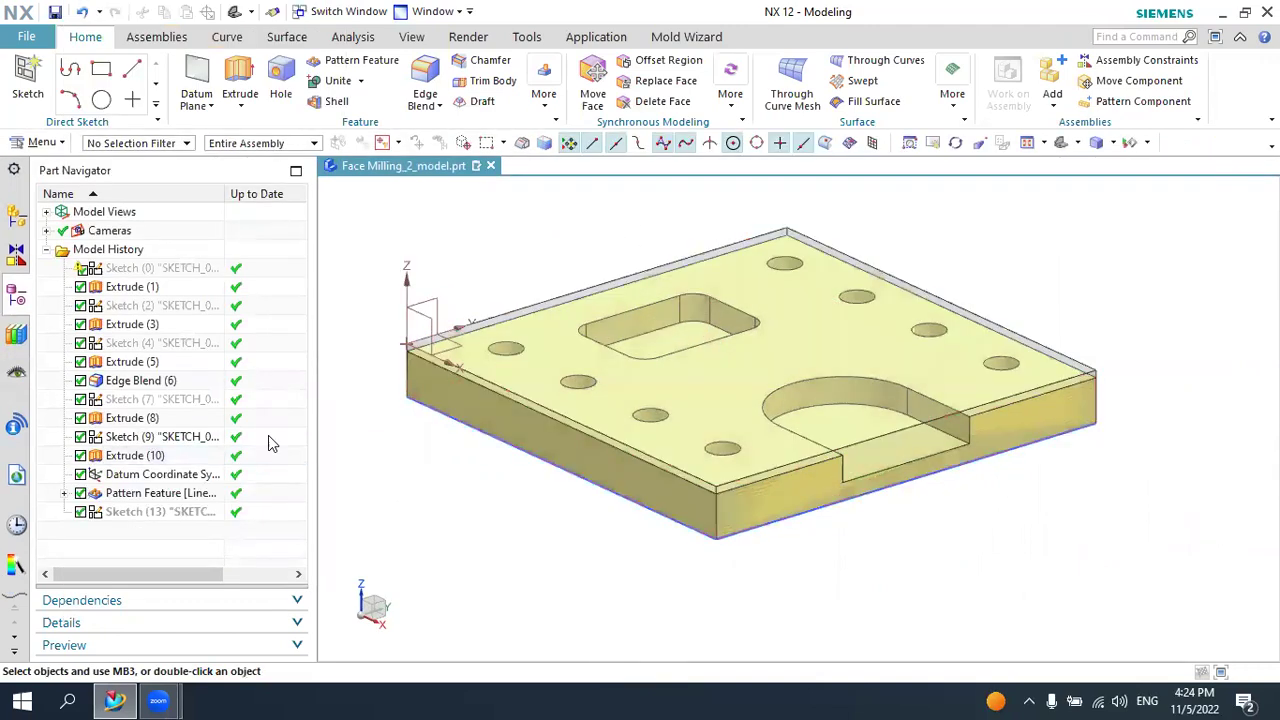
Delete the Extrude (10) feature from the Part Navigator
{"action": "left_click", "coordinate": [116, 458]}
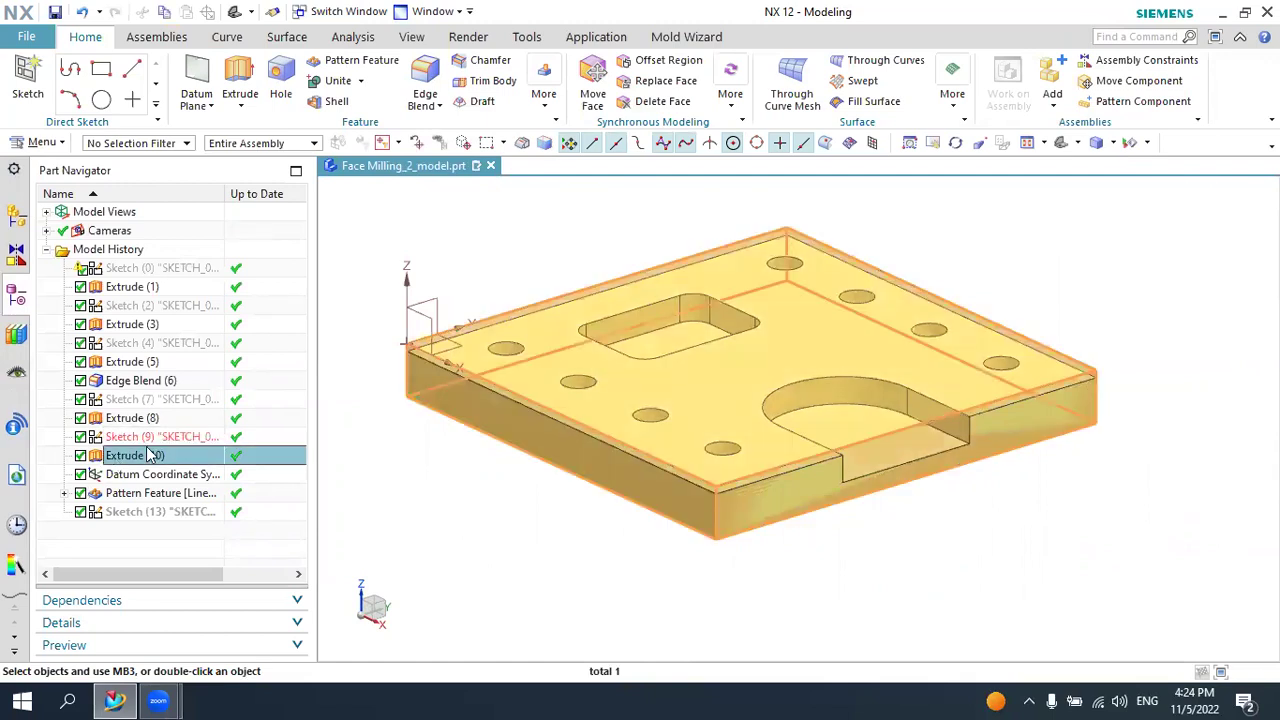
{"action": "right_click", "coordinate": [128, 460]}
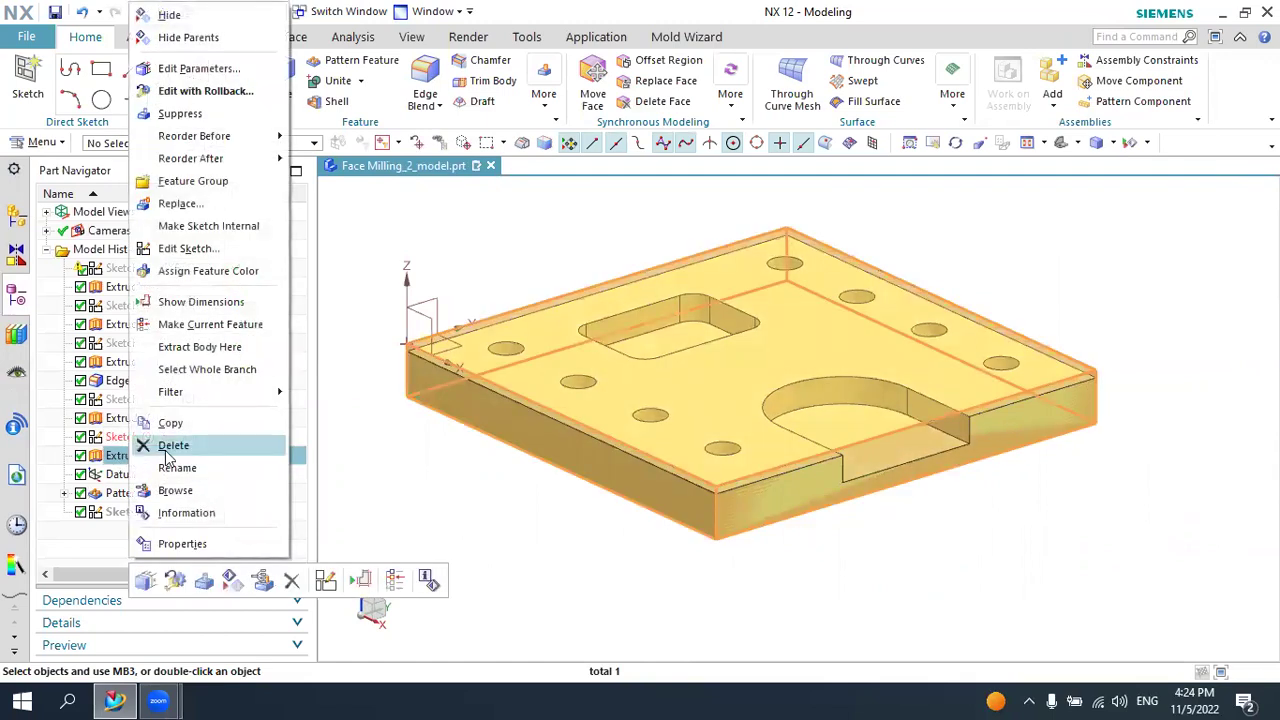
{"action": "left_click", "coordinate": [170, 446]}
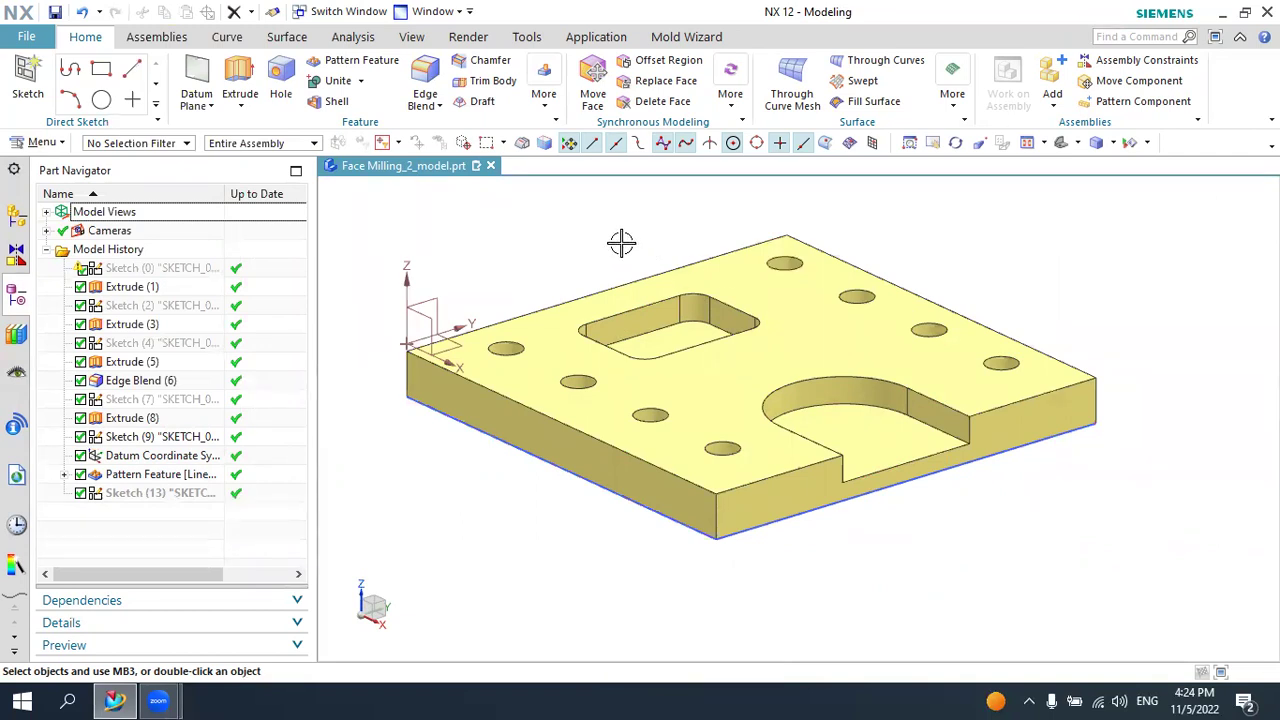
Zoom the view and switch back to the Manufacturing application
{"action": "scroll", "coordinate": [635, 228], "scroll_direction": "up", "scroll_amount": 2}
{"action": "scroll", "coordinate": [609, 304], "scroll_direction": "down", "scroll_amount": 2}
{"action": "scroll", "coordinate": [640, 375], "scroll_direction": "up", "scroll_amount": 1}
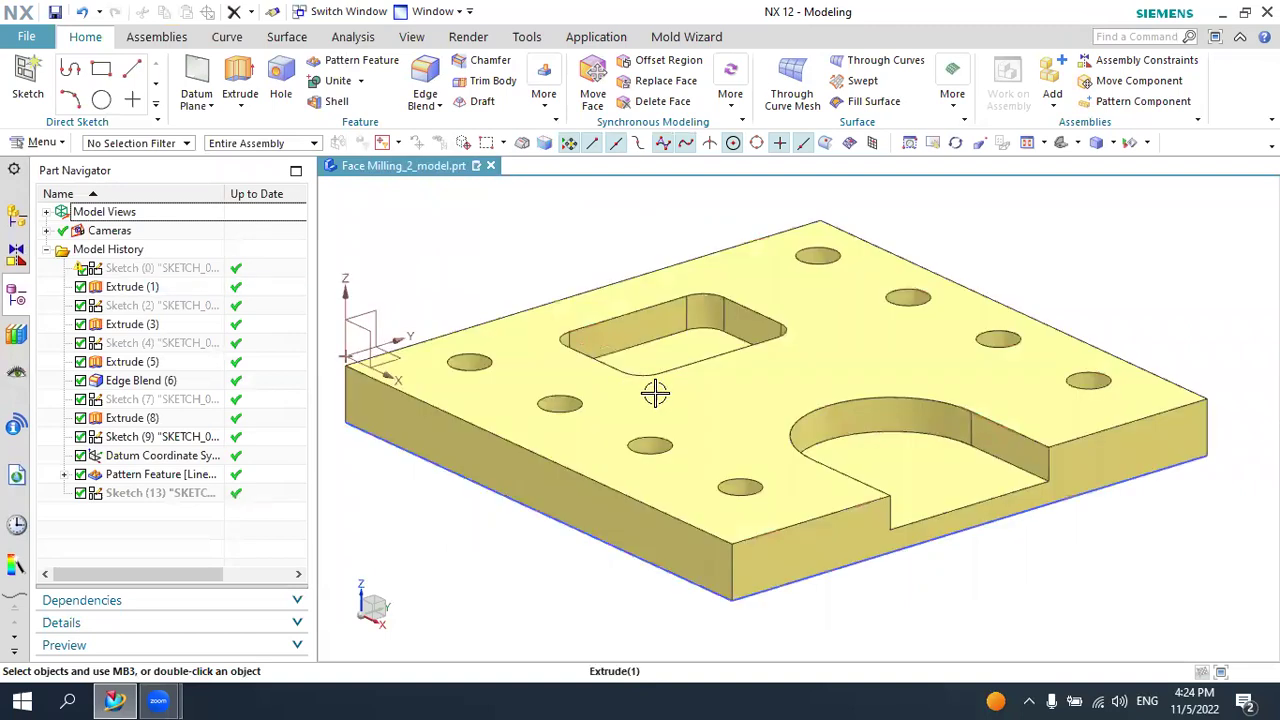
{"action": "scroll", "coordinate": [728, 400], "scroll_direction": "down", "scroll_amount": 1}
{"action": "scroll", "coordinate": [734, 399], "scroll_direction": "up", "scroll_amount": 1}
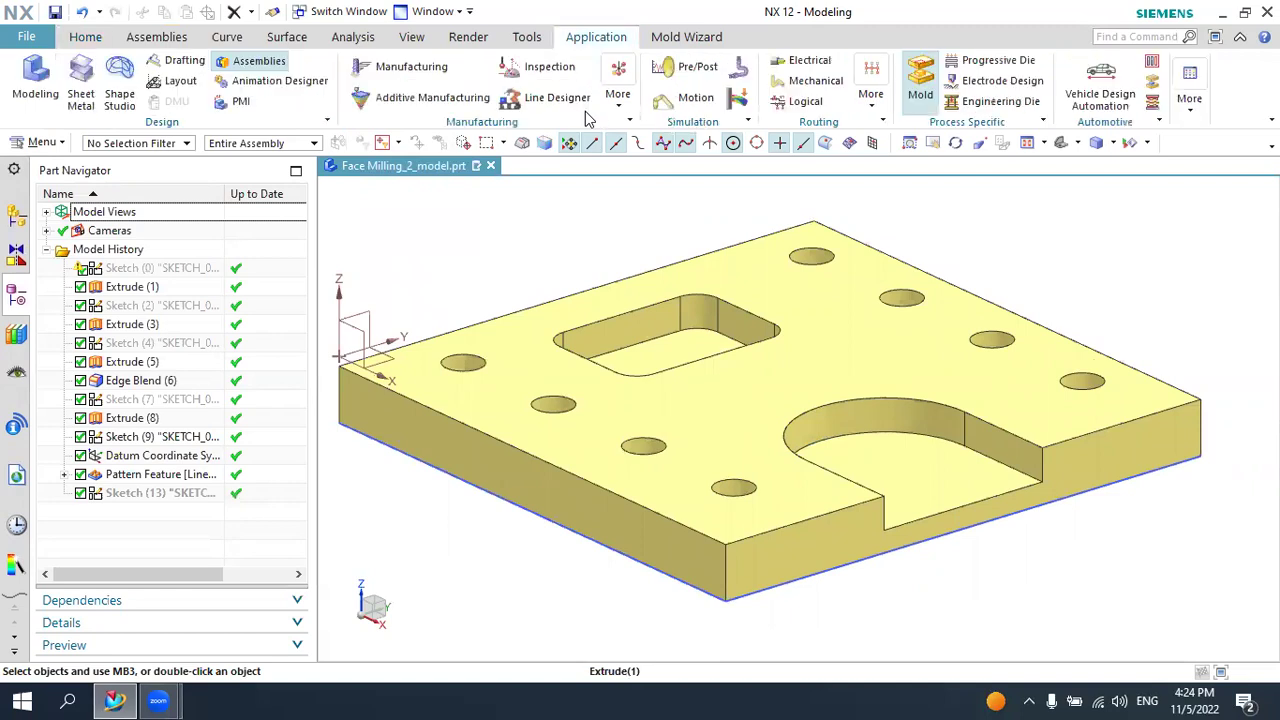
{"action": "left_click", "coordinate": [387, 70]}
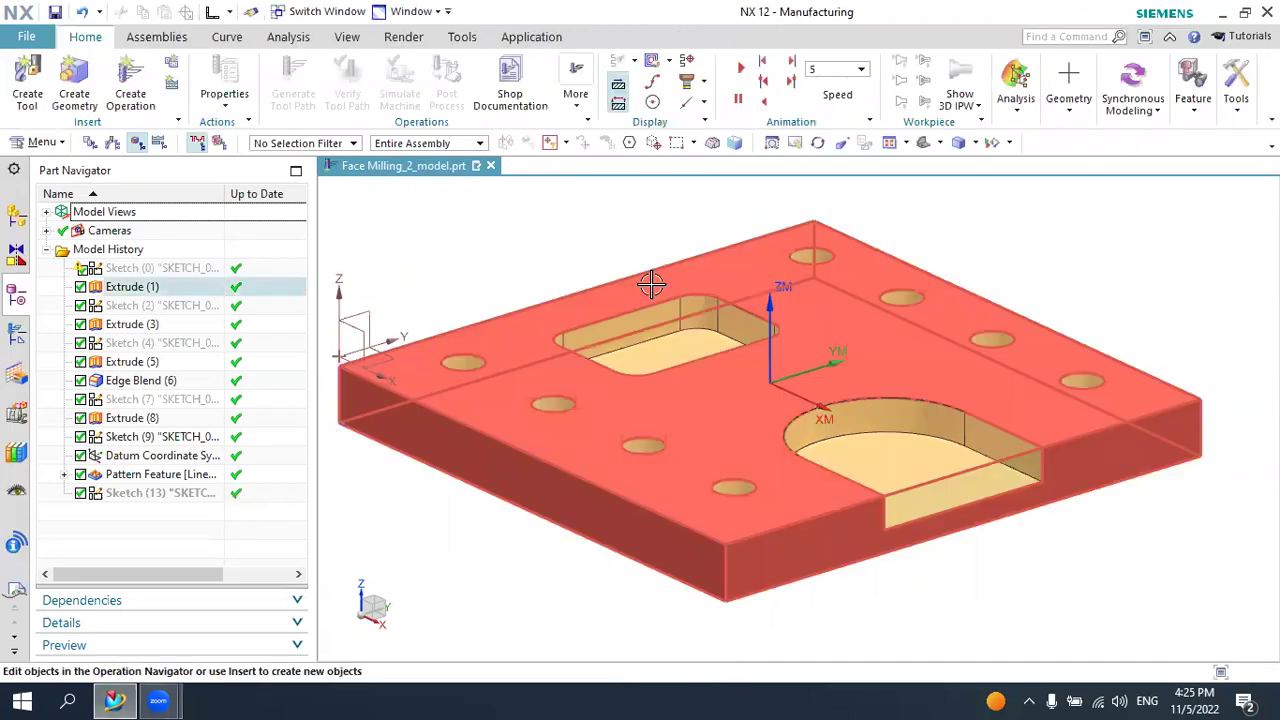
In Geometry view, show each toolpath: FACE_MILLING, POCKET, SPOT_DRILLING, DRILLING, PLANAR_MILL, PLANAR_PROFILE
{"action": "key", "text": "Escape"}
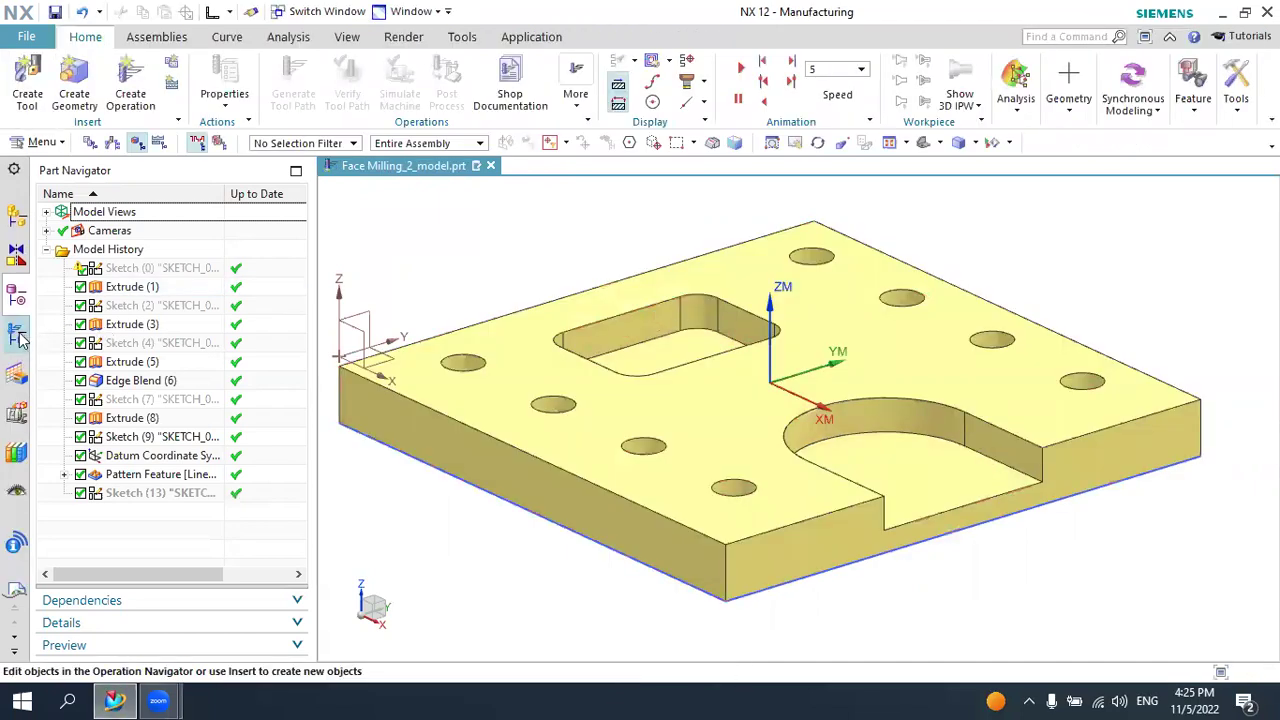
{"action": "left_click", "coordinate": [18, 338]}
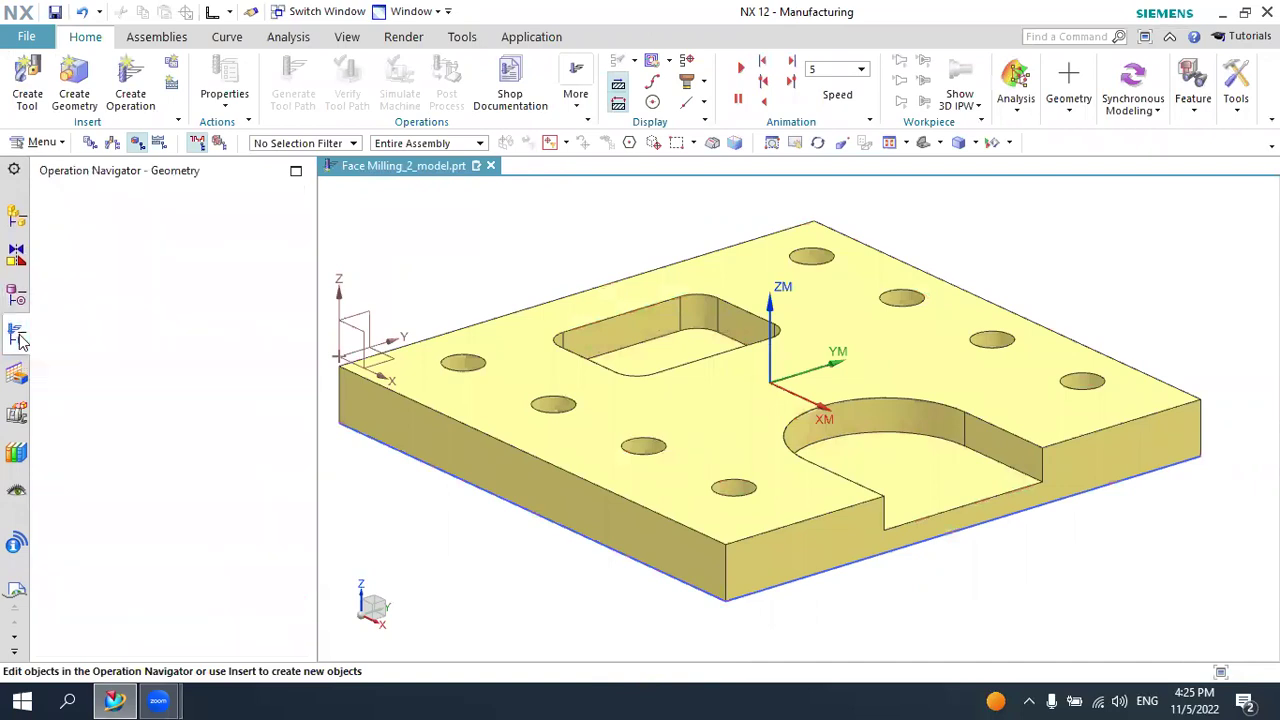
{"action": "left_click", "coordinate": [141, 289]}
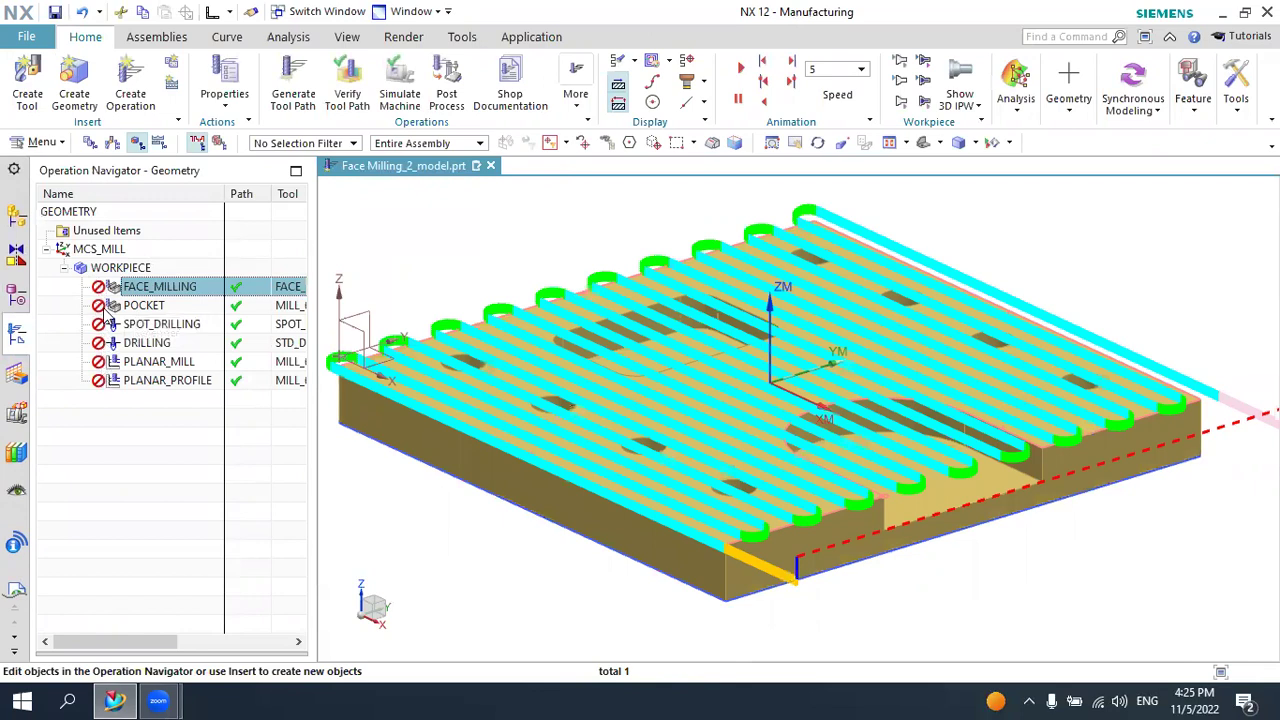
{"action": "left_click", "coordinate": [145, 307]}
{"action": "left_click", "coordinate": [150, 325]}
{"action": "left_click", "coordinate": [148, 343]}
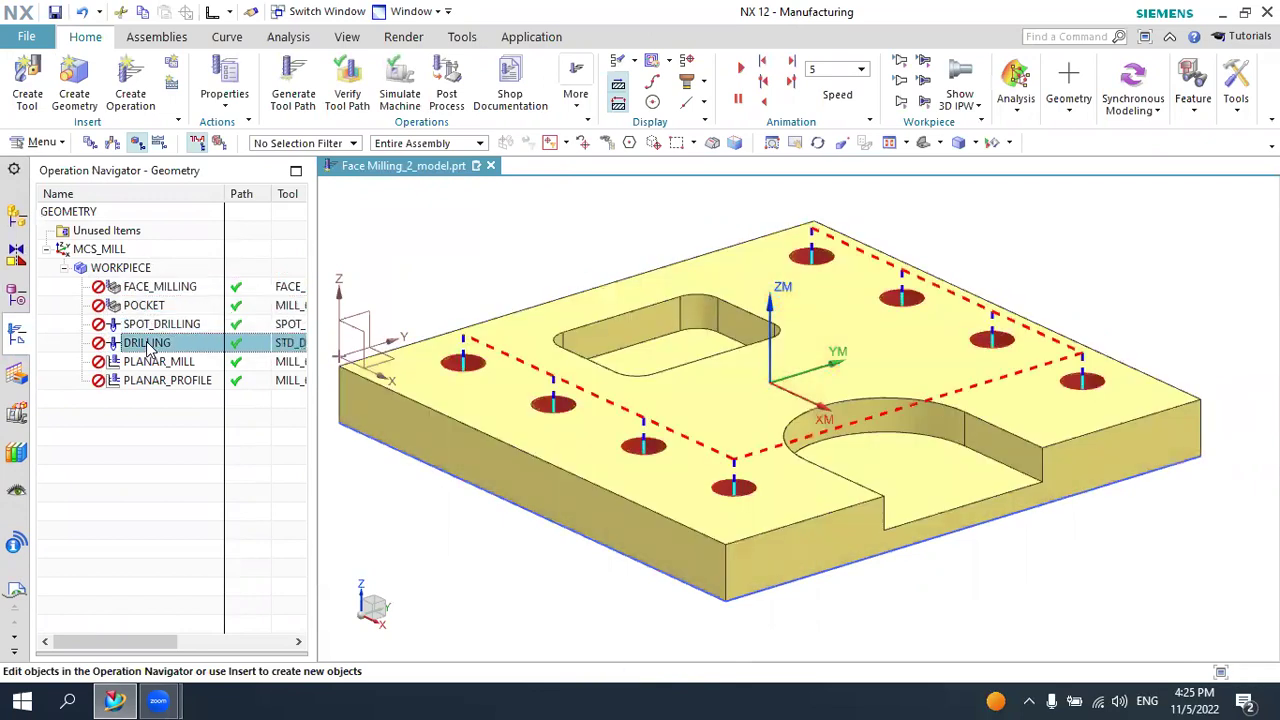
{"action": "left_click", "coordinate": [155, 362]}
{"action": "left_click", "coordinate": [160, 381]}
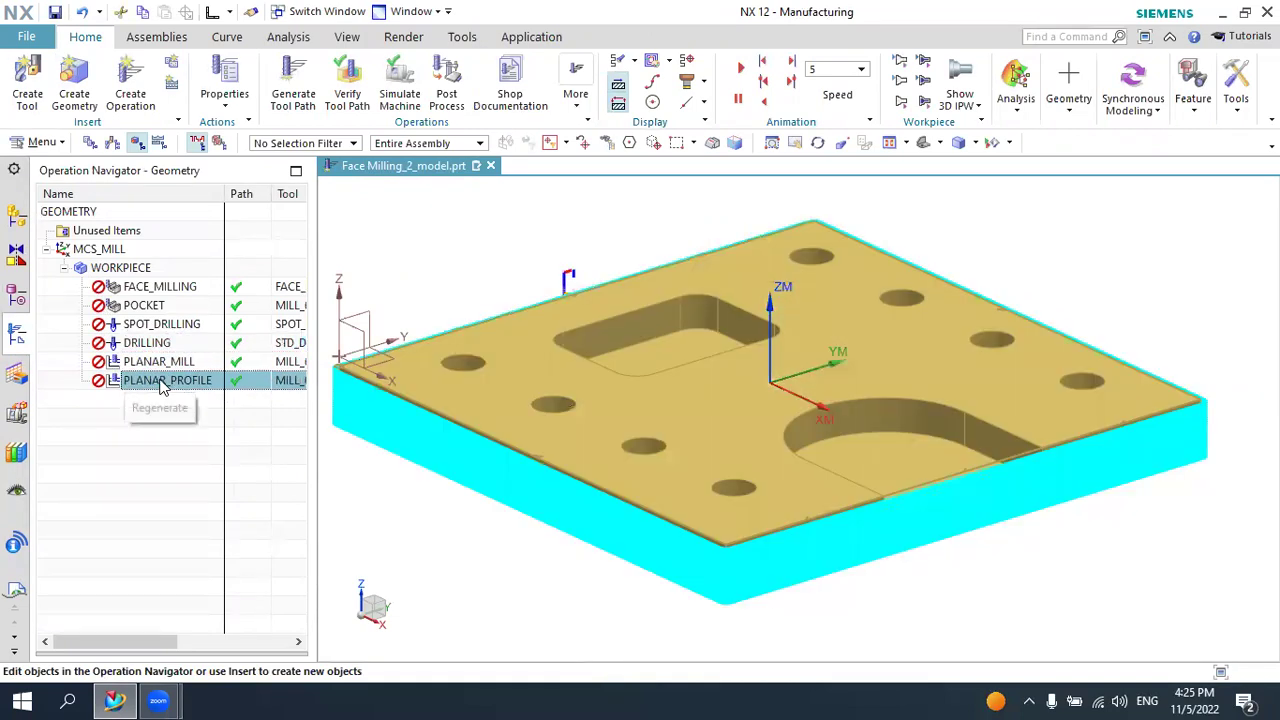
{"action": "scroll", "coordinate": [571, 371], "scroll_direction": "down", "scroll_amount": 1}
{"action": "scroll", "coordinate": [371, 329], "scroll_direction": "up", "scroll_amount": 1}
{"action": "scroll", "coordinate": [543, 330], "scroll_direction": "down", "scroll_amount": 1}
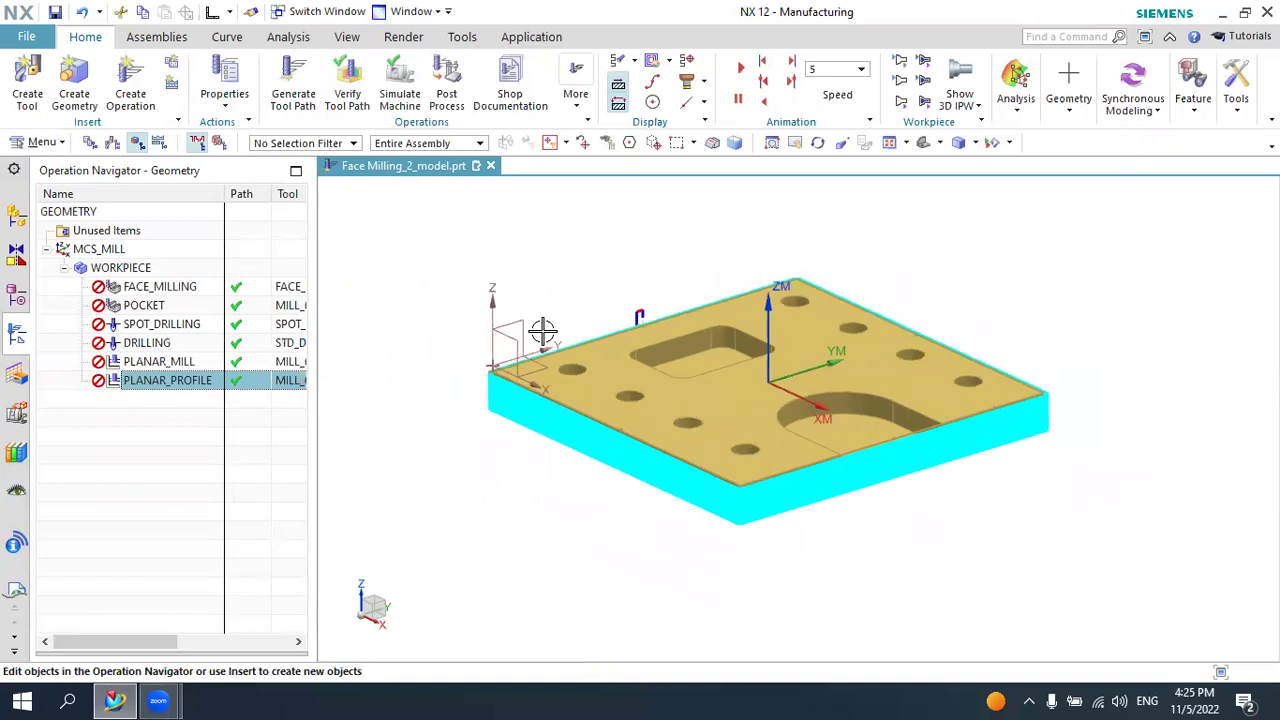
{"action": "scroll", "coordinate": [845, 282], "scroll_direction": "up", "scroll_amount": 2}
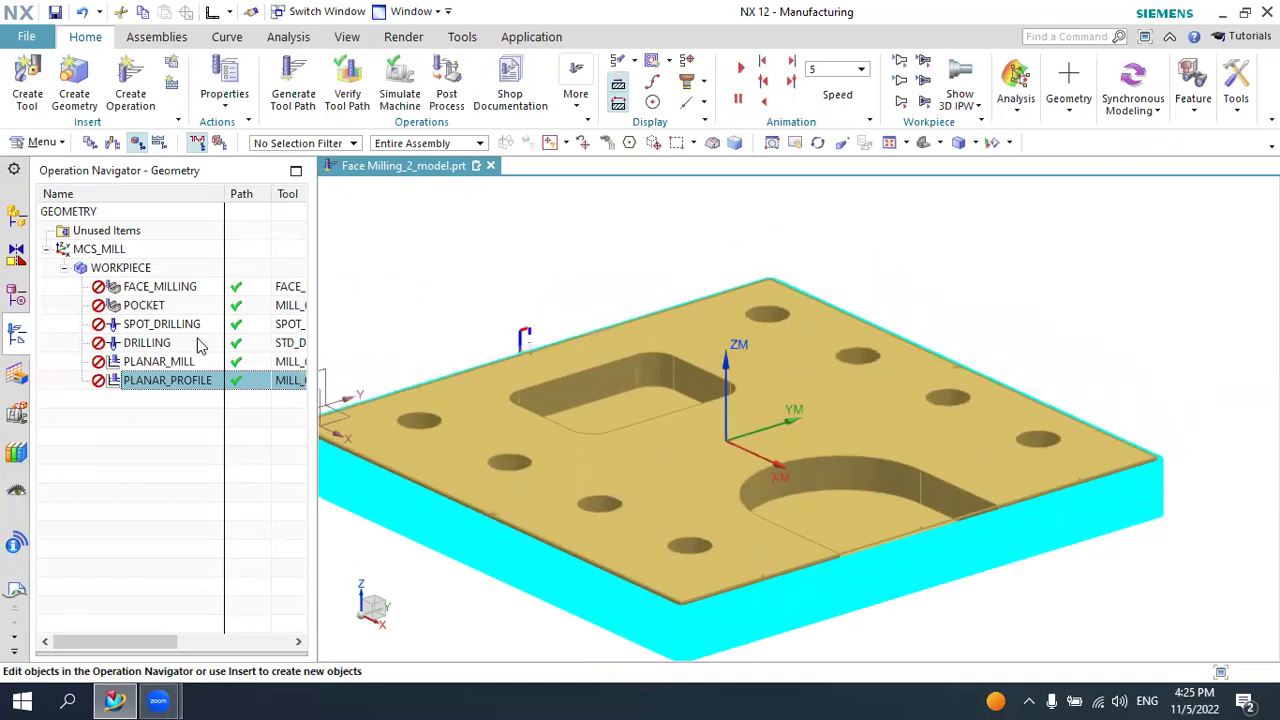
Select PLANAR_MILL and PLANAR_PROFILE together and bring up their context menu
{"action": "left_click", "coordinate": [172, 362]}
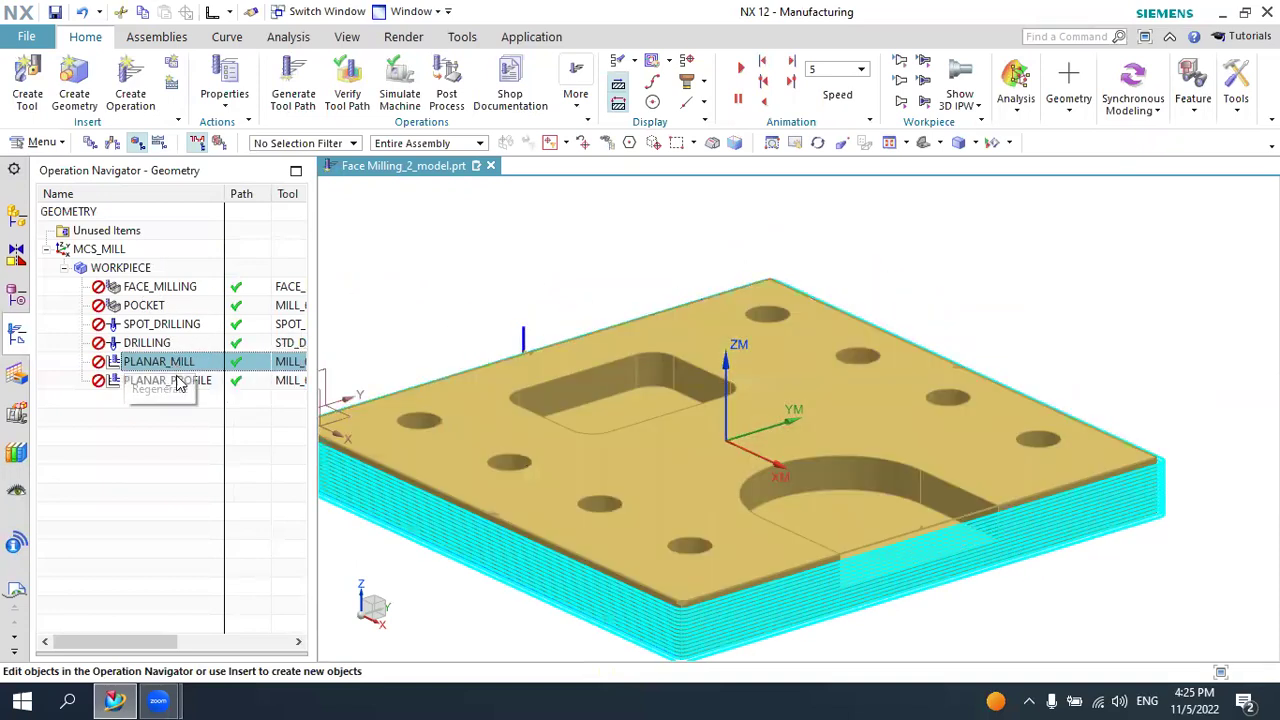
{"action": "left_click", "coordinate": [183, 382], "text": "ctrl"}
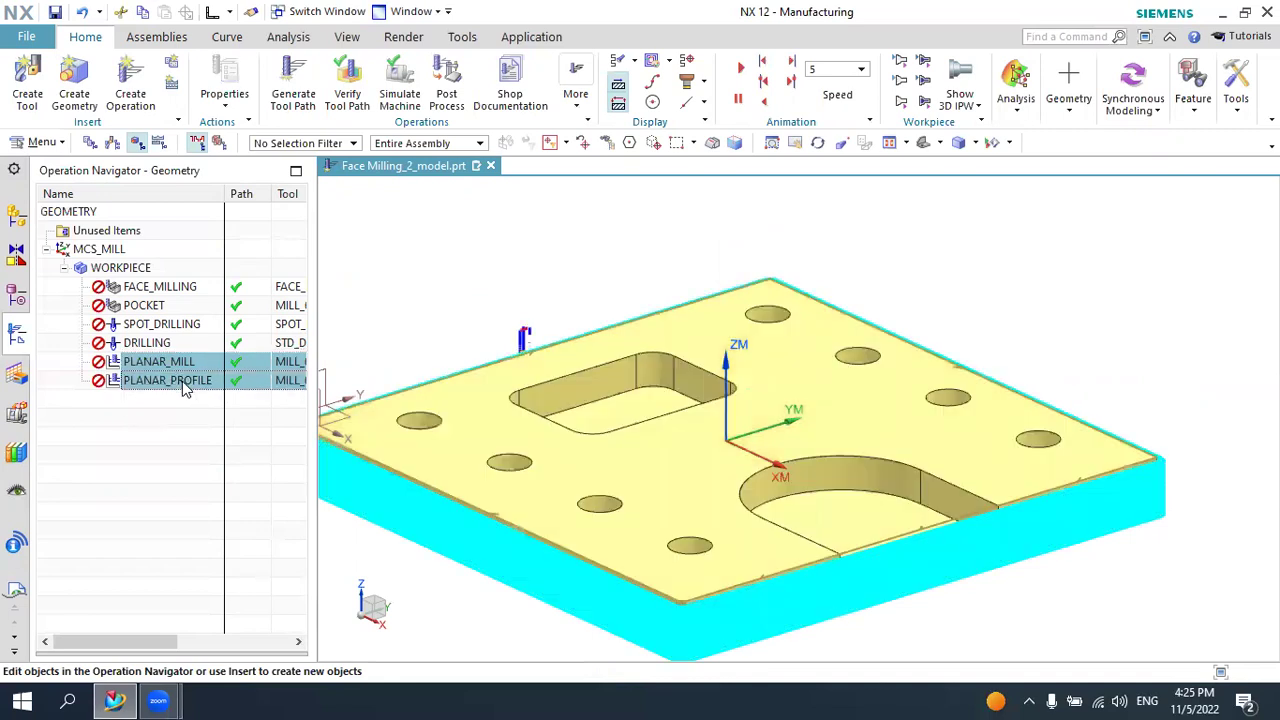
{"action": "right_click", "coordinate": [183, 386]}
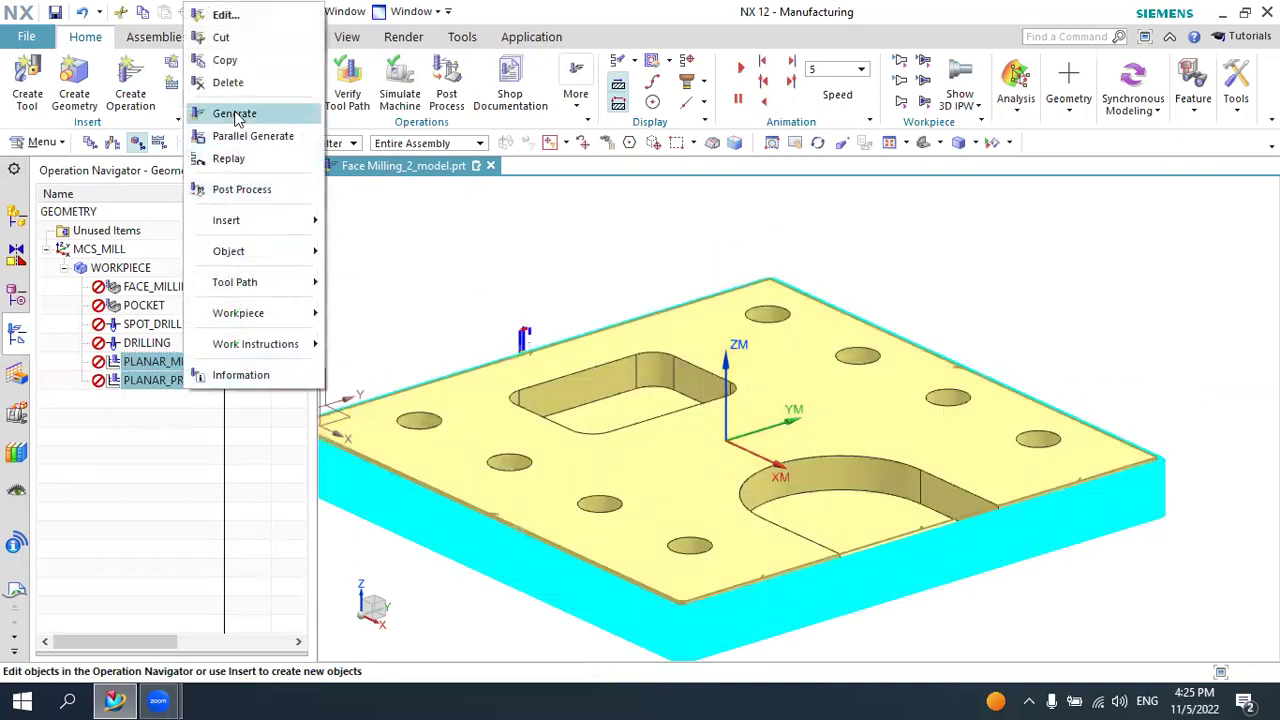
Delete PLANAR_MILL and PLANAR_PROFILE, then list the remaining four operations in Program Order view
{"action": "left_click", "coordinate": [228, 84]}
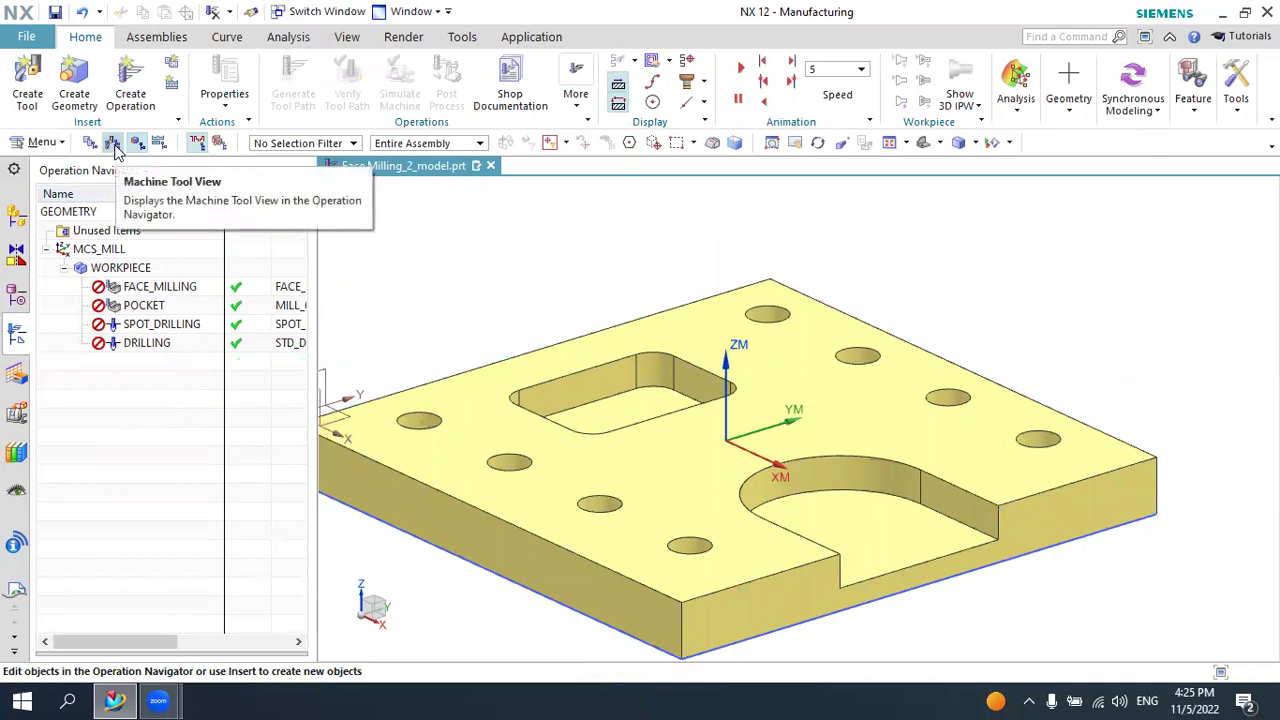
{"action": "left_click", "coordinate": [113, 143]}
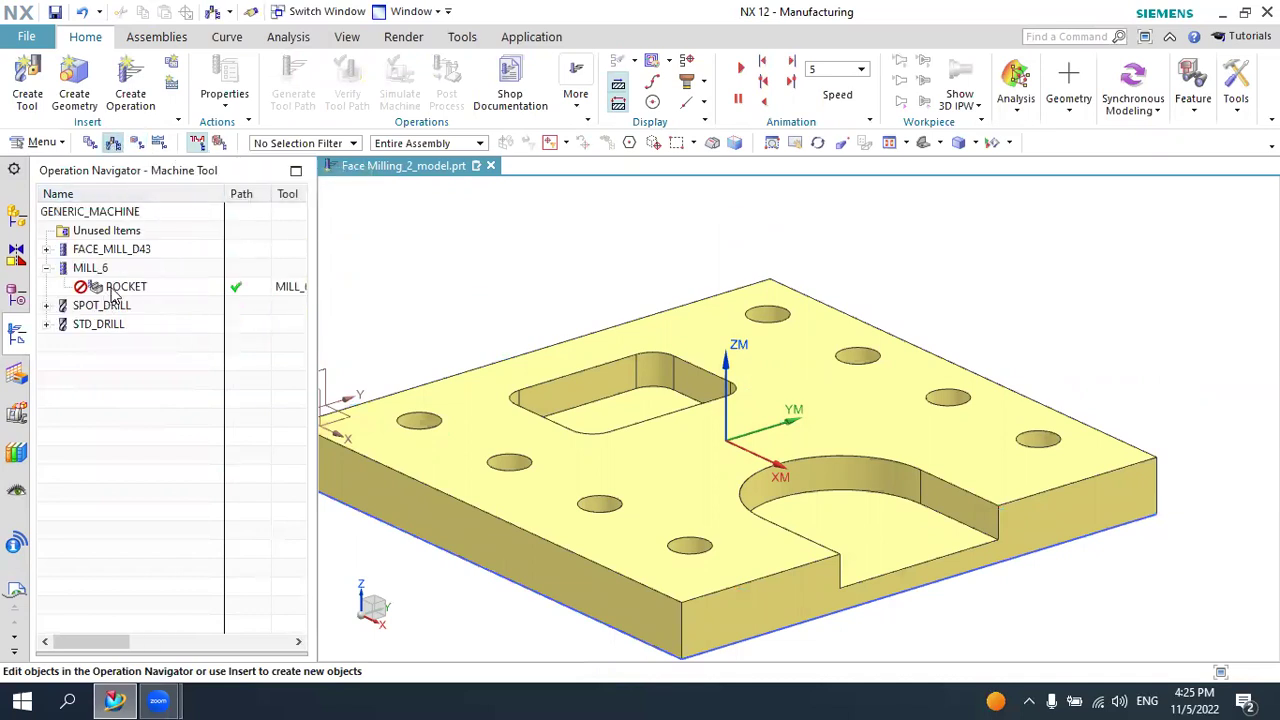
{"action": "left_click", "coordinate": [46, 267]}
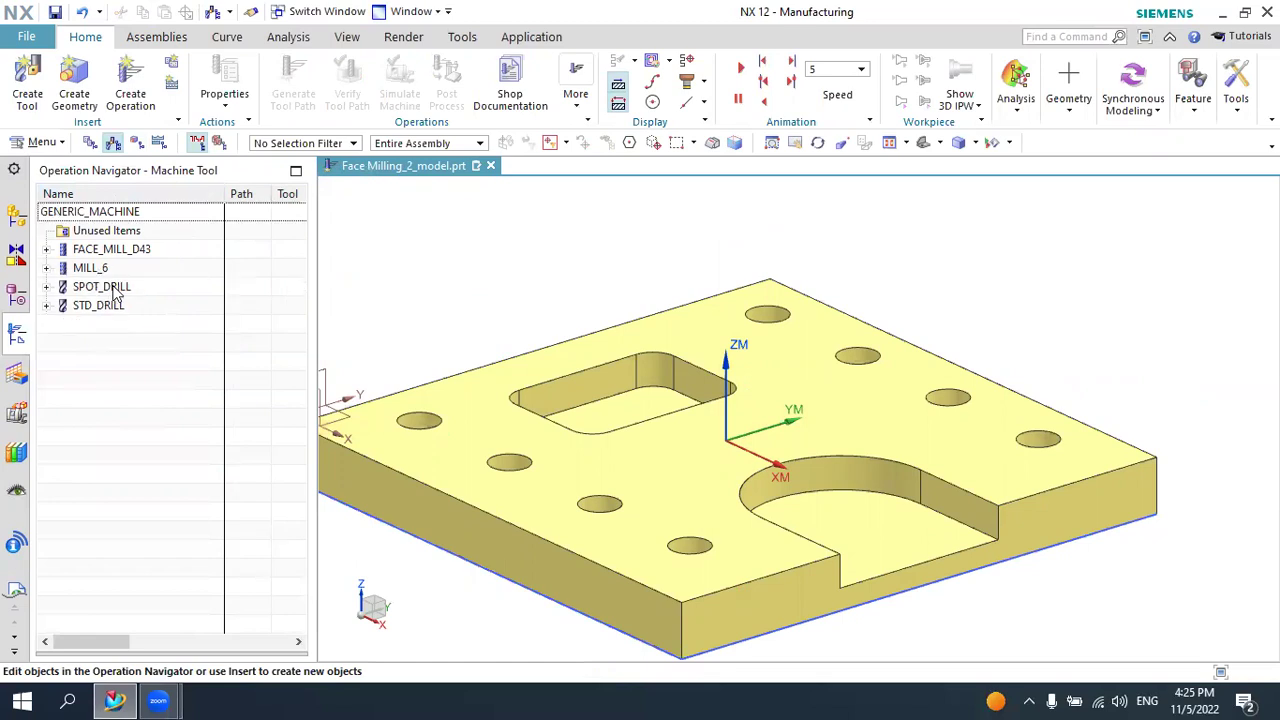
{"action": "left_click", "coordinate": [91, 146]}
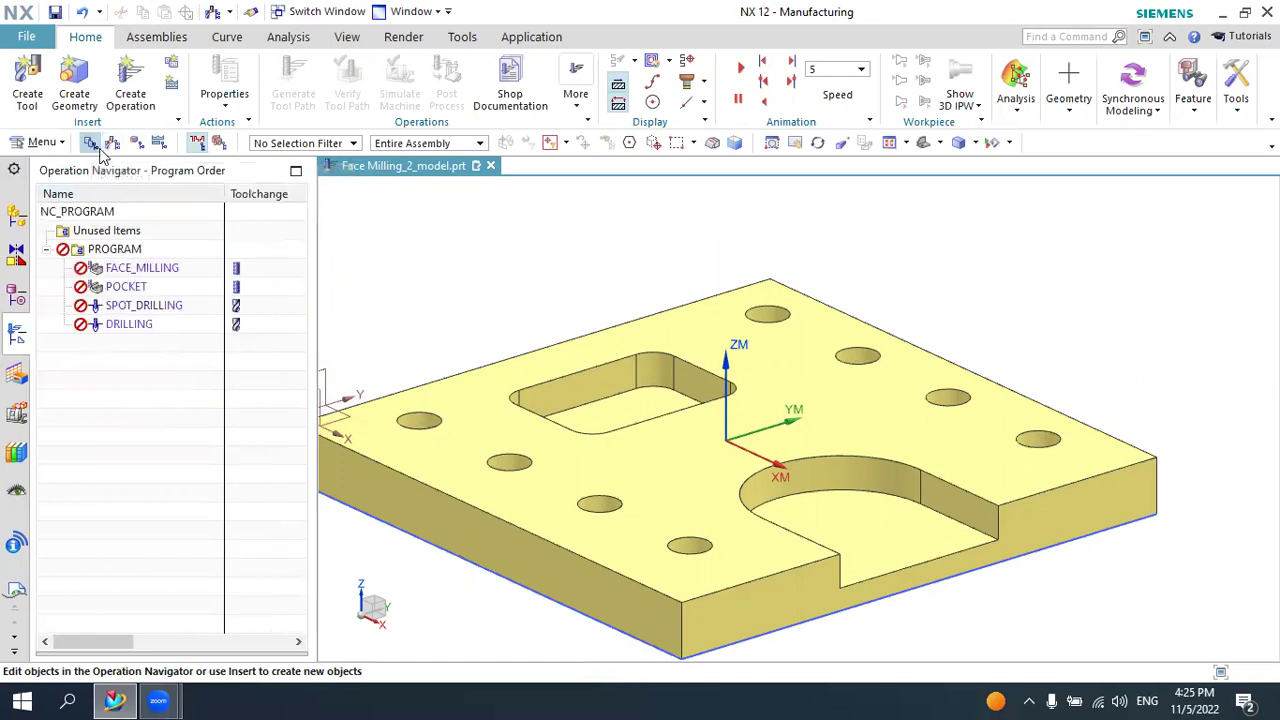
{"action": "left_click", "coordinate": [116, 250]}
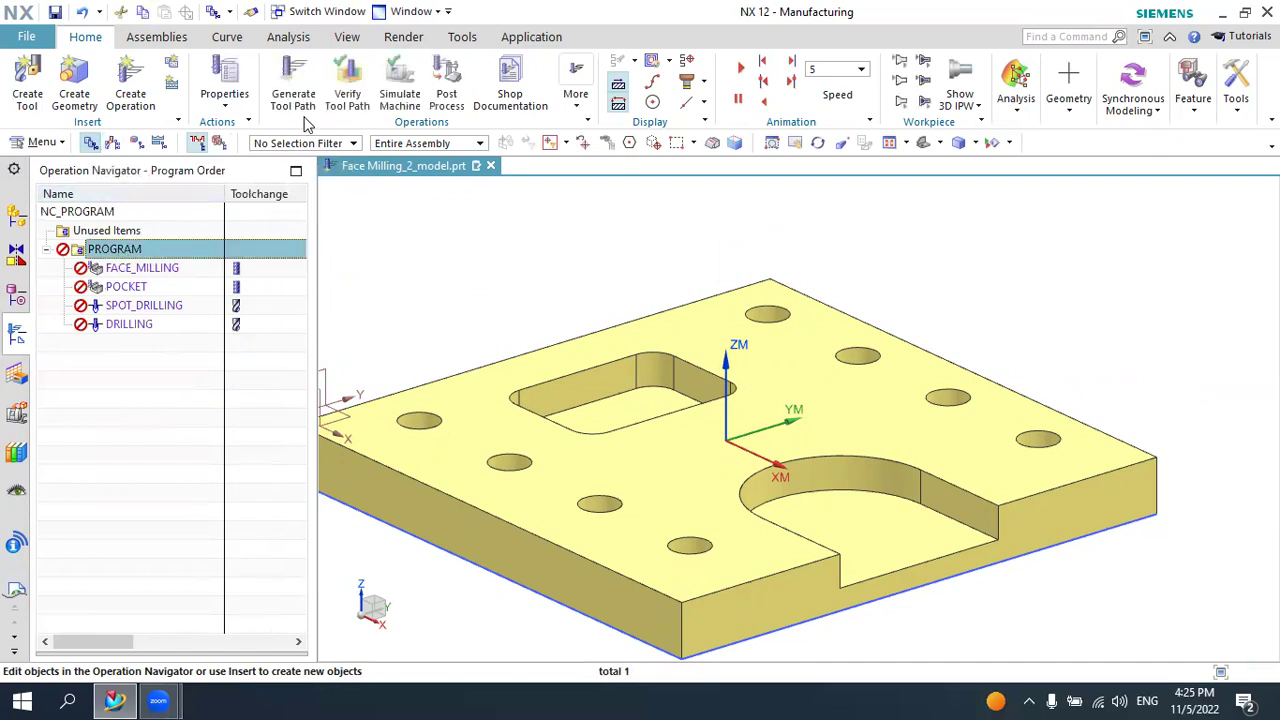
Generate and accept tool paths for every operation under PROGRAM
{"action": "left_click", "coordinate": [294, 88]}
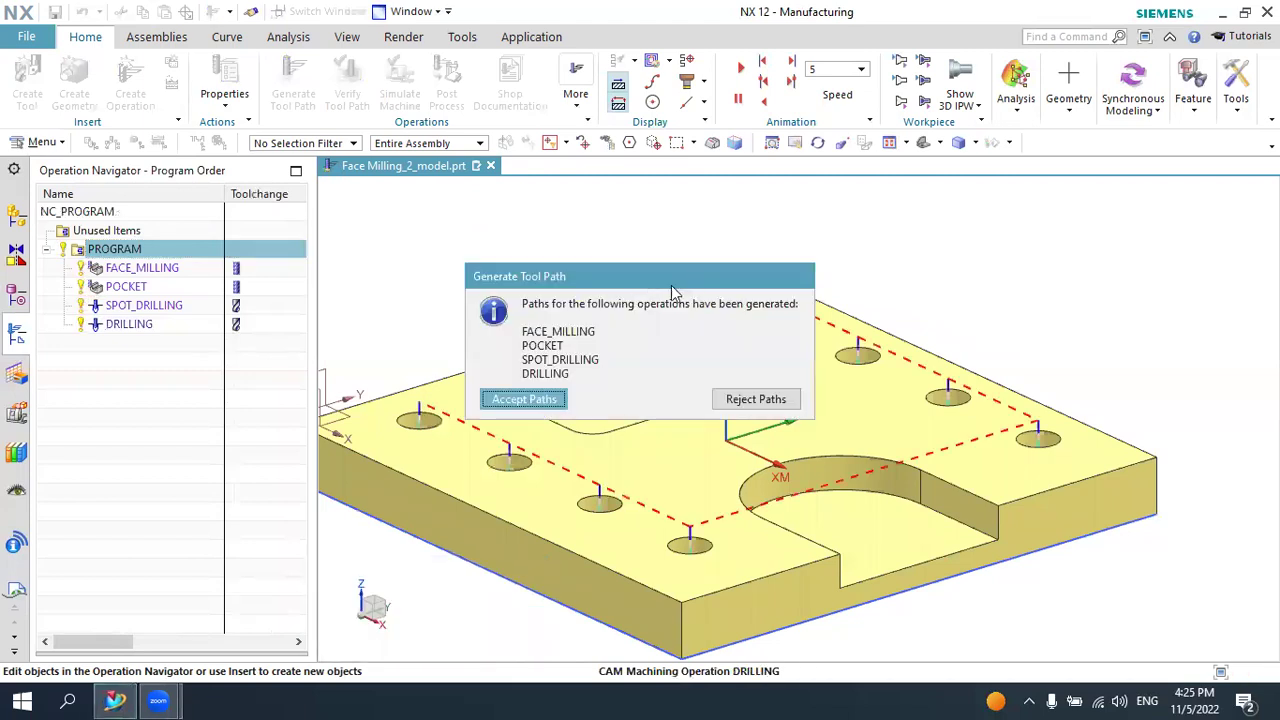
{"action": "left_click", "coordinate": [520, 398]}
{"action": "scroll", "coordinate": [690, 320], "scroll_direction": "up", "scroll_amount": 1}
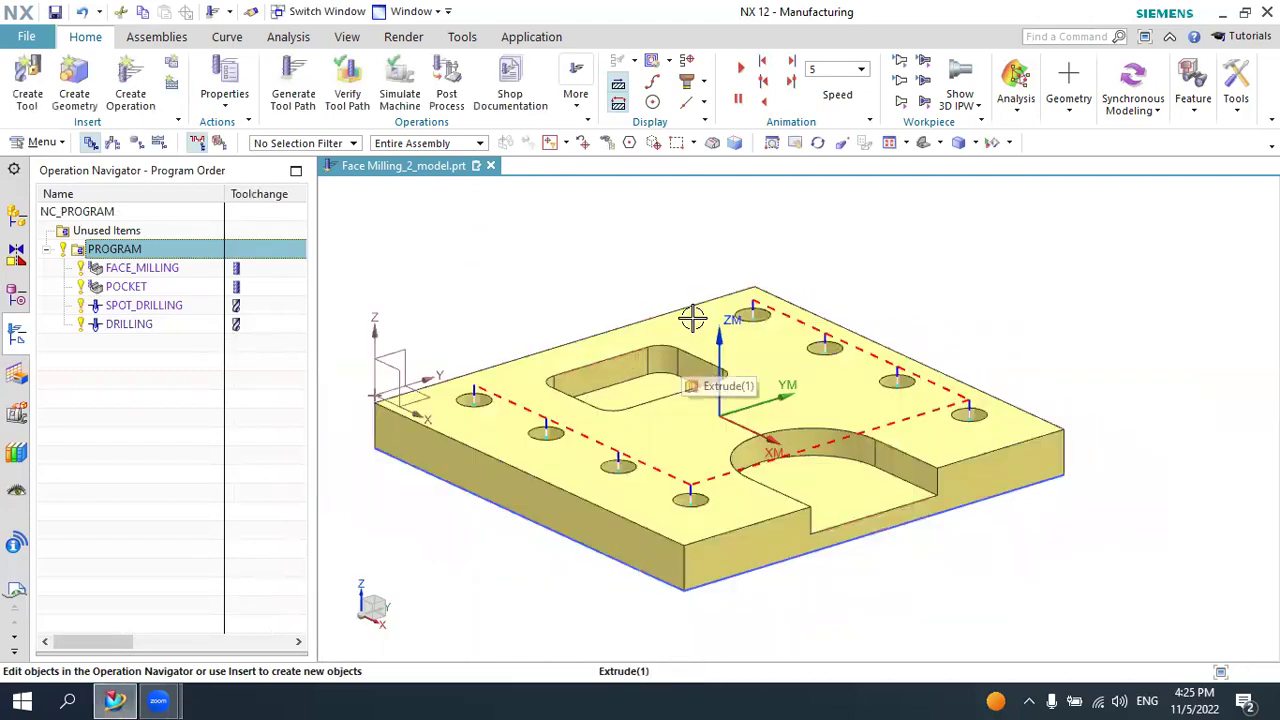
{"action": "scroll", "coordinate": [690, 320], "scroll_direction": "up", "scroll_amount": 2}
Deselect PROGRAM, then zoom and pan to inspect the tool paths on the plate
{"action": "left_click", "coordinate": [193, 393]}
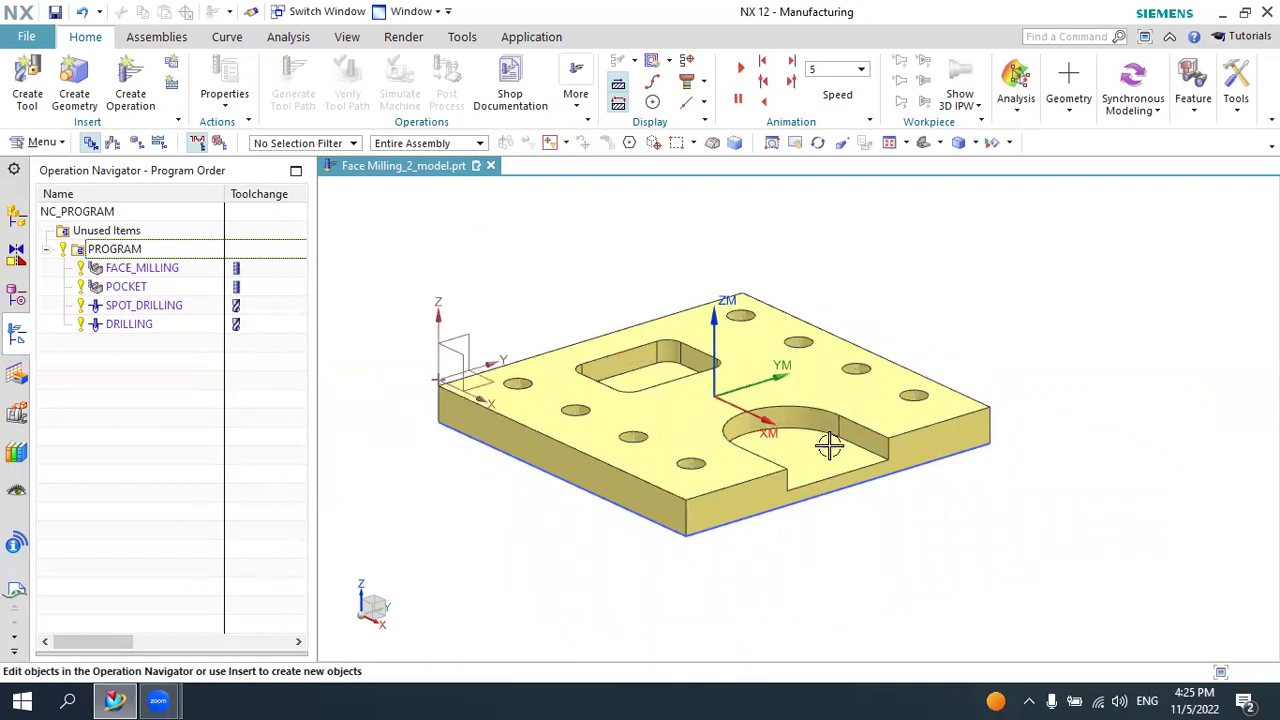
{"action": "scroll", "coordinate": [650, 305], "scroll_direction": "down", "scroll_amount": 1}
{"action": "scroll", "coordinate": [620, 320], "scroll_direction": "up", "scroll_amount": 1}
{"action": "scroll", "coordinate": [620, 320], "scroll_direction": "up", "scroll_amount": 1}
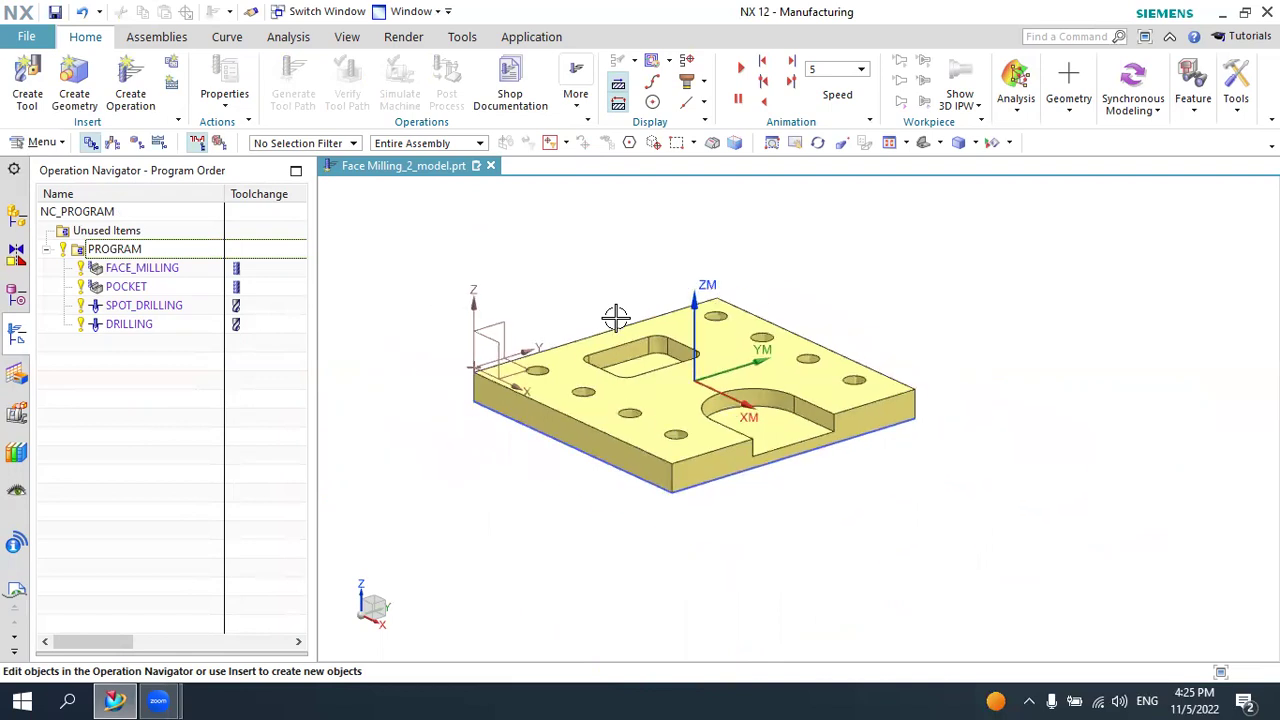
{"action": "scroll", "coordinate": [697, 340], "scroll_direction": "down", "scroll_amount": 2}
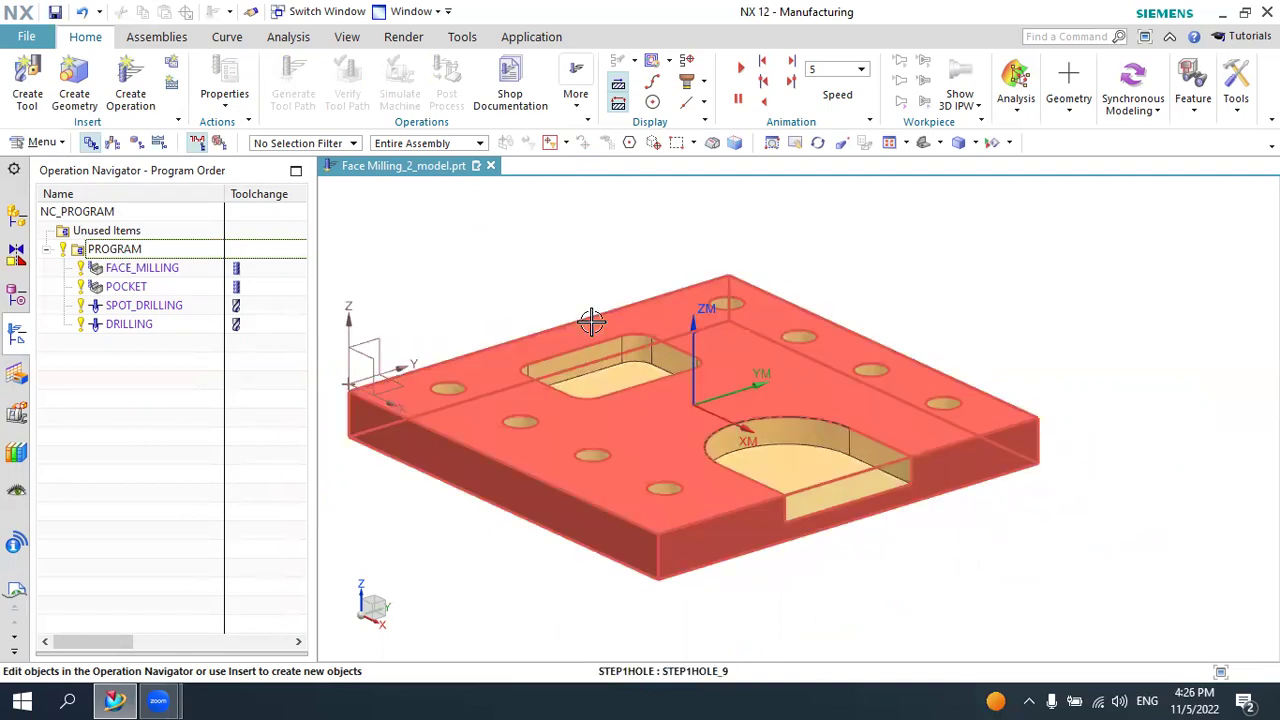
{"action": "scroll", "coordinate": [570, 297], "scroll_direction": "up", "scroll_amount": 1}
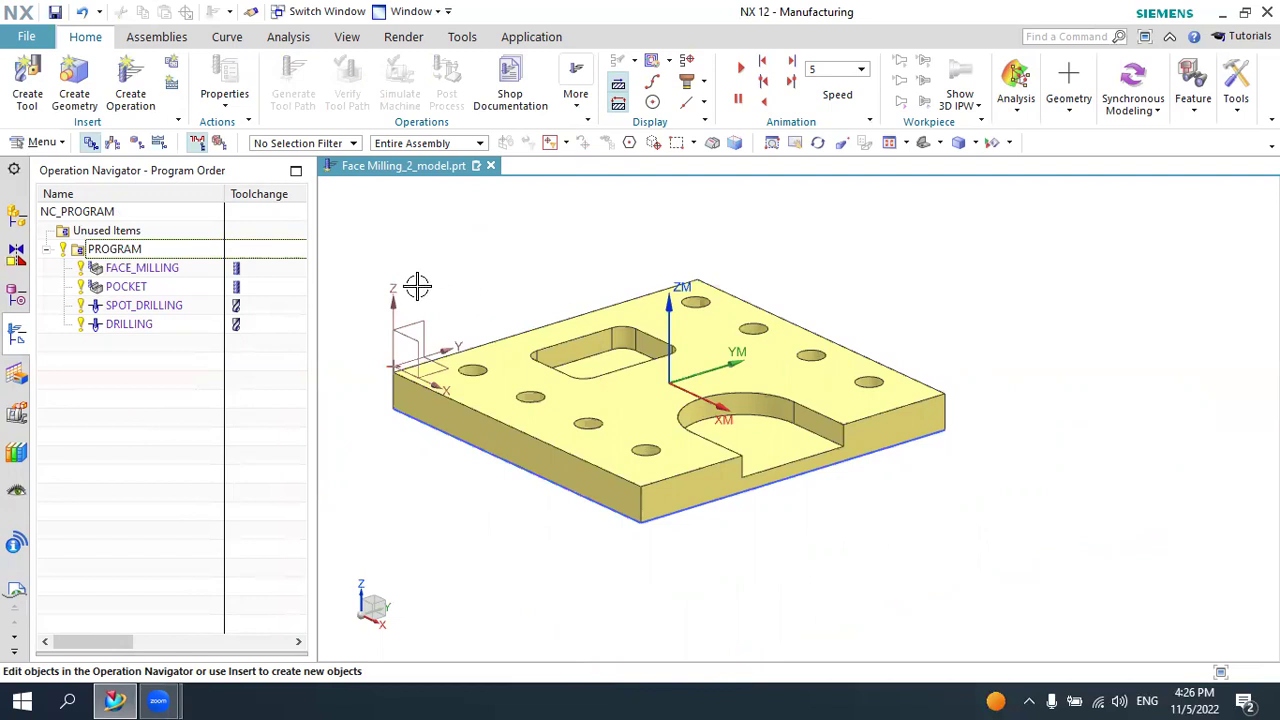
{"action": "middle_click_drag", "start_coordinate": [417, 287], "coordinate": [591, 283], "text": "shift"}
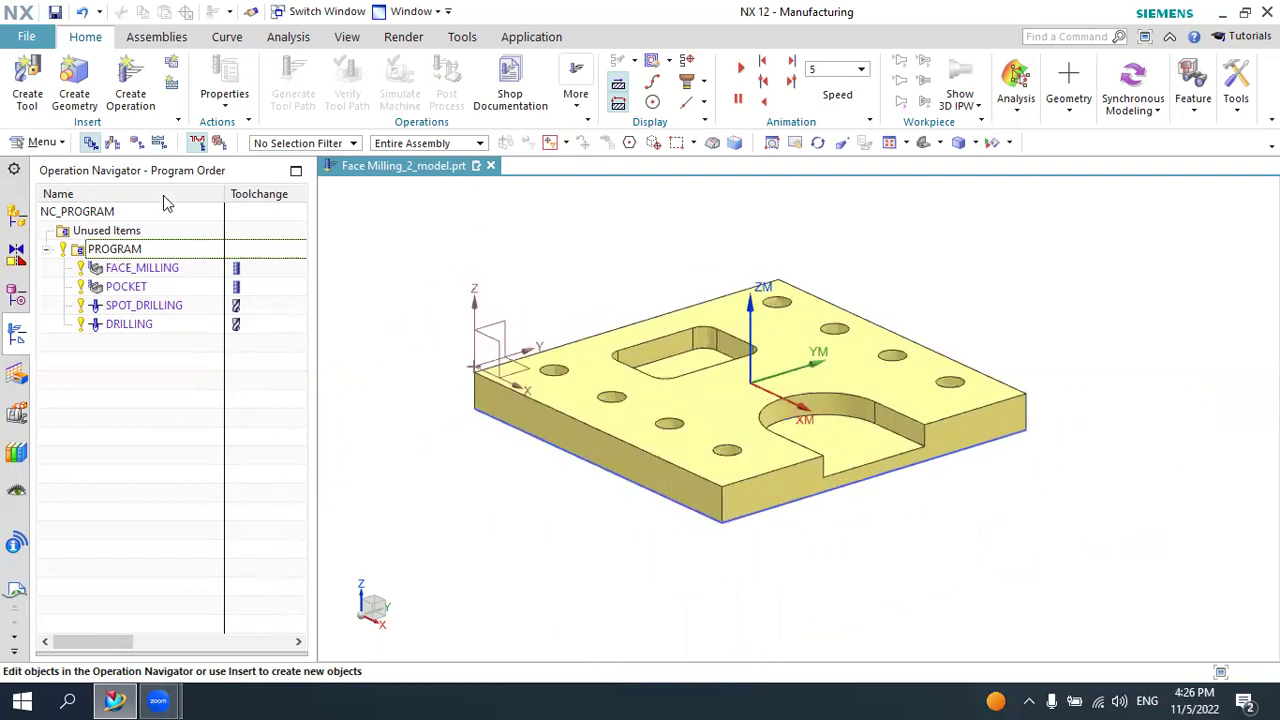
In Geometry View, edit WORKPIECE, display its part geometry, and begin specifying the blank
{"action": "left_click", "coordinate": [136, 143]}
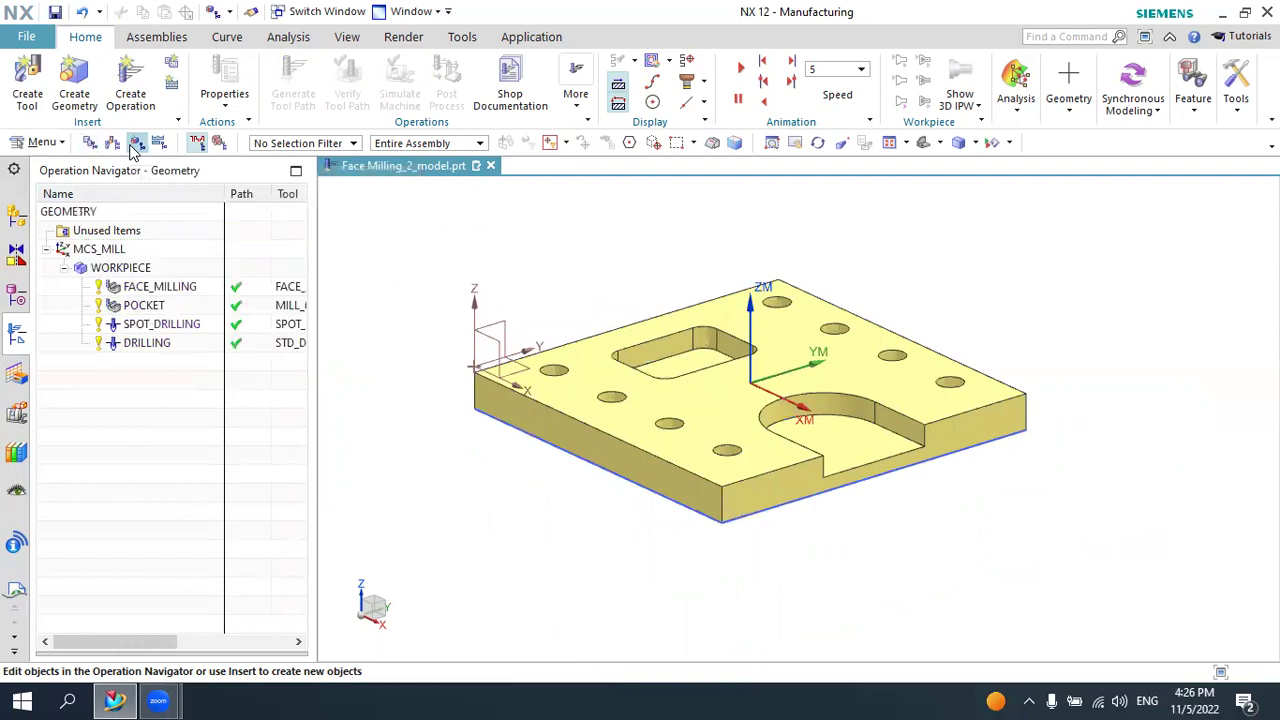
{"action": "left_click", "coordinate": [115, 270]}
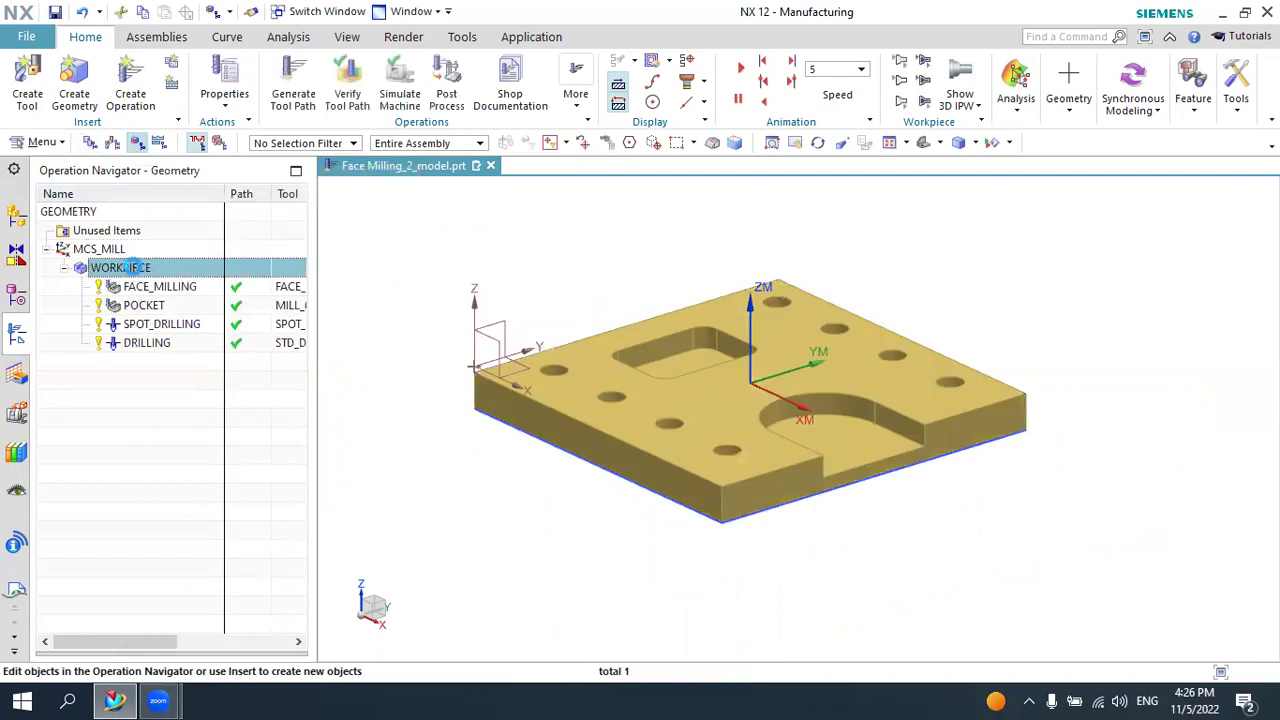
{"action": "double_click", "coordinate": [130, 268]}
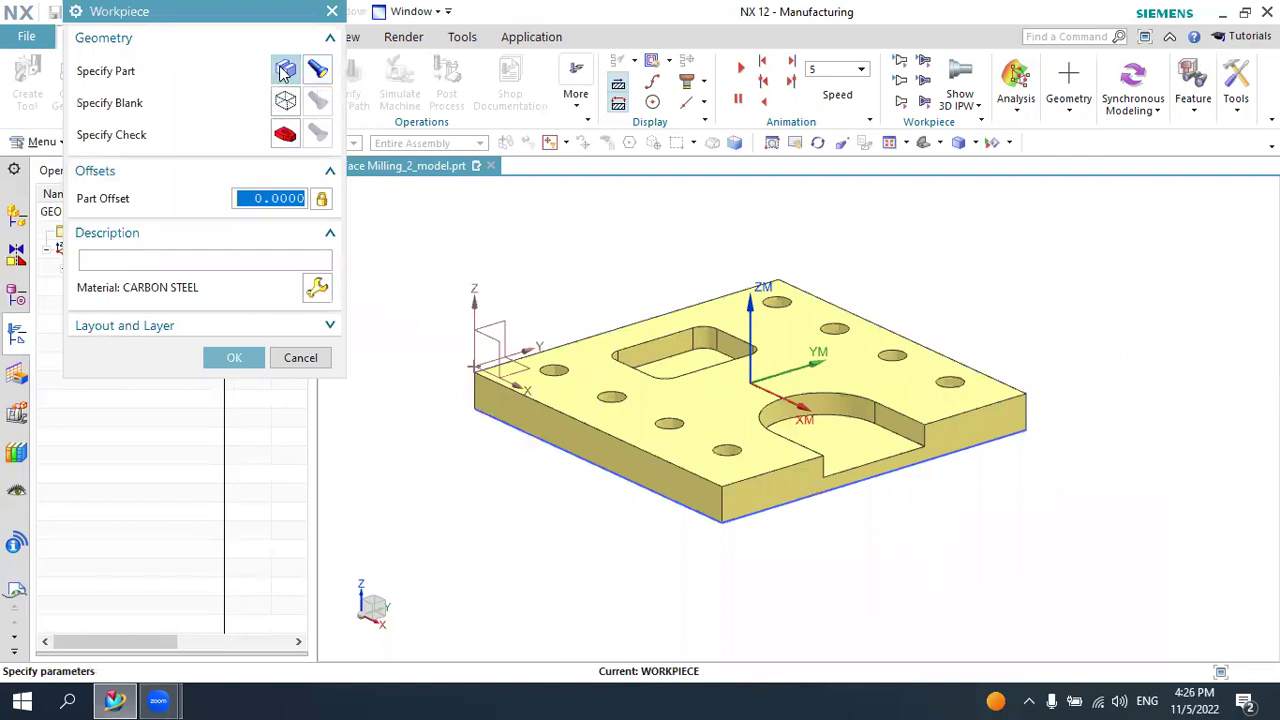
{"action": "left_click", "coordinate": [317, 68]}
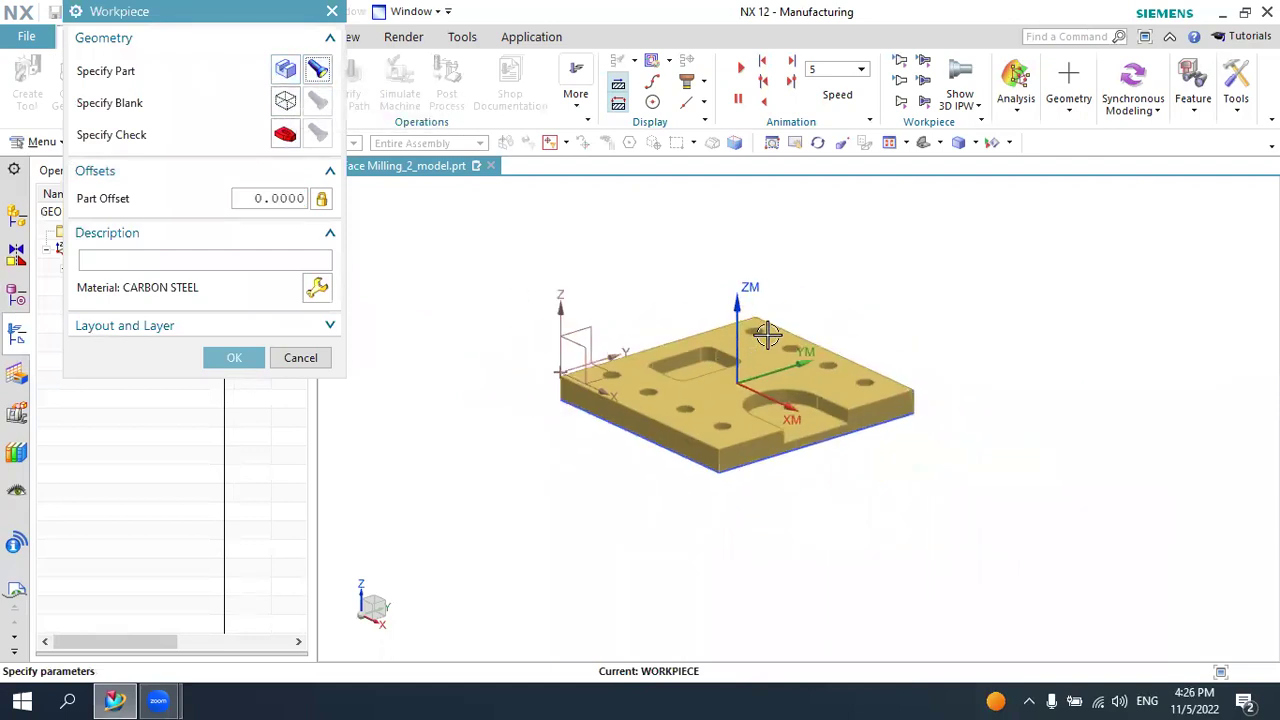
{"action": "middle_click_drag", "start_coordinate": [766, 331], "coordinate": [689, 346], "text": "shift"}
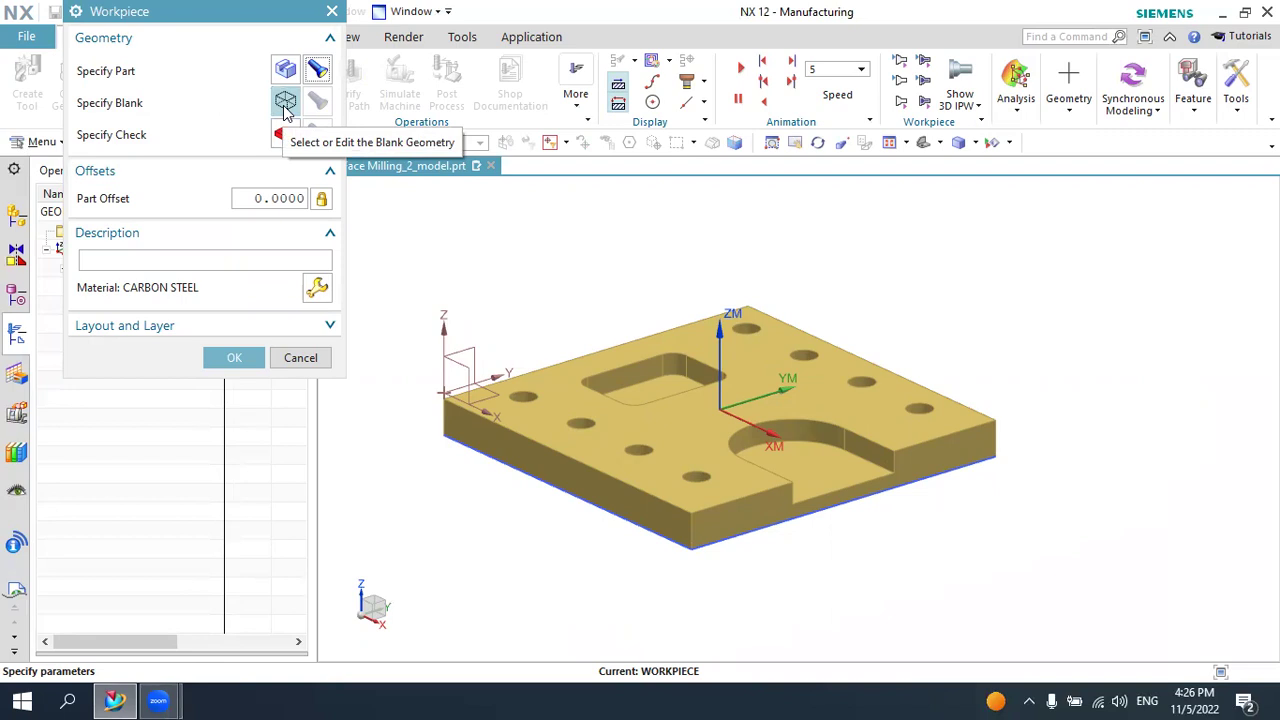
{"action": "left_click", "coordinate": [285, 104]}
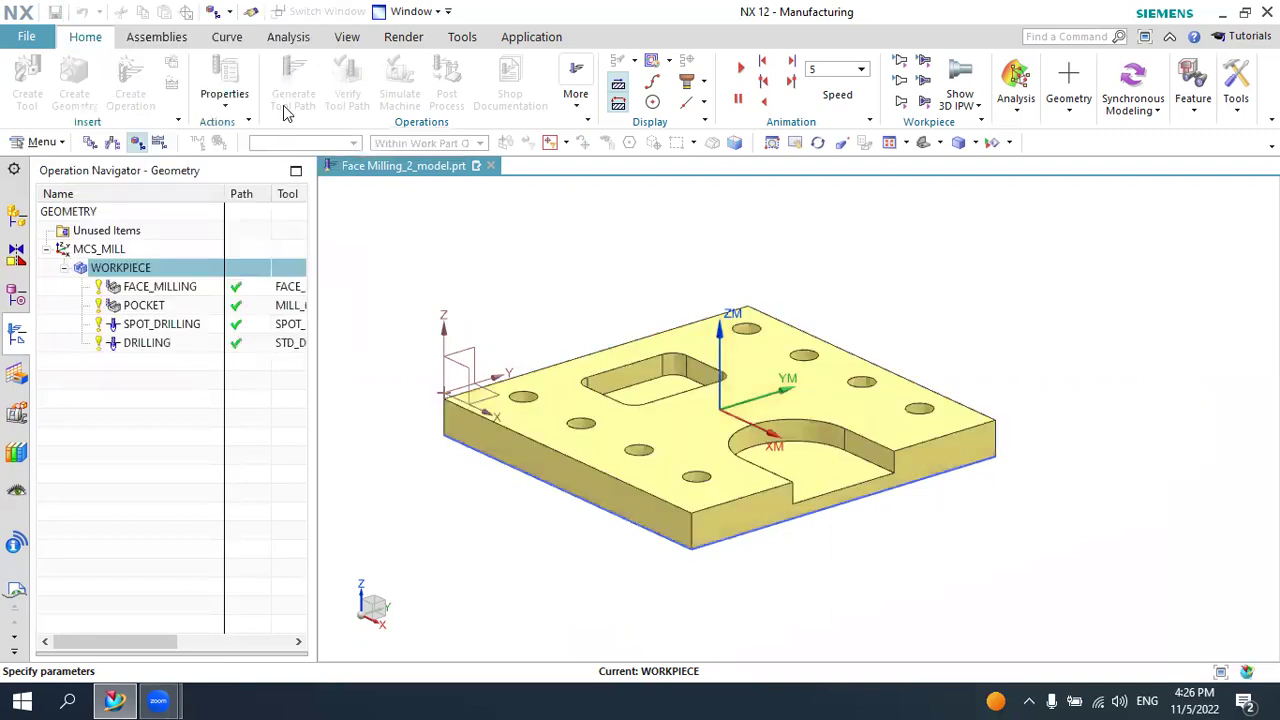
Set the blank type to Bounding Block after briefly trying Bounding Cylinder
{"action": "left_click", "coordinate": [226, 47]}
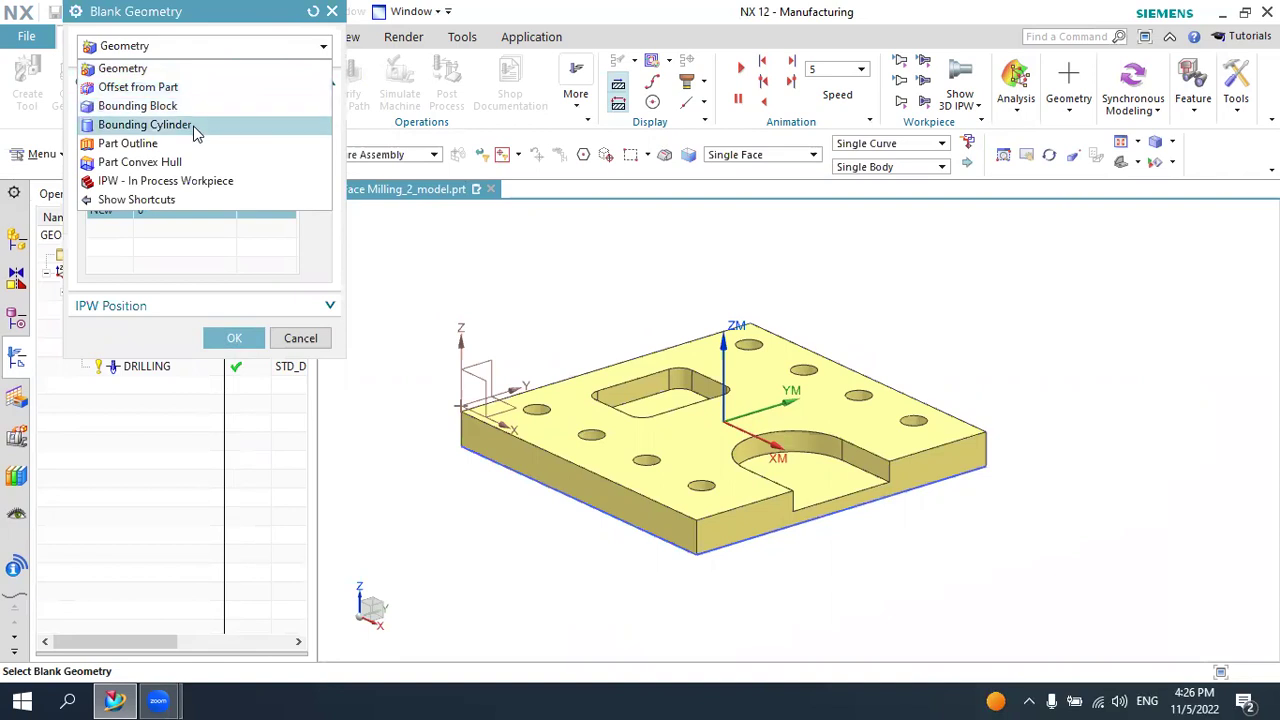
{"action": "left_click", "coordinate": [194, 125]}
{"action": "left_click", "coordinate": [195, 47]}
{"action": "left_click", "coordinate": [160, 106]}
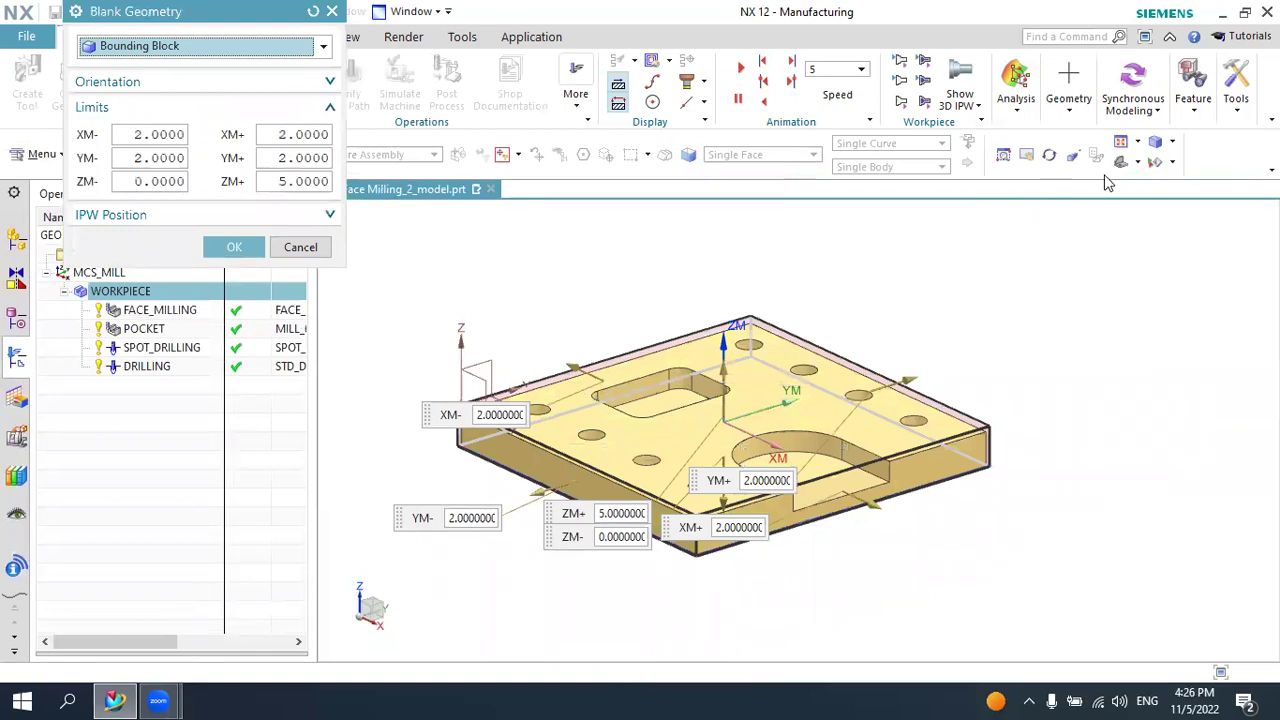
View the bounding-block blank from the Front view and zoom to inspect it
{"action": "left_click", "coordinate": [1137, 163]}
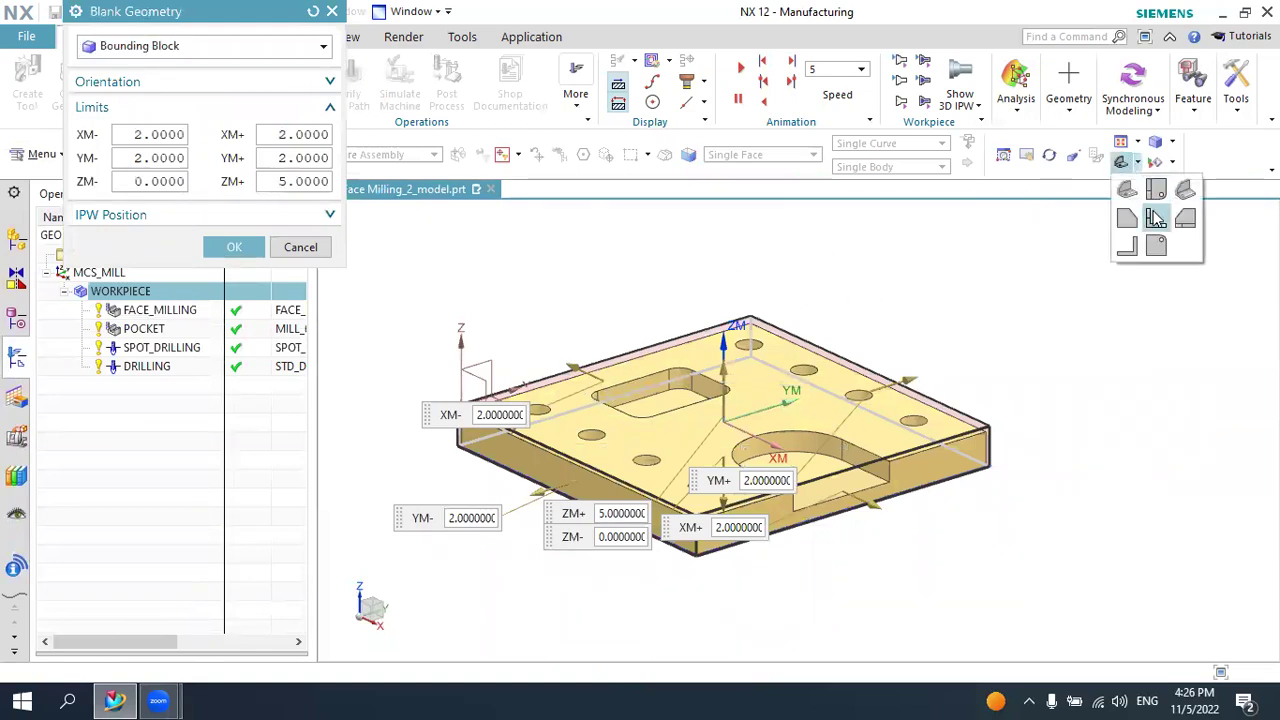
{"action": "left_click", "coordinate": [1155, 218]}
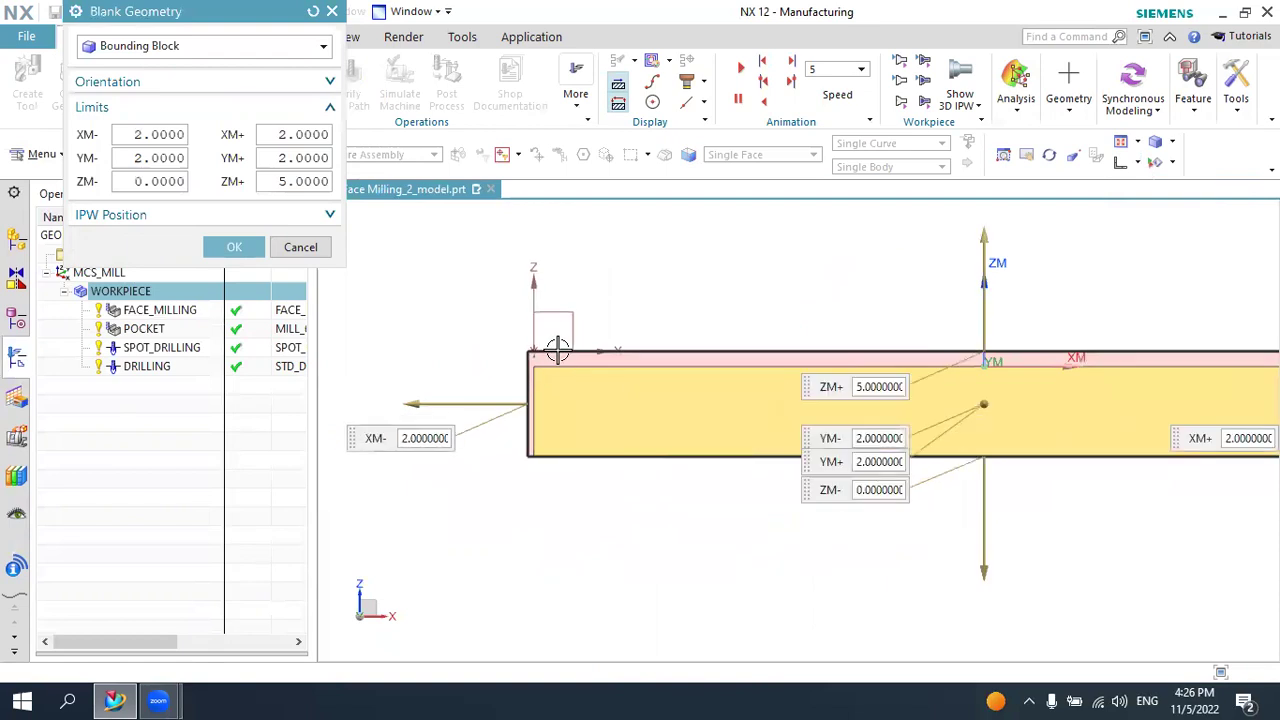
{"action": "scroll", "coordinate": [557, 348], "scroll_direction": "up", "scroll_amount": 2}
{"action": "scroll", "coordinate": [597, 351], "scroll_direction": "down", "scroll_amount": 2}
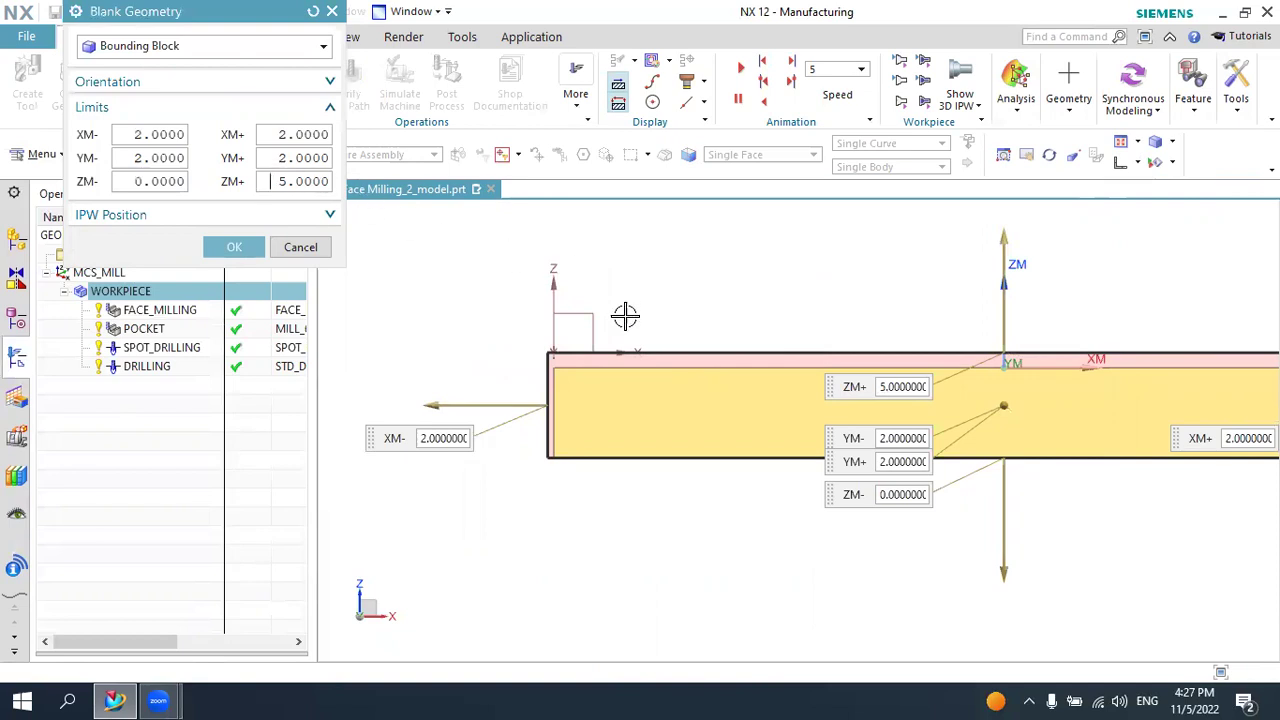
{"action": "scroll", "coordinate": [575, 331], "scroll_direction": "down", "scroll_amount": 2}
{"action": "scroll", "coordinate": [1128, 360], "scroll_direction": "up", "scroll_amount": 2}
{"action": "scroll", "coordinate": [807, 362], "scroll_direction": "down", "scroll_amount": 2}
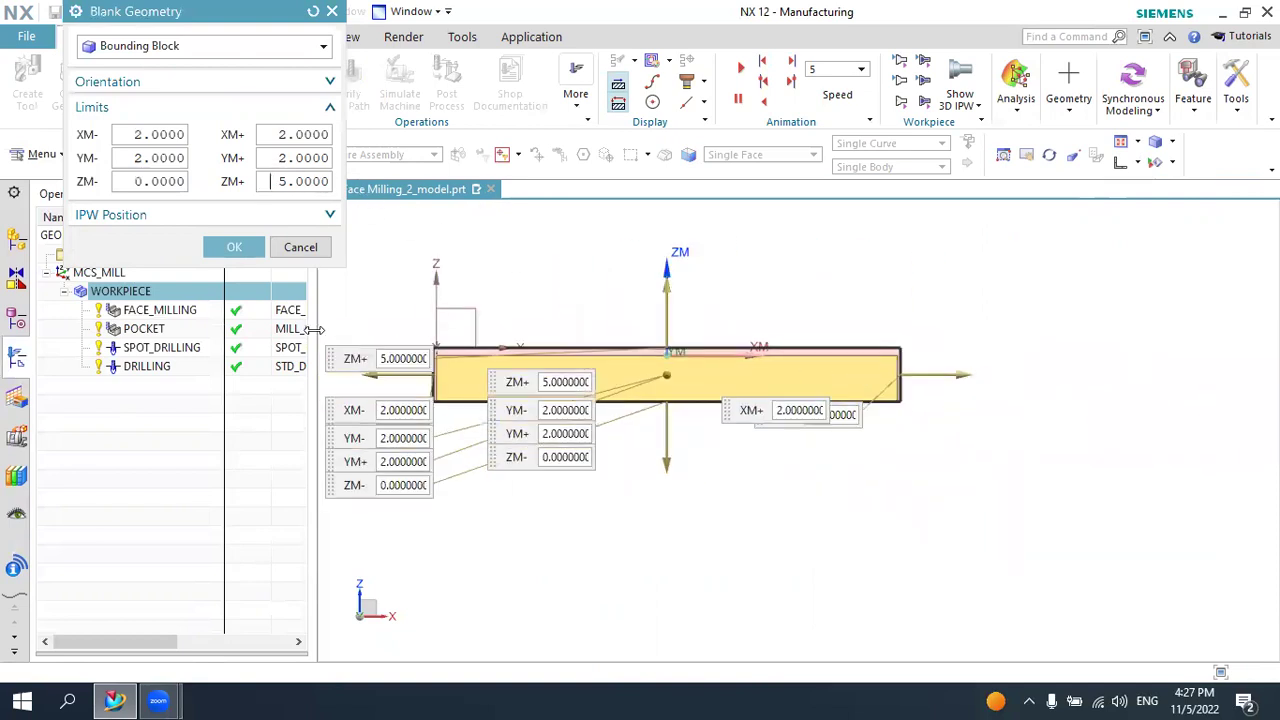
{"action": "scroll", "coordinate": [434, 357], "scroll_direction": "up", "scroll_amount": 2}
{"action": "scroll", "coordinate": [434, 360], "scroll_direction": "up", "scroll_amount": 3}
{"action": "scroll", "coordinate": [652, 448], "scroll_direction": "down", "scroll_amount": 2}
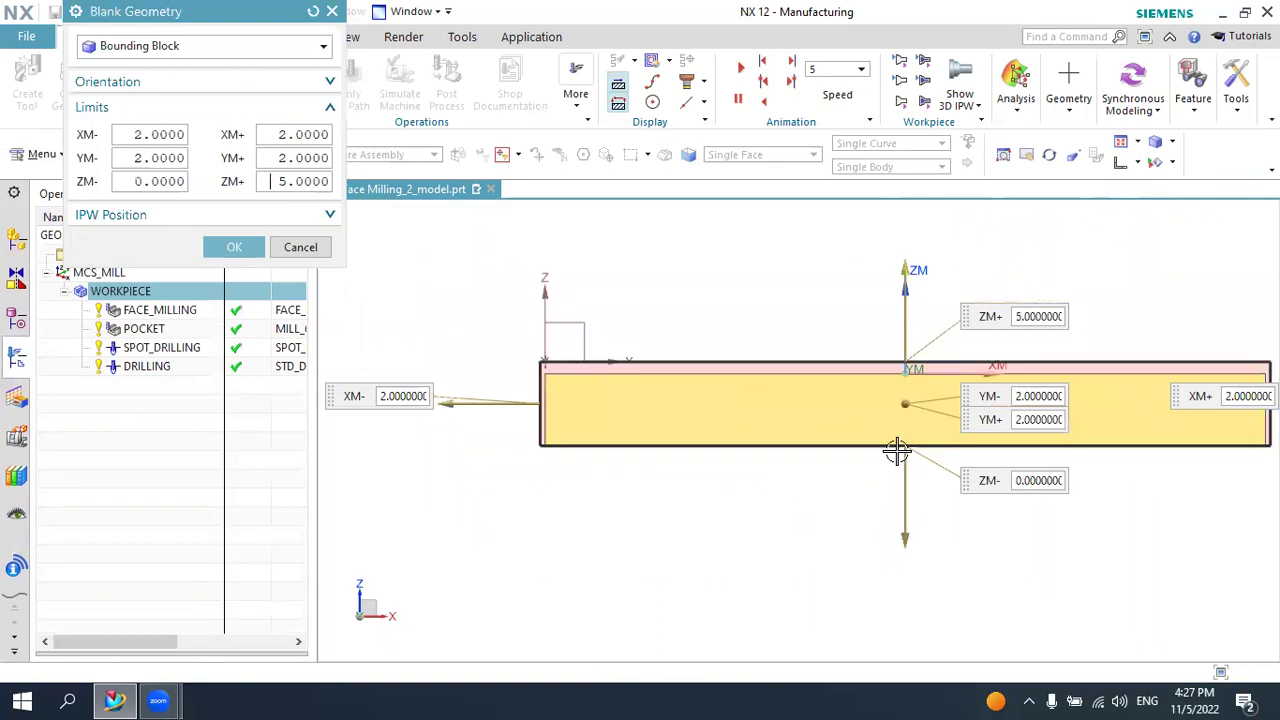
{"action": "scroll", "coordinate": [896, 450], "scroll_direction": "up", "scroll_amount": 2}
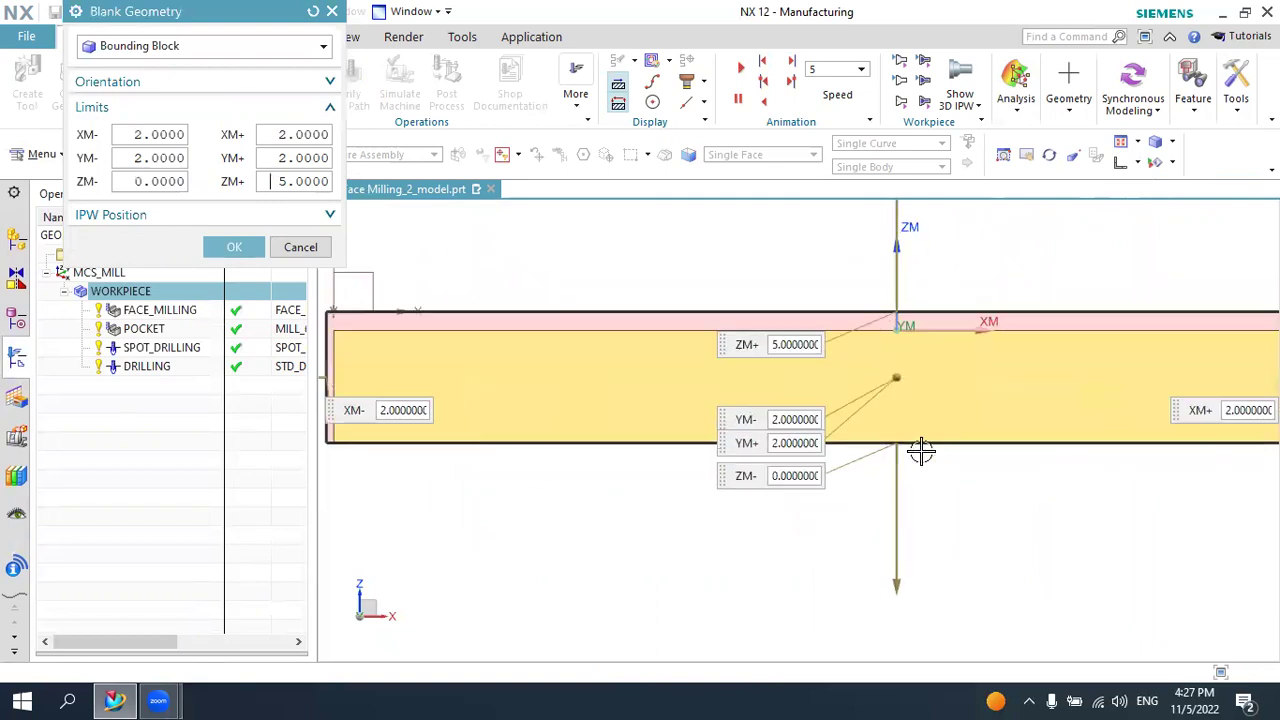
Set the bounding block's YM- limit to 3
{"action": "double_click", "coordinate": [125, 181]}
{"action": "scroll", "coordinate": [697, 410], "scroll_direction": "down", "scroll_amount": 1}
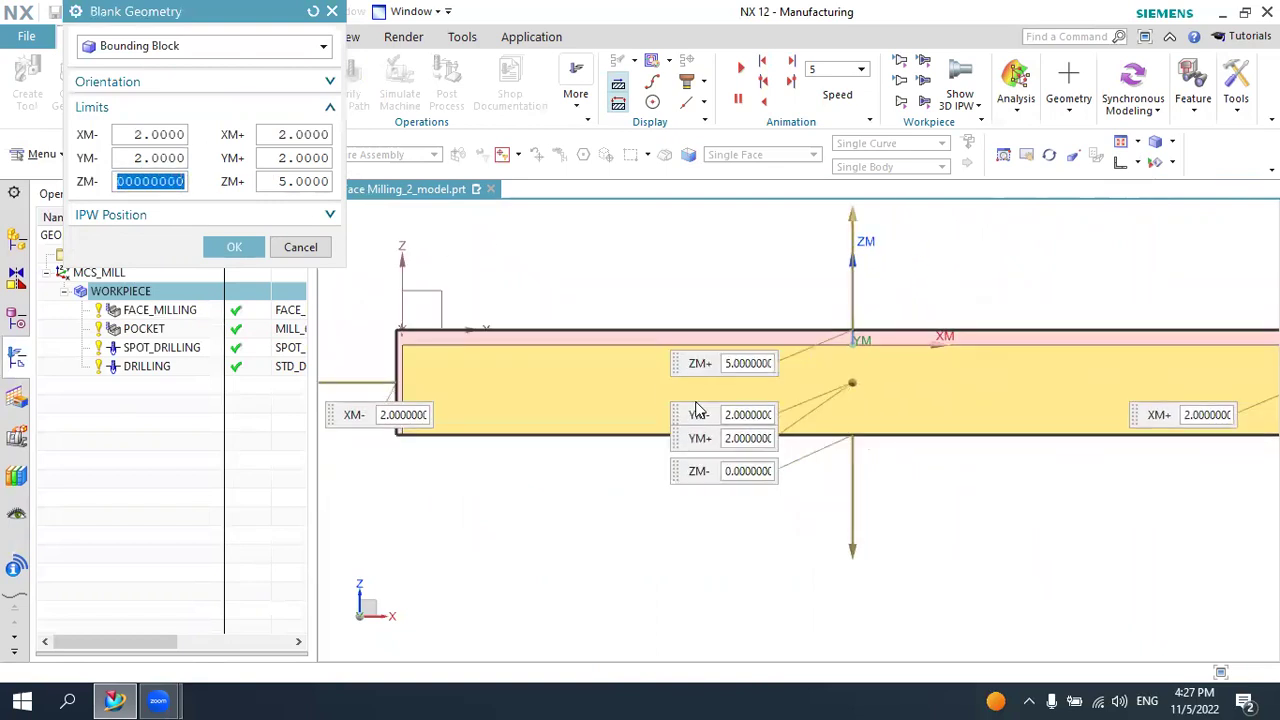
{"action": "scroll", "coordinate": [674, 374], "scroll_direction": "down", "scroll_amount": 2}
{"action": "scroll", "coordinate": [569, 366], "scroll_direction": "up", "scroll_amount": 3}
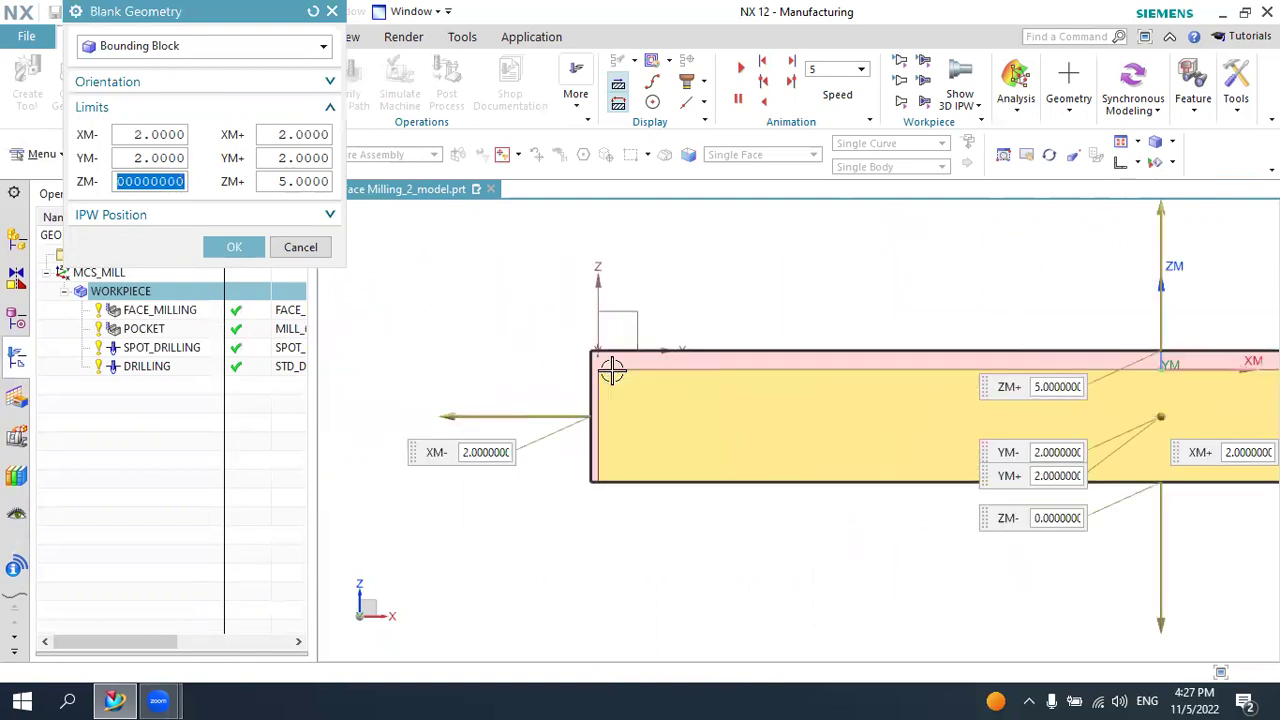
{"action": "scroll", "coordinate": [610, 395], "scroll_direction": "up", "scroll_amount": 2}
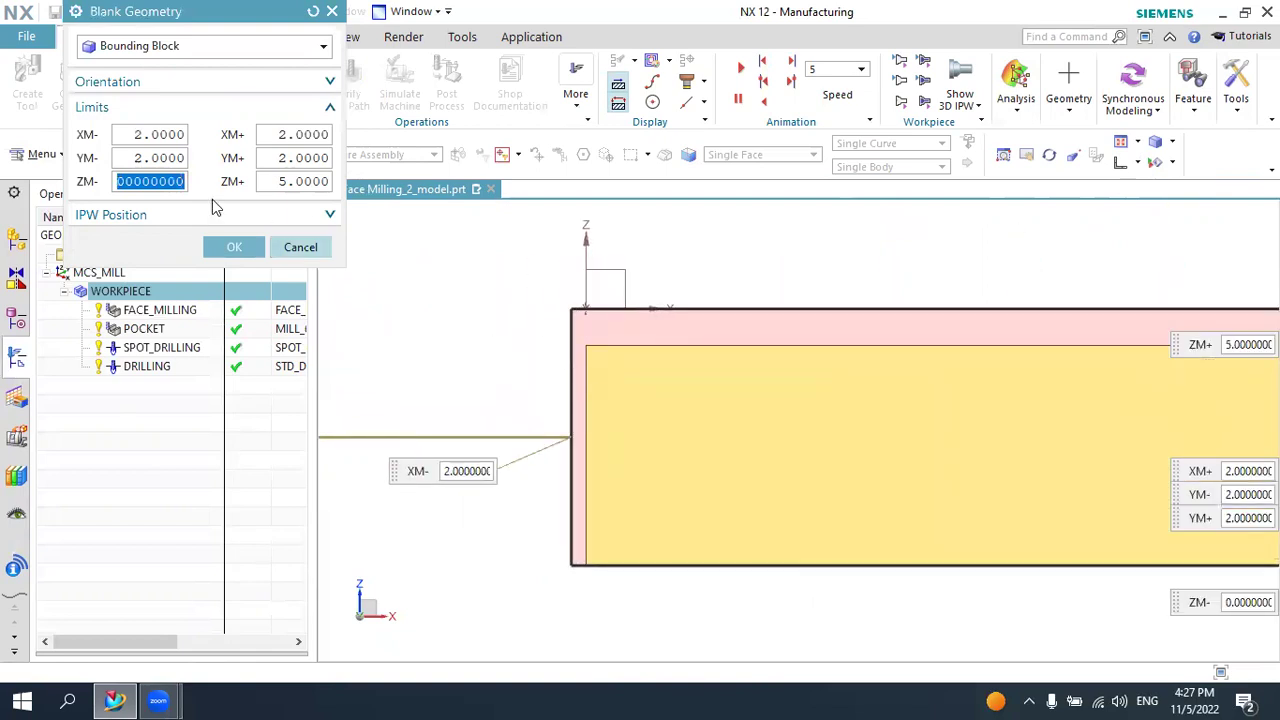
{"action": "scroll", "coordinate": [683, 300], "scroll_direction": "down", "scroll_amount": 2}
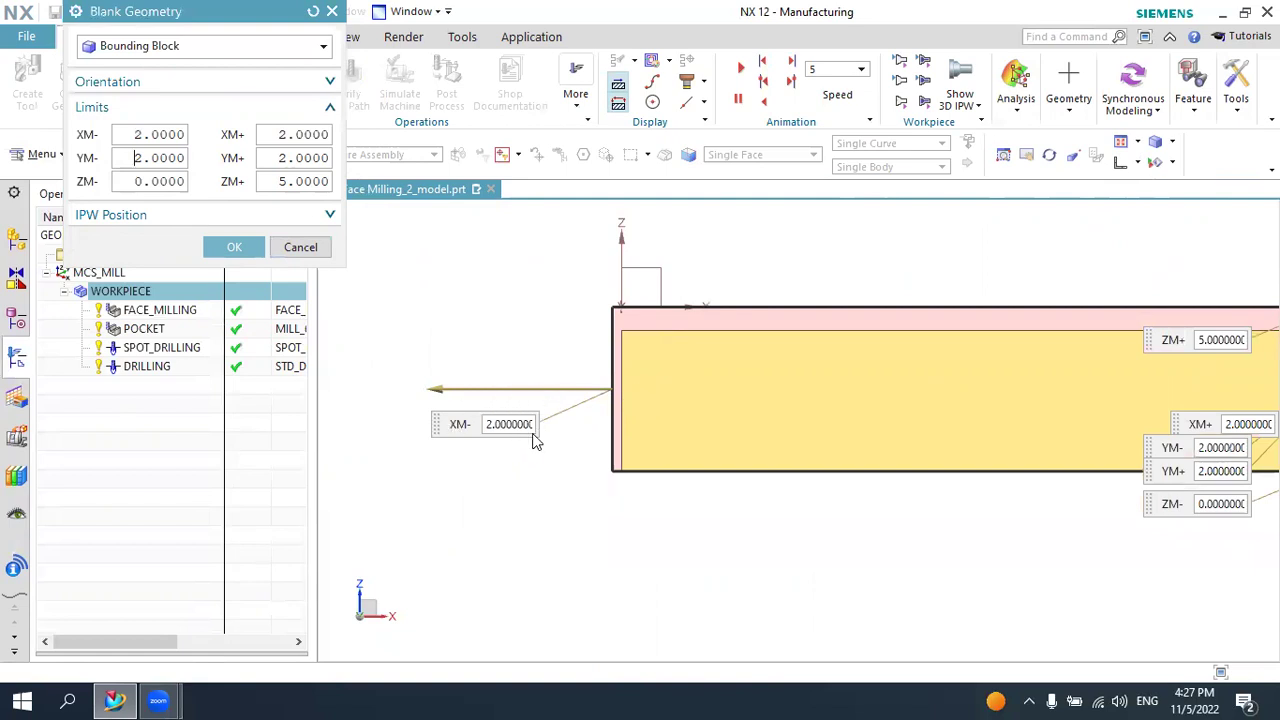
{"action": "scroll", "coordinate": [644, 394], "scroll_direction": "up", "scroll_amount": 2}
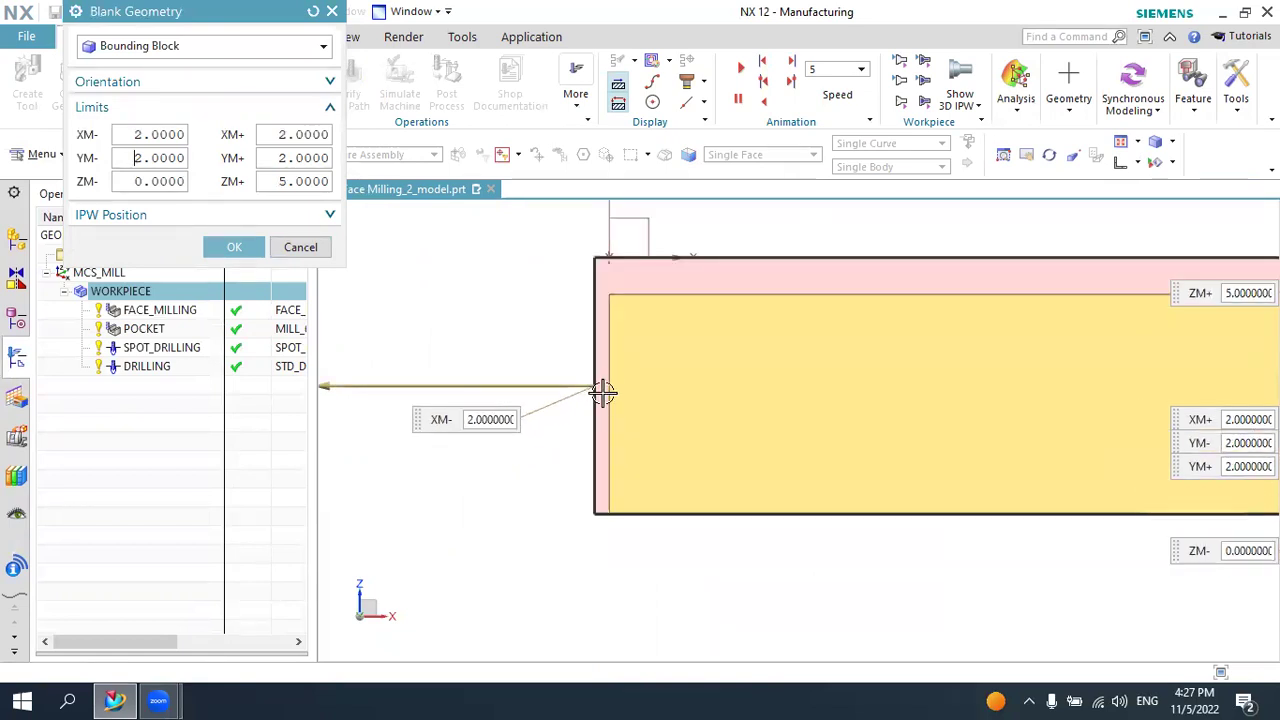
{"action": "double_click", "coordinate": [167, 157]}
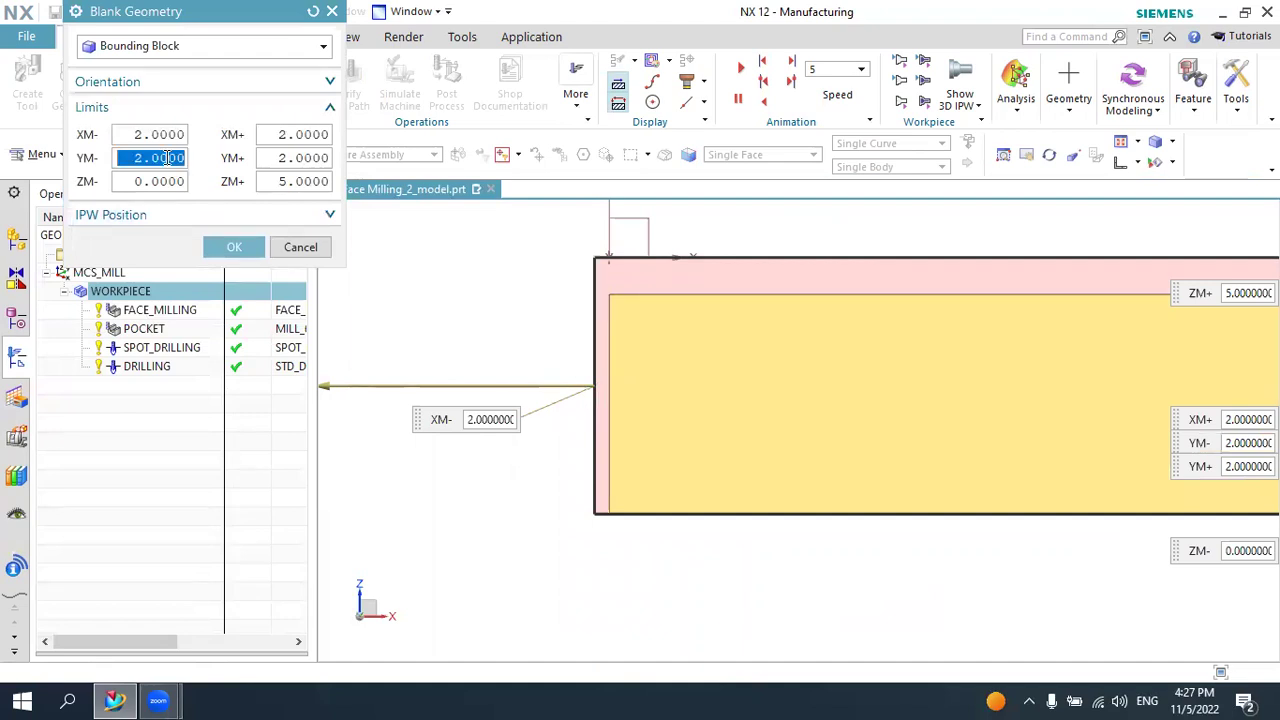
{"action": "type", "text": "3"}
{"action": "left_click", "coordinate": [180, 134]}
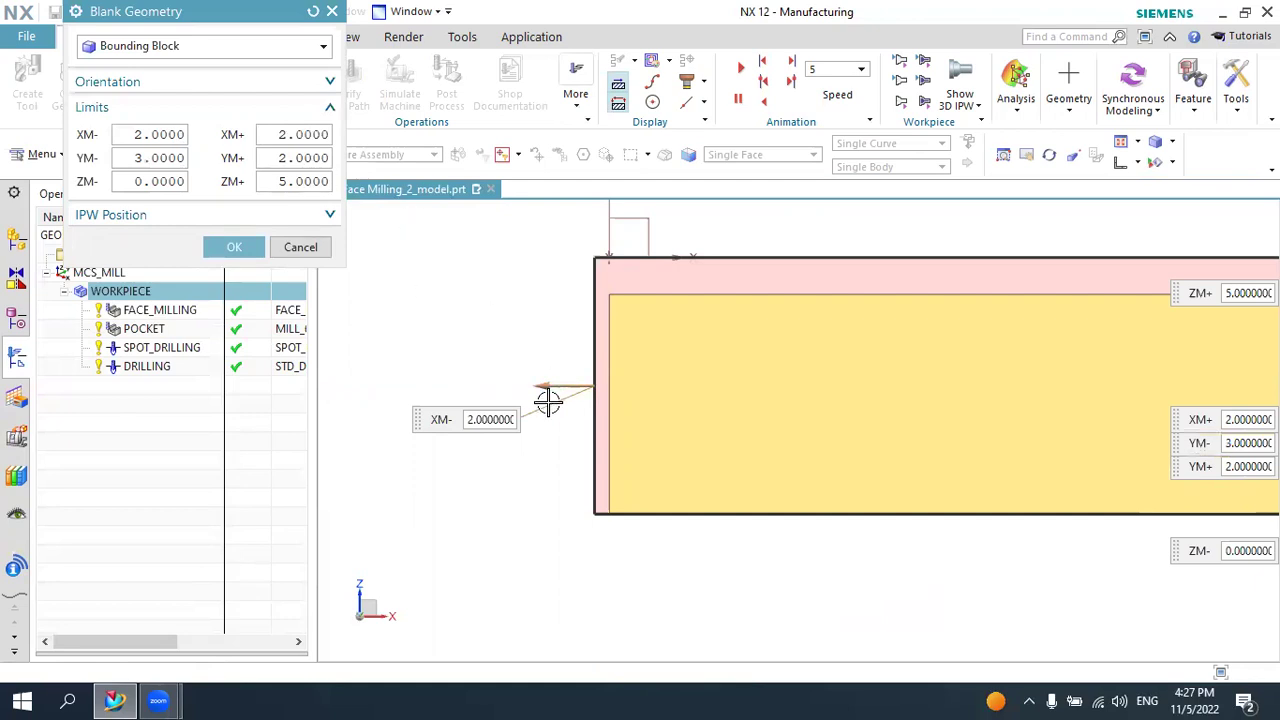
Try XM- and XM+ limits of 3 and orbit the view to inspect the blank
{"action": "scroll", "coordinate": [520, 395], "scroll_direction": "down", "scroll_amount": 3}
{"action": "scroll", "coordinate": [857, 409], "scroll_direction": "up", "scroll_amount": 1}
{"action": "scroll", "coordinate": [794, 371], "scroll_direction": "up", "scroll_amount": 3}
{"action": "scroll", "coordinate": [802, 370], "scroll_direction": "up", "scroll_amount": 1}
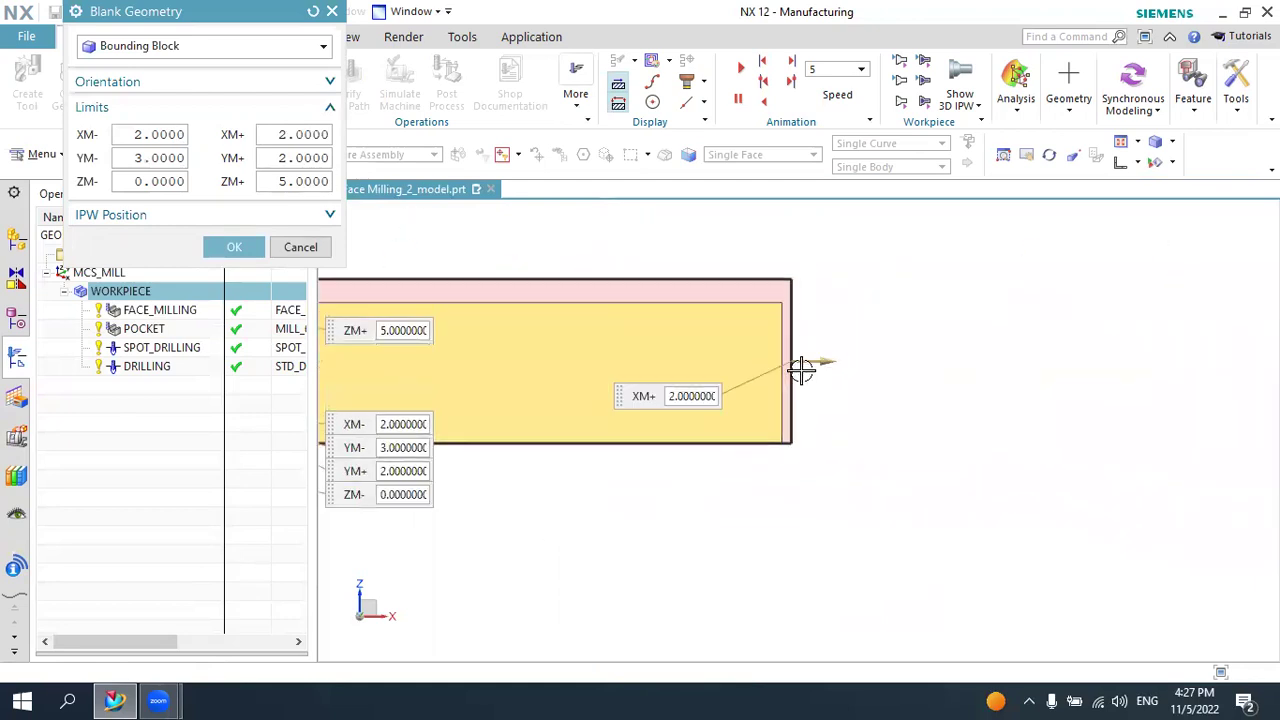
{"action": "scroll", "coordinate": [800, 365], "scroll_direction": "down", "scroll_amount": 4}
{"action": "scroll", "coordinate": [789, 357], "scroll_direction": "down", "scroll_amount": 1}
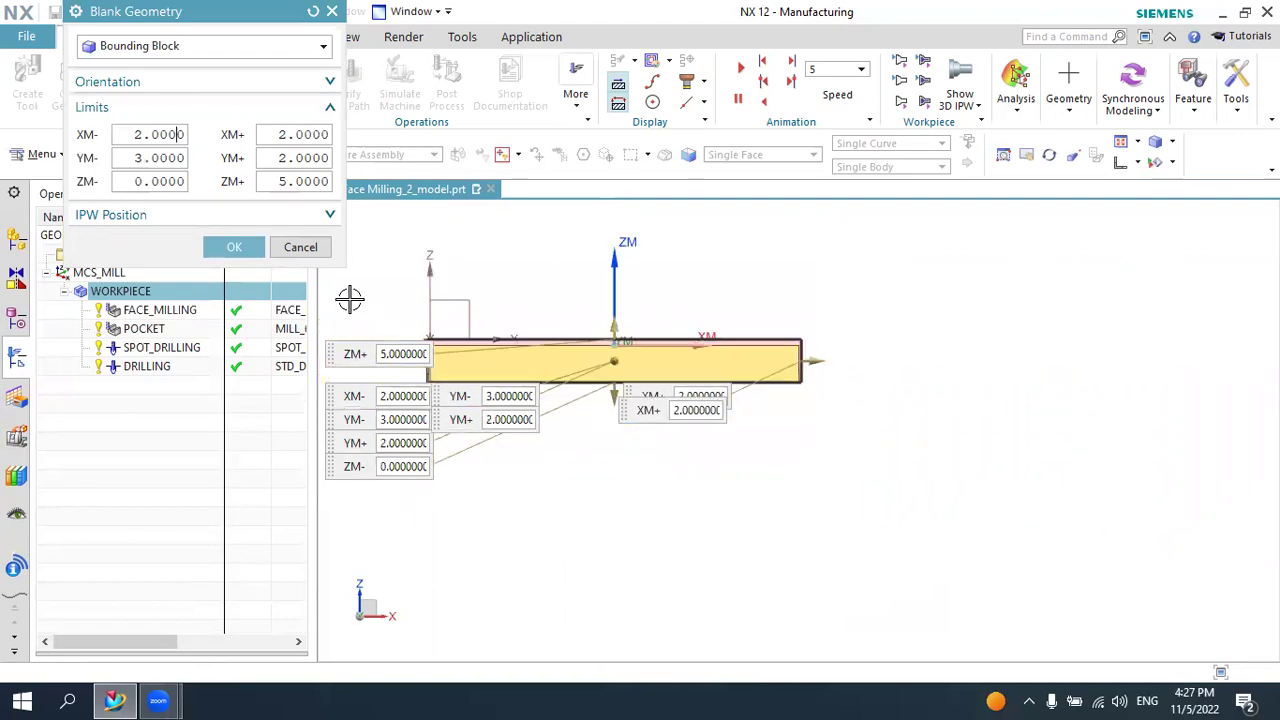
{"action": "scroll", "coordinate": [350, 298], "scroll_direction": "up", "scroll_amount": 3}
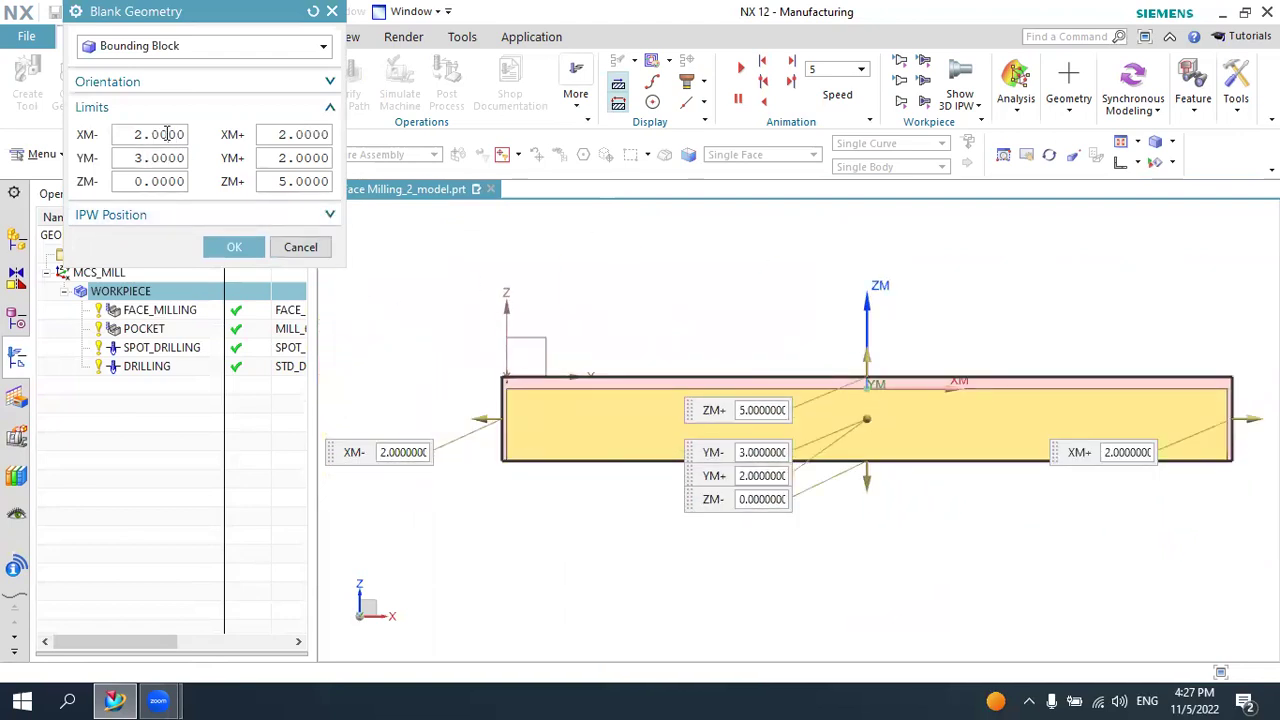
{"action": "left_click", "coordinate": [167, 134]}
{"action": "type", "text": "3"}
{"action": "key", "text": "Tab"}
{"action": "scroll", "coordinate": [474, 443], "scroll_direction": "up", "scroll_amount": 3}
{"action": "scroll", "coordinate": [630, 447], "scroll_direction": "up", "scroll_amount": 2}
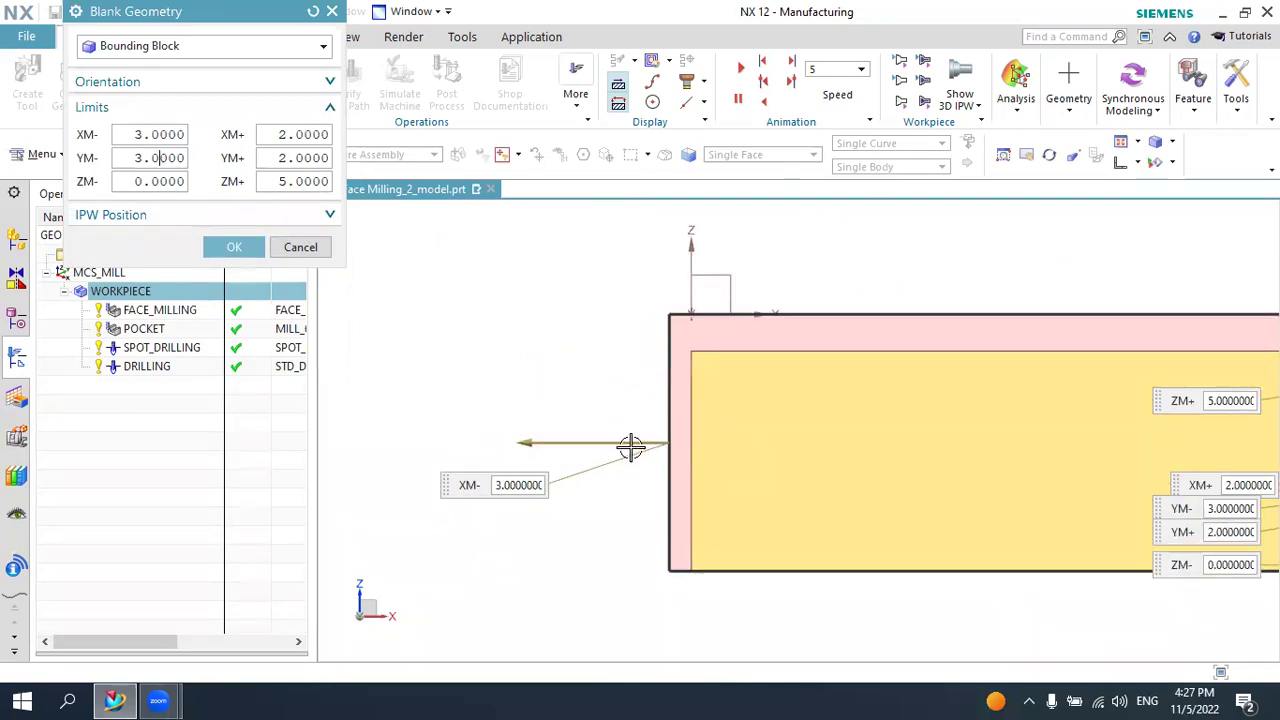
{"action": "scroll", "coordinate": [640, 445], "scroll_direction": "down", "scroll_amount": 3}
{"action": "scroll", "coordinate": [877, 449], "scroll_direction": "up", "scroll_amount": 2}
{"action": "scroll", "coordinate": [853, 477], "scroll_direction": "up", "scroll_amount": 2}
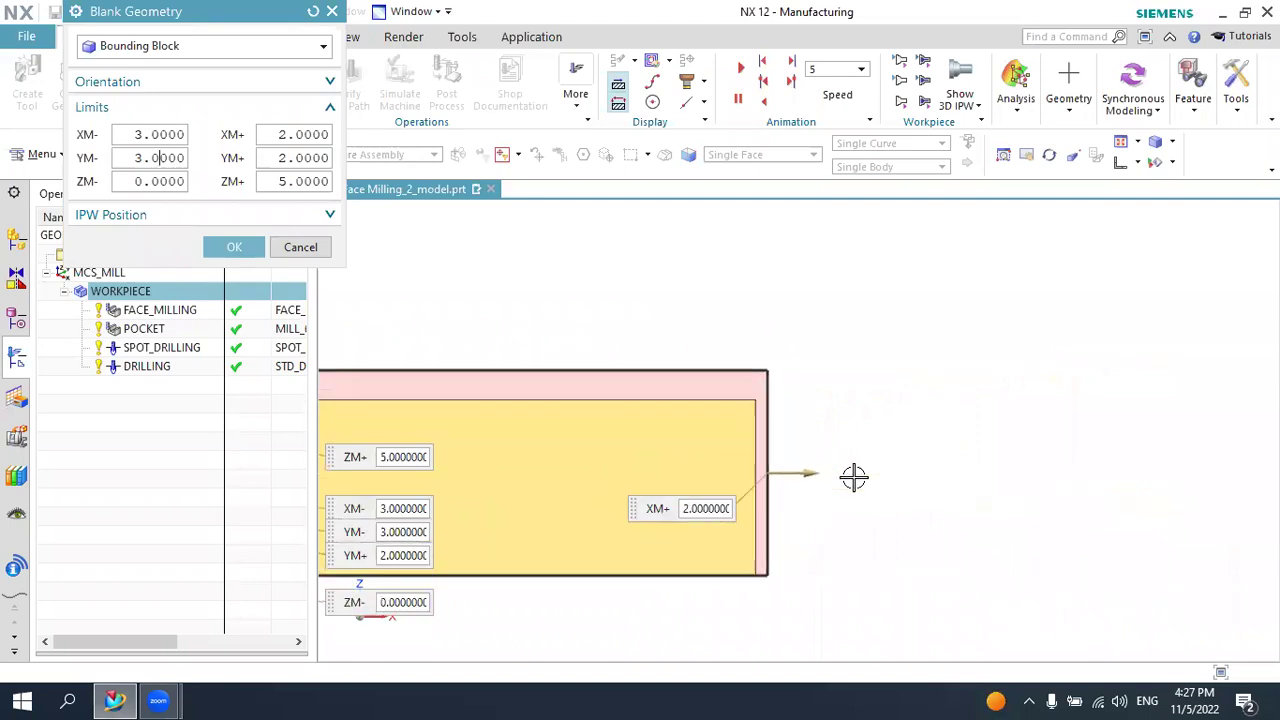
{"action": "double_click", "coordinate": [296, 134]}
{"action": "type", "text": "3"}
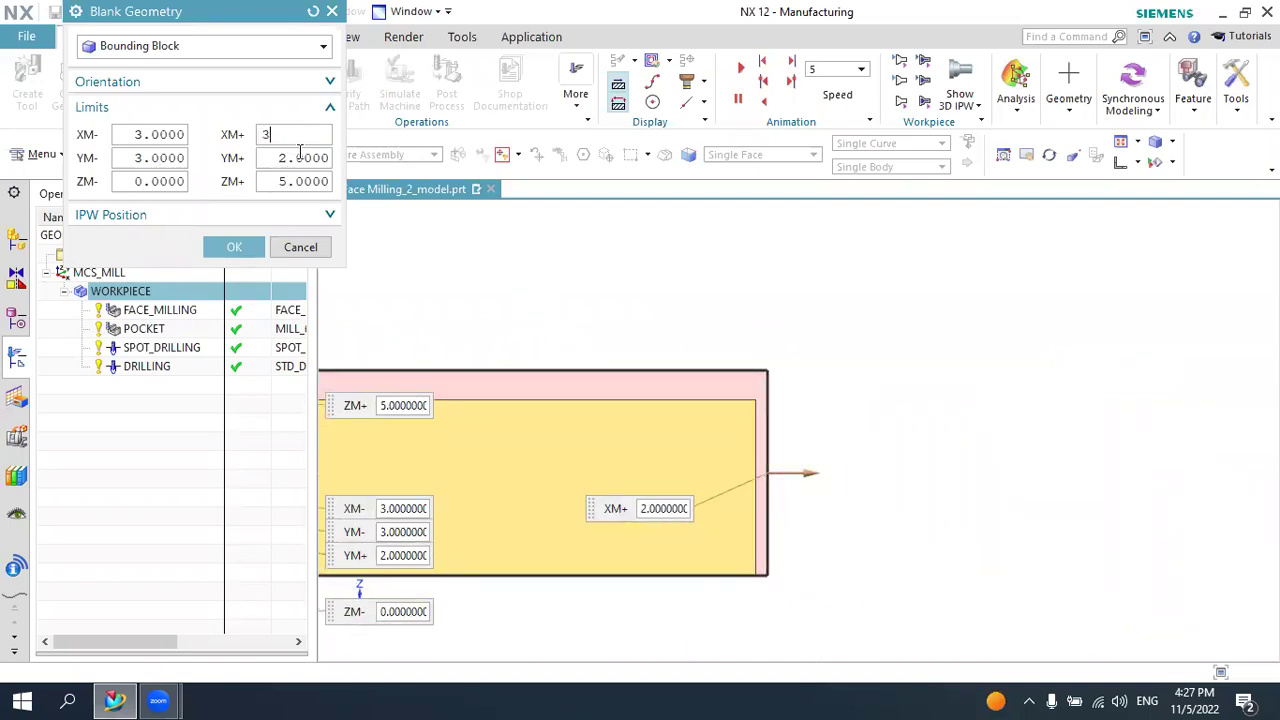
{"action": "key", "text": "Tab"}
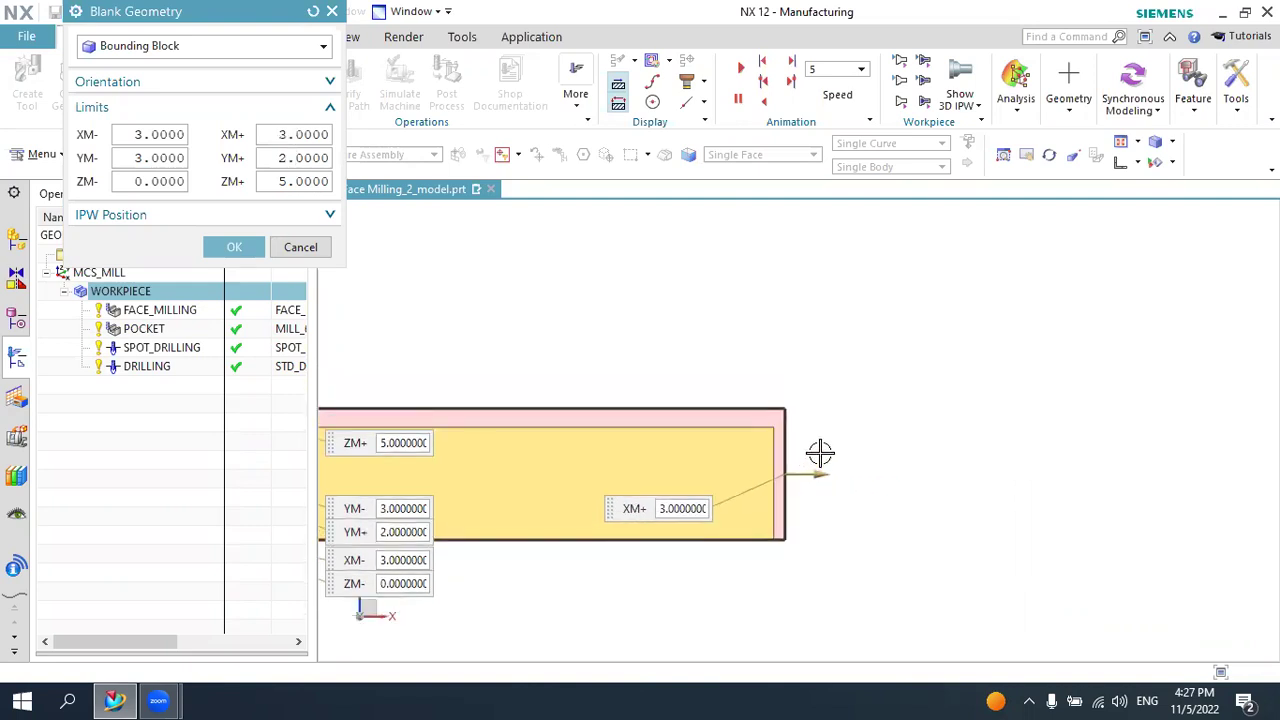
{"action": "mouse_move", "coordinate": [834, 452]}
{"action": "middle_mouse_down"}
{"action": "mouse_move", "coordinate": [809, 464]}
{"action": "mouse_move", "coordinate": [823, 471]}
{"action": "mouse_move", "coordinate": [829, 451]}
{"action": "mouse_move", "coordinate": [771, 453]}
{"action": "mouse_move", "coordinate": [791, 474]}
{"action": "mouse_move", "coordinate": [760, 490]}
{"action": "mouse_move", "coordinate": [737, 477]}
{"action": "middle_mouse_up"}
{"action": "scroll", "coordinate": [457, 449], "scroll_direction": "down", "scroll_amount": 2}
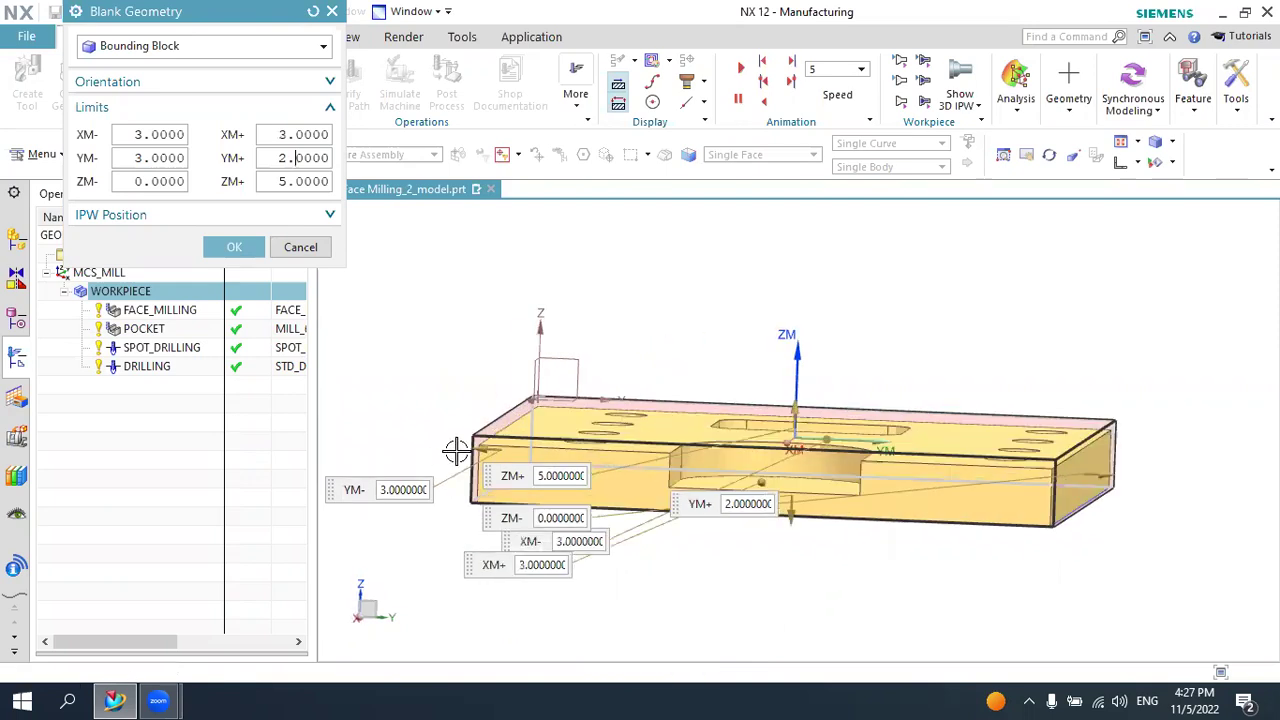
{"action": "scroll", "coordinate": [457, 449], "scroll_direction": "down", "scroll_amount": 2}
{"action": "scroll", "coordinate": [507, 455], "scroll_direction": "down", "scroll_amount": 2}
{"action": "middle_click_drag", "start_coordinate": [507, 455], "coordinate": [551, 457]}
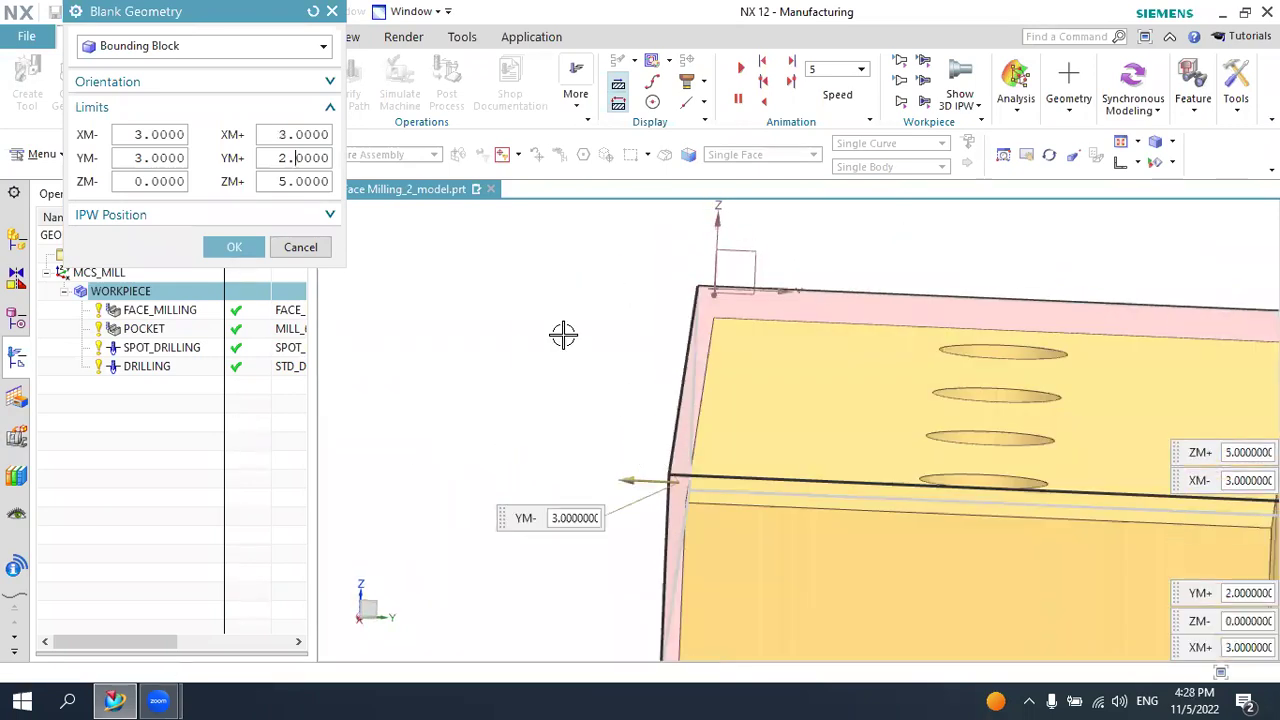
Reset the XM+ and XM- limits back to 2
{"action": "double_click", "coordinate": [296, 160]}
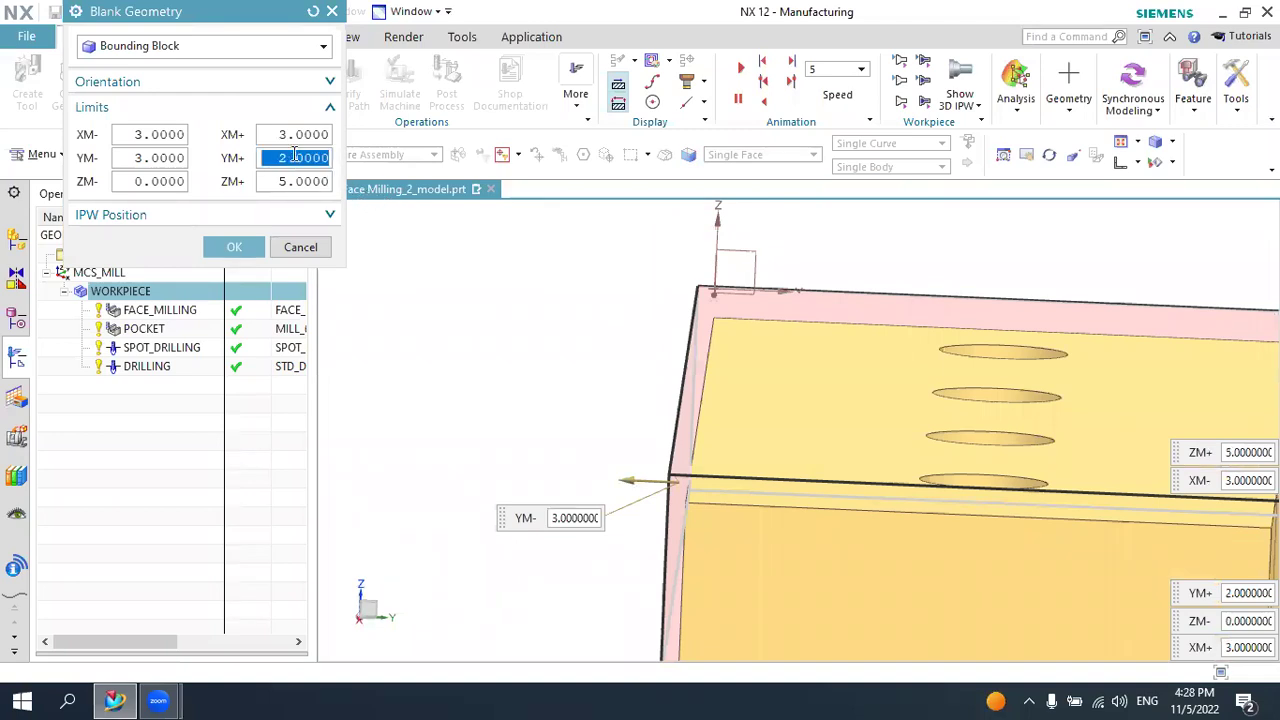
{"action": "double_click", "coordinate": [296, 136]}
{"action": "type", "text": "2"}
{"action": "key", "text": "Tab"}
{"action": "double_click", "coordinate": [170, 134]}
{"action": "type", "text": "2"}
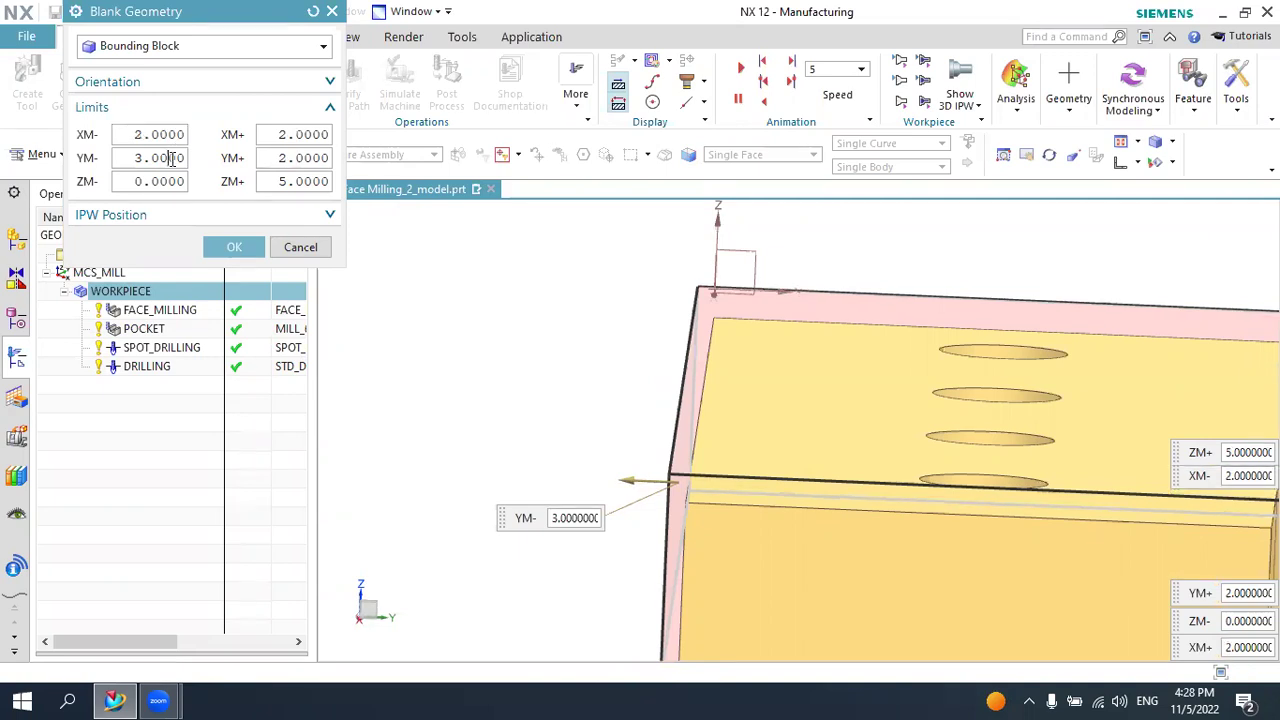
Check the blank around the plate from the Top view, zooming in and out
{"action": "scroll", "coordinate": [600, 250], "scroll_direction": "down", "scroll_amount": 3}
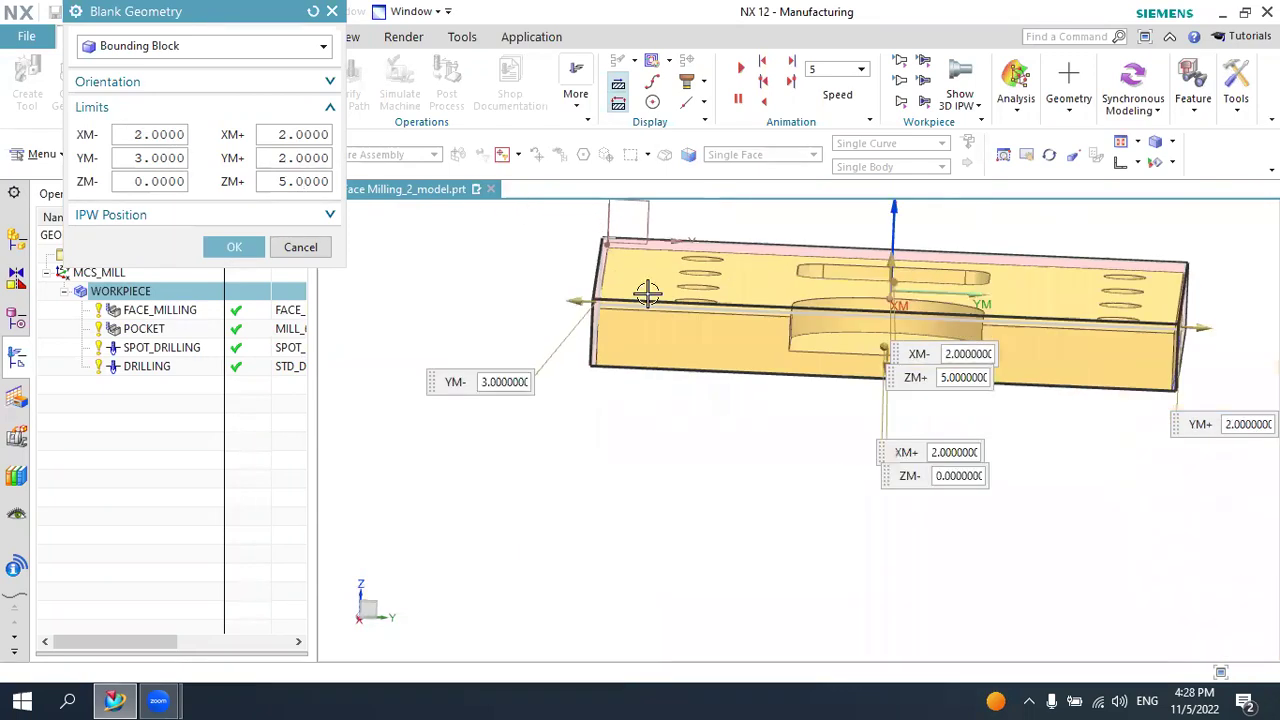
{"action": "mouse_move", "coordinate": [714, 377]}
{"action": "middle_mouse_down"}
{"action": "mouse_move", "coordinate": [752, 378]}
{"action": "mouse_move", "coordinate": [765, 440]}
{"action": "middle_mouse_up"}
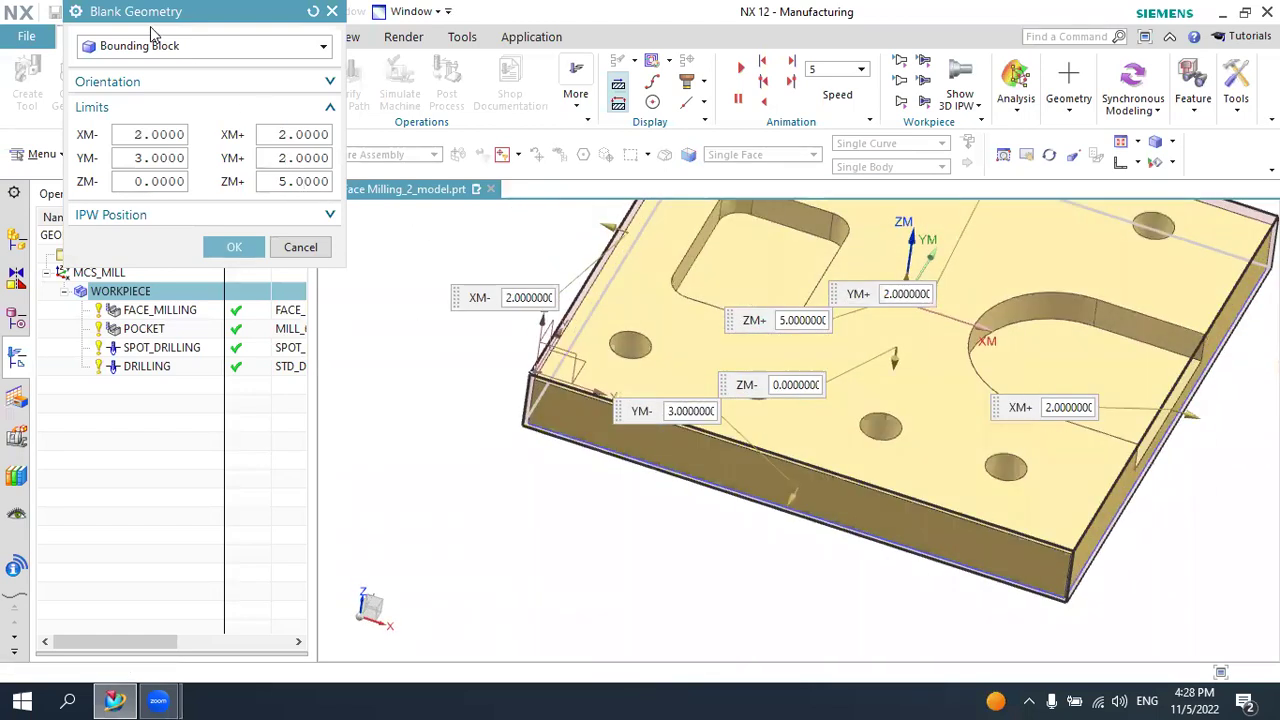
{"action": "left_click_drag", "start_coordinate": [142, 20], "coordinate": [185, 92]}
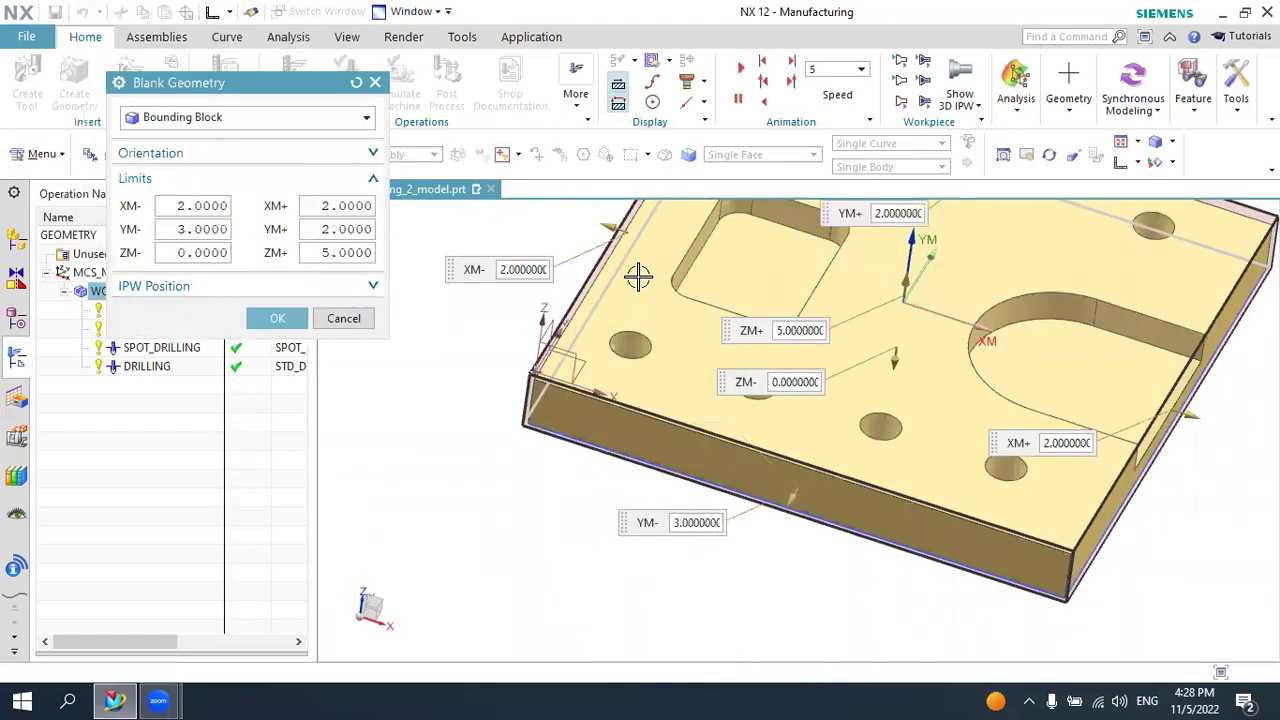
{"action": "scroll", "coordinate": [638, 277], "scroll_direction": "down", "scroll_amount": 1}
{"action": "left_click", "coordinate": [1138, 162]}
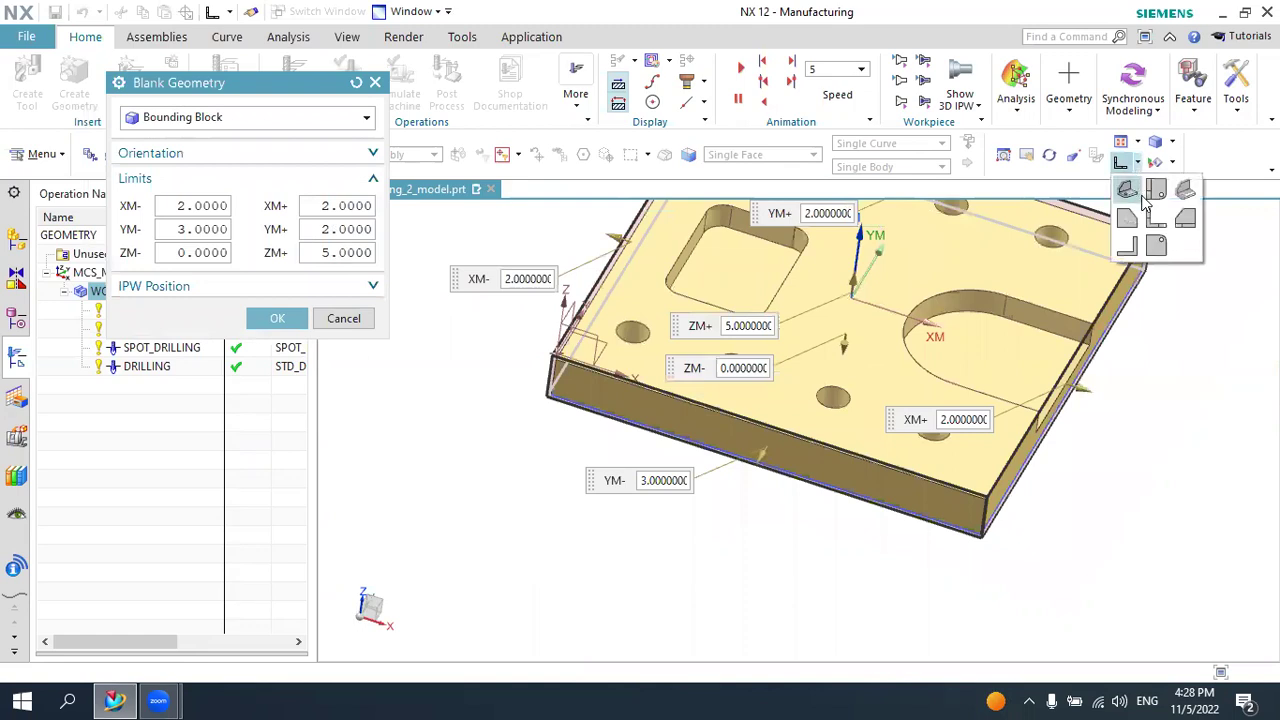
{"action": "left_click", "coordinate": [1125, 195]}
{"action": "scroll", "coordinate": [843, 346], "scroll_direction": "up", "scroll_amount": 3}
{"action": "scroll", "coordinate": [610, 240], "scroll_direction": "down", "scroll_amount": 4}
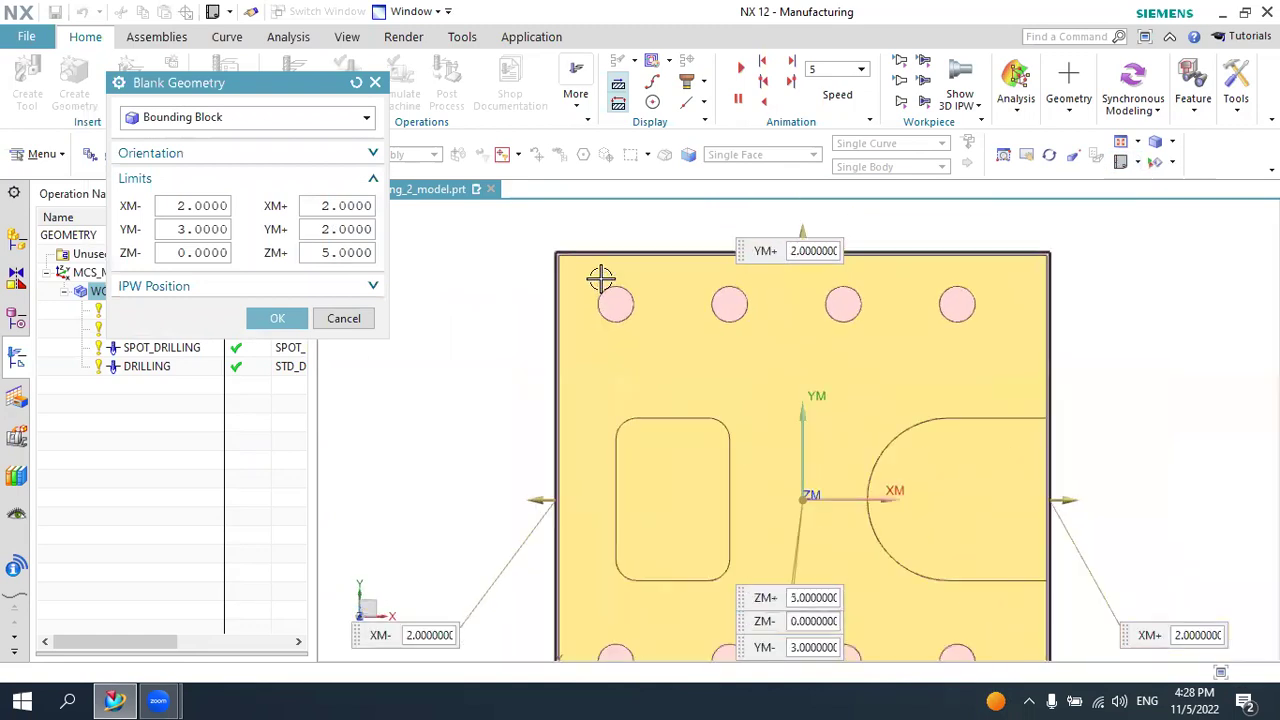
{"action": "scroll", "coordinate": [592, 255], "scroll_direction": "up", "scroll_amount": 5}
{"action": "scroll", "coordinate": [580, 246], "scroll_direction": "up", "scroll_amount": 5}
{"action": "scroll", "coordinate": [500, 270], "scroll_direction": "down", "scroll_amount": 1}
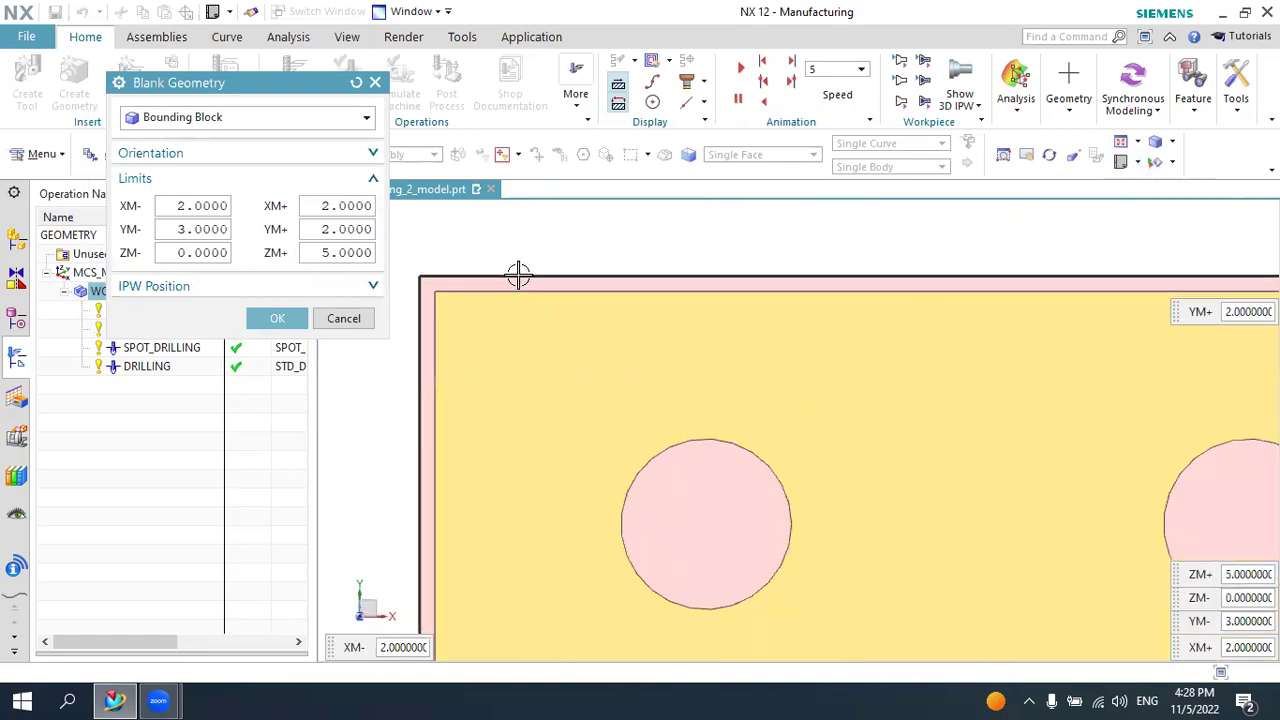
{"action": "scroll", "coordinate": [517, 274], "scroll_direction": "down", "scroll_amount": 2}
{"action": "scroll", "coordinate": [549, 277], "scroll_direction": "down", "scroll_amount": 2}
{"action": "scroll", "coordinate": [506, 323], "scroll_direction": "down", "scroll_amount": 3}
{"action": "scroll", "coordinate": [523, 523], "scroll_direction": "up", "scroll_amount": 2}
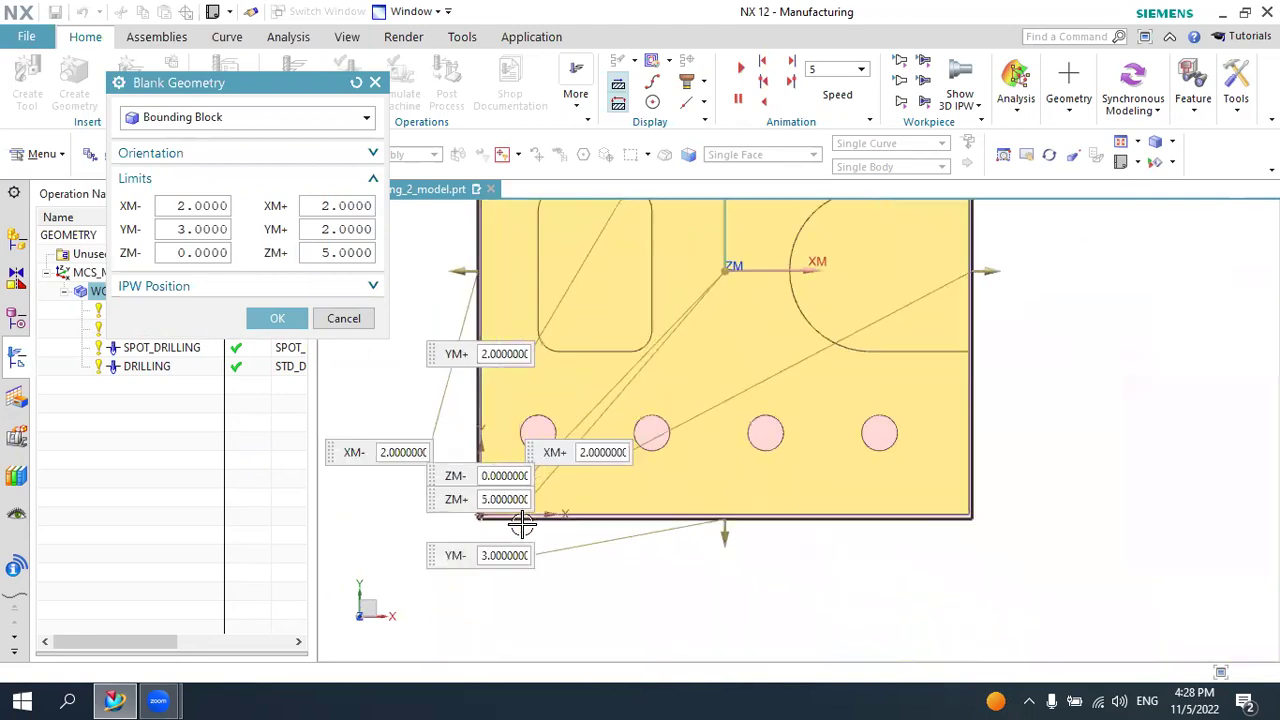
{"action": "scroll", "coordinate": [486, 520], "scroll_direction": "up", "scroll_amount": 3}
{"action": "scroll", "coordinate": [431, 494], "scroll_direction": "up", "scroll_amount": 3}
{"action": "scroll", "coordinate": [516, 498], "scroll_direction": "down", "scroll_amount": 4}
{"action": "scroll", "coordinate": [550, 480], "scroll_direction": "down", "scroll_amount": 2}
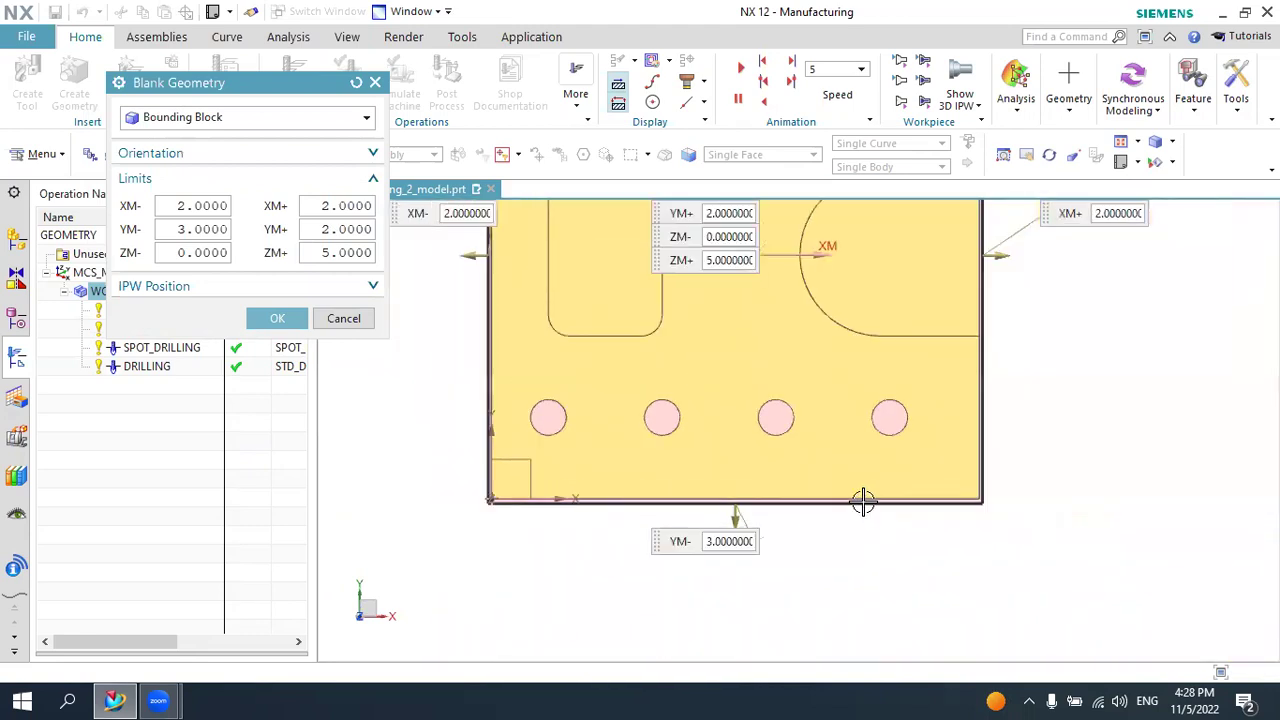
{"action": "scroll", "coordinate": [1000, 465], "scroll_direction": "up", "scroll_amount": 3}
{"action": "scroll", "coordinate": [995, 460], "scroll_direction": "up", "scroll_amount": 3}
{"action": "scroll", "coordinate": [958, 513], "scroll_direction": "down", "scroll_amount": 2}
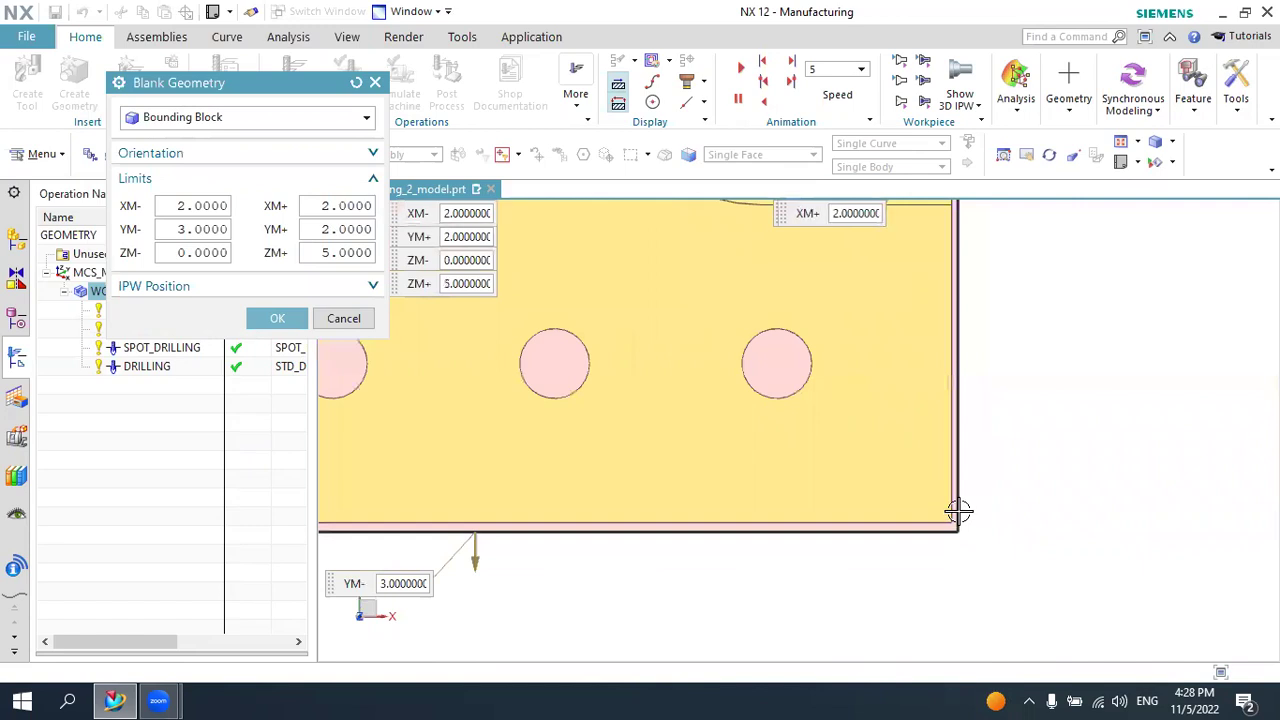
{"action": "scroll", "coordinate": [960, 507], "scroll_direction": "down", "scroll_amount": 2}
{"action": "scroll", "coordinate": [975, 400], "scroll_direction": "down", "scroll_amount": 2}
{"action": "scroll", "coordinate": [983, 300], "scroll_direction": "up", "scroll_amount": 1}
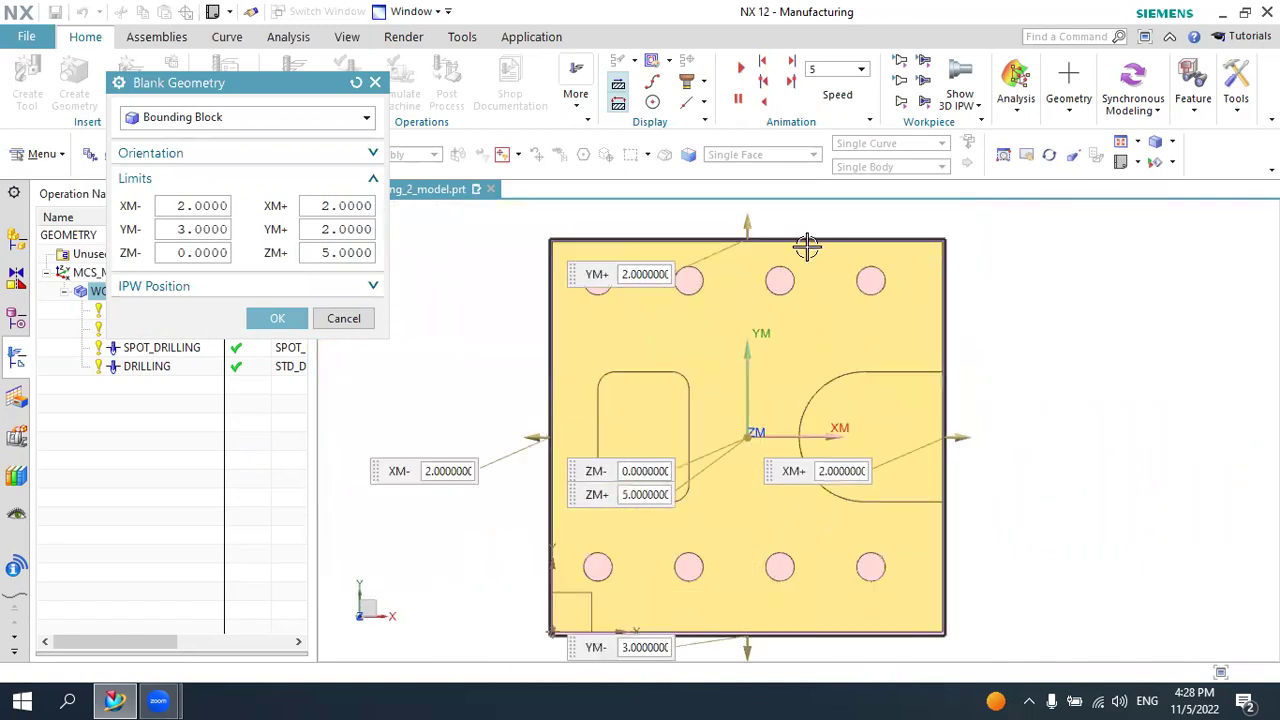
{"action": "scroll", "coordinate": [560, 214], "scroll_direction": "up", "scroll_amount": 3}
{"action": "scroll", "coordinate": [523, 231], "scroll_direction": "up", "scroll_amount": 3}
{"action": "scroll", "coordinate": [581, 270], "scroll_direction": "down", "scroll_amount": 3}
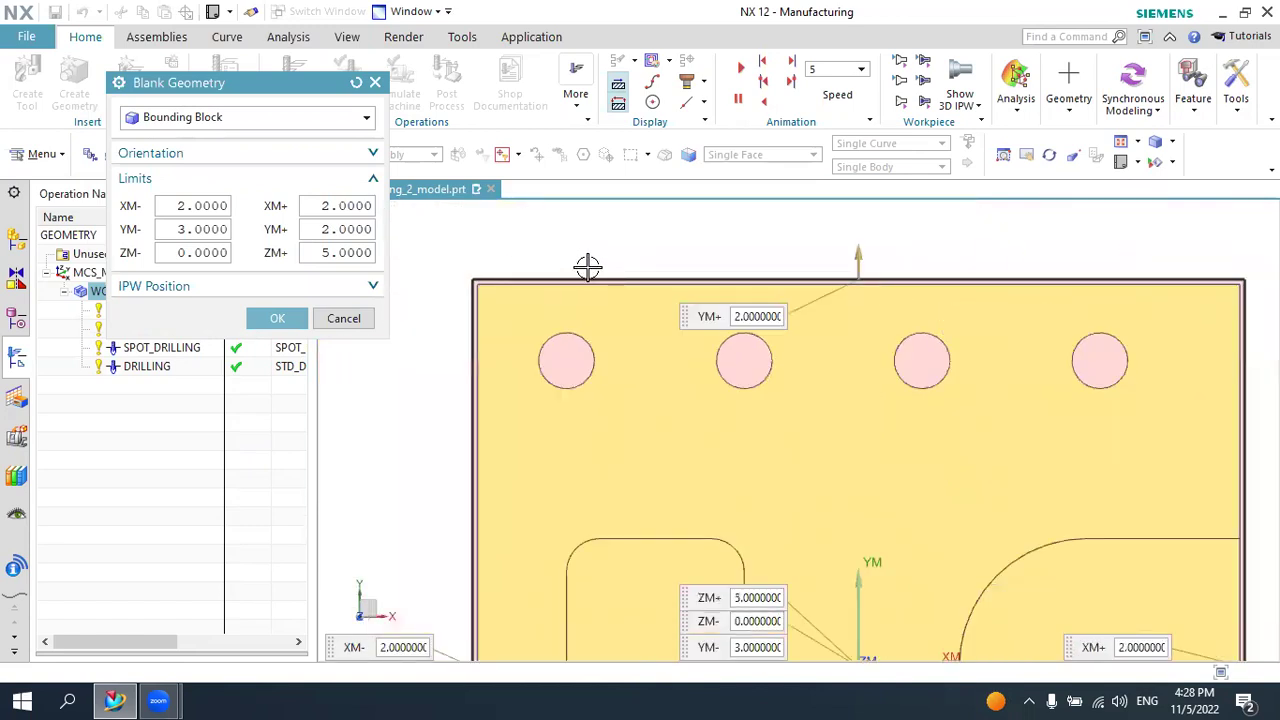
{"action": "scroll", "coordinate": [640, 265], "scroll_direction": "down", "scroll_amount": 3}
{"action": "scroll", "coordinate": [740, 380], "scroll_direction": "down", "scroll_amount": 1}
{"action": "scroll", "coordinate": [766, 417], "scroll_direction": "up", "scroll_amount": 2}
Accept the bounding-block blank and display it around the part in isometric view
{"action": "left_click", "coordinate": [290, 320]}
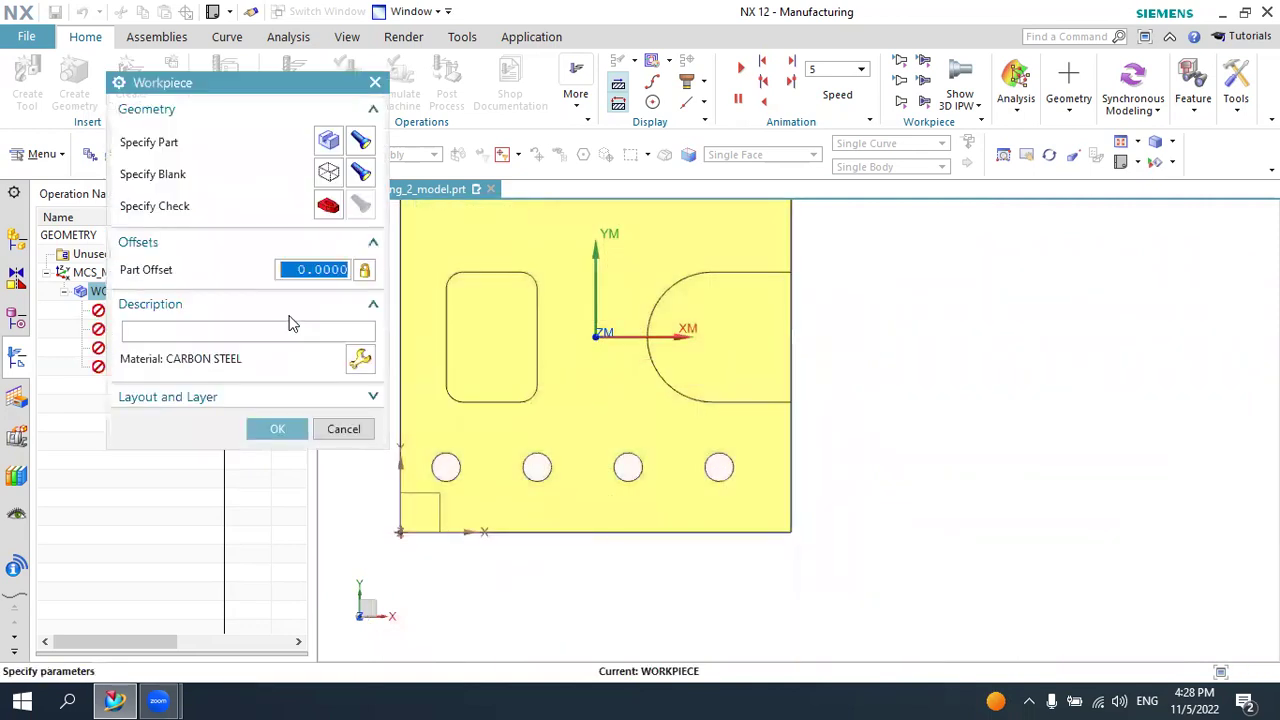
{"action": "left_click", "coordinate": [1135, 162]}
{"action": "left_click", "coordinate": [1128, 188]}
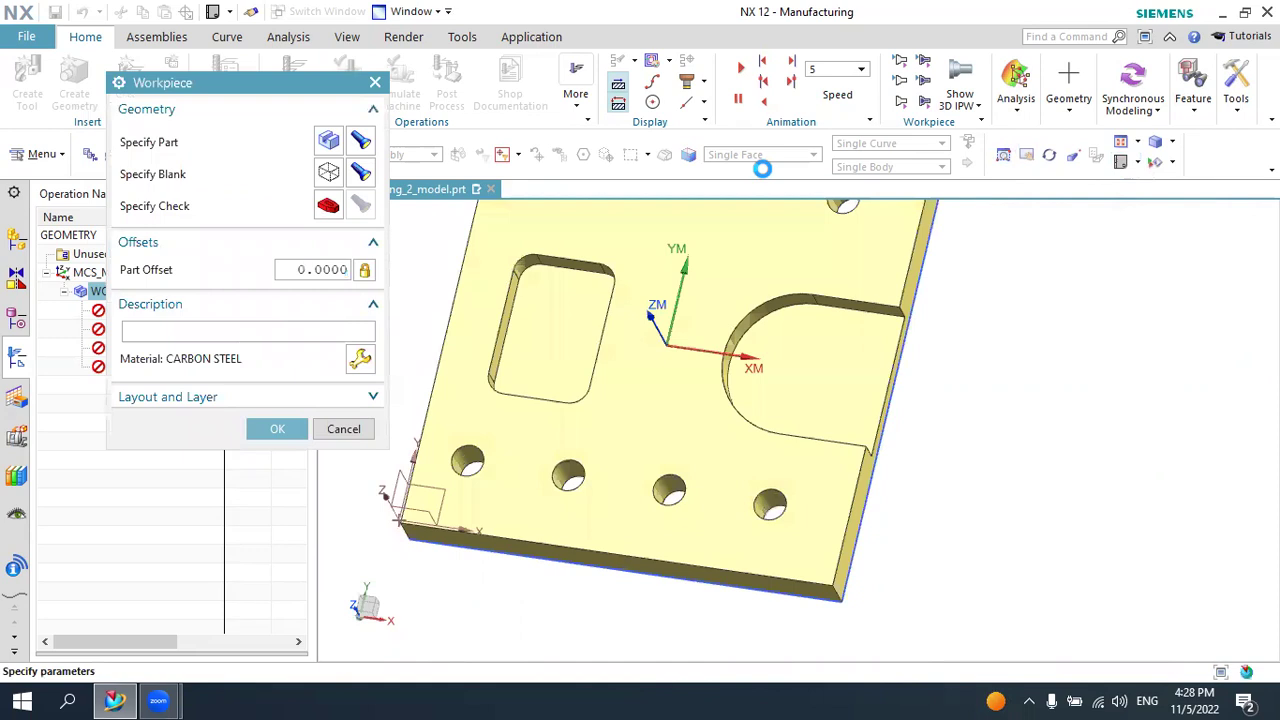
{"action": "left_click", "coordinate": [362, 174]}
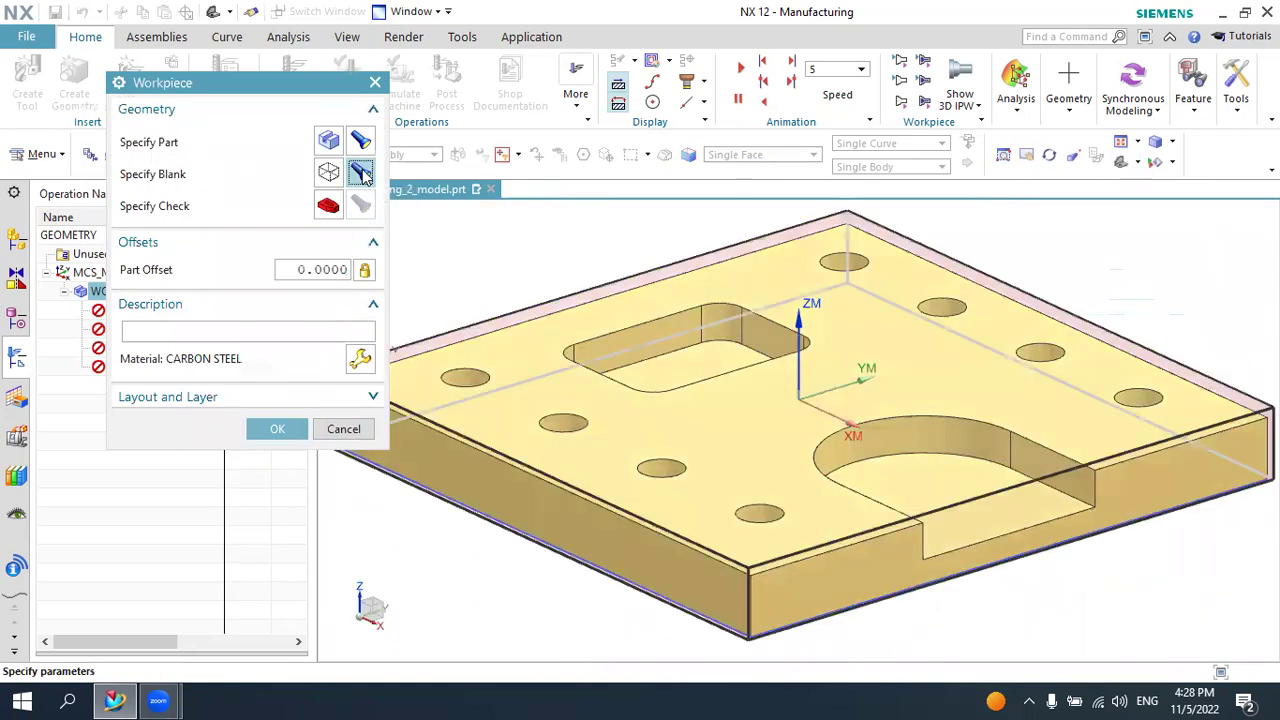
{"action": "scroll", "coordinate": [640, 265], "scroll_direction": "down", "scroll_amount": 3}
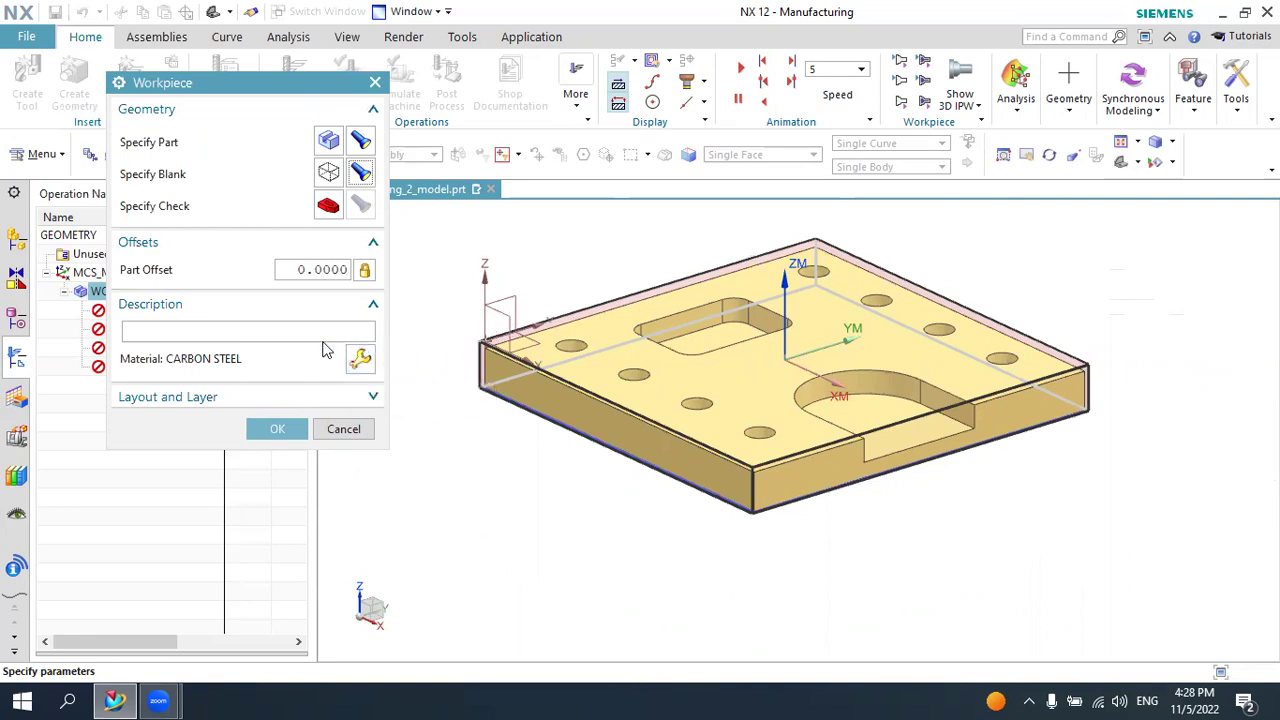
Confirm the plate as part geometry, set material CARBON STEEL, and close Workpiece
{"action": "left_click", "coordinate": [329, 141]}
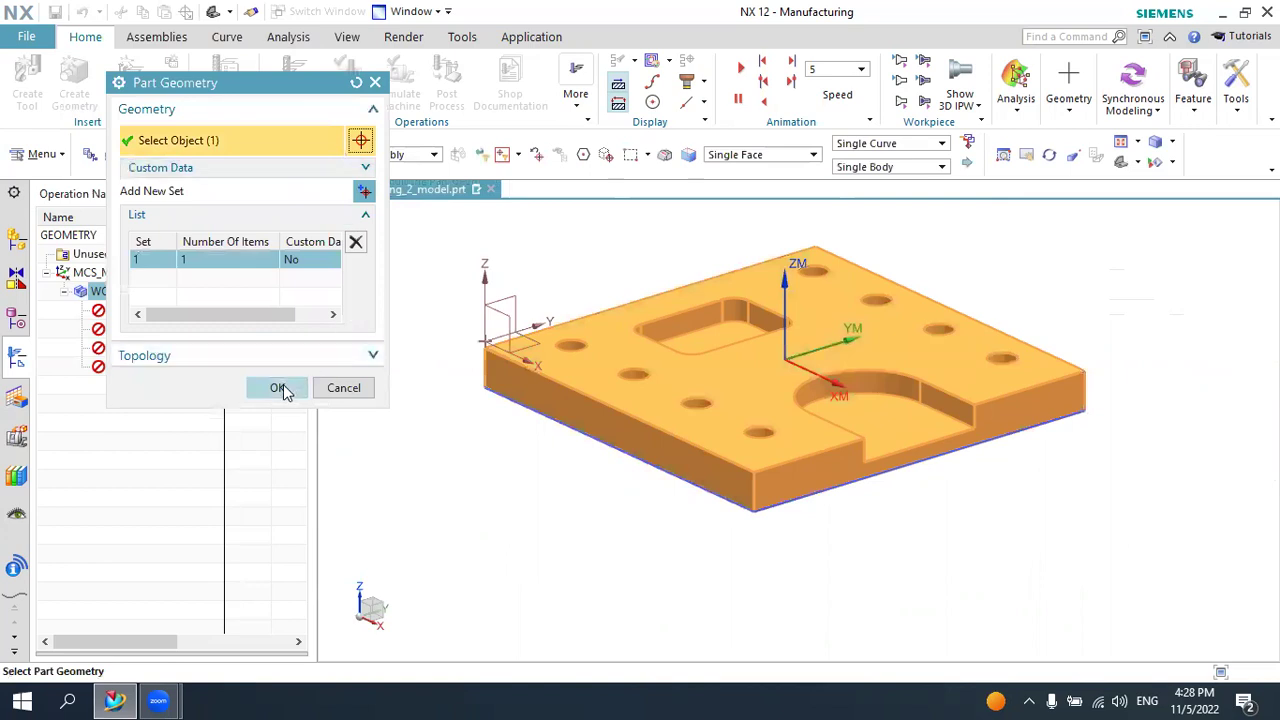
{"action": "left_click", "coordinate": [278, 387]}
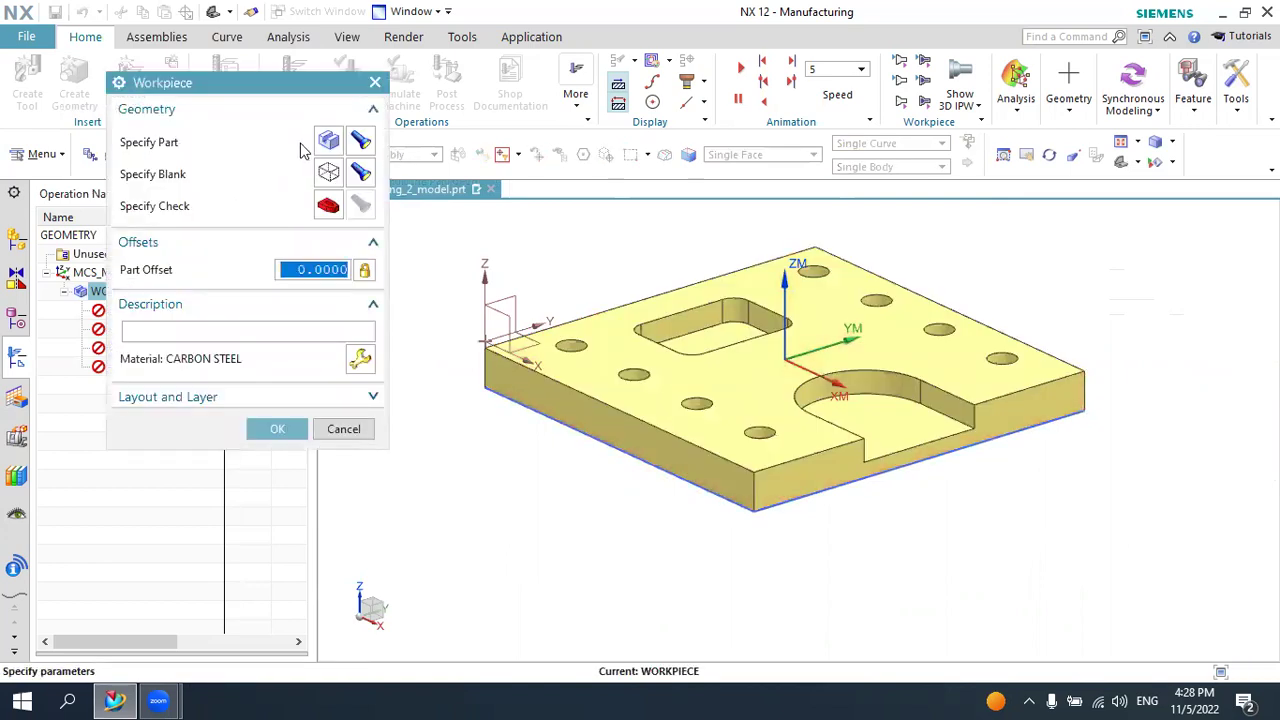
{"action": "left_click", "coordinate": [358, 361]}
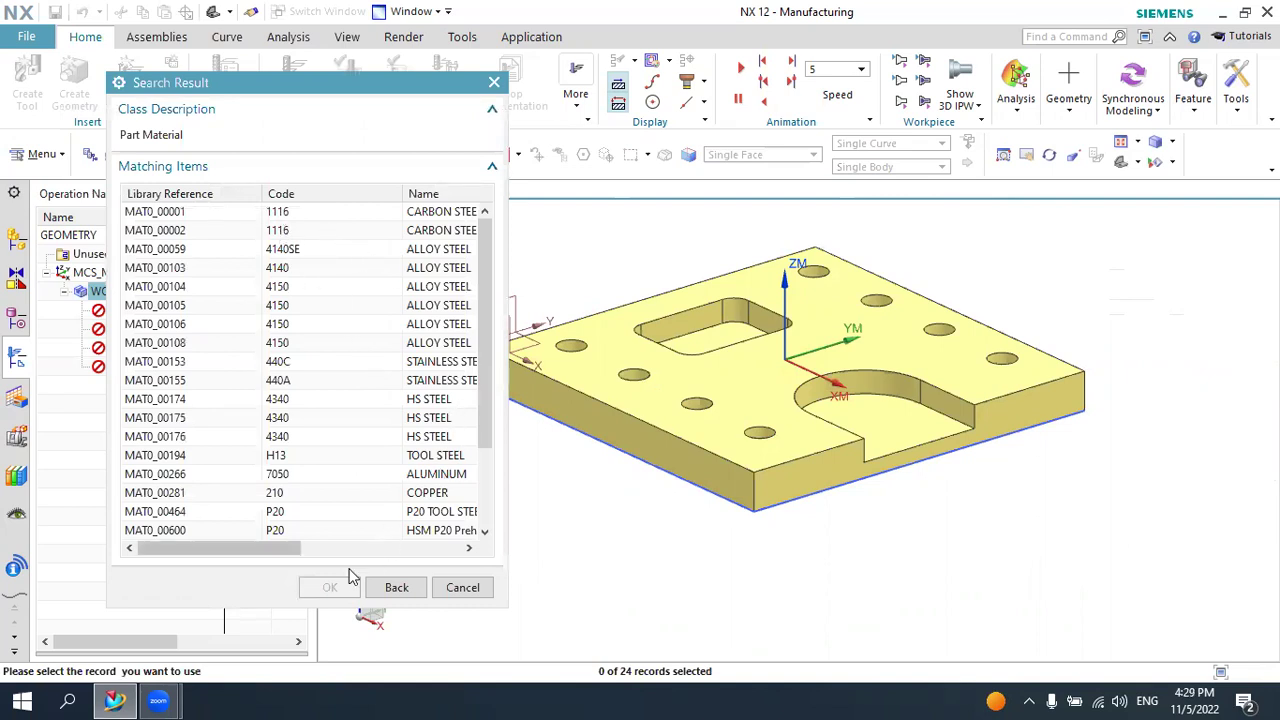
{"action": "left_click", "coordinate": [460, 587]}
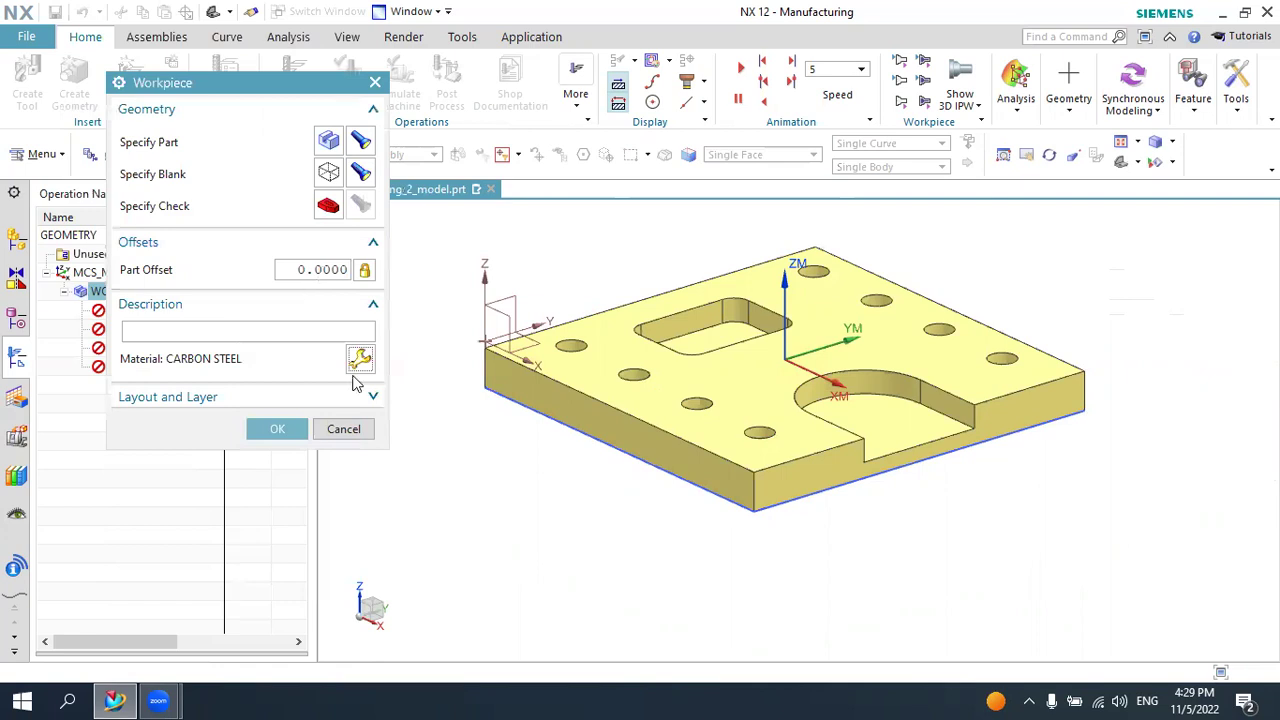
{"action": "left_click", "coordinate": [280, 430]}
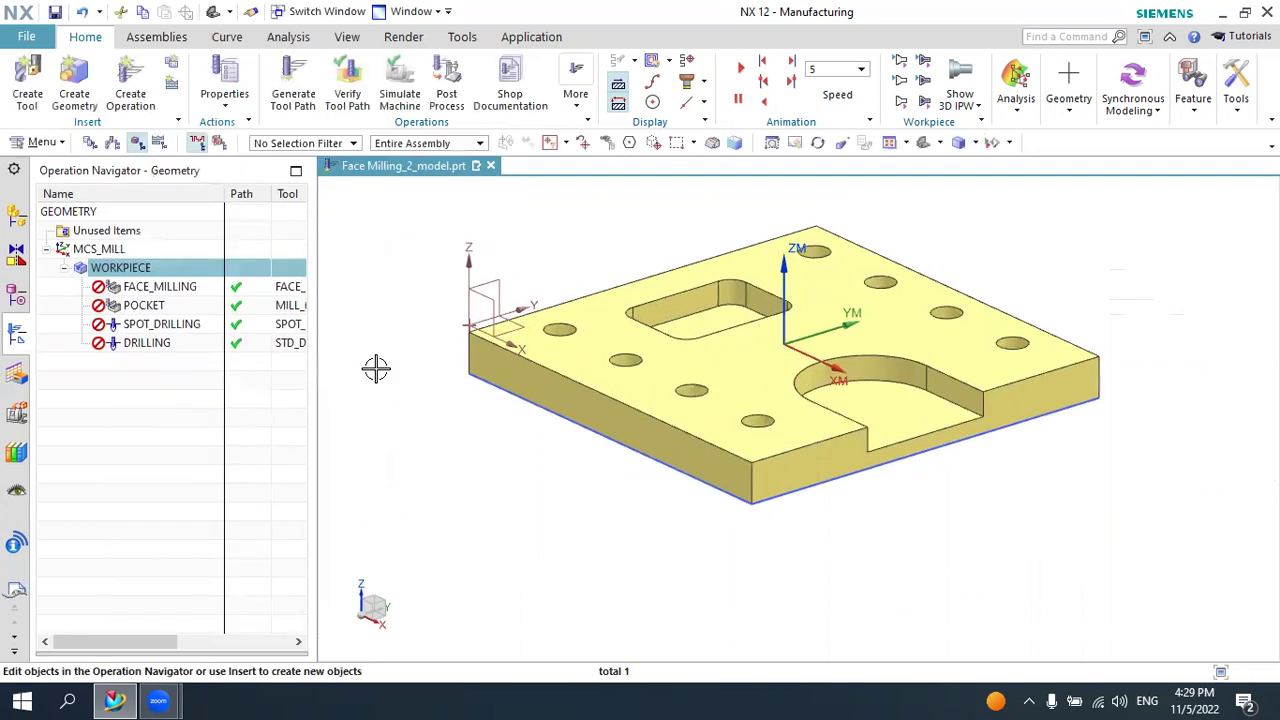
Regenerate and accept tool paths for all operations under WORKPIECE
{"action": "left_click", "coordinate": [173, 288]}
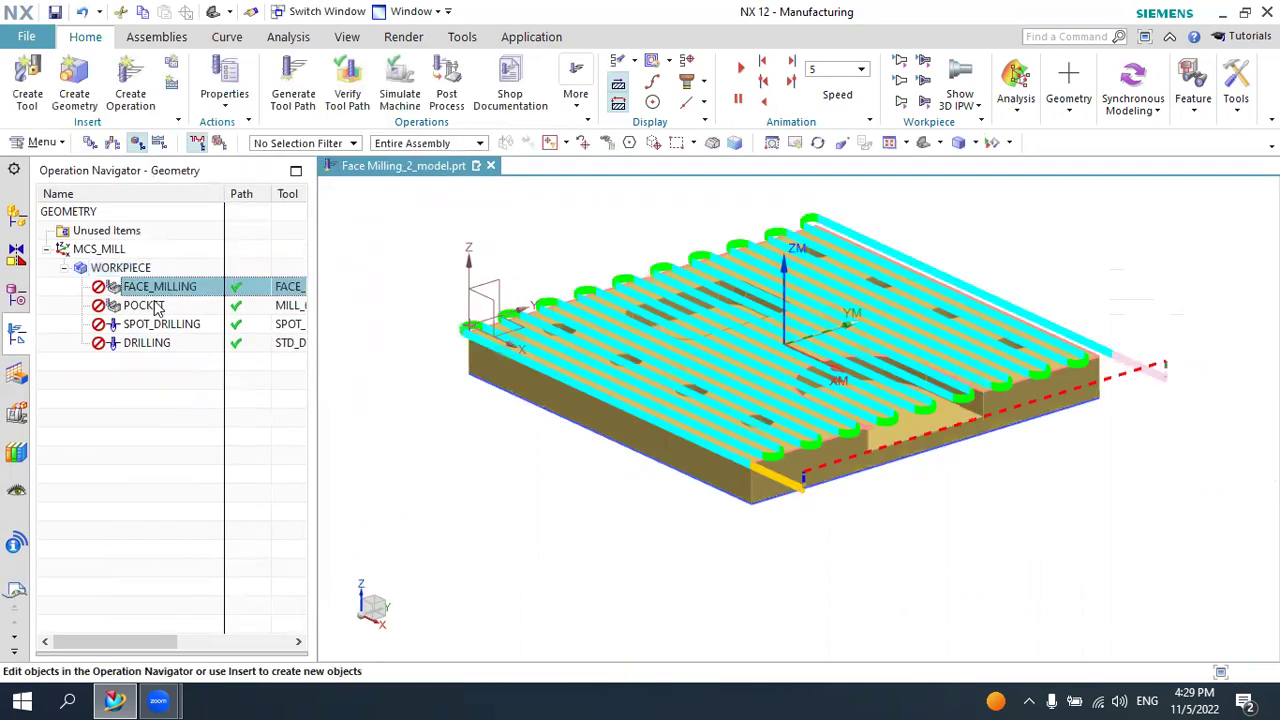
{"action": "left_click", "coordinate": [155, 306]}
{"action": "left_click", "coordinate": [127, 269]}
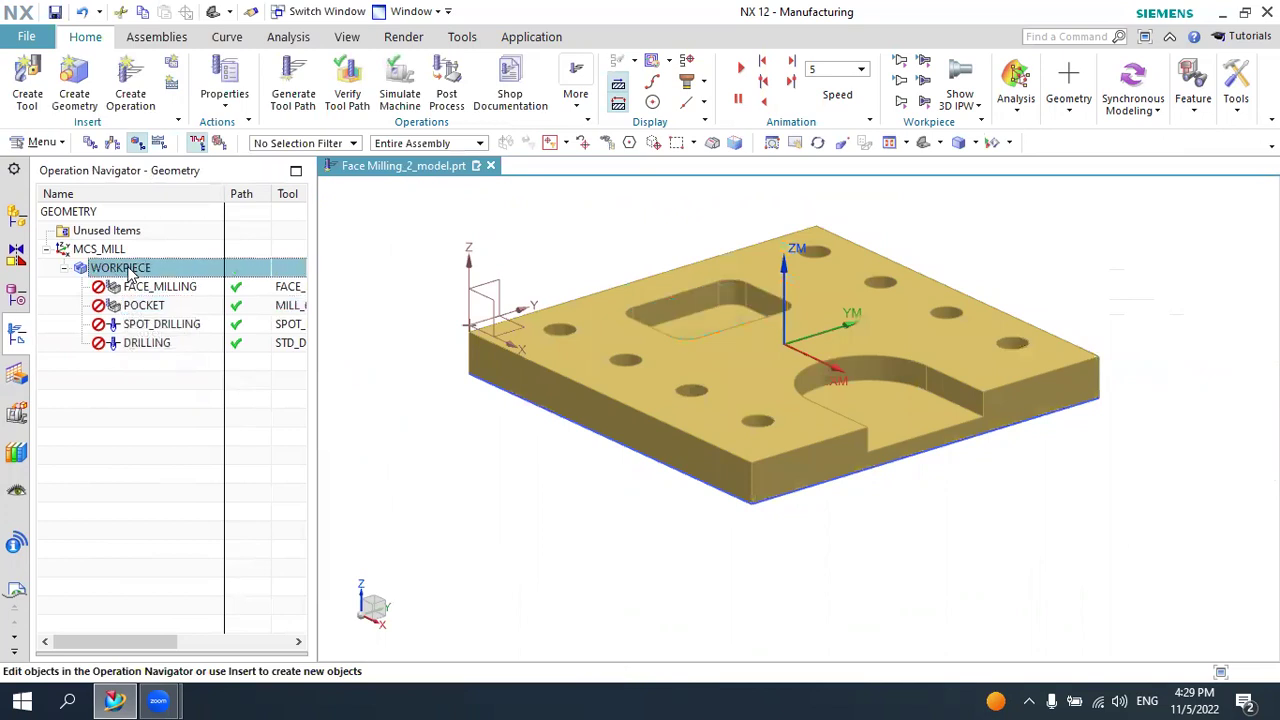
{"action": "left_click", "coordinate": [291, 82]}
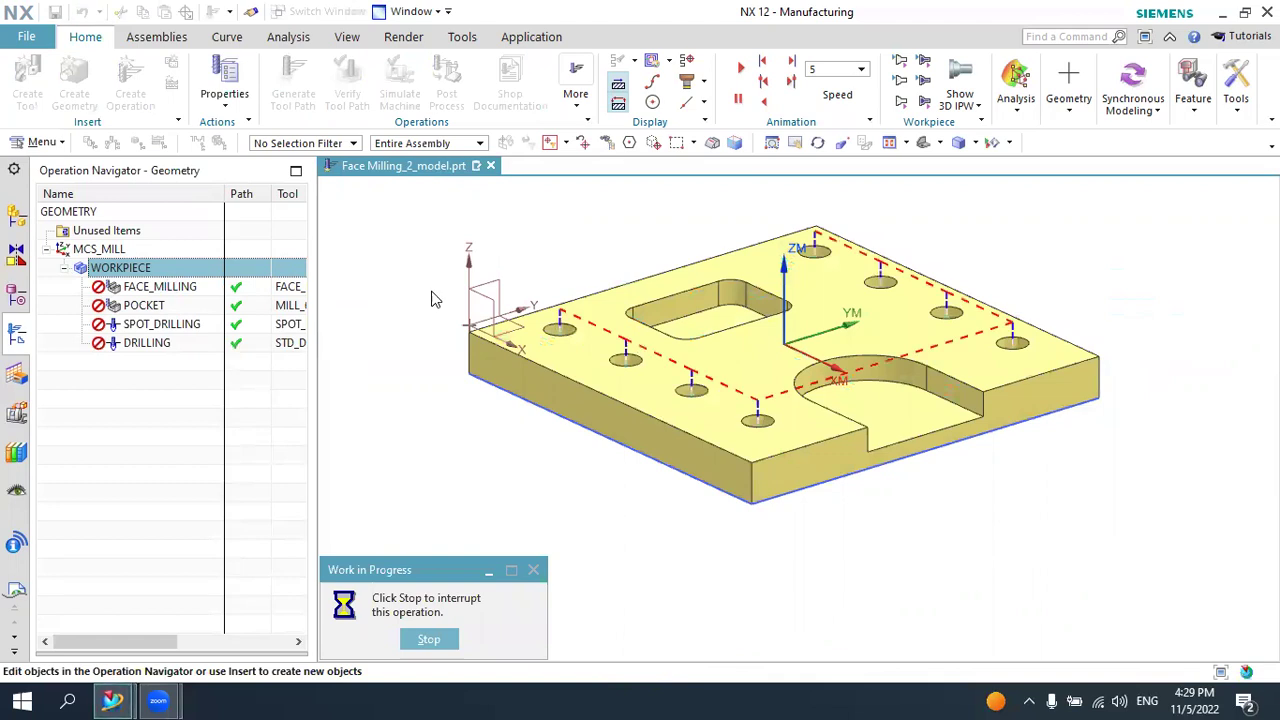
{"action": "left_click", "coordinate": [532, 398]}
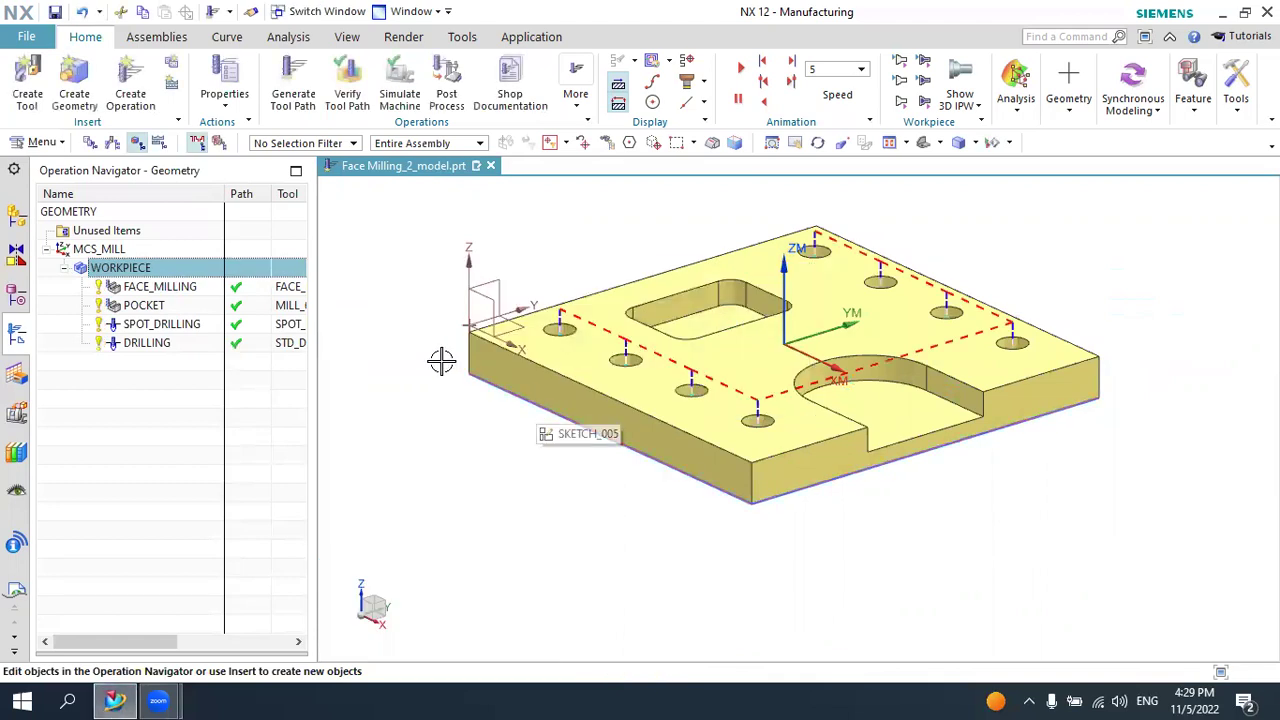
Review the FACE_MILLING, POCKET, SPOT_DRILLING and DRILLING tool paths one by one
{"action": "left_click", "coordinate": [157, 288]}
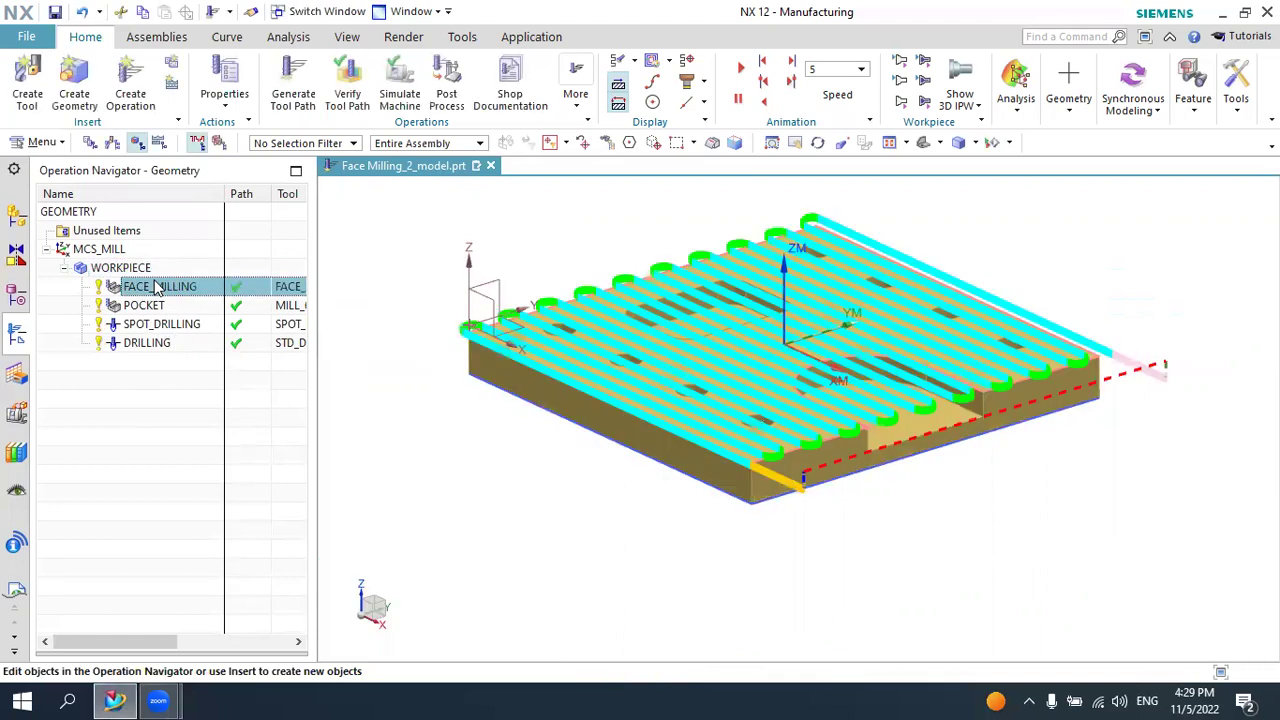
{"action": "left_click", "coordinate": [156, 309]}
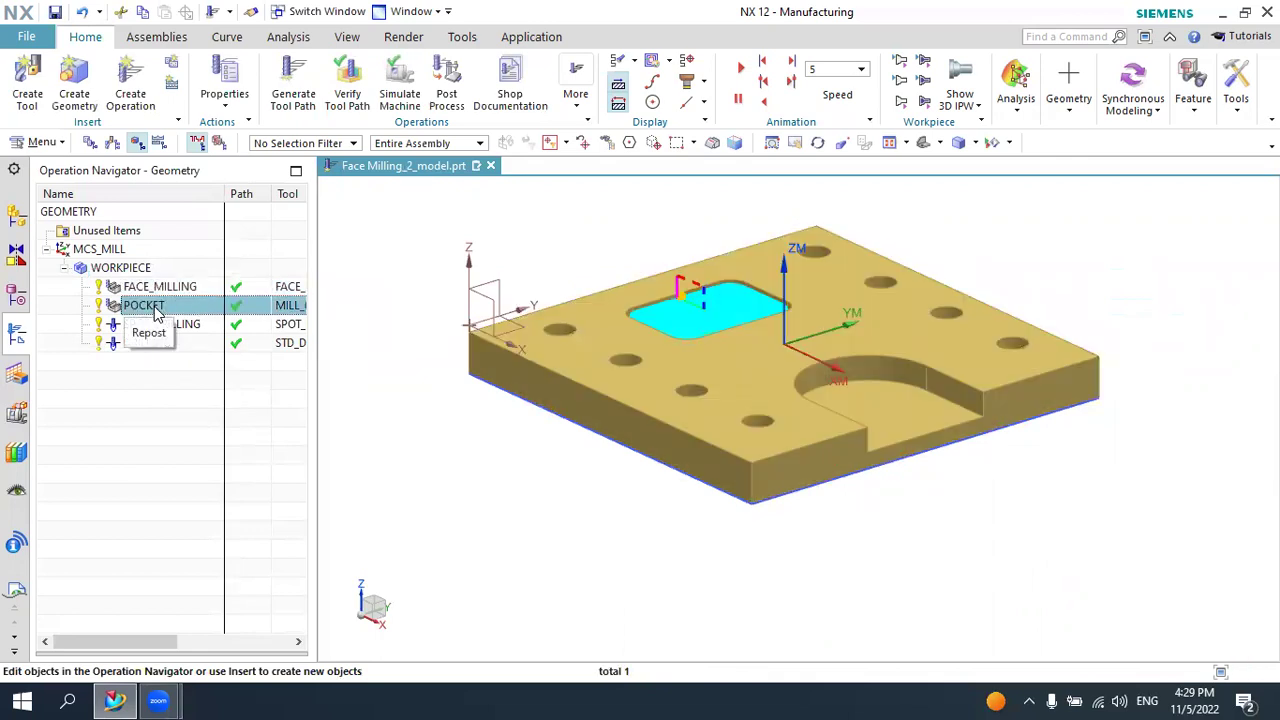
{"action": "left_click", "coordinate": [160, 325]}
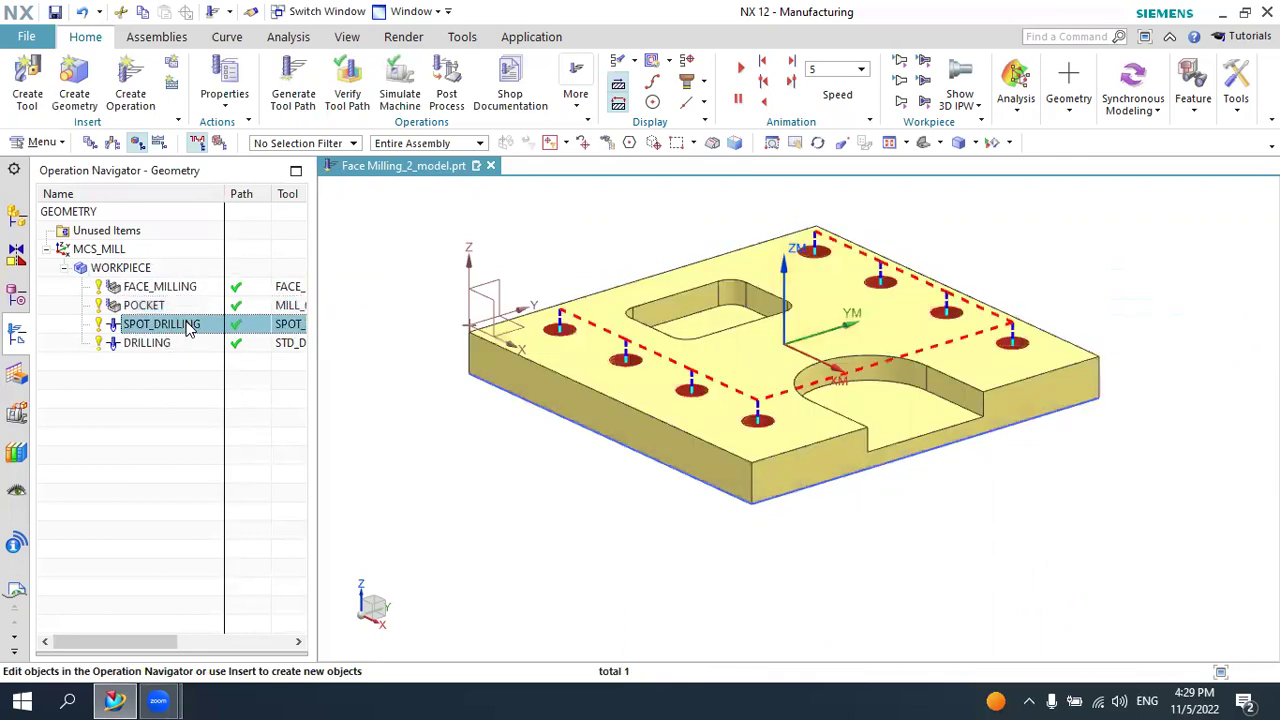
{"action": "left_click", "coordinate": [157, 345]}
{"action": "left_click", "coordinate": [182, 393]}
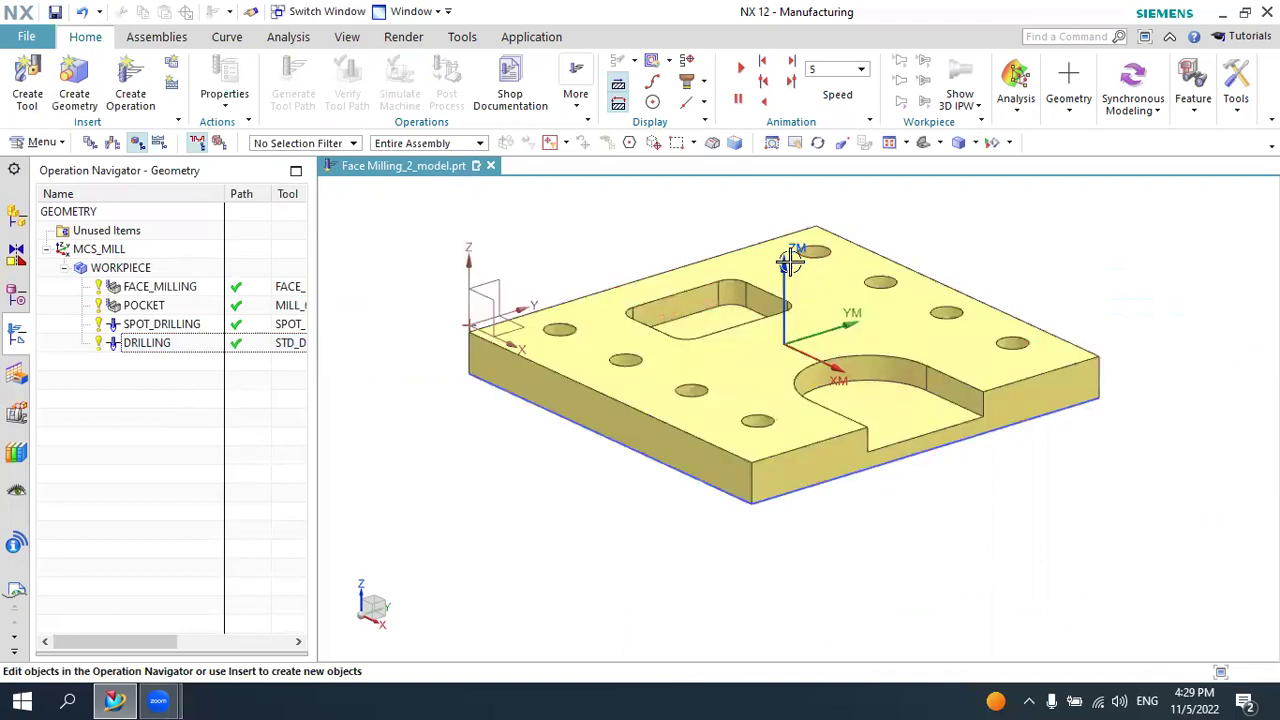
{"action": "left_click", "coordinate": [493, 280]}
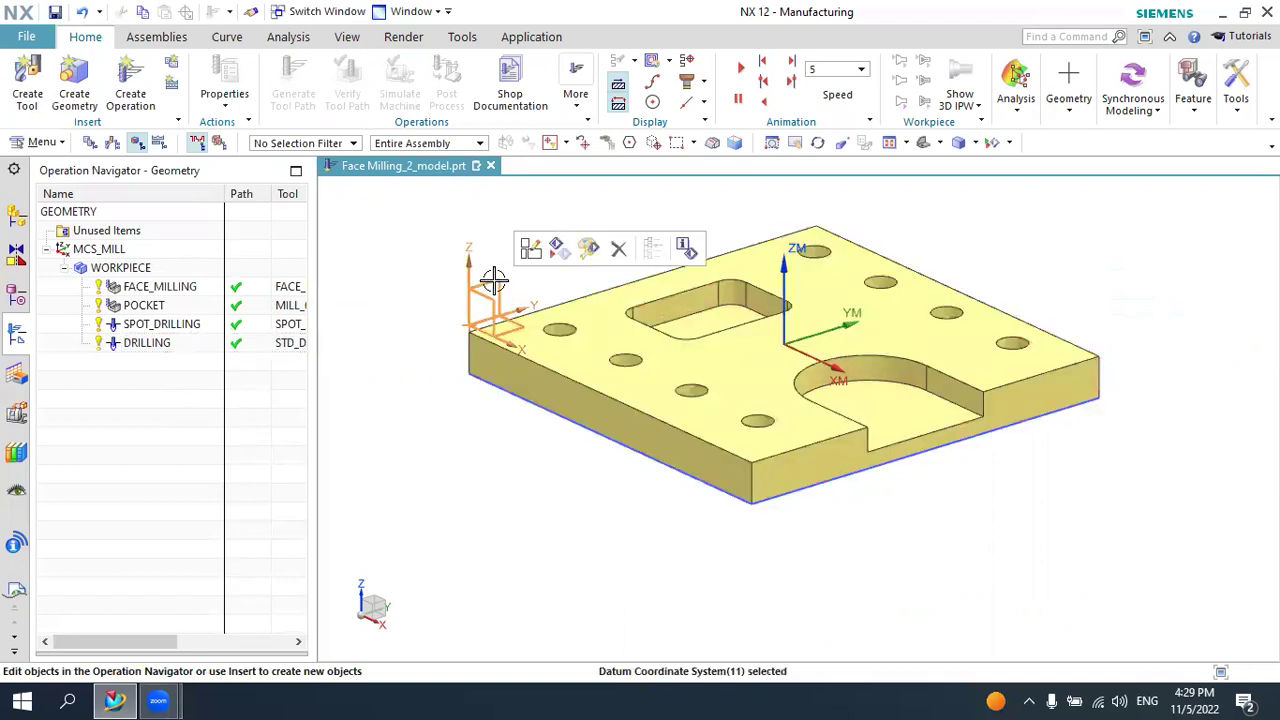
{"action": "left_click", "coordinate": [557, 248]}
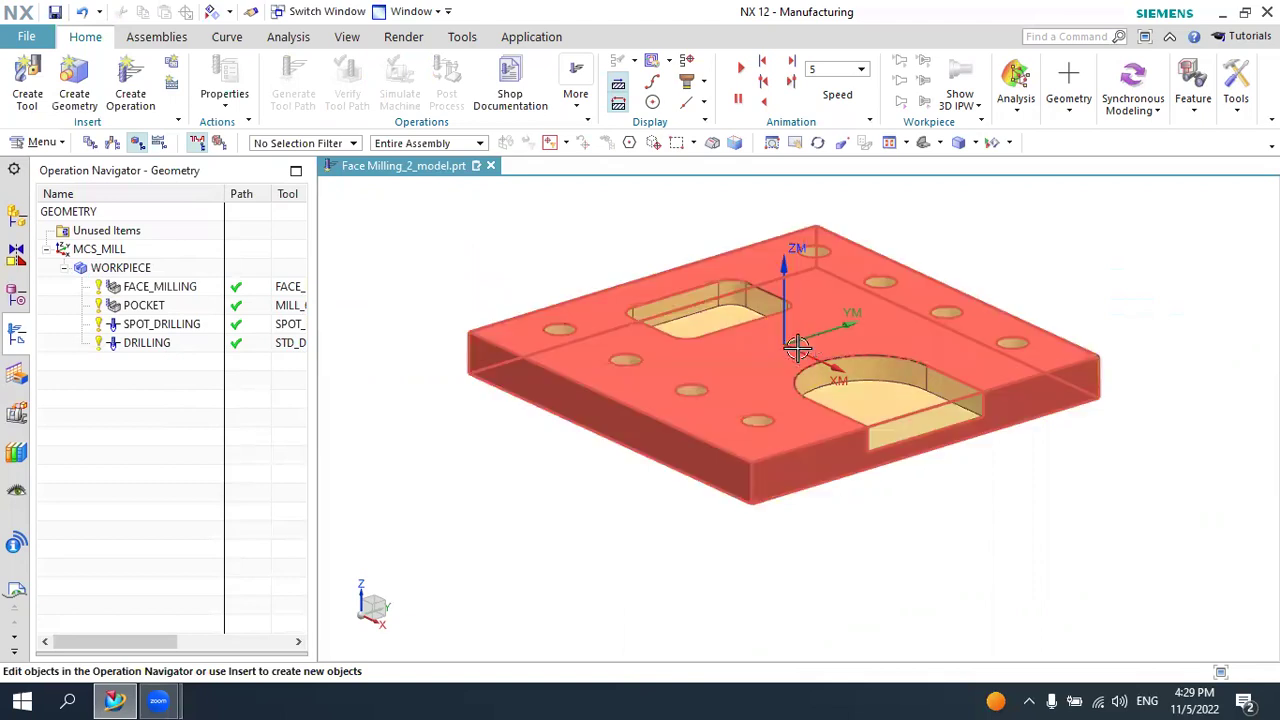
{"action": "left_click", "coordinate": [115, 250]}
{"action": "double_click", "coordinate": [112, 248]}
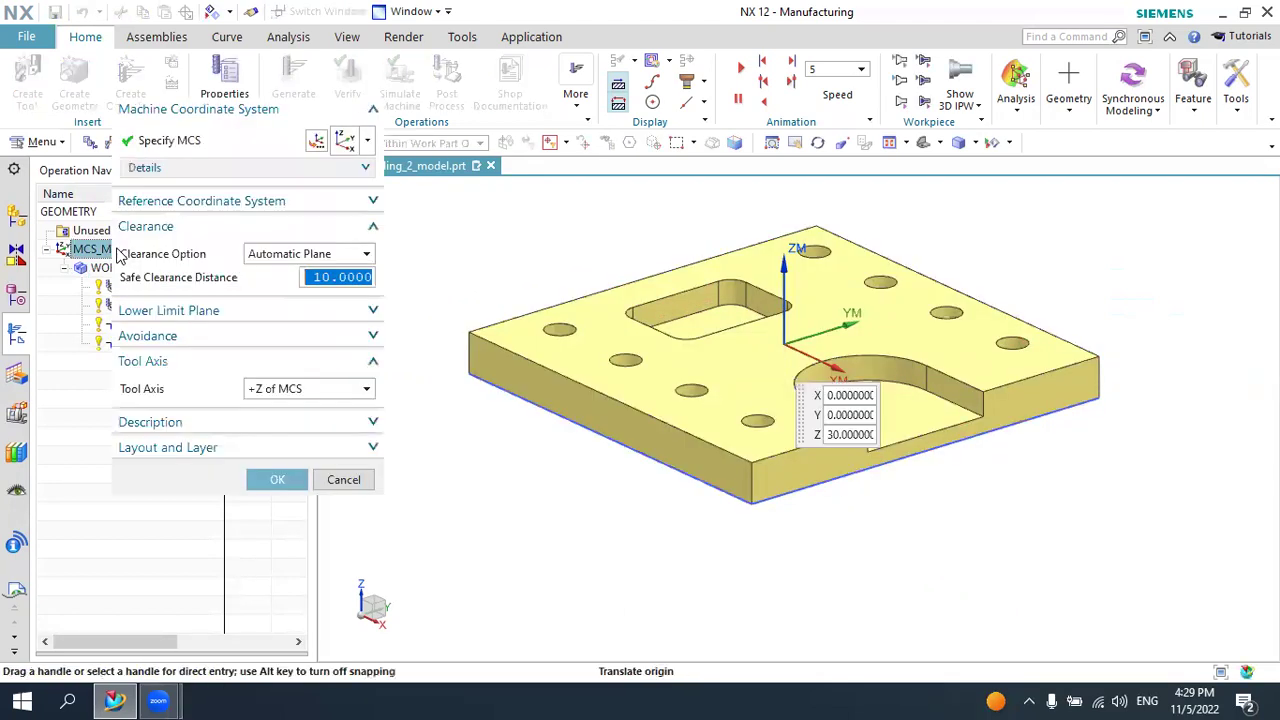
{"action": "mouse_move", "coordinate": [1062, 510]}
{"action": "middle_mouse_down"}
{"action": "mouse_move", "coordinate": [1071, 491]}
{"action": "mouse_move", "coordinate": [1050, 492]}
{"action": "middle_mouse_up"}
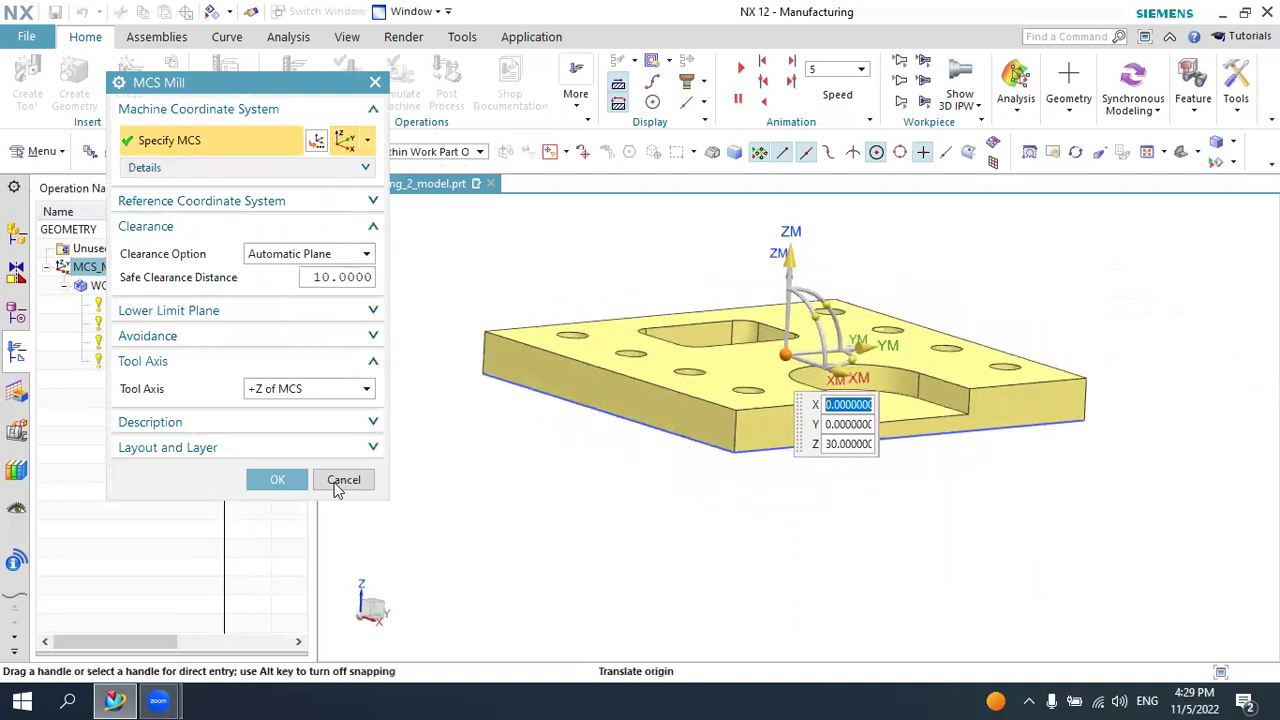
{"action": "left_click", "coordinate": [279, 481]}
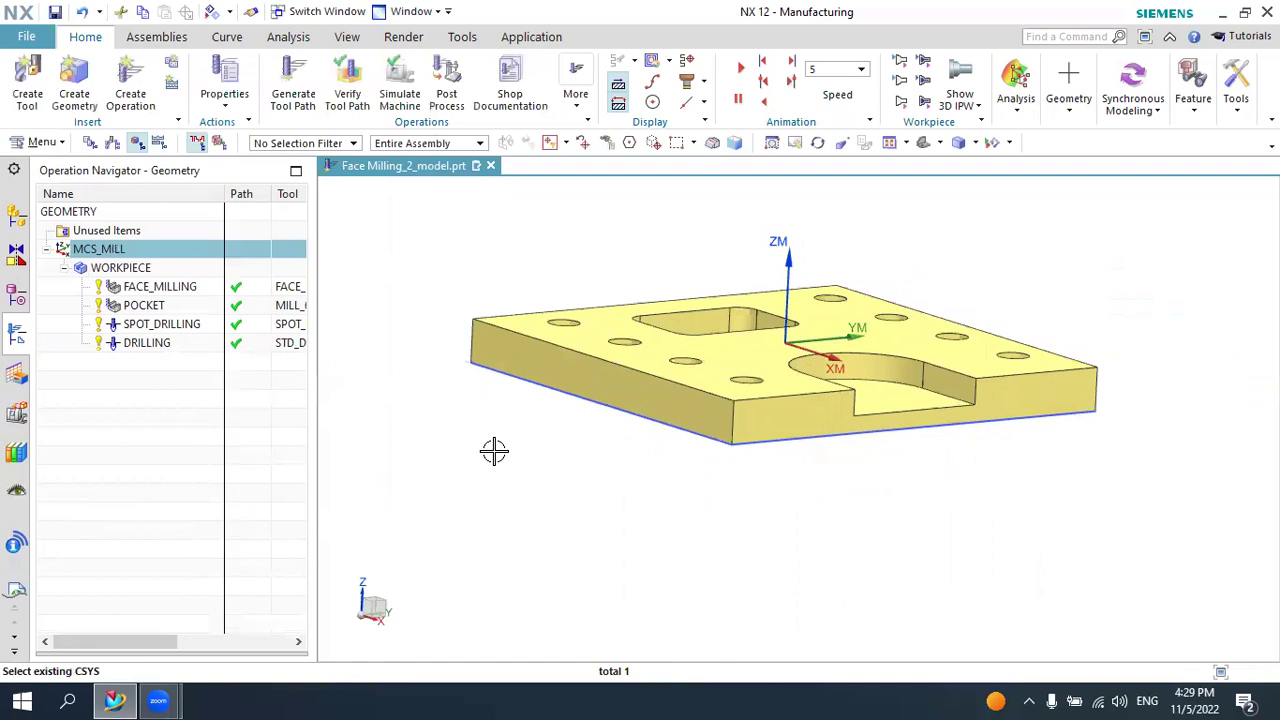
{"action": "middle_click_drag", "start_coordinate": [524, 445], "coordinate": [571, 457]}
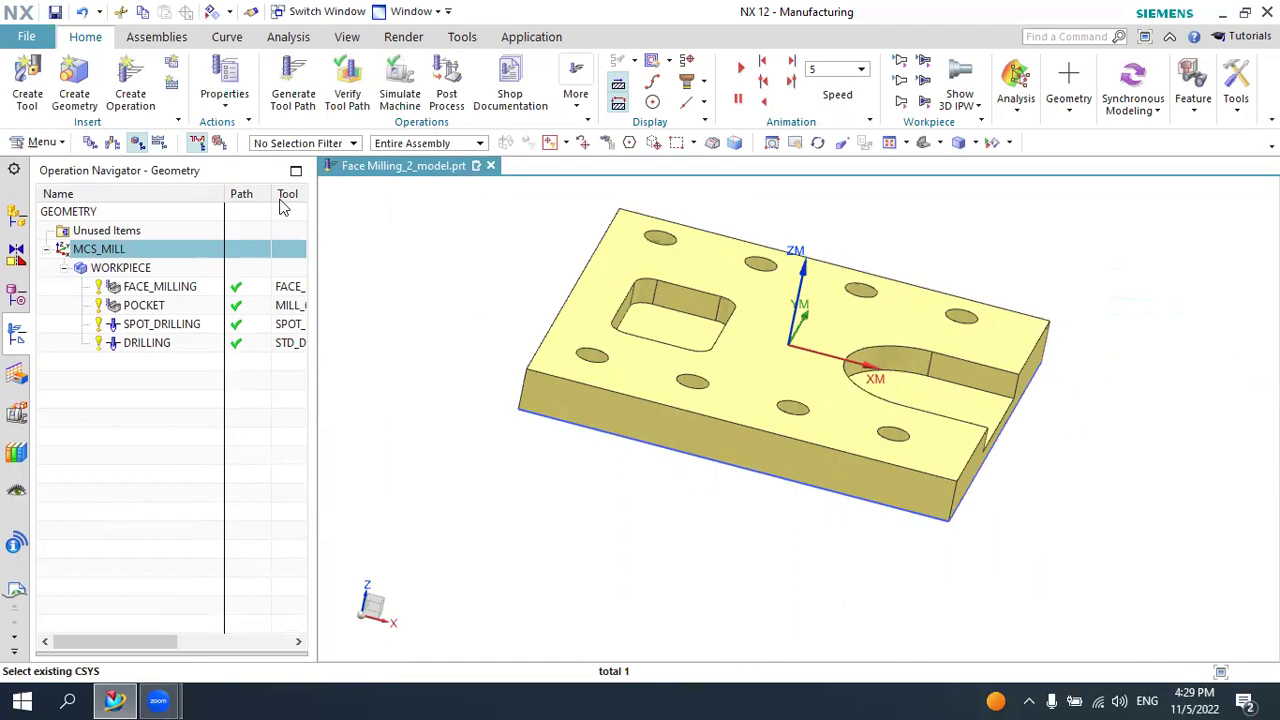
Create a mill_planar MILL end mill tool named MILL_D10
{"action": "left_click", "coordinate": [33, 75]}
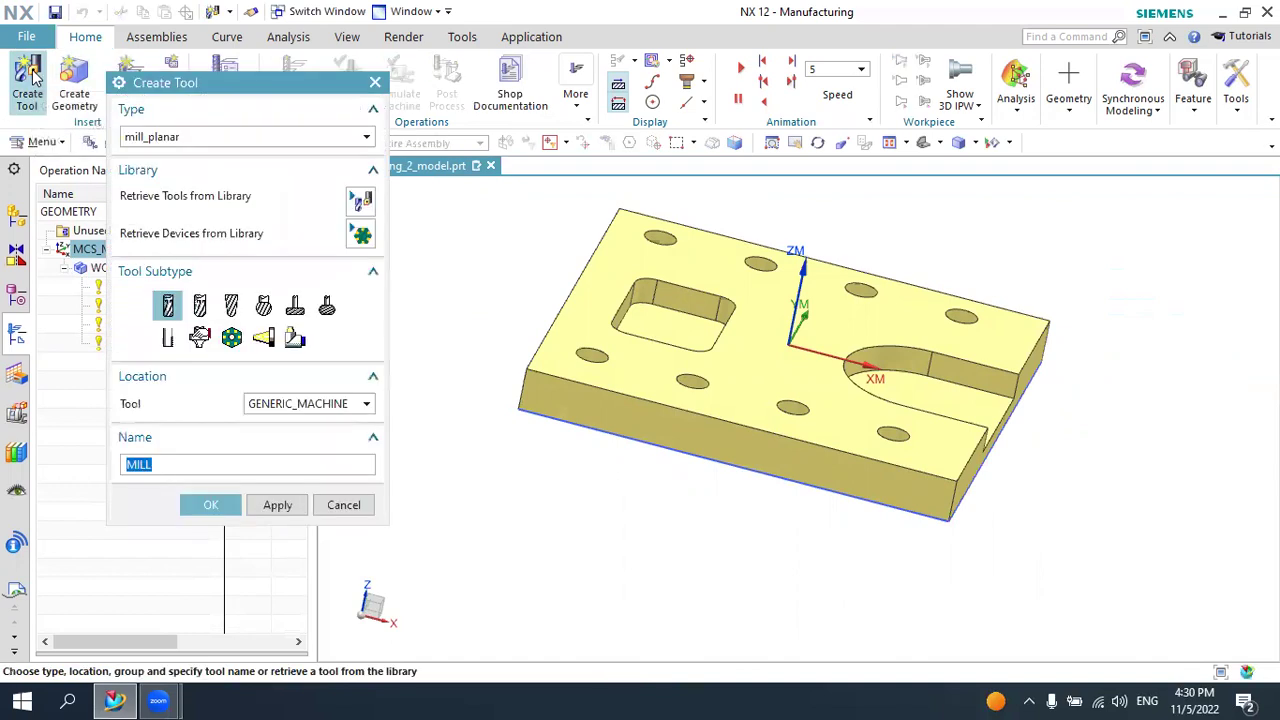
{"action": "left_click", "coordinate": [170, 140]}
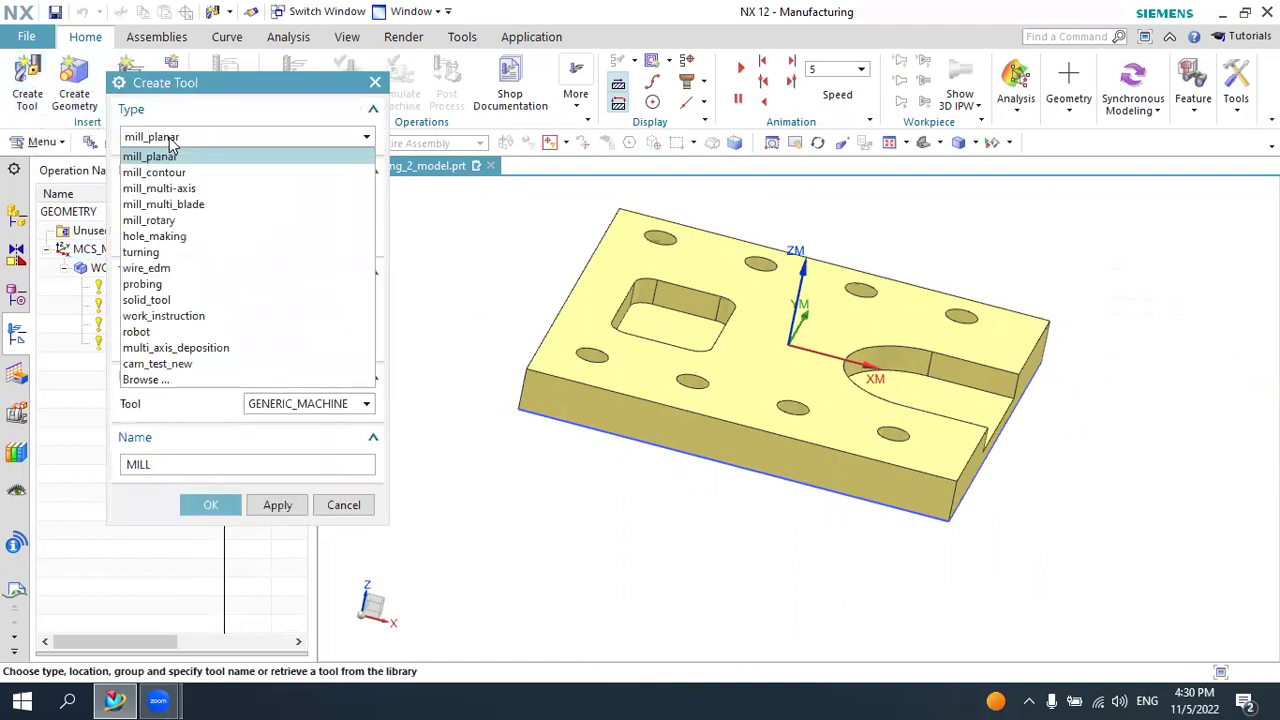
{"action": "left_click", "coordinate": [170, 155]}
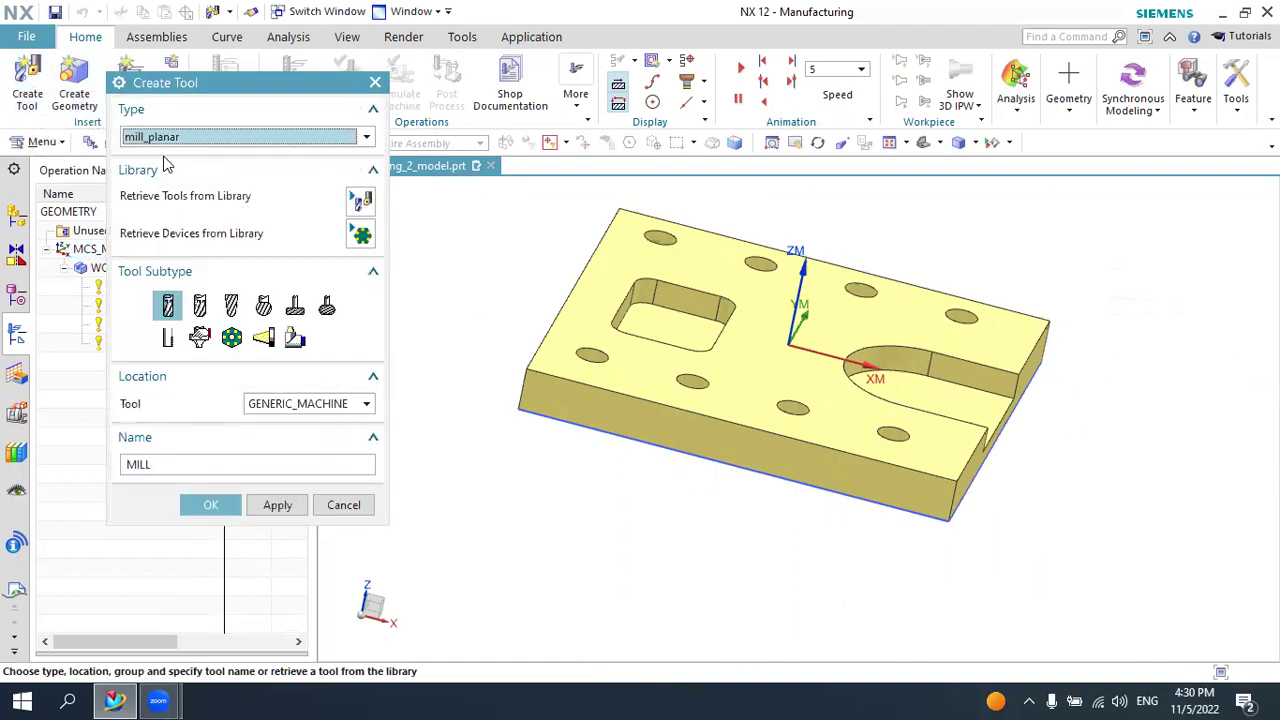
{"action": "left_click", "coordinate": [168, 310]}
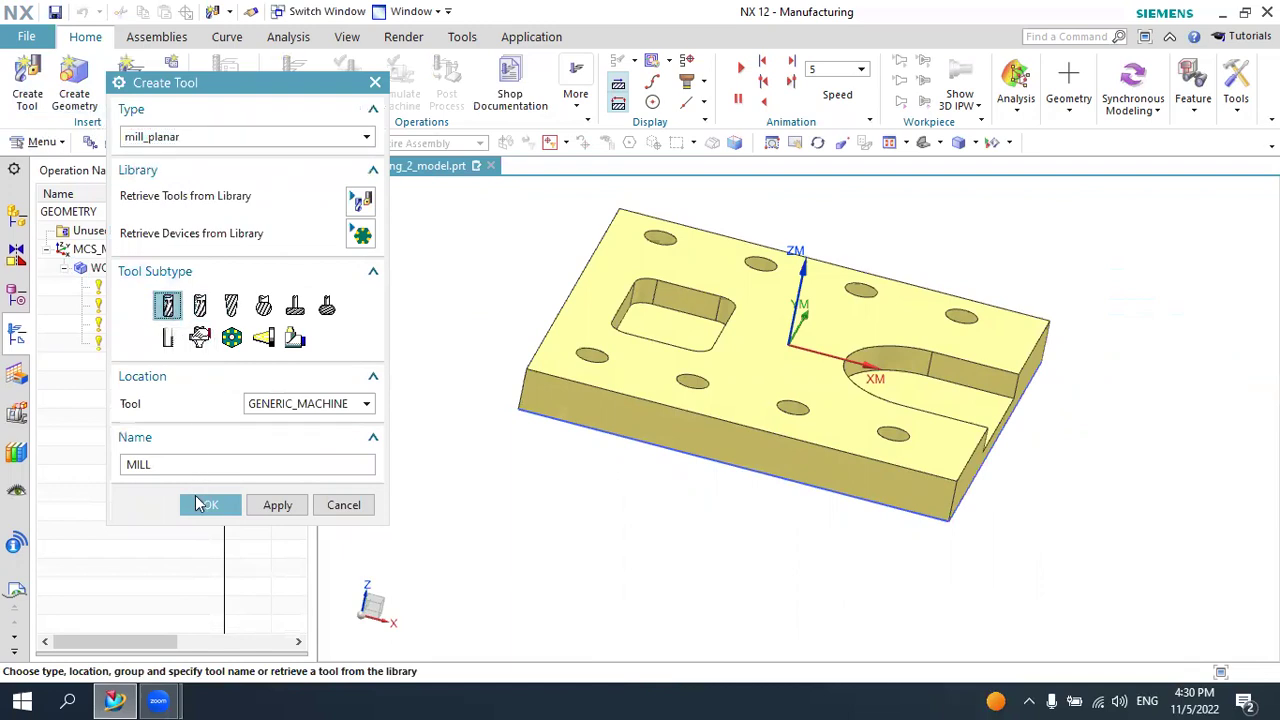
{"action": "left_click", "coordinate": [170, 463]}
{"action": "type", "text": "_D10"}
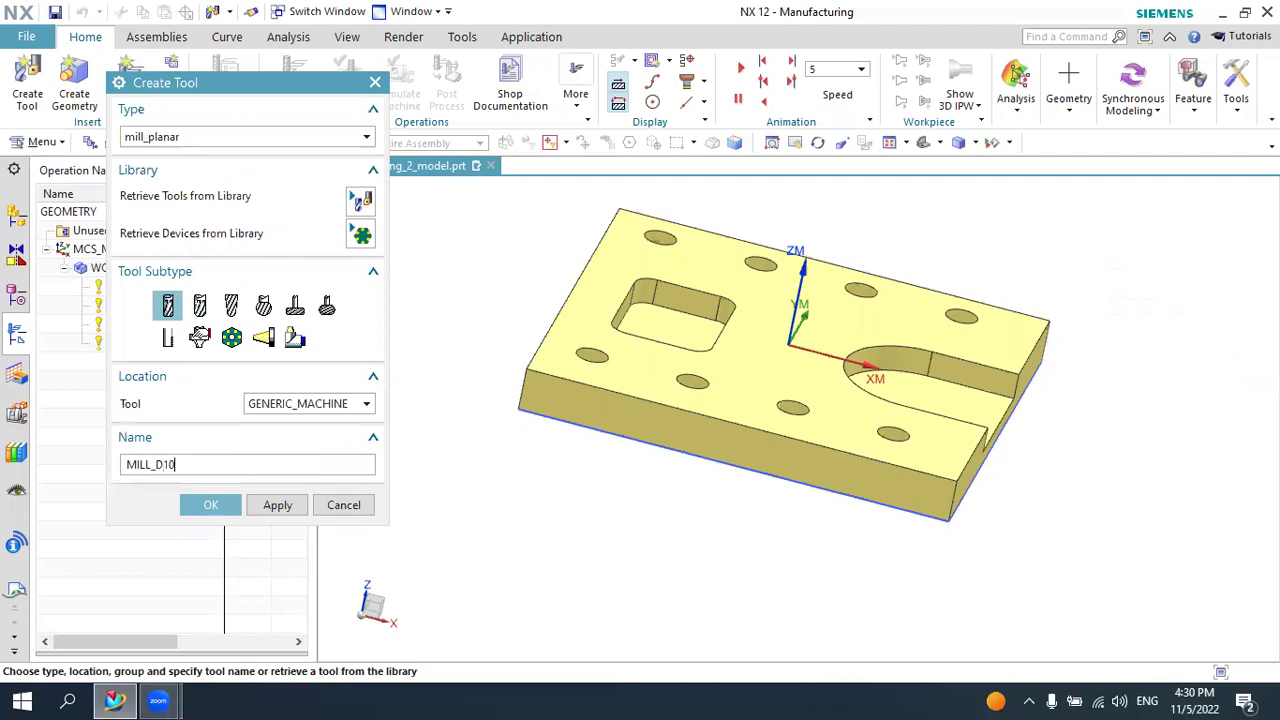
{"action": "left_click", "coordinate": [201, 504]}
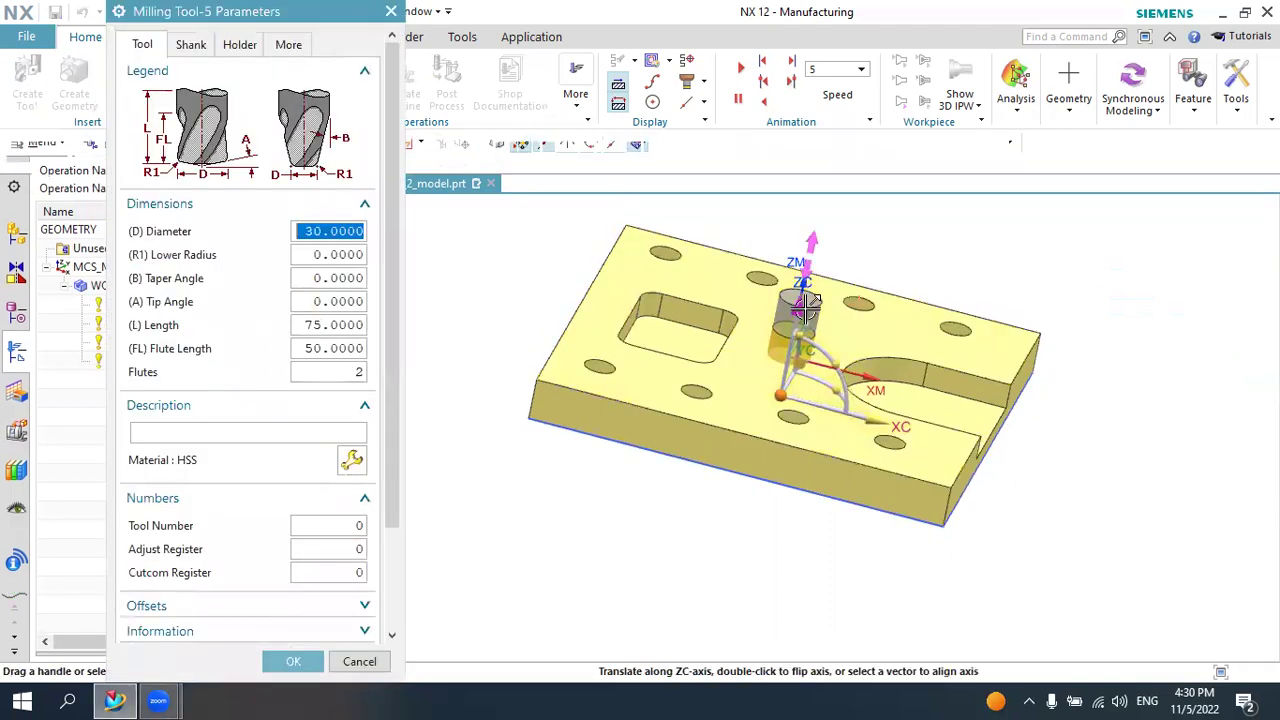
Set the milling tool length to 100
{"action": "middle_click_drag", "start_coordinate": [757, 326], "coordinate": [855, 247]}
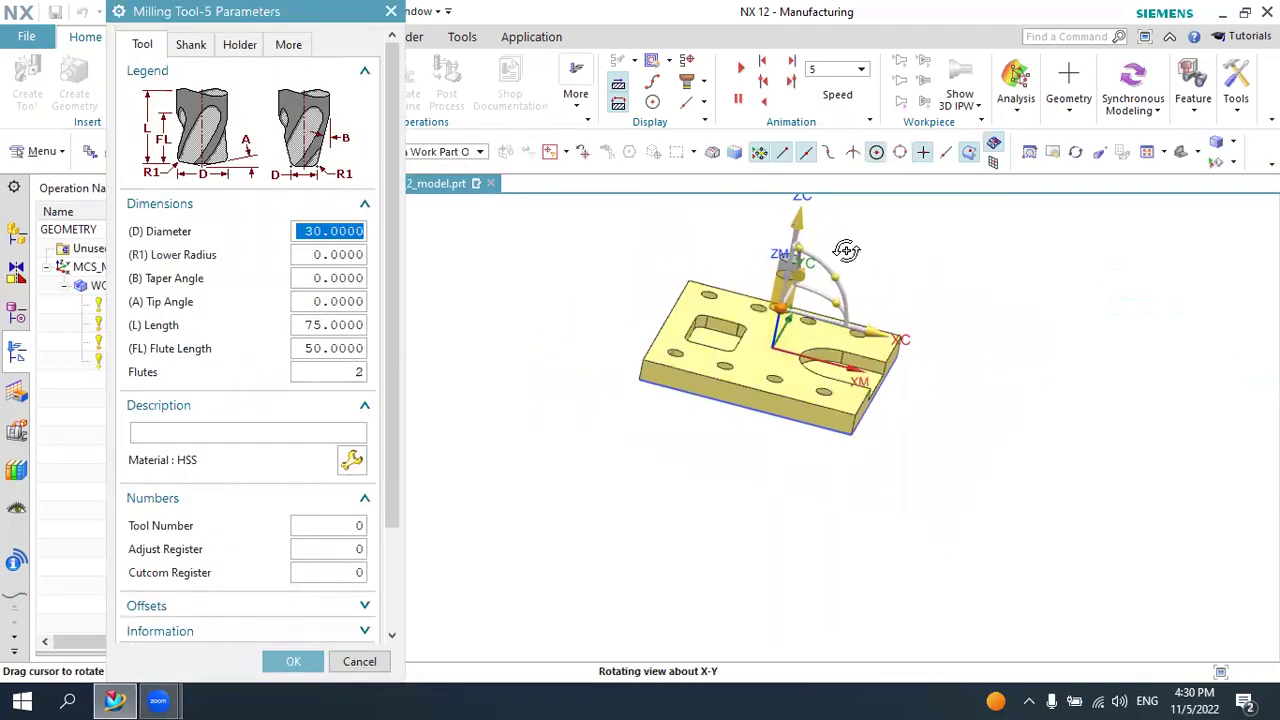
{"action": "scroll", "coordinate": [814, 251], "scroll_direction": "up", "scroll_amount": 5}
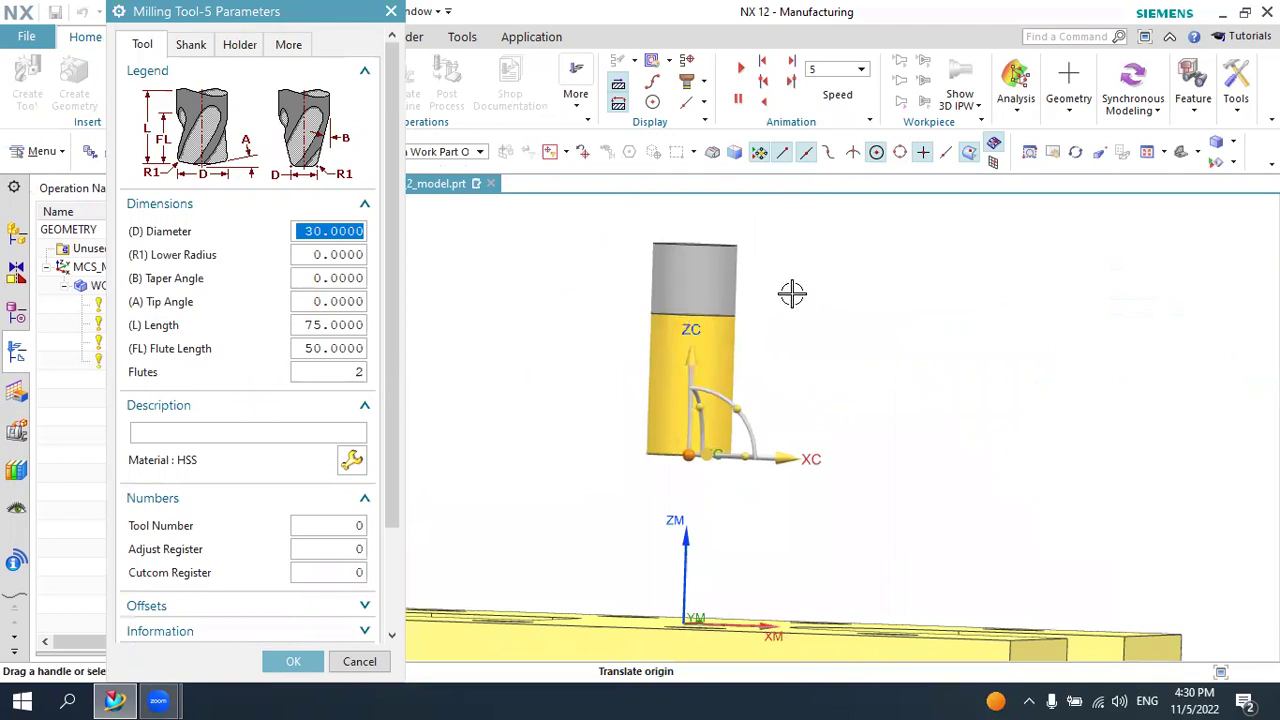
{"action": "left_click", "coordinate": [333, 254]}
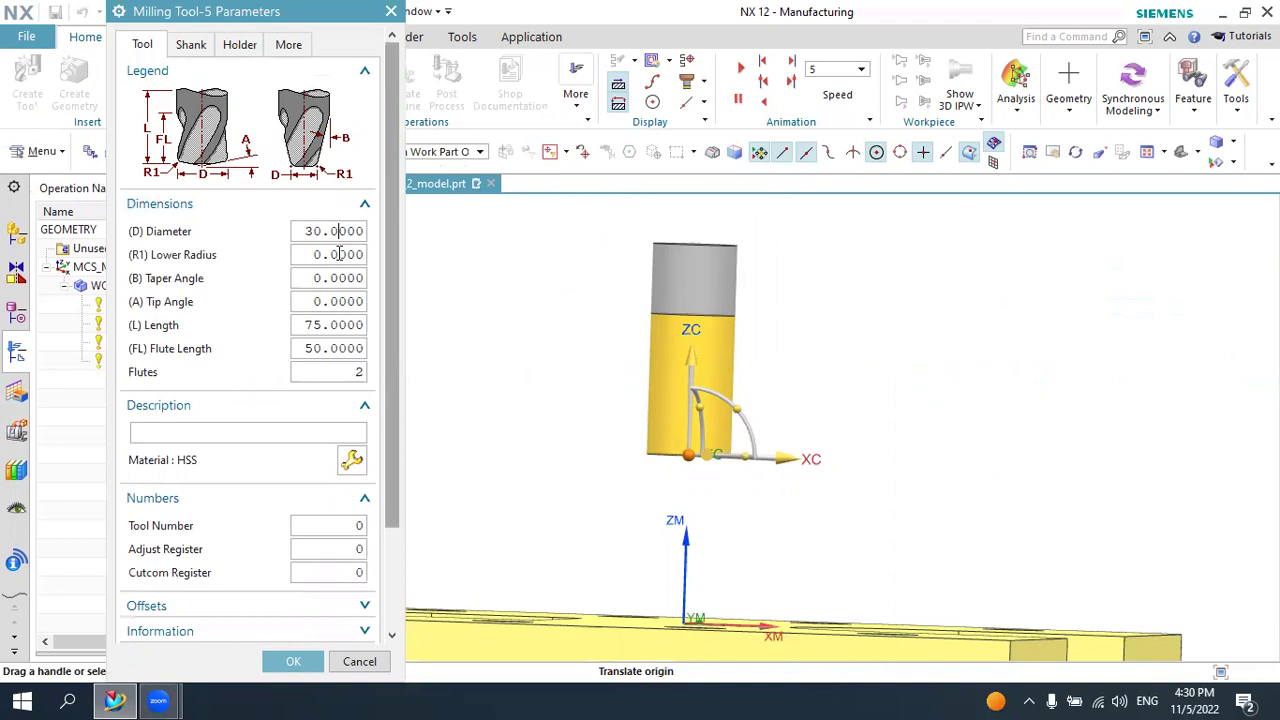
{"action": "double_click", "coordinate": [335, 325]}
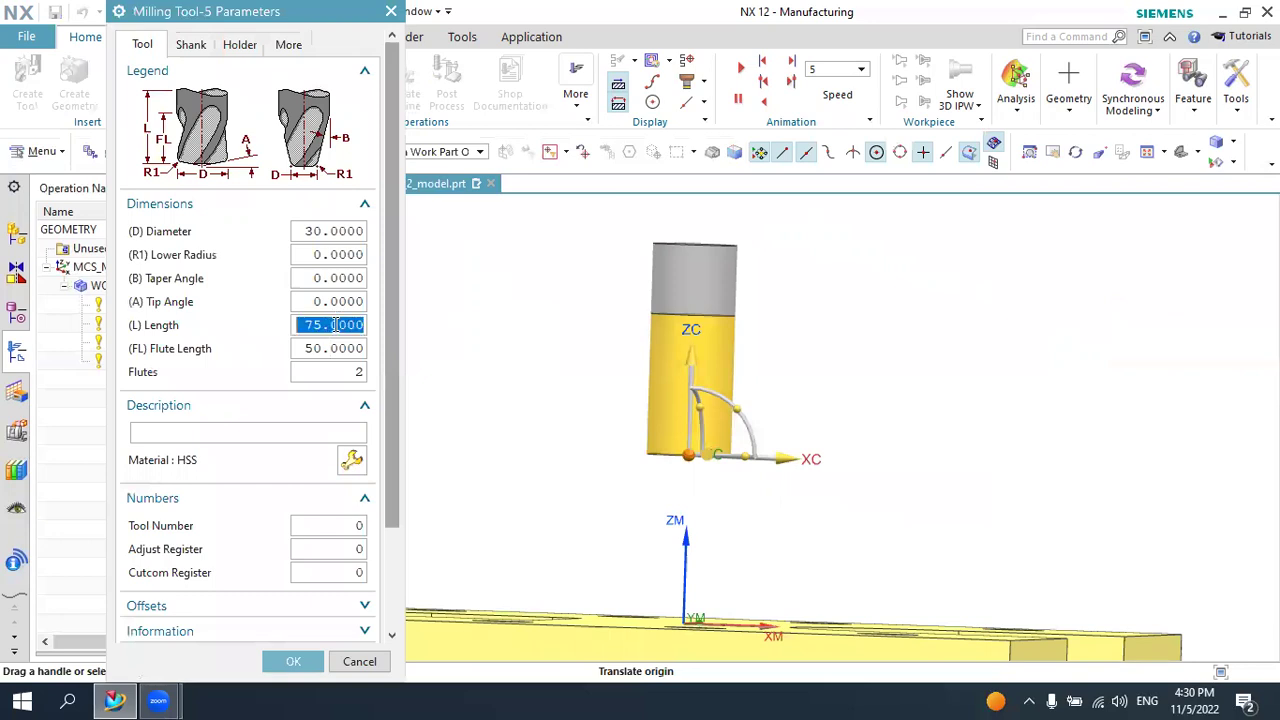
{"action": "type", "text": "1"}
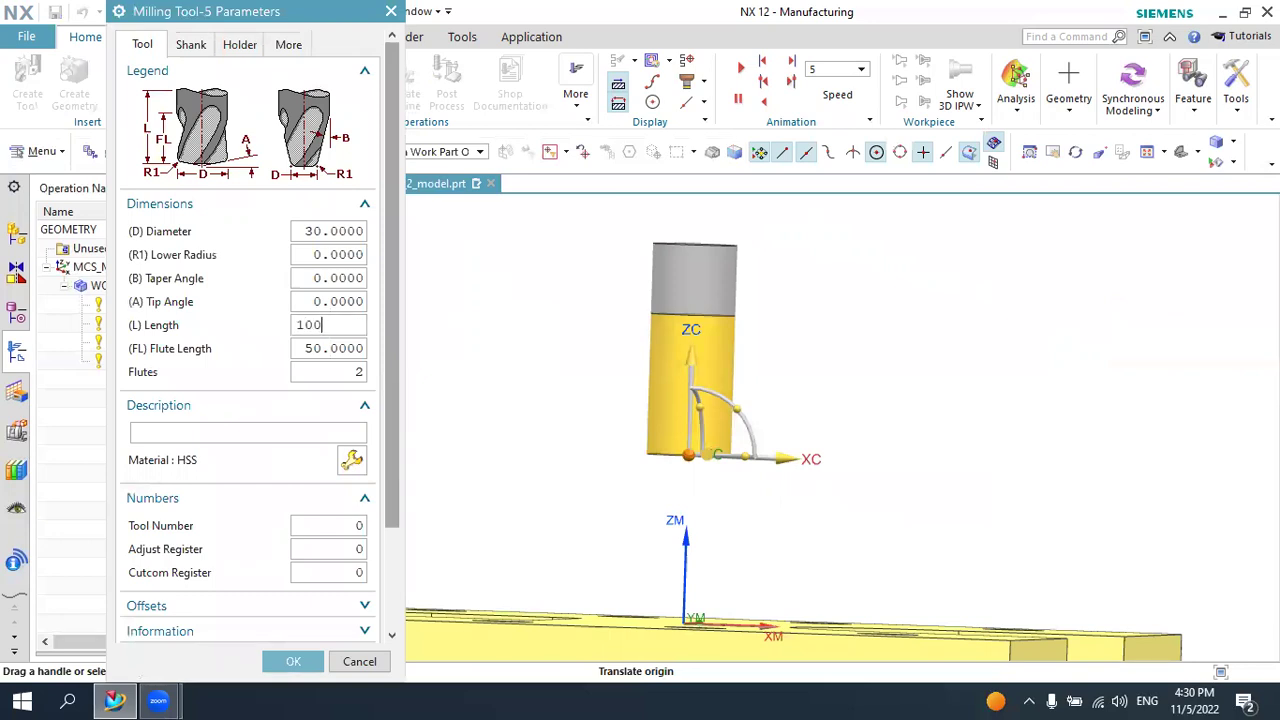
{"action": "key", "text": "Return"}
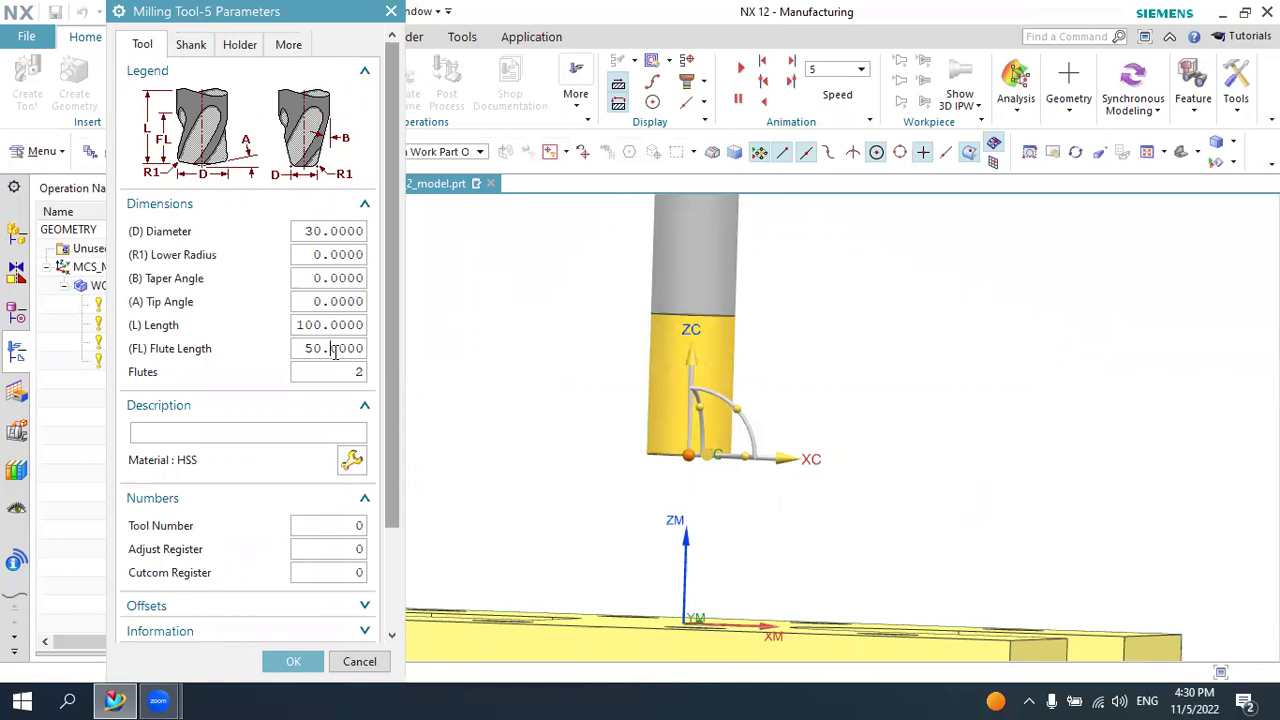
Set the flute length to 70 and turn the view to trimetric
{"action": "double_click", "coordinate": [335, 348]}
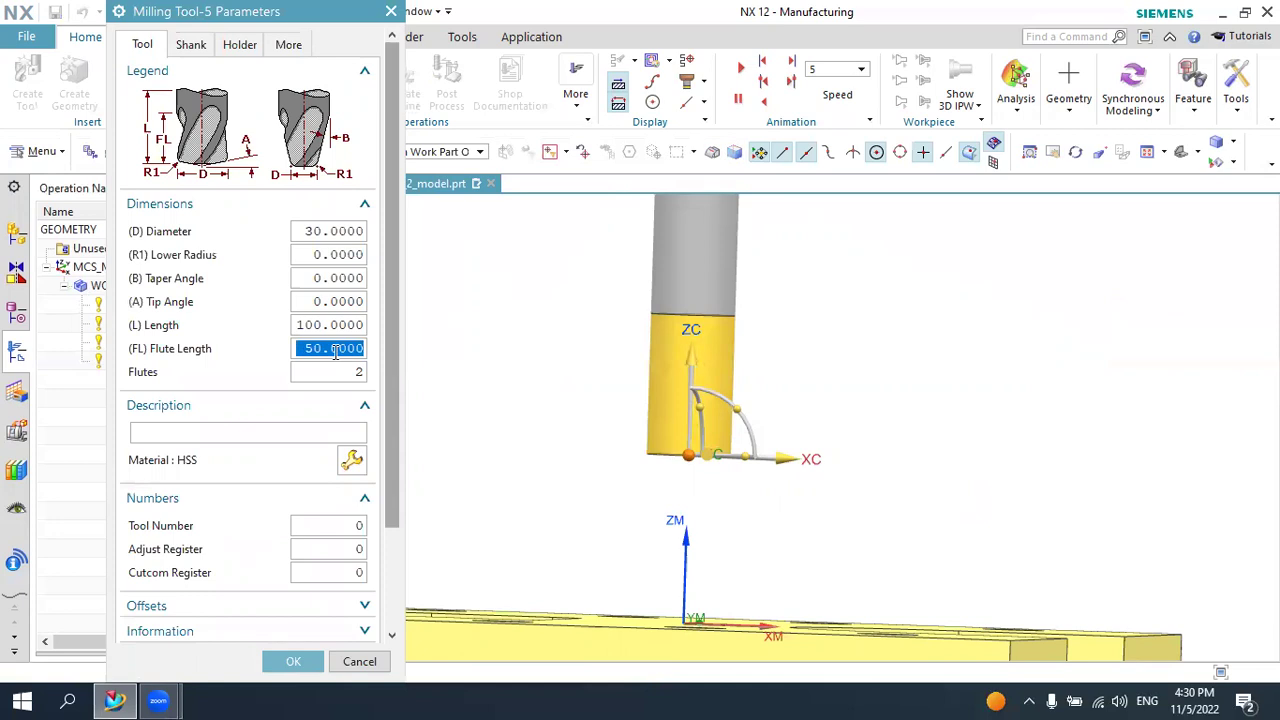
{"action": "type", "text": "70"}
{"action": "key", "text": "Return"}
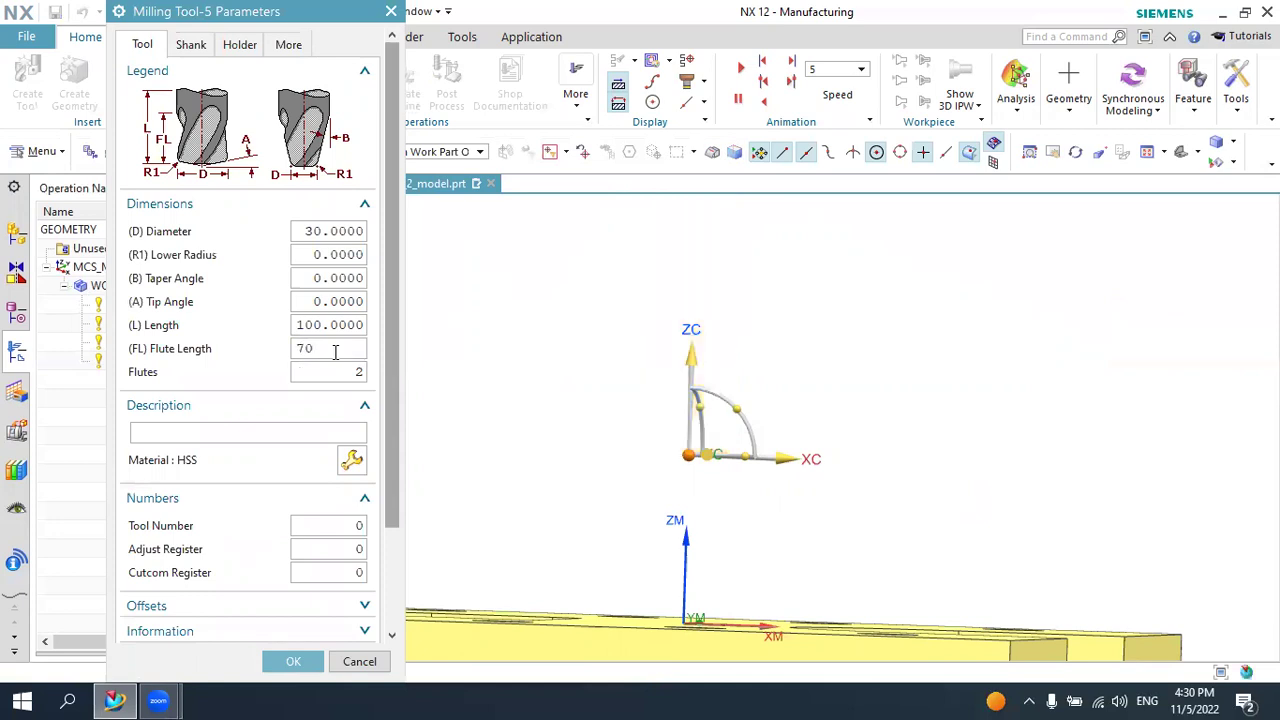
{"action": "scroll", "coordinate": [650, 350], "scroll_direction": "down", "scroll_amount": 4}
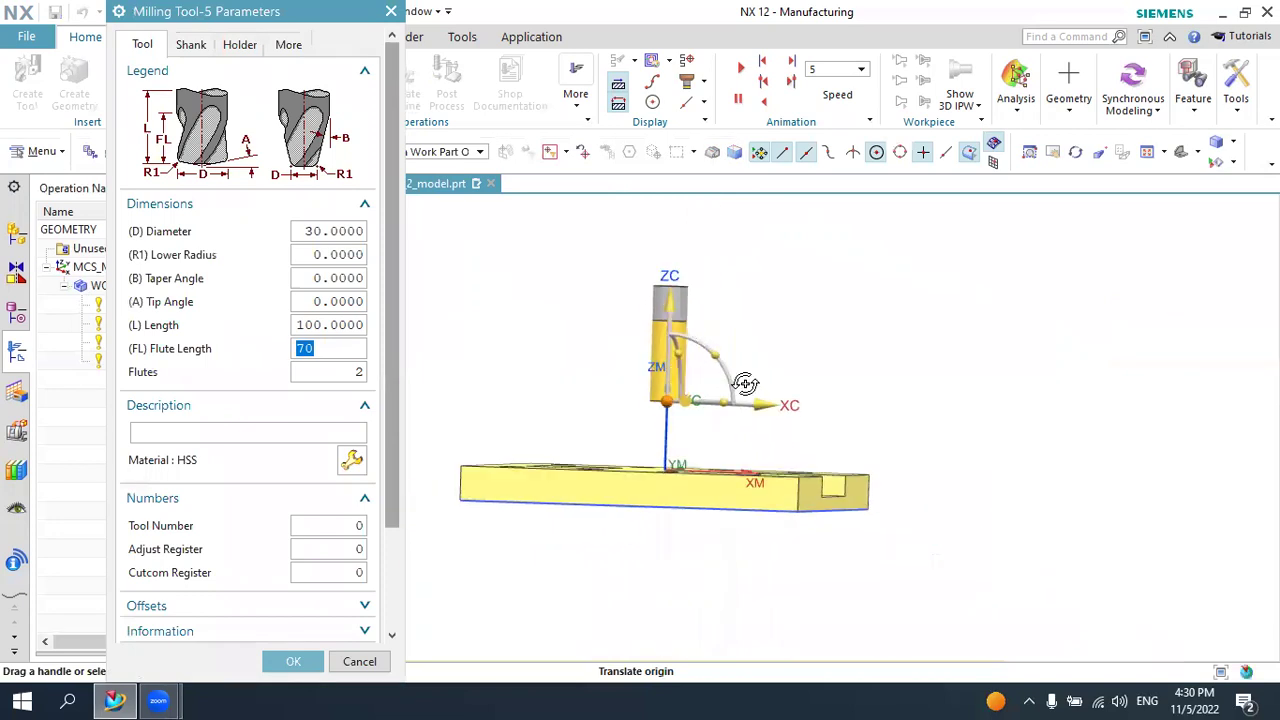
{"action": "key", "text": "Home"}
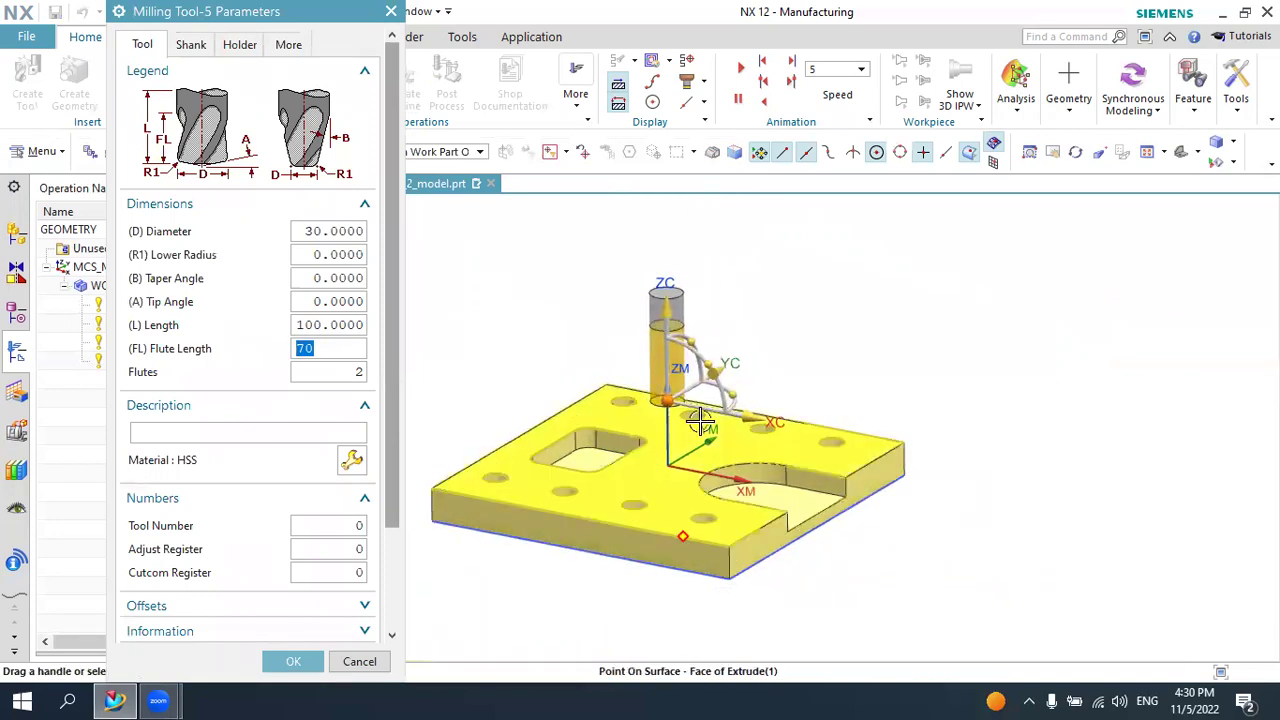
{"action": "left_click", "coordinate": [340, 344]}
{"action": "left_click", "coordinate": [336, 325]}
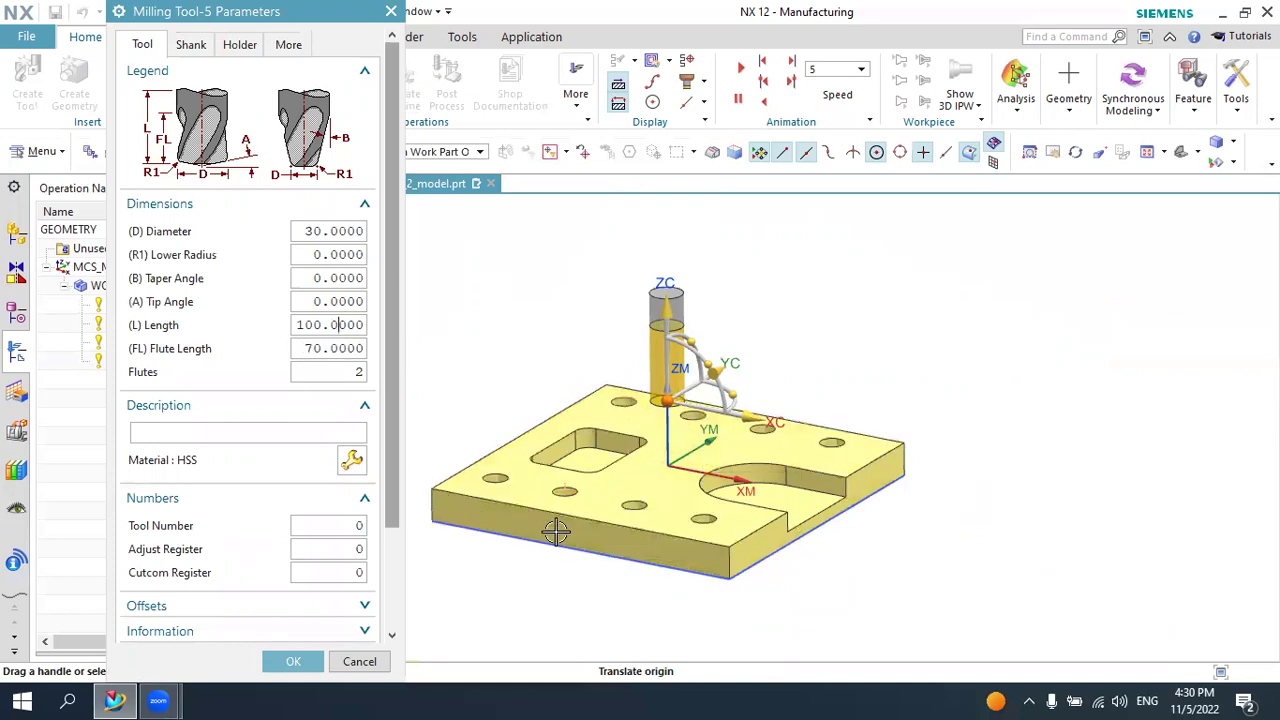
{"action": "scroll", "coordinate": [680, 310], "scroll_direction": "up", "scroll_amount": 3}
{"action": "scroll", "coordinate": [688, 330], "scroll_direction": "down", "scroll_amount": 2}
{"action": "scroll", "coordinate": [696, 345], "scroll_direction": "up", "scroll_amount": 2}
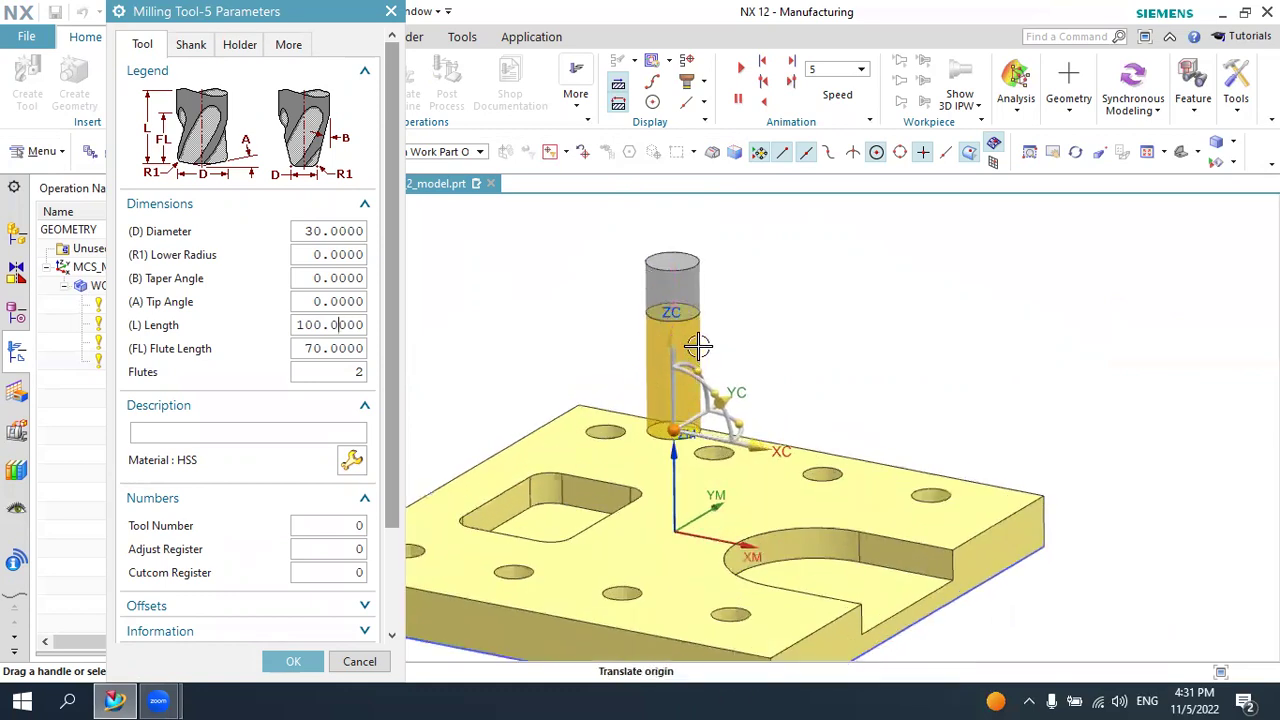
{"action": "scroll", "coordinate": [700, 345], "scroll_direction": "down", "scroll_amount": 2}
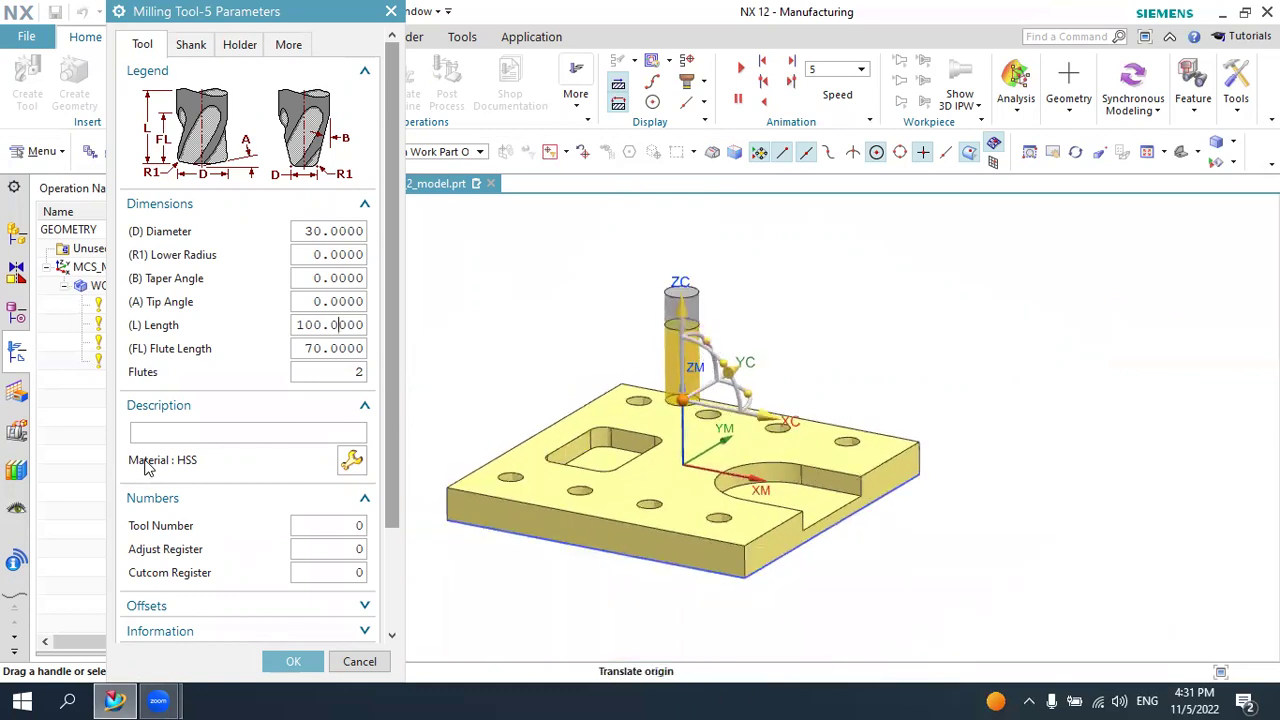
Assign the HSS material TMC0_00001 from the library to the tool
{"action": "left_click", "coordinate": [351, 460]}
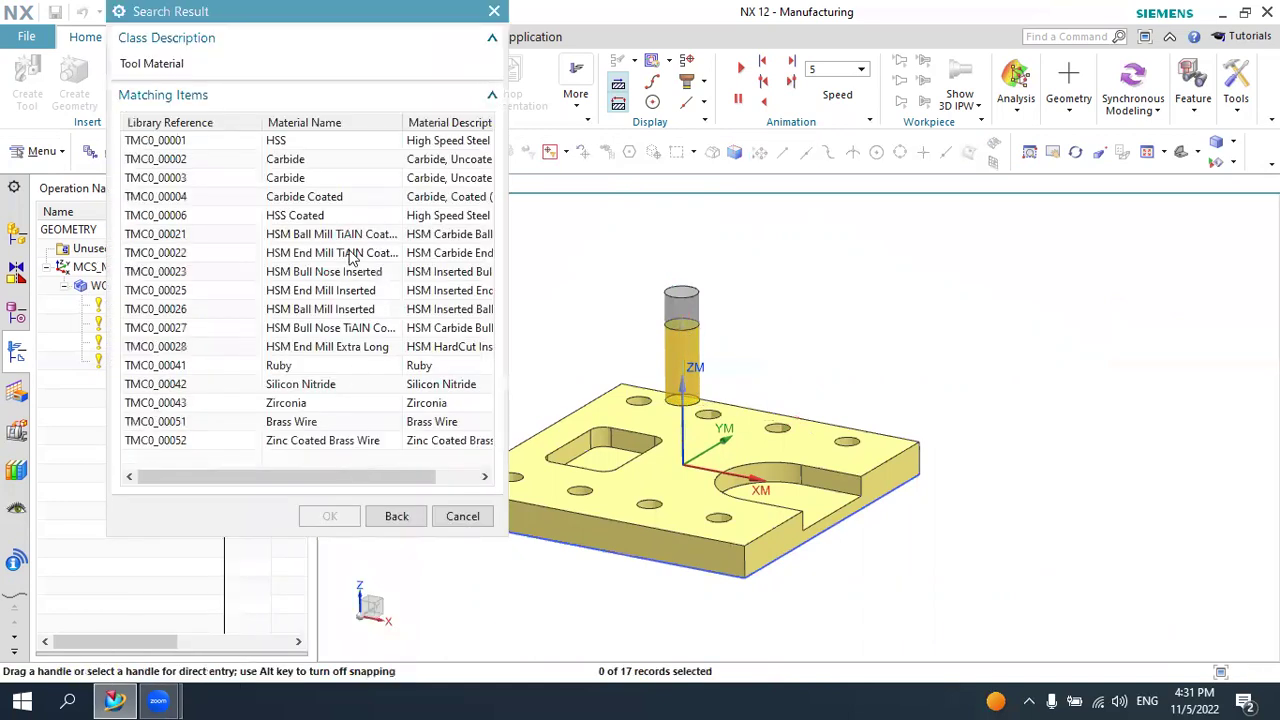
{"action": "left_click", "coordinate": [286, 143]}
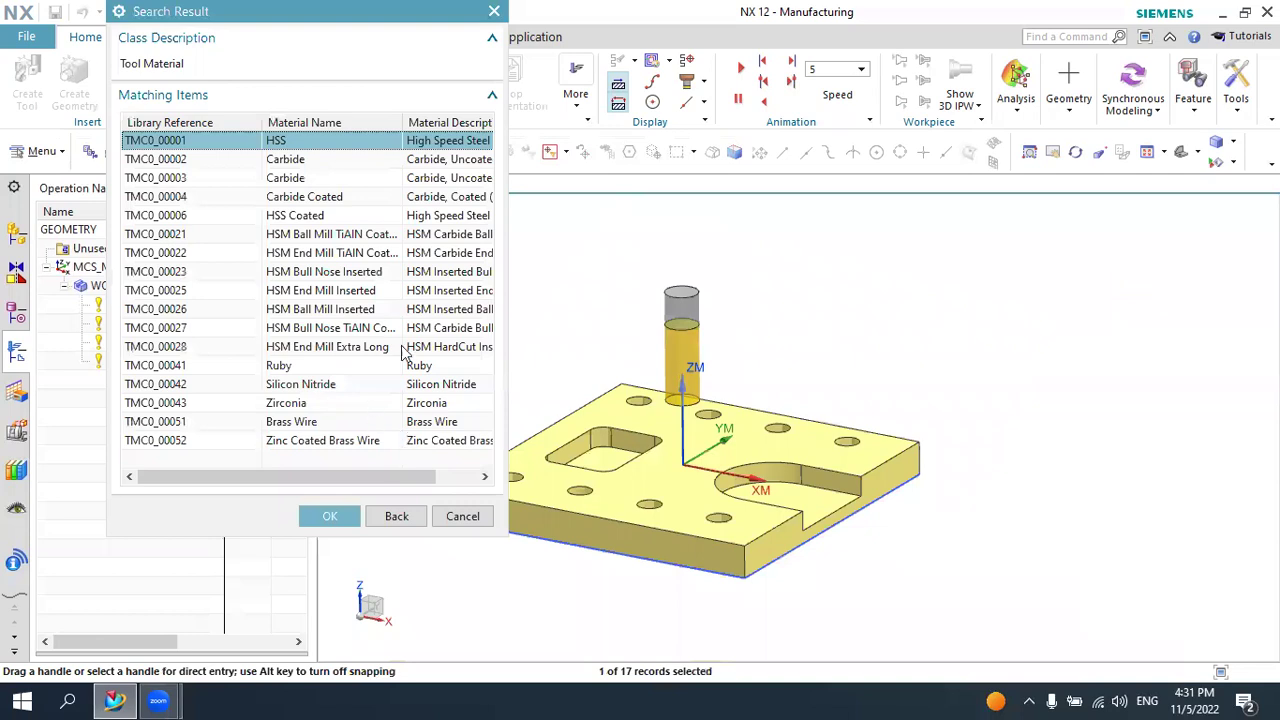
{"action": "left_click", "coordinate": [467, 517]}
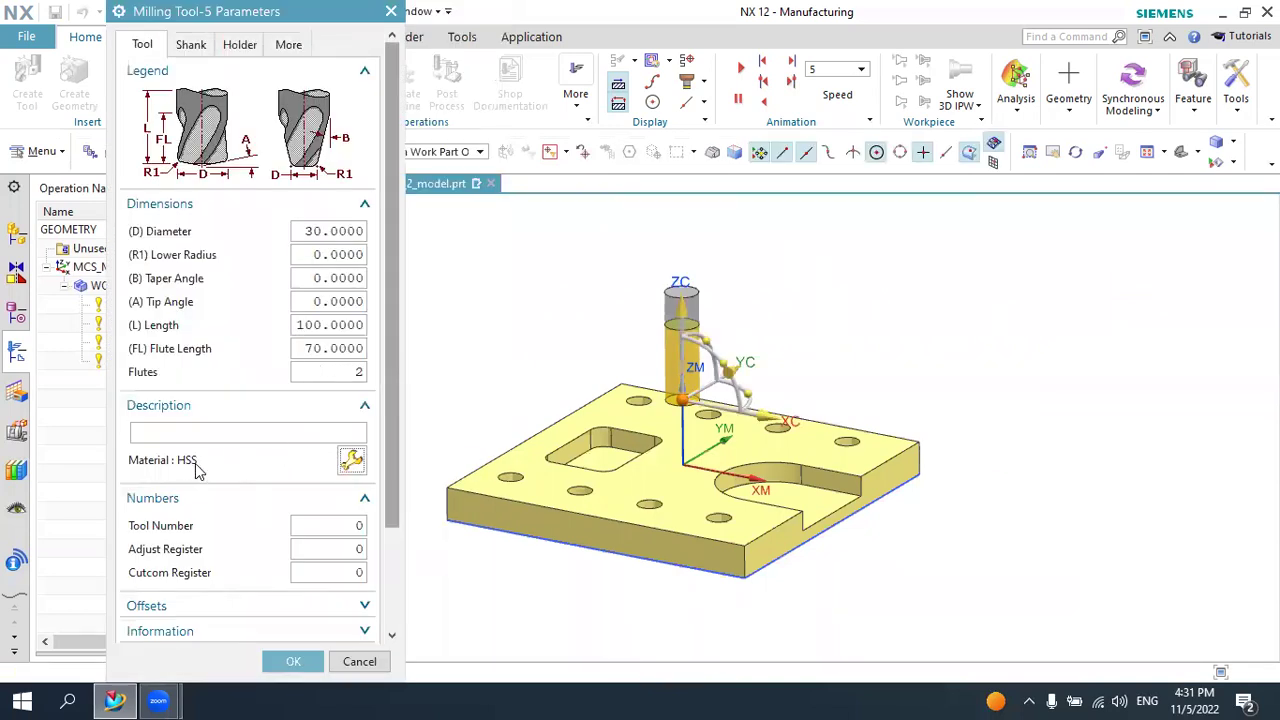
Set tool number 6 and accept the MILL_D10 parameters
{"action": "left_click", "coordinate": [355, 528]}
{"action": "type", "text": "6"}
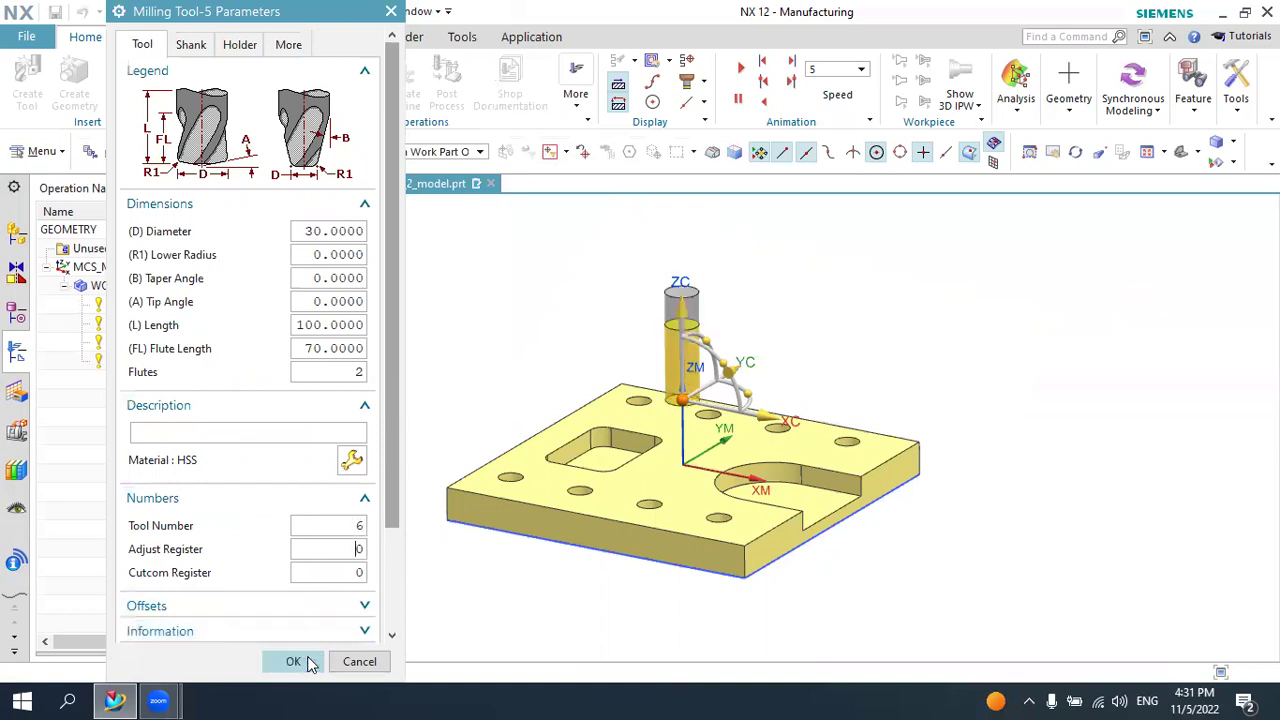
{"action": "left_click", "coordinate": [297, 660]}
{"action": "scroll", "coordinate": [640, 373], "scroll_direction": "up", "scroll_amount": 1}
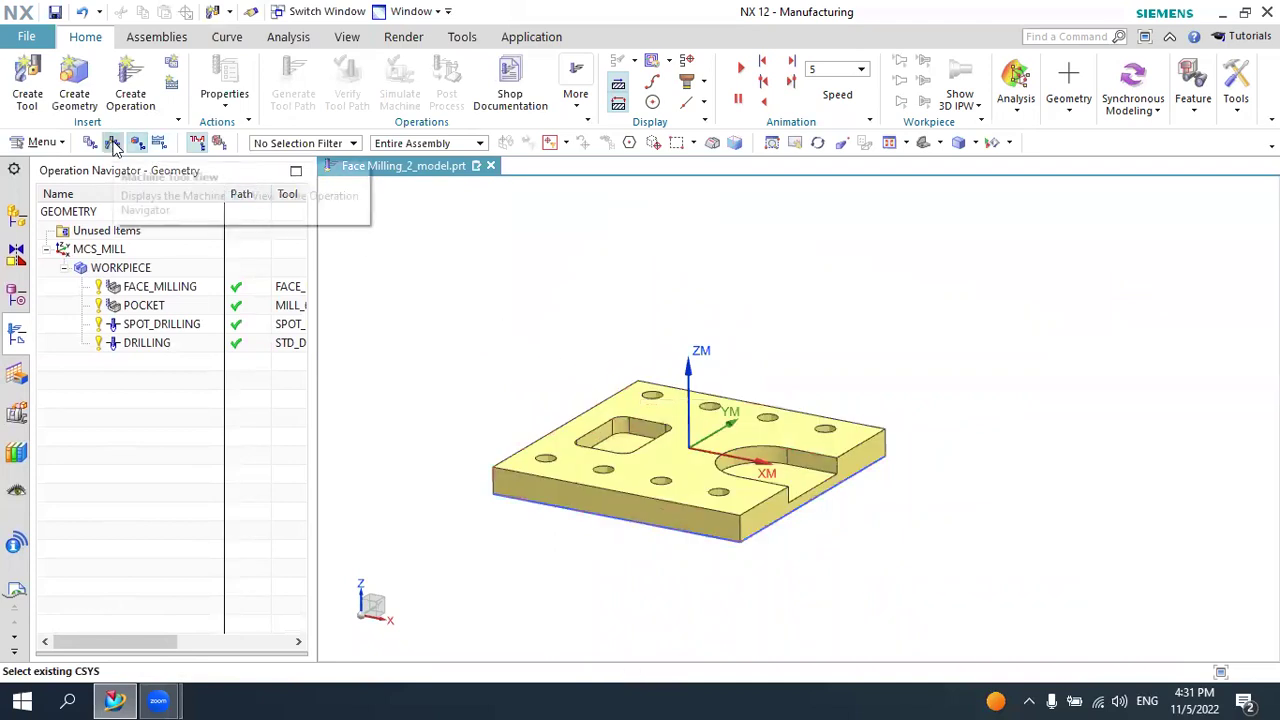
Select MILL_D10 in the Machine Tool View and start a new operation
{"action": "left_click", "coordinate": [115, 147]}
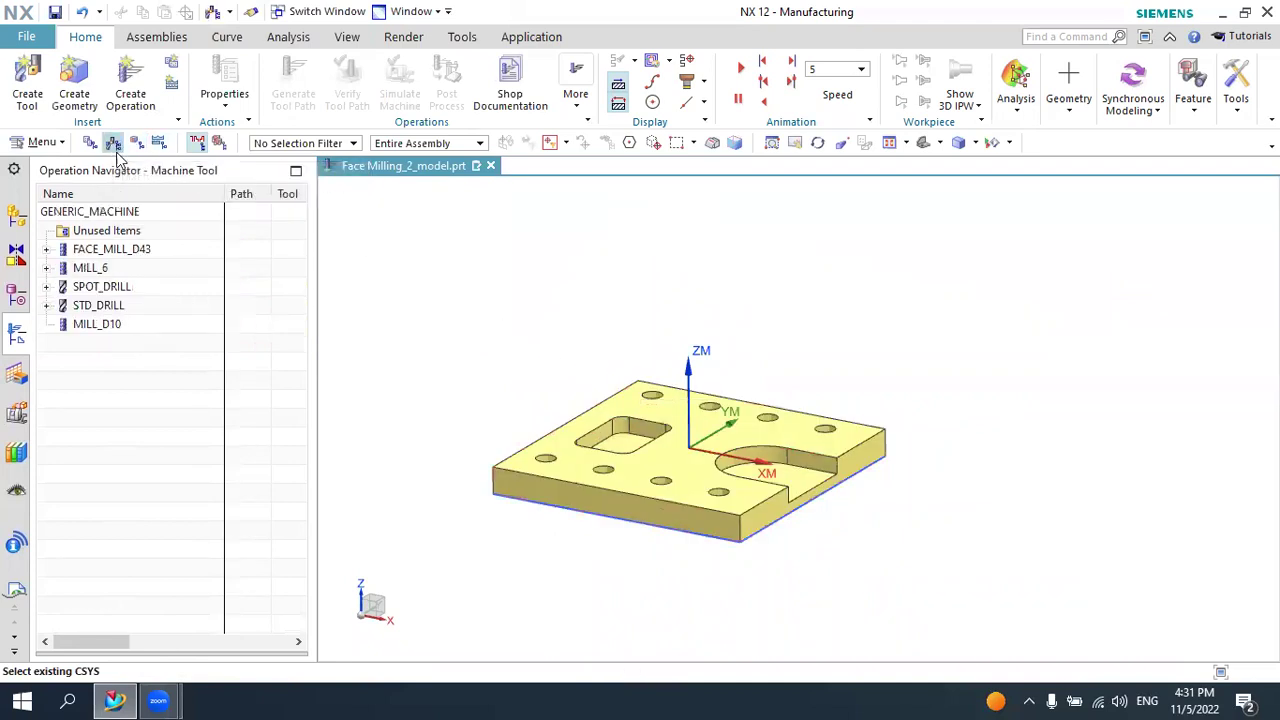
{"action": "left_click", "coordinate": [105, 328]}
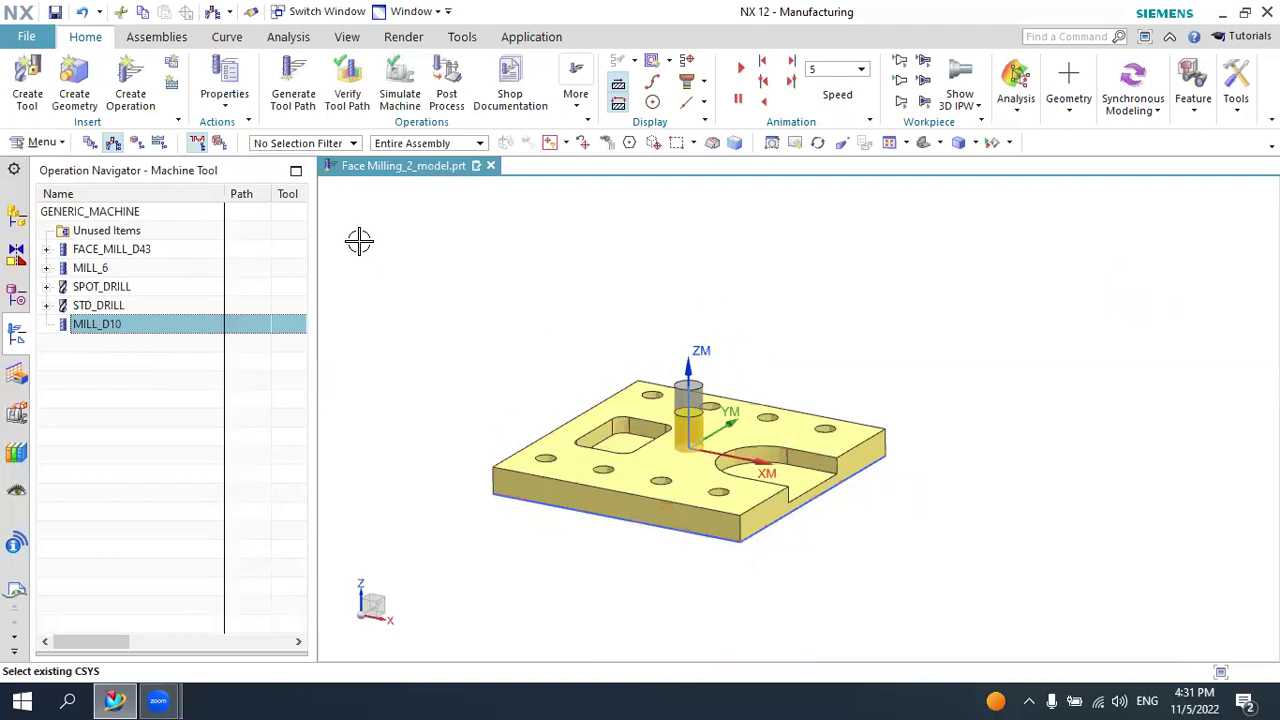
{"action": "left_click", "coordinate": [133, 75]}
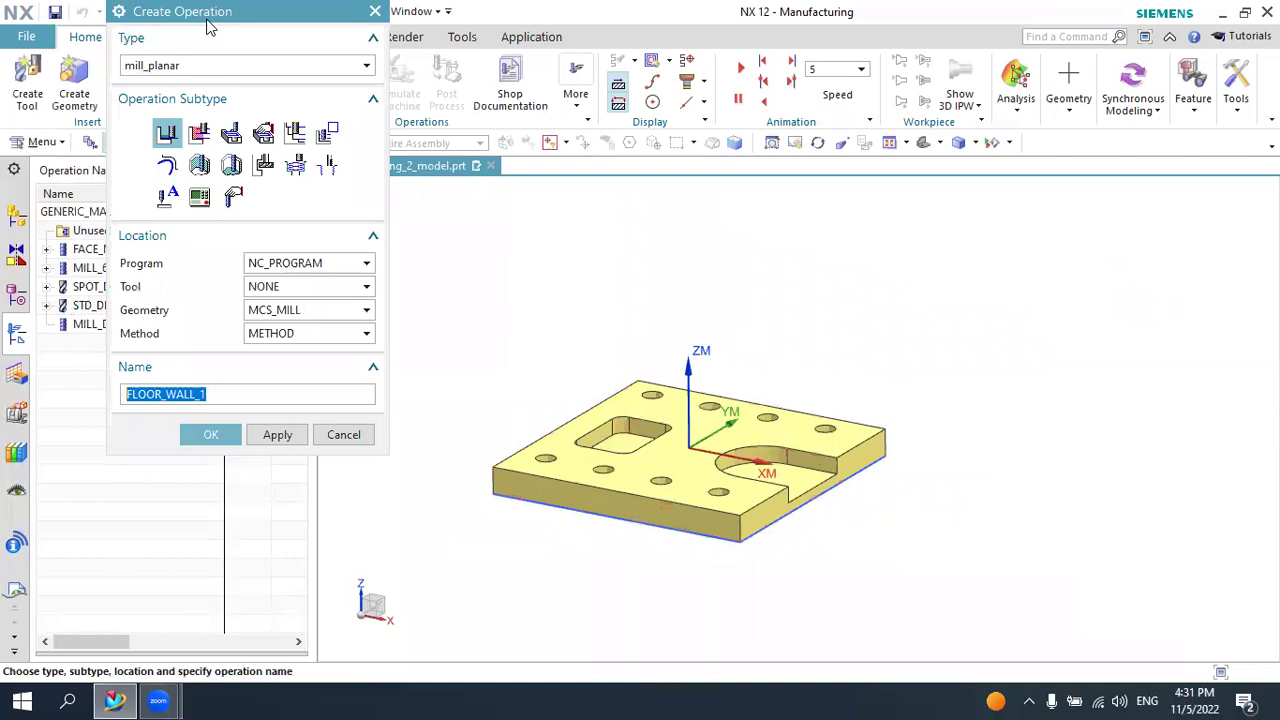
{"action": "left_click_drag", "start_coordinate": [207, 27], "coordinate": [203, 75]}
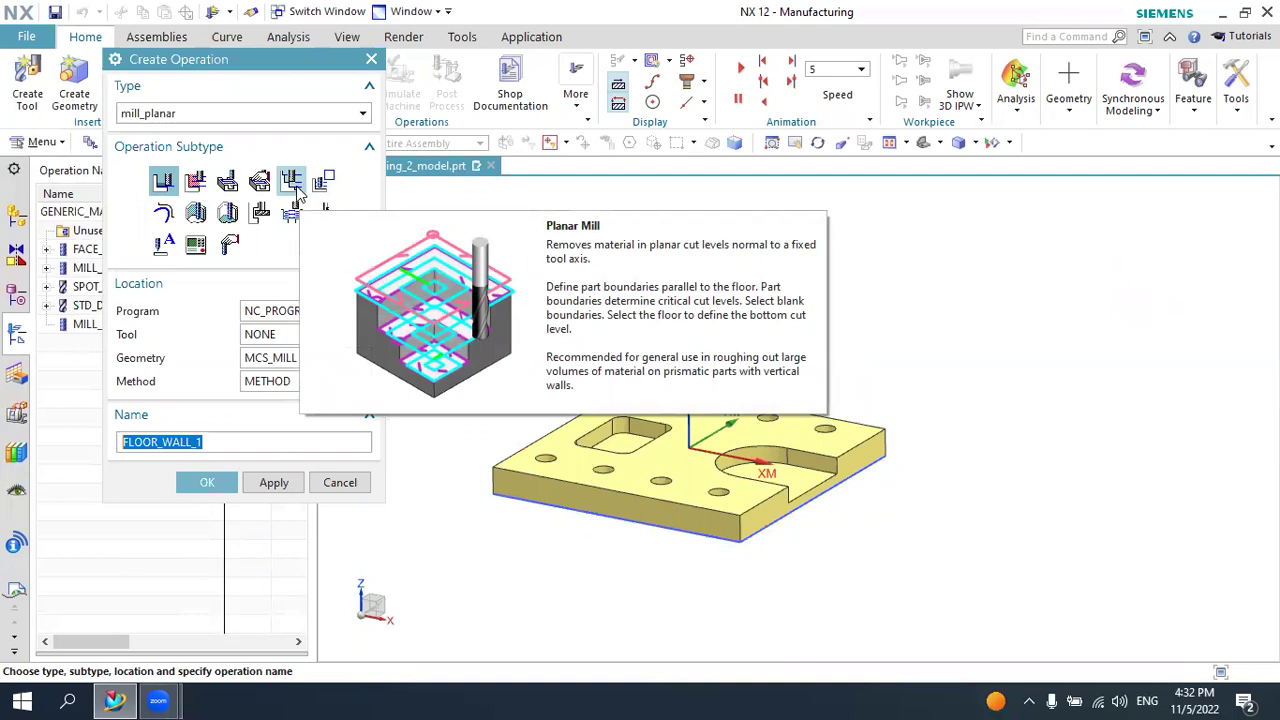
Choose the Planar Mill subtype for the mill_planar operation
{"action": "left_click", "coordinate": [294, 186]}
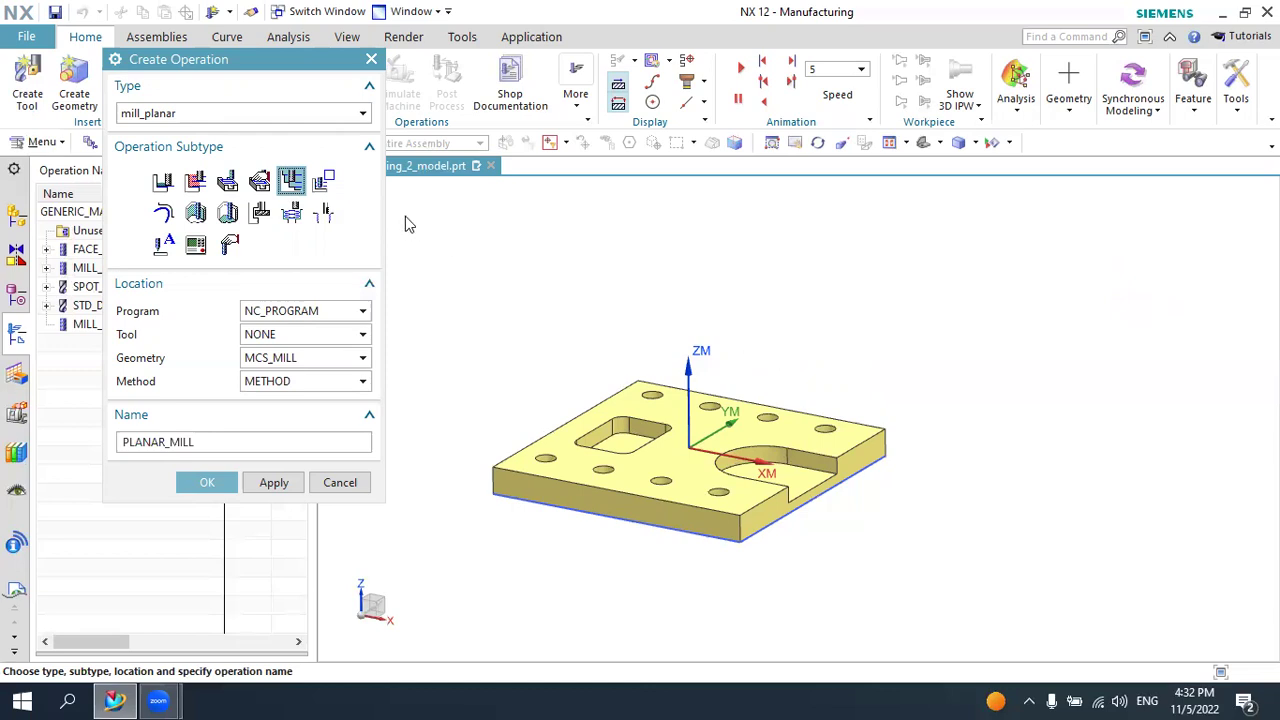
{"action": "left_click", "coordinate": [321, 184]}
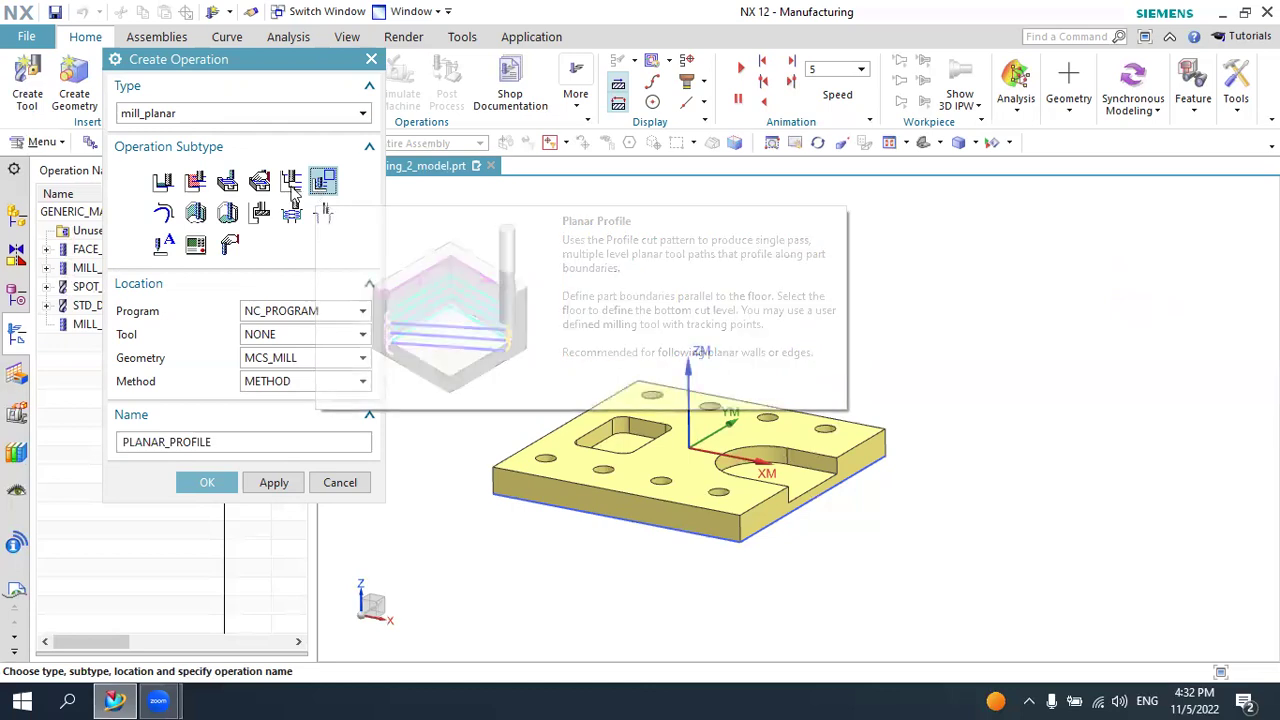
{"action": "left_click", "coordinate": [293, 196]}
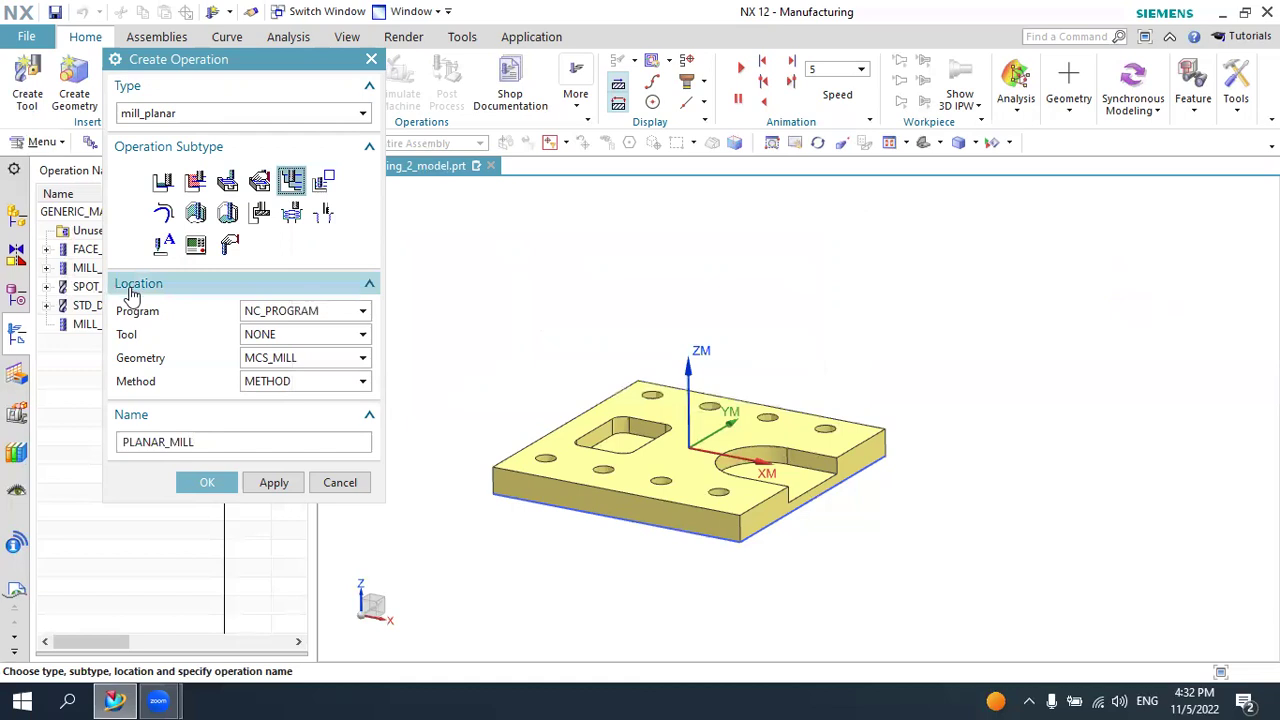
Place the new operation under the PROGRAM group
{"action": "left_click", "coordinate": [275, 316]}
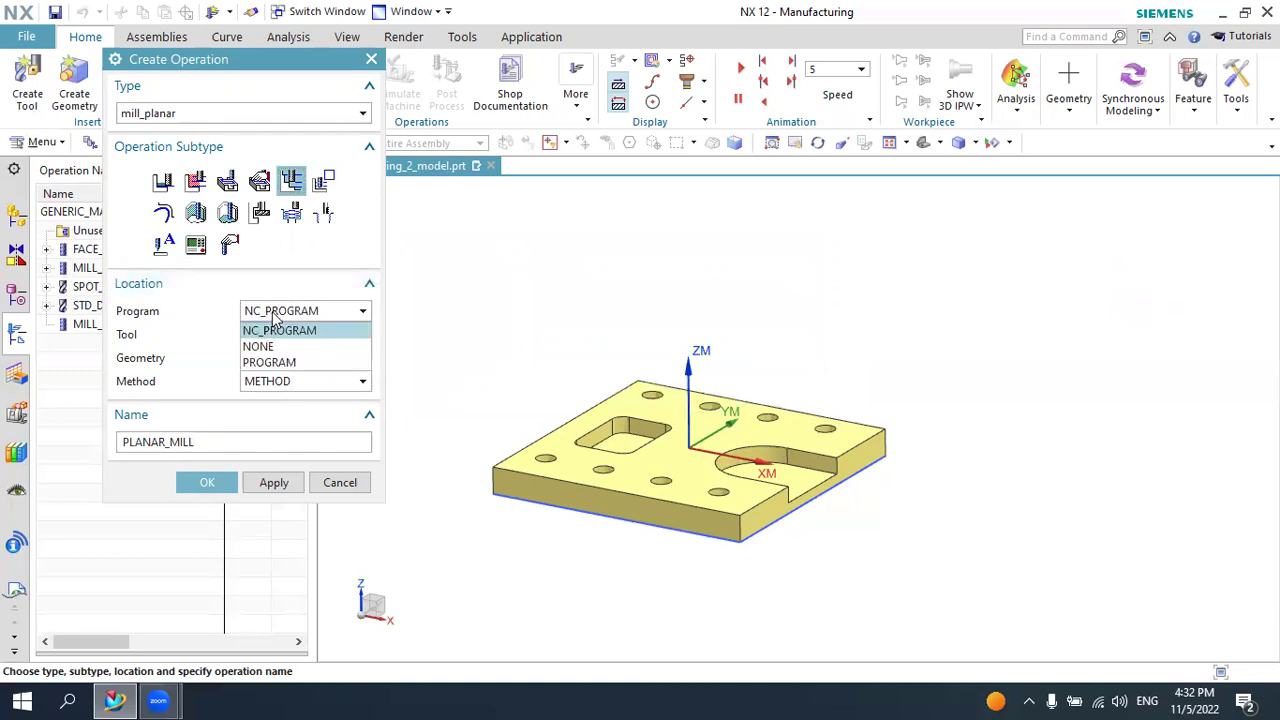
{"action": "left_click", "coordinate": [273, 365]}
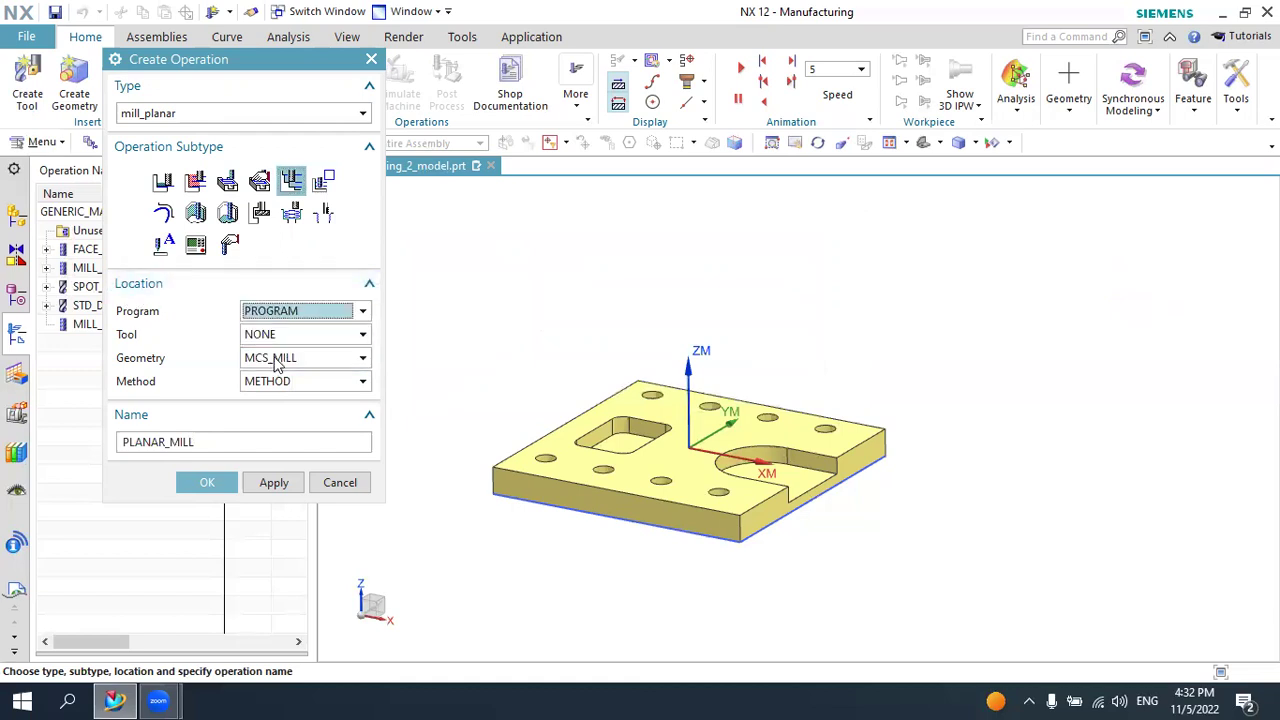
{"action": "left_click_drag", "start_coordinate": [260, 67], "coordinate": [426, 66]}
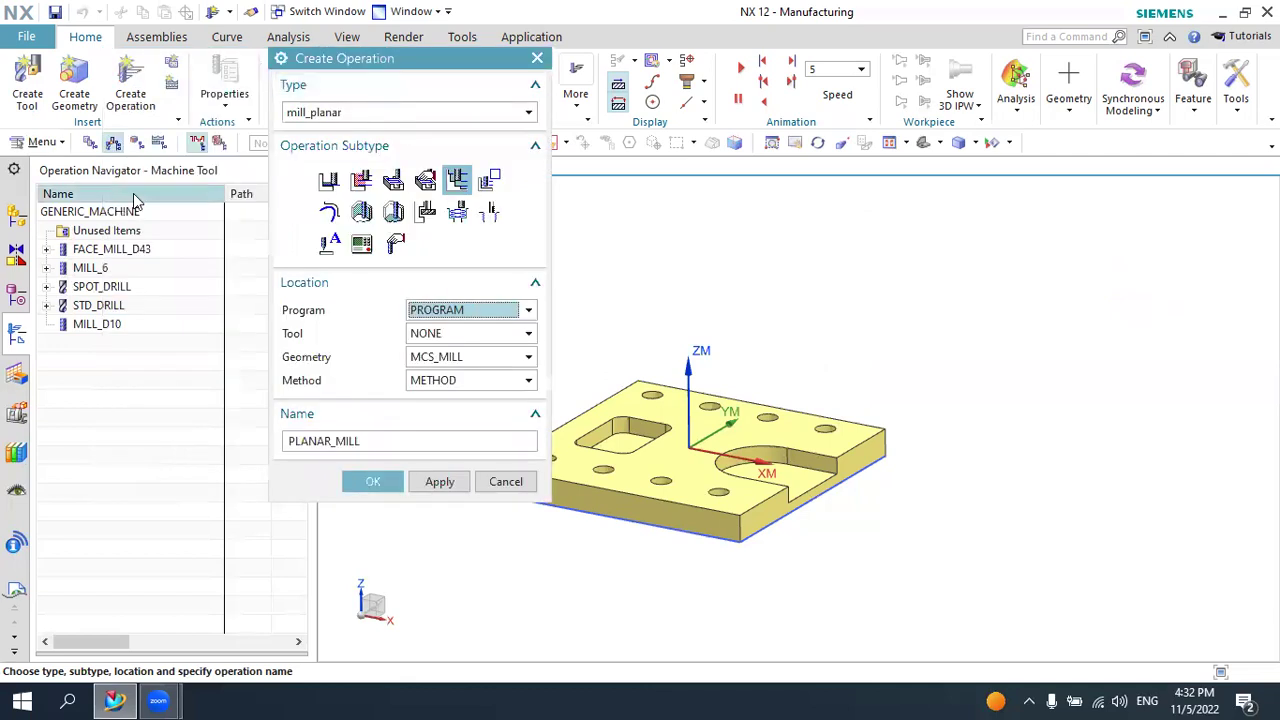
{"action": "left_click", "coordinate": [90, 142]}
{"action": "left_click", "coordinate": [116, 250]}
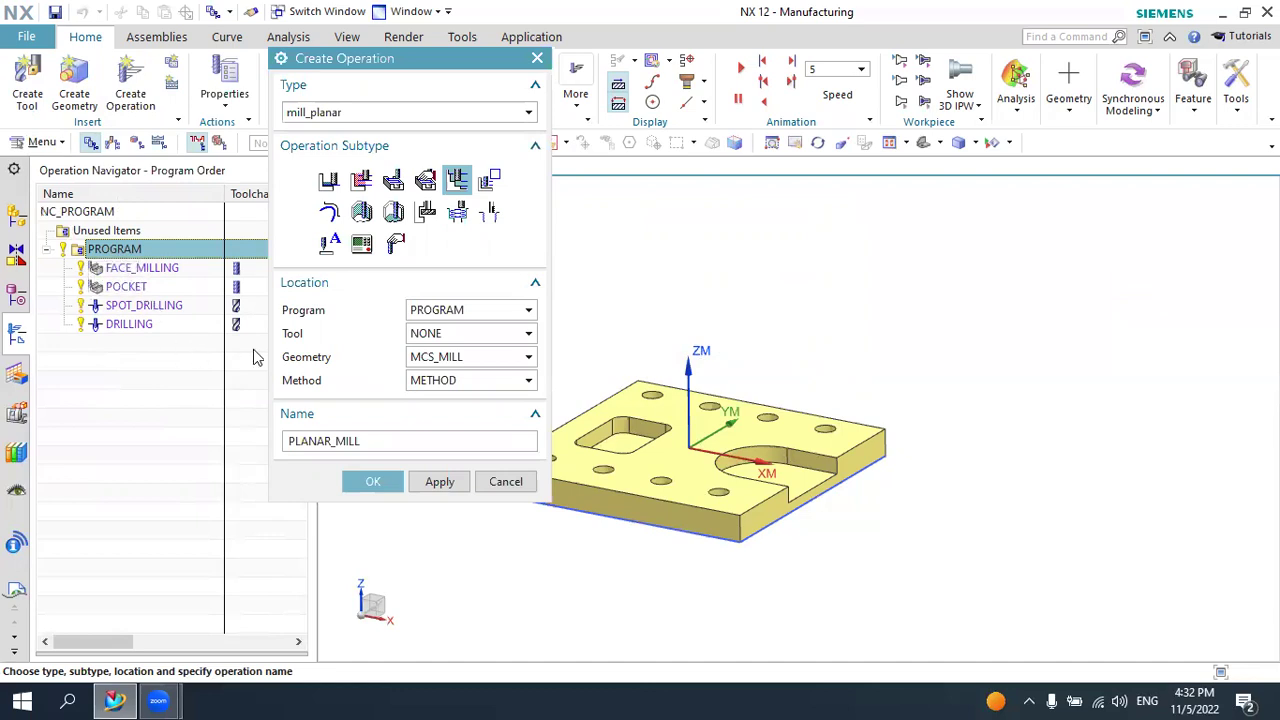
Assign tool MILL_D10 and geometry WORKPIECE to the operation
{"action": "left_click", "coordinate": [427, 342]}
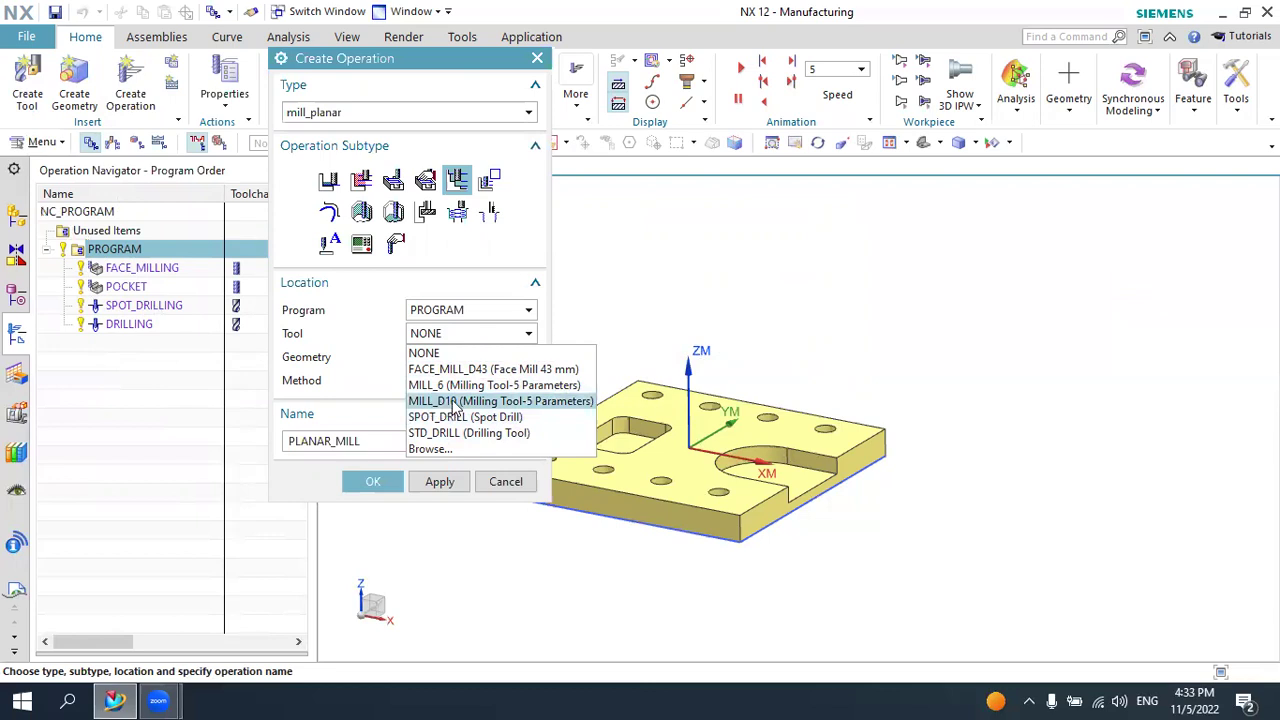
{"action": "left_click", "coordinate": [455, 402]}
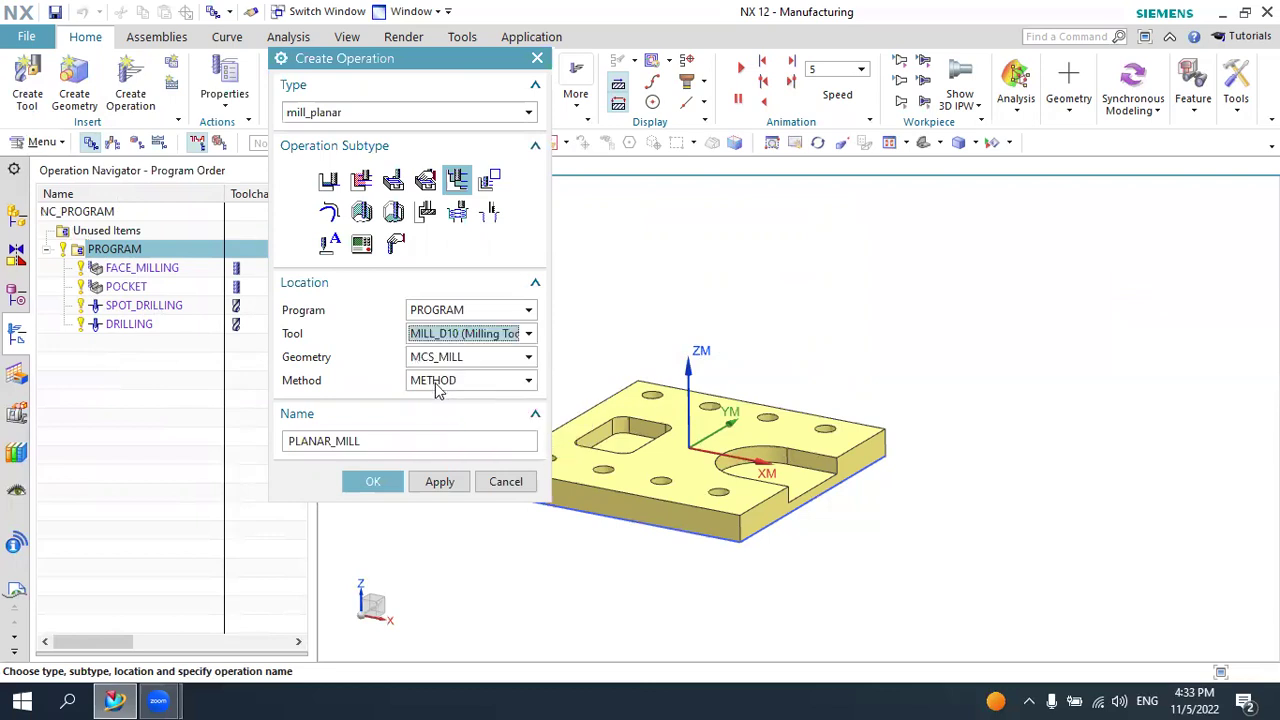
{"action": "left_click", "coordinate": [435, 365]}
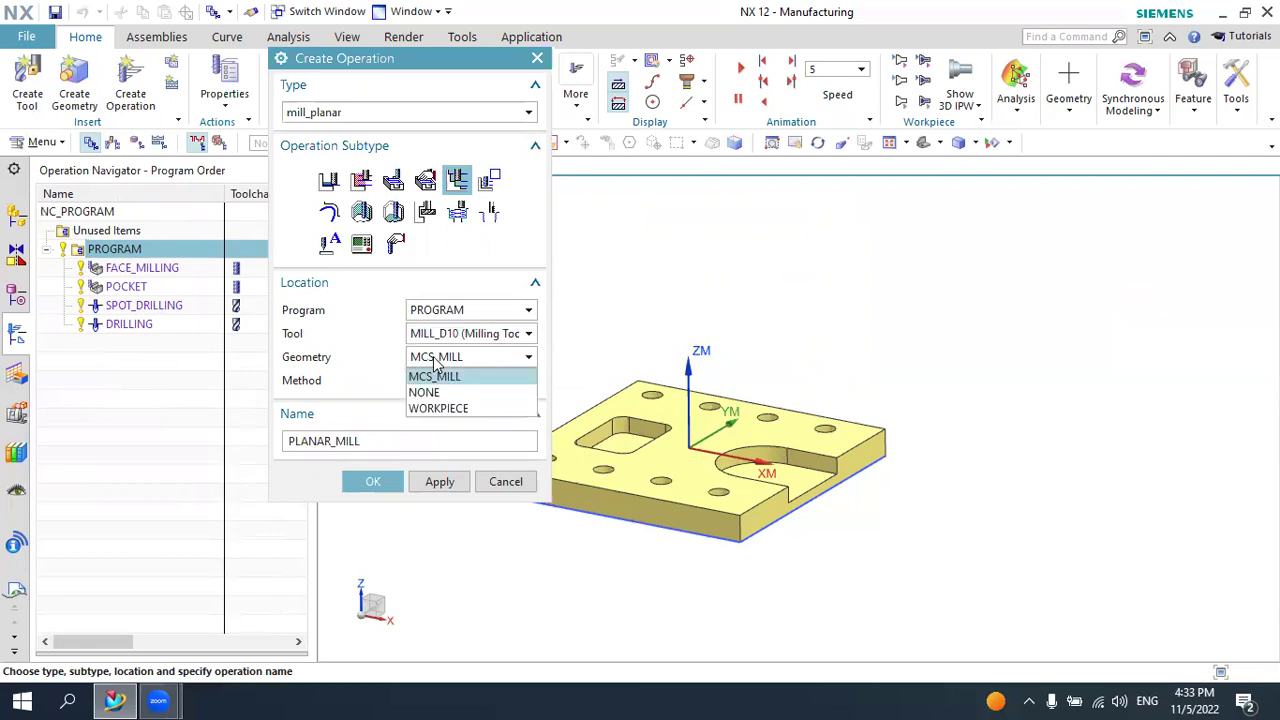
{"action": "left_click", "coordinate": [451, 410]}
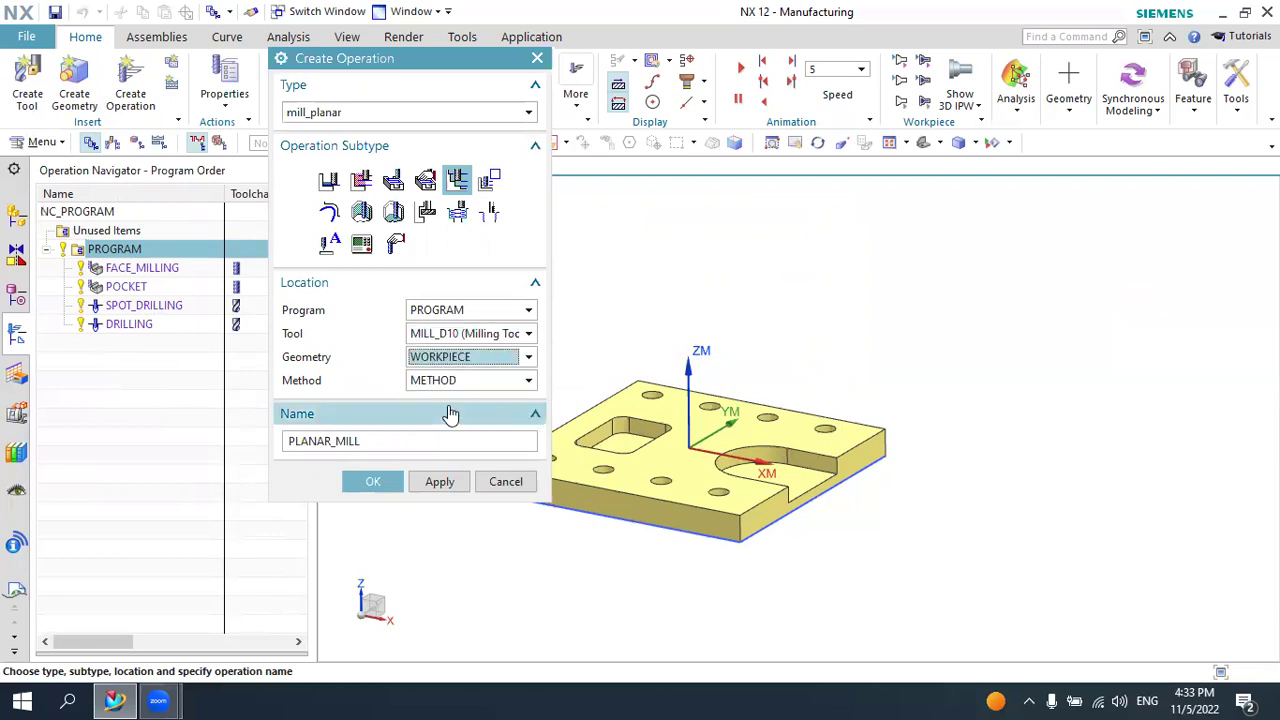
Confirm WORKPIECE as the operation's geometry
{"action": "left_click", "coordinate": [113, 145]}
{"action": "left_click", "coordinate": [137, 143]}
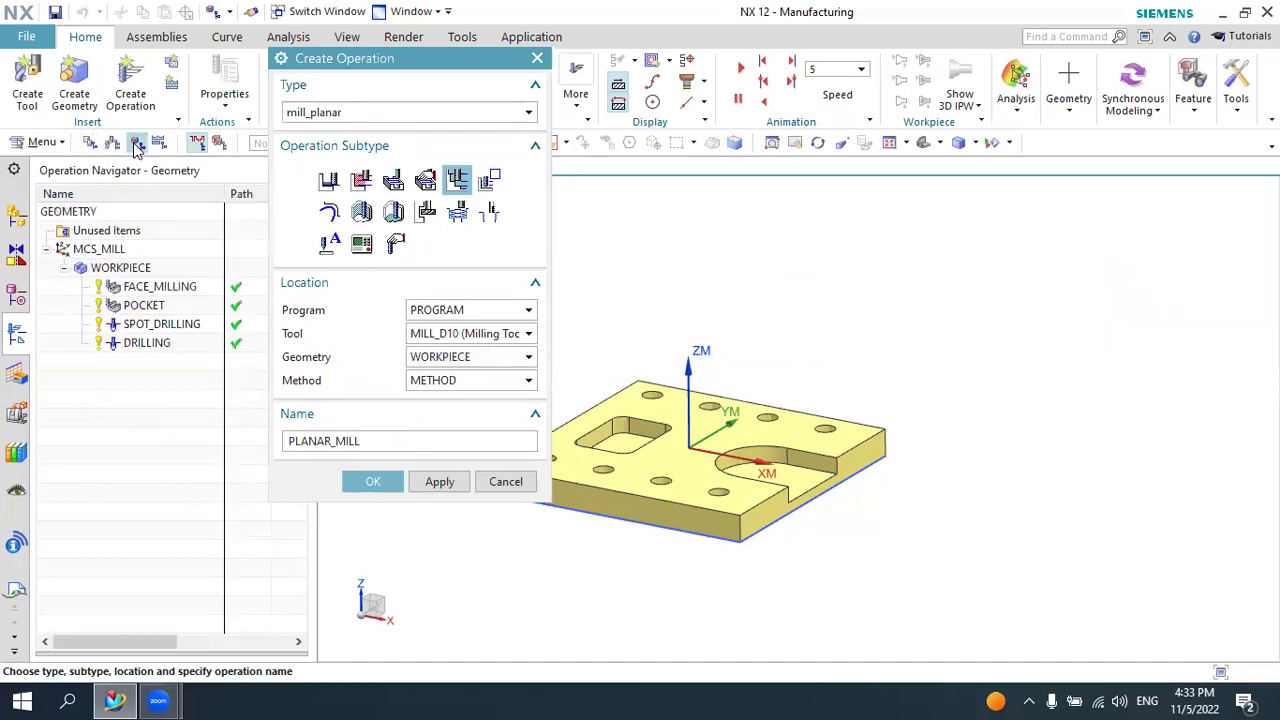
{"action": "left_click", "coordinate": [131, 270]}
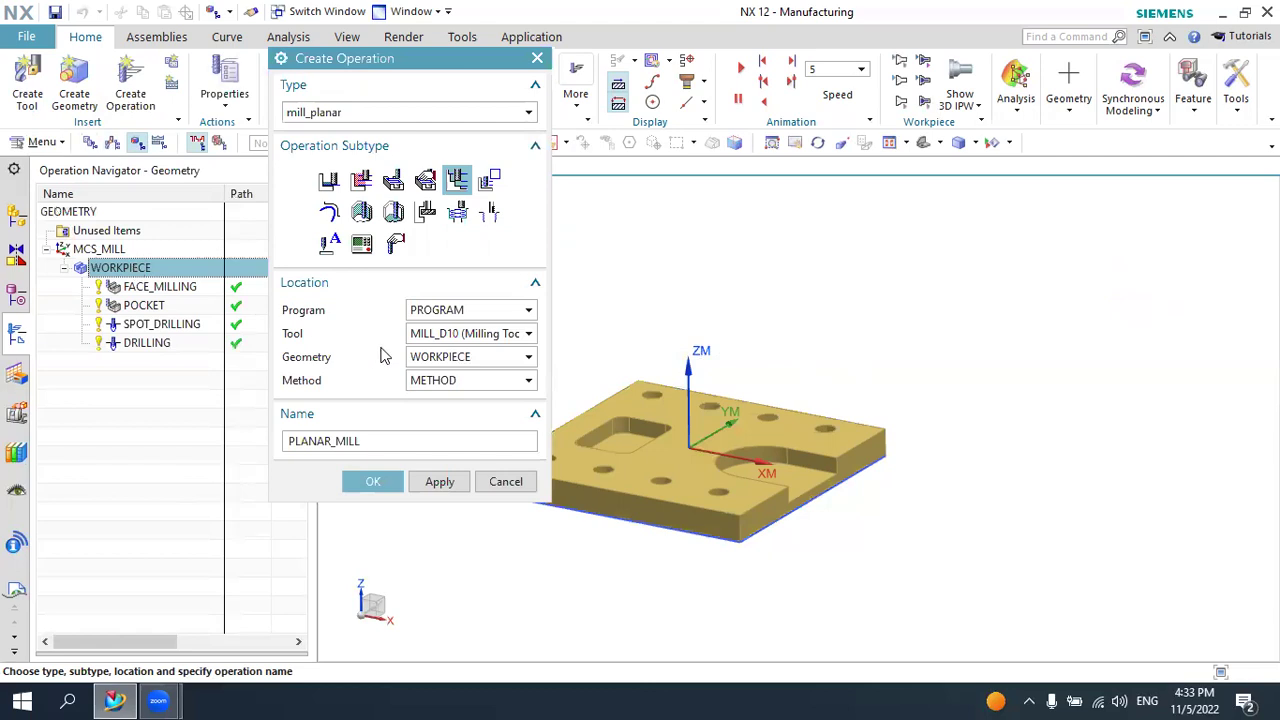
{"action": "left_click", "coordinate": [435, 360]}
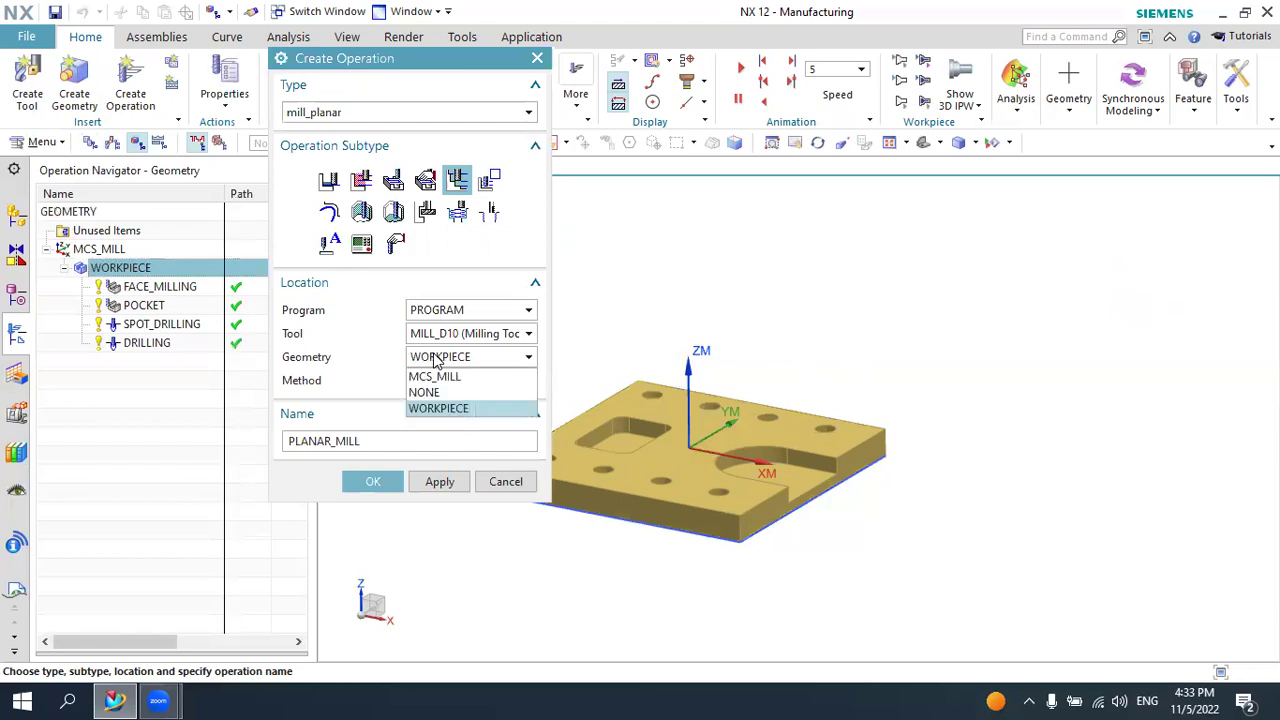
{"action": "left_click", "coordinate": [445, 408]}
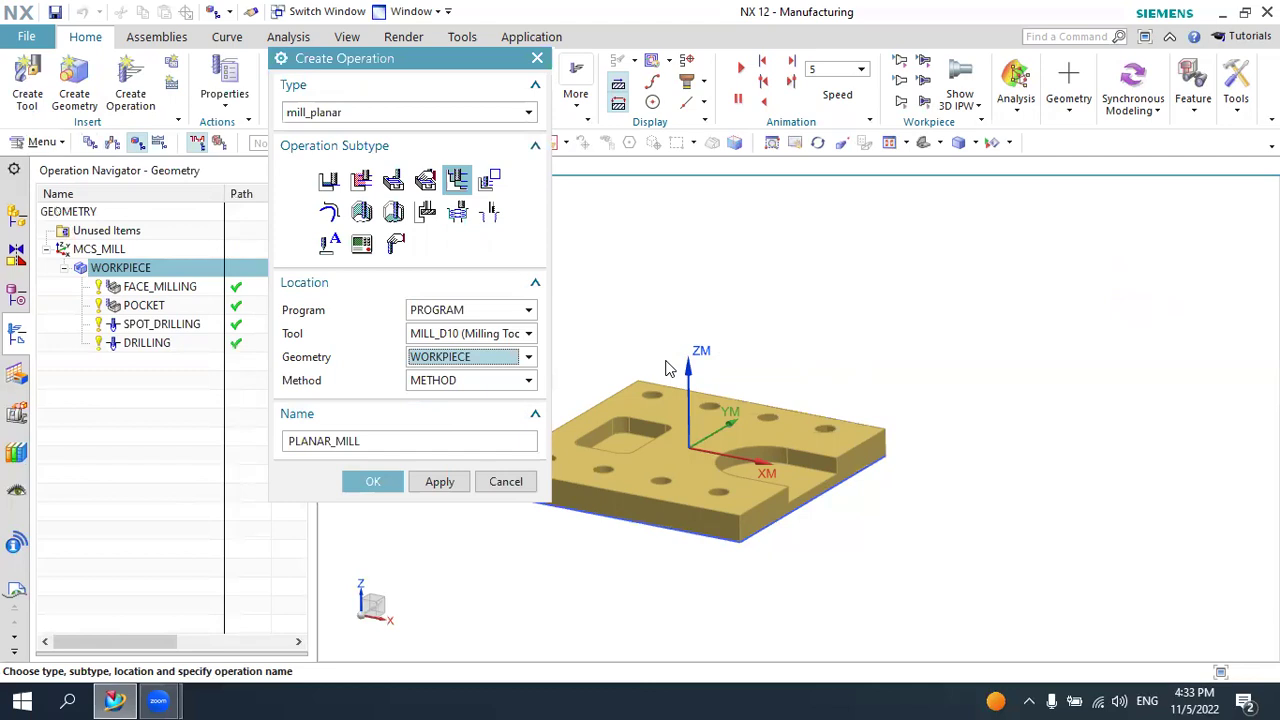
Set method MILL_ROUGH, name it PLANAR_MILL_Rough, and create the operation
{"action": "left_click", "coordinate": [451, 383]}
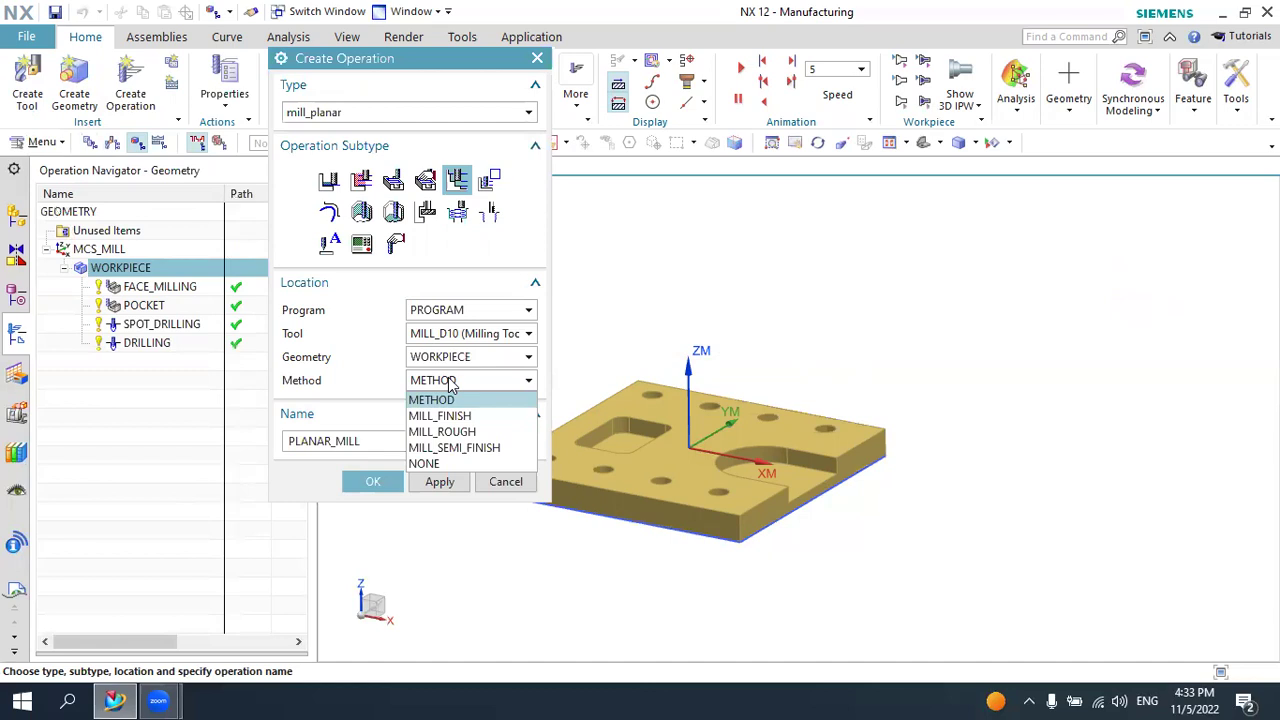
{"action": "left_click", "coordinate": [446, 432]}
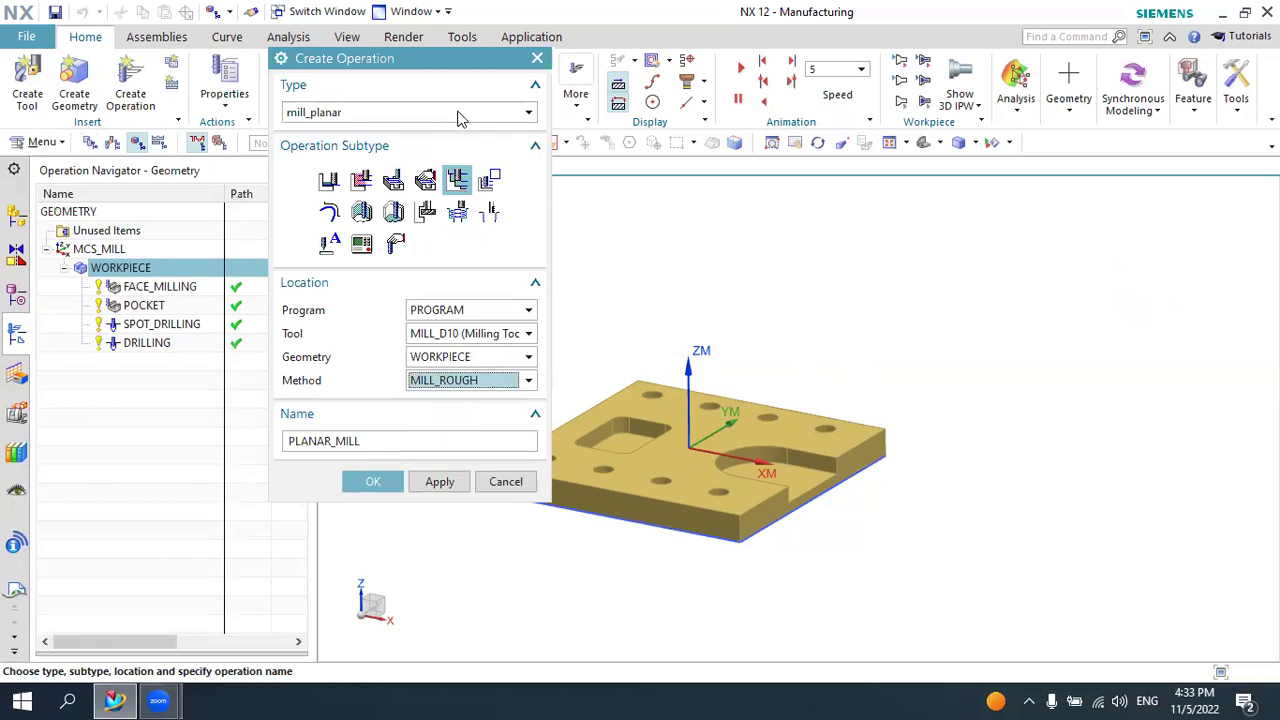
{"action": "left_click_drag", "start_coordinate": [458, 58], "coordinate": [308, 62]}
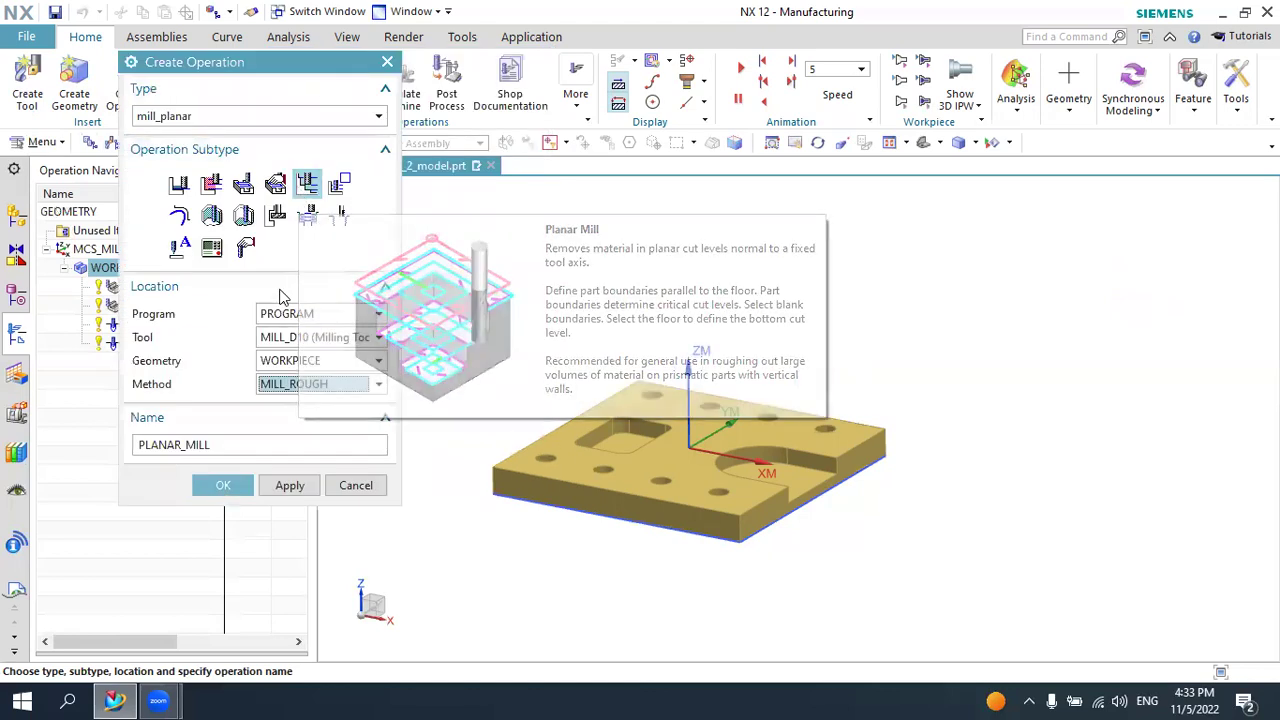
{"action": "left_click", "coordinate": [225, 445]}
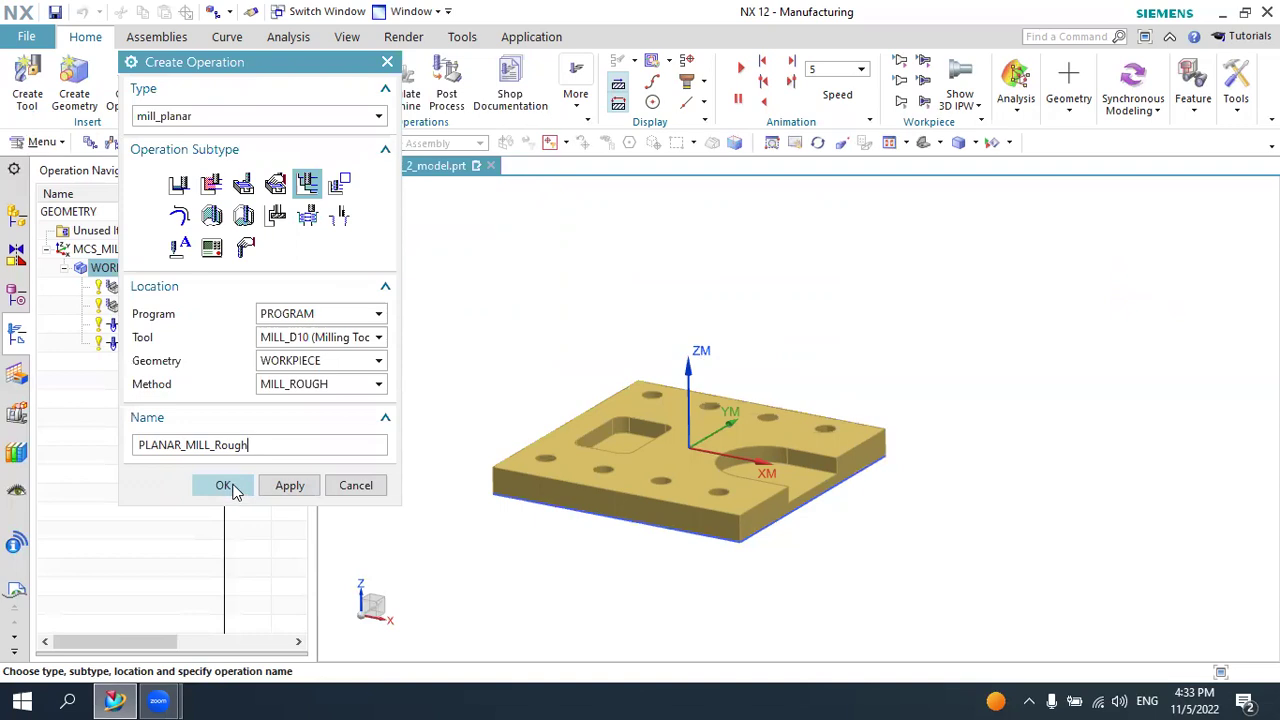
{"action": "left_click", "coordinate": [222, 484]}
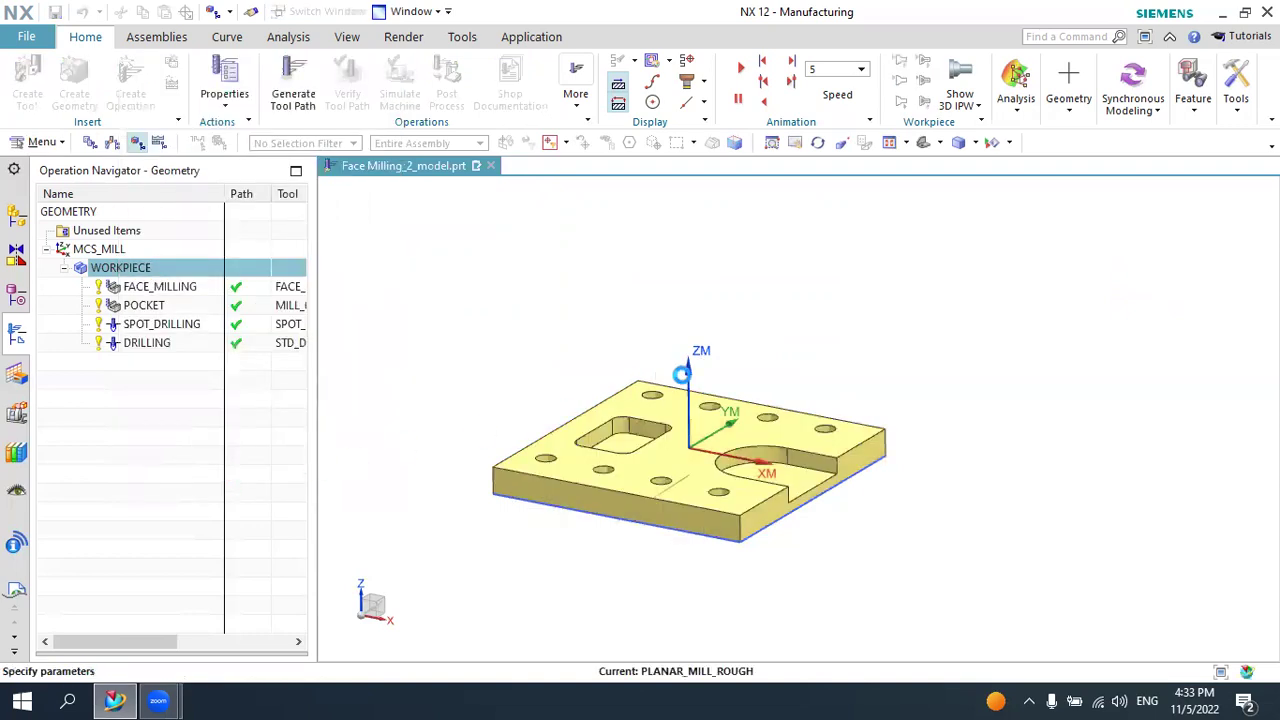
Tilt the part toward a top-down view while the Planar Mill dialog opens
{"action": "mouse_move", "coordinate": [790, 347]}
{"action": "middle_mouse_down"}
{"action": "mouse_move", "coordinate": [766, 365]}
{"action": "mouse_move", "coordinate": [784, 370]}
{"action": "mouse_move", "coordinate": [771, 363]}
{"action": "middle_mouse_up"}
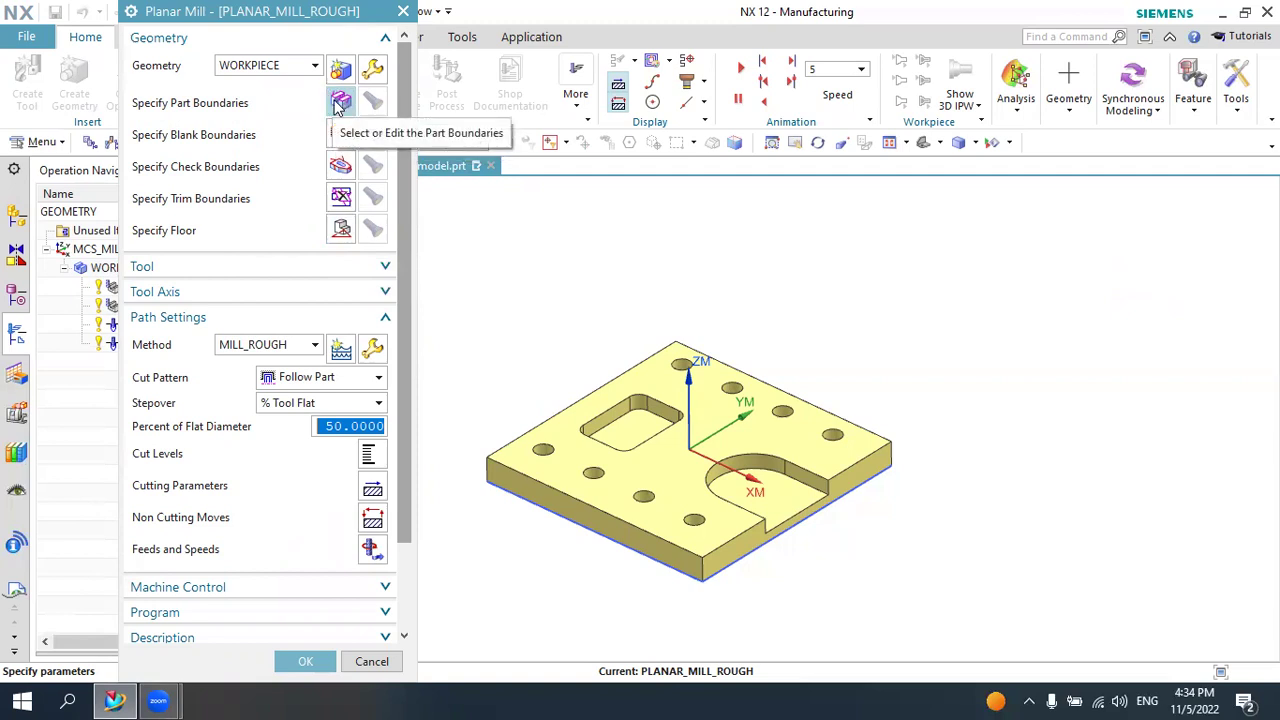
Open Part Boundaries and set the selection method to Curves
{"action": "left_click", "coordinate": [337, 104]}
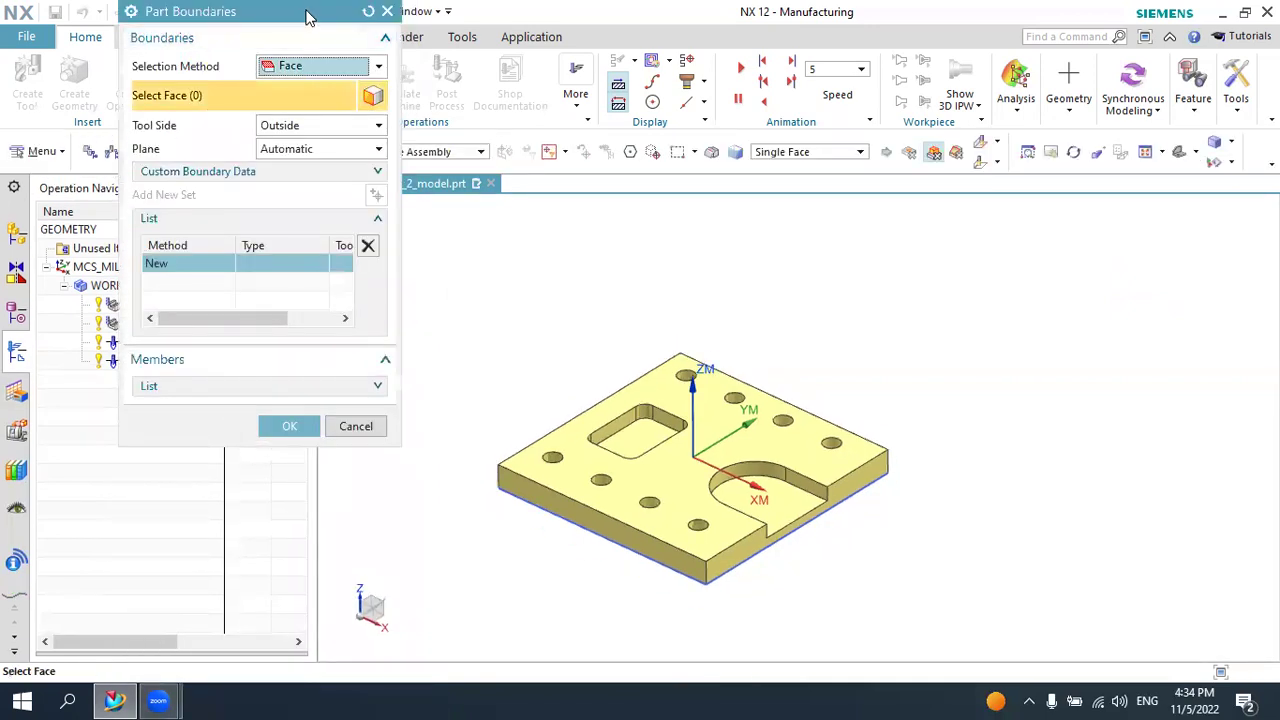
{"action": "left_click_drag", "start_coordinate": [307, 18], "coordinate": [324, 79]}
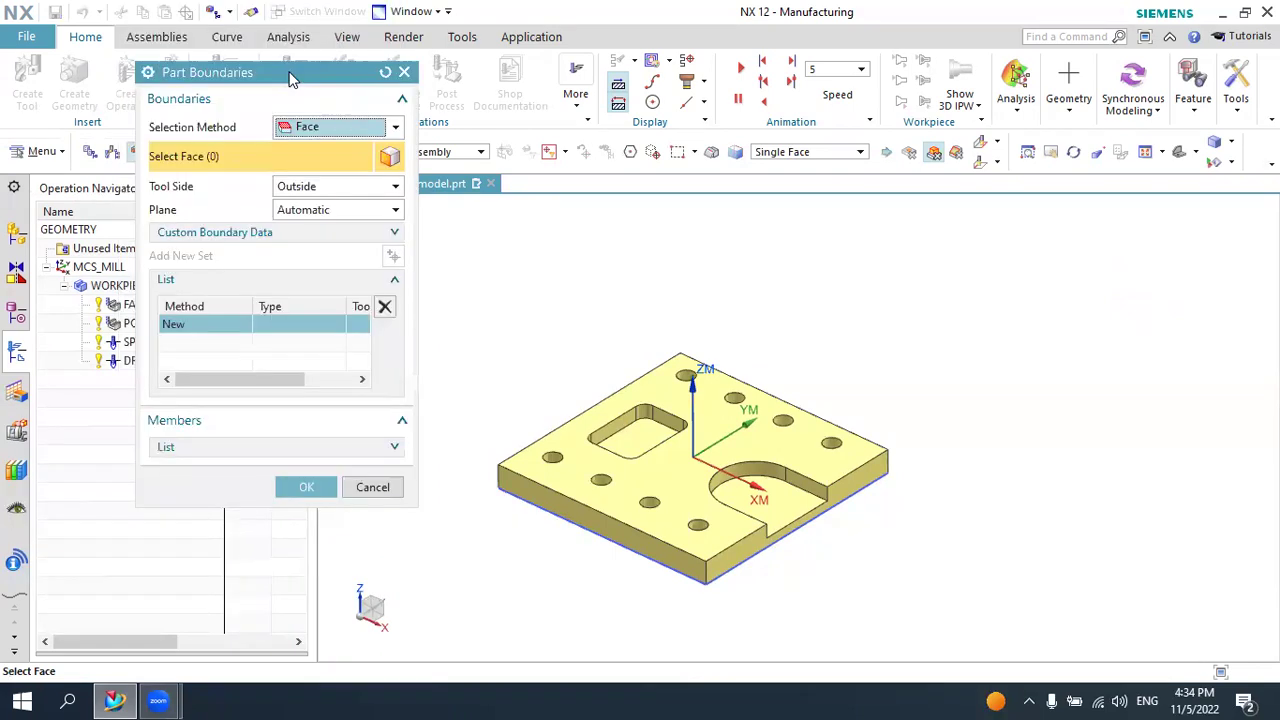
{"action": "left_click", "coordinate": [319, 125]}
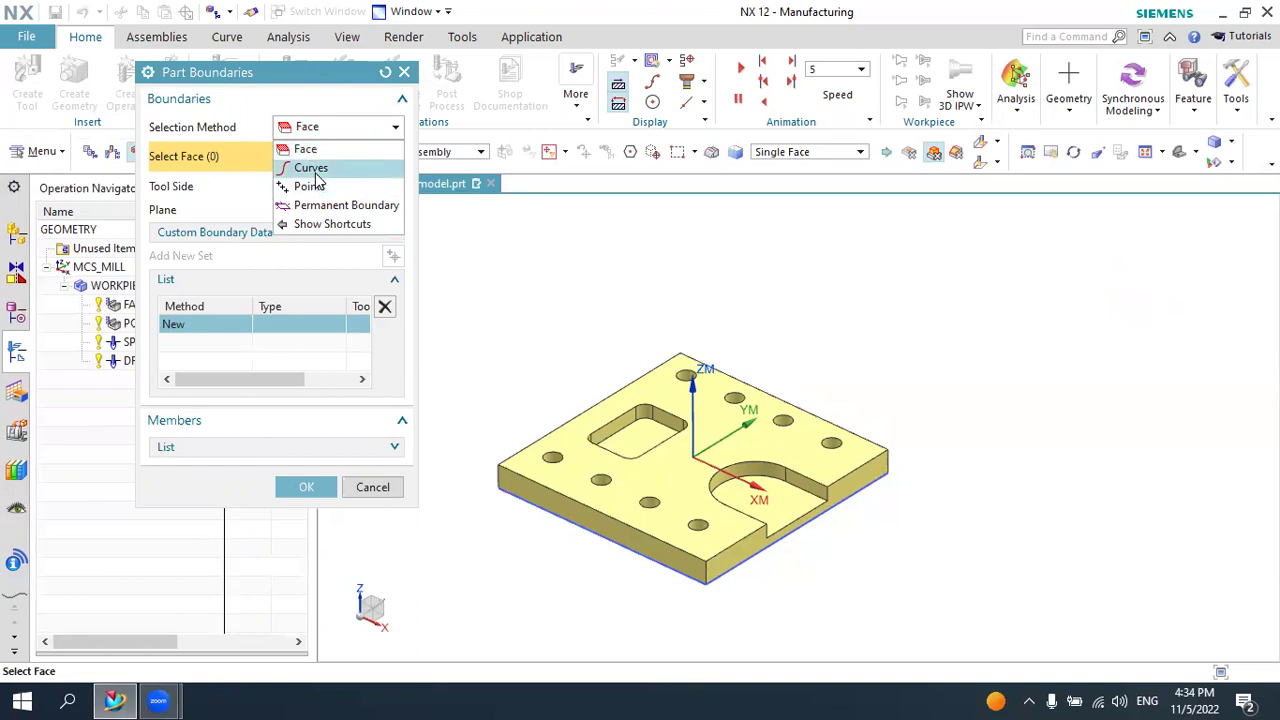
{"action": "left_click", "coordinate": [312, 168]}
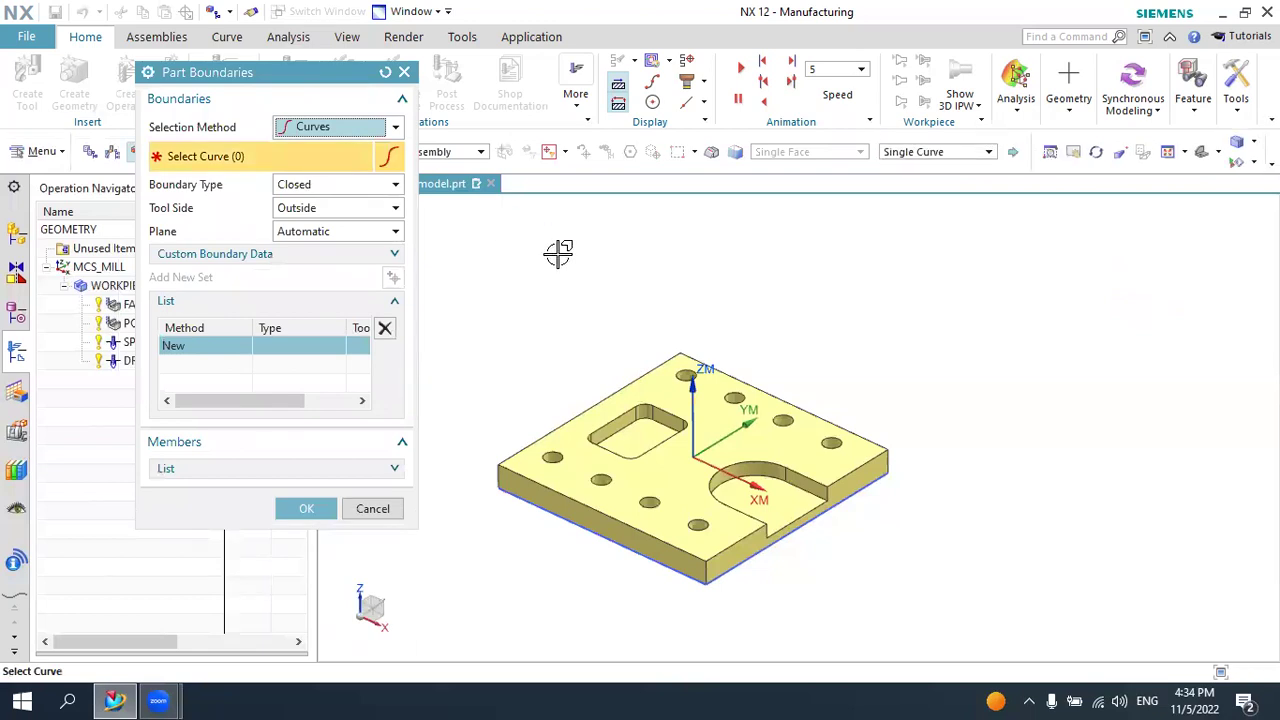
{"action": "scroll", "coordinate": [572, 396], "scroll_direction": "up", "scroll_amount": 2}
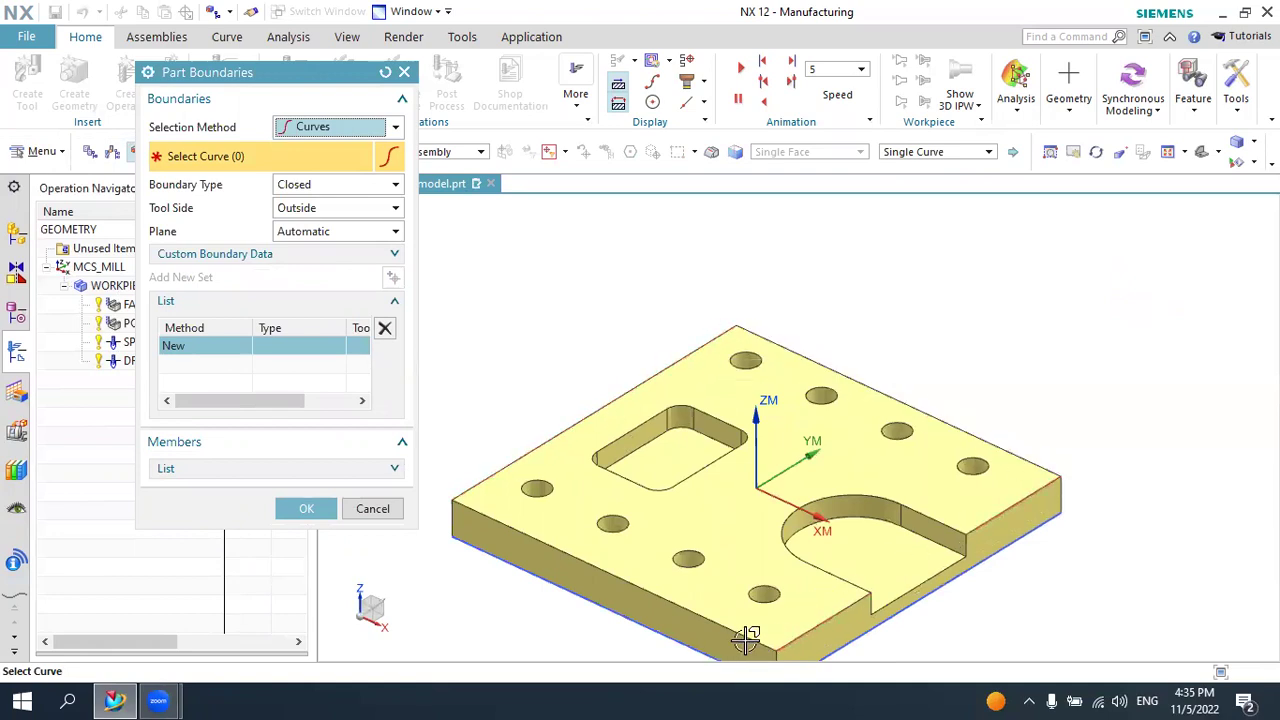
Pick the five top outer edges of the plate as the boundary
{"action": "left_click", "coordinate": [545, 437]}
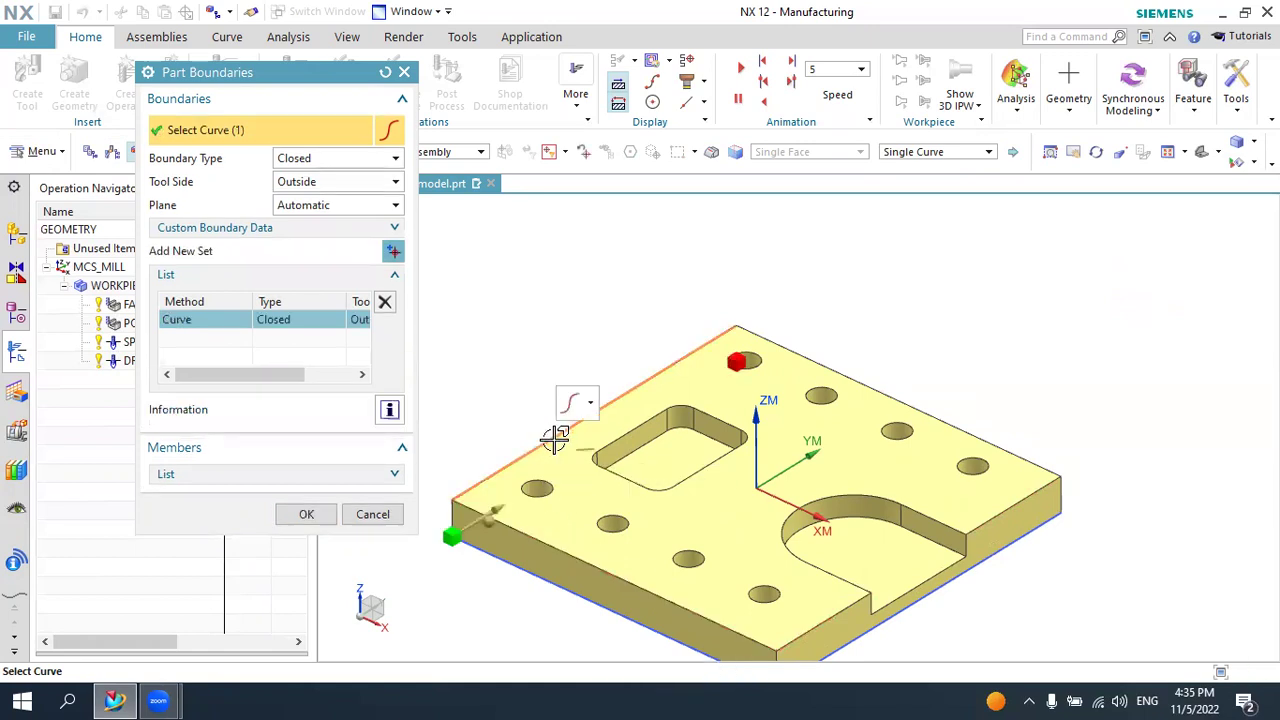
{"action": "left_click", "coordinate": [768, 335]}
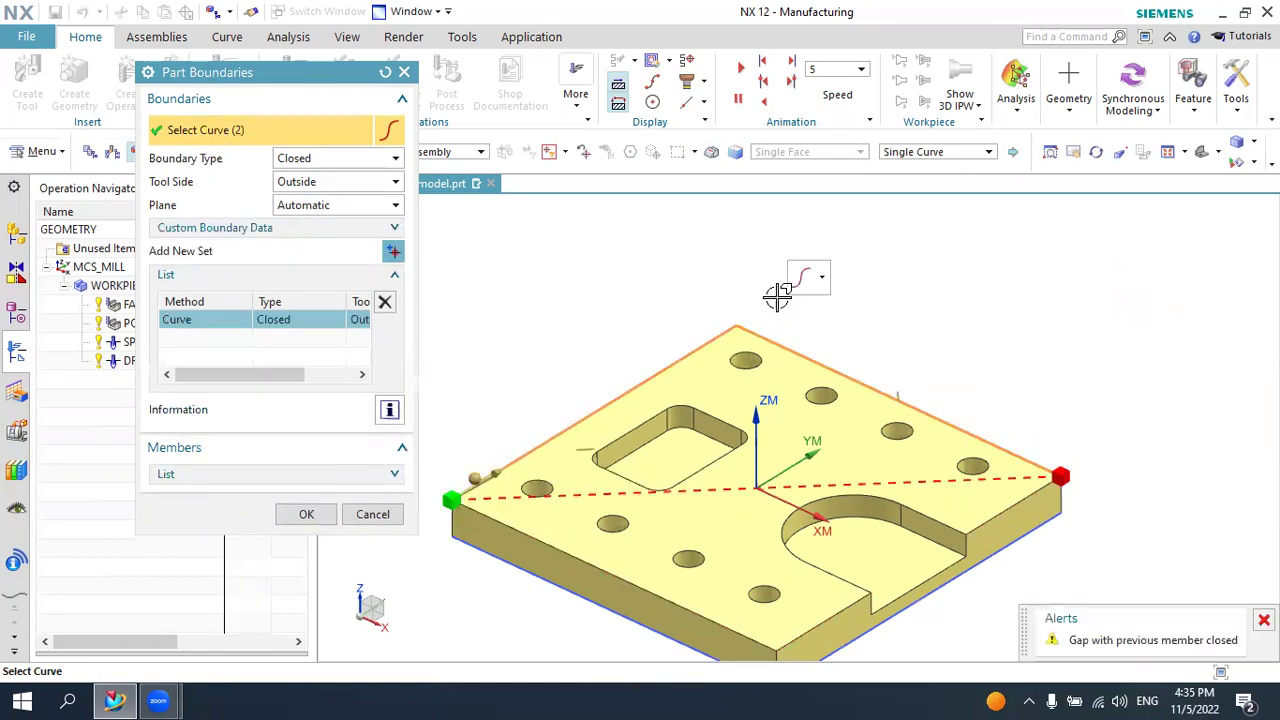
{"action": "scroll", "coordinate": [778, 296], "scroll_direction": "down", "scroll_amount": 2}
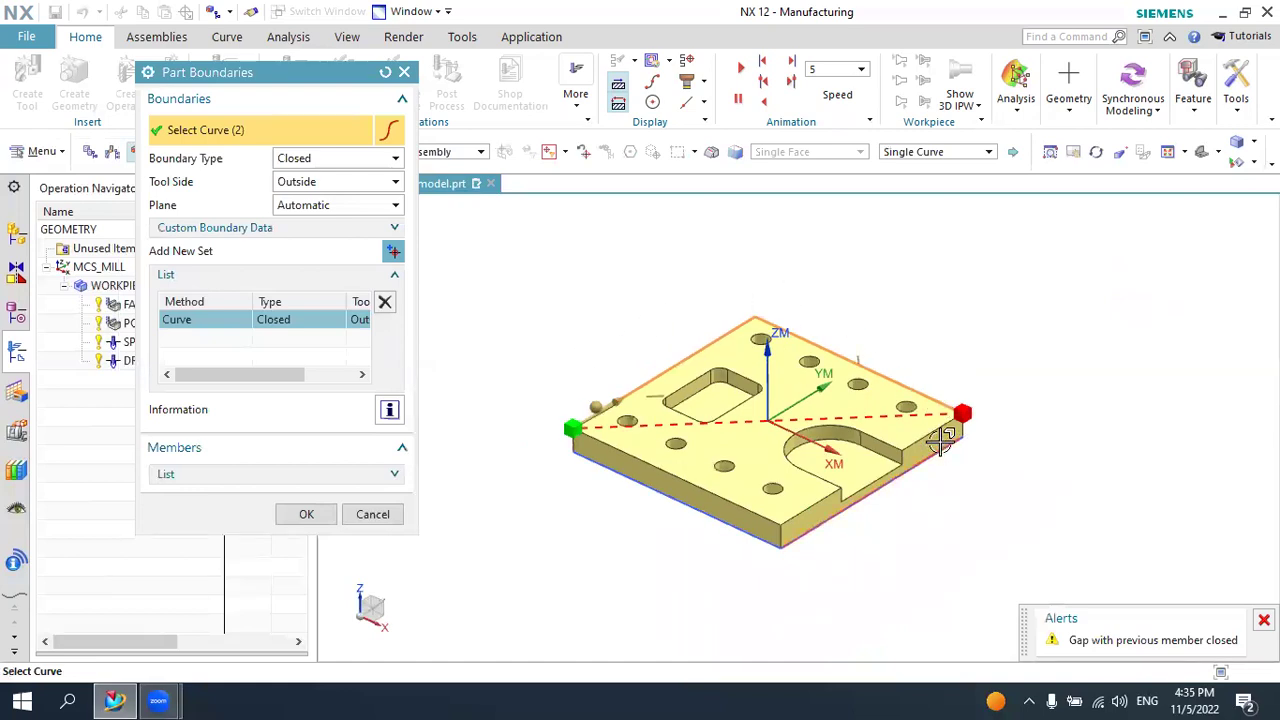
{"action": "scroll", "coordinate": [940, 440], "scroll_direction": "up", "scroll_amount": 2}
{"action": "left_click", "coordinate": [924, 425]}
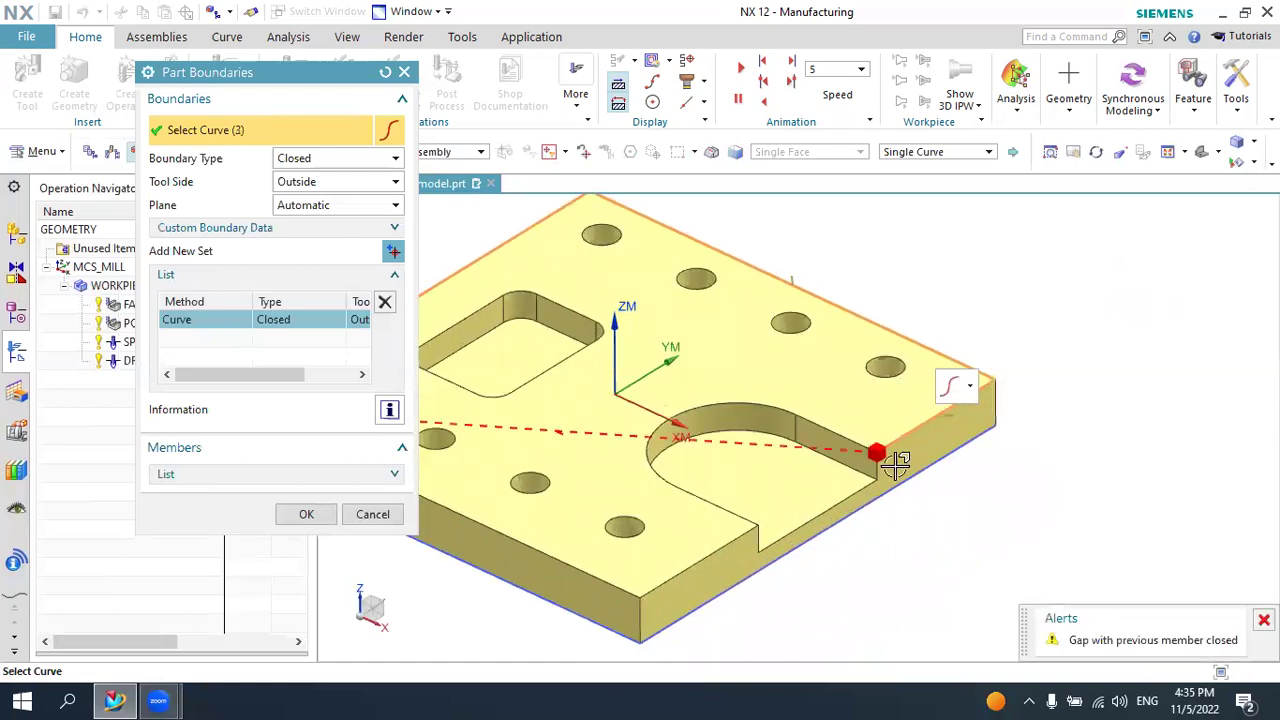
{"action": "left_click", "coordinate": [729, 540]}
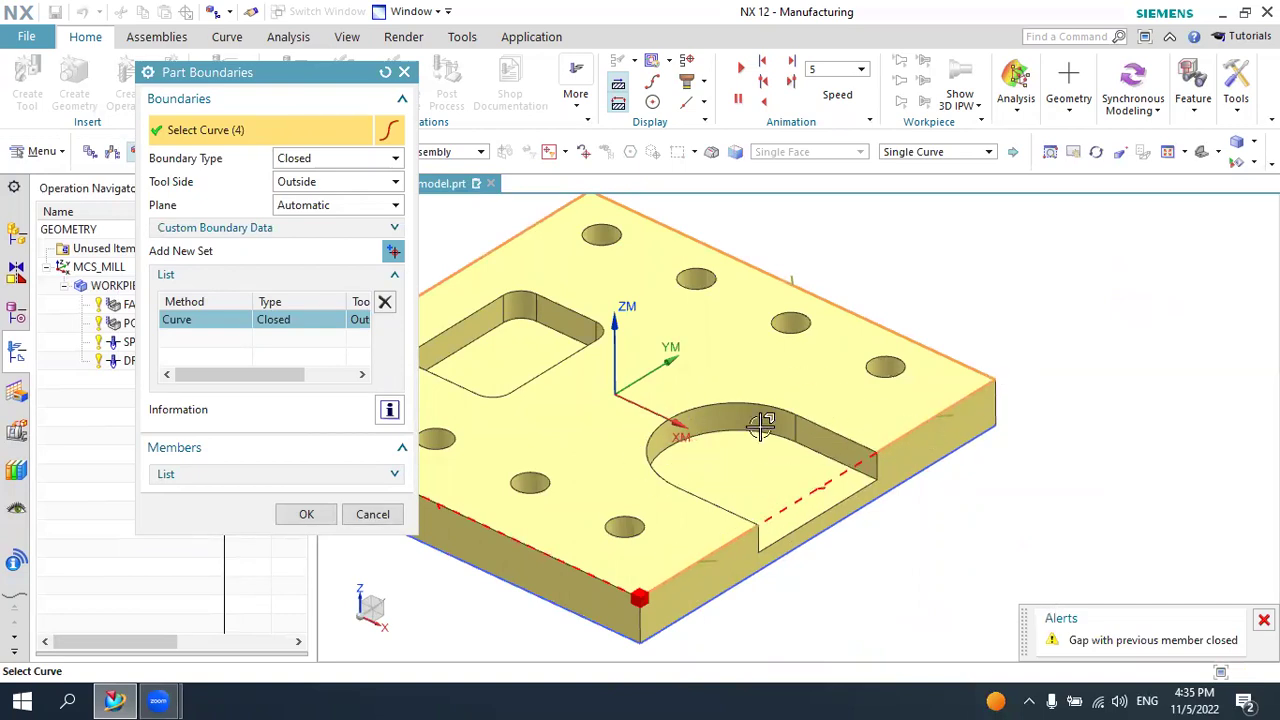
{"action": "scroll", "coordinate": [1000, 415], "scroll_direction": "down", "scroll_amount": 1}
{"action": "scroll", "coordinate": [692, 505], "scroll_direction": "up", "scroll_amount": 1}
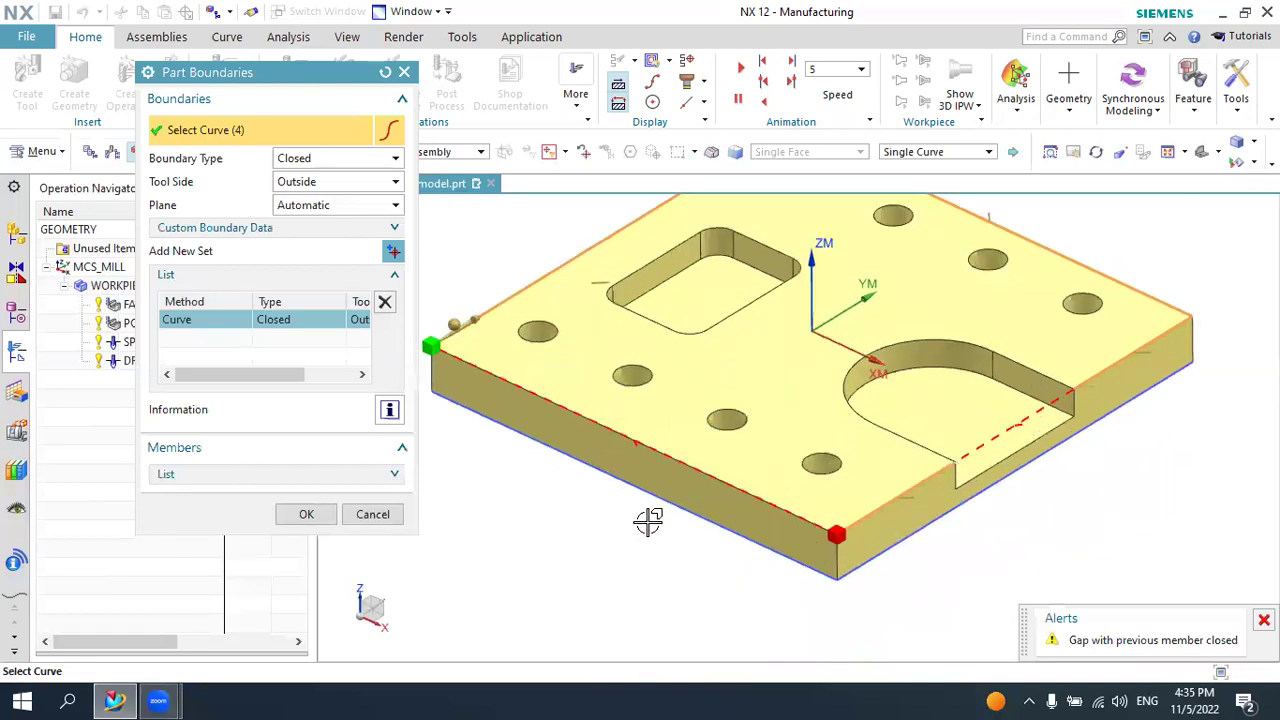
{"action": "left_click", "coordinate": [565, 405]}
{"action": "scroll", "coordinate": [572, 405], "scroll_direction": "down", "scroll_amount": 3}
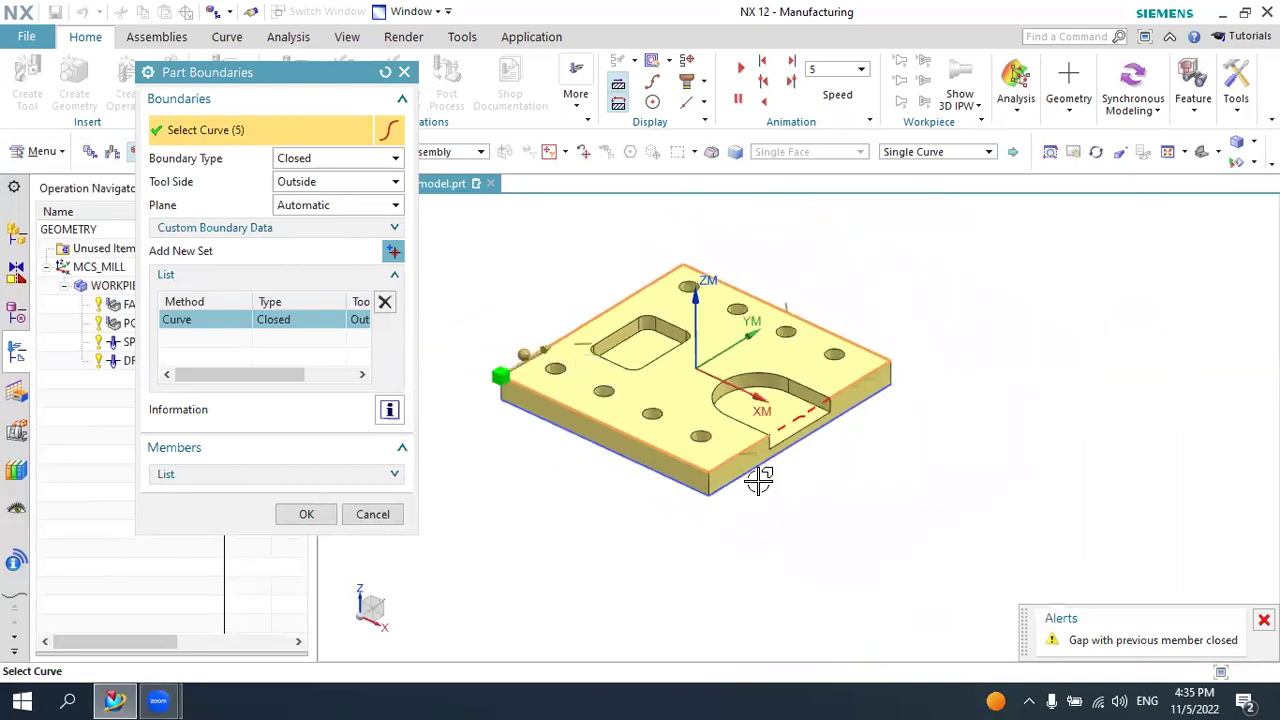
{"action": "scroll", "coordinate": [695, 312], "scroll_direction": "up", "scroll_amount": 2}
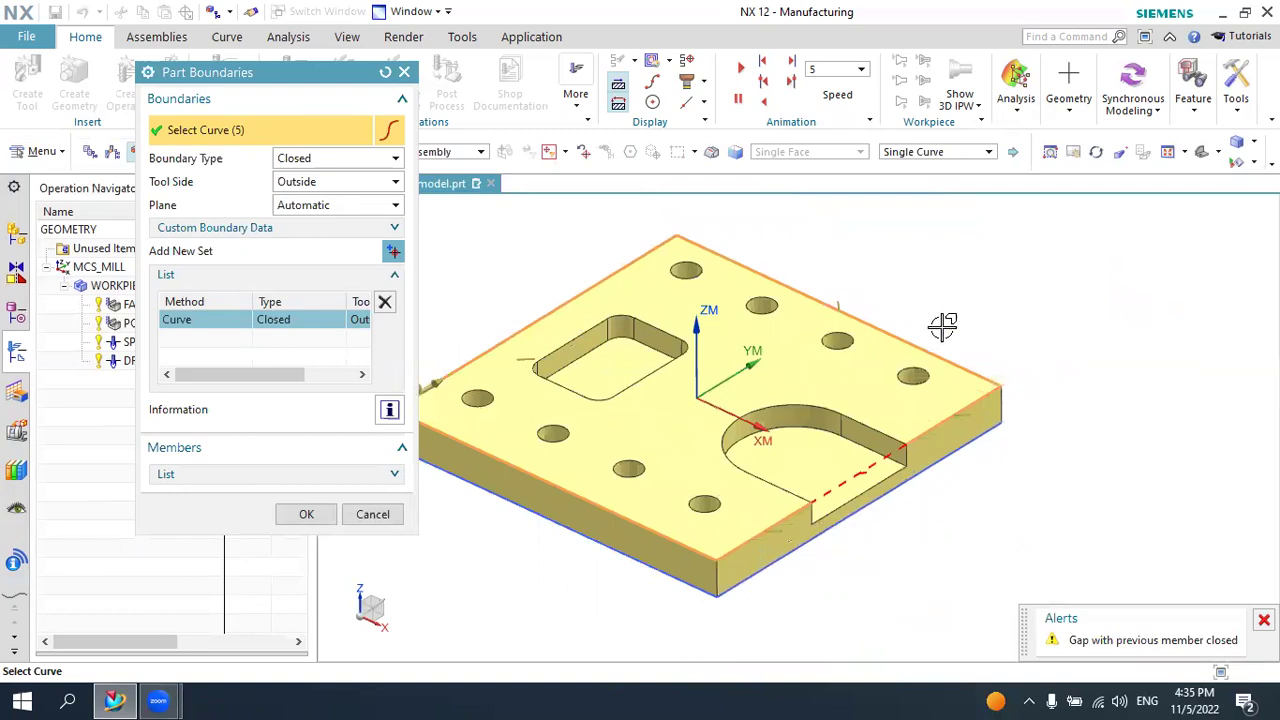
{"action": "scroll", "coordinate": [935, 430], "scroll_direction": "down", "scroll_amount": 1}
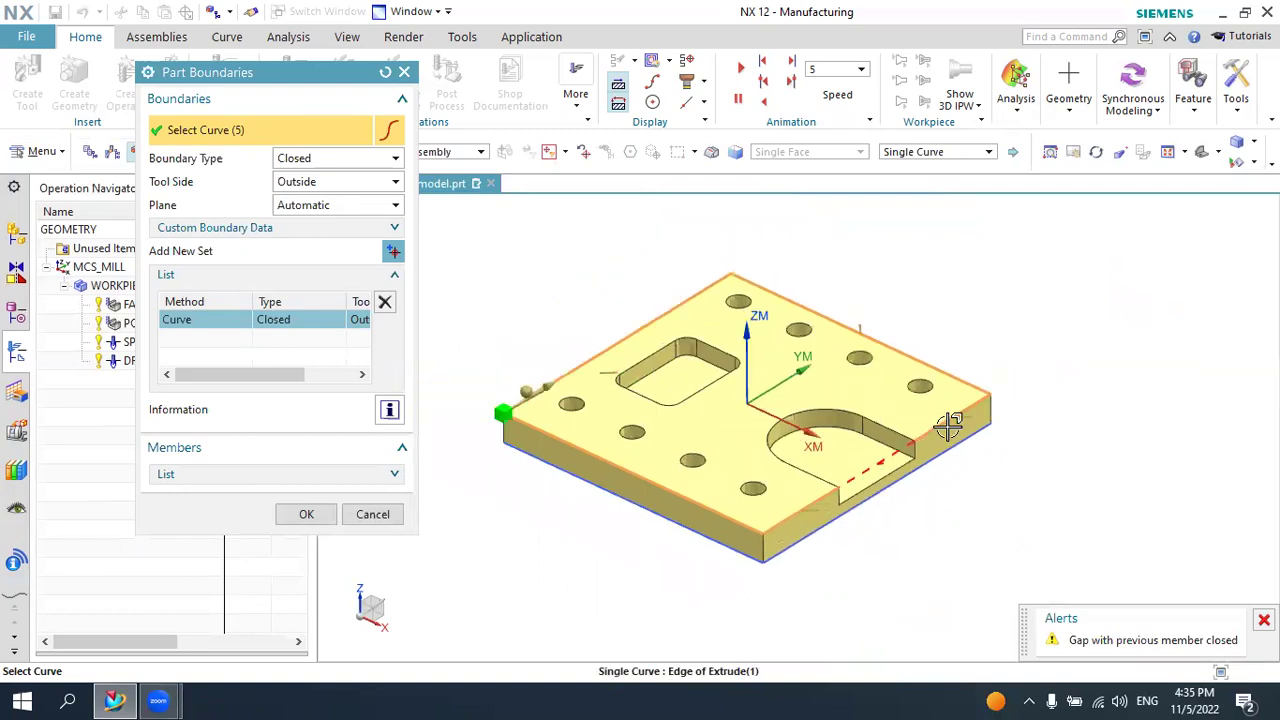
{"action": "left_click", "coordinate": [311, 160]}
{"action": "left_click", "coordinate": [305, 172]}
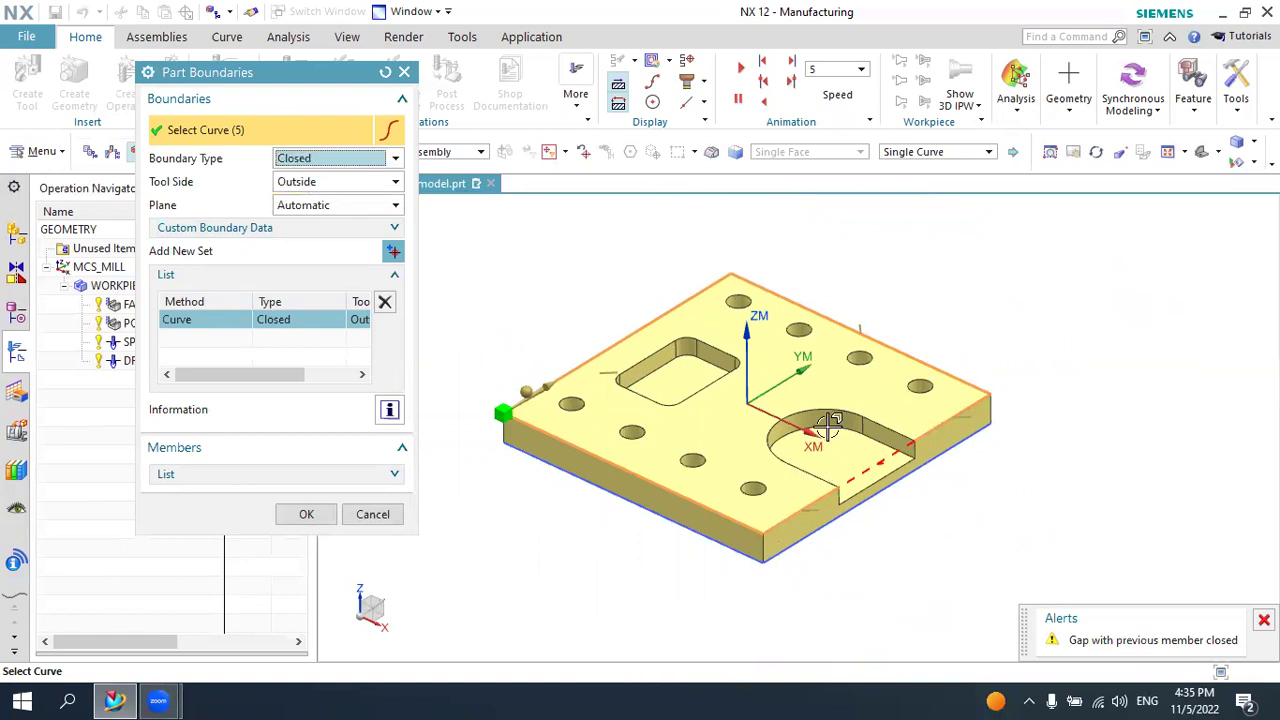
{"action": "left_click", "coordinate": [307, 160]}
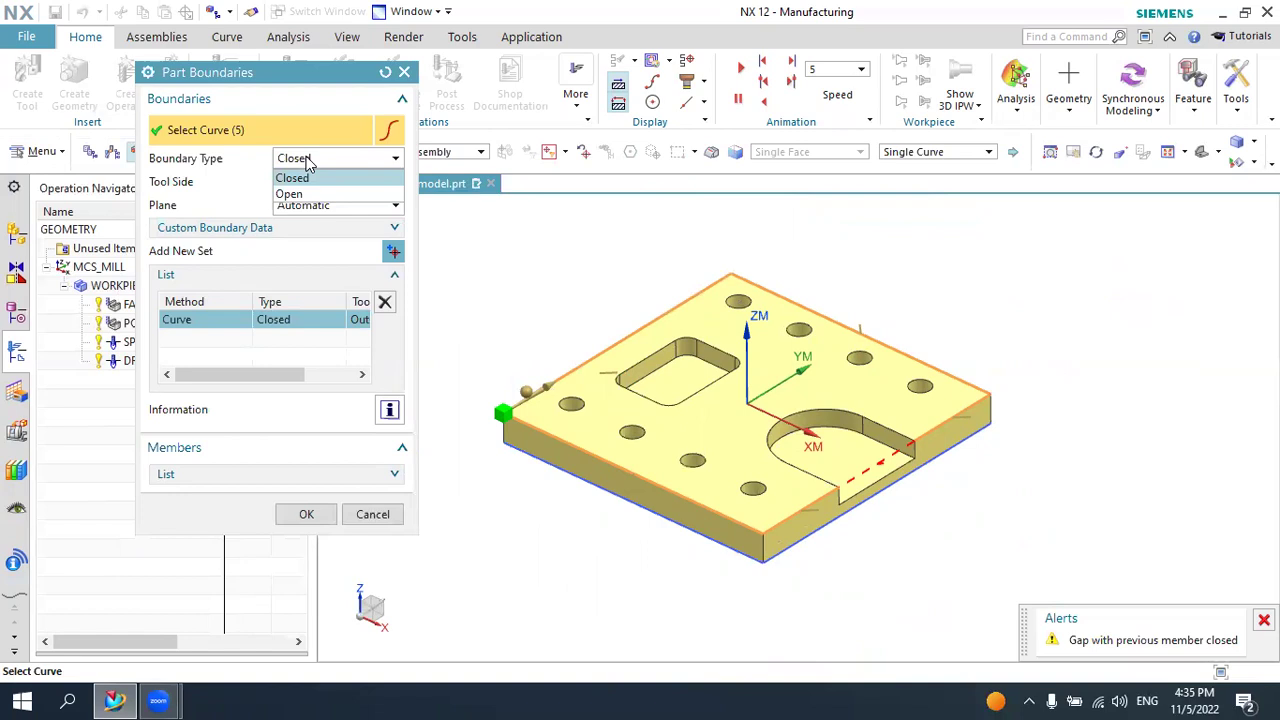
{"action": "left_click", "coordinate": [300, 178]}
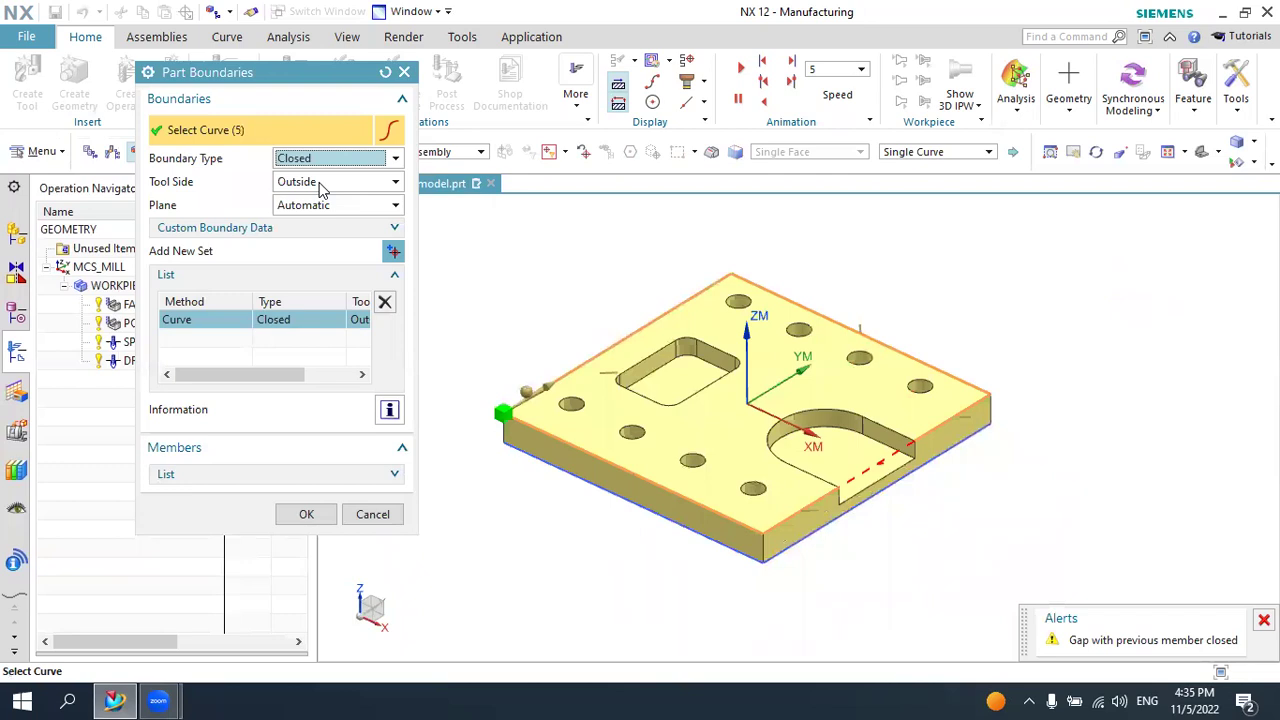
{"action": "left_click", "coordinate": [320, 185]}
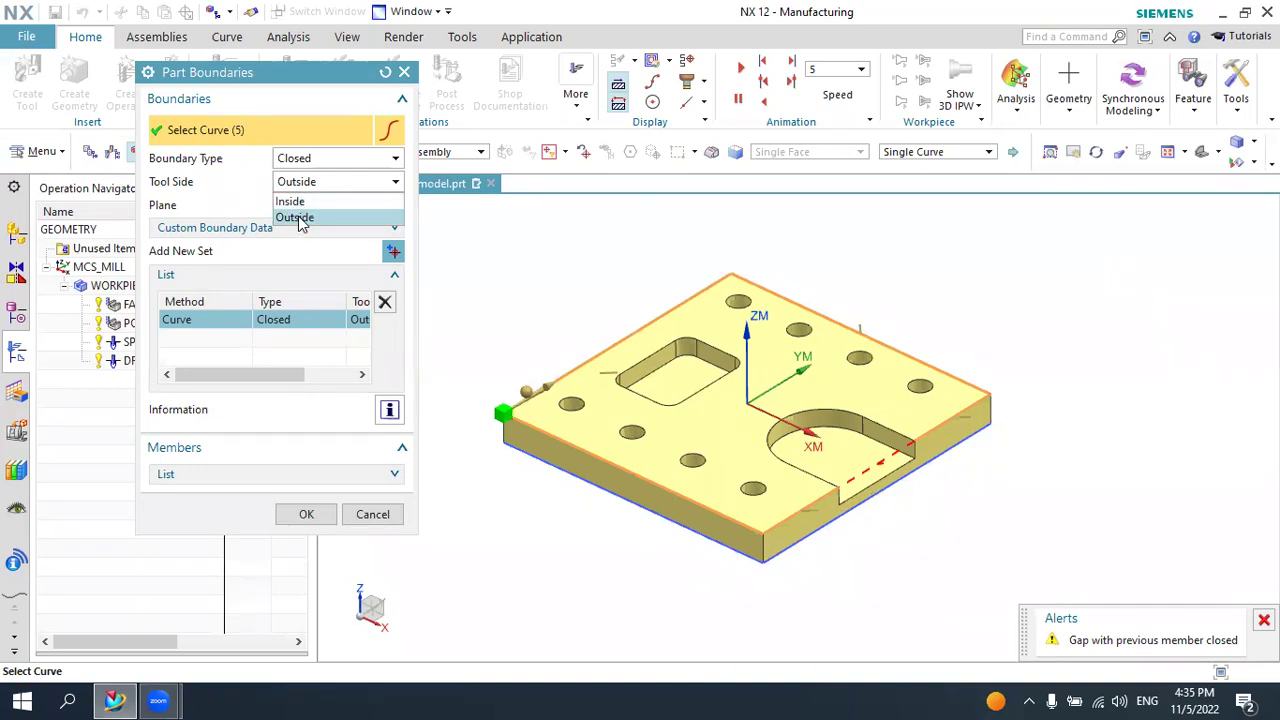
{"action": "left_click", "coordinate": [298, 218]}
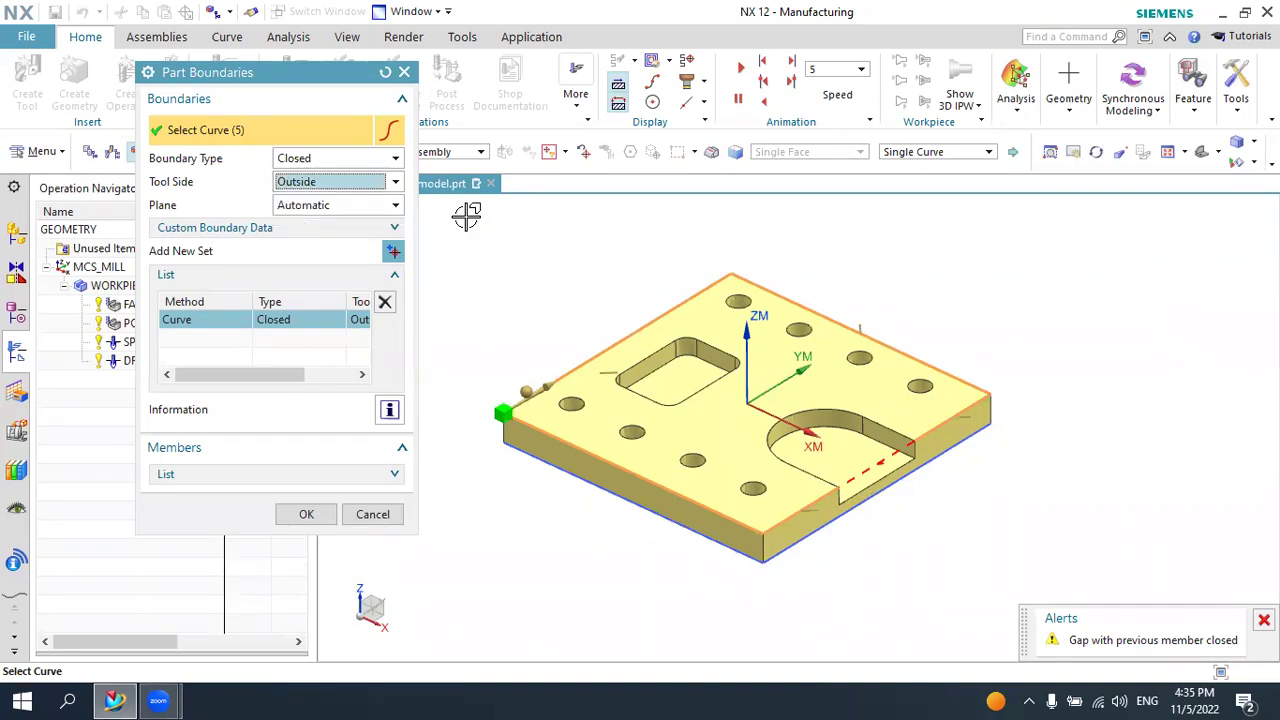
Switch to the top view and zoom to inspect the boundary on the plate
{"action": "left_click", "coordinate": [1218, 152]}
{"action": "left_click", "coordinate": [1233, 235]}
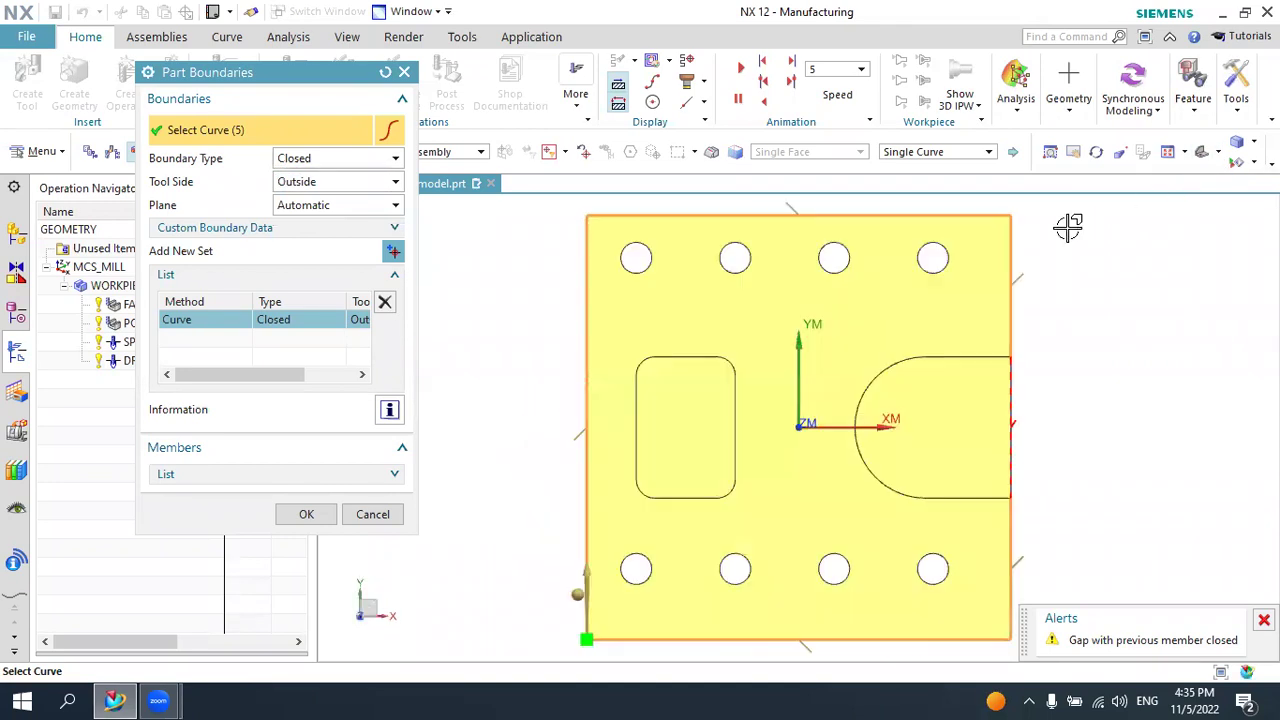
{"action": "scroll", "coordinate": [1000, 227], "scroll_direction": "down", "scroll_amount": 2}
{"action": "scroll", "coordinate": [849, 249], "scroll_direction": "down", "scroll_amount": 1}
{"action": "scroll", "coordinate": [800, 235], "scroll_direction": "down", "scroll_amount": 1}
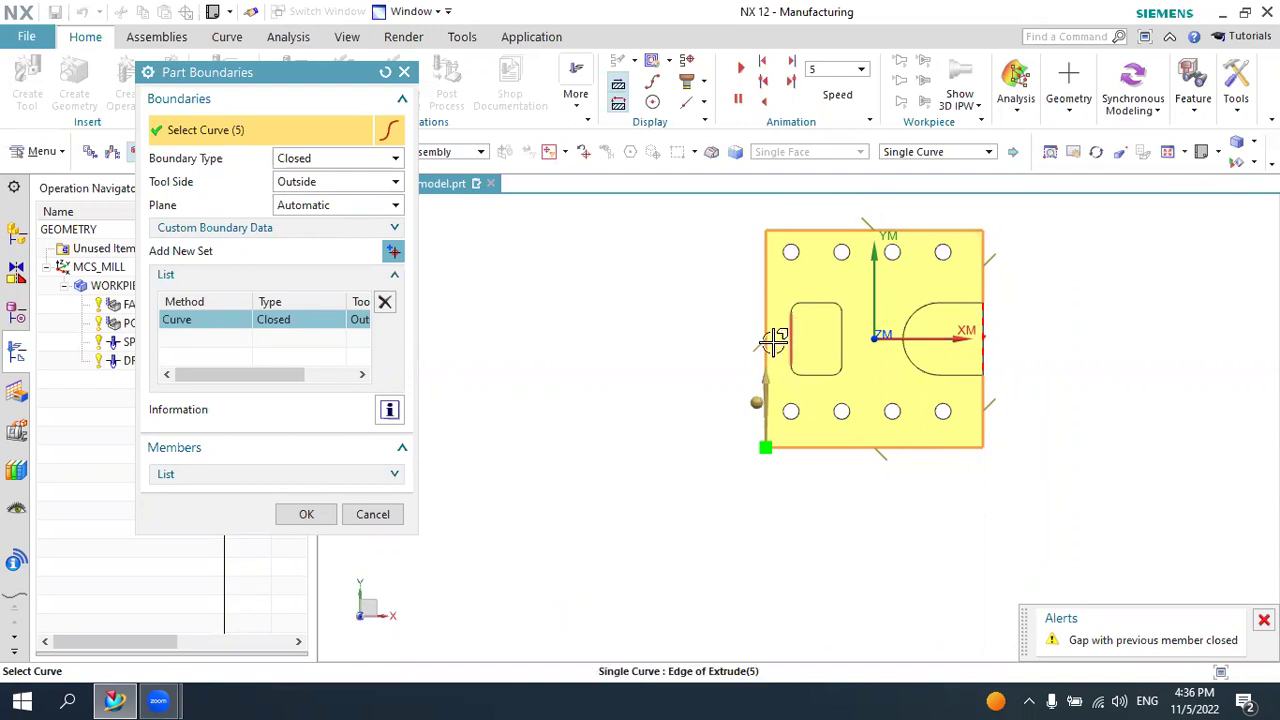
{"action": "scroll", "coordinate": [770, 360], "scroll_direction": "up", "scroll_amount": 2}
{"action": "scroll", "coordinate": [770, 450], "scroll_direction": "up", "scroll_amount": 1}
{"action": "scroll", "coordinate": [740, 440], "scroll_direction": "up", "scroll_amount": 1}
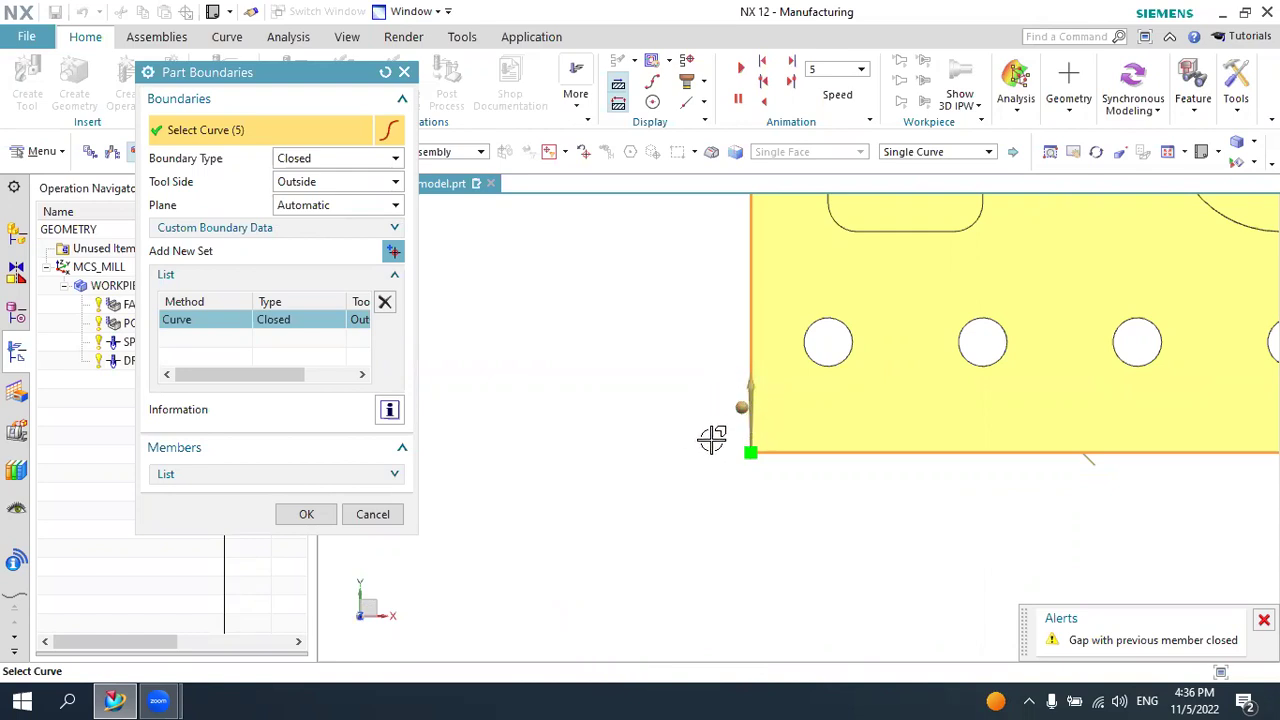
{"action": "scroll", "coordinate": [695, 438], "scroll_direction": "down", "scroll_amount": 1}
{"action": "scroll", "coordinate": [688, 442], "scroll_direction": "down", "scroll_amount": 1}
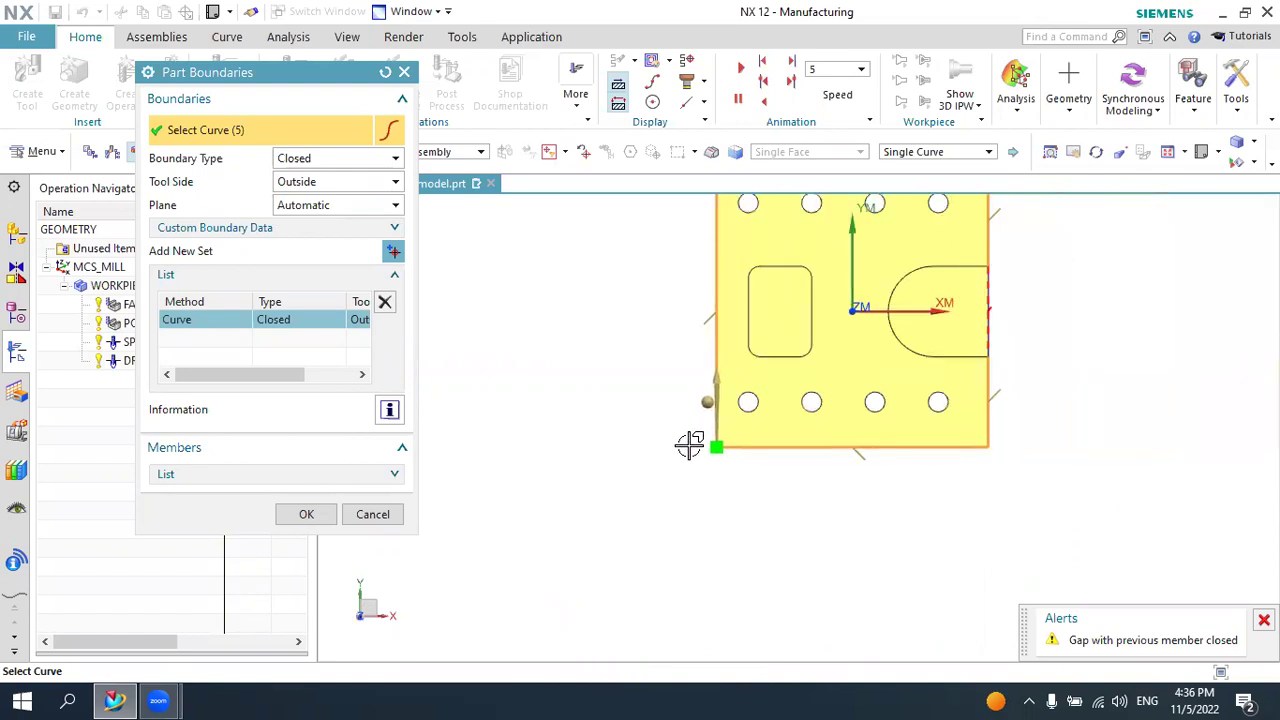
{"action": "scroll", "coordinate": [690, 444], "scroll_direction": "down", "scroll_amount": 1}
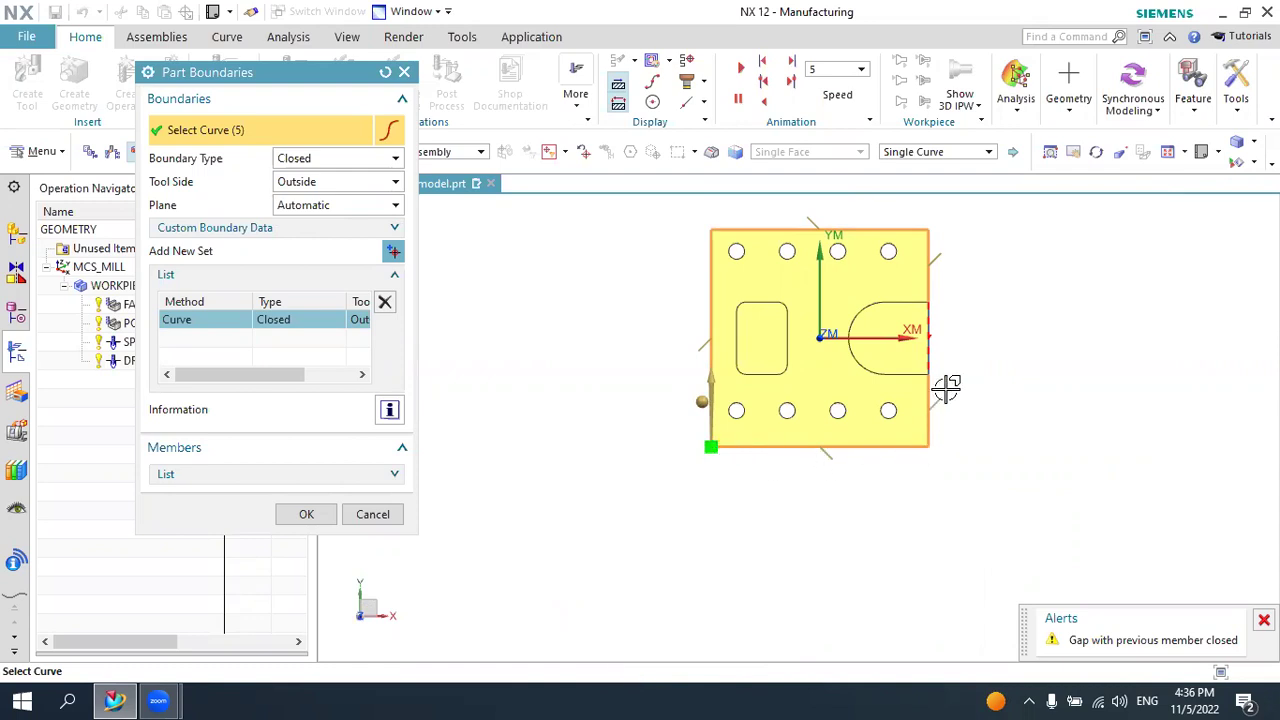
{"action": "scroll", "coordinate": [942, 216], "scroll_direction": "up", "scroll_amount": 2}
In isometric view, switch the tool side to Inside, then back to Outside
{"action": "left_click", "coordinate": [352, 182]}
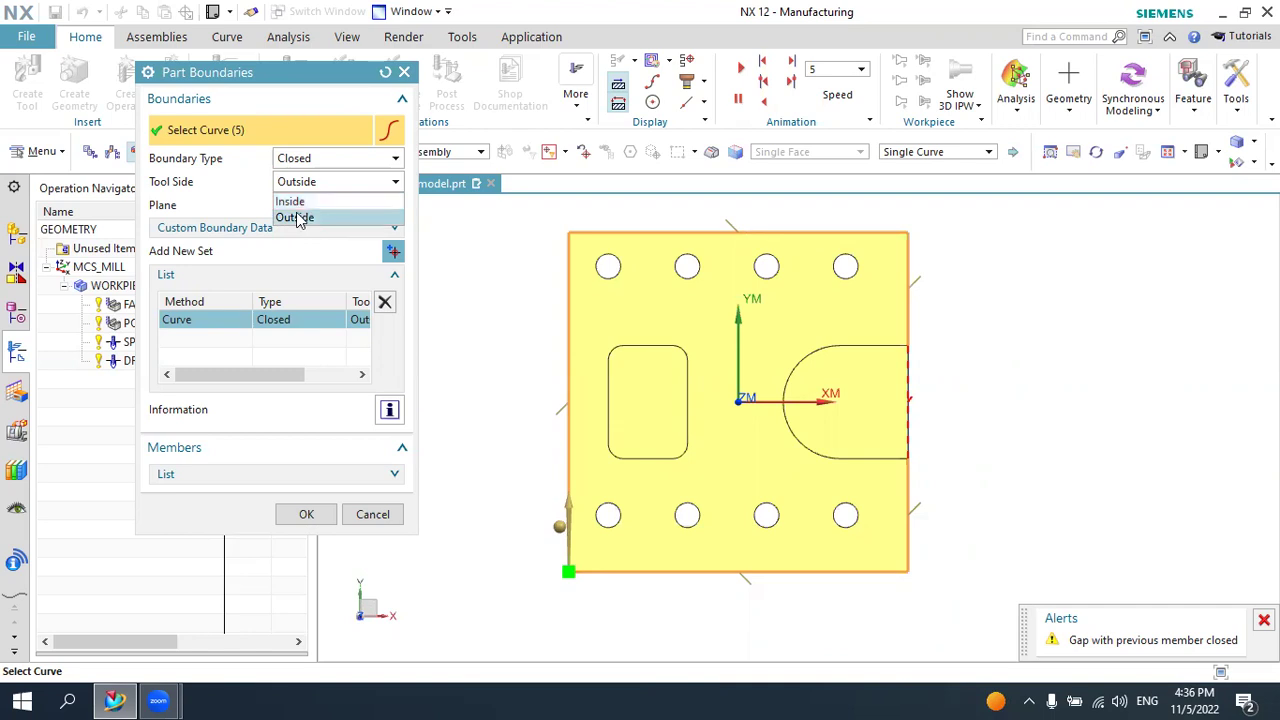
{"action": "left_click", "coordinate": [297, 218]}
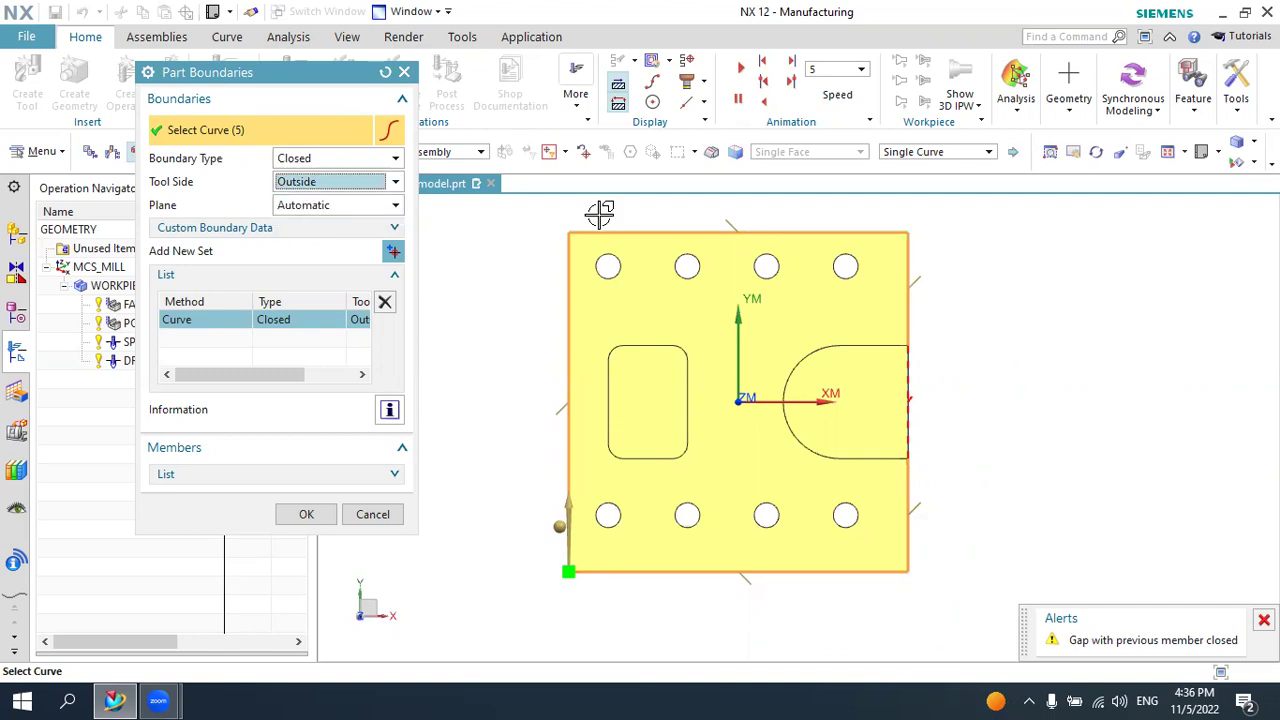
{"action": "left_click", "coordinate": [1204, 152]}
{"action": "left_click", "coordinate": [1206, 185]}
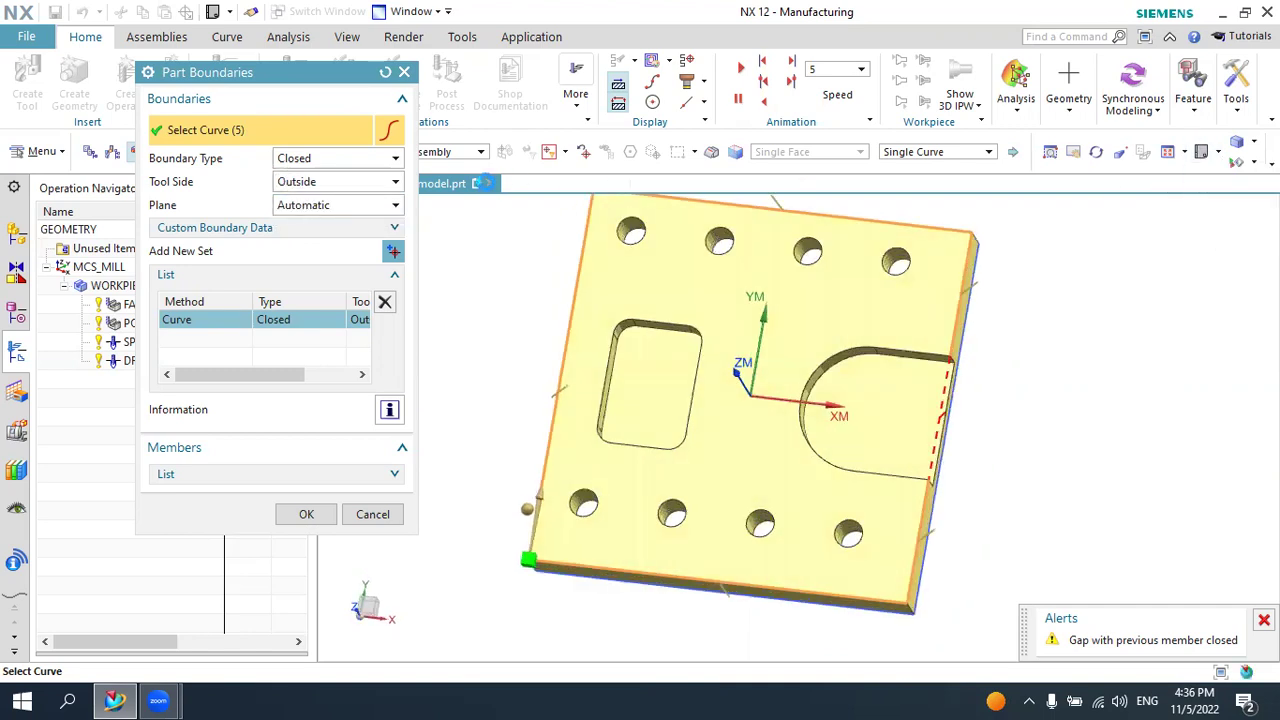
{"action": "left_click", "coordinate": [340, 182]}
{"action": "left_click", "coordinate": [322, 203]}
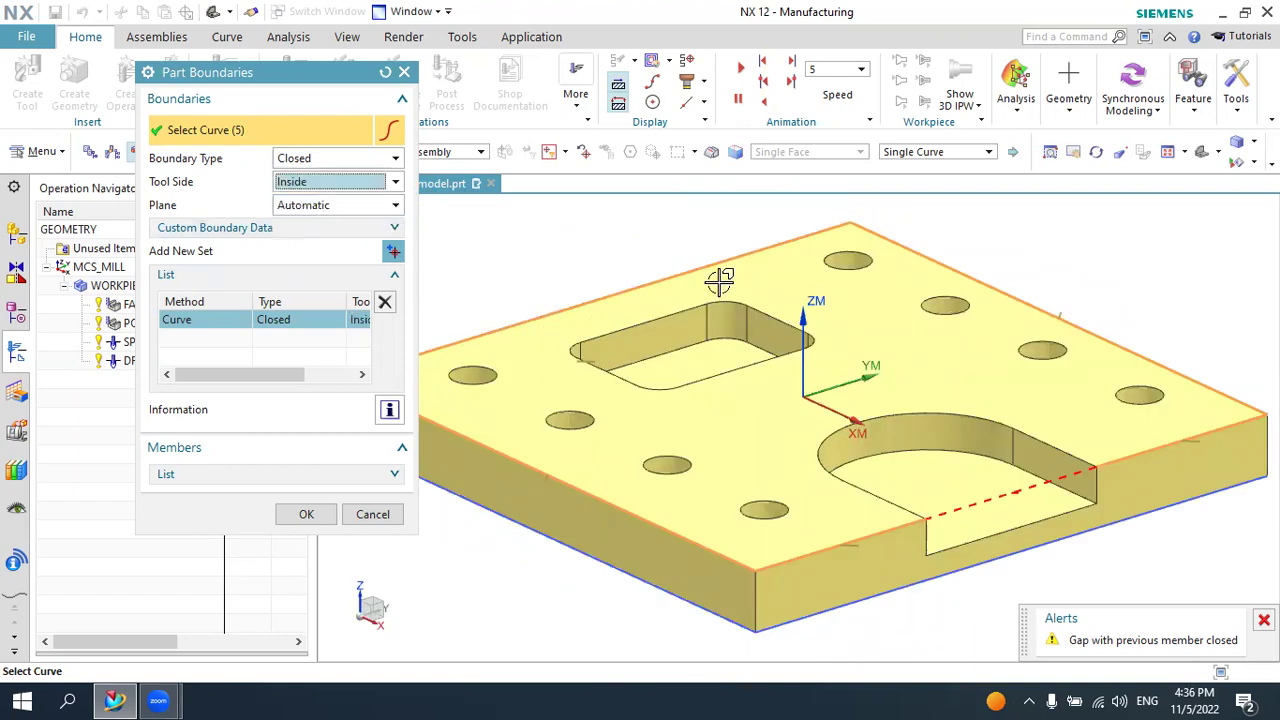
{"action": "scroll", "coordinate": [1048, 343], "scroll_direction": "down", "scroll_amount": 2}
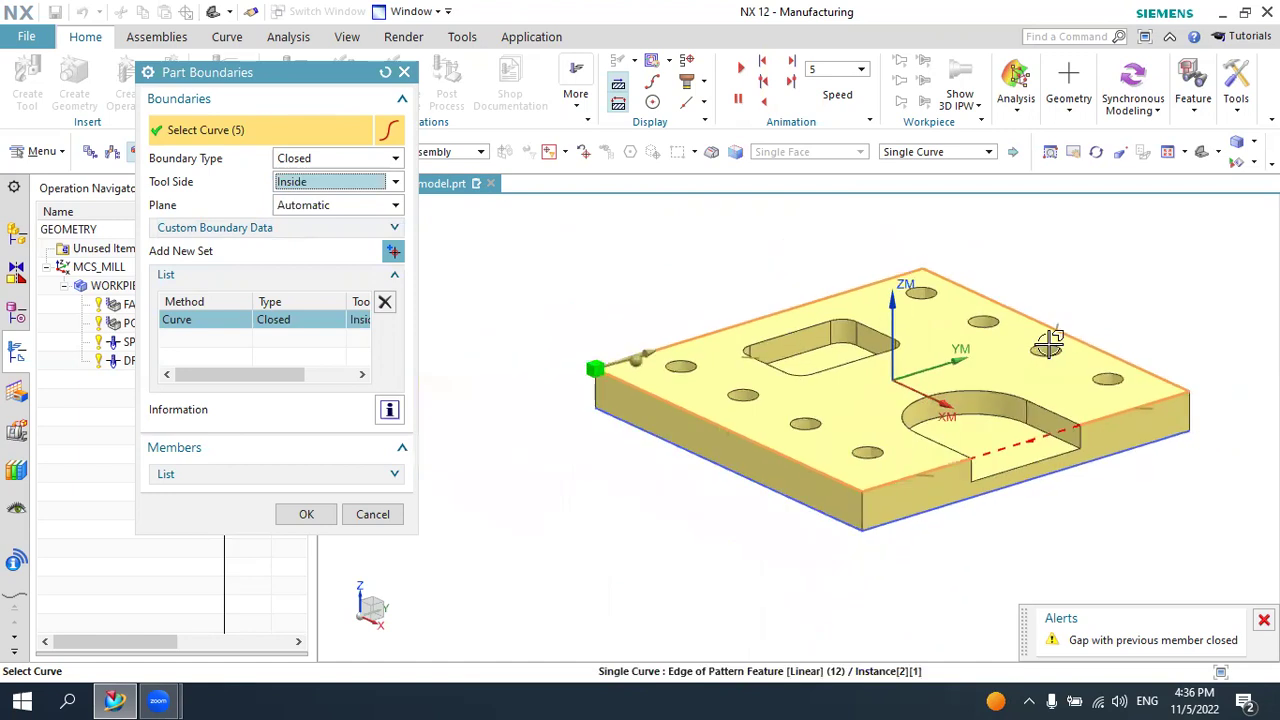
{"action": "left_click", "coordinate": [293, 183]}
{"action": "left_click", "coordinate": [298, 213]}
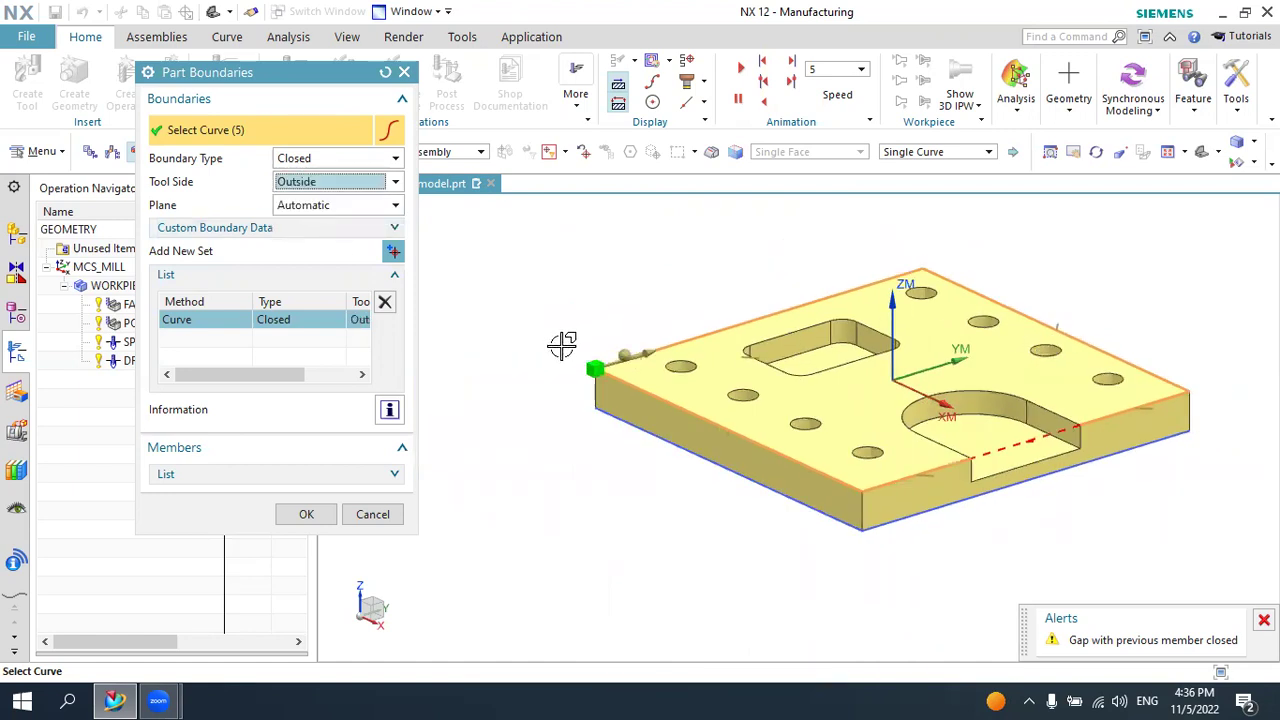
{"action": "left_click", "coordinate": [320, 208]}
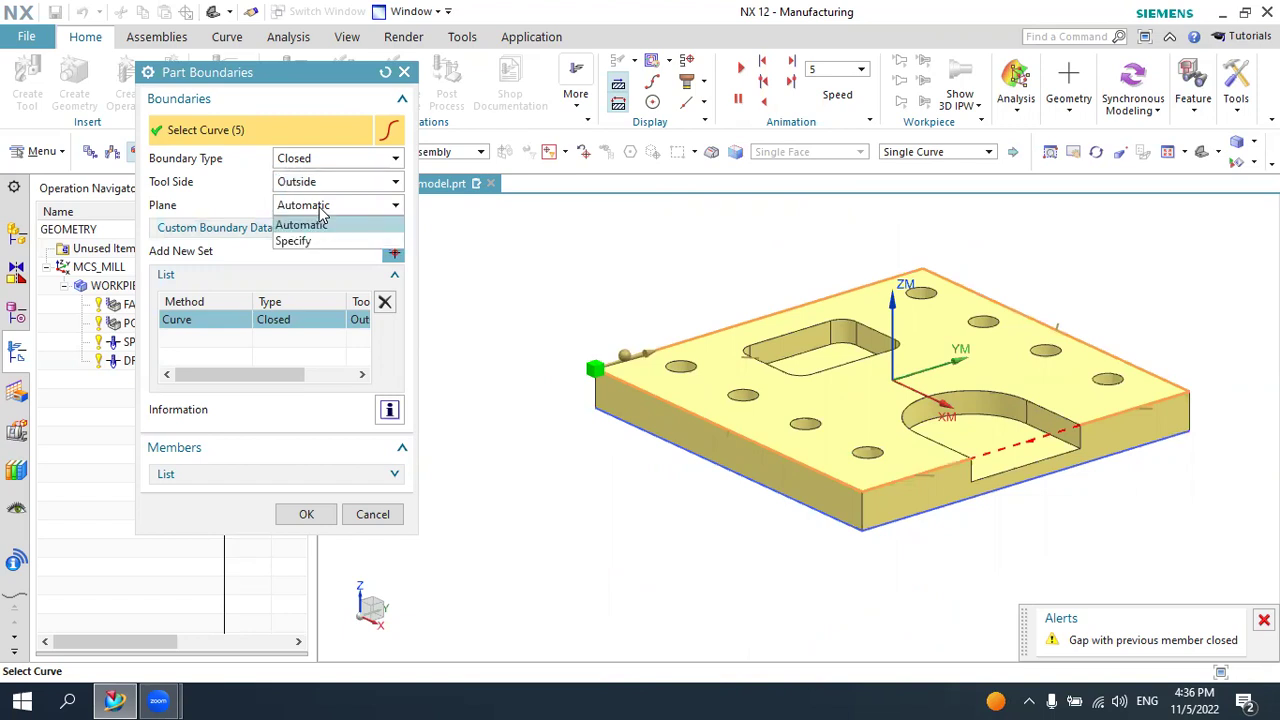
Specify the boundary plane on the plate's top face and accept the part boundary
{"action": "left_click", "coordinate": [293, 241]}
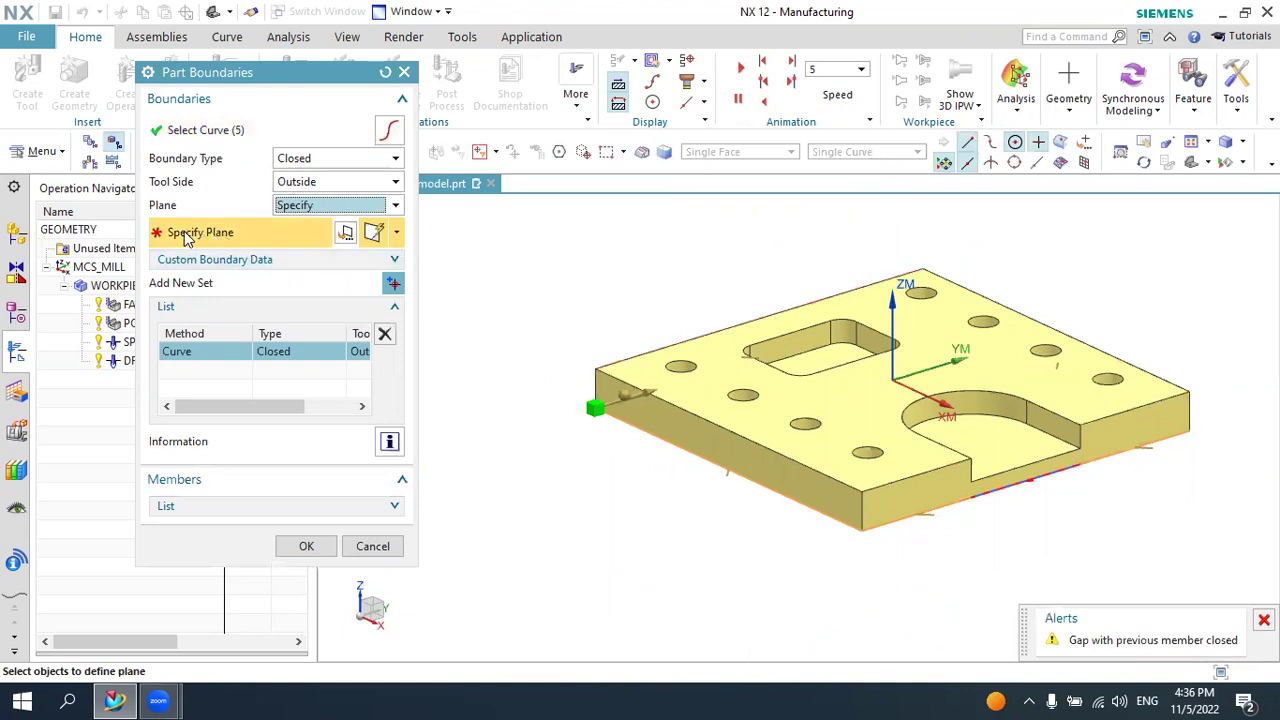
{"action": "scroll", "coordinate": [640, 372], "scroll_direction": "up", "scroll_amount": 3}
{"action": "left_click", "coordinate": [625, 384]}
{"action": "scroll", "coordinate": [625, 384], "scroll_direction": "down", "scroll_amount": 2}
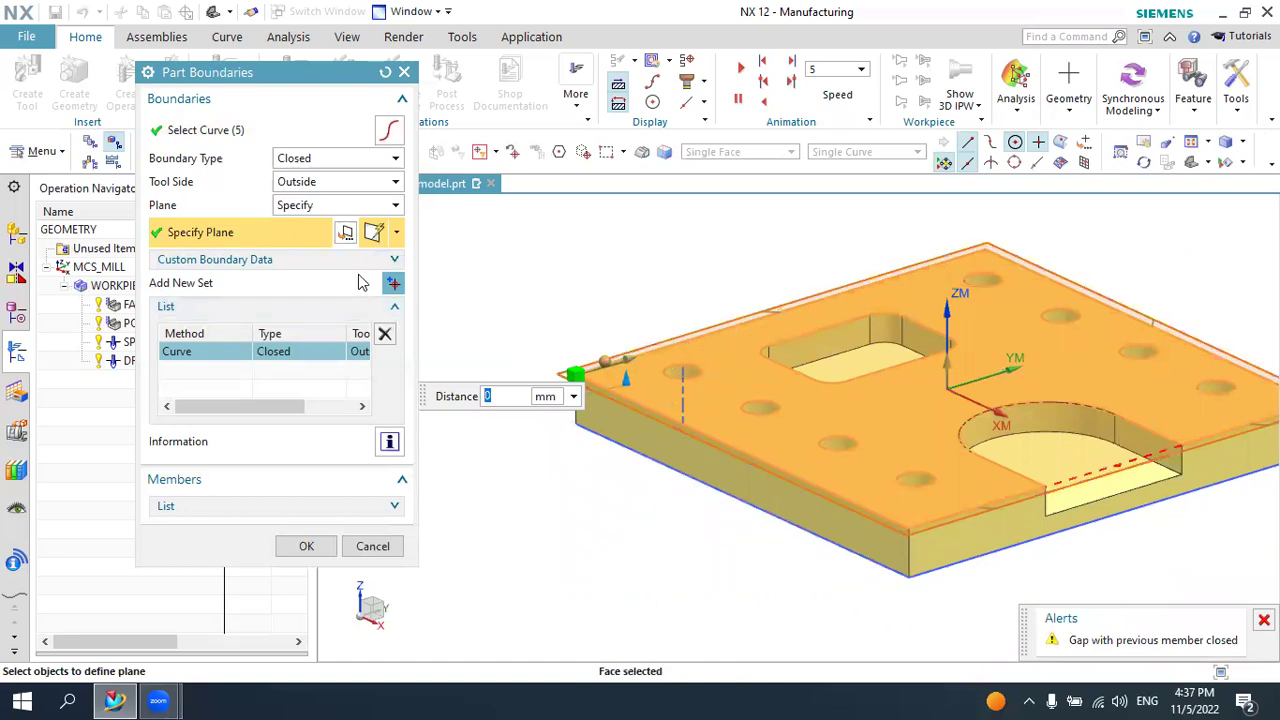
{"action": "left_click", "coordinate": [308, 546]}
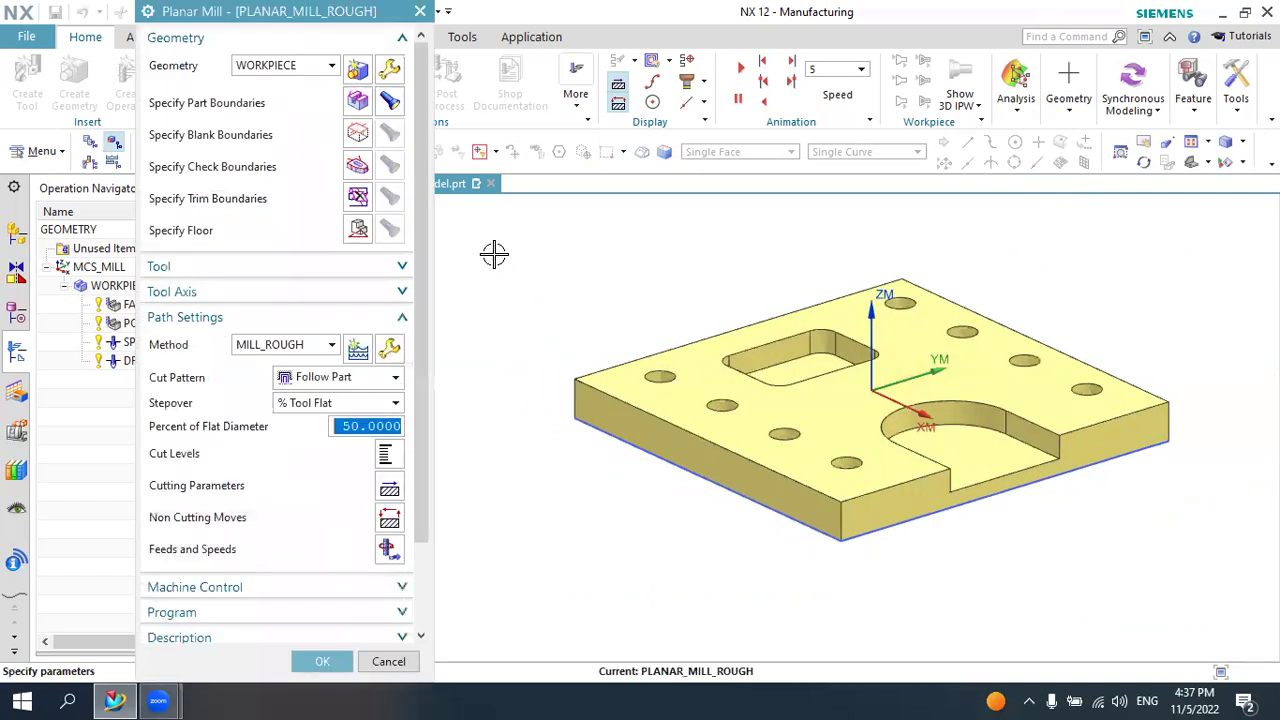
Pick the plate's bottom face as the floor at 0 mm offset and confirm
{"action": "left_click", "coordinate": [394, 113]}
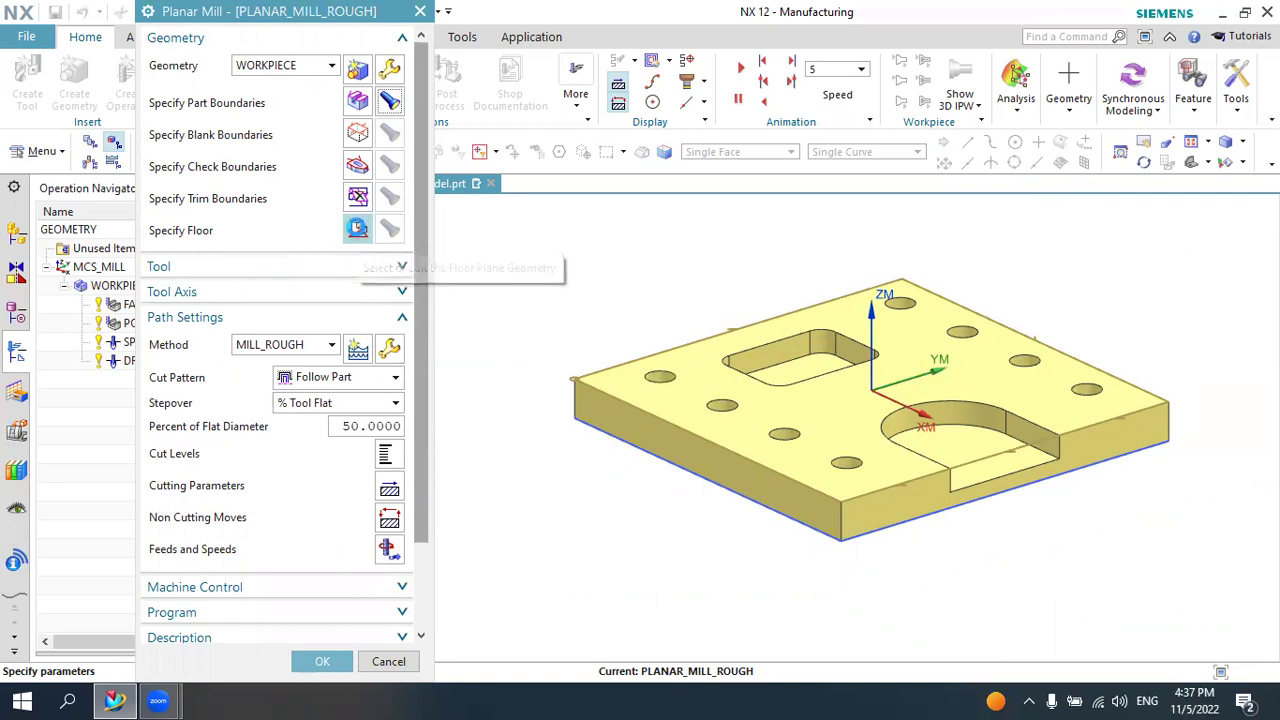
{"action": "key", "text": "Escape"}
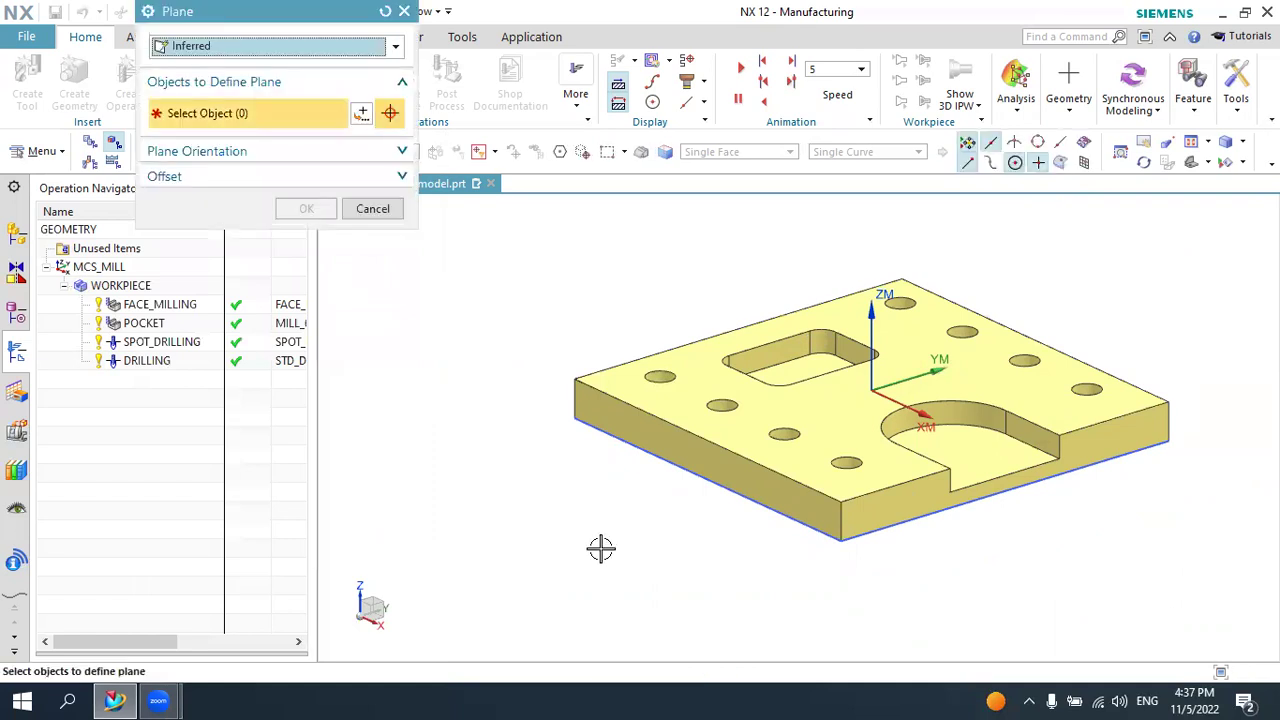
{"action": "middle_click_drag", "start_coordinate": [600, 548], "coordinate": [623, 491]}
{"action": "left_click", "coordinate": [728, 452]}
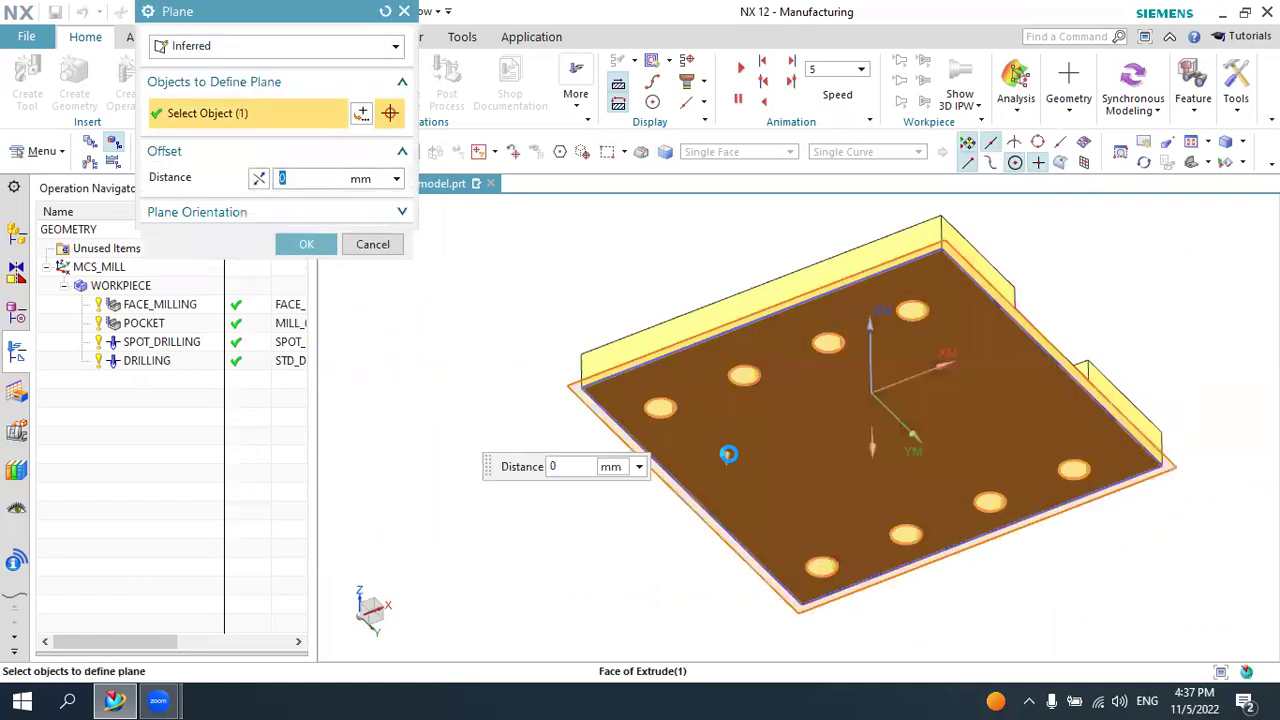
{"action": "mouse_move", "coordinate": [508, 380]}
{"action": "middle_mouse_down"}
{"action": "mouse_move", "coordinate": [467, 451]}
{"action": "mouse_move", "coordinate": [486, 463]}
{"action": "middle_mouse_up"}
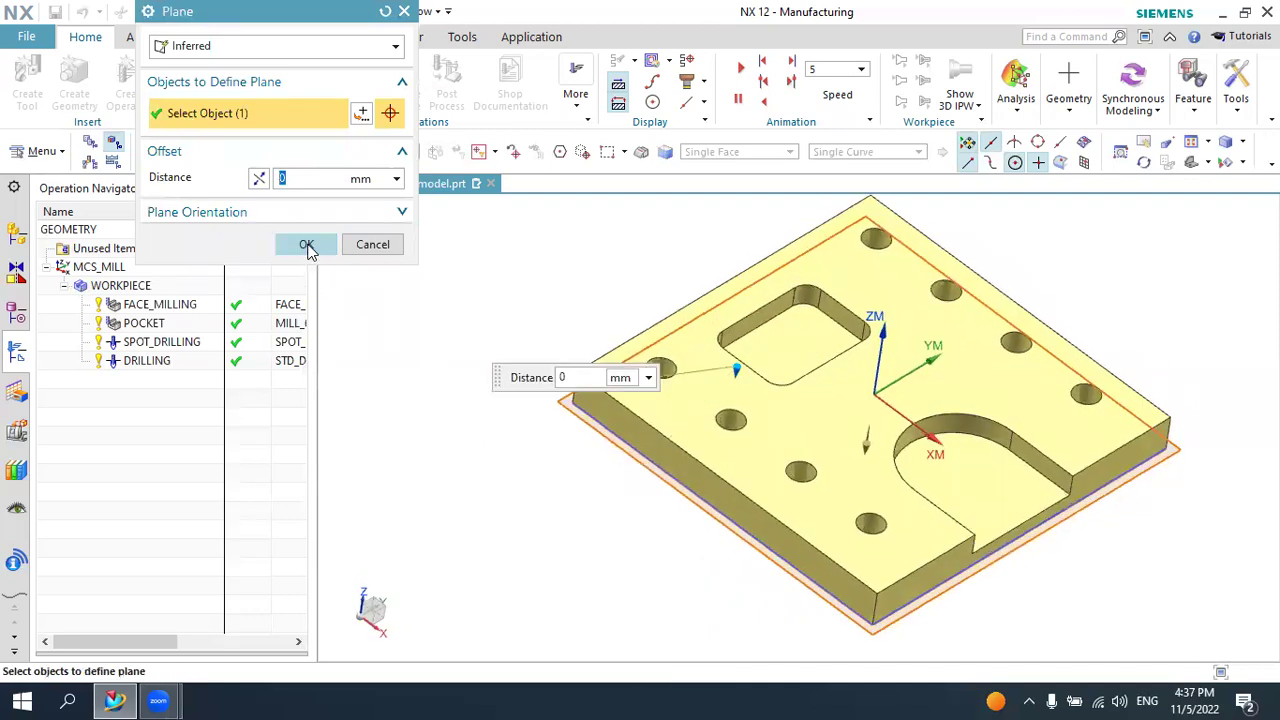
{"action": "left_click", "coordinate": [308, 249]}
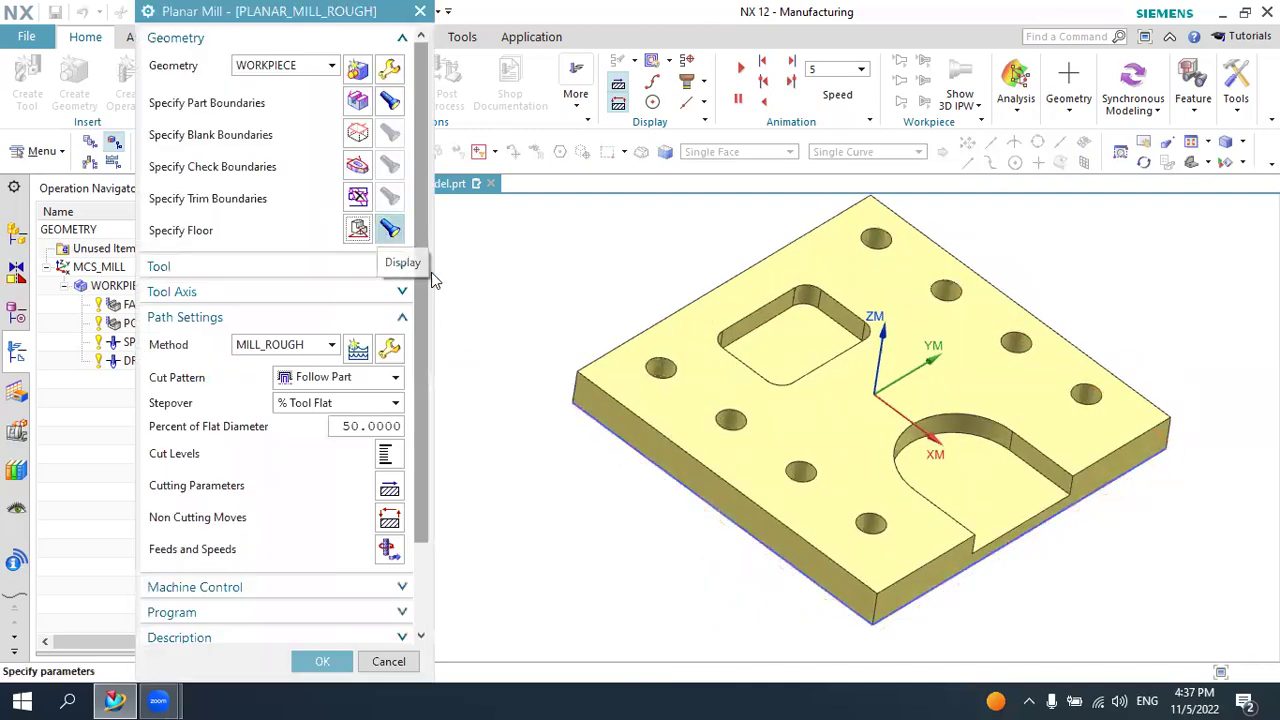
Confirm the operation uses the MILL_D10 tool and the +ZM tool axis
{"action": "mouse_move", "coordinate": [583, 489]}
{"action": "middle_mouse_down"}
{"action": "mouse_move", "coordinate": [597, 457]}
{"action": "mouse_move", "coordinate": [660, 457]}
{"action": "mouse_move", "coordinate": [586, 469]}
{"action": "mouse_move", "coordinate": [609, 457]}
{"action": "middle_mouse_up"}
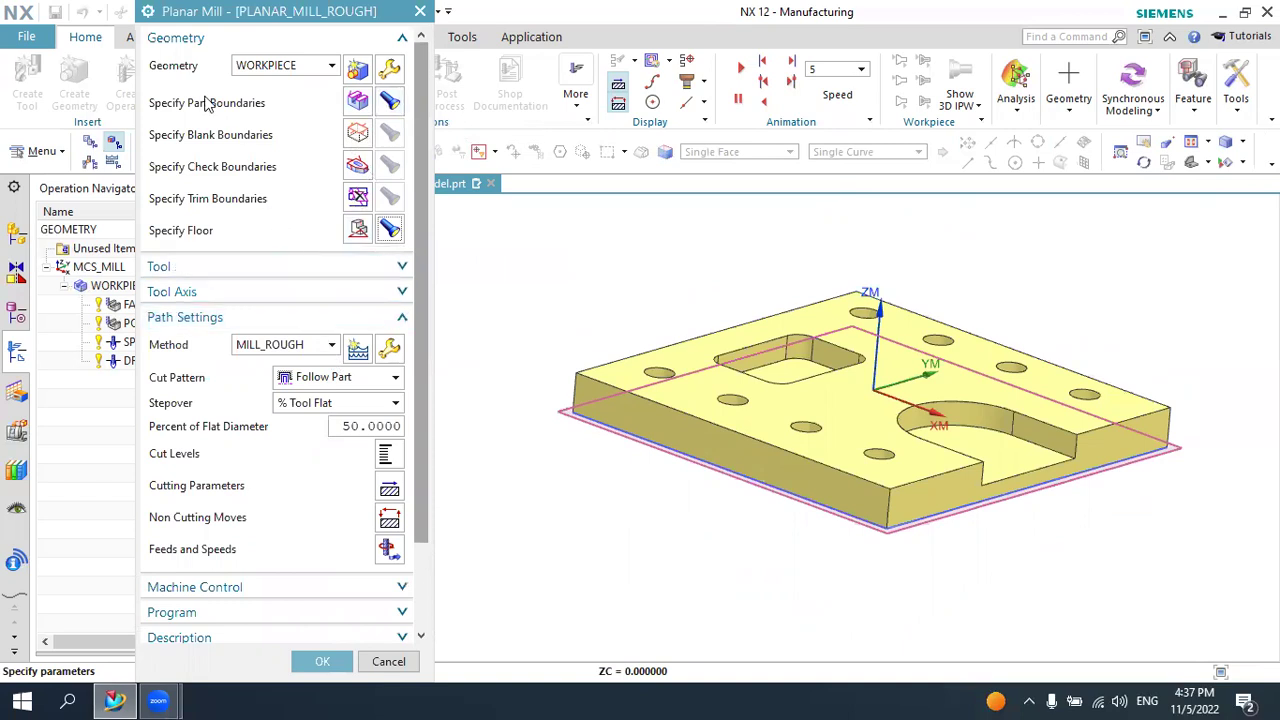
{"action": "left_click", "coordinate": [175, 40]}
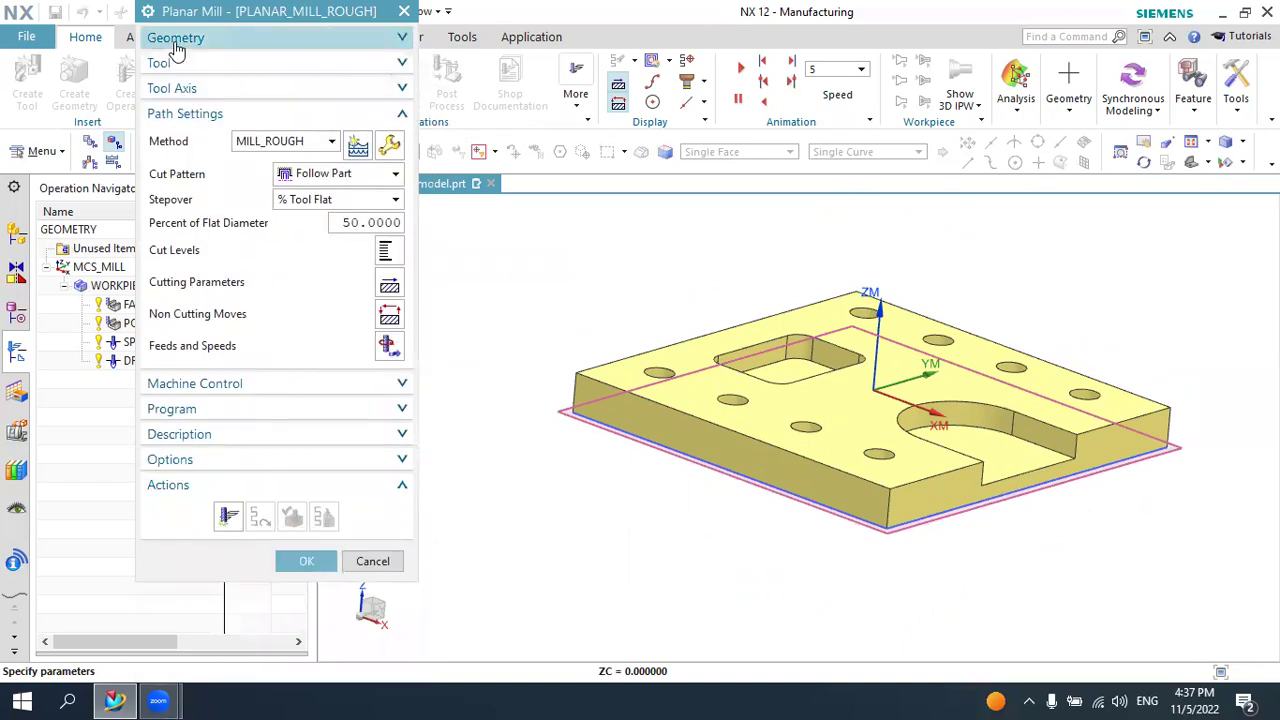
{"action": "left_click", "coordinate": [164, 64]}
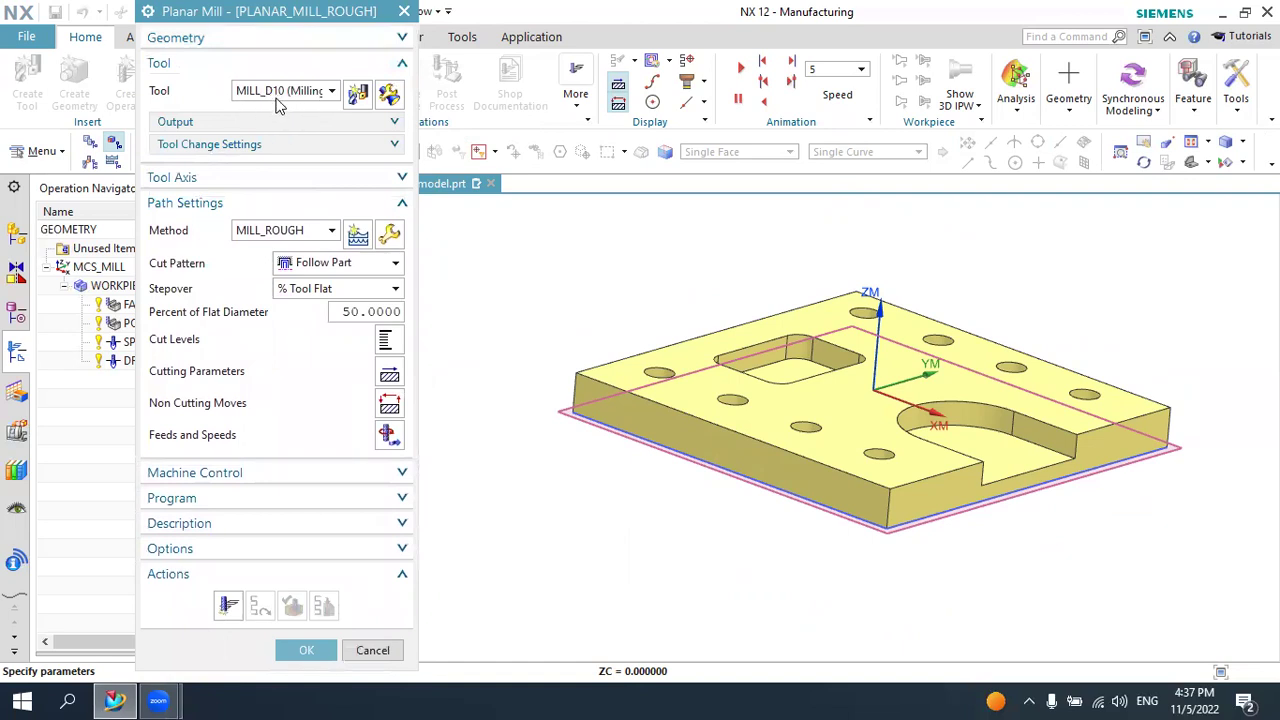
{"action": "left_click", "coordinate": [246, 180]}
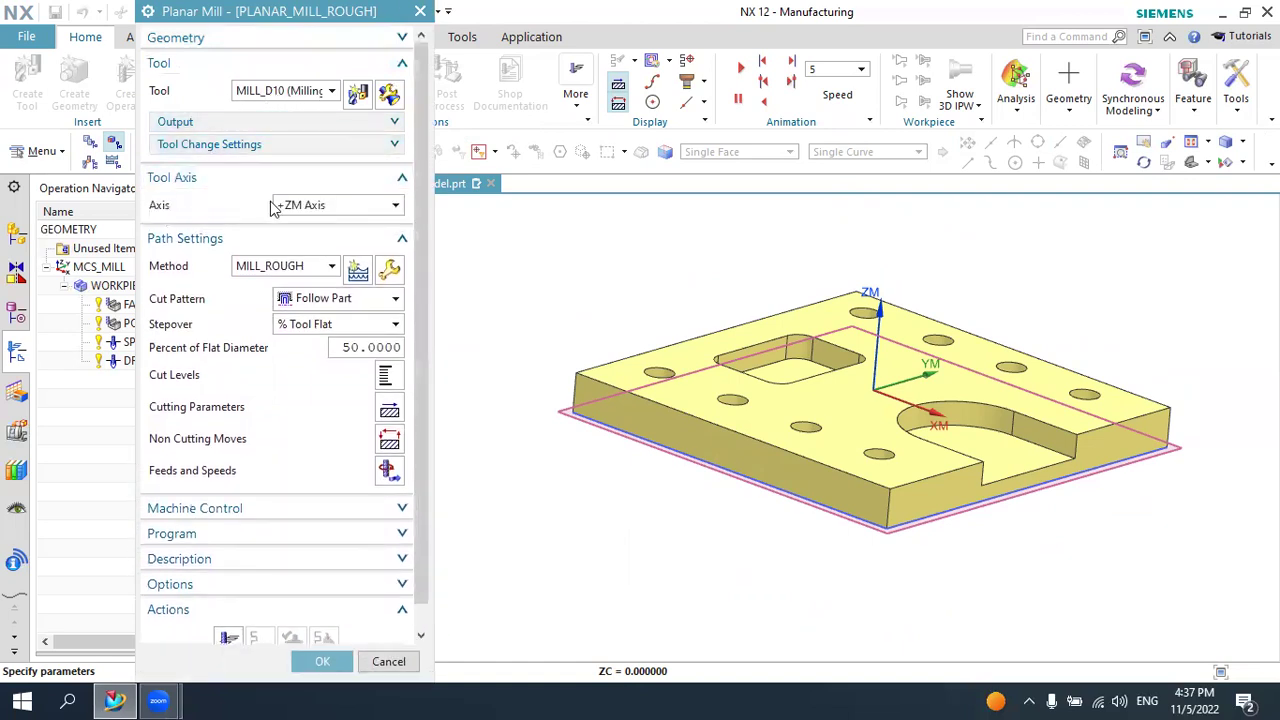
{"action": "left_click", "coordinate": [180, 63]}
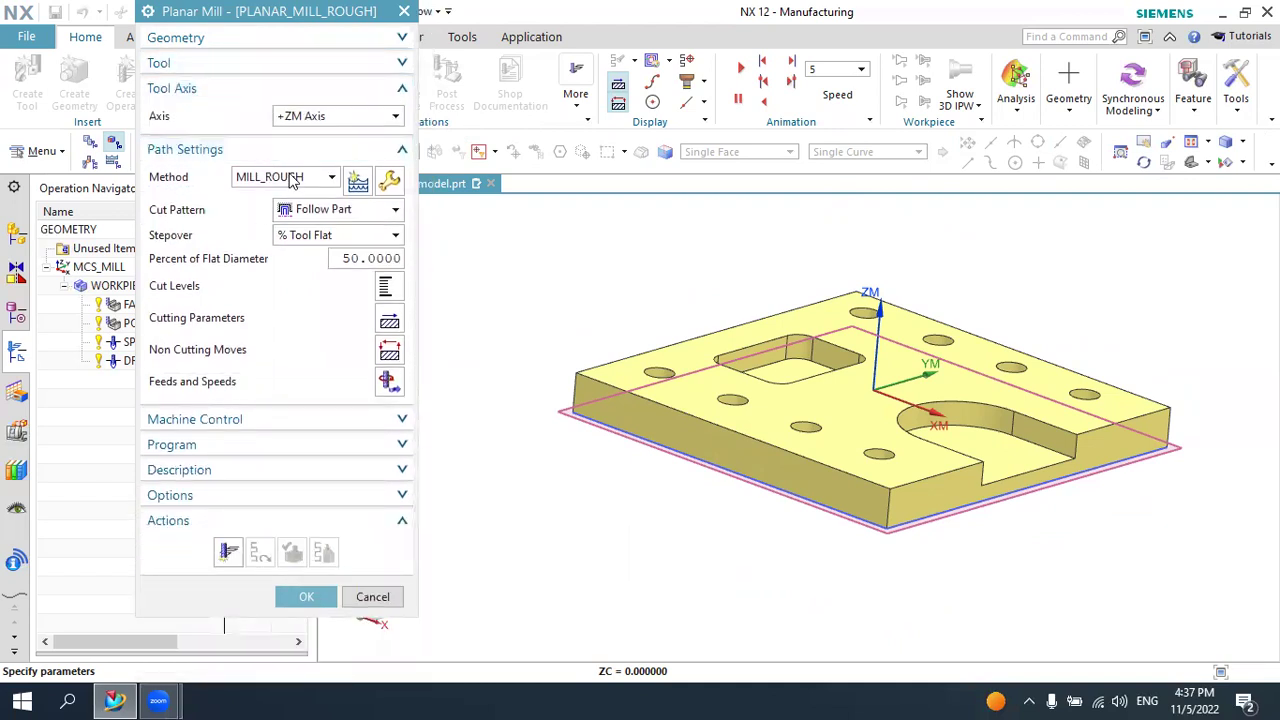
Keep MILL_ROUGH as the method and open its settings, showing 1.0000 part stock and 0.0800 tolerances
{"action": "left_click", "coordinate": [268, 179]}
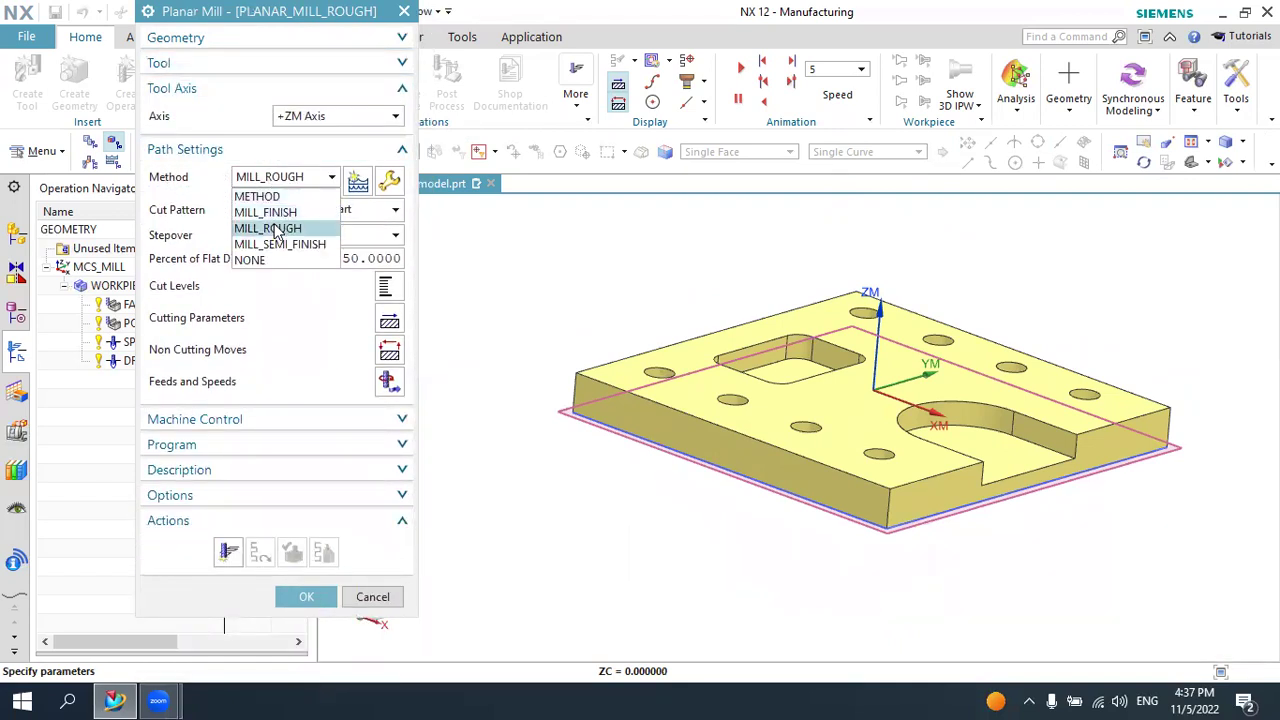
{"action": "left_click", "coordinate": [278, 232]}
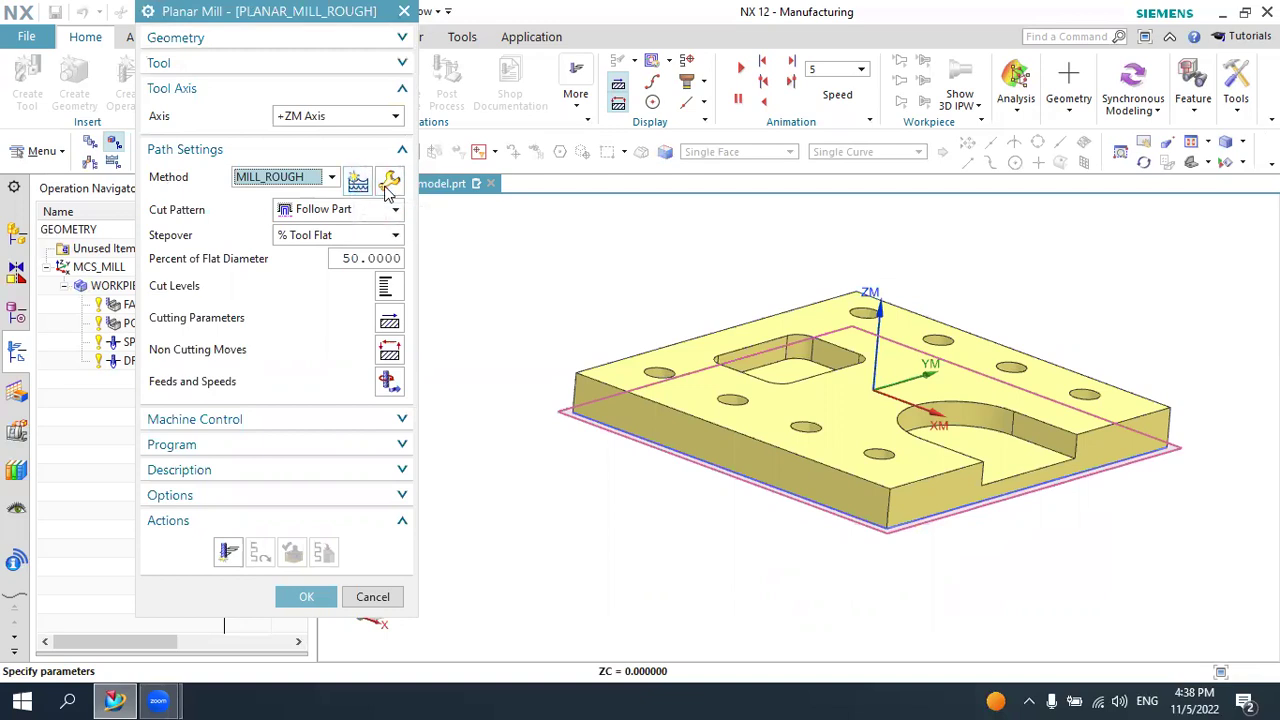
{"action": "left_click", "coordinate": [390, 182]}
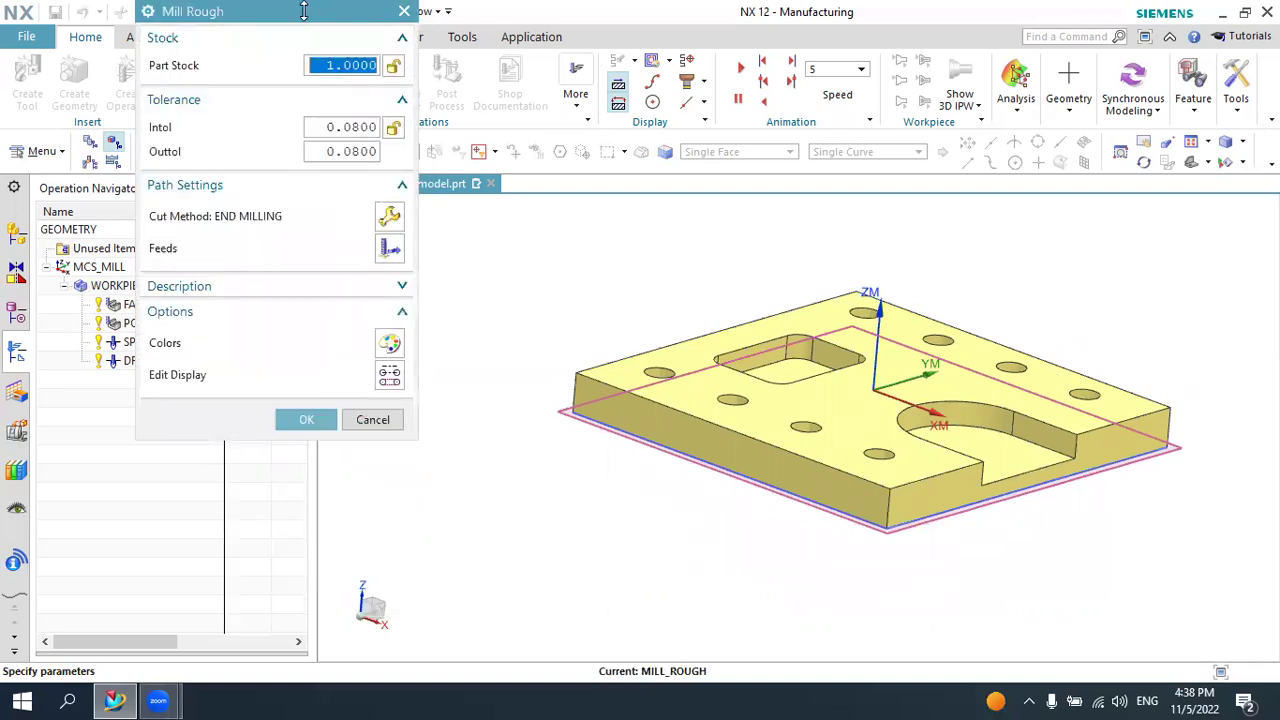
{"action": "left_click_drag", "start_coordinate": [305, 18], "coordinate": [359, 170]}
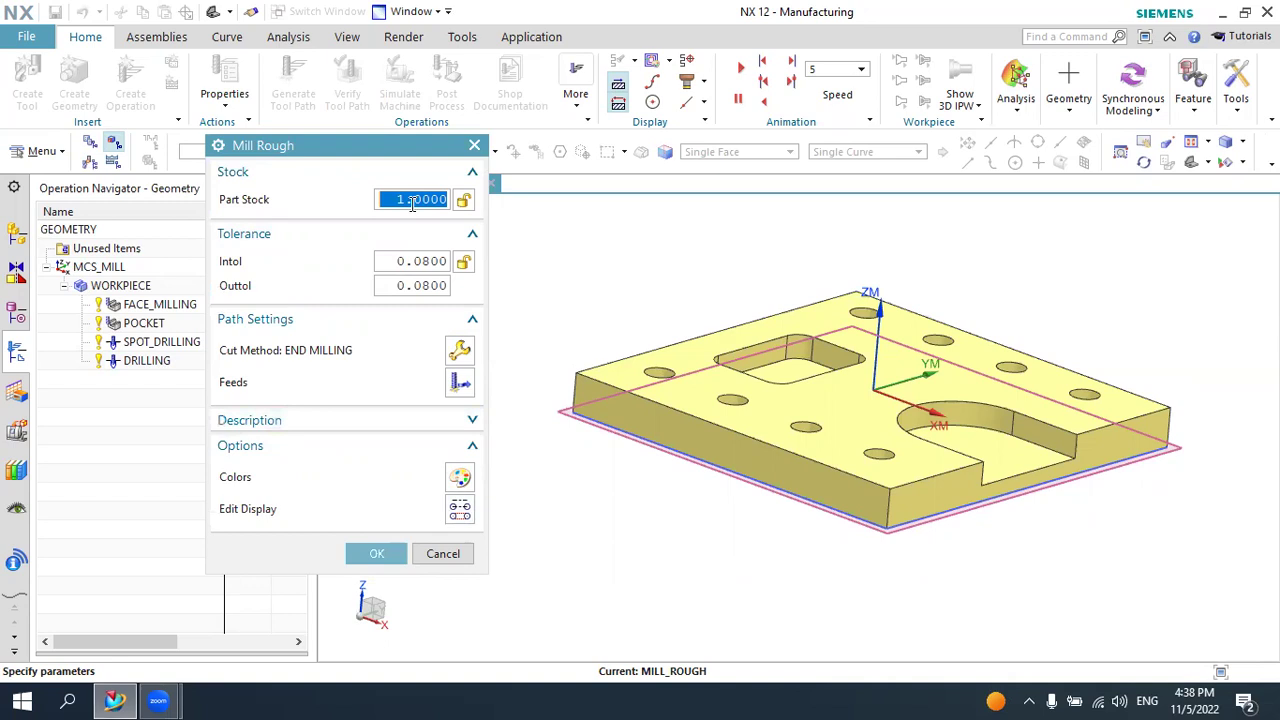
Lower the Mill Rough part stock from 1.0000 to 0 and confirm it
{"action": "type", "text": "0.5"}
{"action": "left_click", "coordinate": [376, 553]}
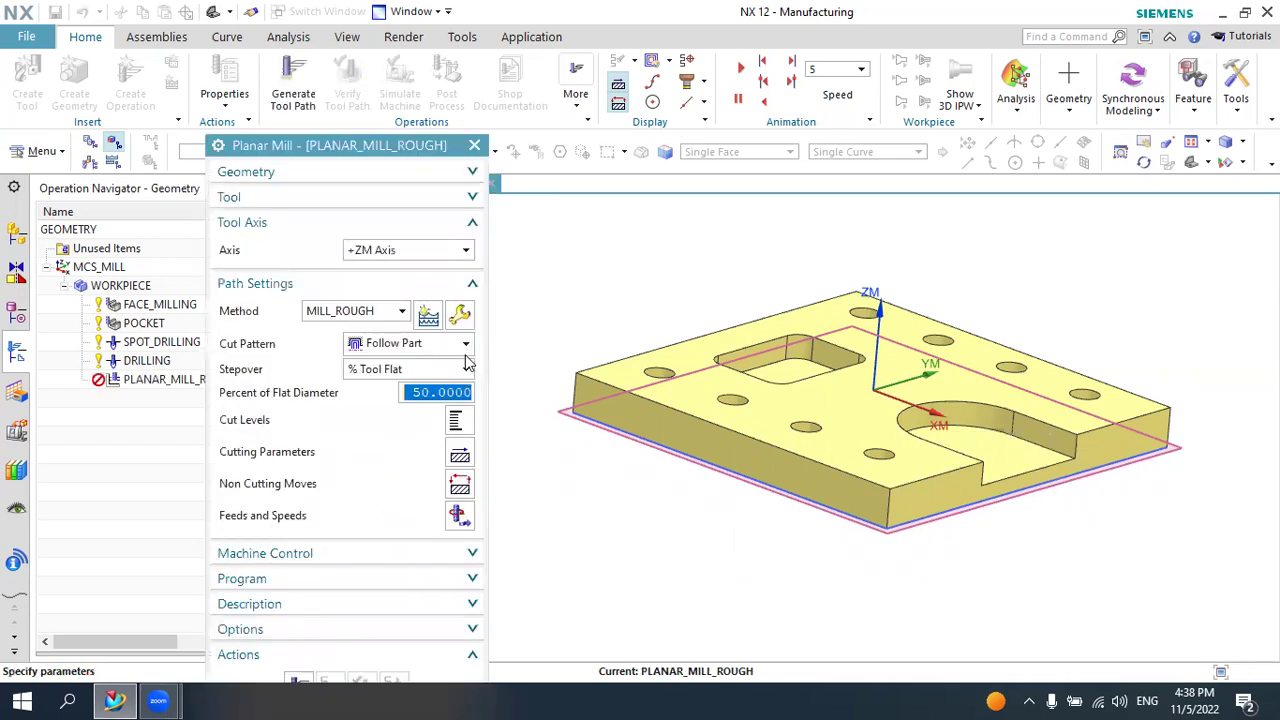
{"action": "left_click_drag", "start_coordinate": [410, 148], "coordinate": [310, 80]}
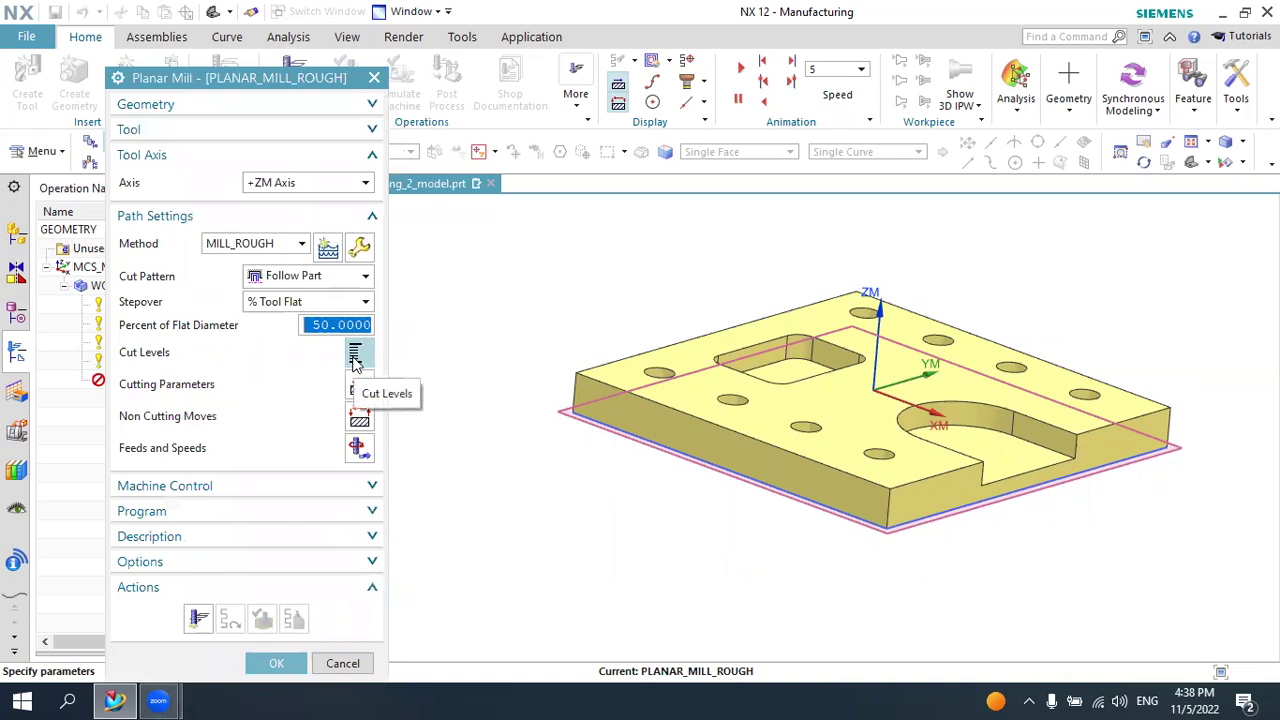
Switch to the Front view and bring up PLANAR_MILL_ROUGH's Cut Levels settings
{"action": "left_click", "coordinate": [1207, 163]}
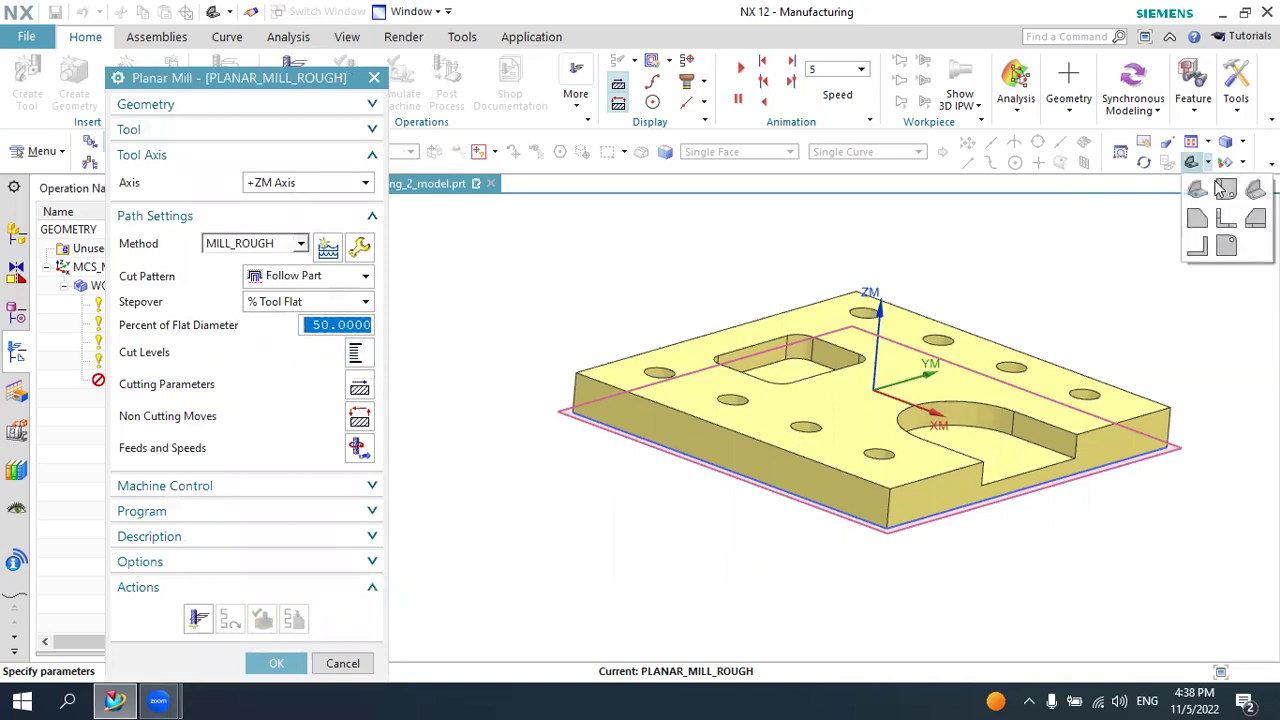
{"action": "left_click", "coordinate": [1226, 217]}
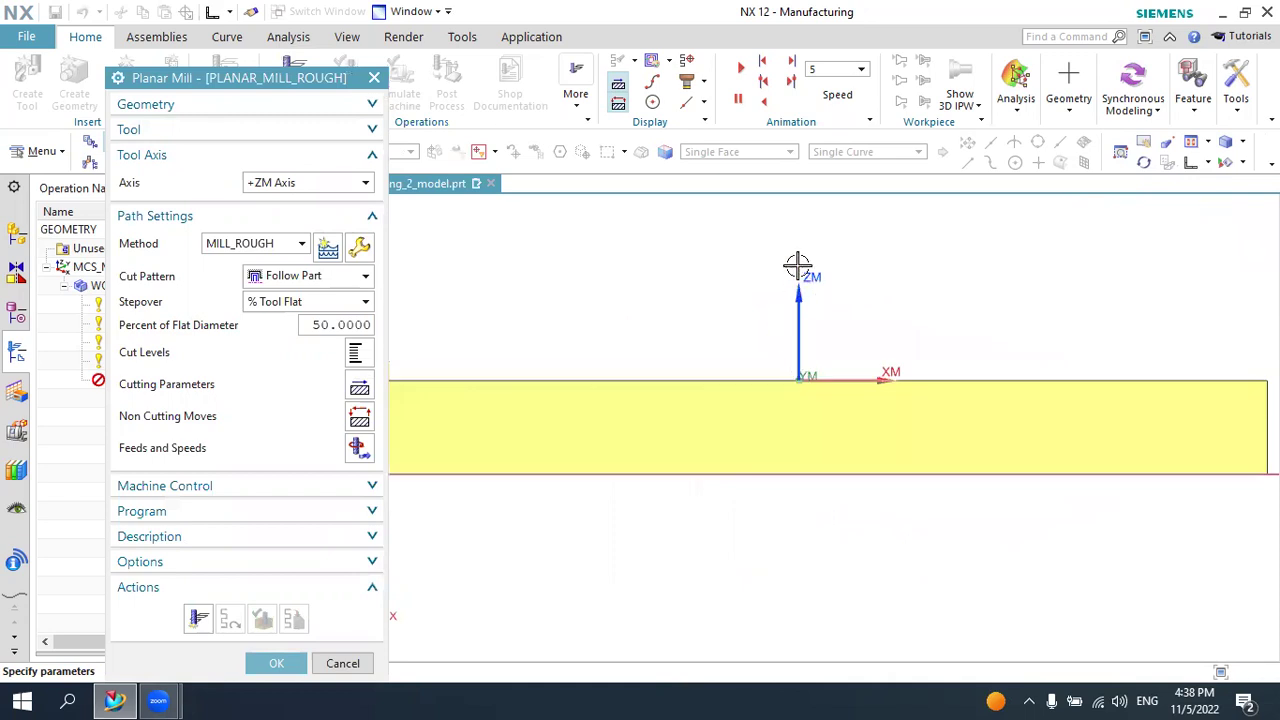
{"action": "scroll", "coordinate": [805, 362], "scroll_direction": "down", "scroll_amount": 2}
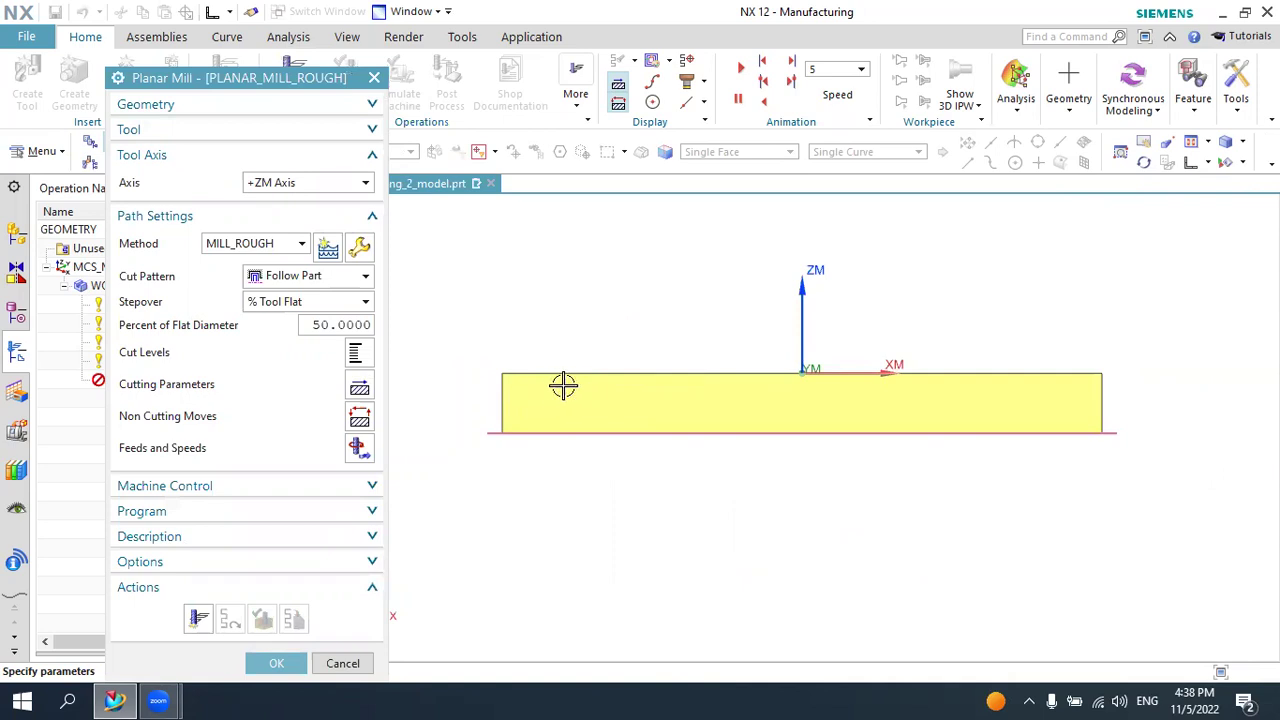
{"action": "left_click", "coordinate": [356, 354]}
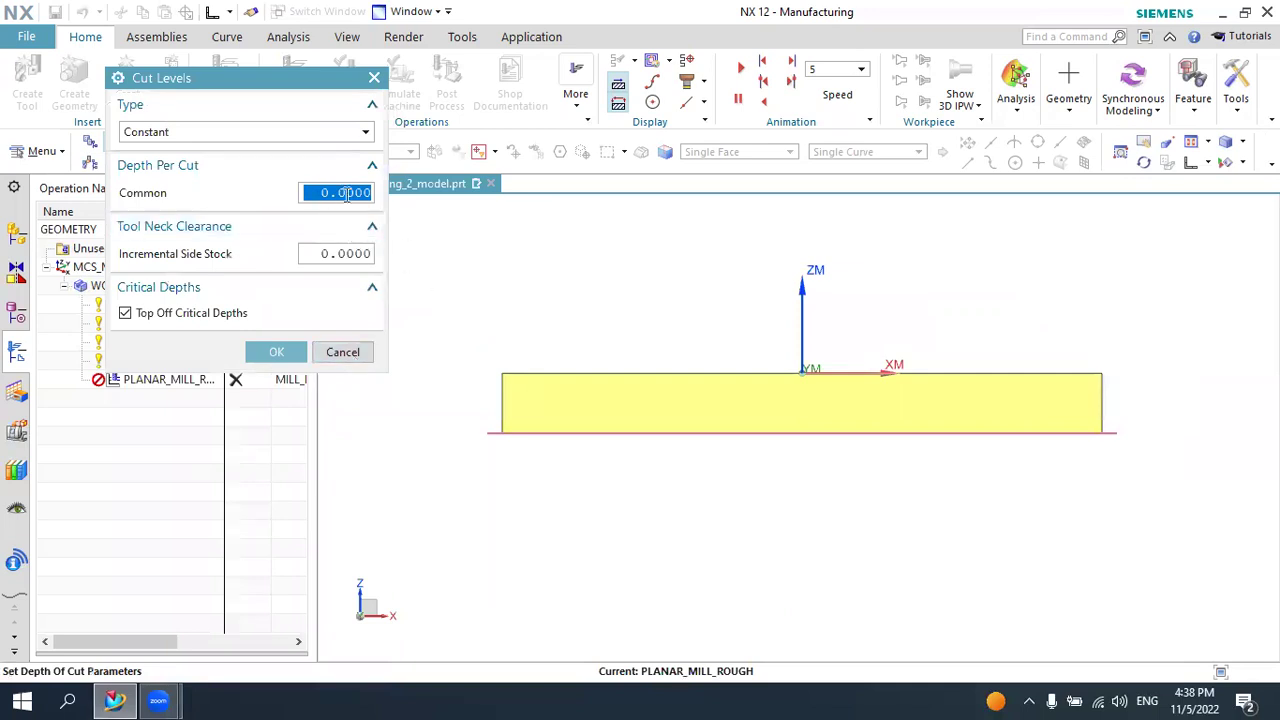
Accept the Cut Levels, generate the rough toolpath and dismiss the no-material warning
{"action": "left_click", "coordinate": [277, 355]}
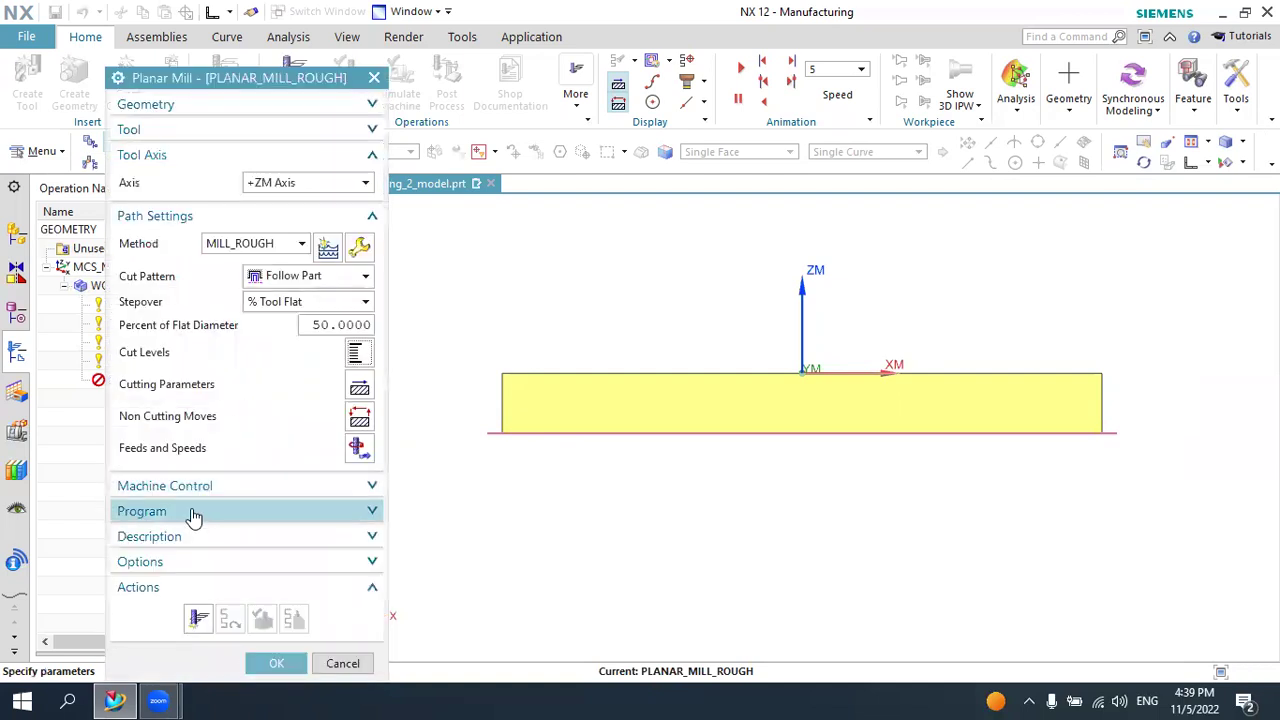
{"action": "left_click", "coordinate": [199, 617]}
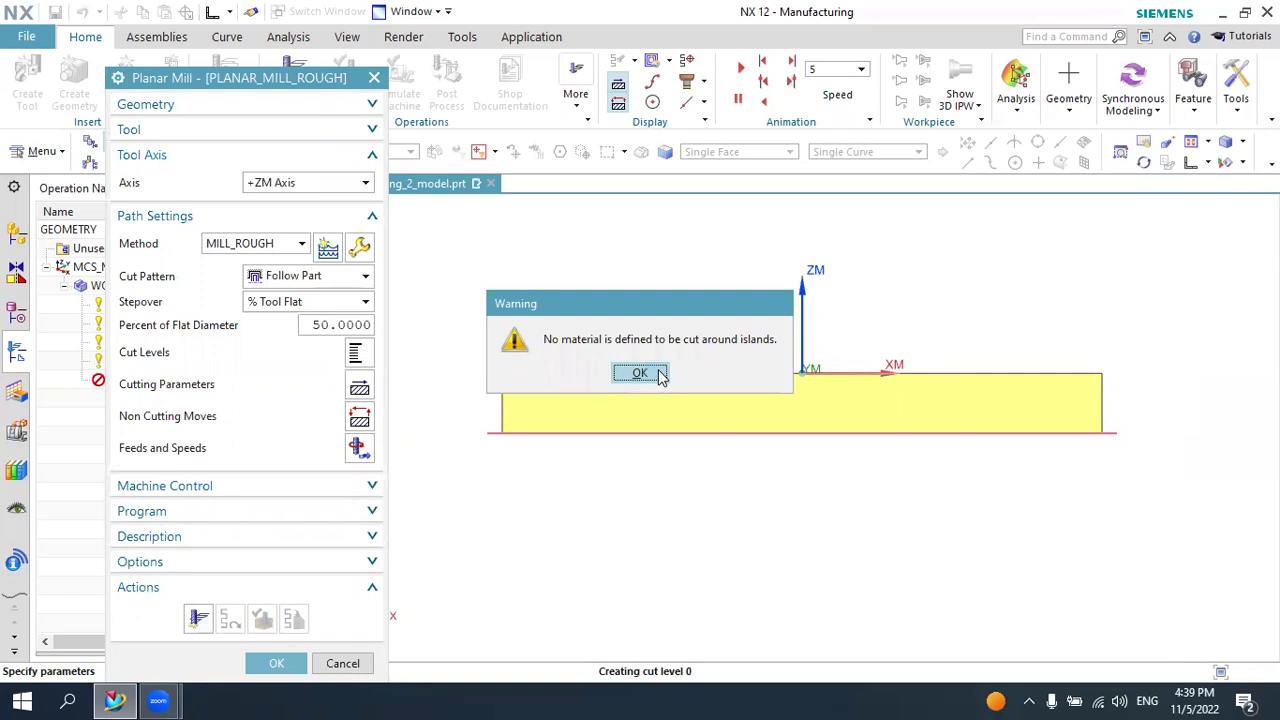
{"action": "left_click", "coordinate": [640, 373]}
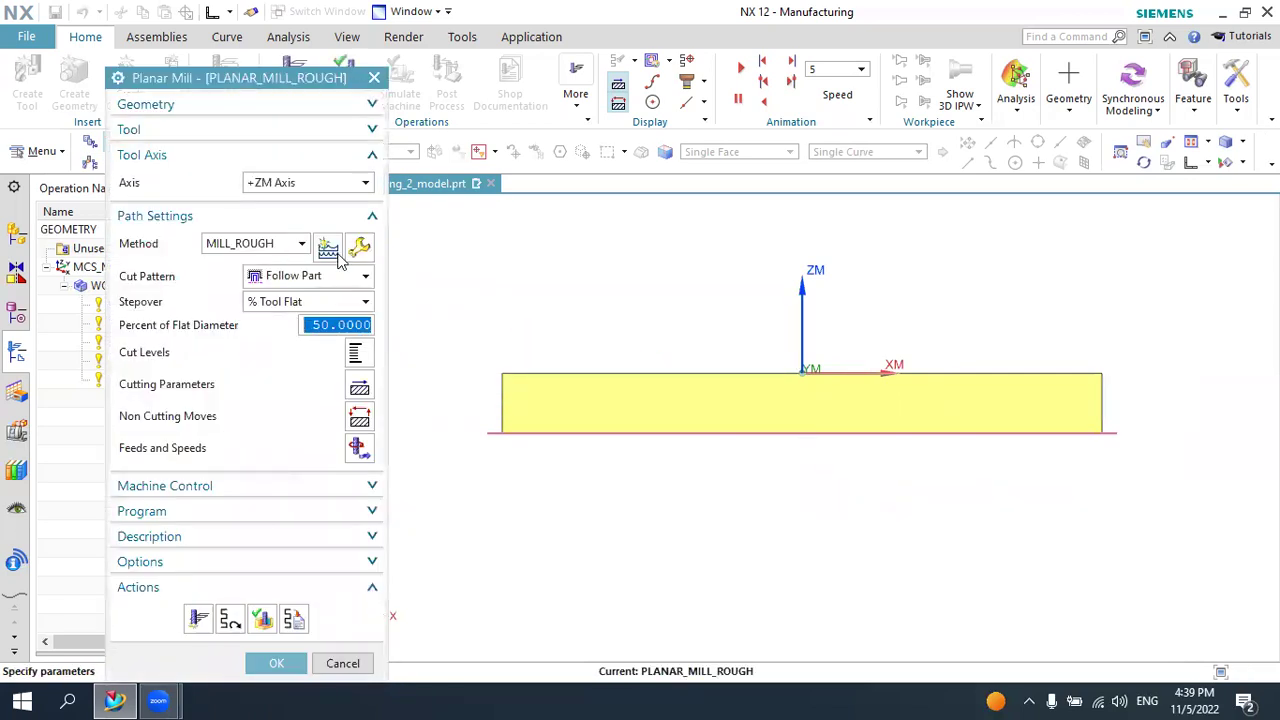
Keep the part boundary Closed, set its tool side to Inside, and regenerate
{"action": "left_click", "coordinate": [220, 104]}
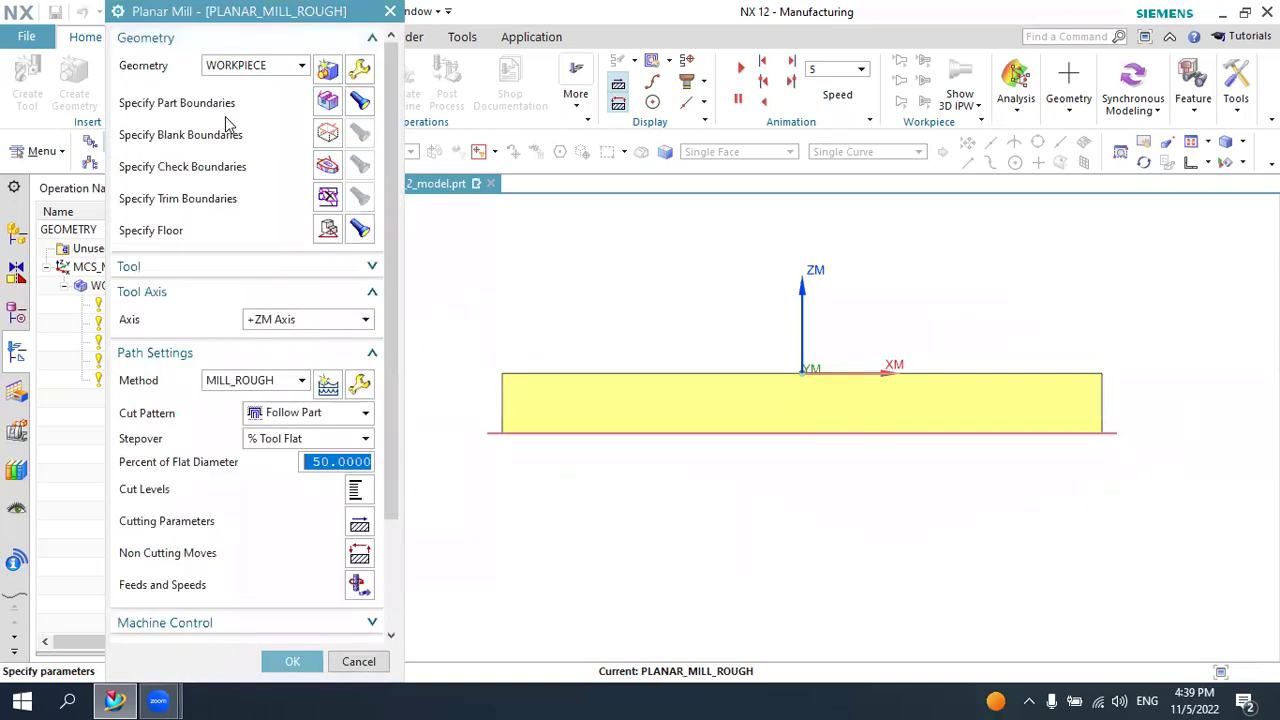
{"action": "left_click", "coordinate": [327, 101]}
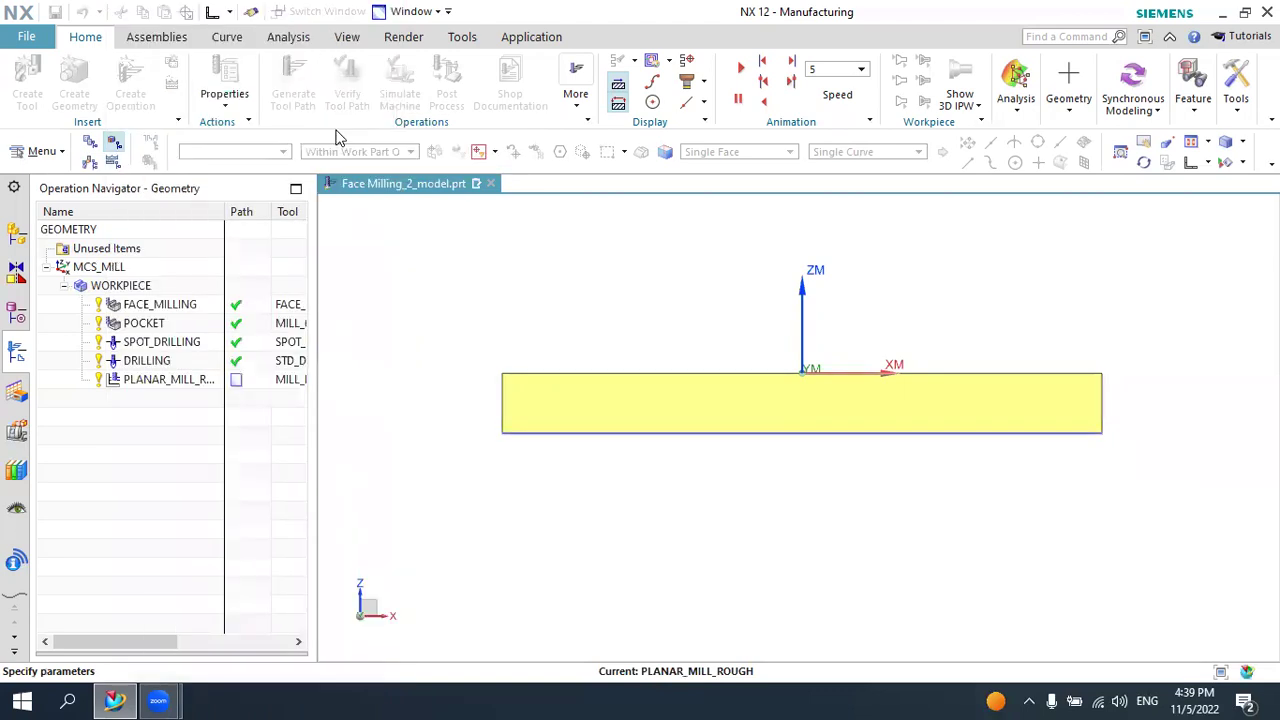
{"action": "left_click", "coordinate": [1209, 167]}
{"action": "left_click", "coordinate": [1197, 192]}
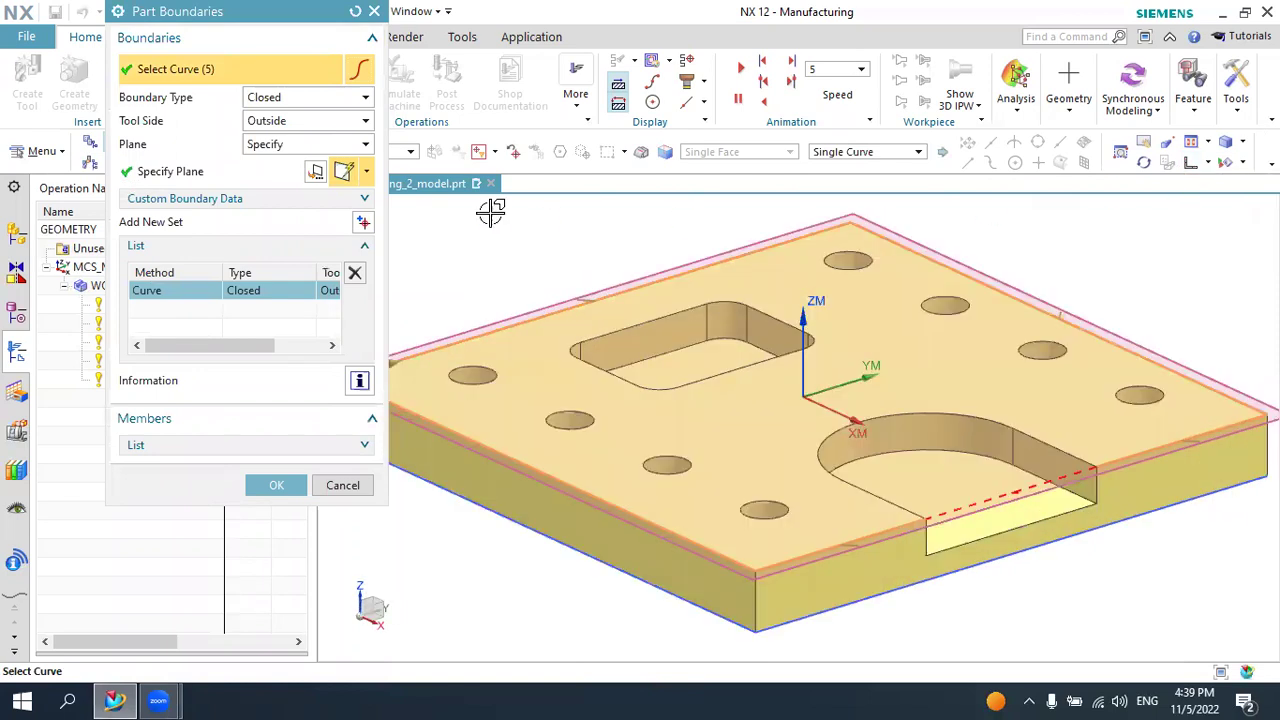
{"action": "left_click", "coordinate": [283, 97]}
{"action": "left_click", "coordinate": [283, 97]}
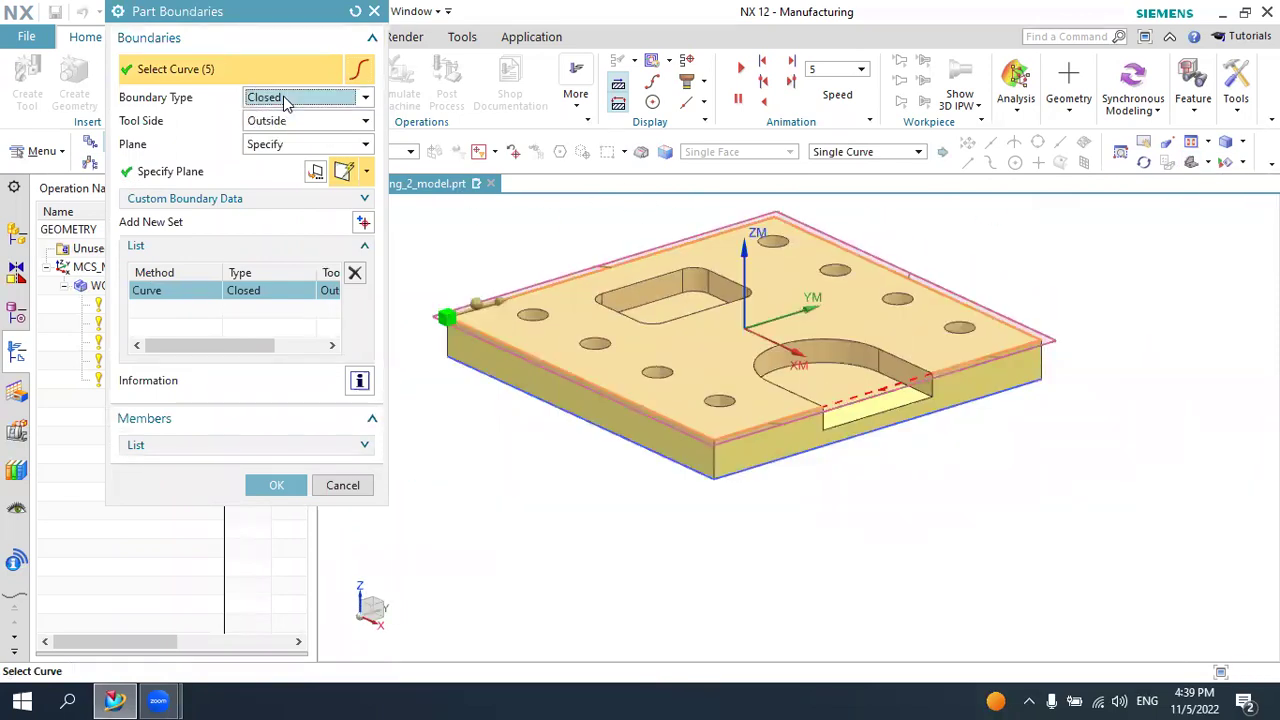
{"action": "left_click", "coordinate": [270, 125]}
{"action": "left_click", "coordinate": [272, 140]}
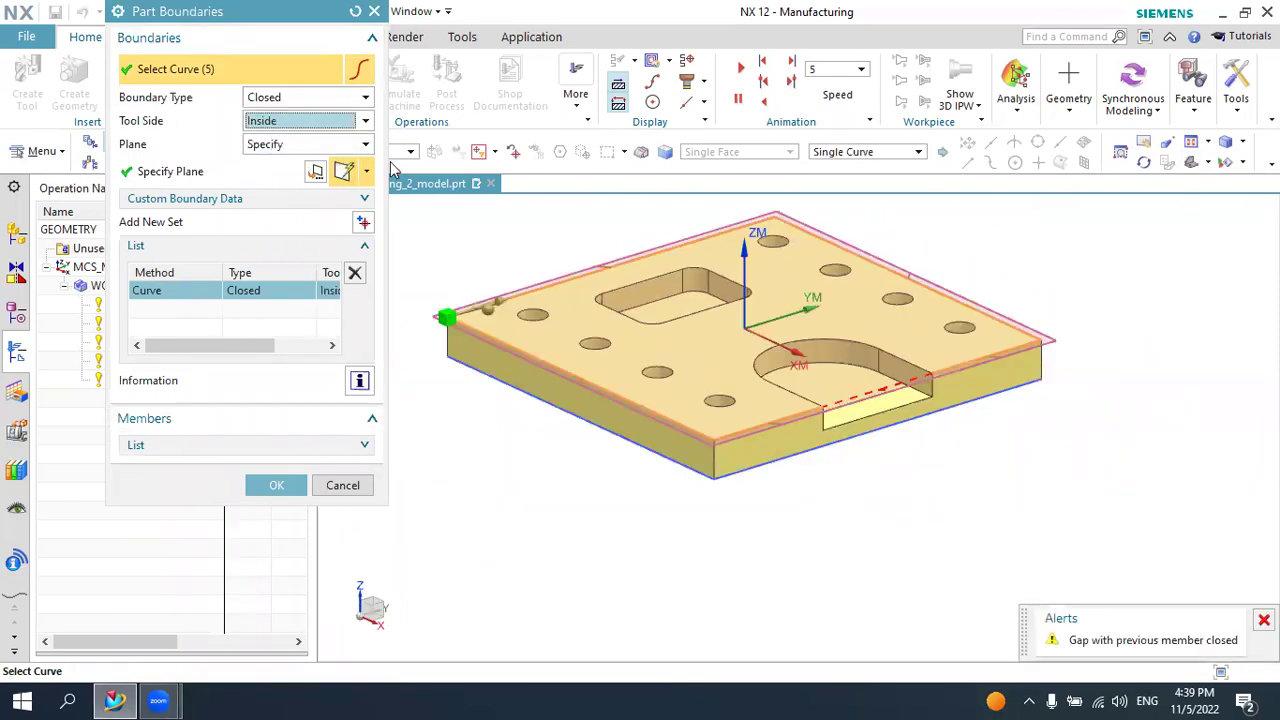
{"action": "scroll", "coordinate": [520, 250], "scroll_direction": "down", "scroll_amount": 1}
{"action": "scroll", "coordinate": [503, 251], "scroll_direction": "down", "scroll_amount": 1}
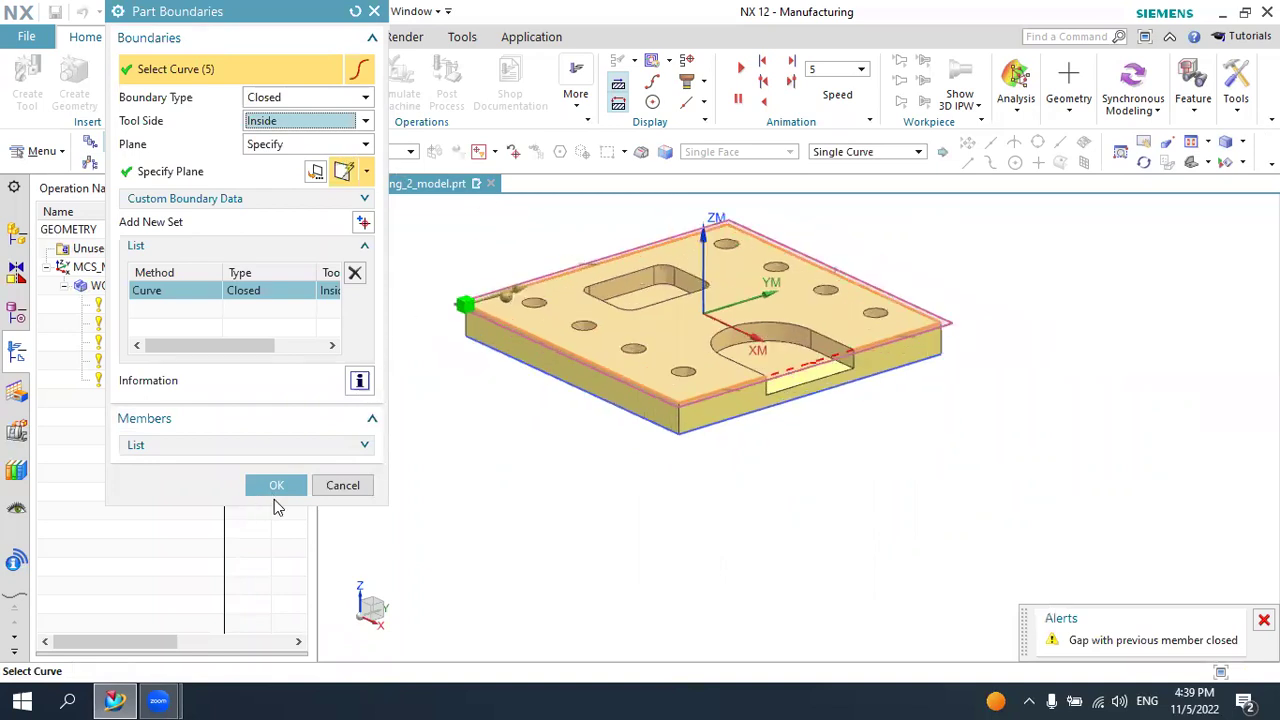
{"action": "left_click", "coordinate": [277, 485]}
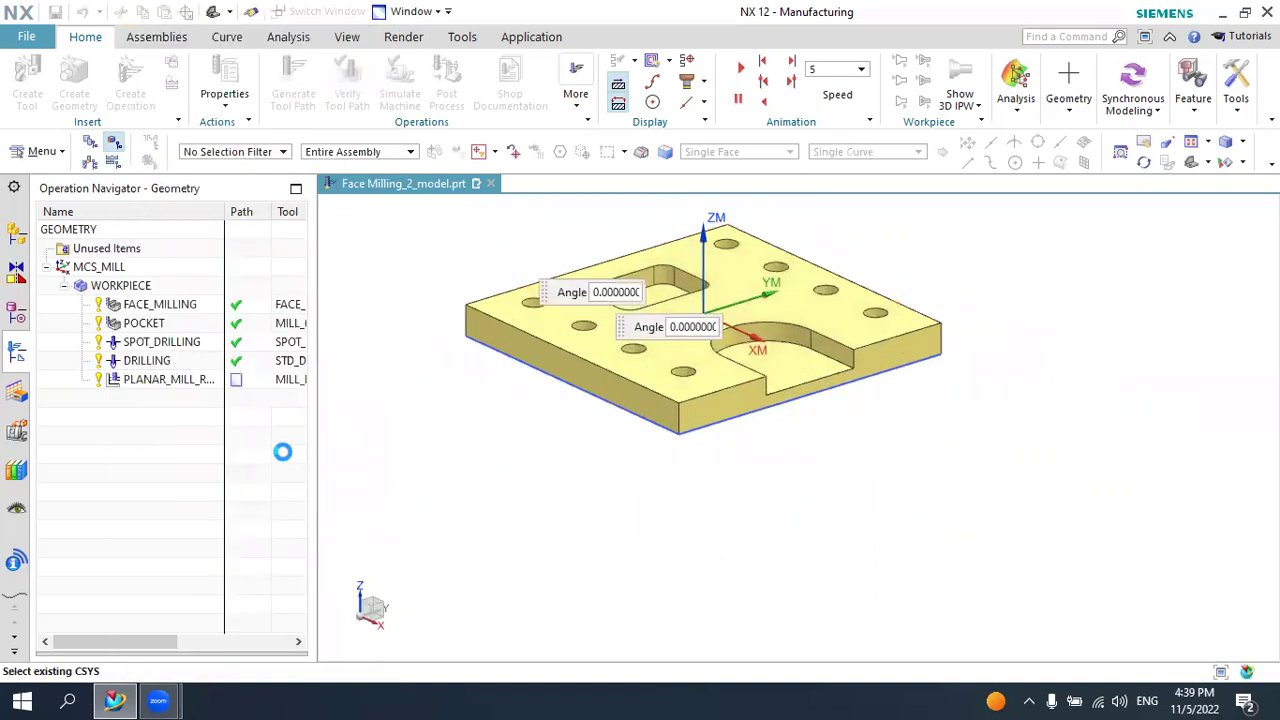
{"action": "scroll", "coordinate": [194, 560], "scroll_direction": "down", "scroll_amount": 1}
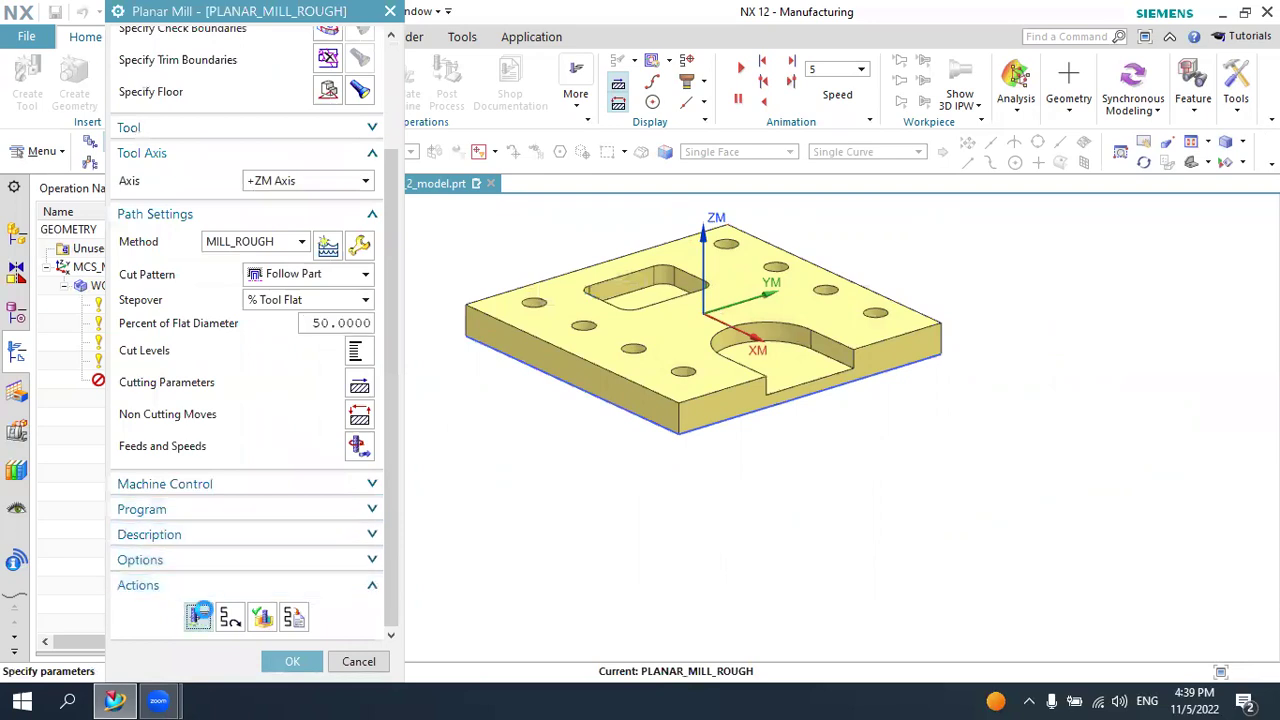
{"action": "left_click", "coordinate": [199, 614]}
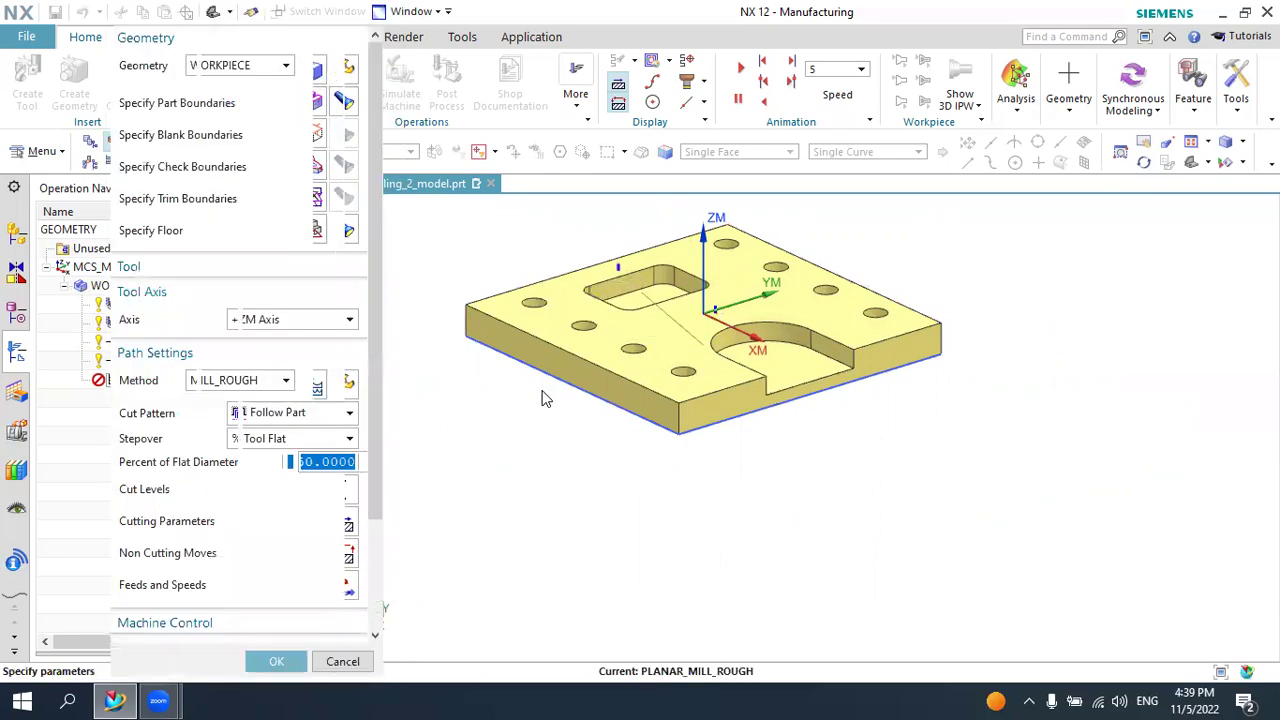
Set the blank boundary's tool side to Outside
{"action": "left_click", "coordinate": [332, 128]}
{"action": "left_click", "coordinate": [281, 125]}
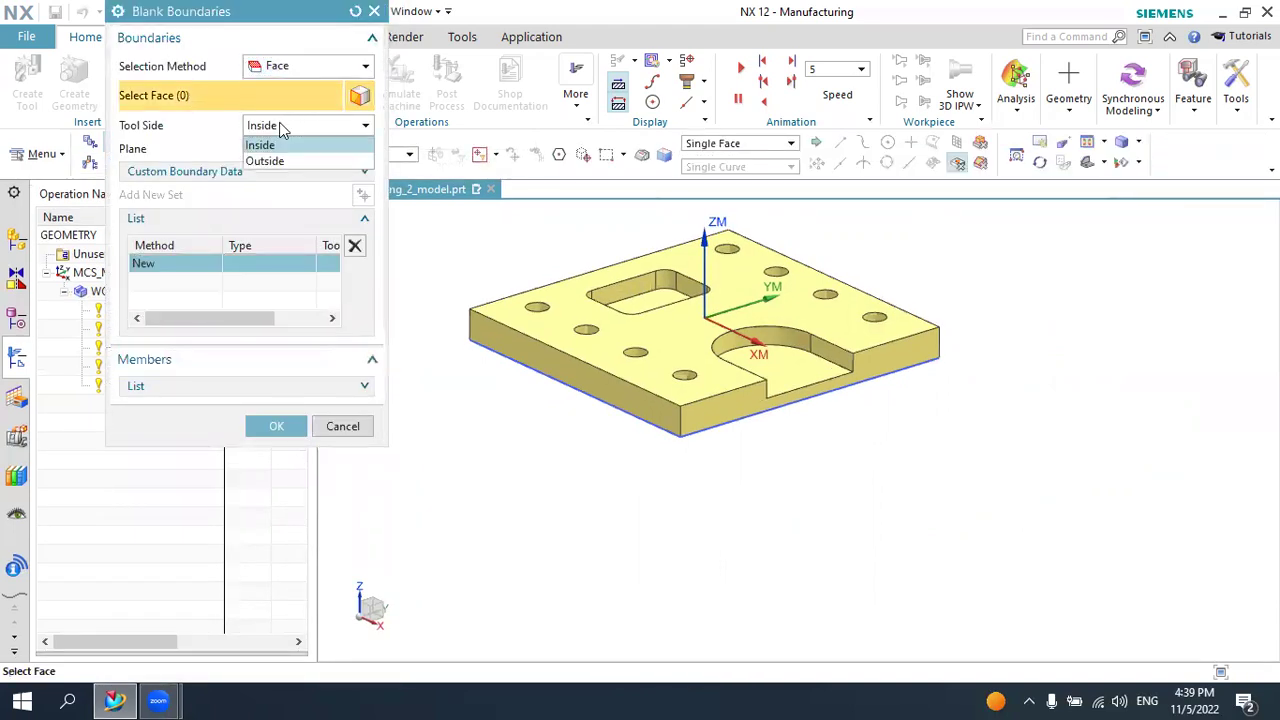
{"action": "left_click", "coordinate": [277, 160]}
{"action": "left_click", "coordinate": [289, 426]}
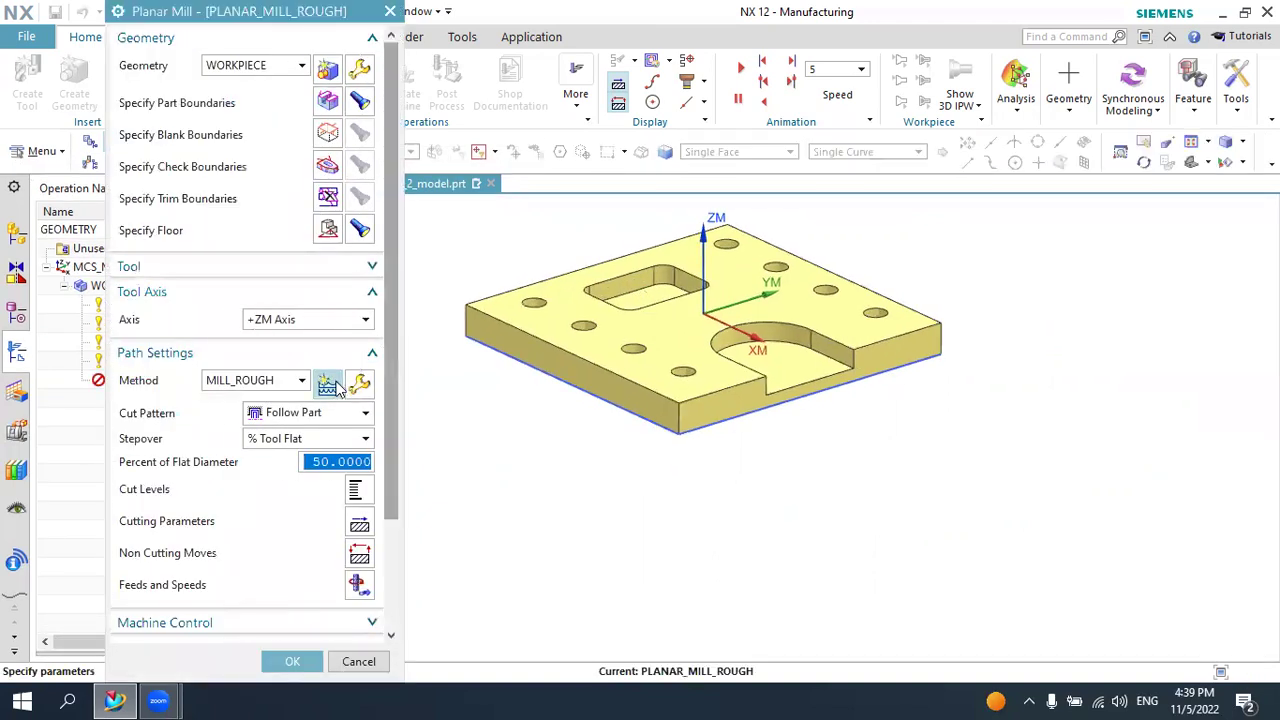
Set the Cut Levels depth per cut to 1.0000
{"action": "left_click", "coordinate": [355, 489]}
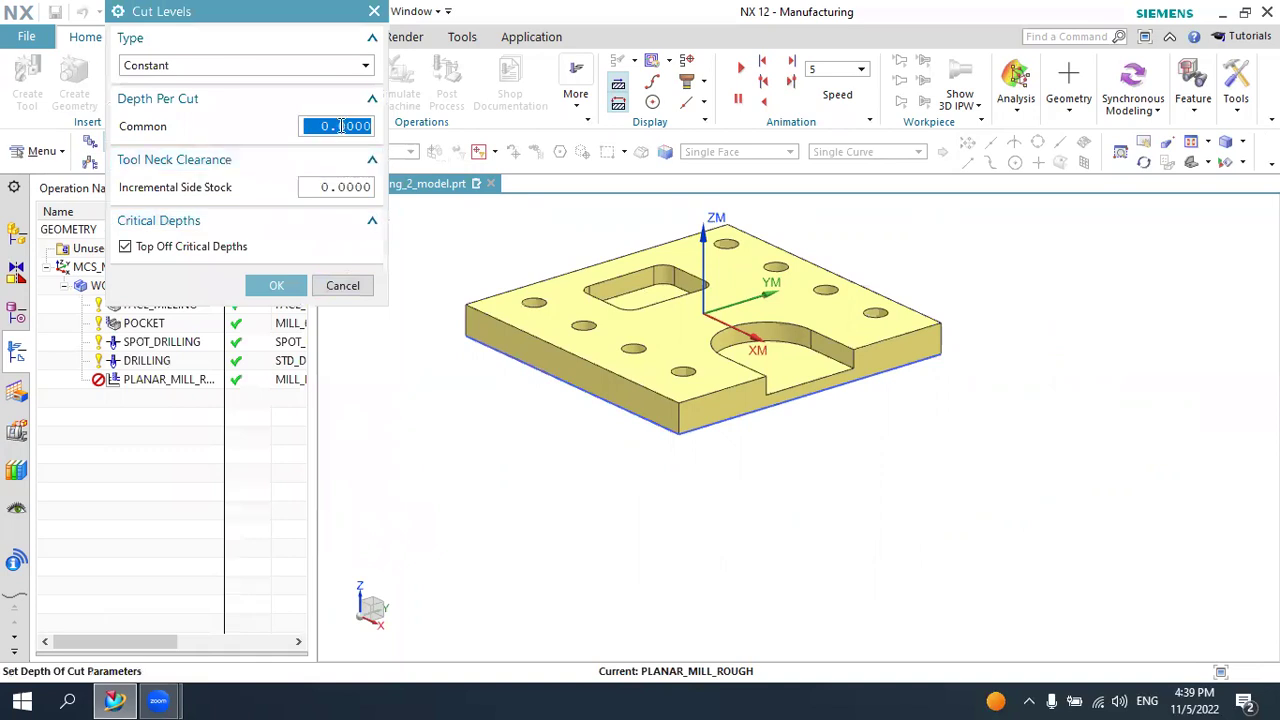
{"action": "type", "text": "1"}
{"action": "left_click", "coordinate": [345, 186]}
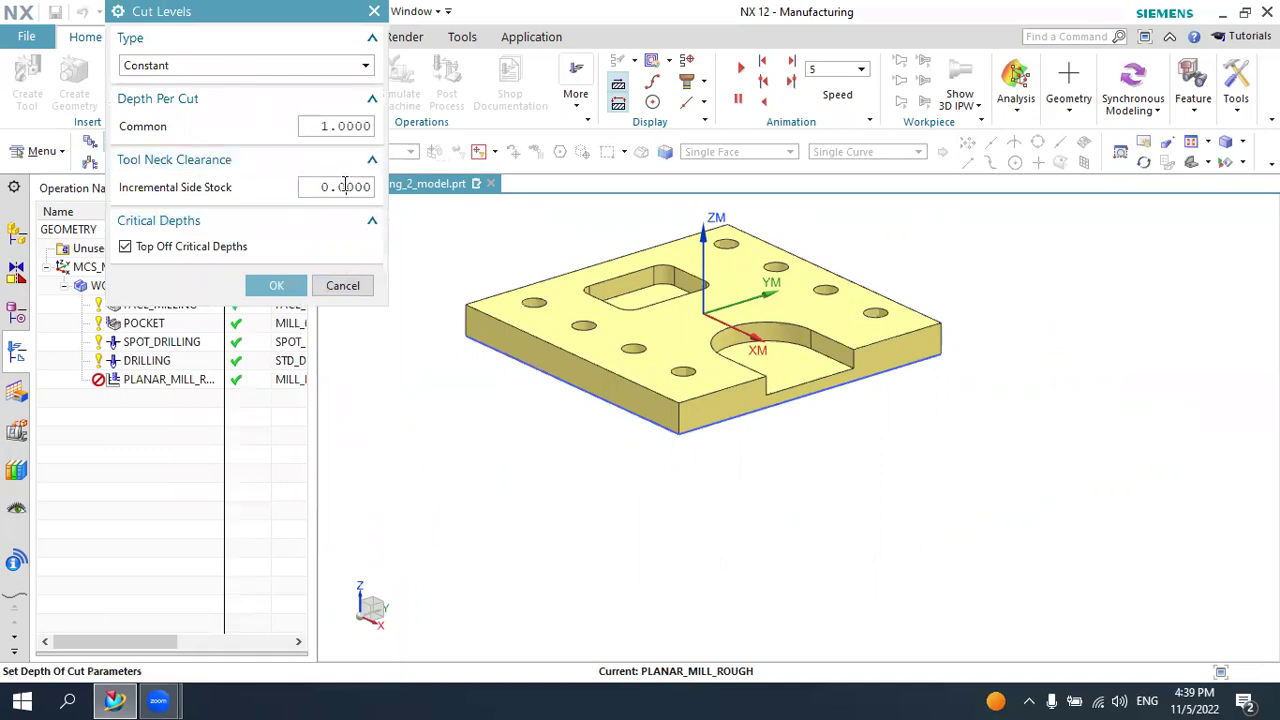
{"action": "left_click", "coordinate": [289, 287]}
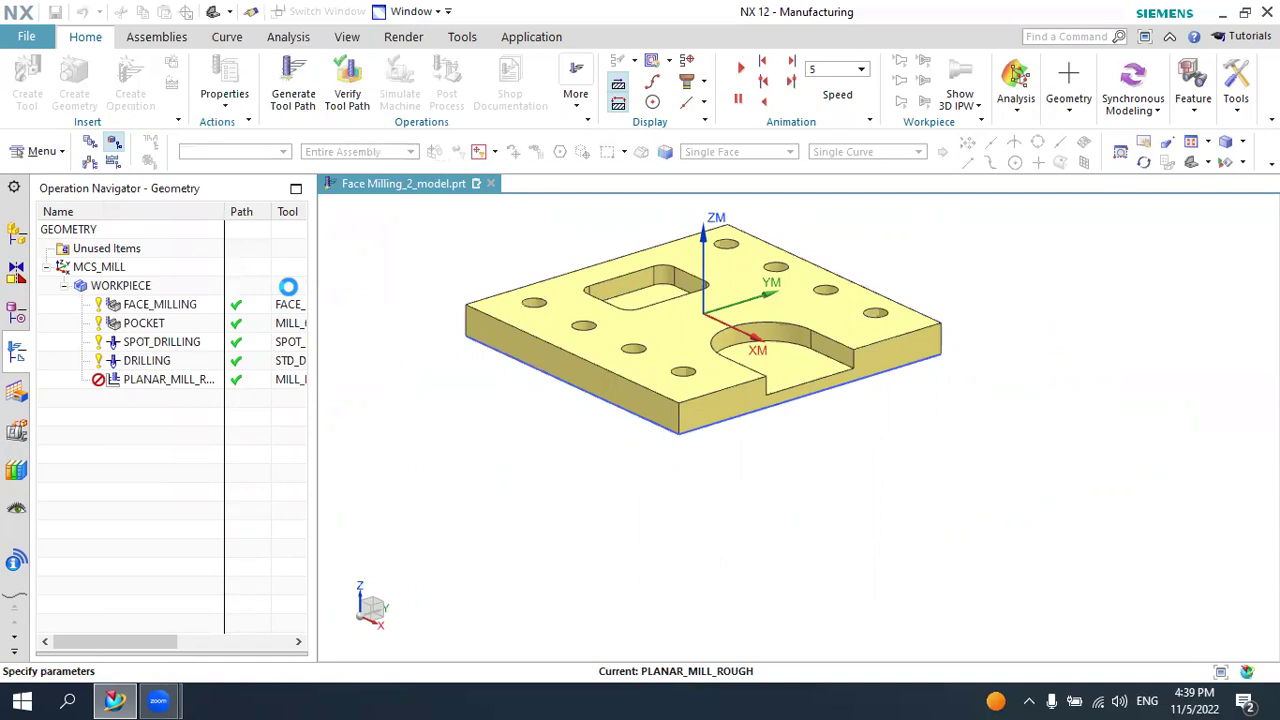
Generate the Follow Part rough toolpath and accept the operation
{"action": "scroll", "coordinate": [234, 508], "scroll_direction": "down", "scroll_amount": 3}
{"action": "left_click", "coordinate": [197, 617]}
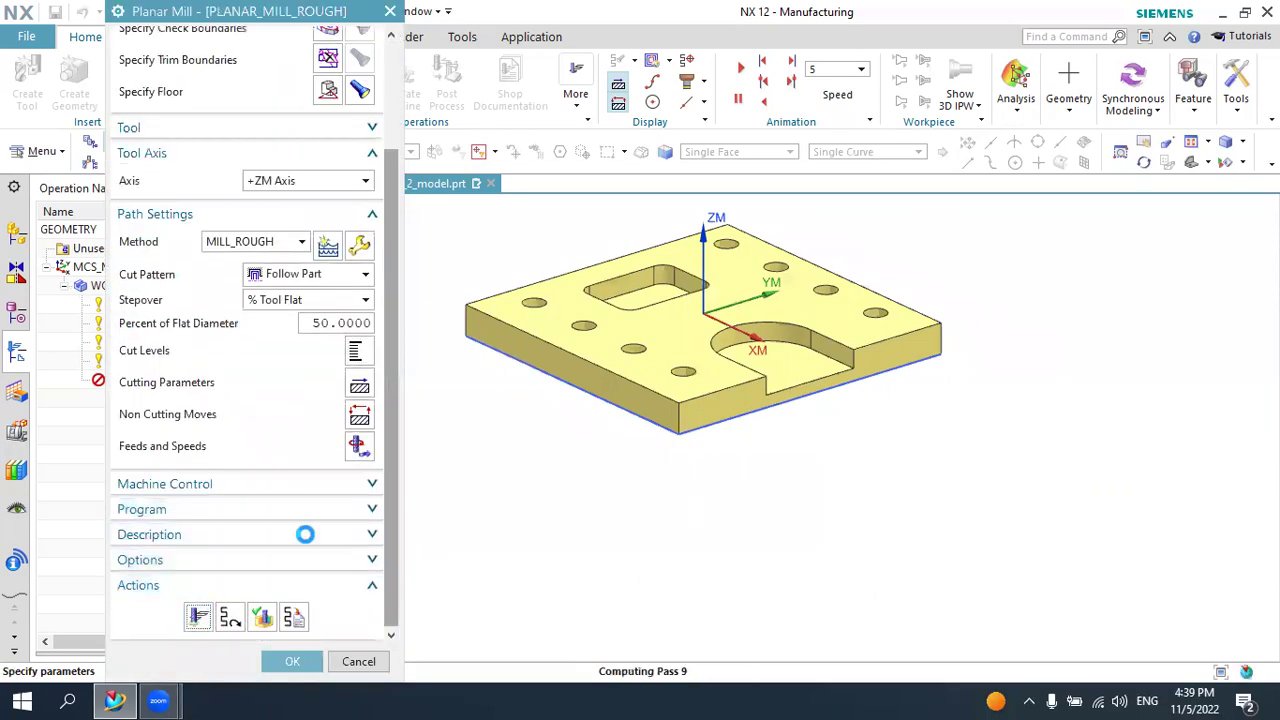
{"action": "middle_click", "coordinate": [545, 375]}
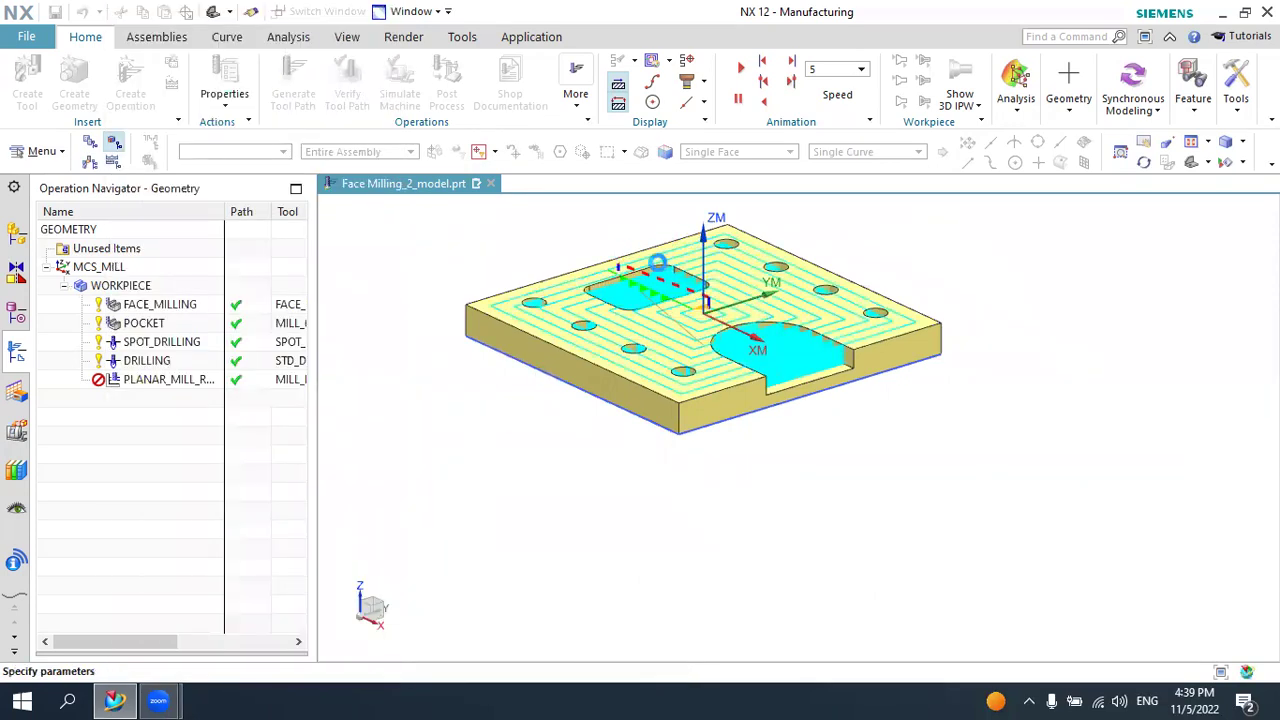
{"action": "scroll", "coordinate": [604, 283], "scroll_direction": "up", "scroll_amount": 2}
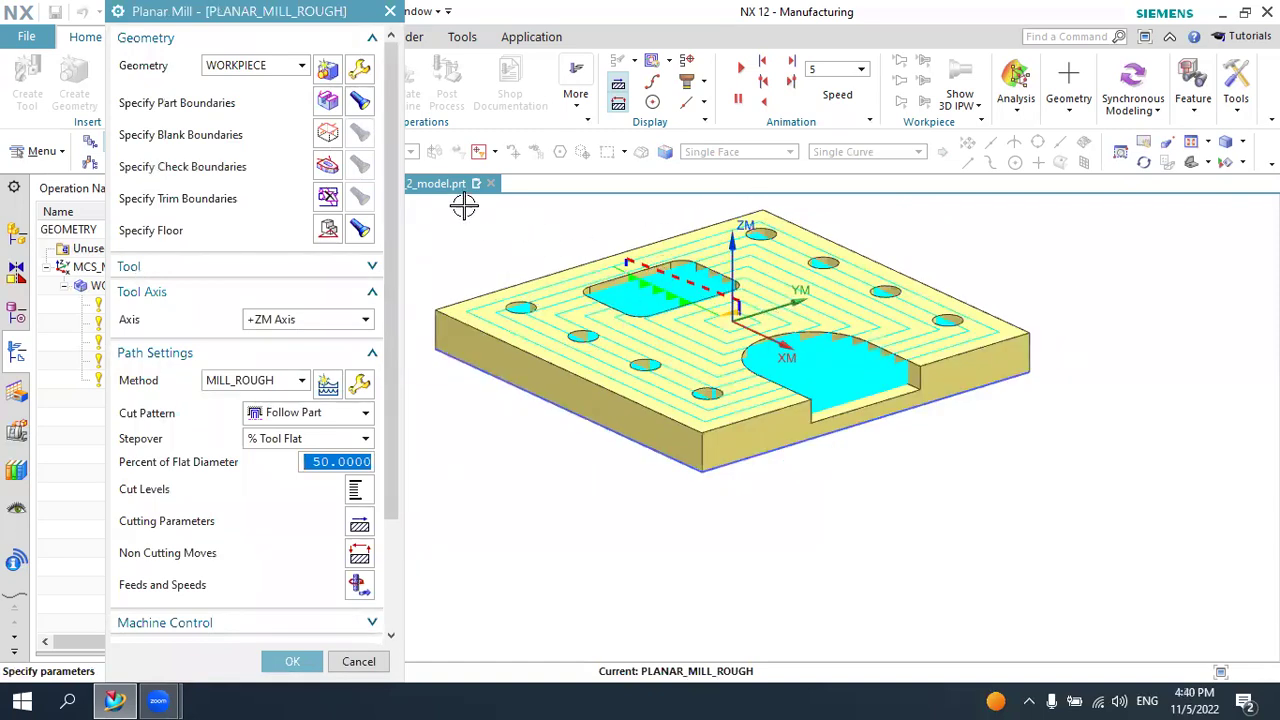
Change the part boundary tool side back to Outside, regenerate, and dismiss the no-material warning
{"action": "left_click", "coordinate": [328, 103]}
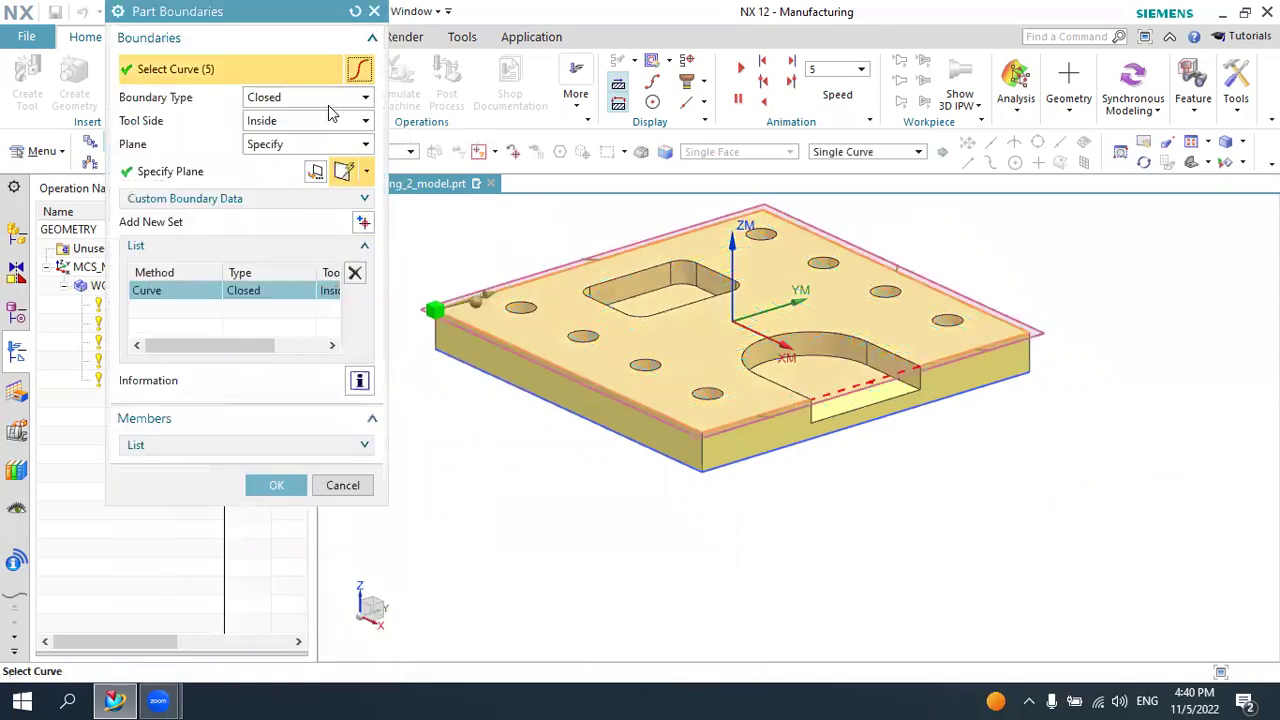
{"action": "left_click", "coordinate": [287, 121]}
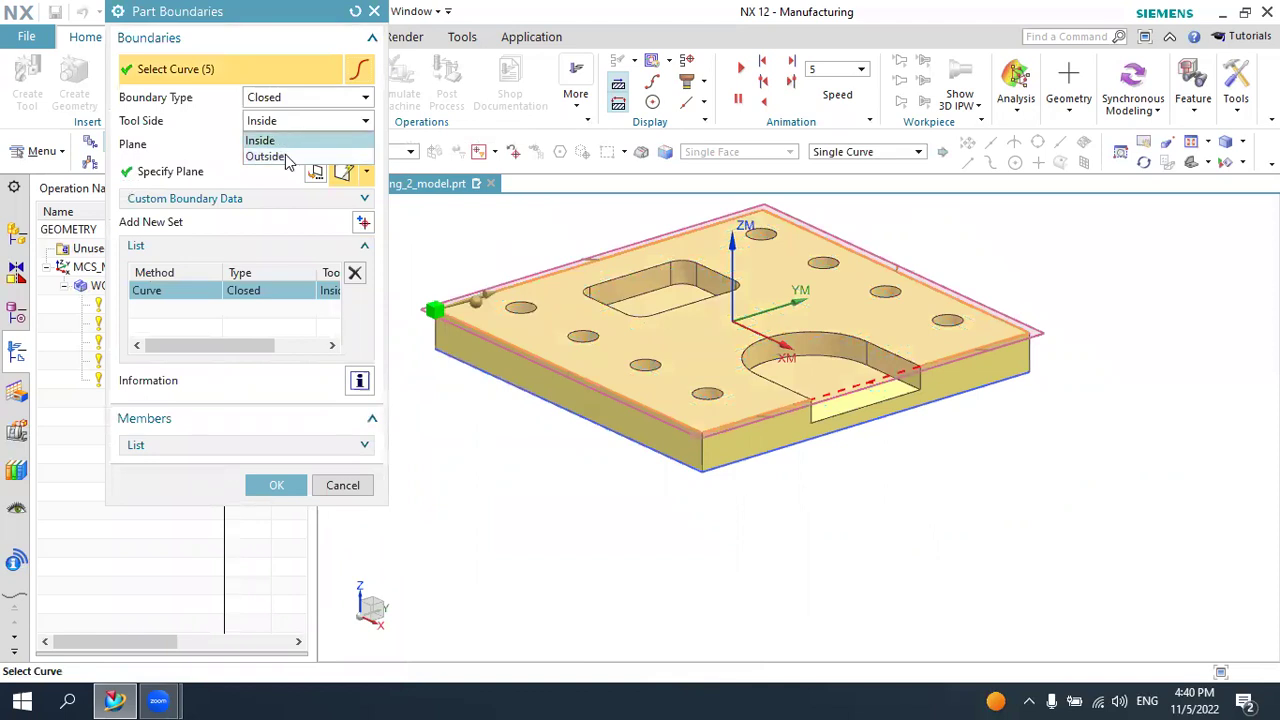
{"action": "left_click", "coordinate": [270, 156]}
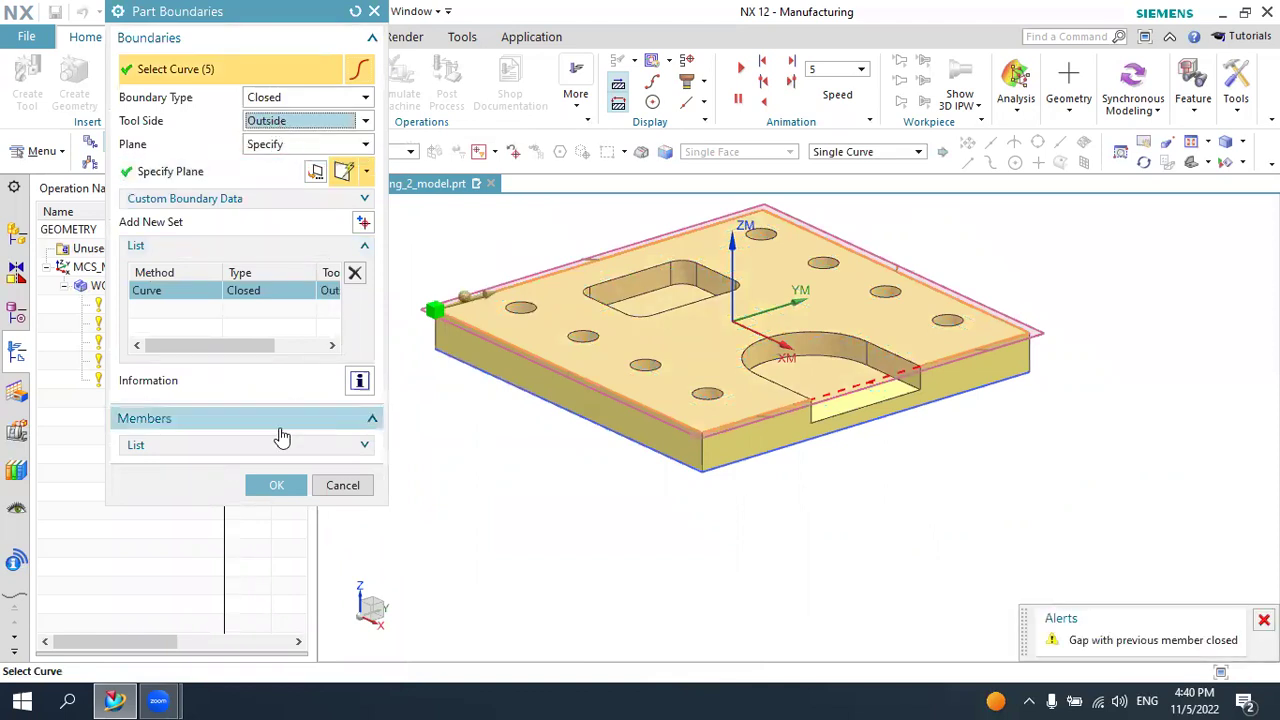
{"action": "left_click", "coordinate": [276, 485]}
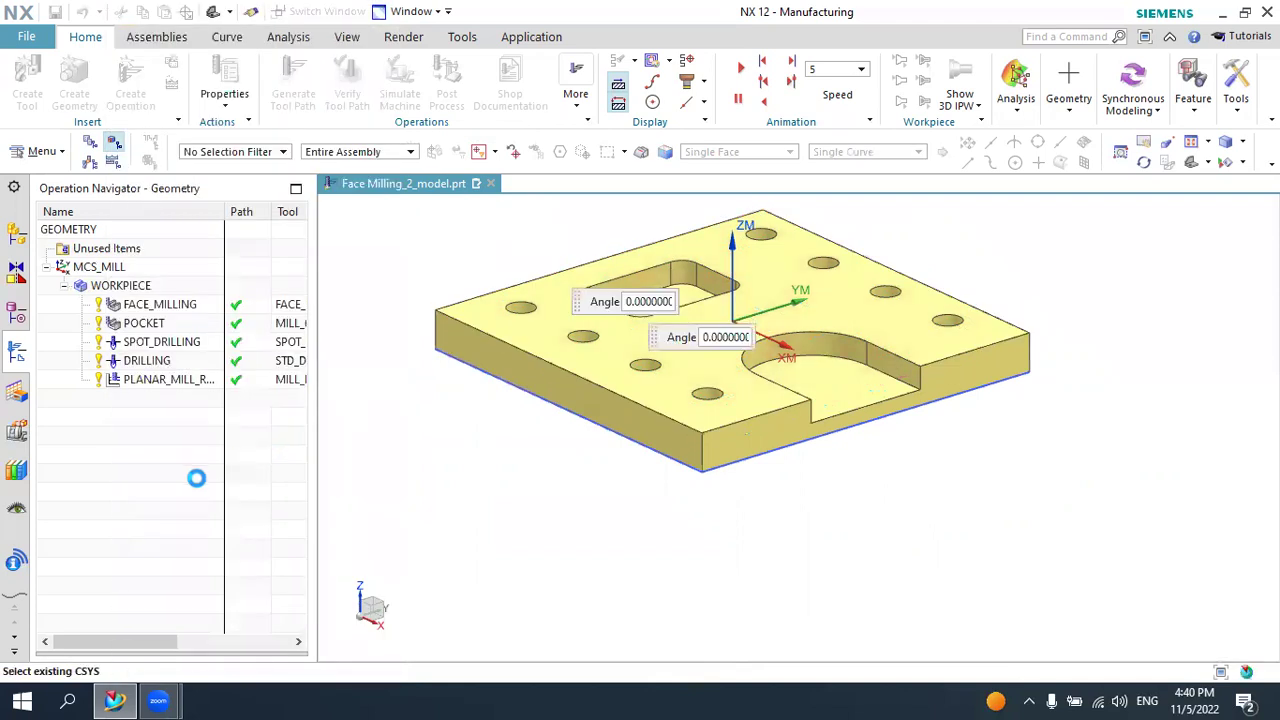
{"action": "left_click", "coordinate": [201, 619]}
{"action": "left_click", "coordinate": [644, 369]}
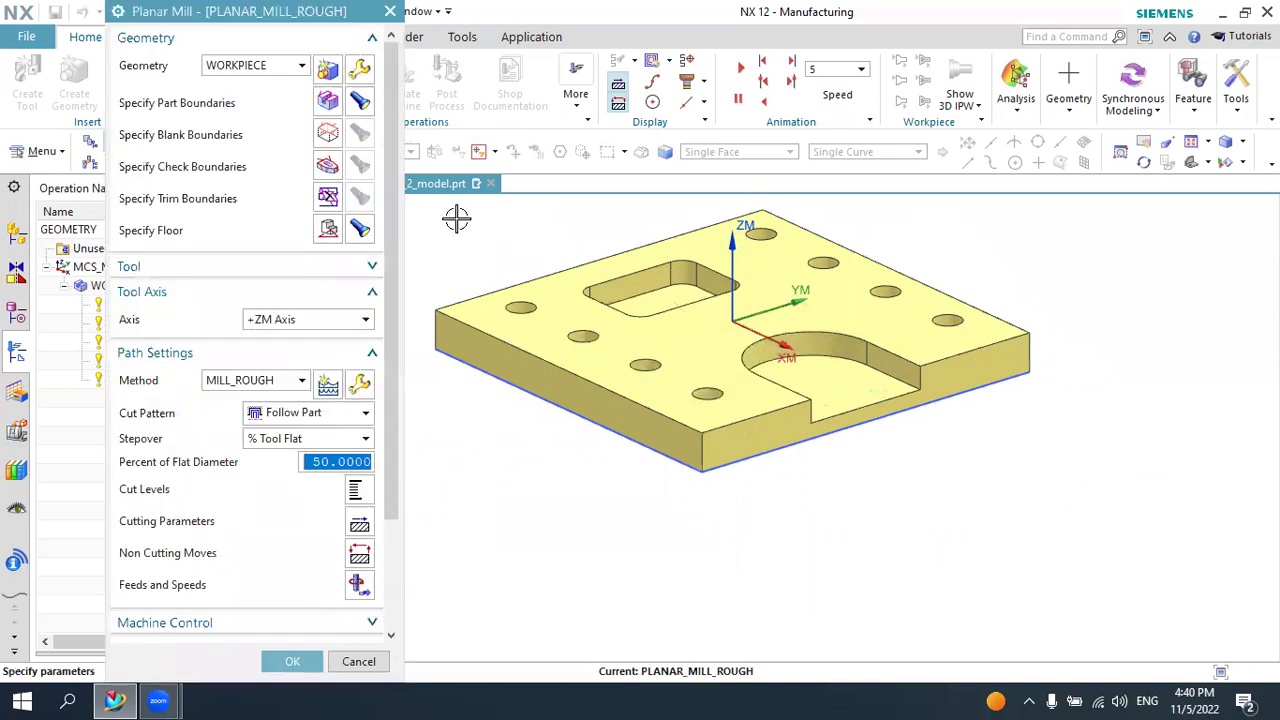
Review the part boundary's type, plane and tool side options
{"action": "left_click", "coordinate": [329, 102]}
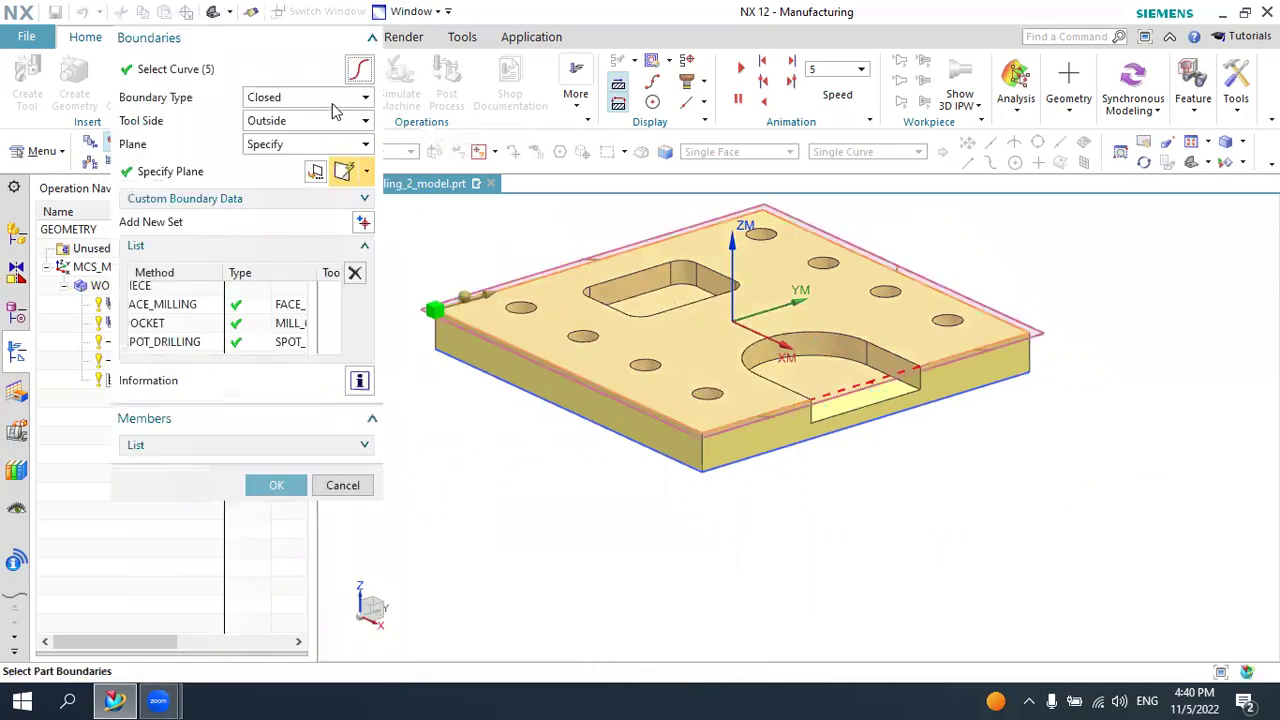
{"action": "left_click", "coordinate": [313, 97]}
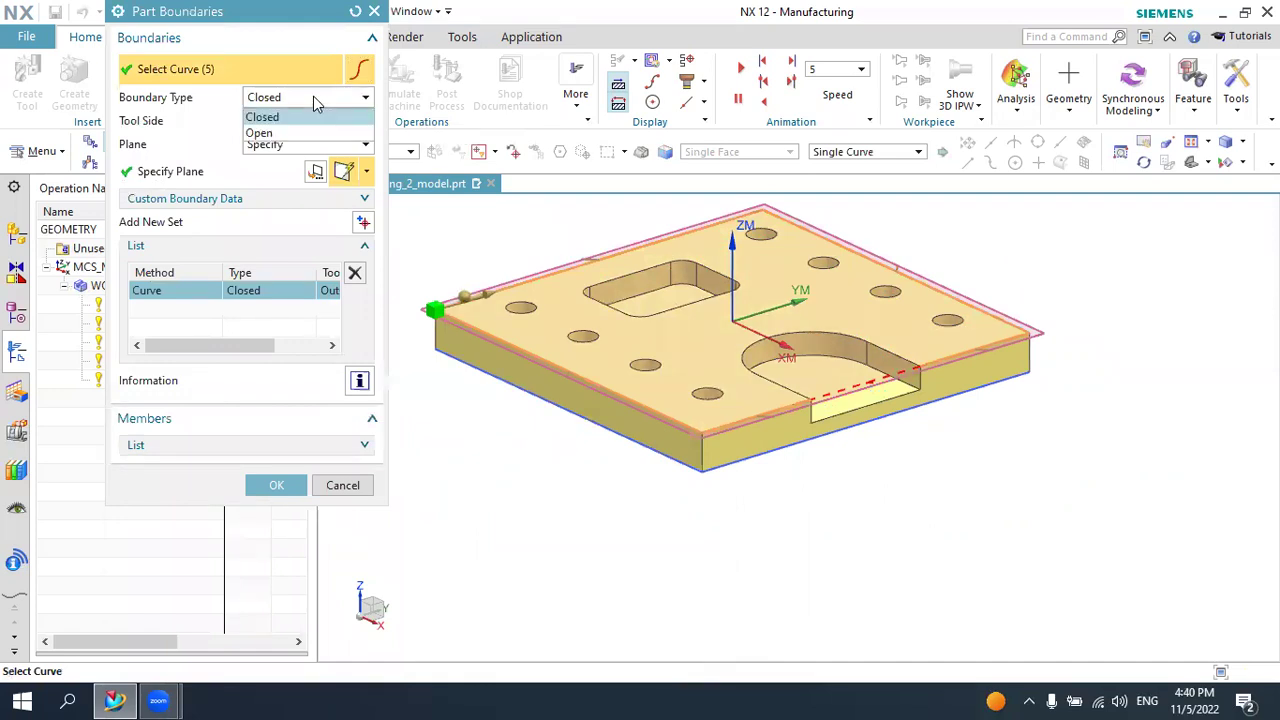
{"action": "left_click", "coordinate": [313, 97]}
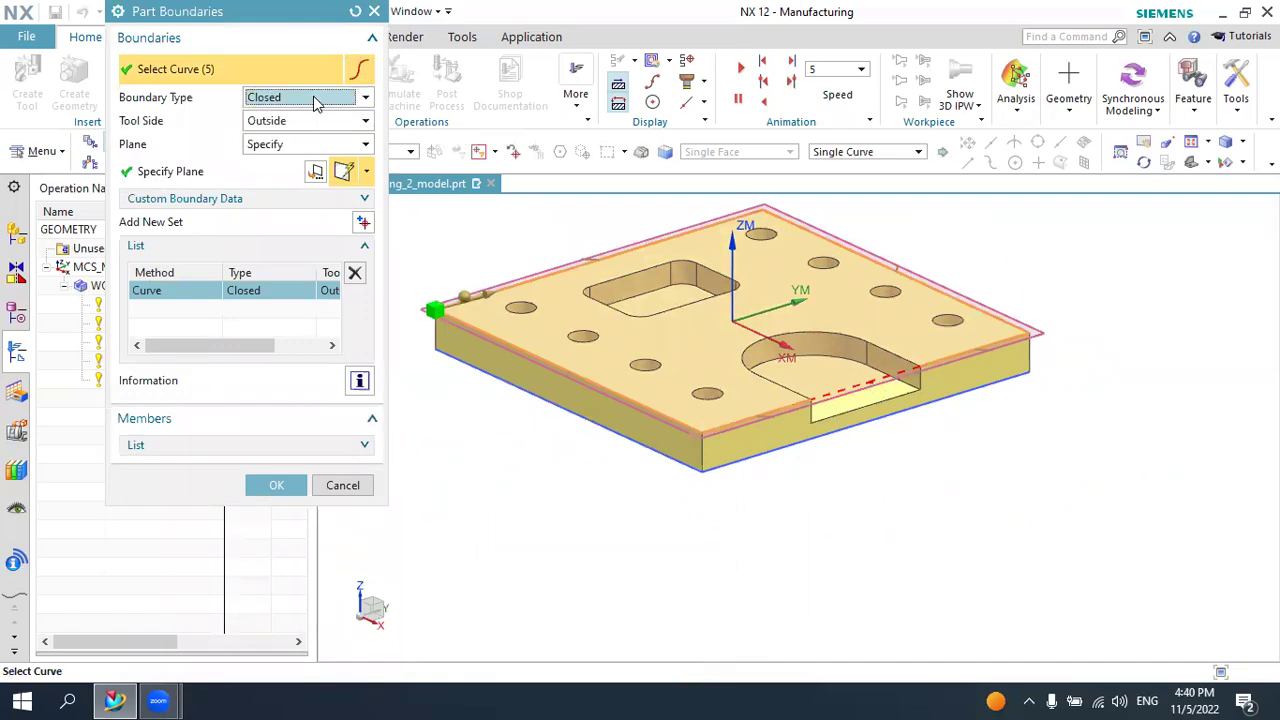
{"action": "left_click", "coordinate": [290, 146]}
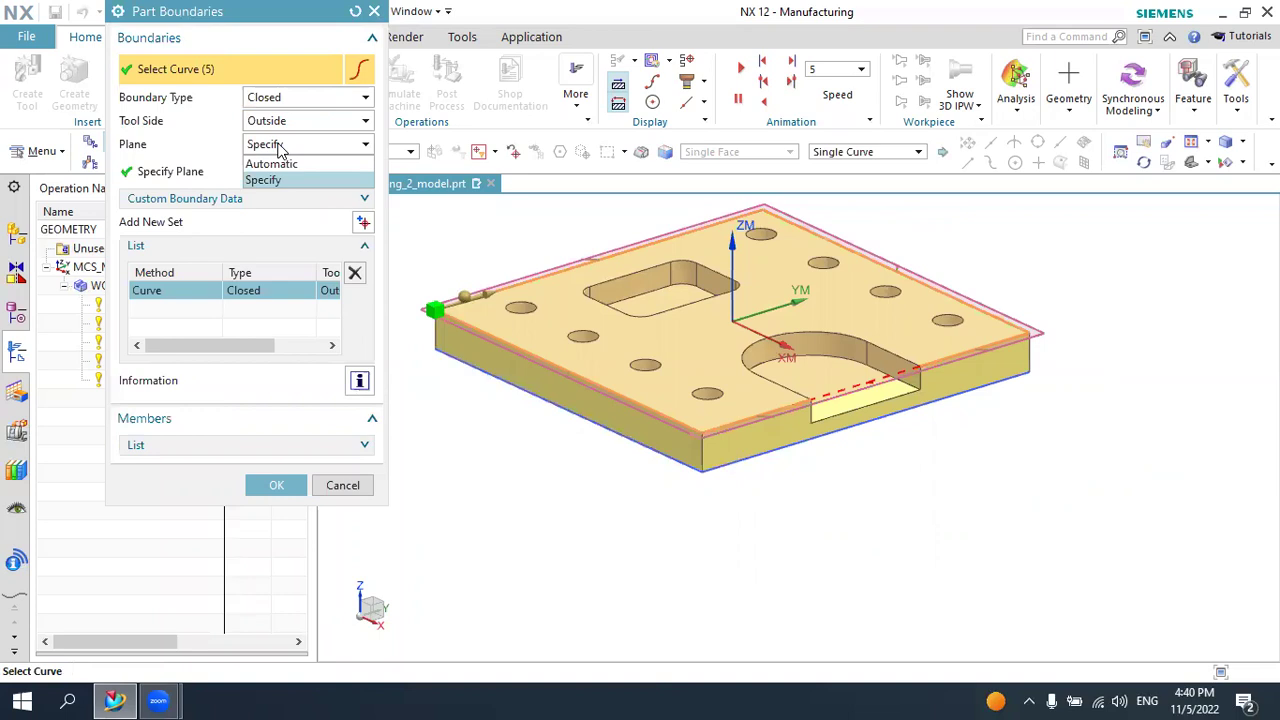
{"action": "left_click", "coordinate": [280, 148]}
{"action": "left_click", "coordinate": [280, 148]}
{"action": "left_click", "coordinate": [280, 146]}
{"action": "left_click", "coordinate": [280, 122]}
{"action": "left_click", "coordinate": [280, 123]}
Make the part boundary Open with tool side Right, then generate and accept
{"action": "left_click", "coordinate": [282, 99]}
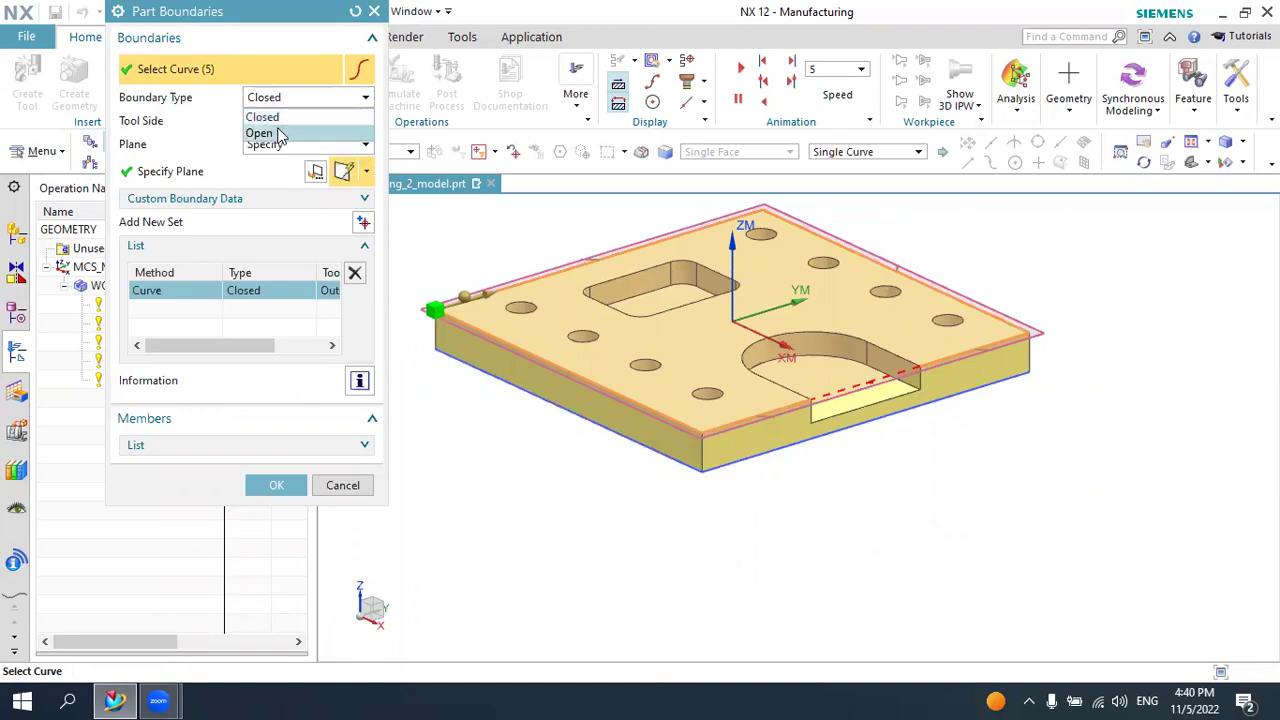
{"action": "left_click", "coordinate": [280, 131]}
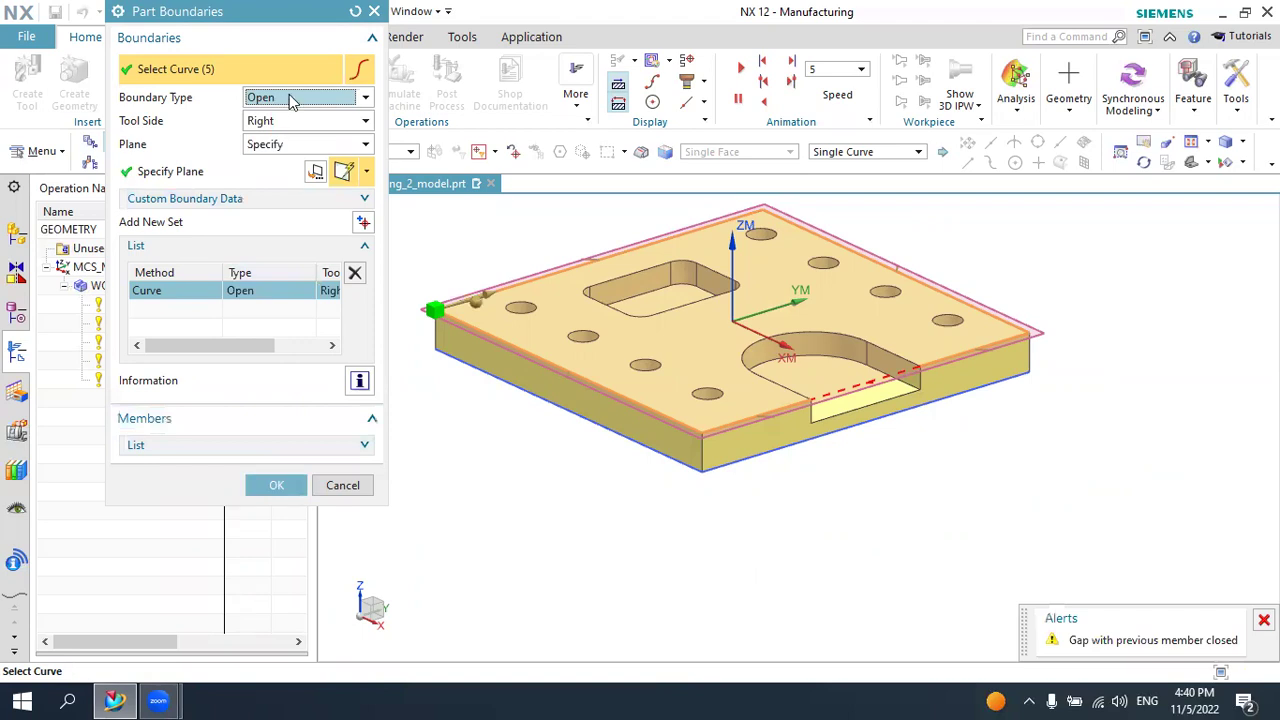
{"action": "left_click", "coordinate": [279, 122]}
{"action": "left_click", "coordinate": [279, 122]}
{"action": "left_click", "coordinate": [276, 485]}
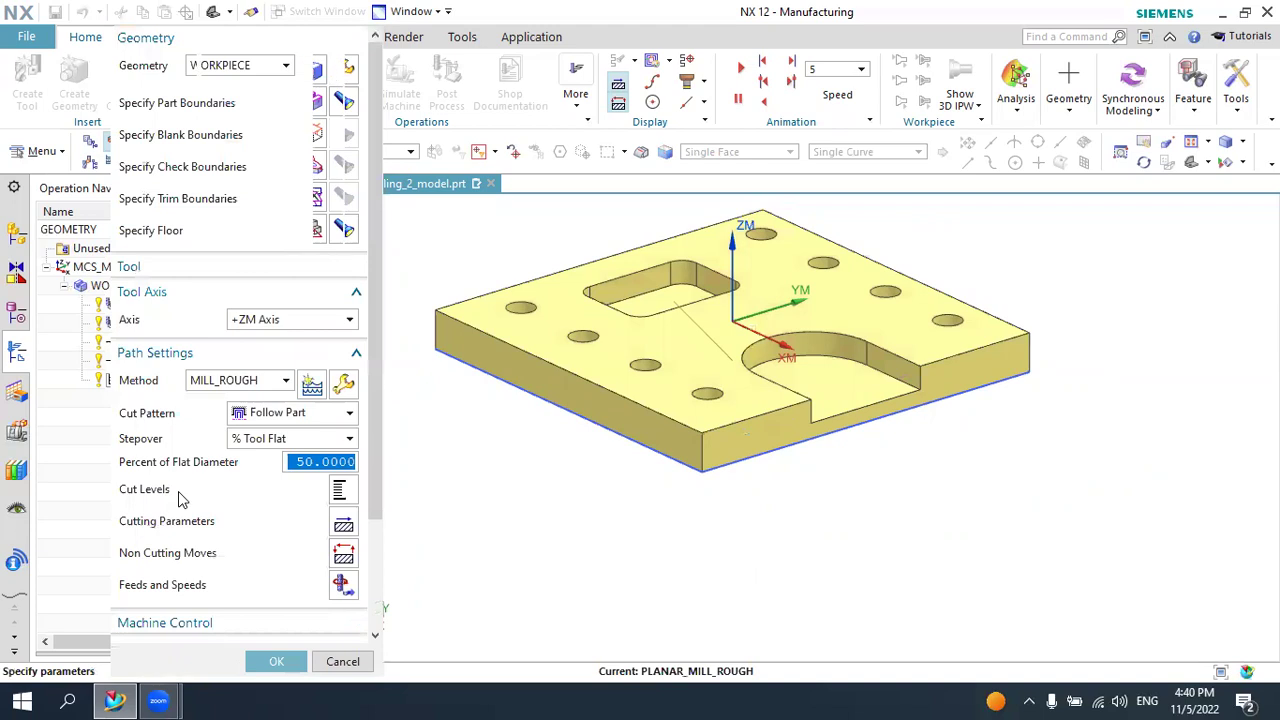
{"action": "scroll", "coordinate": [200, 450], "scroll_direction": "down", "scroll_amount": 3}
{"action": "left_click", "coordinate": [200, 614]}
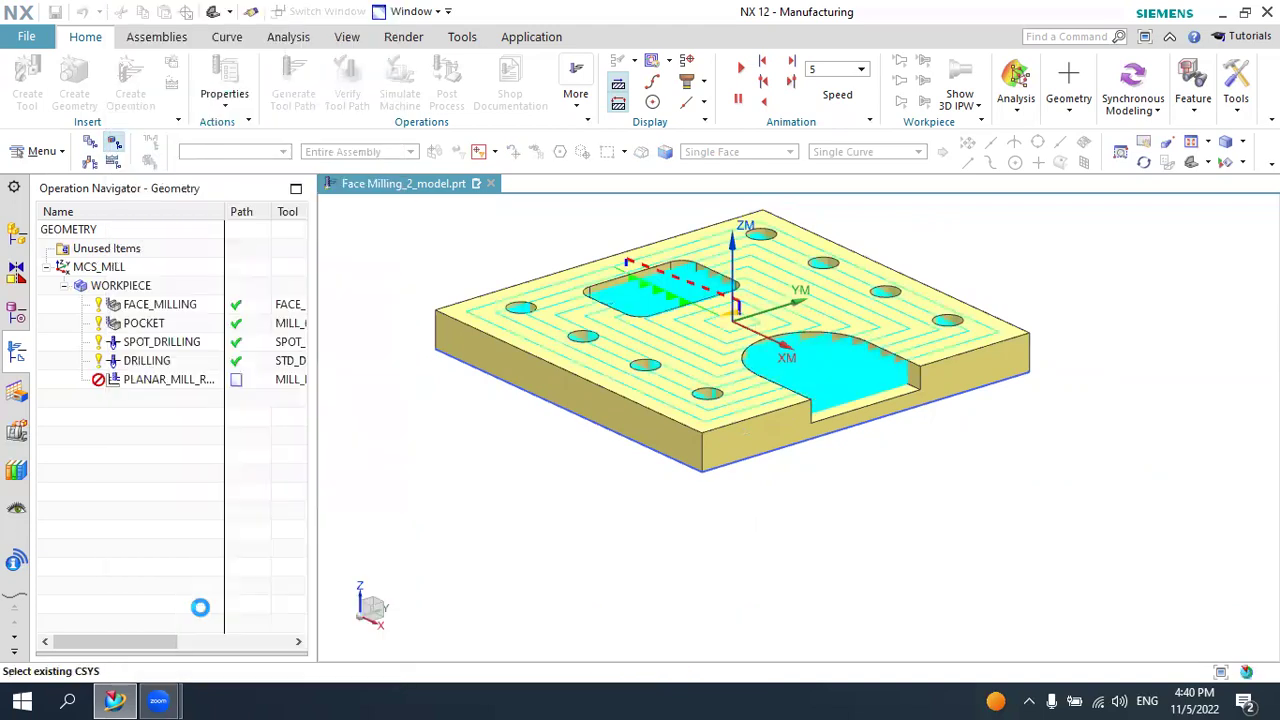
{"action": "middle_click", "coordinate": [200, 607]}
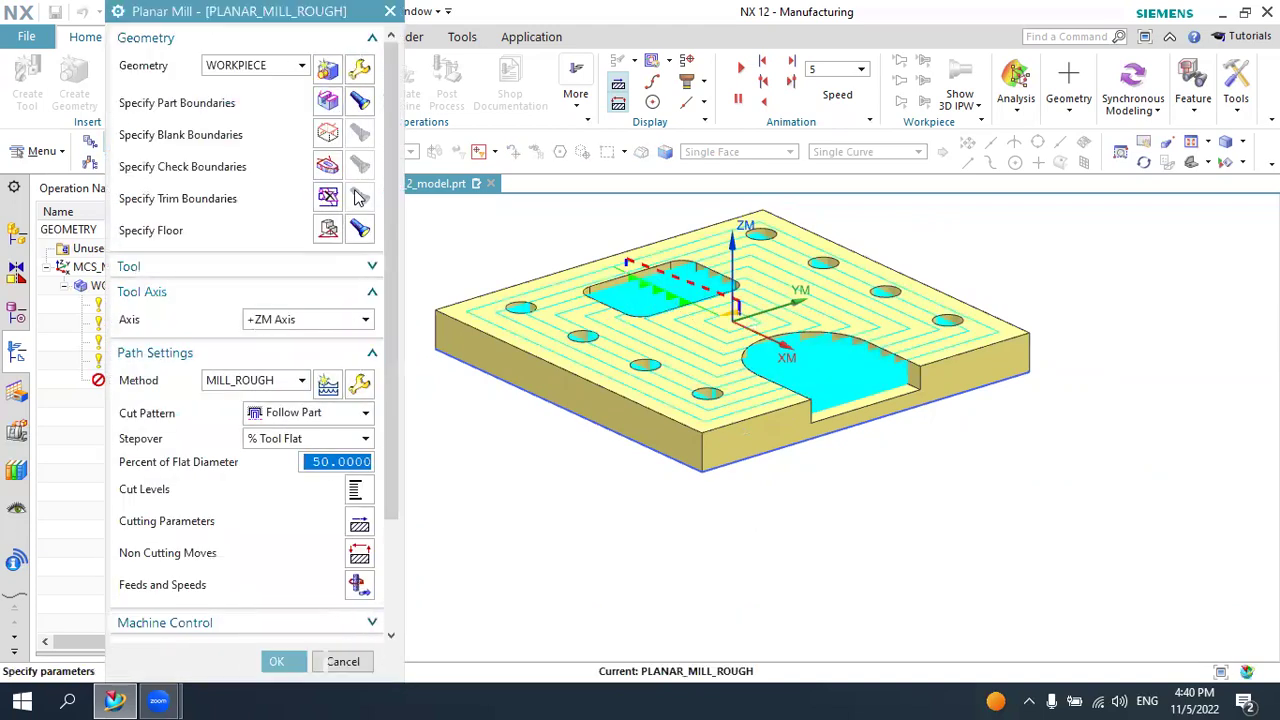
Keep the part boundary Open and switch its tool side to Left
{"action": "left_click", "coordinate": [330, 113]}
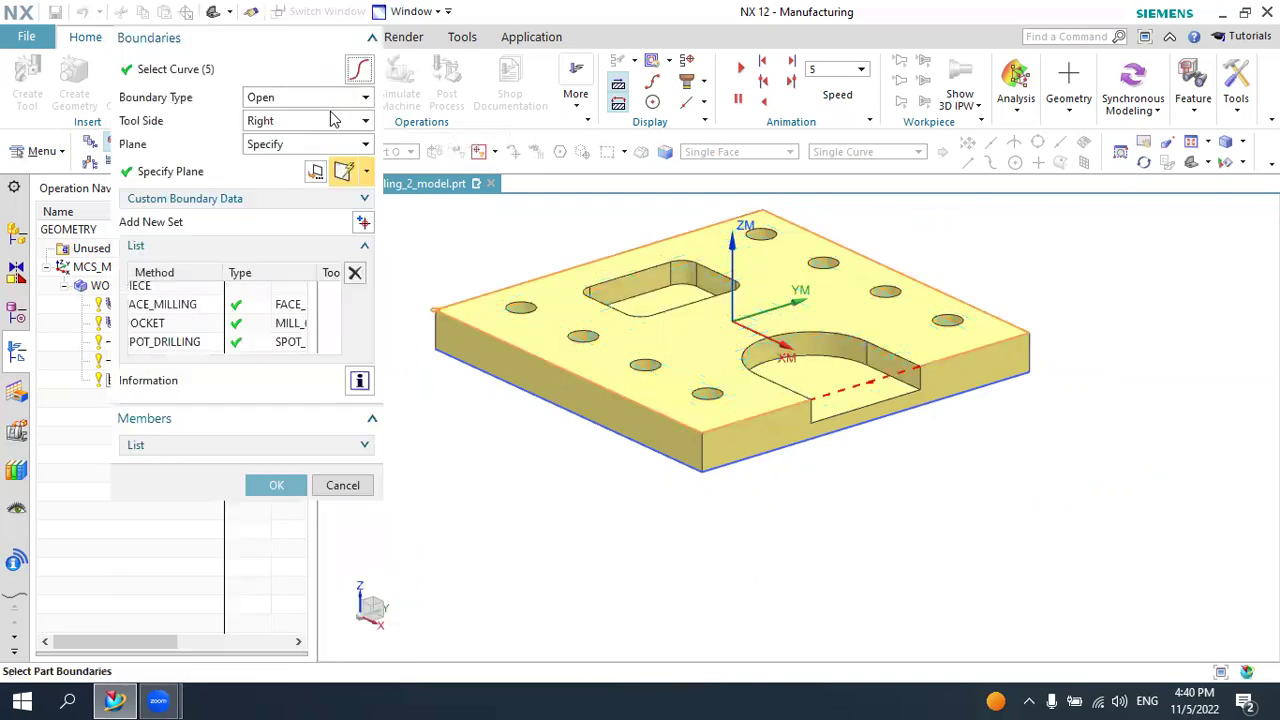
{"action": "left_click", "coordinate": [300, 100]}
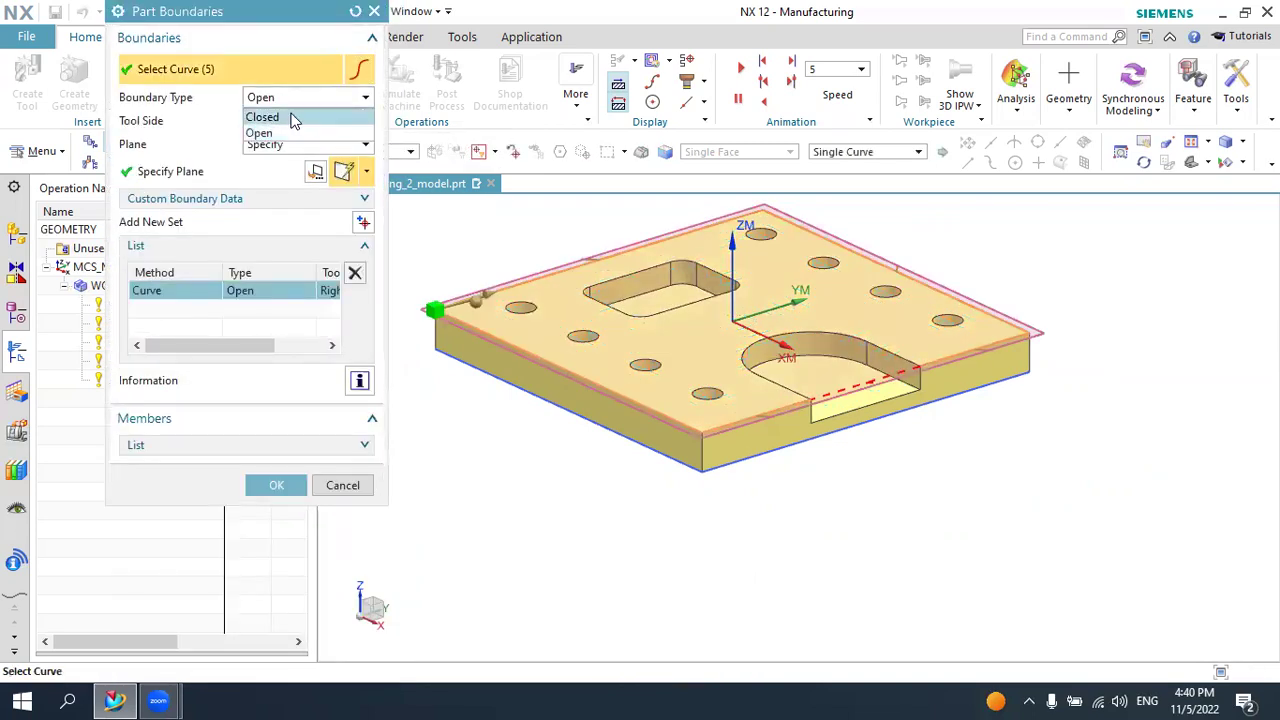
{"action": "left_click", "coordinate": [284, 133]}
{"action": "left_click", "coordinate": [280, 121]}
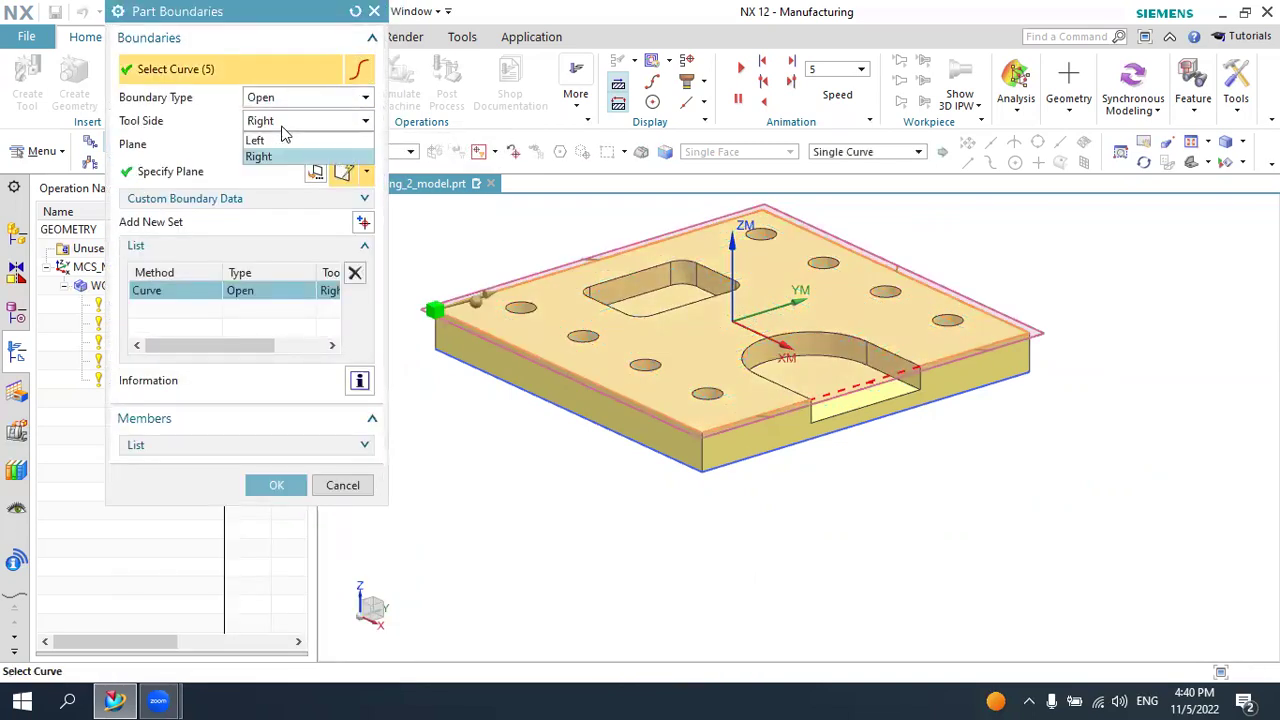
{"action": "left_click", "coordinate": [280, 135]}
{"action": "left_click", "coordinate": [276, 485]}
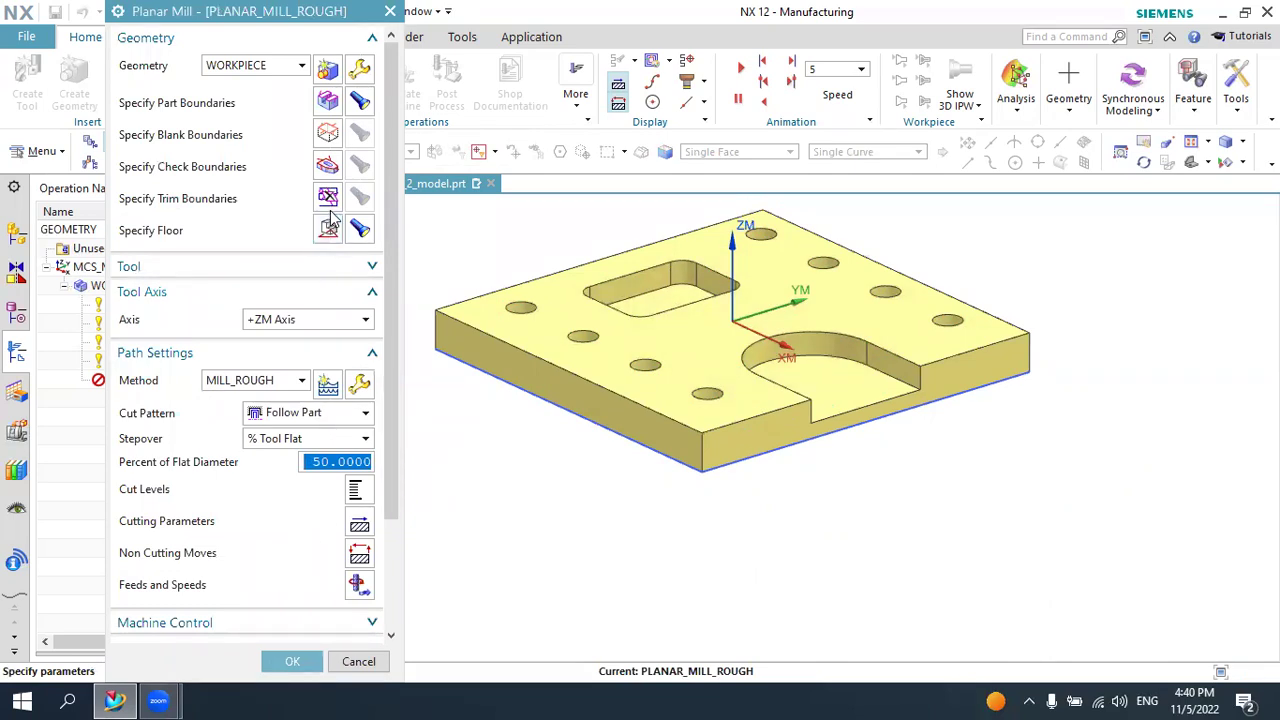
Set the blank boundary's tool side to Outside
{"action": "left_click", "coordinate": [328, 134]}
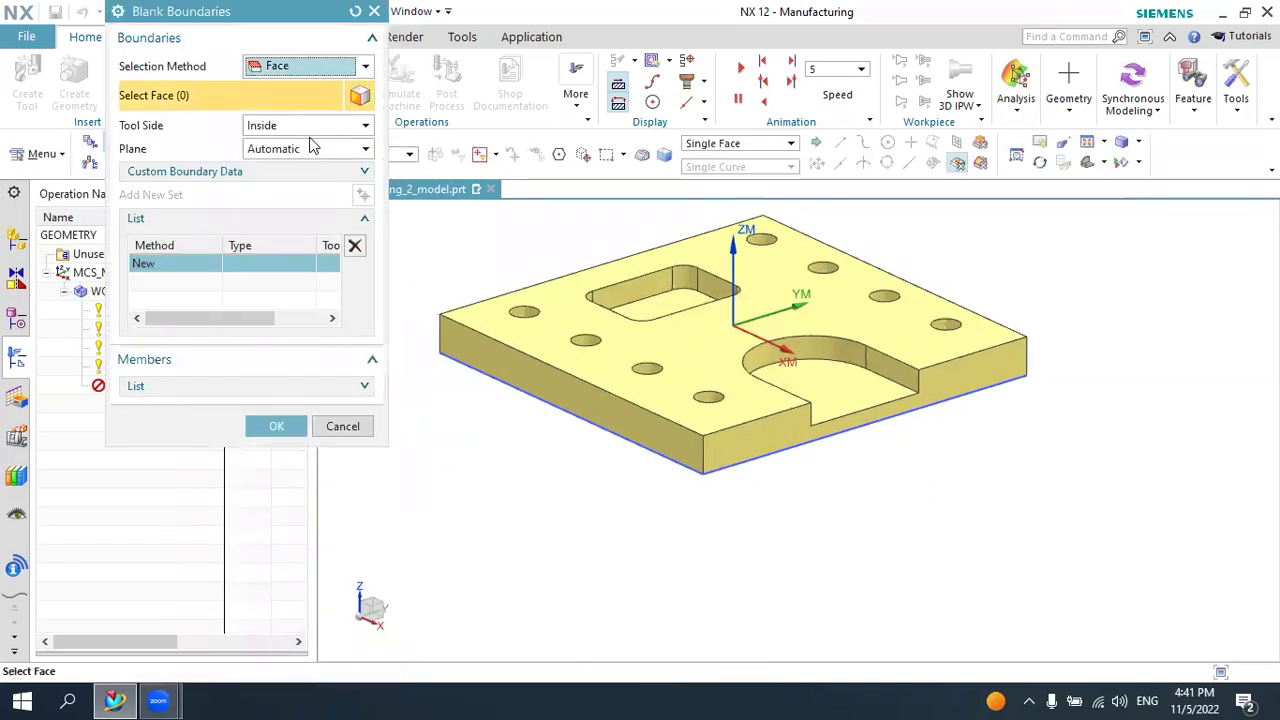
{"action": "left_click", "coordinate": [300, 128]}
{"action": "left_click", "coordinate": [290, 163]}
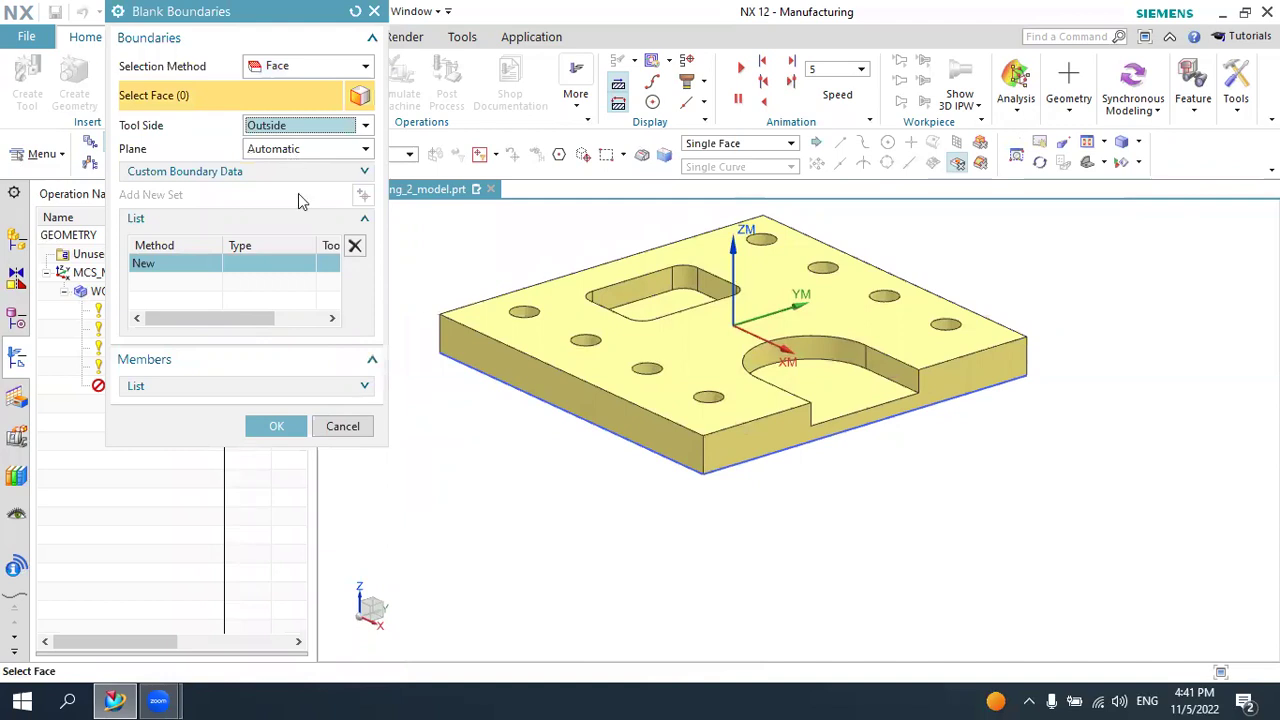
{"action": "left_click", "coordinate": [281, 428]}
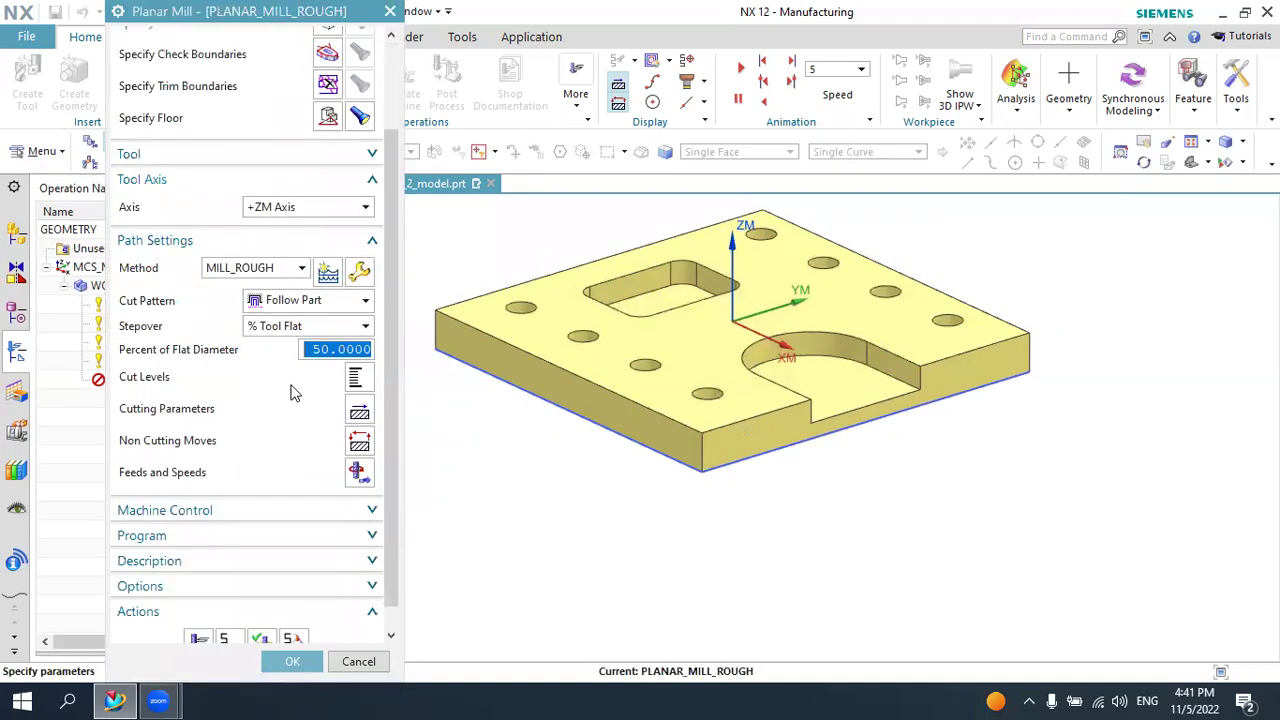
Switch the cut pattern to Profile, check Cut Levels unchanged, and generate the toolpath
{"action": "left_click", "coordinate": [288, 303]}
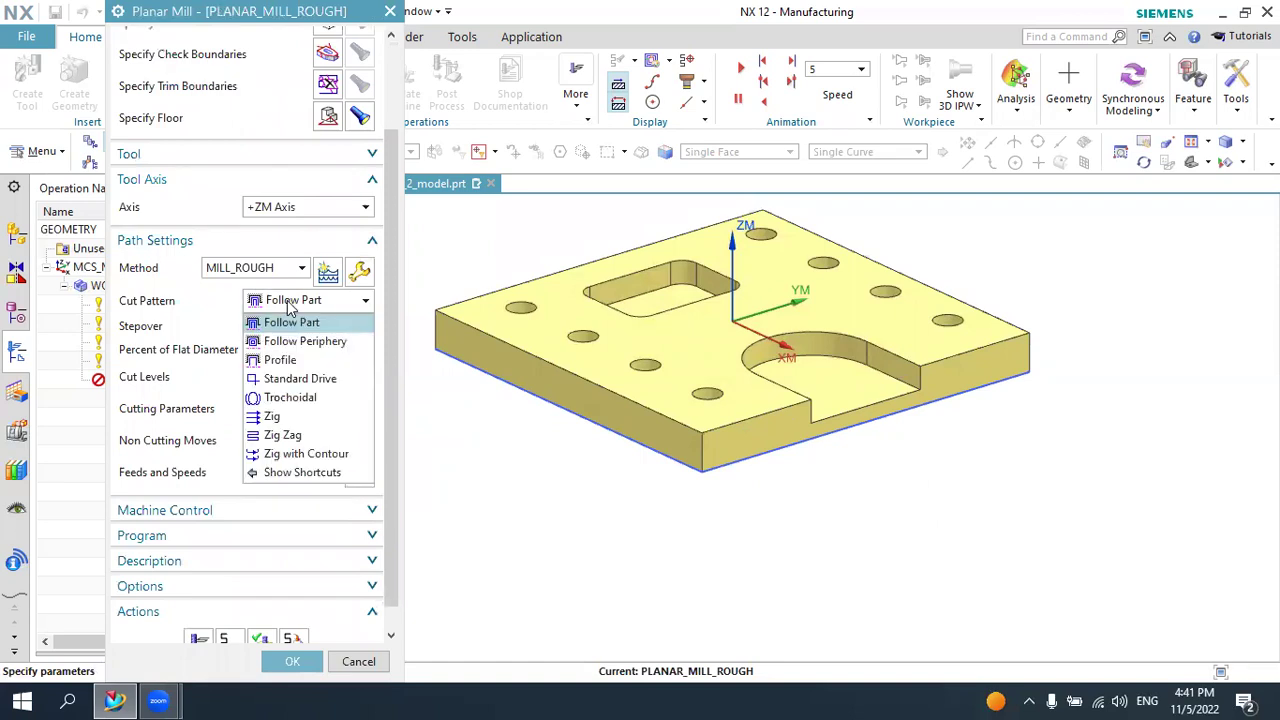
{"action": "left_click", "coordinate": [282, 360]}
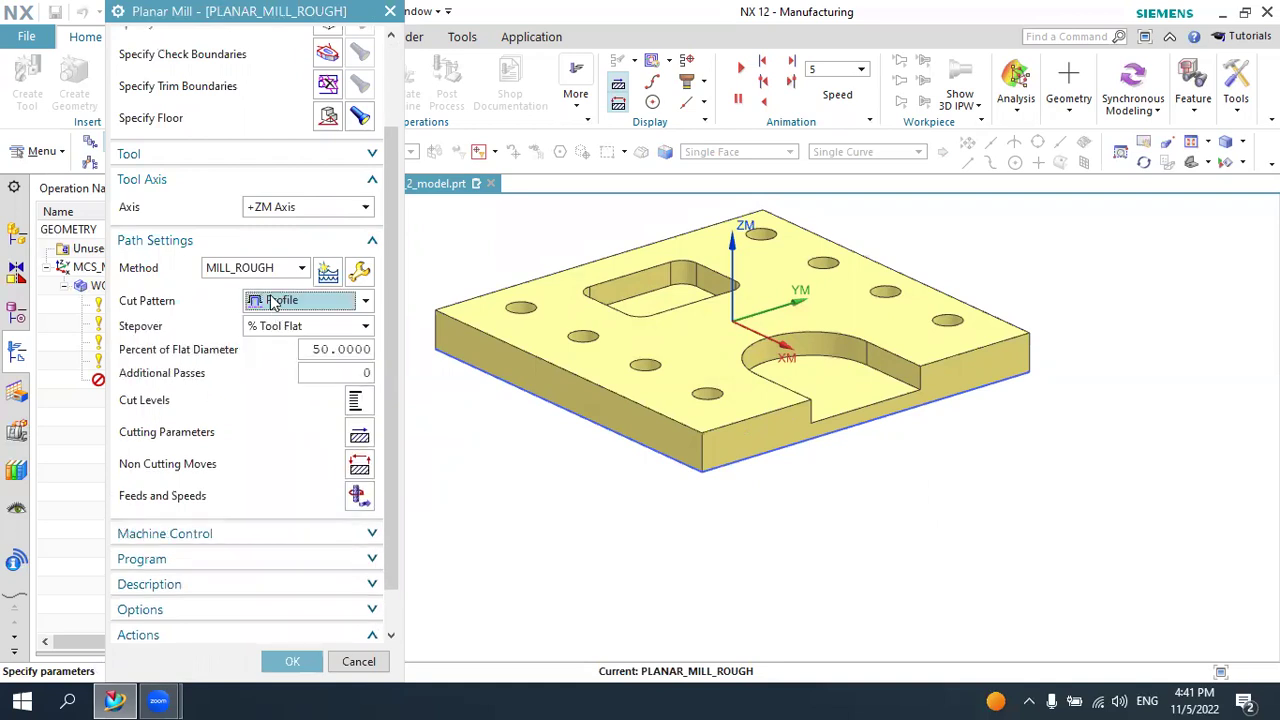
{"action": "scroll", "coordinate": [268, 347], "scroll_direction": "down", "scroll_amount": 1}
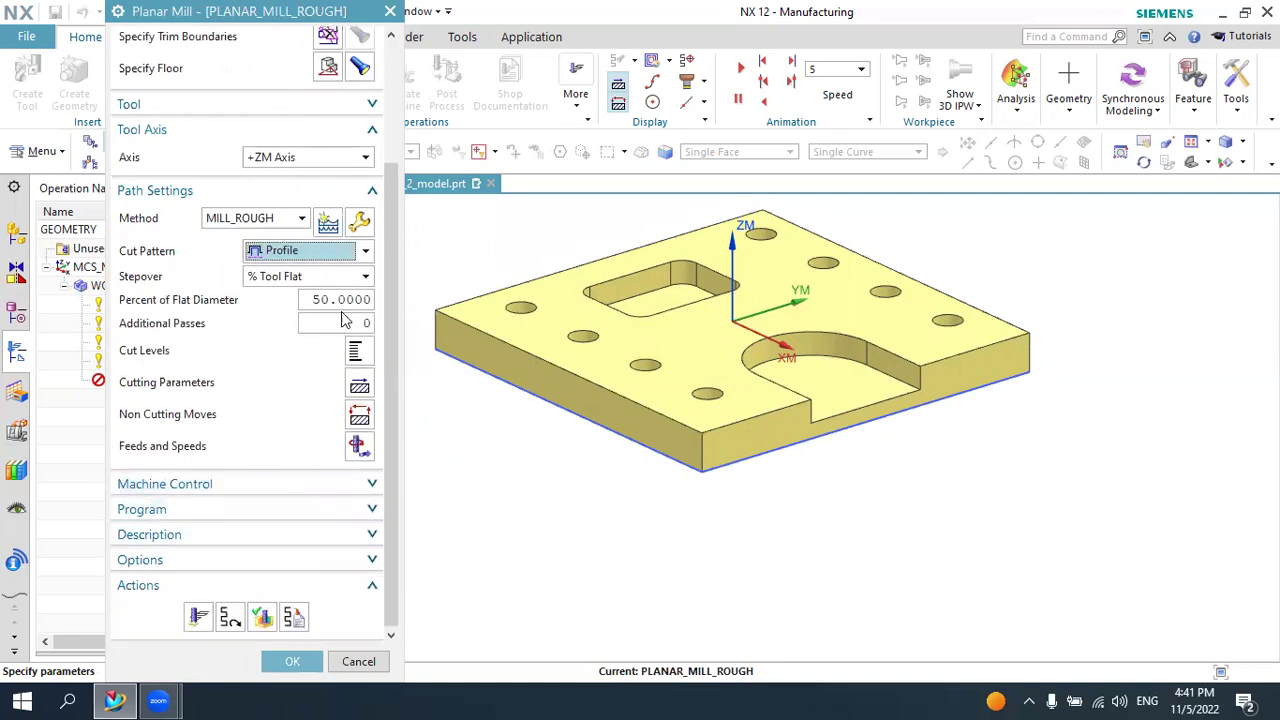
{"action": "left_click", "coordinate": [356, 351]}
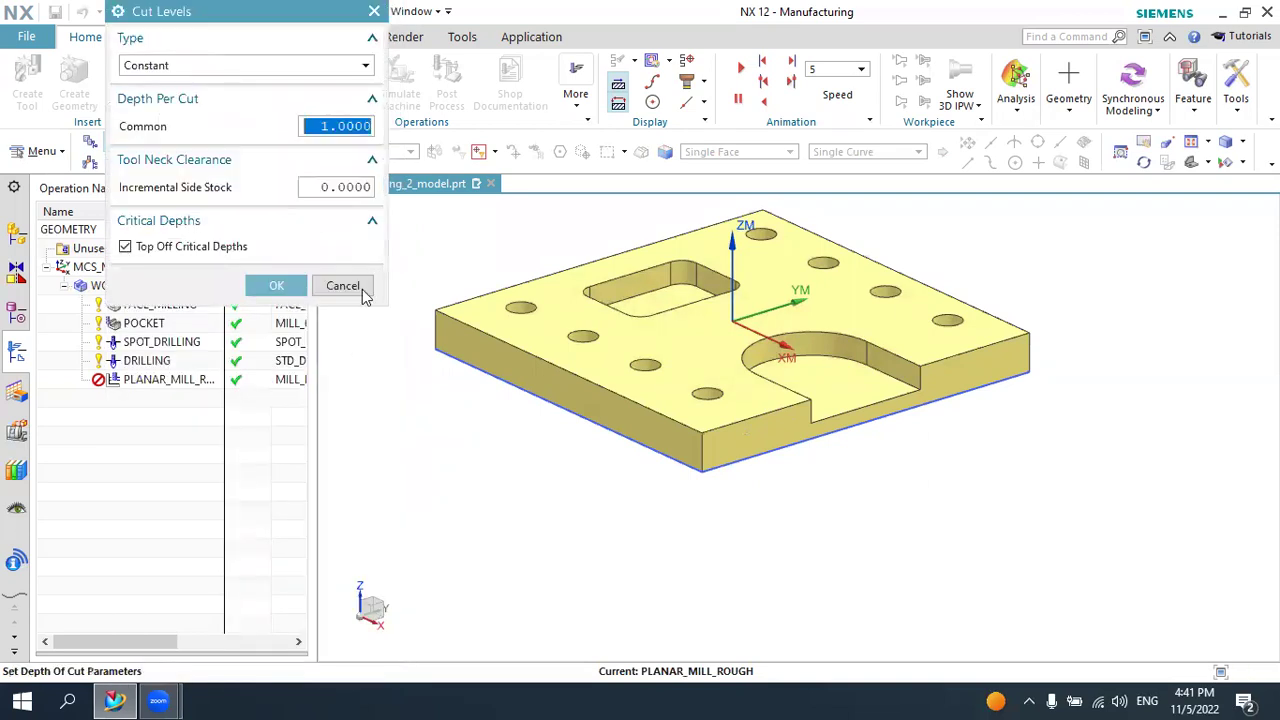
{"action": "left_click", "coordinate": [277, 286]}
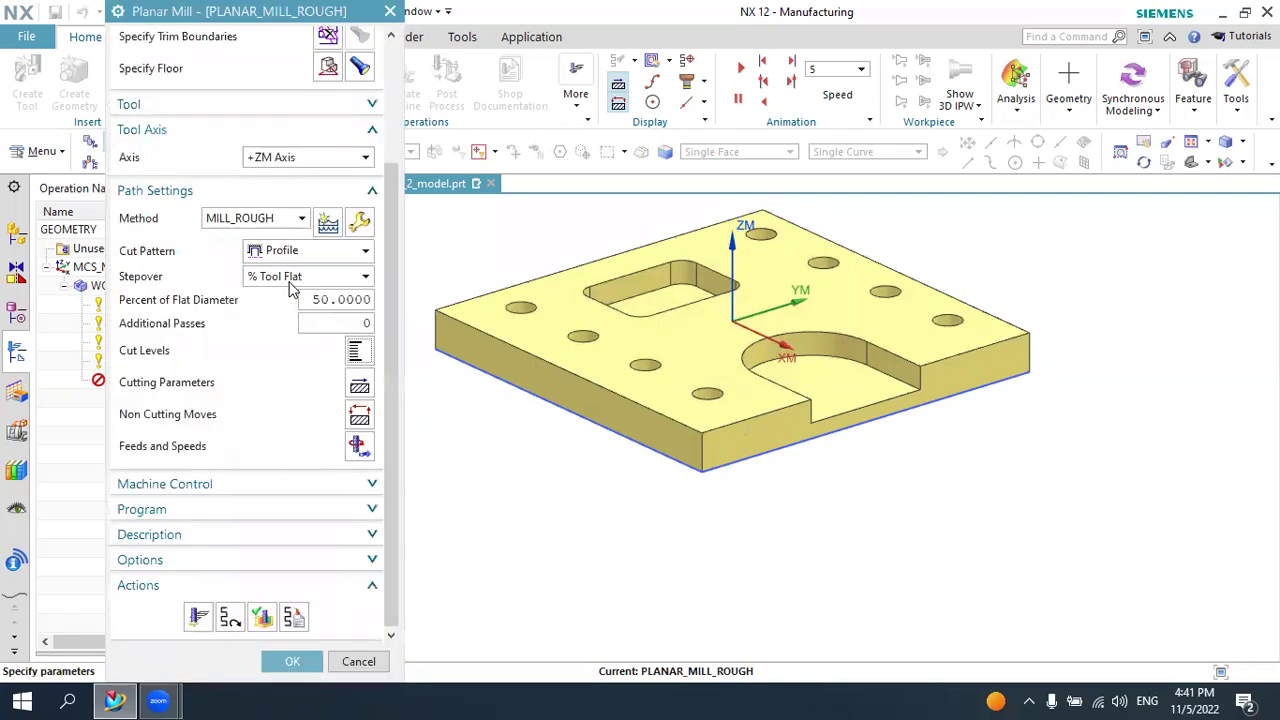
{"action": "left_click", "coordinate": [200, 616]}
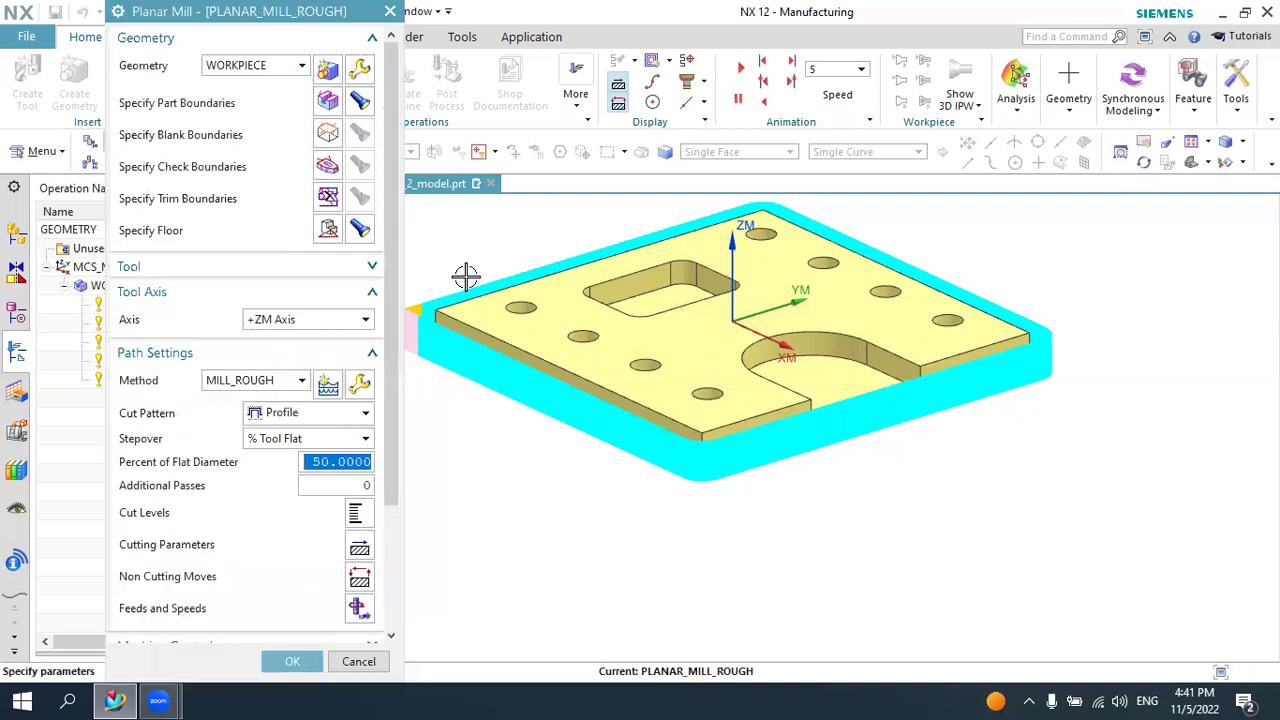
{"action": "middle_click_drag", "start_coordinate": [714, 423], "coordinate": [808, 374]}
{"action": "left_click", "coordinate": [1207, 162]}
{"action": "left_click", "coordinate": [1222, 218]}
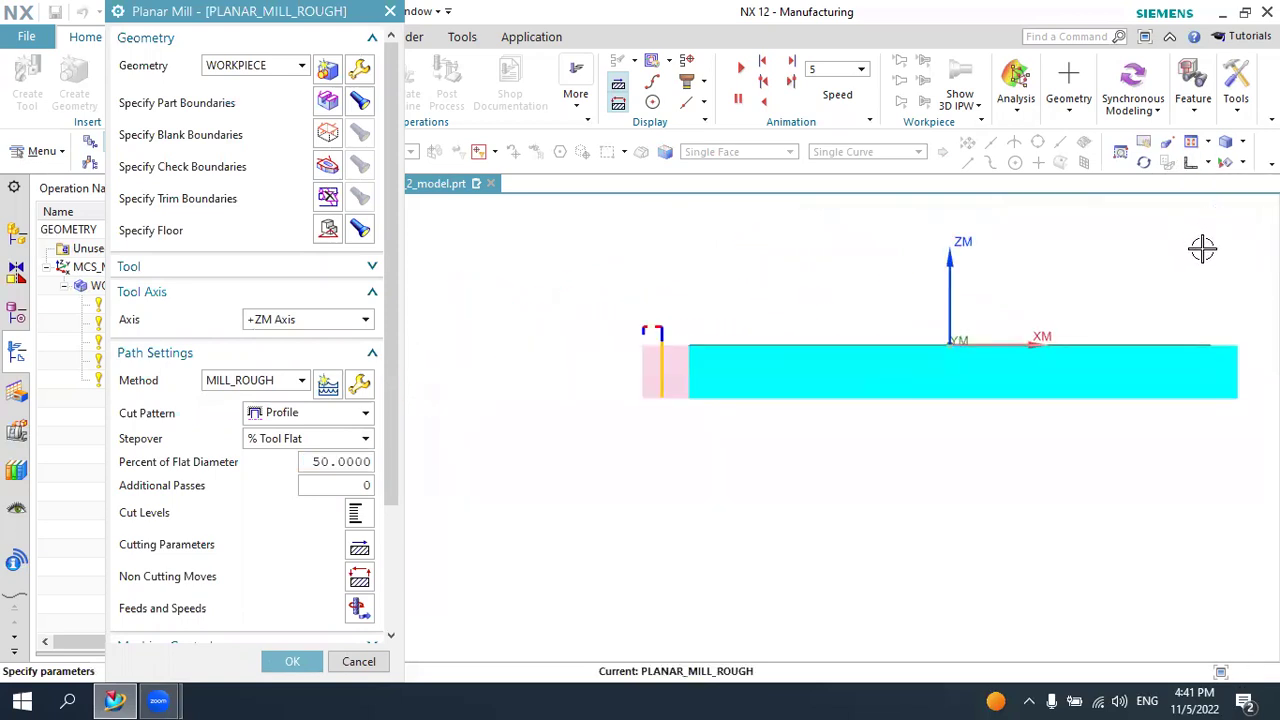
{"action": "scroll", "coordinate": [691, 383], "scroll_direction": "up", "scroll_amount": 3}
{"action": "scroll", "coordinate": [700, 378], "scroll_direction": "up", "scroll_amount": 2}
{"action": "scroll", "coordinate": [700, 378], "scroll_direction": "up", "scroll_amount": 2}
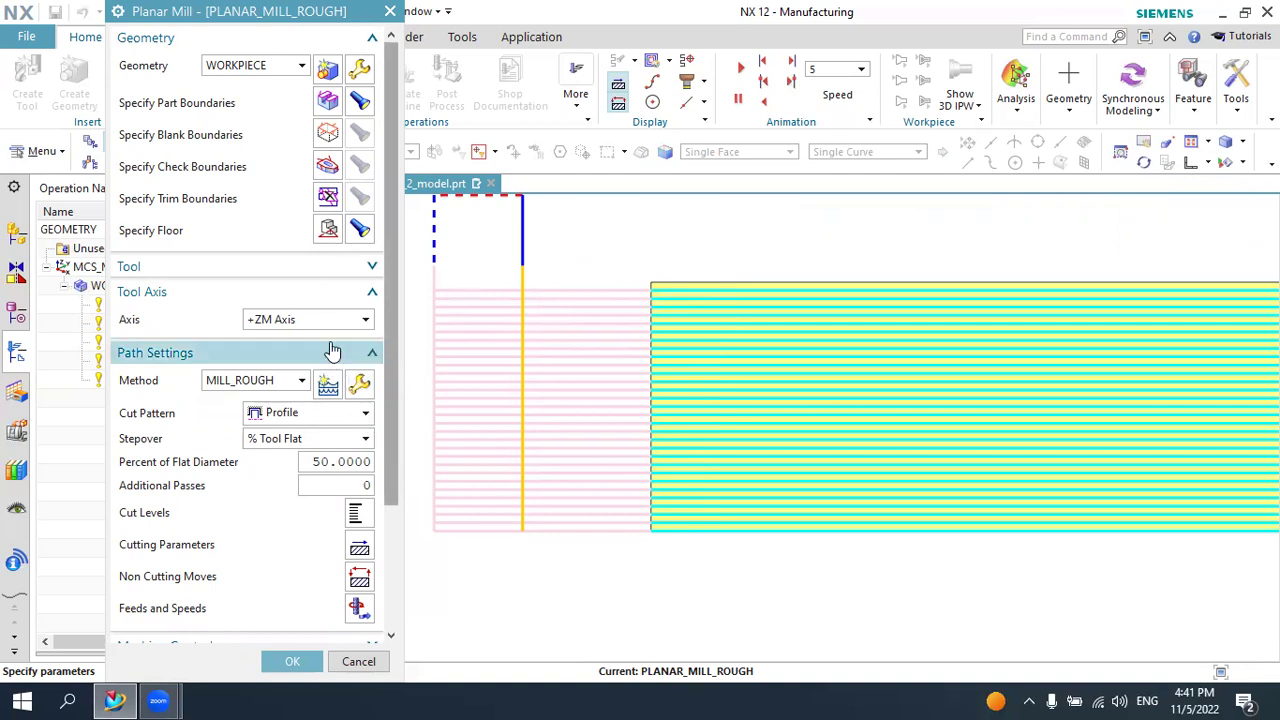
{"action": "scroll", "coordinate": [345, 412], "scroll_direction": "down", "scroll_amount": 1}
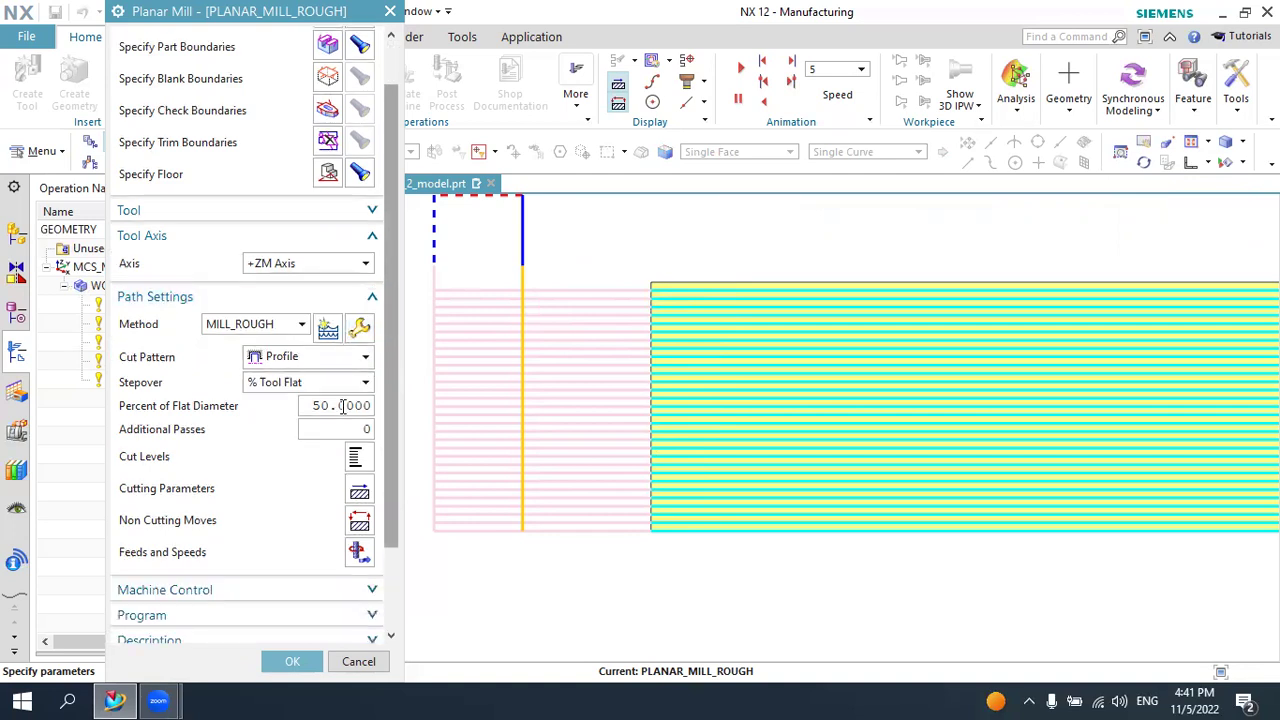
{"action": "left_click", "coordinate": [357, 459]}
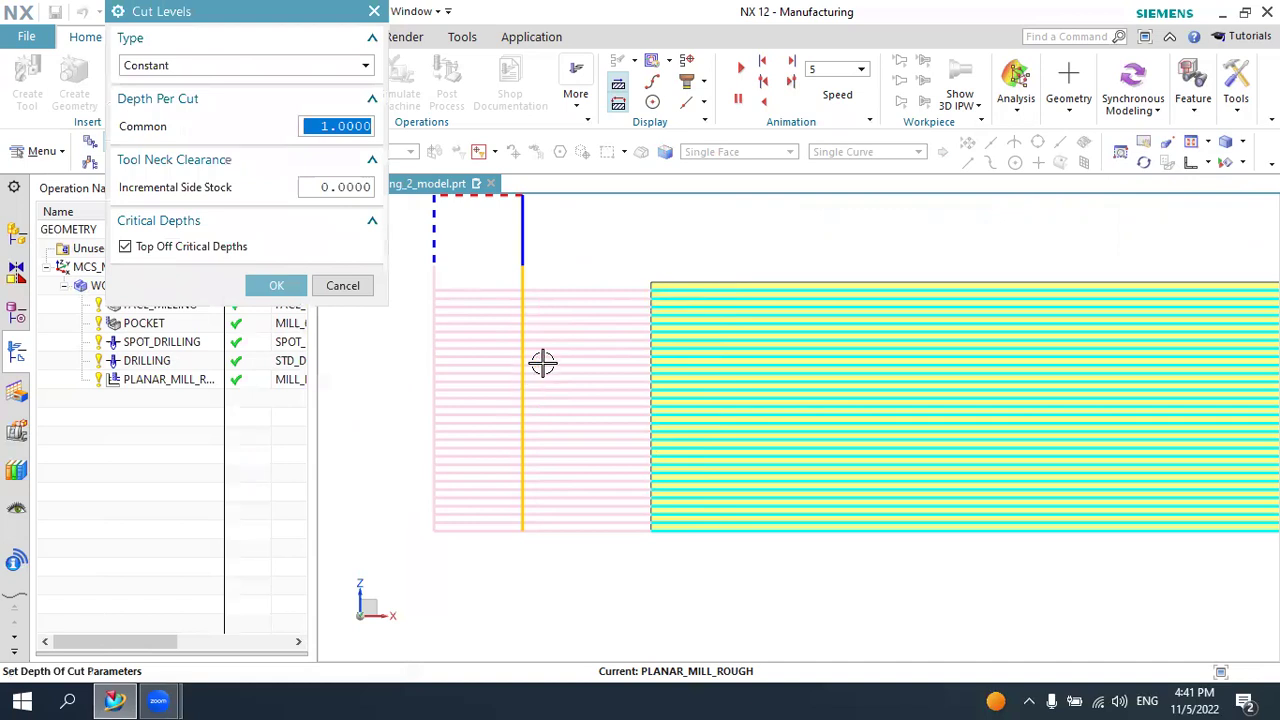
{"action": "scroll", "coordinate": [520, 295], "scroll_direction": "up", "scroll_amount": 3}
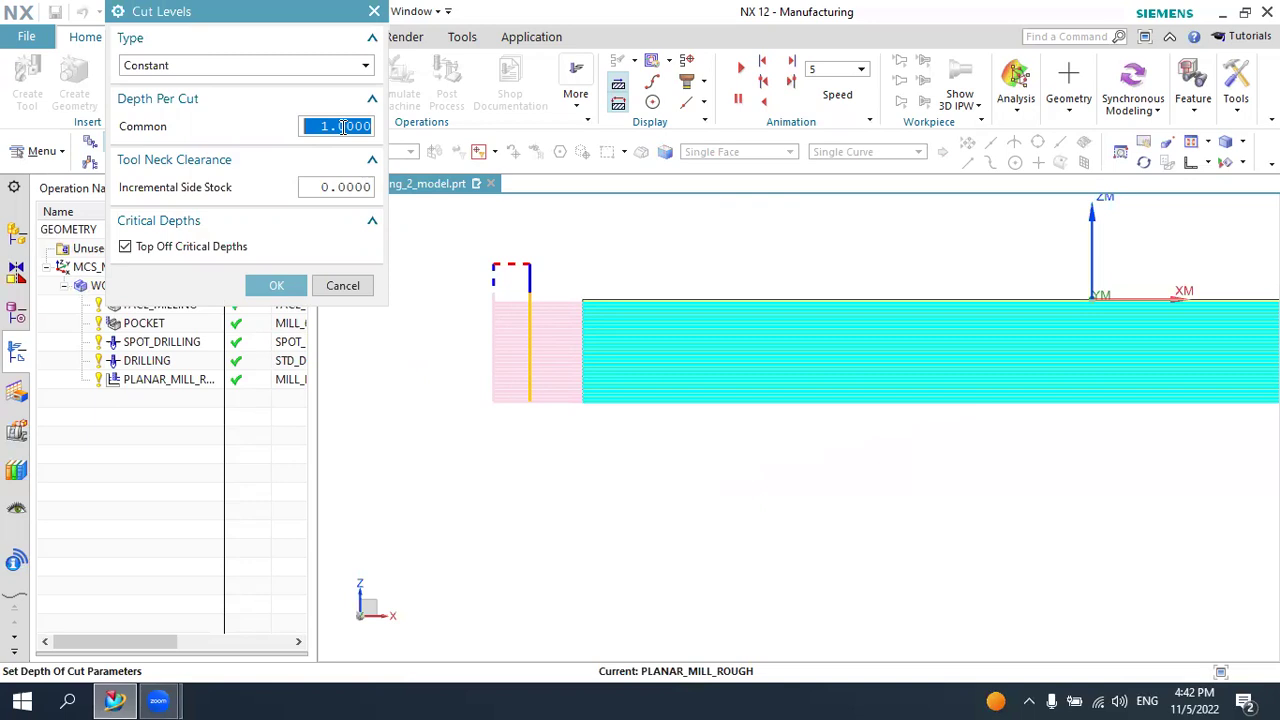
{"action": "left_click", "coordinate": [343, 126]}
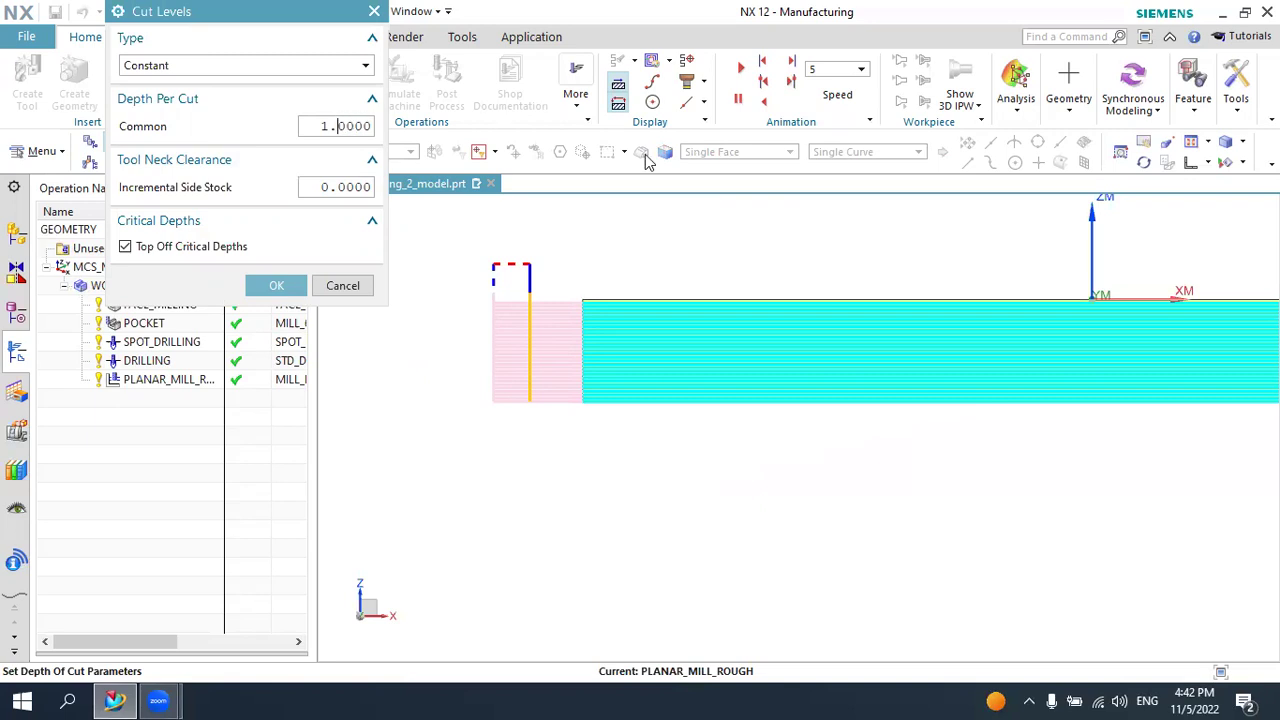
{"action": "left_click", "coordinate": [1207, 164]}
{"action": "left_click", "coordinate": [1198, 190]}
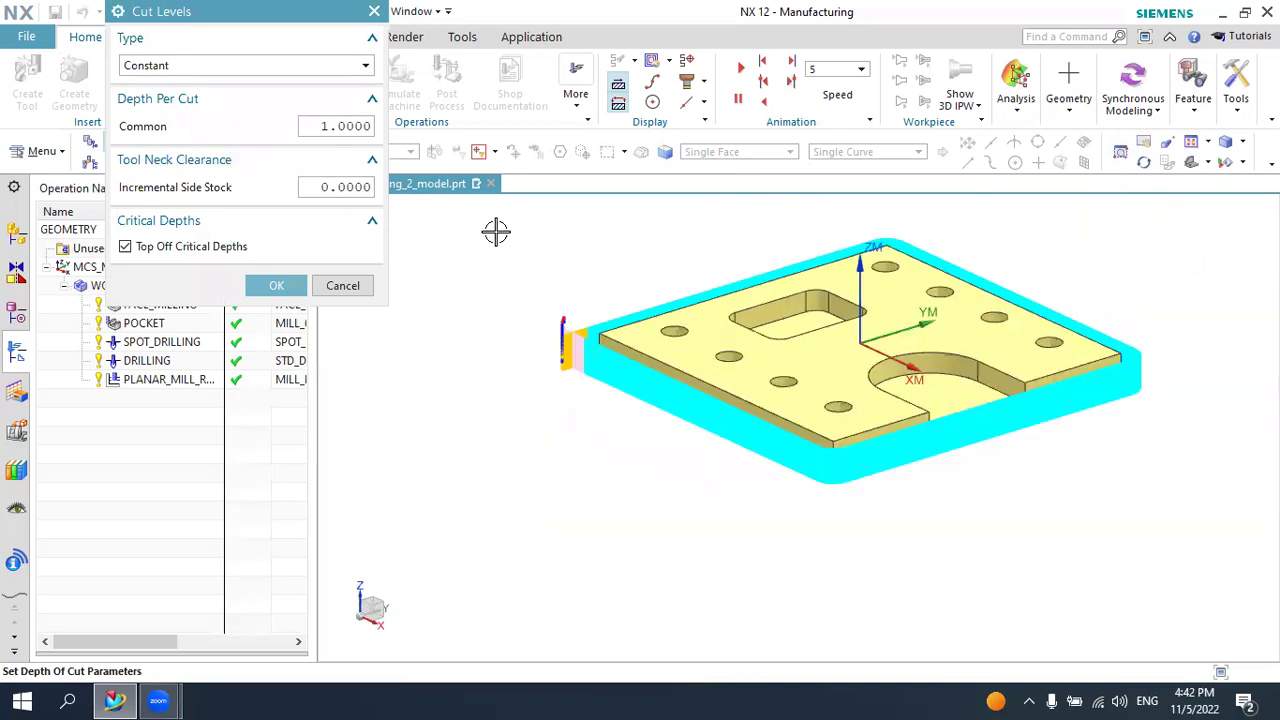
{"action": "left_click", "coordinate": [270, 286]}
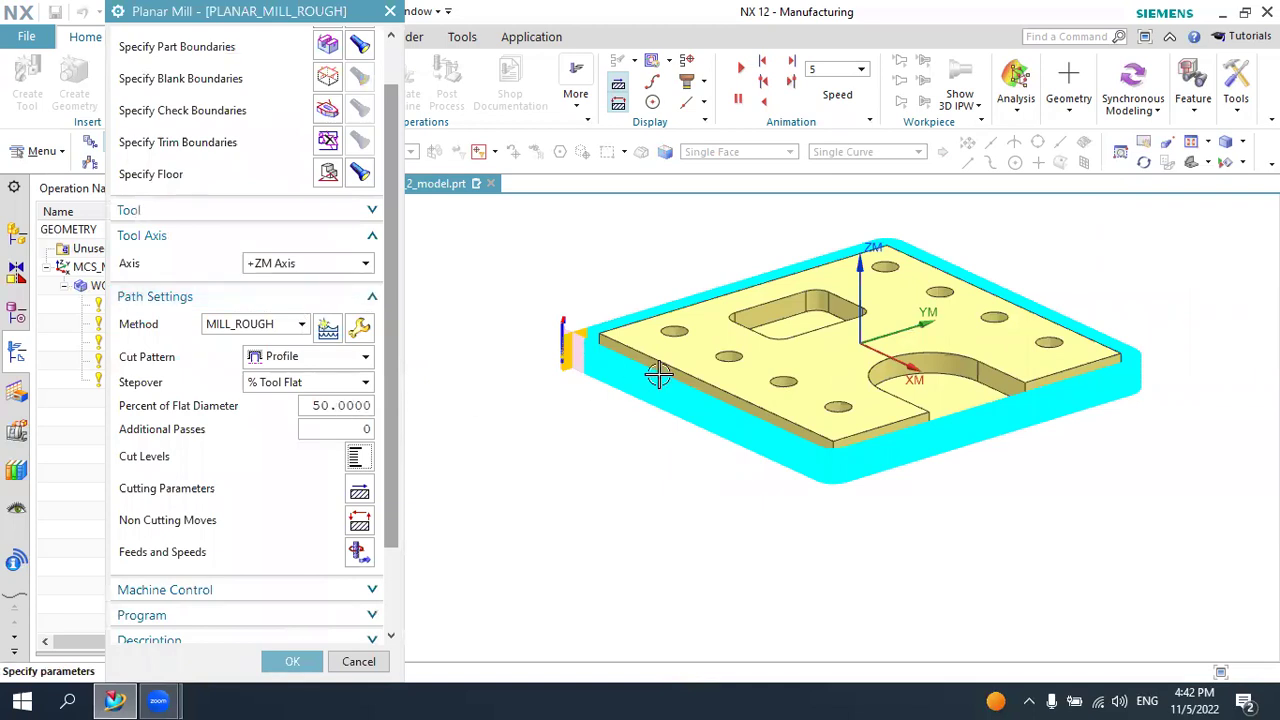
Change the part boundary to Closed with the tool side Outside
{"action": "scroll", "coordinate": [577, 274], "scroll_direction": "up", "scroll_amount": 3}
{"action": "scroll", "coordinate": [605, 295], "scroll_direction": "down", "scroll_amount": 2}
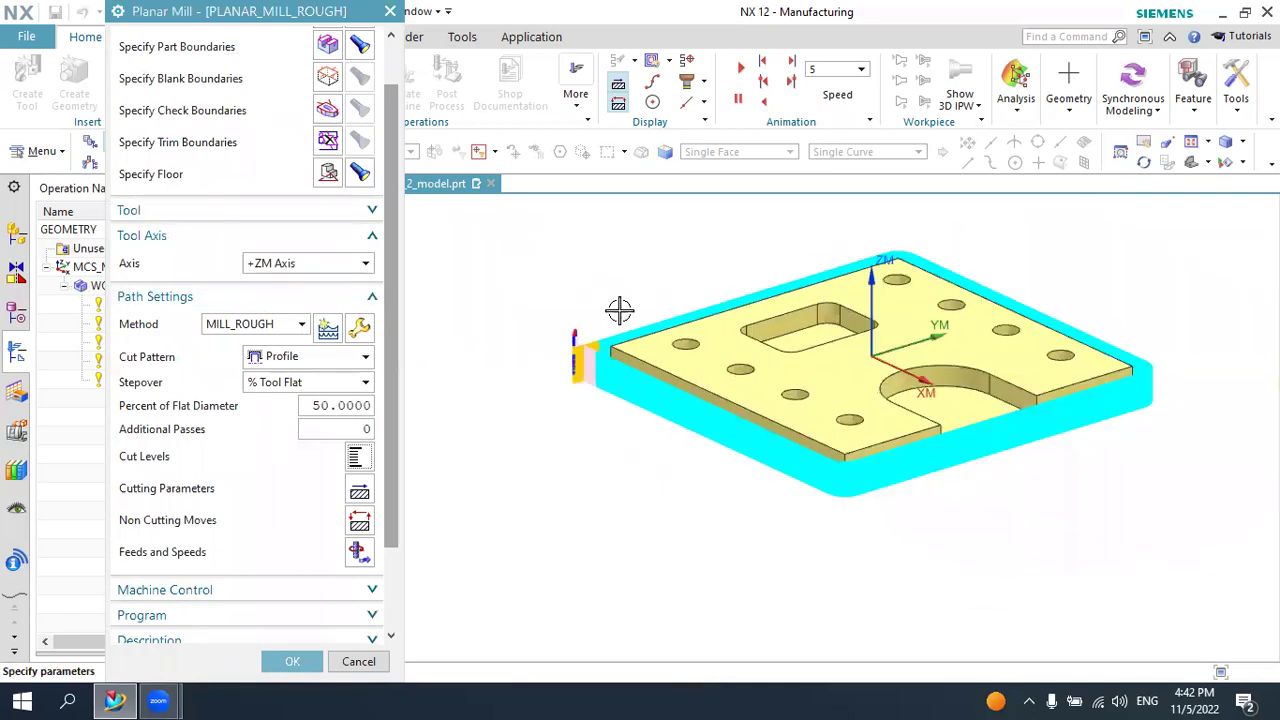
{"action": "scroll", "coordinate": [619, 311], "scroll_direction": "down", "scroll_amount": 1}
{"action": "scroll", "coordinate": [308, 118], "scroll_direction": "up", "scroll_amount": 2}
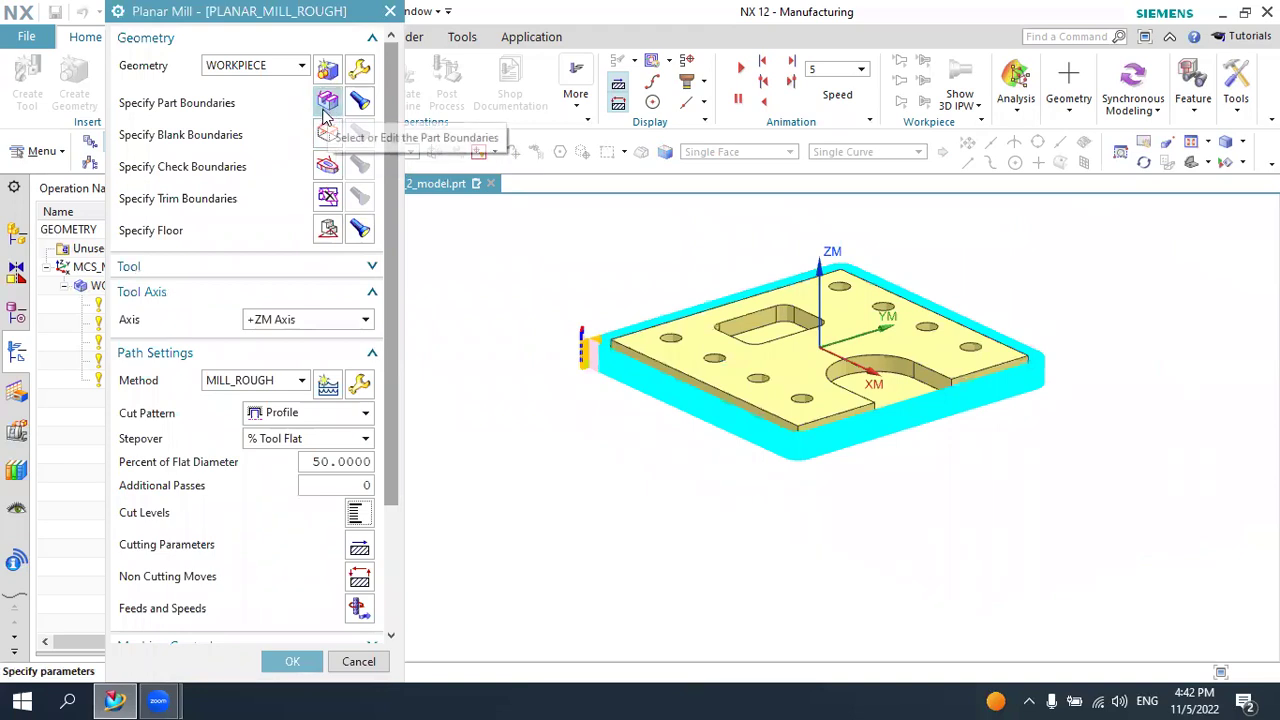
{"action": "left_click", "coordinate": [327, 103]}
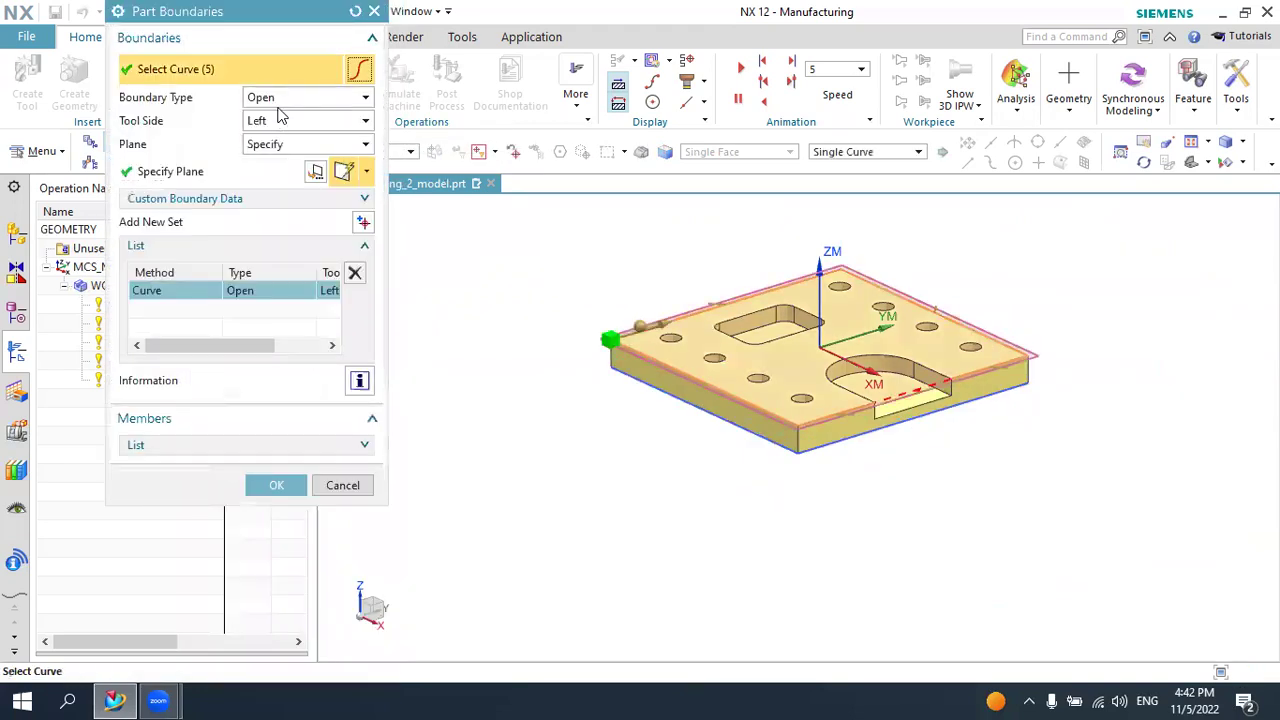
{"action": "left_click", "coordinate": [282, 122]}
{"action": "left_click", "coordinate": [282, 132]}
{"action": "left_click", "coordinate": [280, 100]}
{"action": "left_click", "coordinate": [280, 118]}
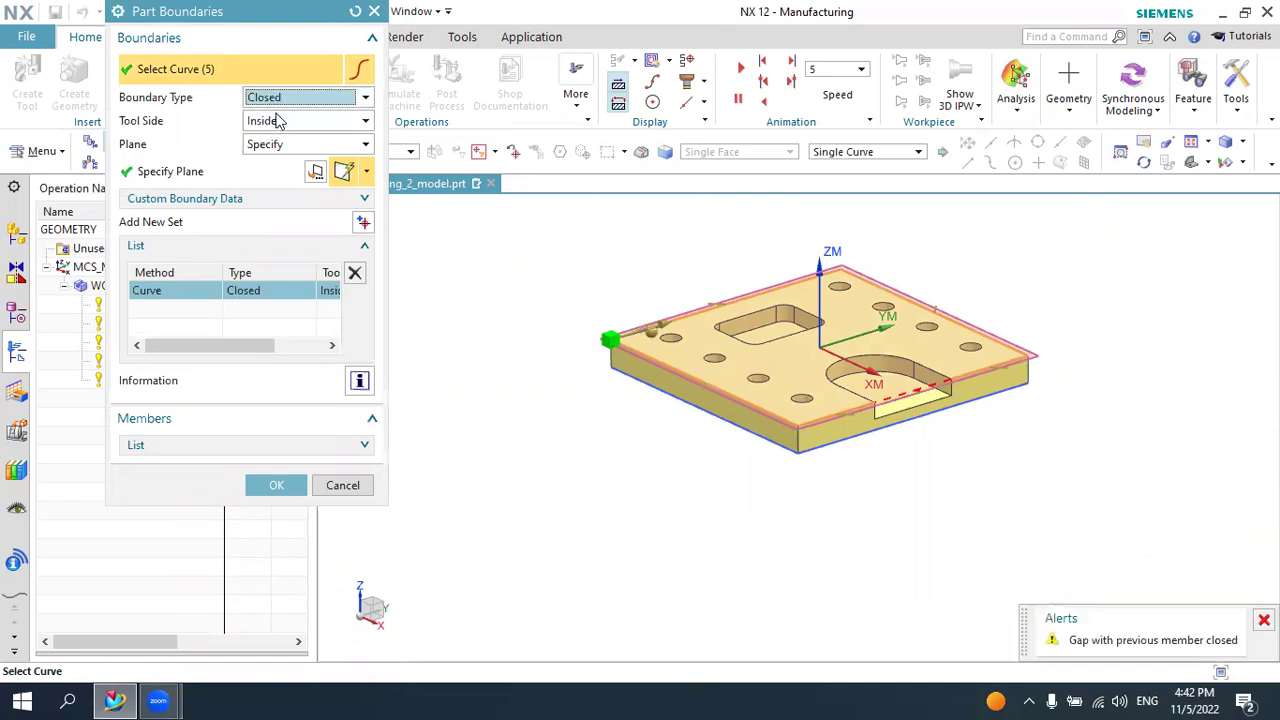
{"action": "left_click", "coordinate": [282, 122]}
{"action": "left_click", "coordinate": [285, 152]}
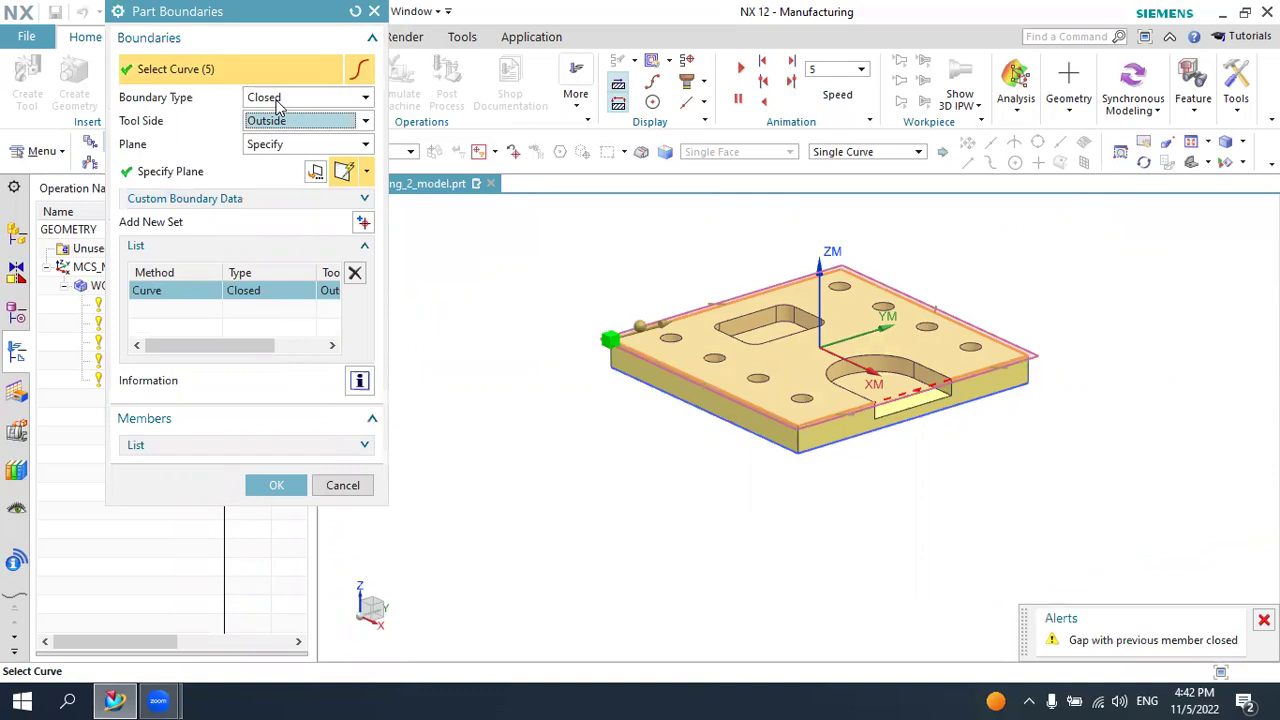
{"action": "left_click", "coordinate": [285, 482]}
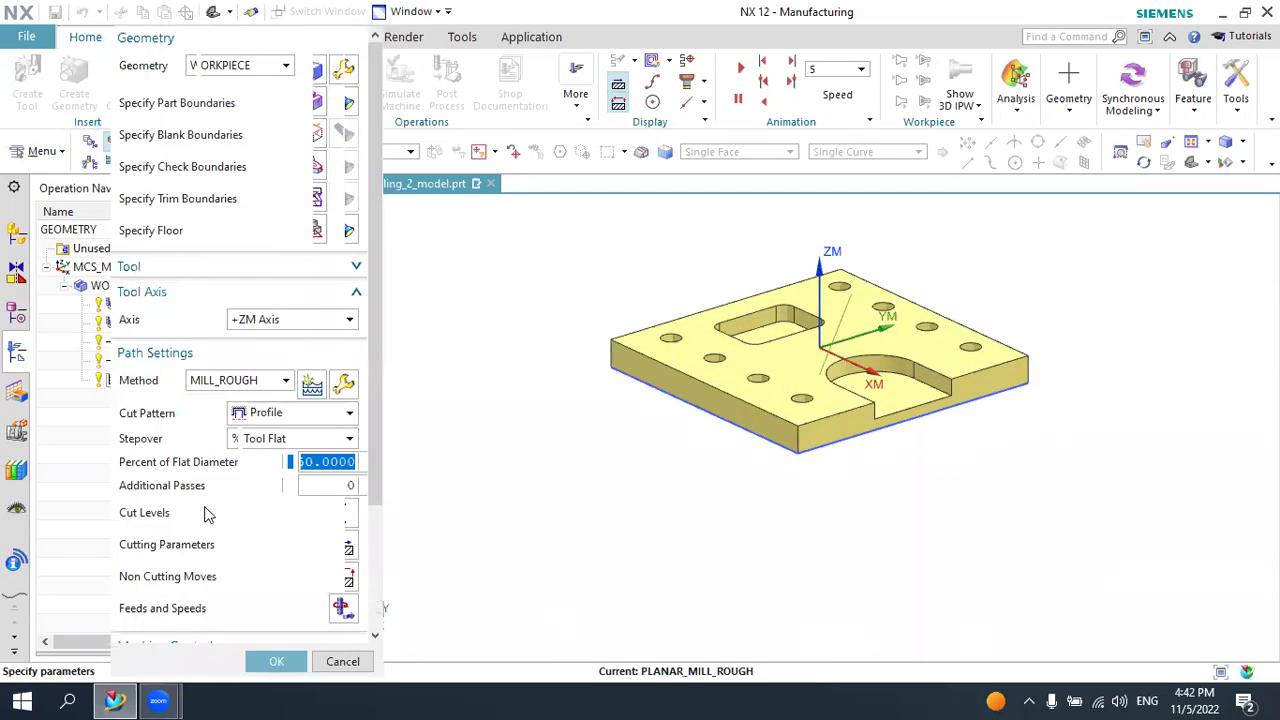
Regenerate the rough toolpath, recheck the Outside boundary, and glance at the floor plane selection
{"action": "scroll", "coordinate": [190, 550], "scroll_direction": "down", "scroll_amount": 1}
{"action": "left_click", "coordinate": [198, 617]}
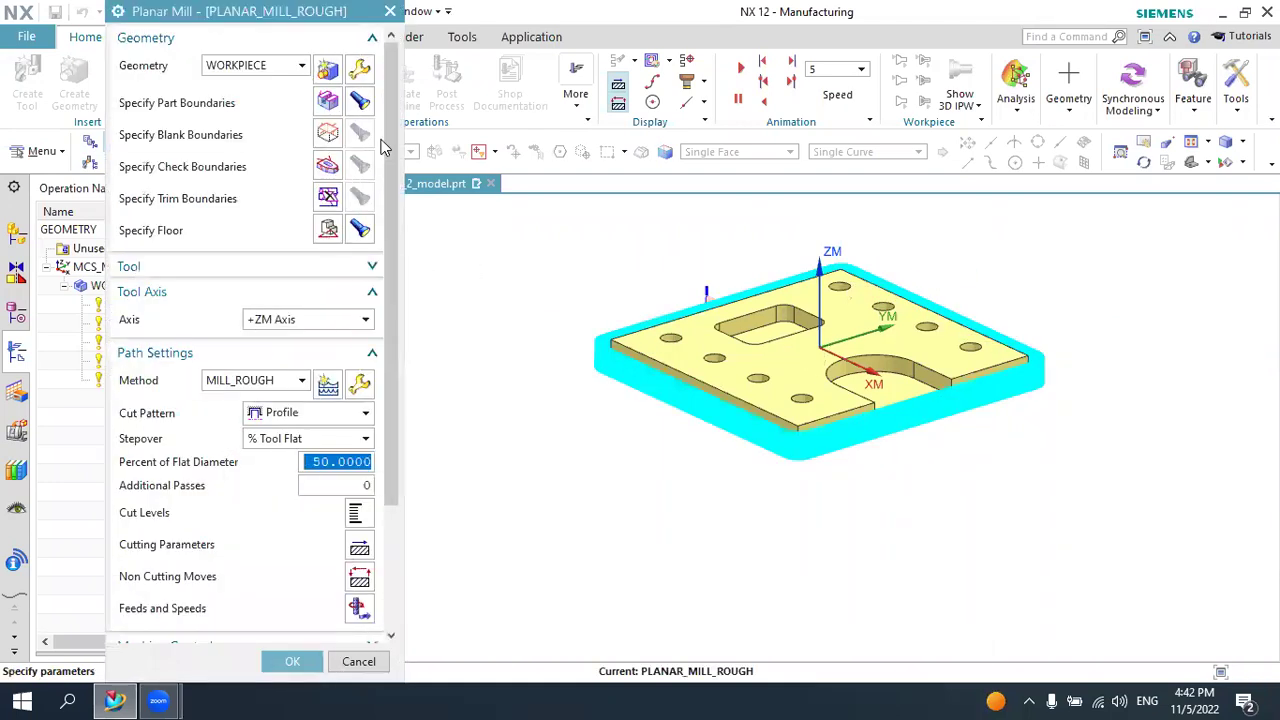
{"action": "left_click", "coordinate": [340, 104]}
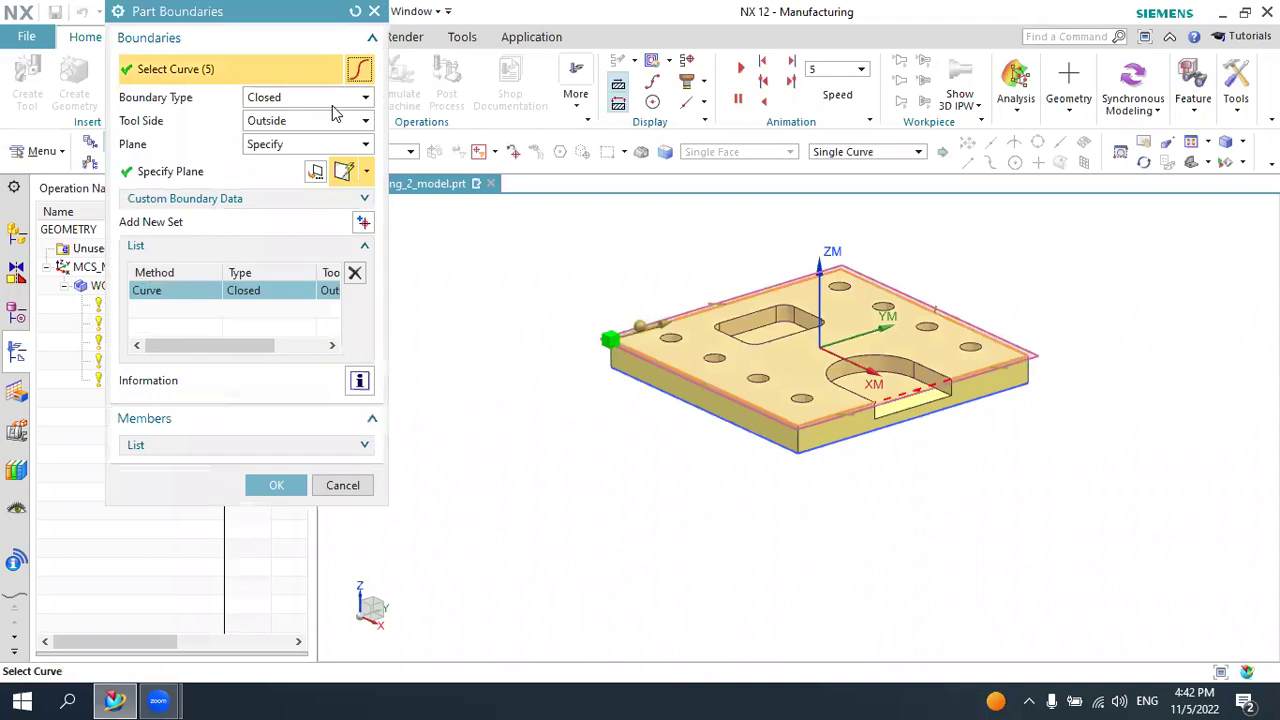
{"action": "left_click", "coordinate": [280, 120]}
{"action": "left_click", "coordinate": [280, 151]}
{"action": "scroll", "coordinate": [619, 322], "scroll_direction": "up", "scroll_amount": 1}
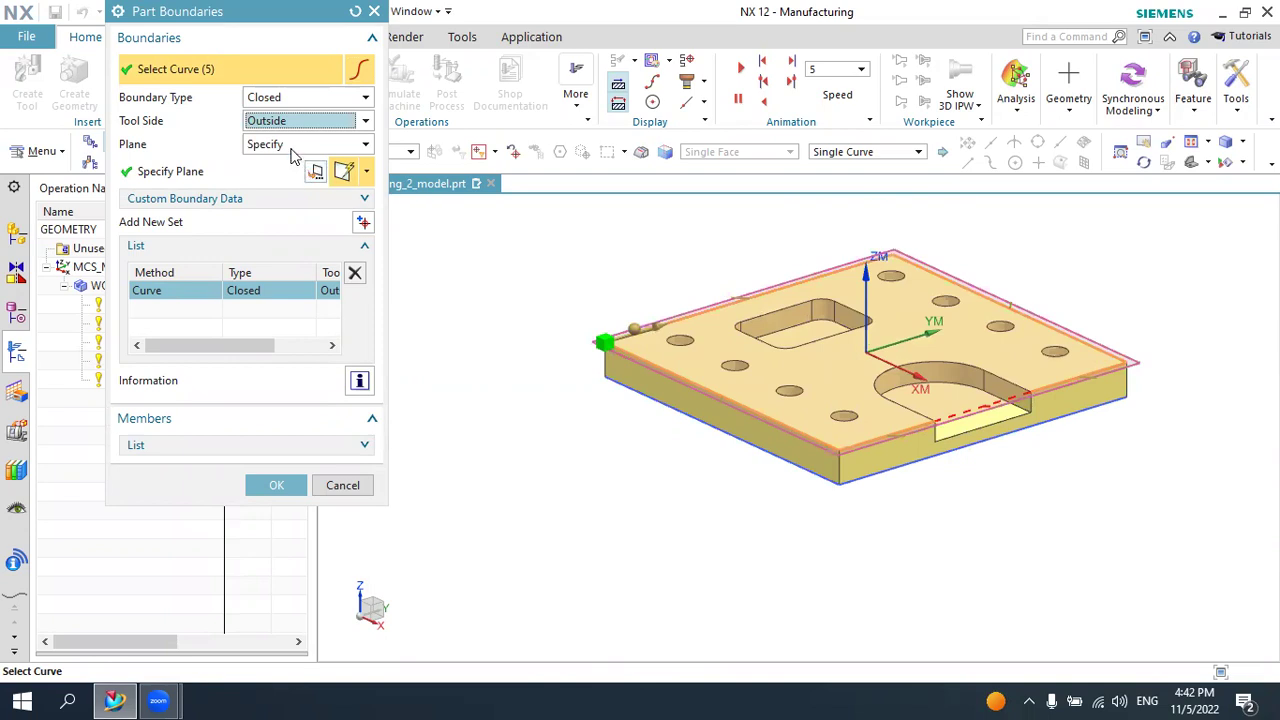
{"action": "left_click", "coordinate": [276, 485]}
{"action": "left_click", "coordinate": [311, 234]}
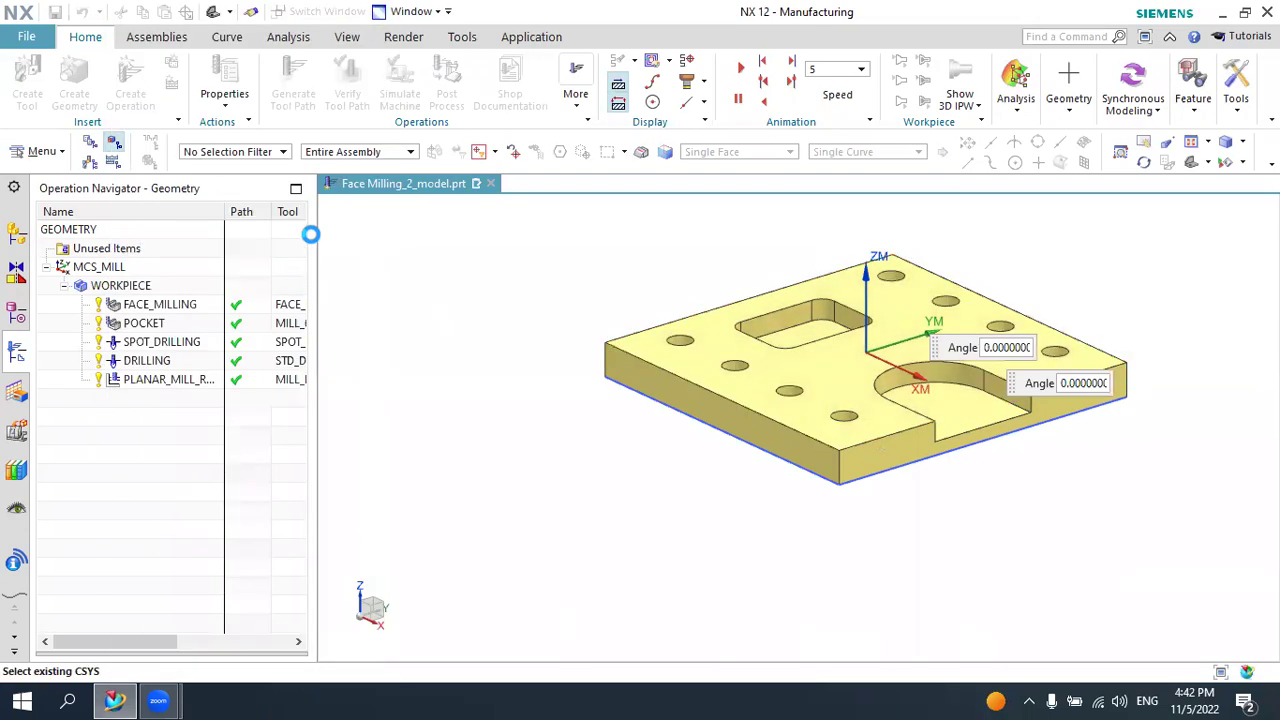
{"action": "middle_click", "coordinate": [313, 233]}
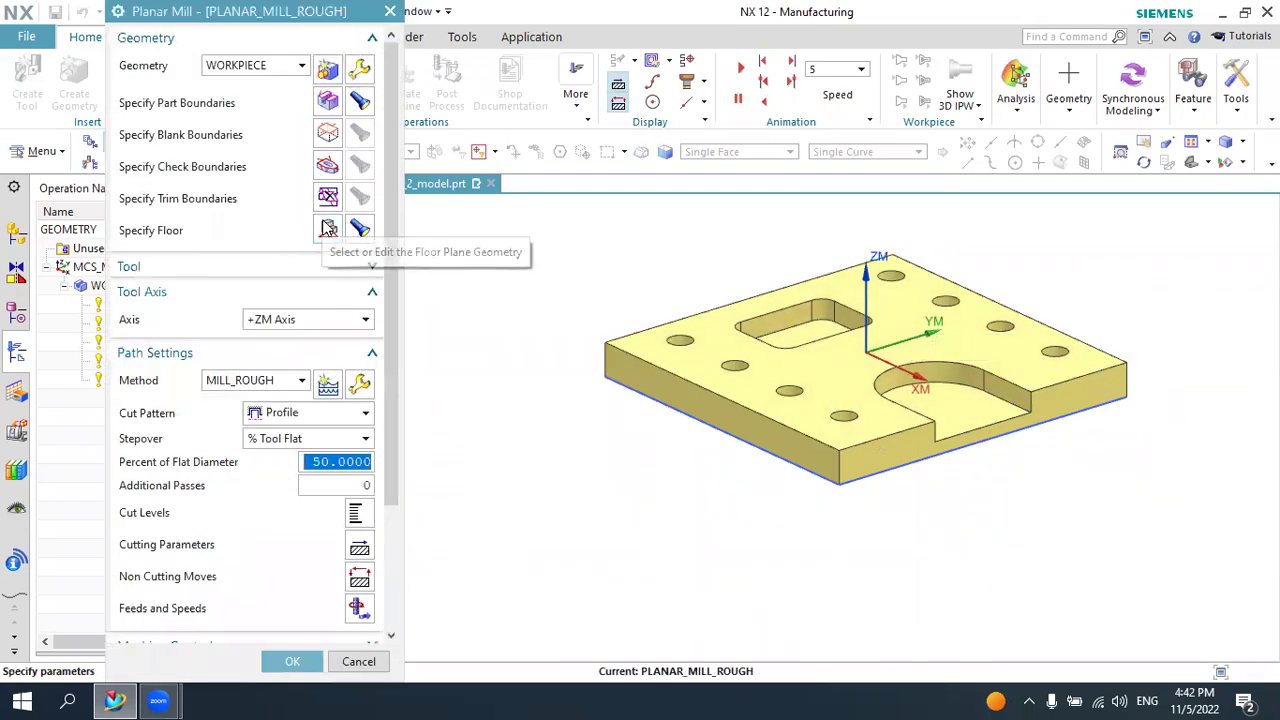
Display the floor plane on the part and keep Profile as the cut pattern
{"action": "left_click", "coordinate": [360, 230]}
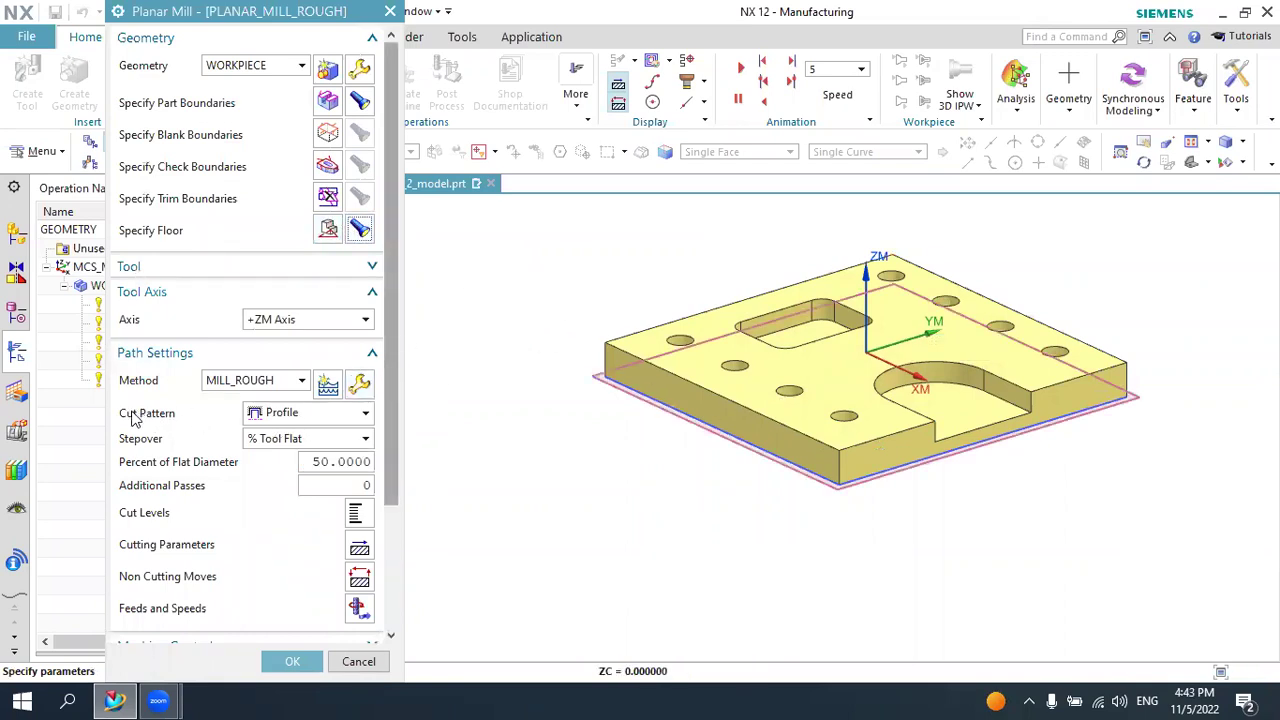
{"action": "left_click", "coordinate": [266, 413]}
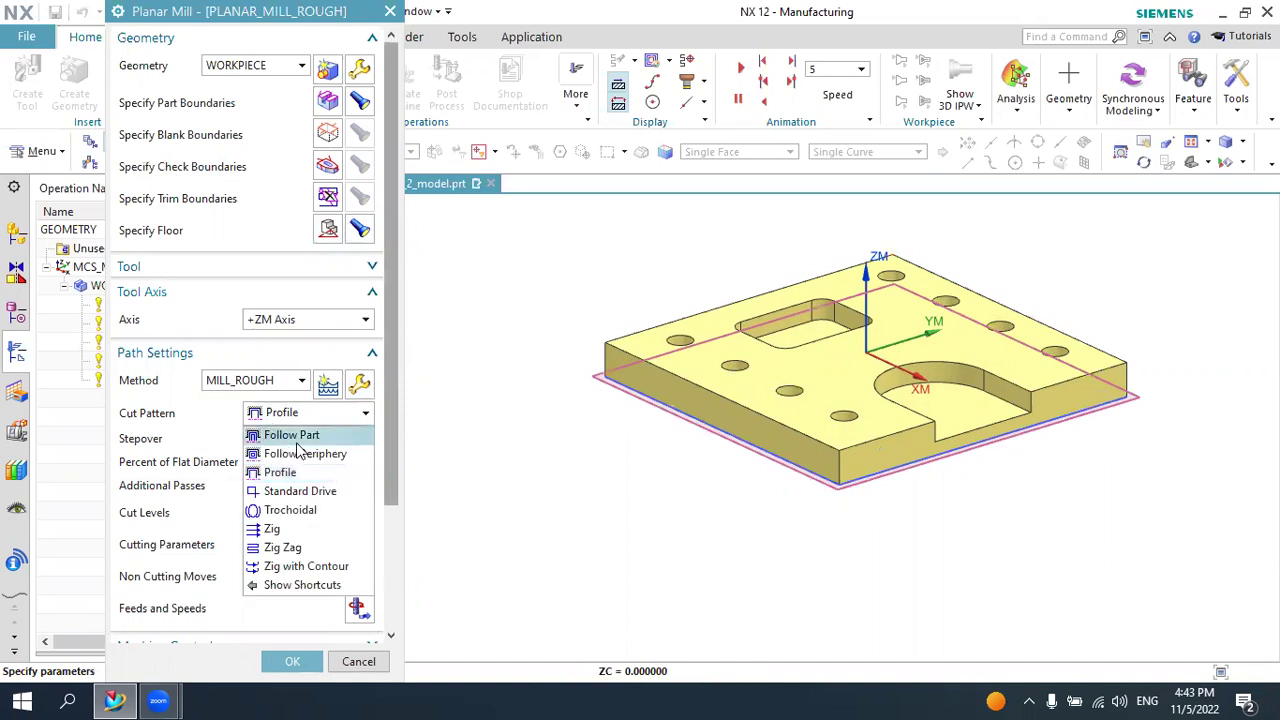
{"action": "left_click", "coordinate": [288, 478]}
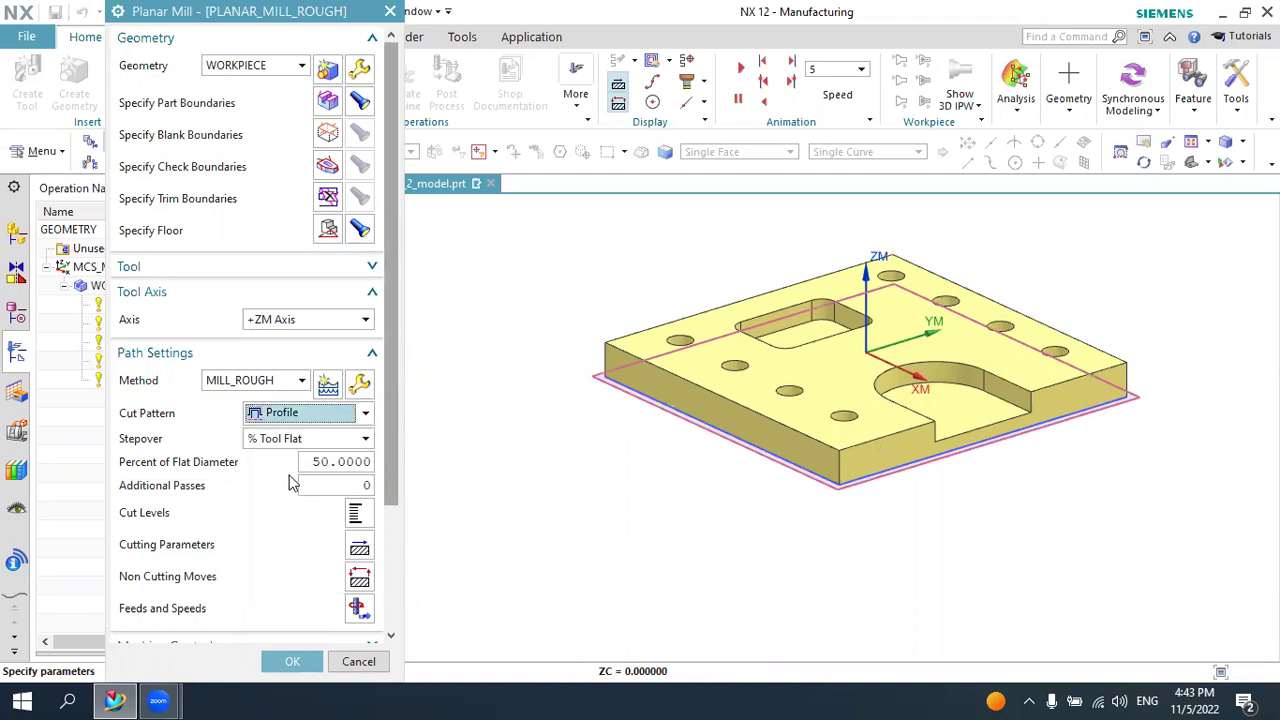
{"action": "scroll", "coordinate": [811, 405], "scroll_direction": "up", "scroll_amount": 1}
{"action": "scroll", "coordinate": [829, 409], "scroll_direction": "up", "scroll_amount": 1}
{"action": "scroll", "coordinate": [829, 409], "scroll_direction": "down", "scroll_amount": 3}
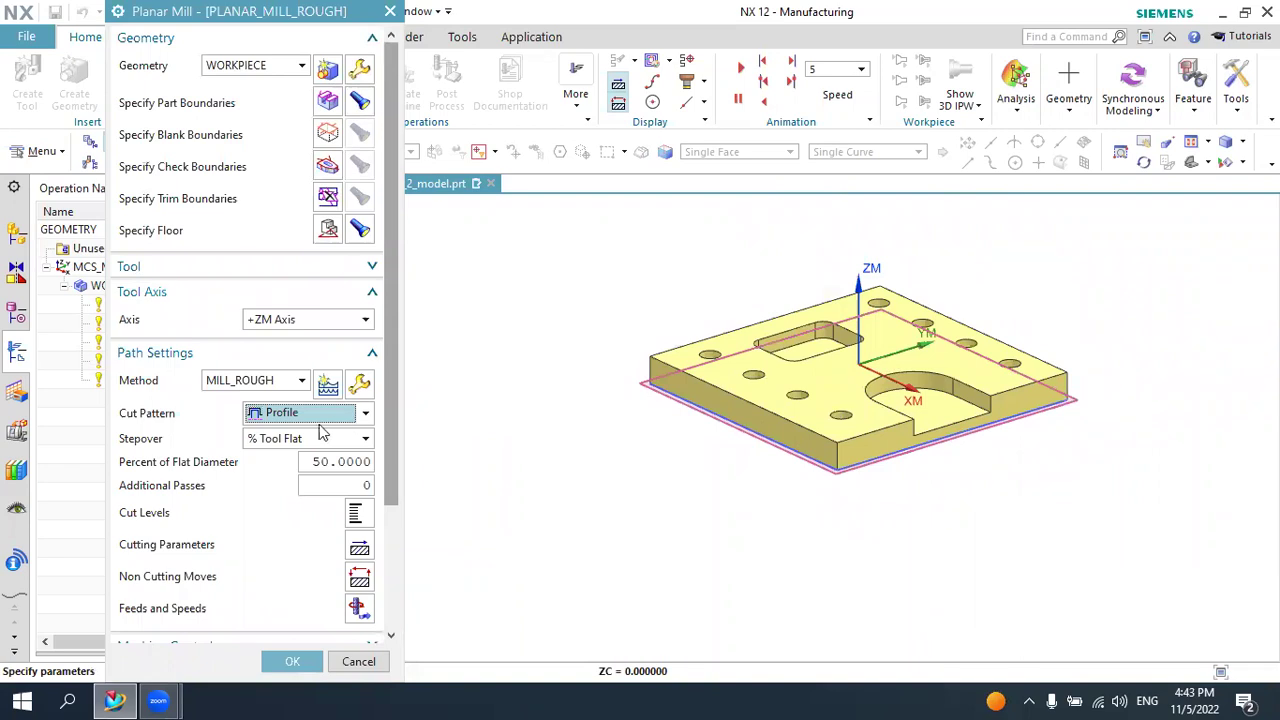
{"action": "scroll", "coordinate": [318, 430], "scroll_direction": "down", "scroll_amount": 2}
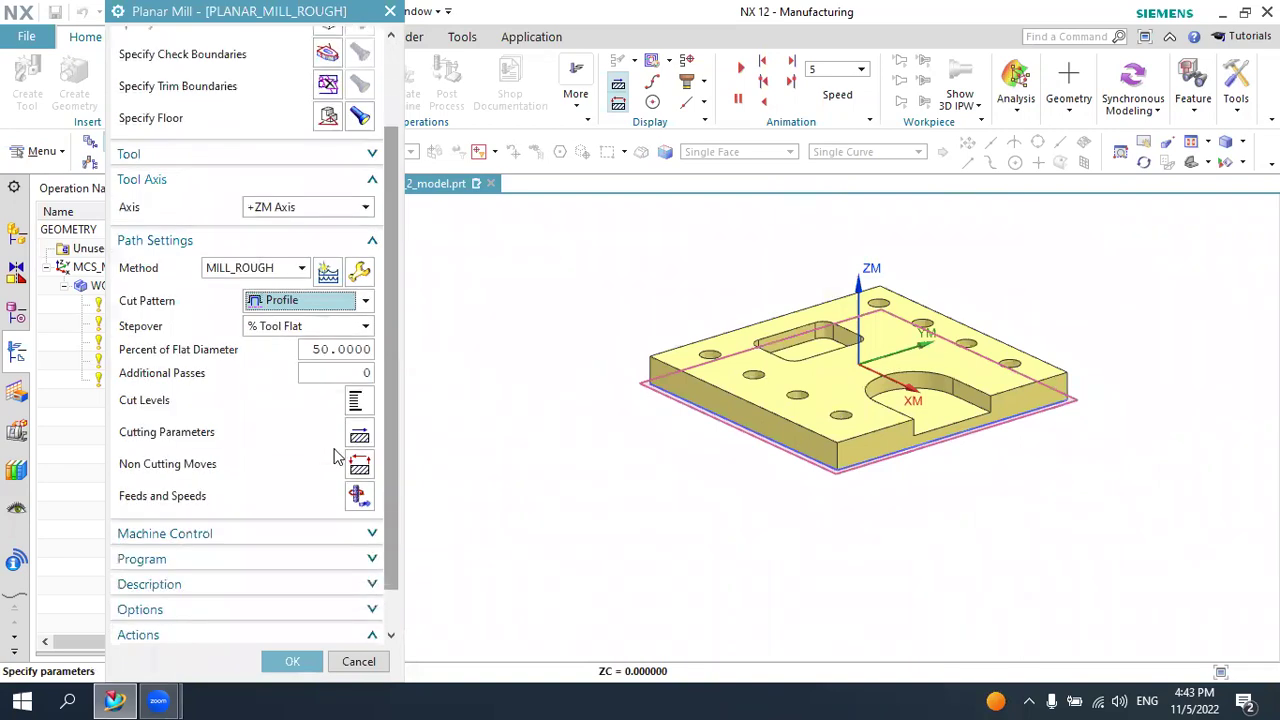
Change the depth per cut to 2 and regenerate the Profile toolpath
{"action": "left_click", "coordinate": [354, 403]}
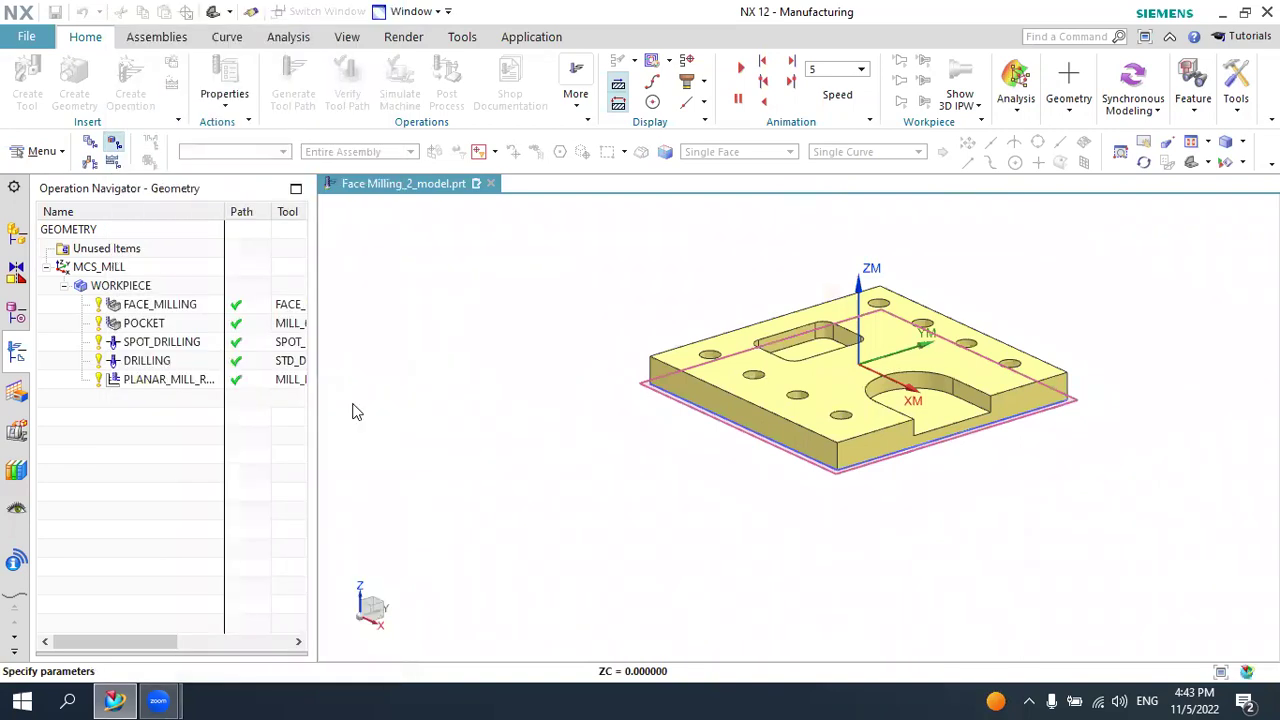
{"action": "left_click", "coordinate": [340, 127]}
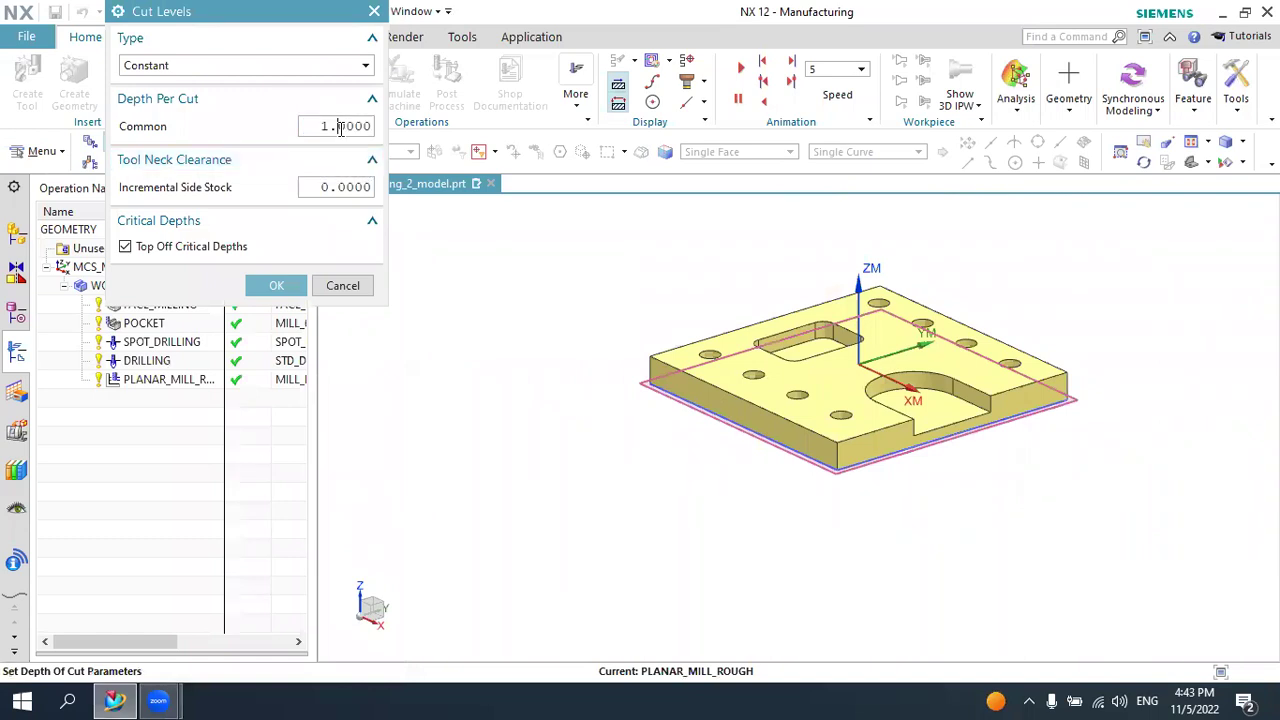
{"action": "double_click", "coordinate": [340, 127]}
{"action": "type", "text": "2"}
{"action": "left_click", "coordinate": [290, 292]}
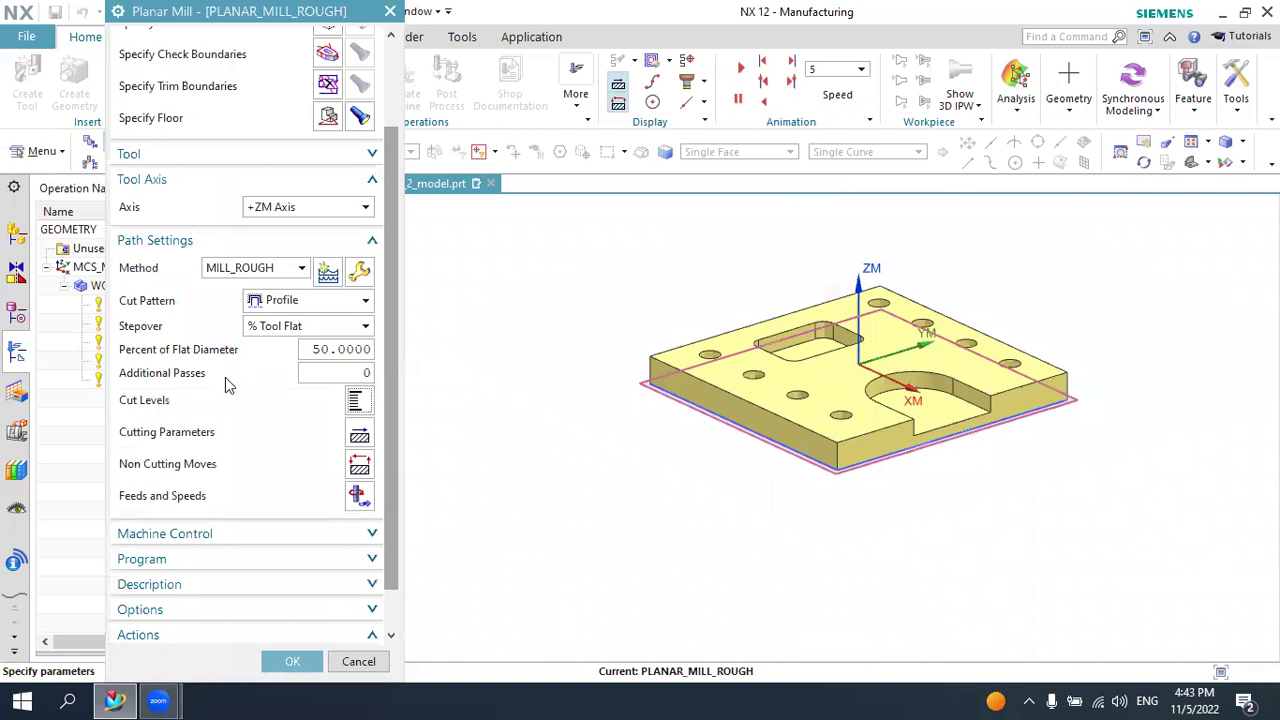
{"action": "scroll", "coordinate": [220, 400], "scroll_direction": "down", "scroll_amount": 1}
{"action": "left_click", "coordinate": [199, 616]}
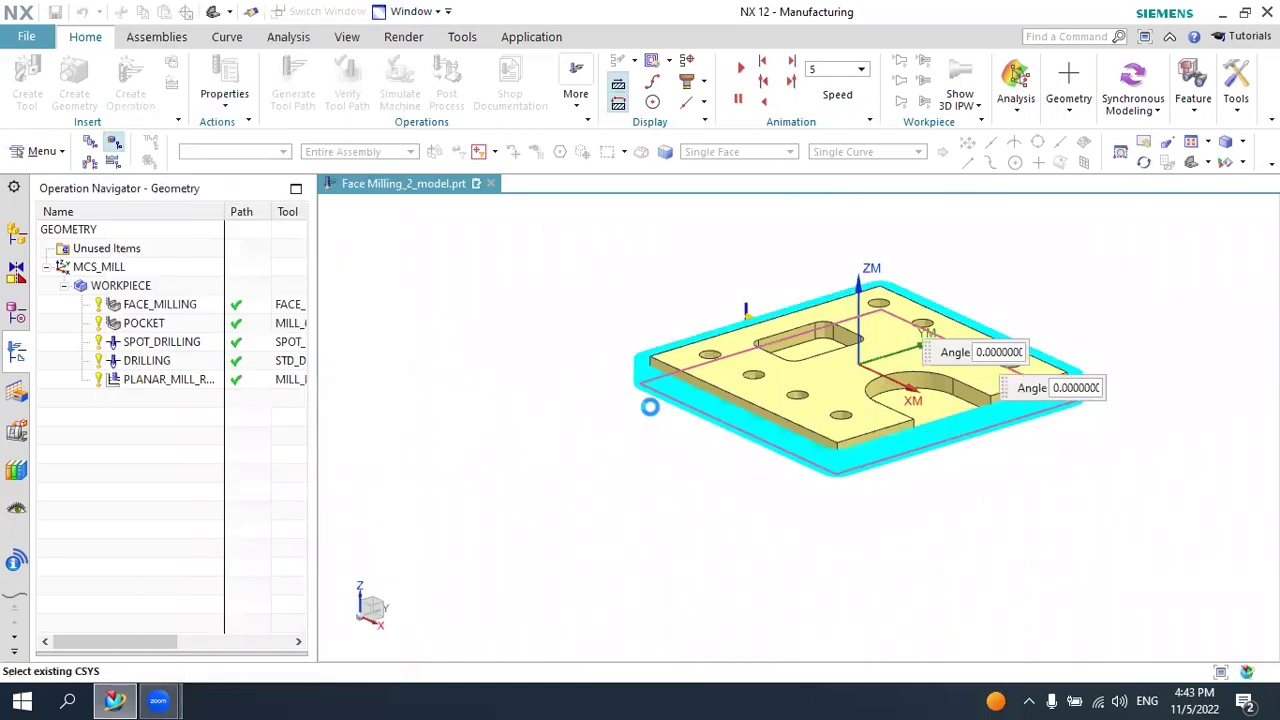
Inspect the stacked cut levels from the Front view, return to Trimetric, and launch Verify
{"action": "left_click", "coordinate": [1207, 163]}
{"action": "left_click", "coordinate": [1224, 216]}
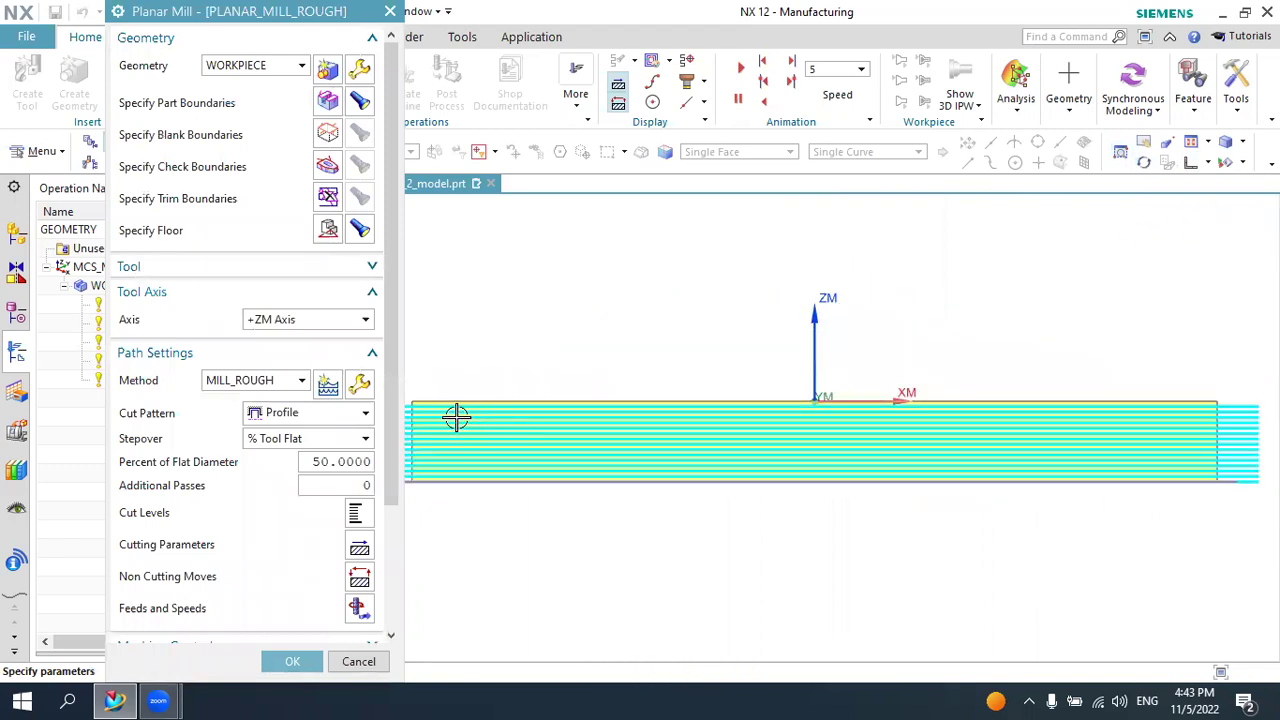
{"action": "scroll", "coordinate": [486, 410], "scroll_direction": "up", "scroll_amount": 2}
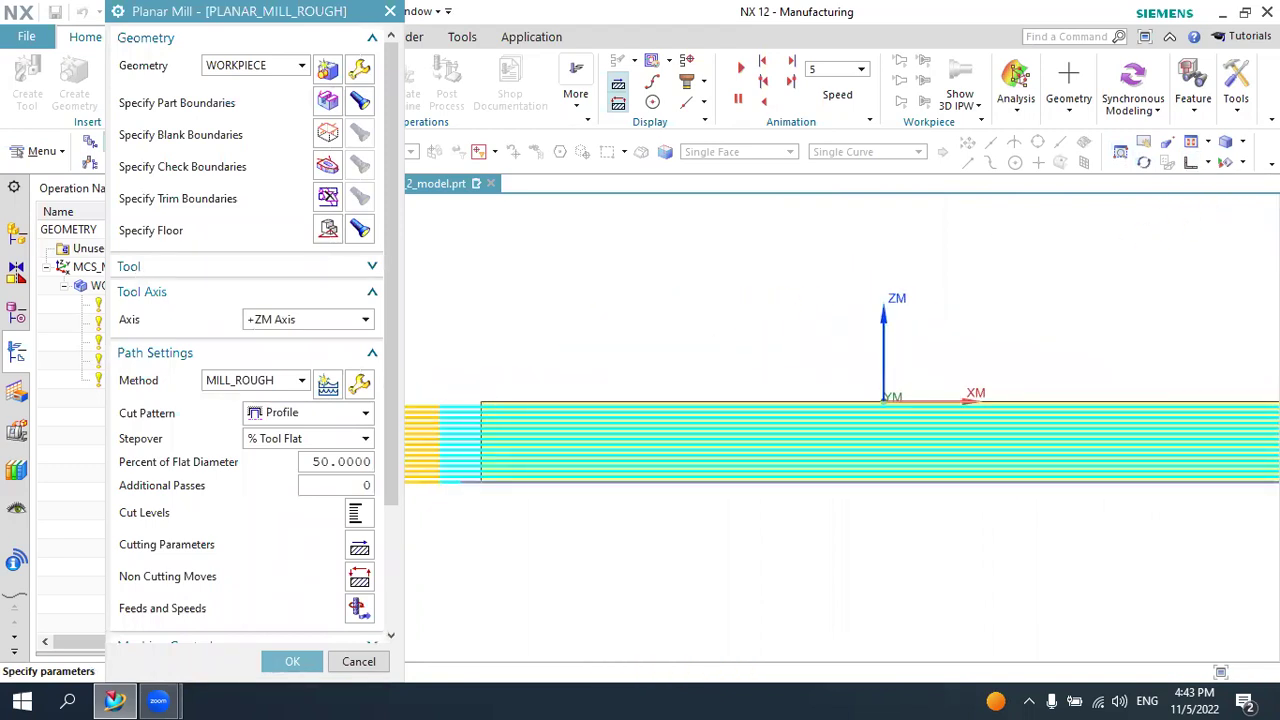
{"action": "left_click", "coordinate": [1203, 161]}
{"action": "left_click", "coordinate": [1197, 190]}
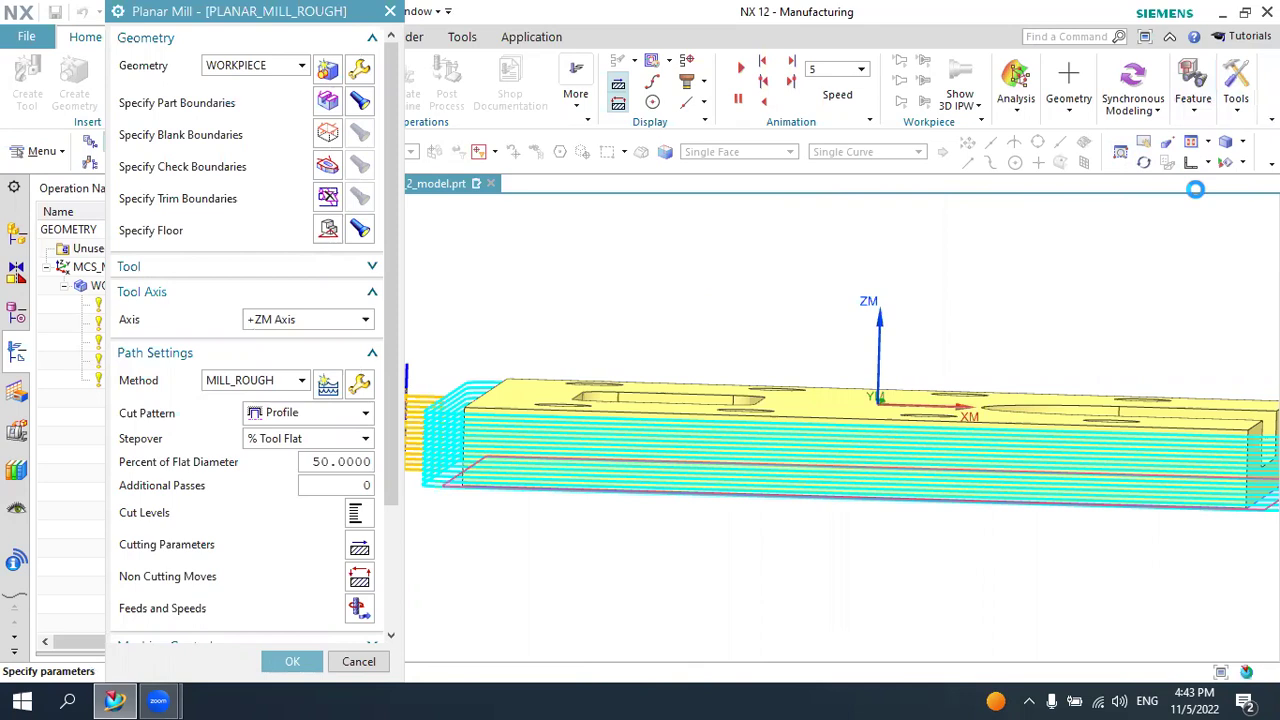
{"action": "scroll", "coordinate": [303, 443], "scroll_direction": "down", "scroll_amount": 3}
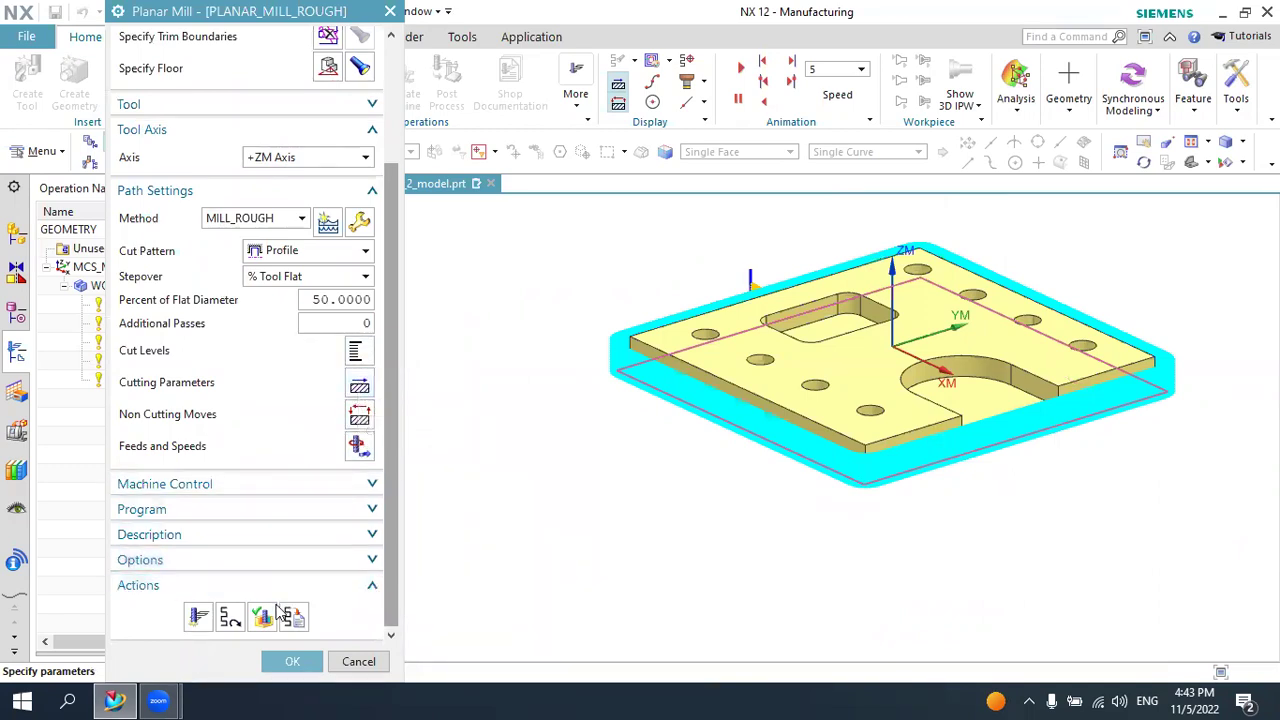
{"action": "left_click", "coordinate": [292, 661]}
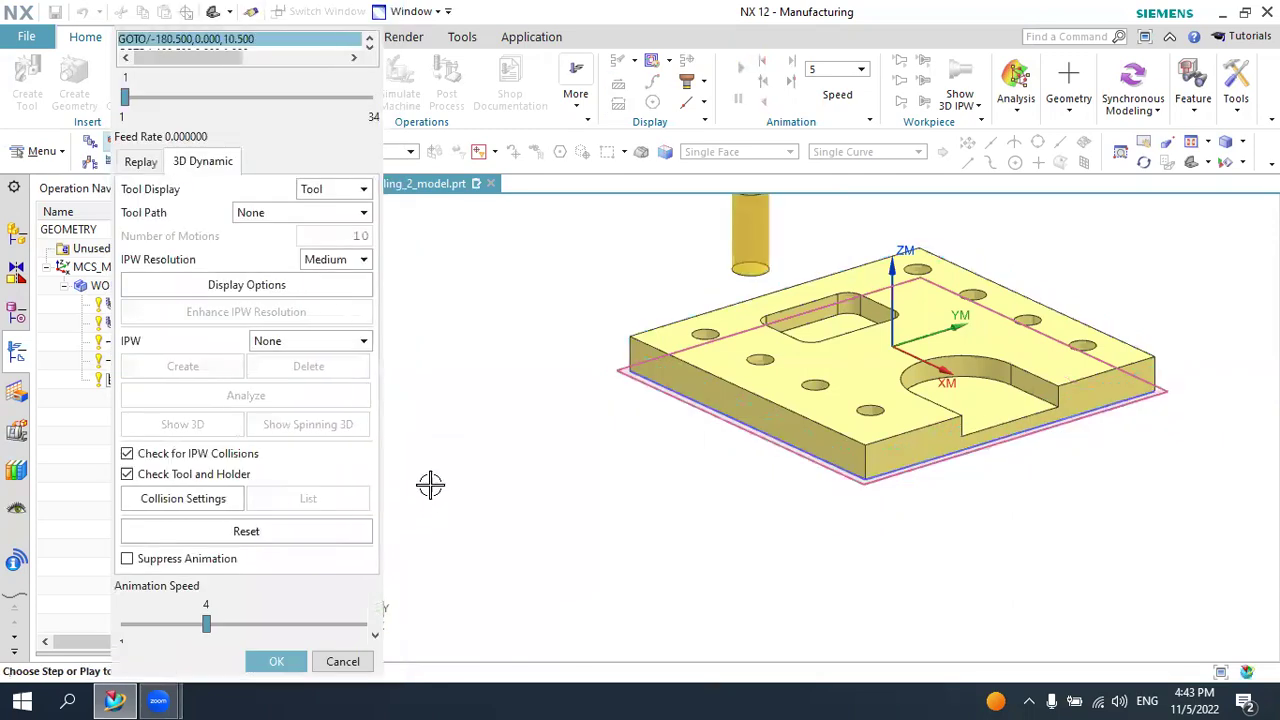
Play the 3D Dynamic simulation through all 34 motions, then analyze the in-process workpiece
{"action": "scroll", "coordinate": [560, 445], "scroll_direction": "down", "scroll_amount": 3}
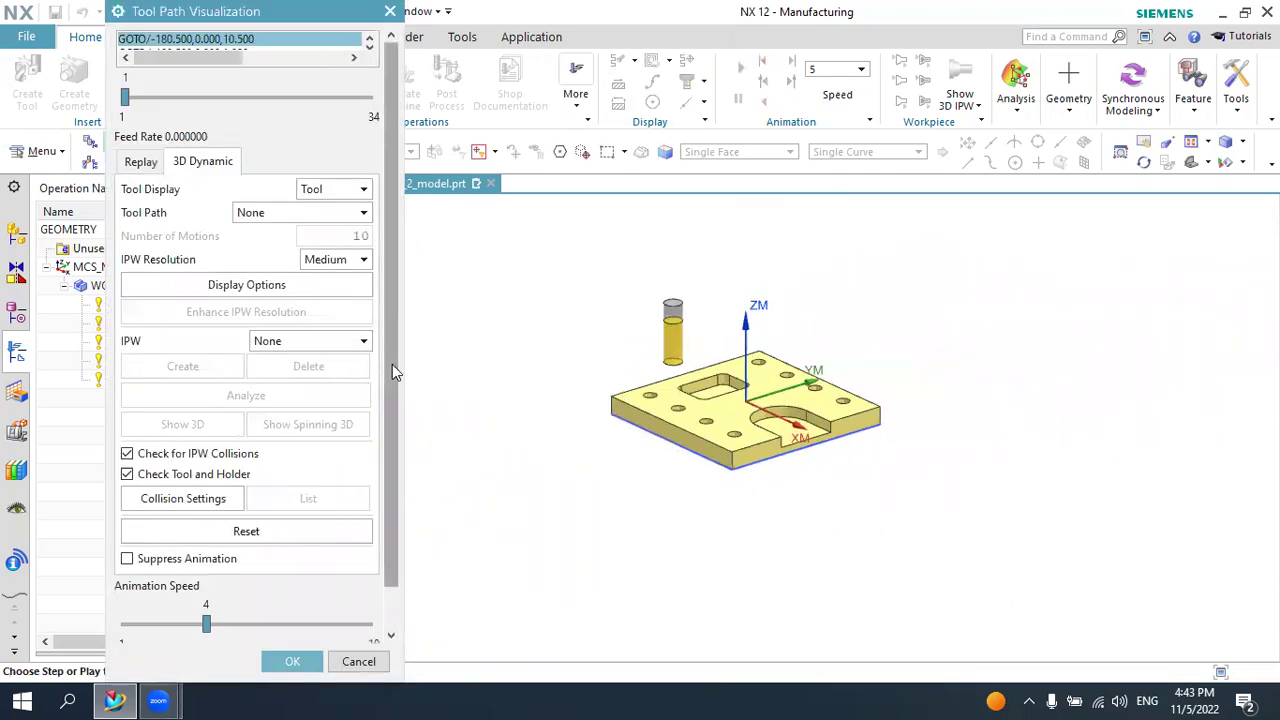
{"action": "scroll", "coordinate": [393, 366], "scroll_direction": "down", "scroll_amount": 2}
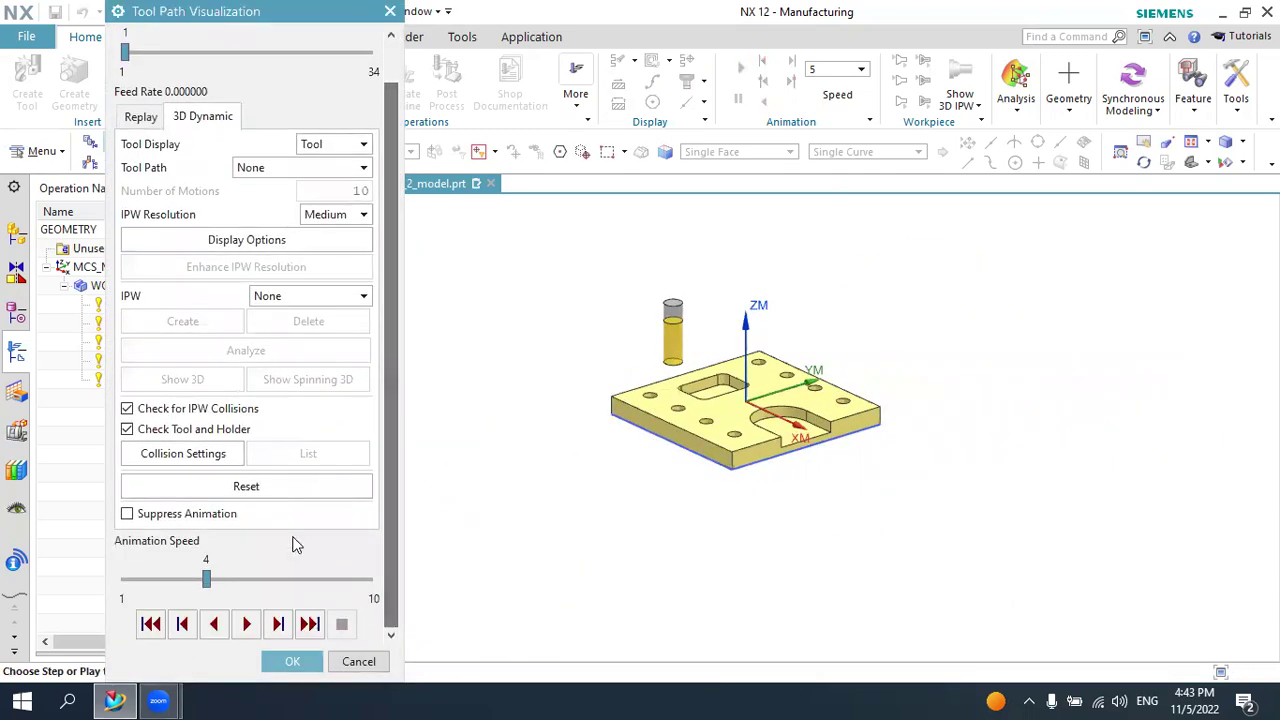
{"action": "left_click", "coordinate": [248, 621]}
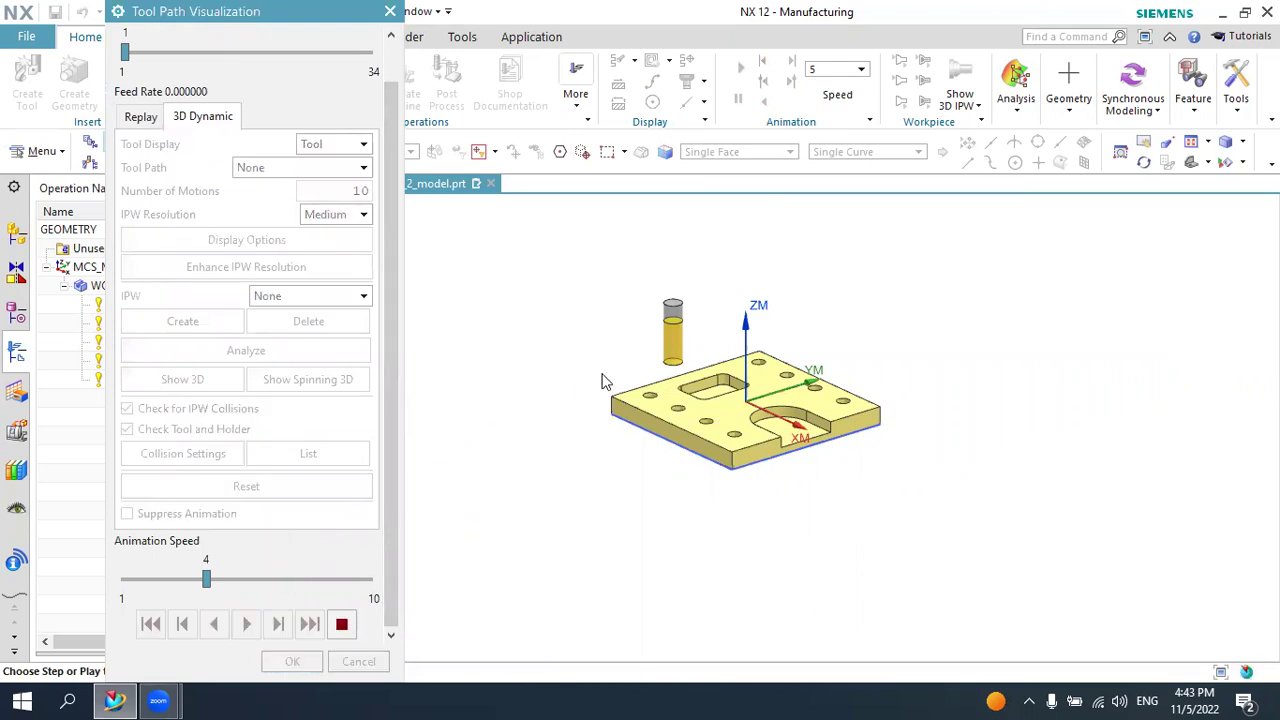
{"action": "scroll", "coordinate": [663, 410], "scroll_direction": "up", "scroll_amount": 2}
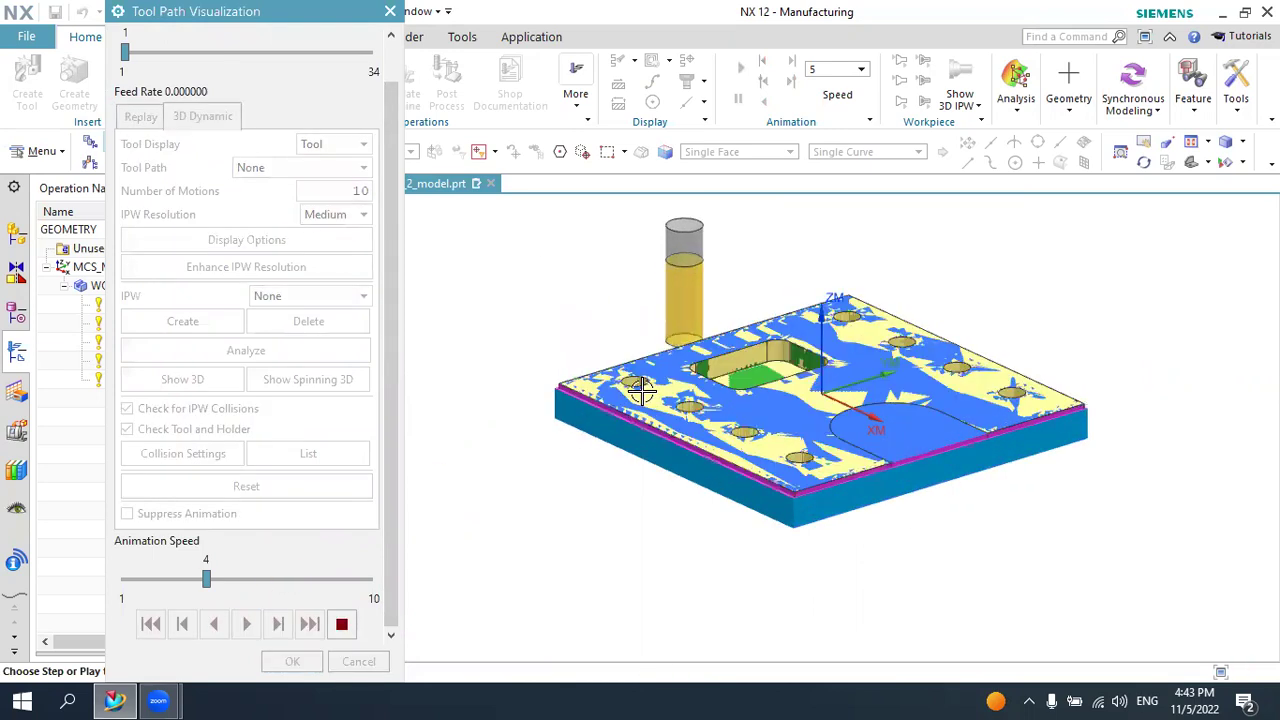
{"action": "scroll", "coordinate": [650, 400], "scroll_direction": "up", "scroll_amount": 2}
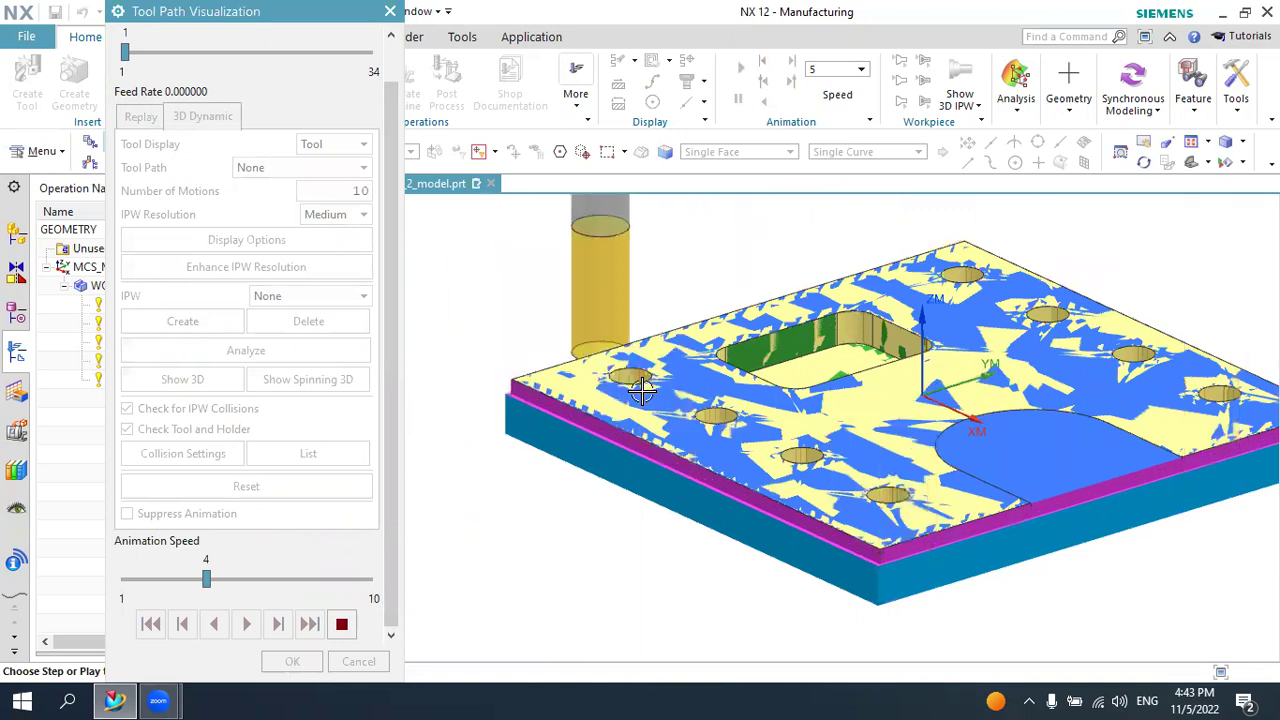
{"action": "scroll", "coordinate": [640, 390], "scroll_direction": "down", "scroll_amount": 2}
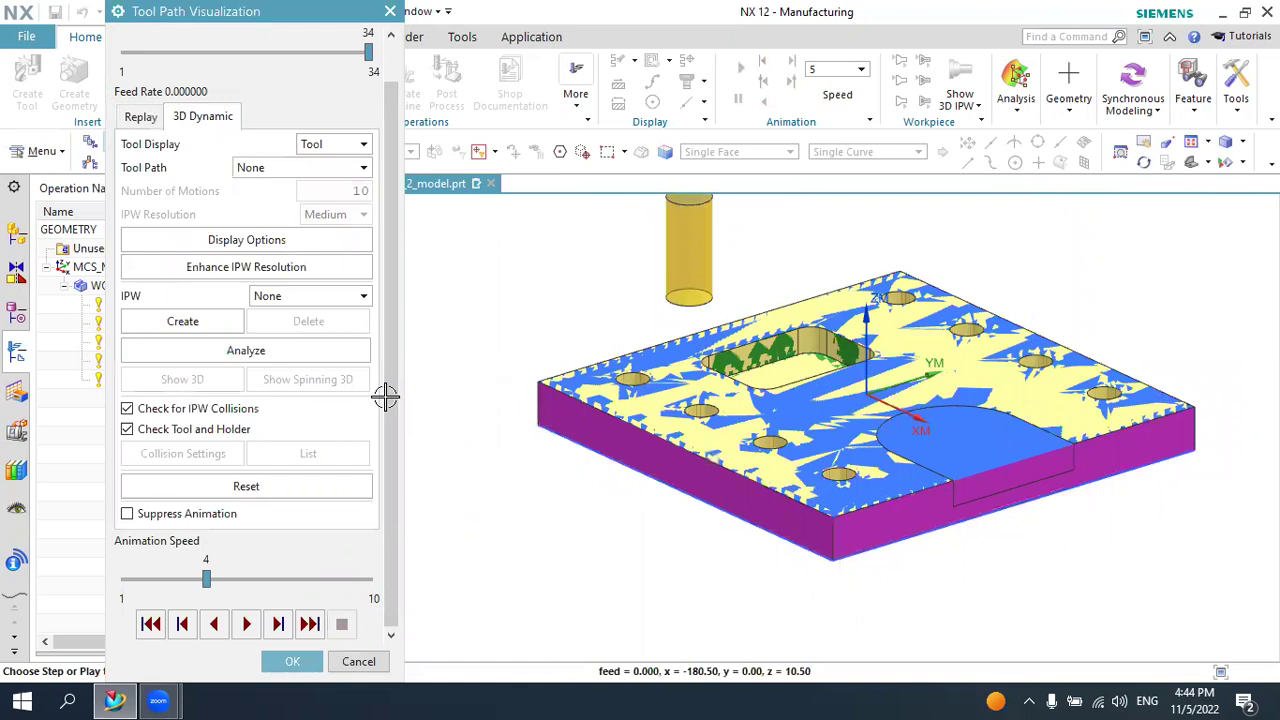
{"action": "left_click", "coordinate": [258, 352]}
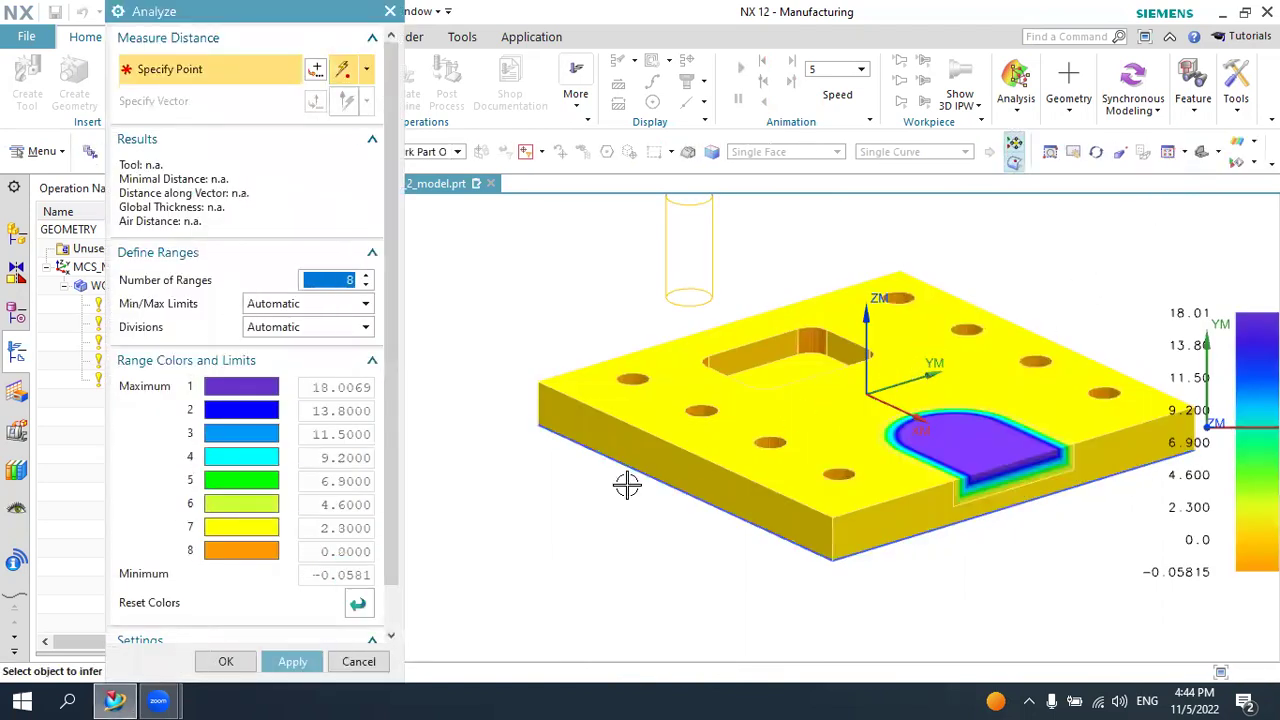
Measure remaining stock on the plate's side walls and top face, reading 0.5 mm on the walls
{"action": "scroll", "coordinate": [580, 418], "scroll_direction": "down", "scroll_amount": 3}
{"action": "left_click", "coordinate": [568, 418]}
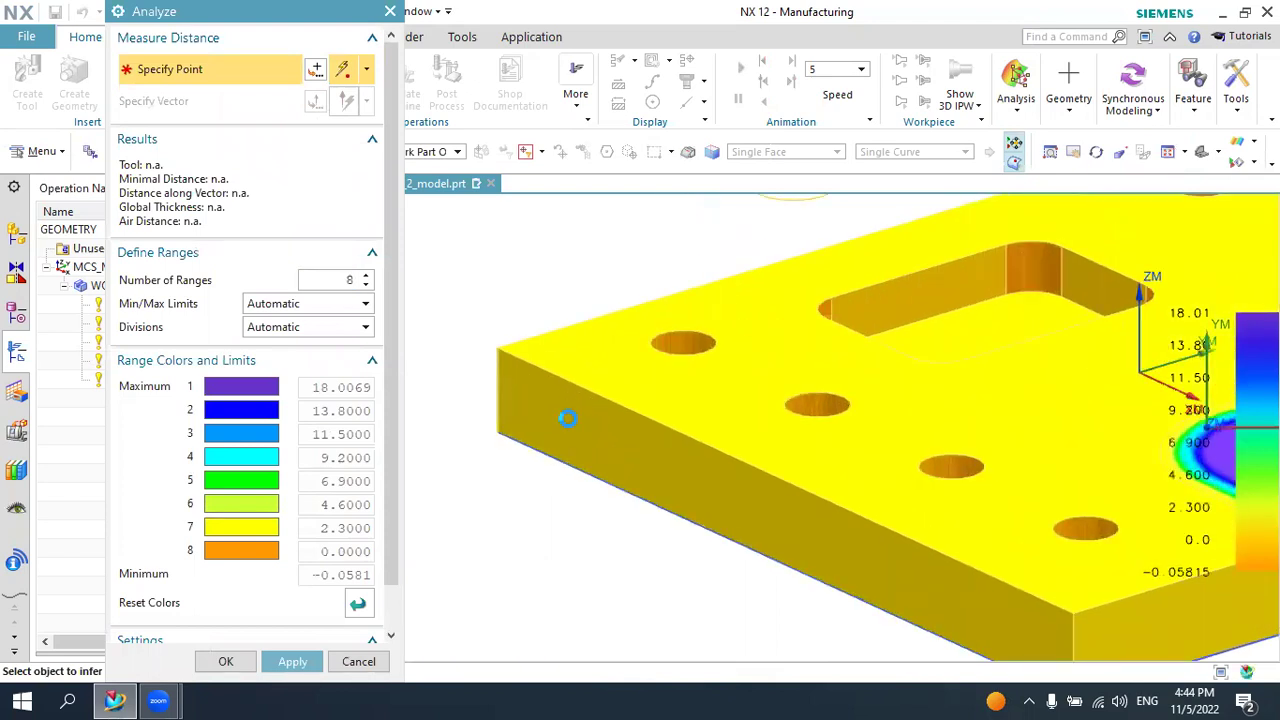
{"action": "scroll", "coordinate": [547, 444], "scroll_direction": "down", "scroll_amount": 2}
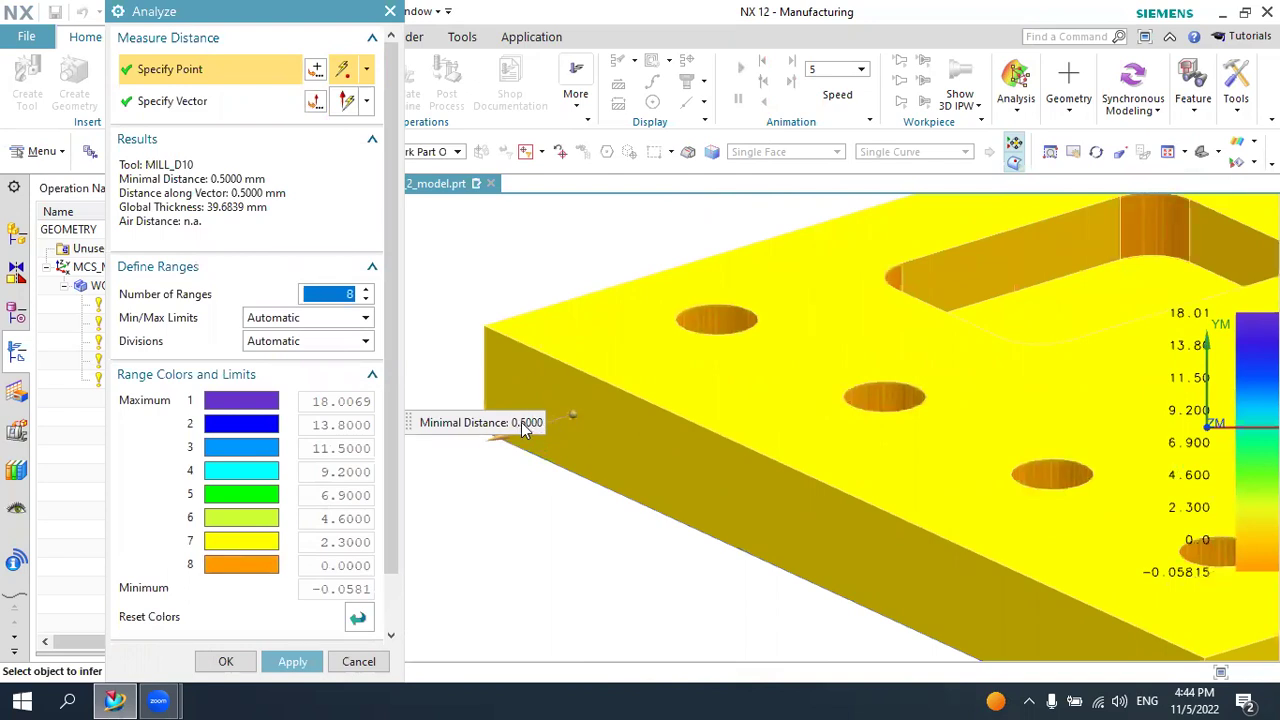
{"action": "scroll", "coordinate": [521, 422], "scroll_direction": "up", "scroll_amount": 4}
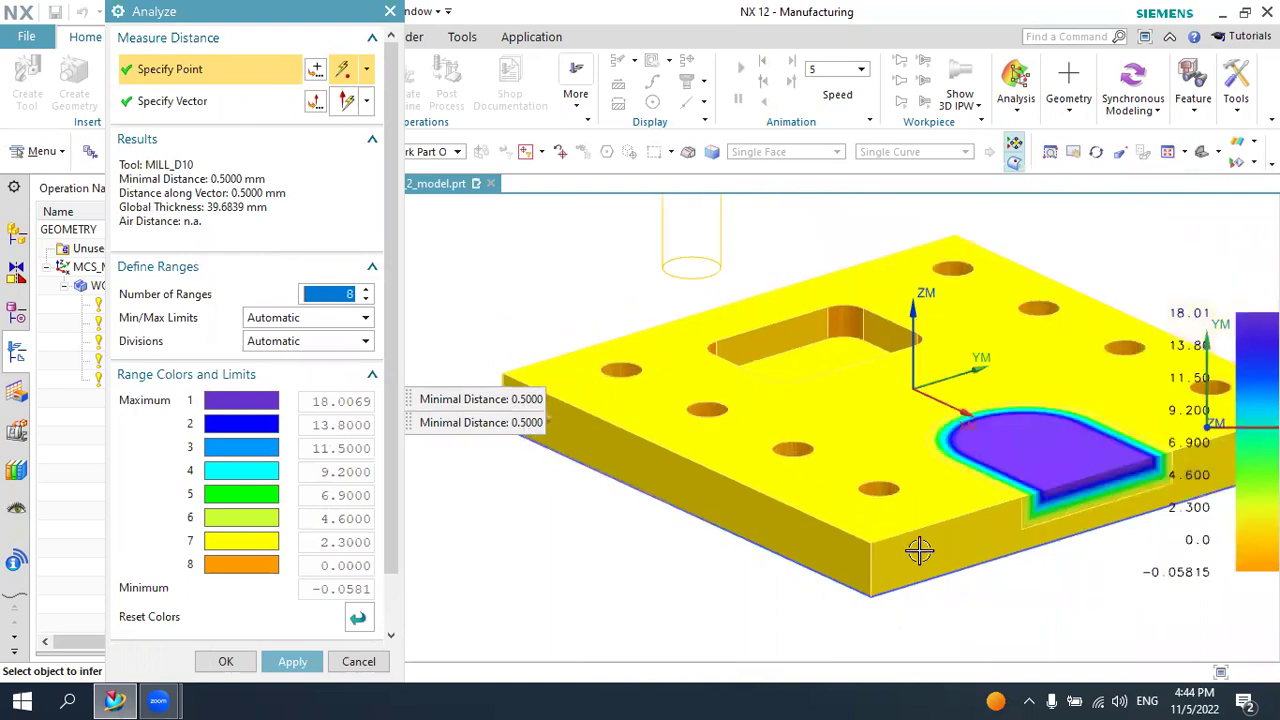
{"action": "scroll", "coordinate": [930, 555], "scroll_direction": "down", "scroll_amount": 2}
{"action": "left_click", "coordinate": [924, 549]}
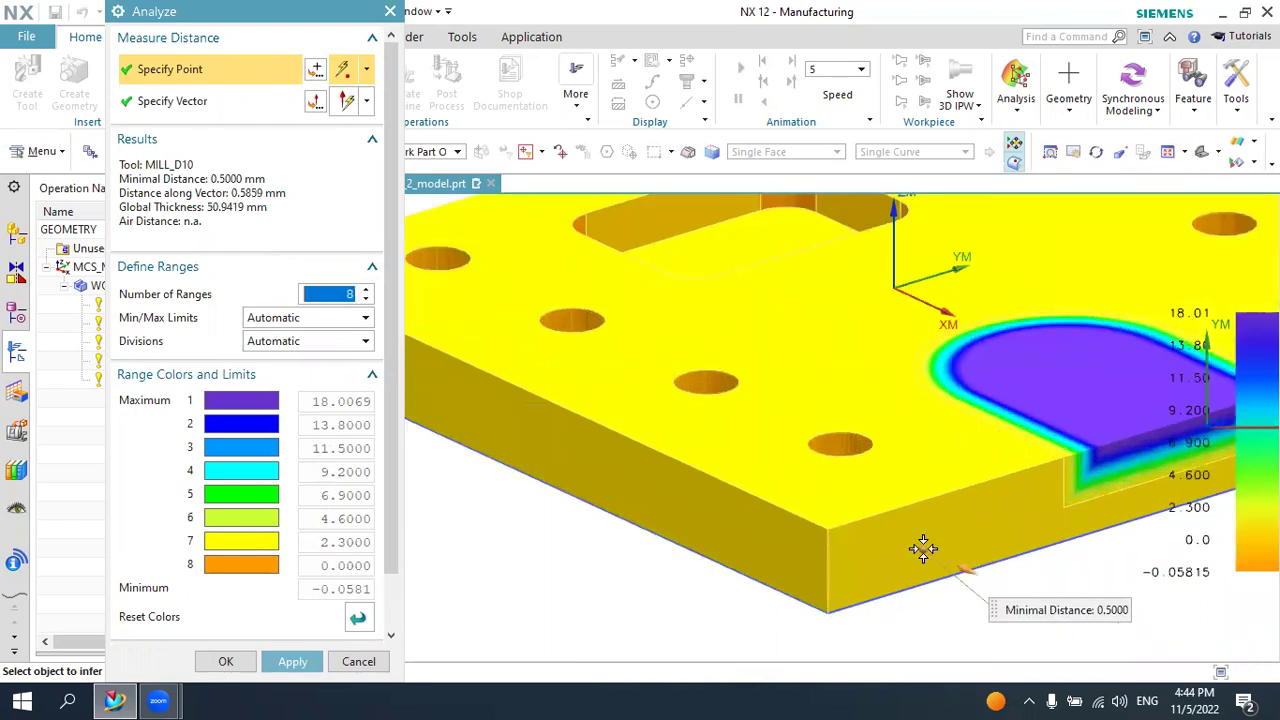
{"action": "scroll", "coordinate": [923, 548], "scroll_direction": "up", "scroll_amount": 2}
{"action": "scroll", "coordinate": [920, 543], "scroll_direction": "up", "scroll_amount": 2}
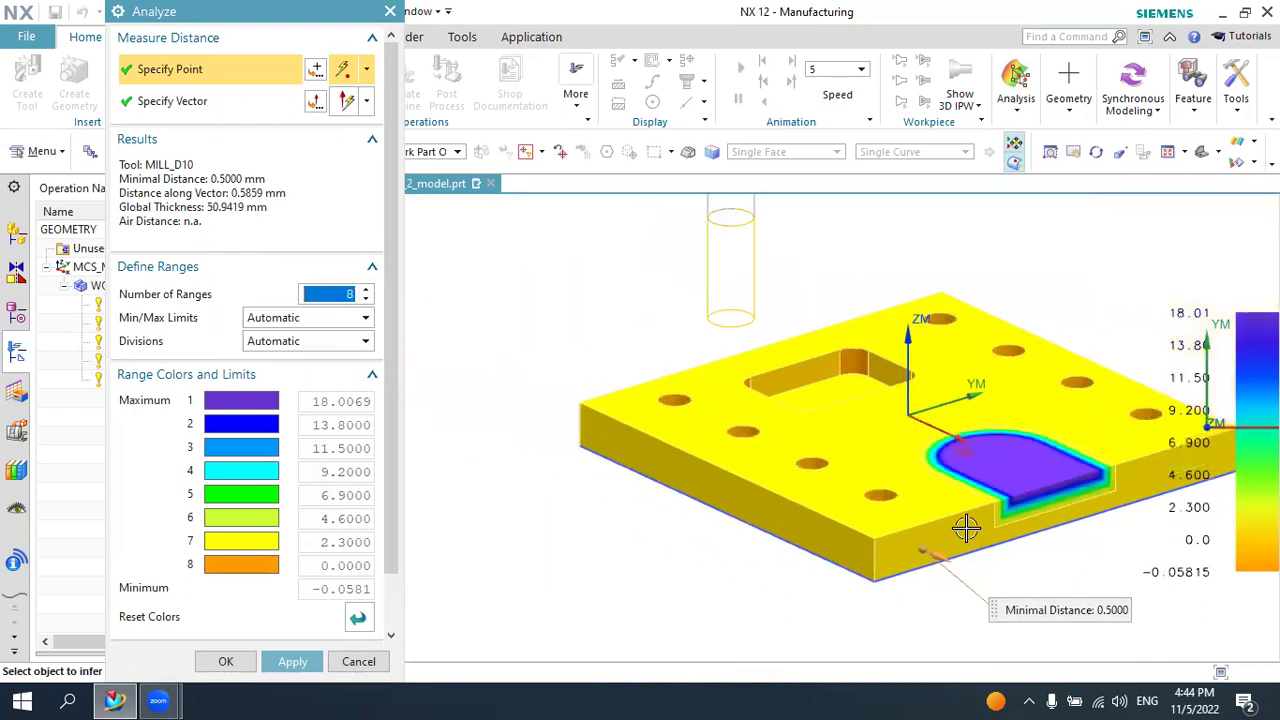
{"action": "middle_click_drag", "start_coordinate": [850, 567], "coordinate": [757, 551]}
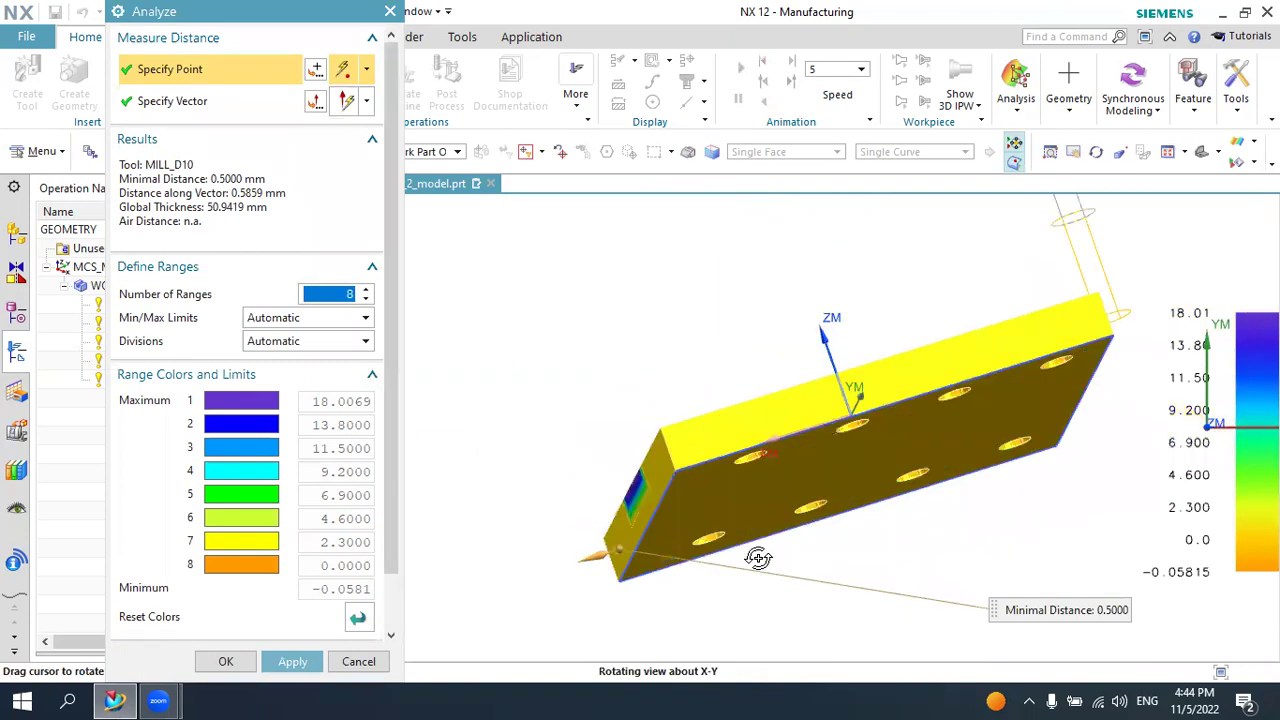
{"action": "left_click", "coordinate": [726, 428]}
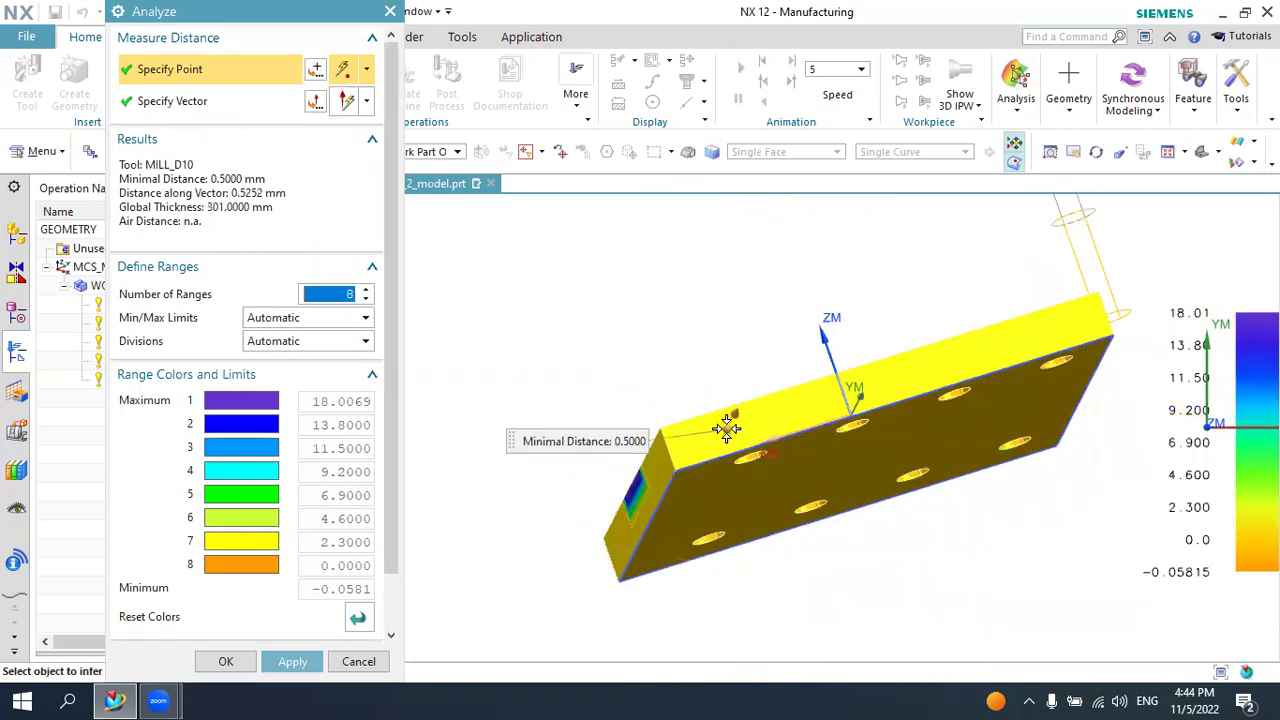
{"action": "scroll", "coordinate": [726, 428], "scroll_direction": "down", "scroll_amount": 2}
{"action": "mouse_move", "coordinate": [640, 363]}
{"action": "middle_mouse_down"}
{"action": "mouse_move", "coordinate": [740, 406]}
{"action": "mouse_move", "coordinate": [720, 377]}
{"action": "middle_mouse_up"}
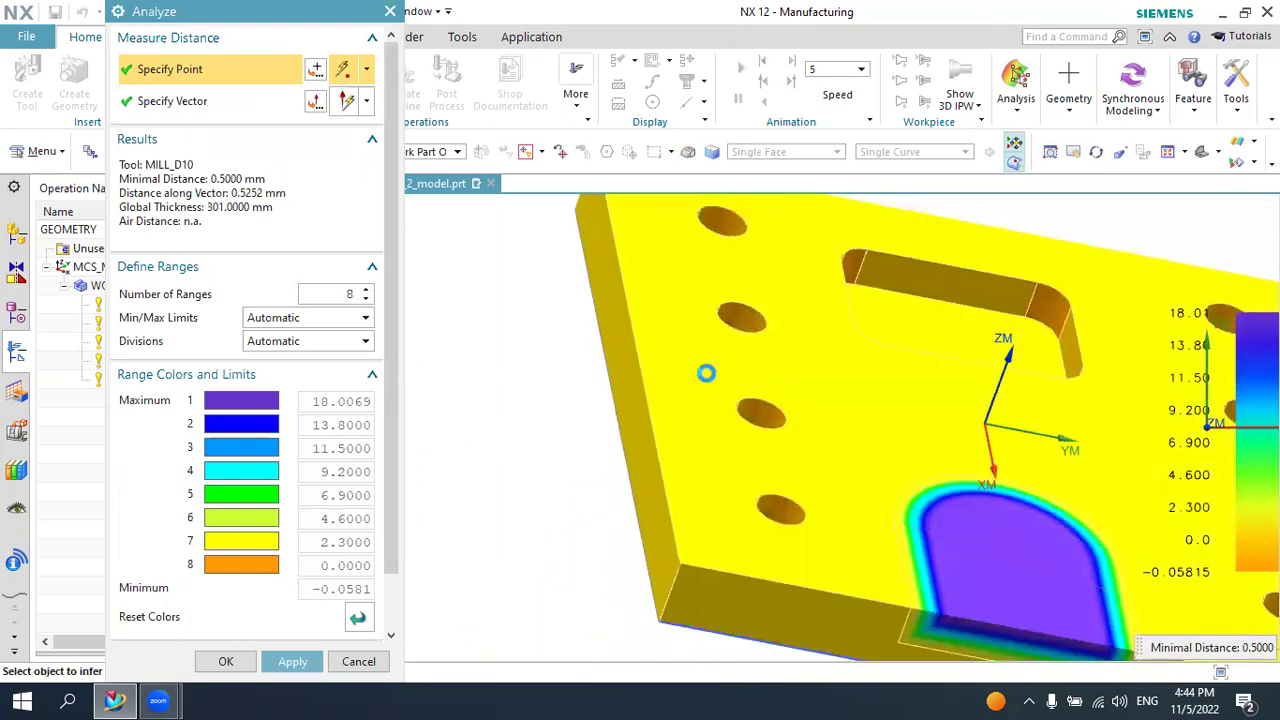
{"action": "left_click", "coordinate": [704, 369]}
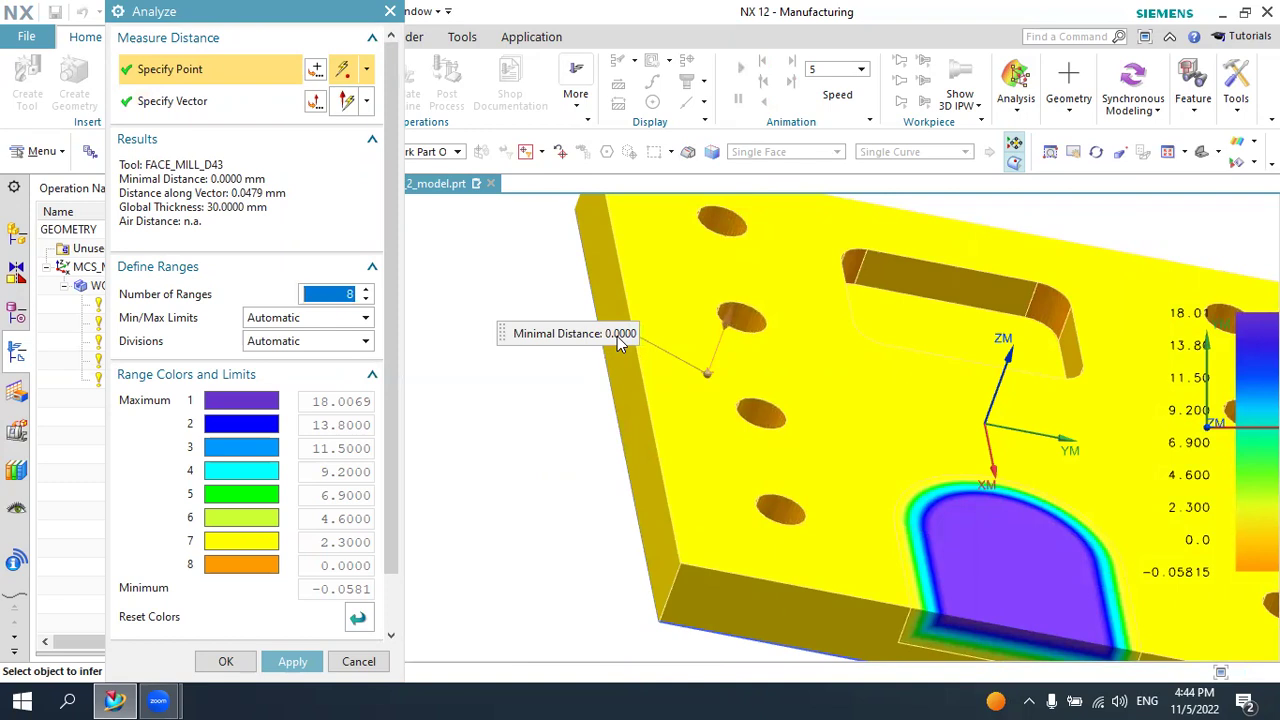
In trimetric view, measure the pocket floor, curved wall and rounded cutout (18 mm), then close the analysis
{"action": "left_click", "coordinate": [1213, 155]}
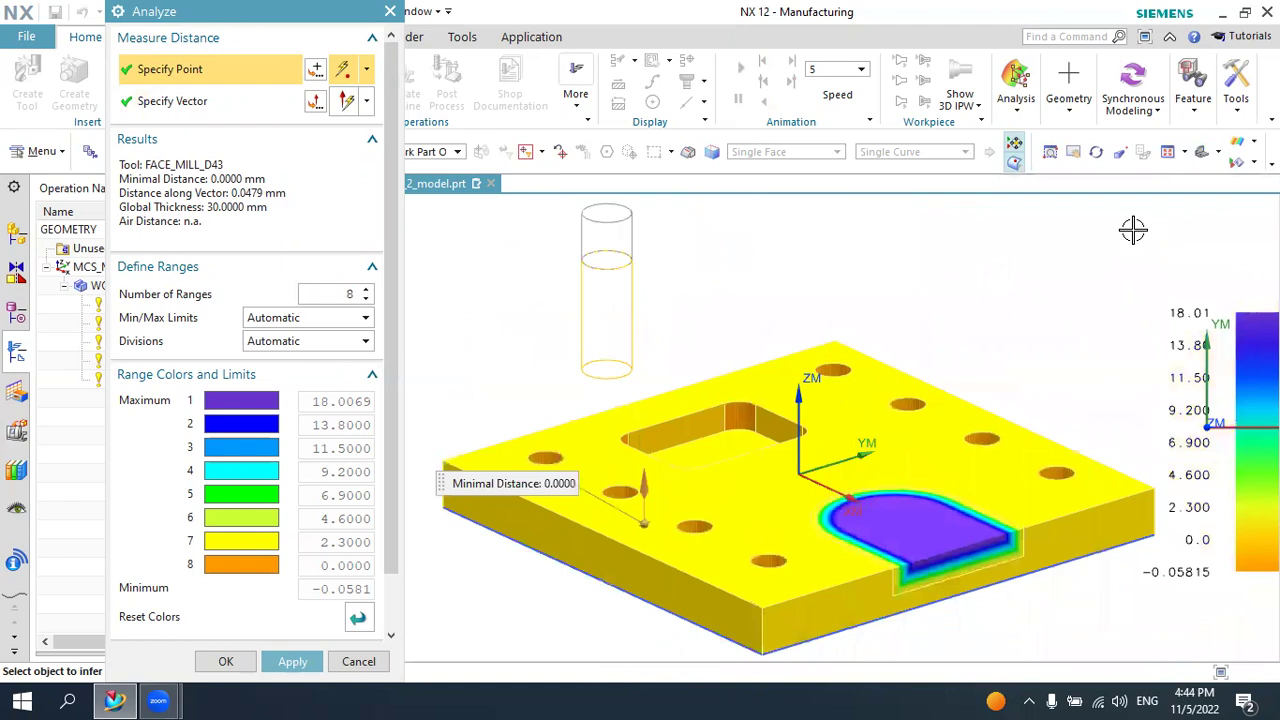
{"action": "scroll", "coordinate": [720, 446], "scroll_direction": "down", "scroll_amount": 3}
{"action": "scroll", "coordinate": [717, 449], "scroll_direction": "down", "scroll_amount": 2}
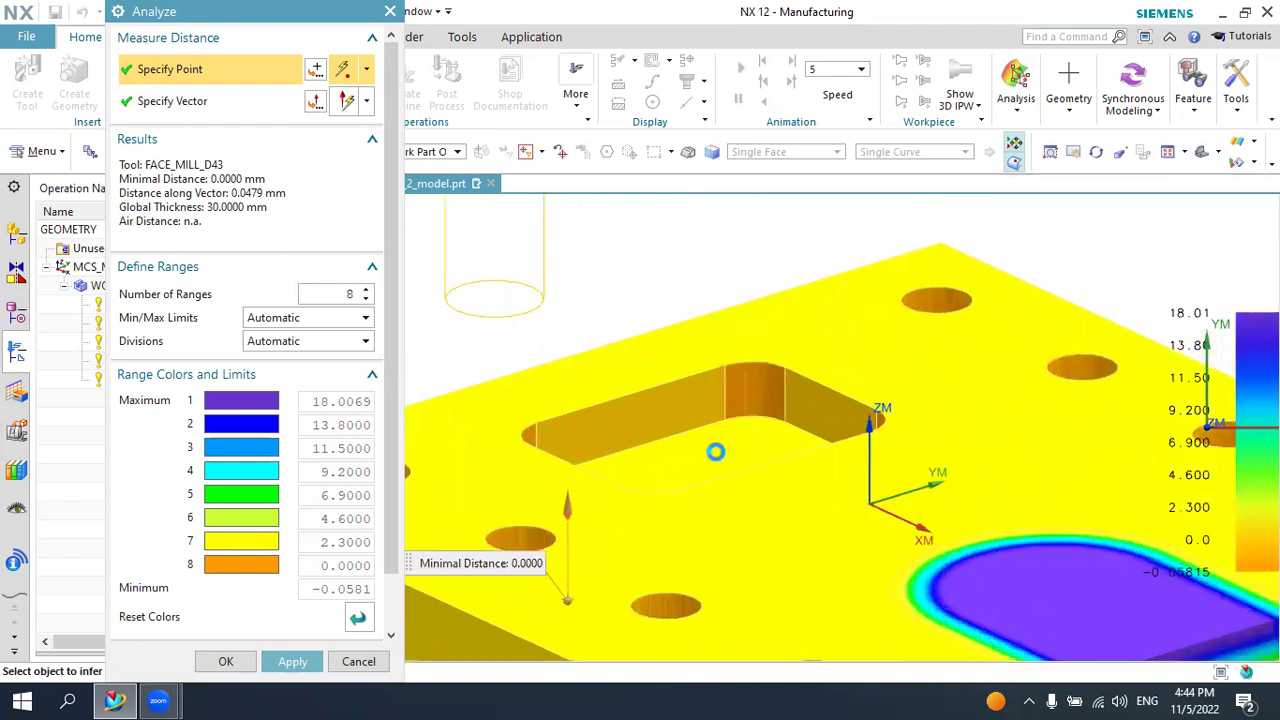
{"action": "left_click", "coordinate": [716, 452]}
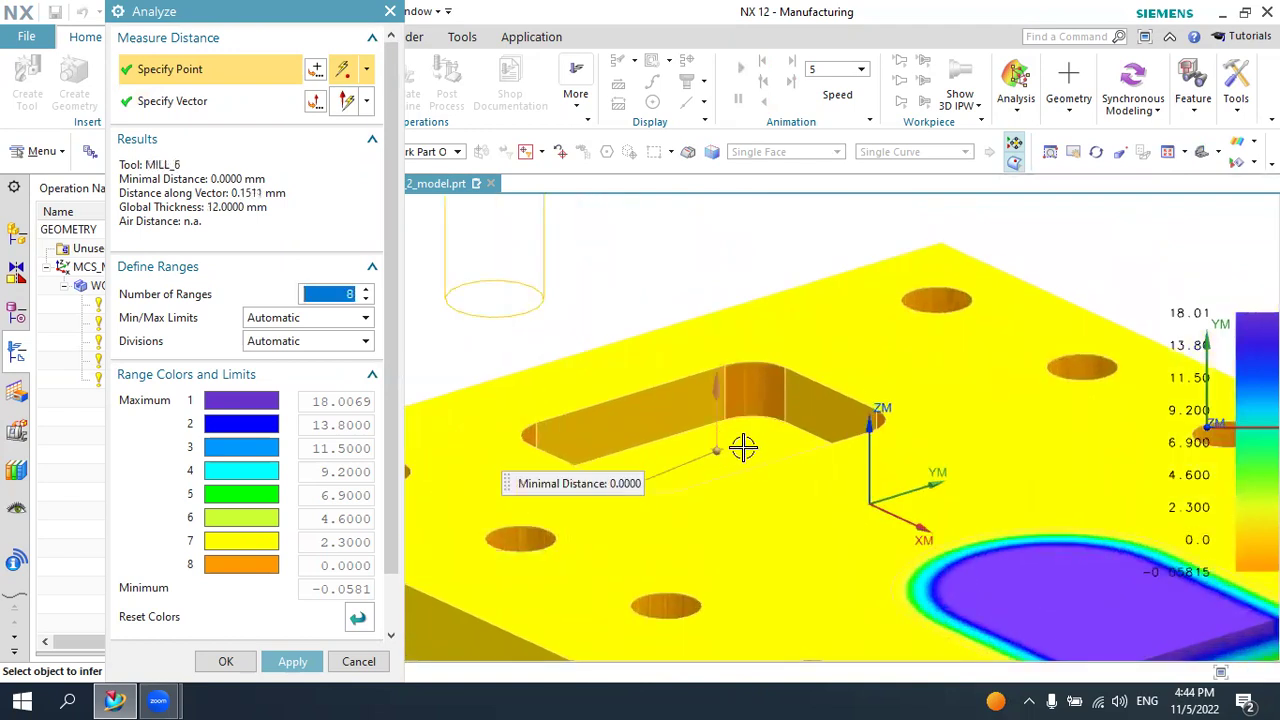
{"action": "left_click", "coordinate": [755, 396]}
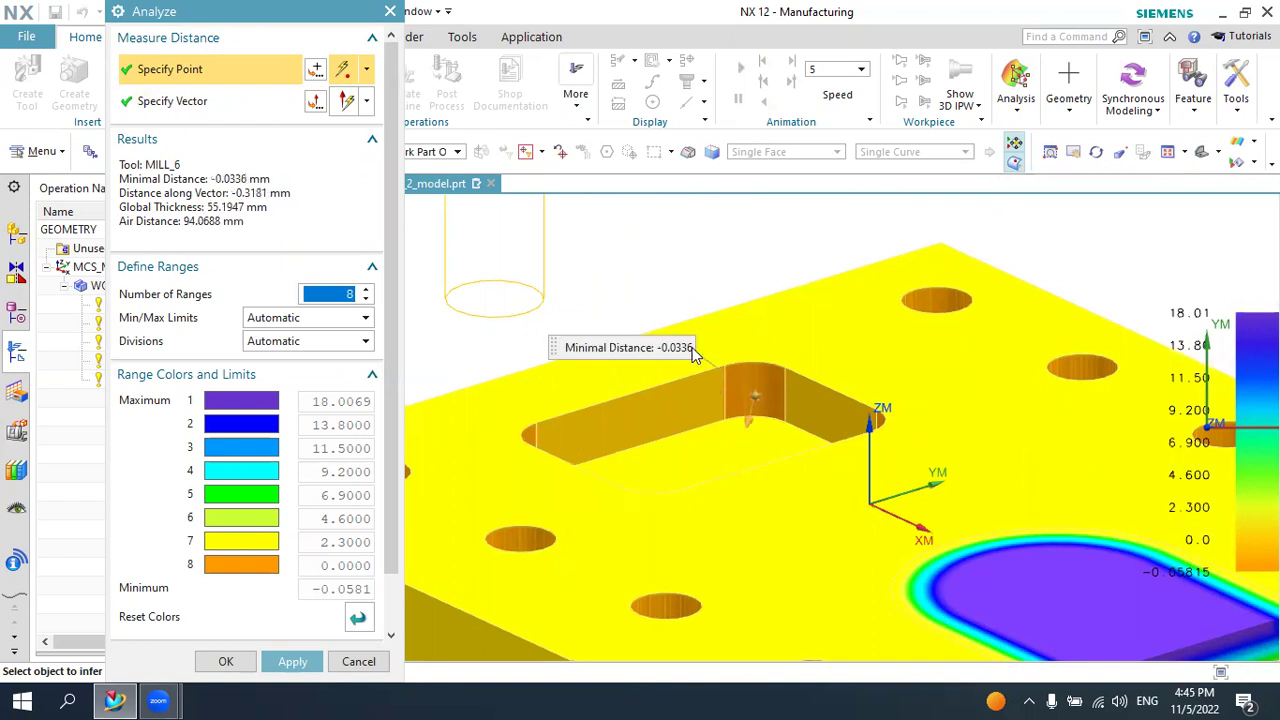
{"action": "scroll", "coordinate": [752, 378], "scroll_direction": "up", "scroll_amount": 3}
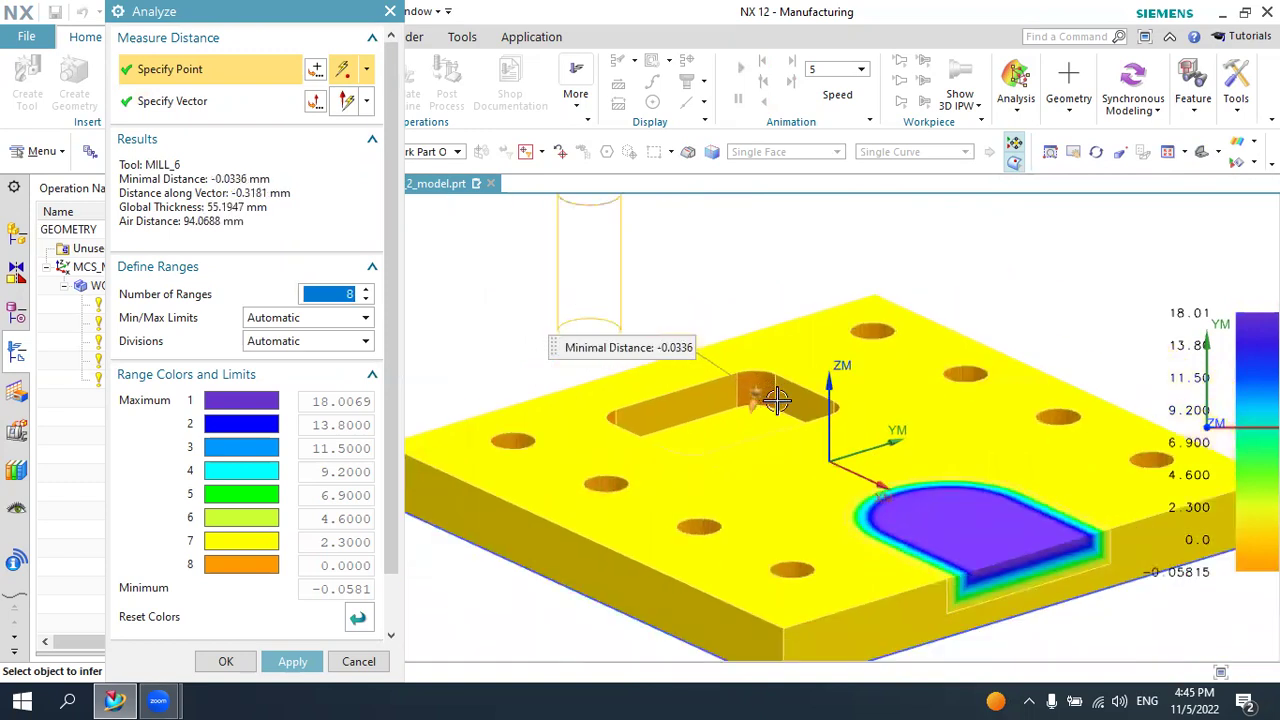
{"action": "scroll", "coordinate": [752, 378], "scroll_direction": "up", "scroll_amount": 2}
{"action": "left_click", "coordinate": [897, 473]}
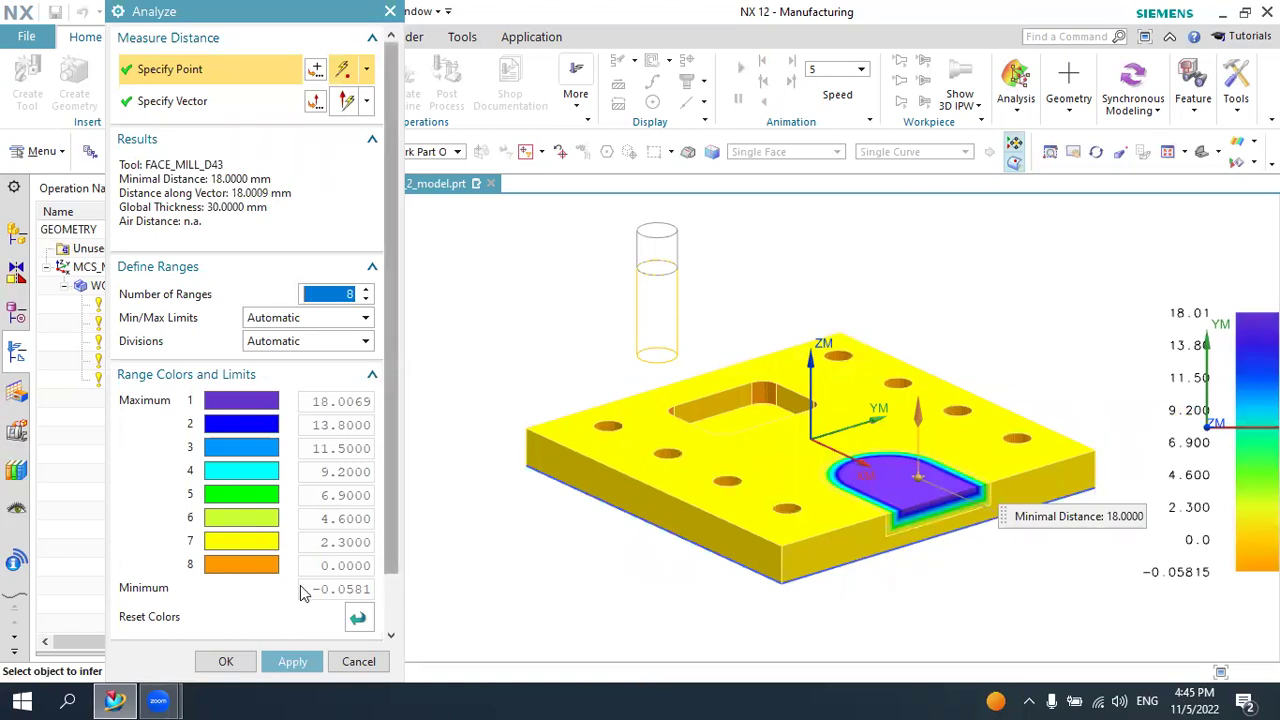
{"action": "left_click", "coordinate": [225, 663]}
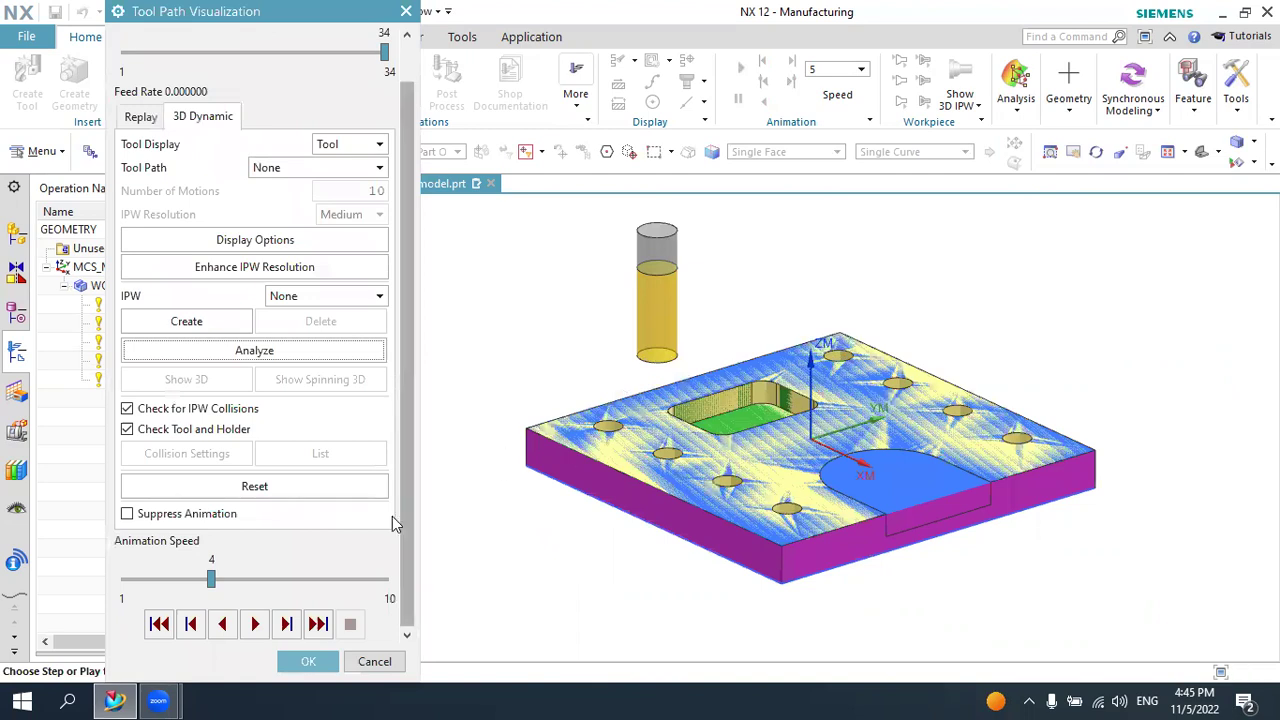
View the rough-milled plate from the Top view and zoom in on it
{"action": "left_click", "coordinate": [1217, 152]}
{"action": "left_click", "coordinate": [1230, 178]}
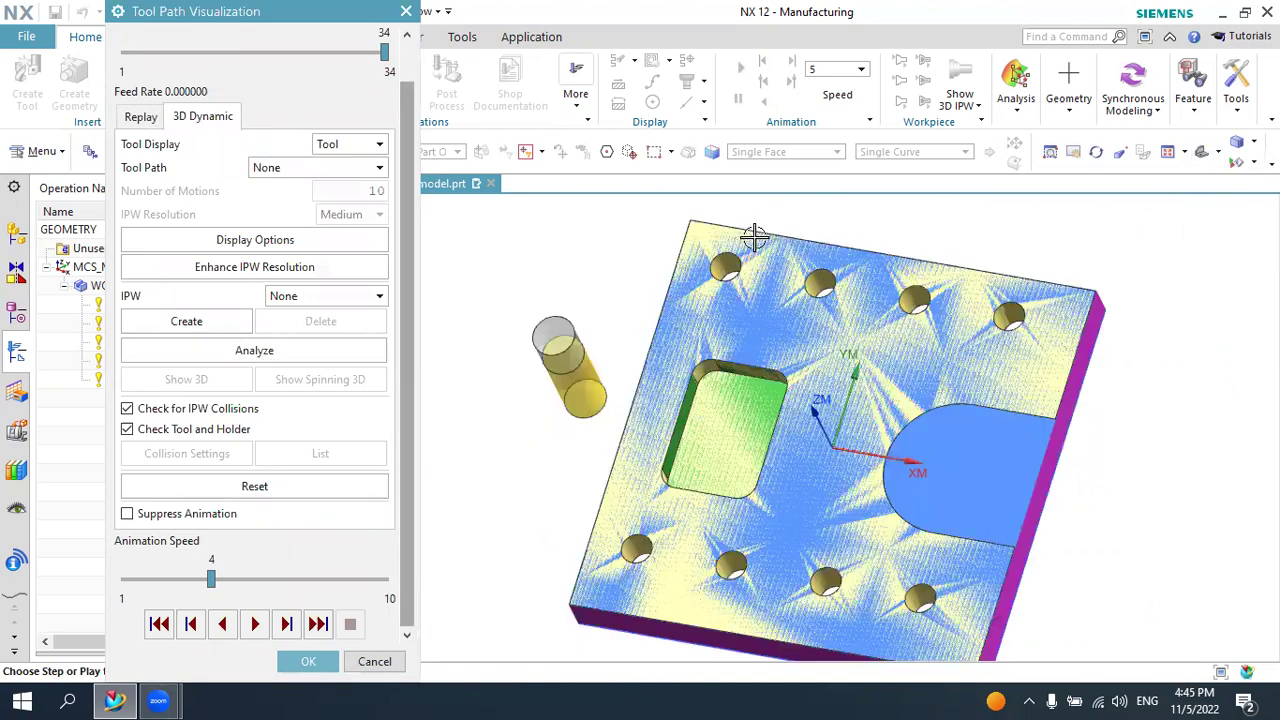
{"action": "scroll", "coordinate": [663, 211], "scroll_direction": "down", "scroll_amount": 2}
{"action": "scroll", "coordinate": [660, 200], "scroll_direction": "down", "scroll_amount": 2}
{"action": "scroll", "coordinate": [657, 214], "scroll_direction": "down", "scroll_amount": 2}
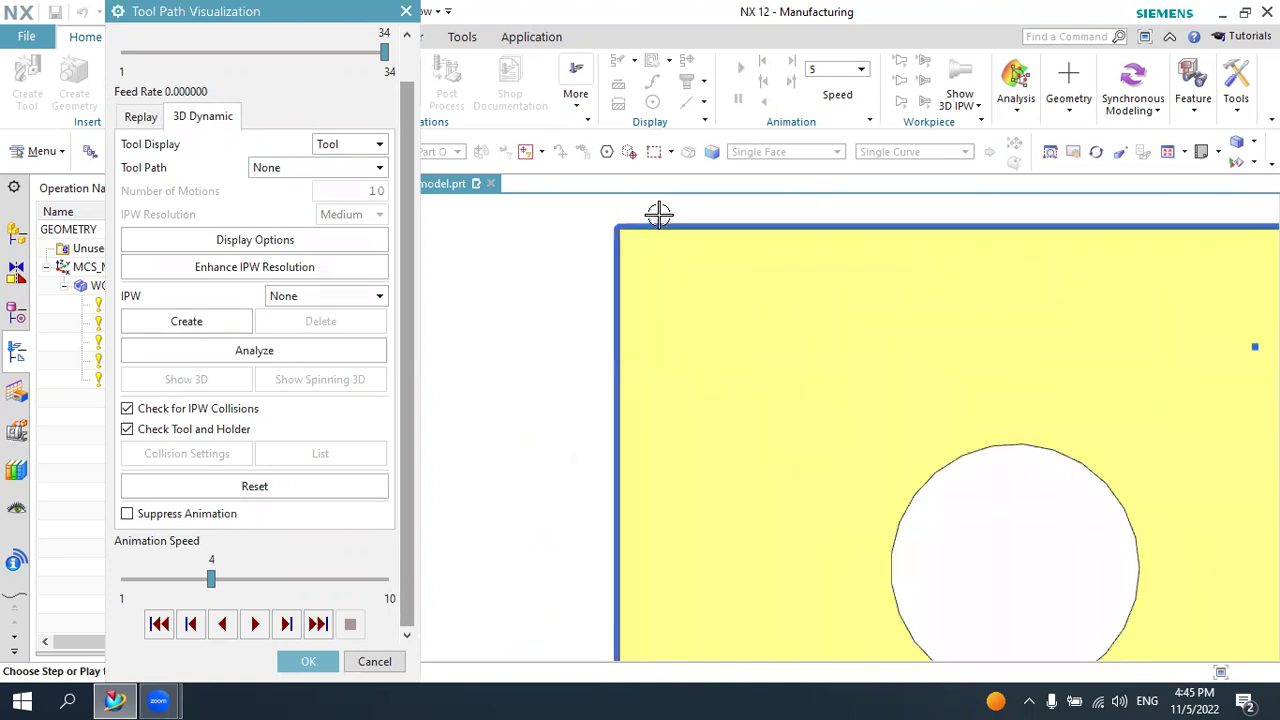
{"action": "scroll", "coordinate": [640, 222], "scroll_direction": "down", "scroll_amount": 2}
{"action": "scroll", "coordinate": [704, 257], "scroll_direction": "up", "scroll_amount": 2}
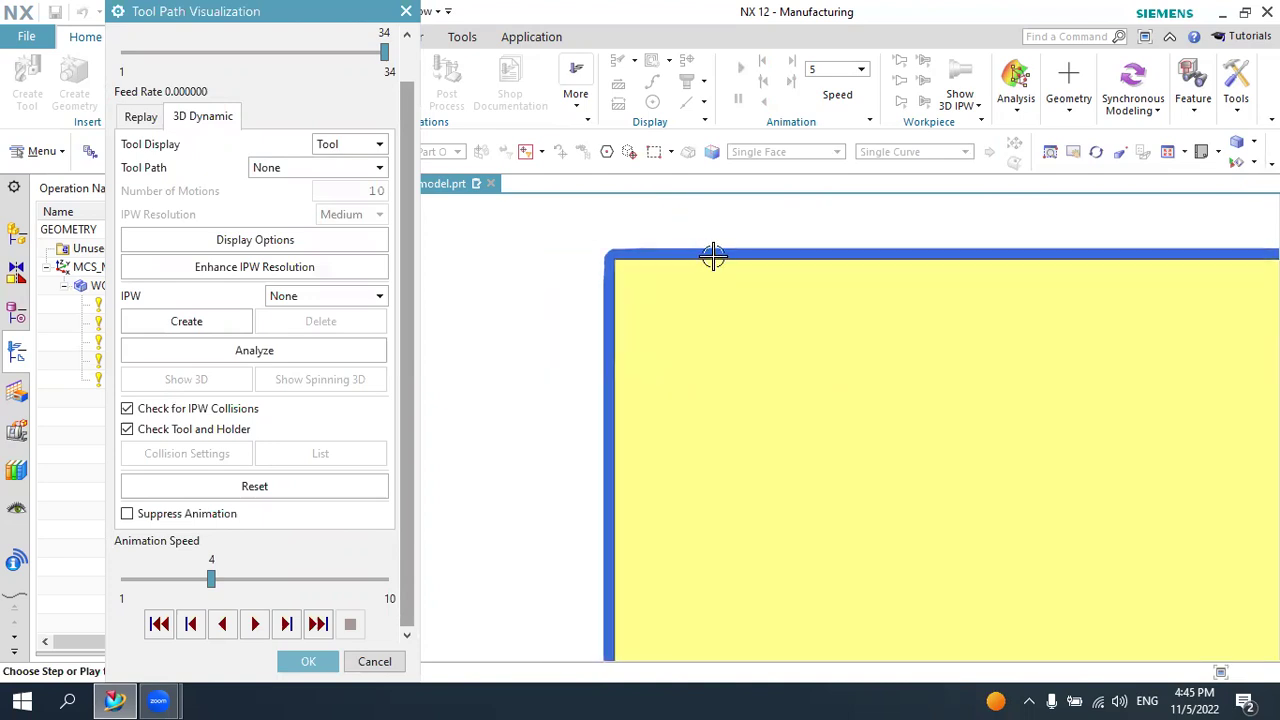
{"action": "scroll", "coordinate": [700, 265], "scroll_direction": "up", "scroll_amount": 2}
Restore the Trimetric view and close the tool path playback and Planar Mill dialogs
{"action": "left_click", "coordinate": [1217, 151]}
{"action": "left_click", "coordinate": [1210, 183]}
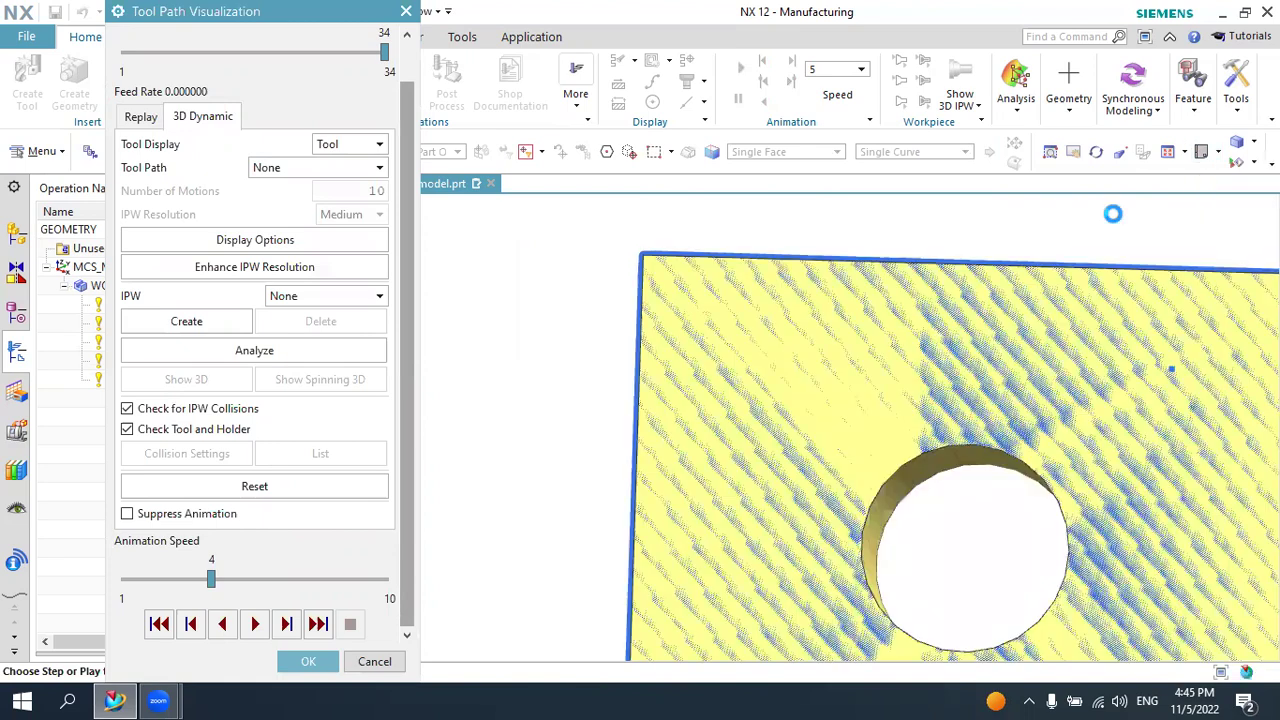
{"action": "left_click", "coordinate": [316, 660]}
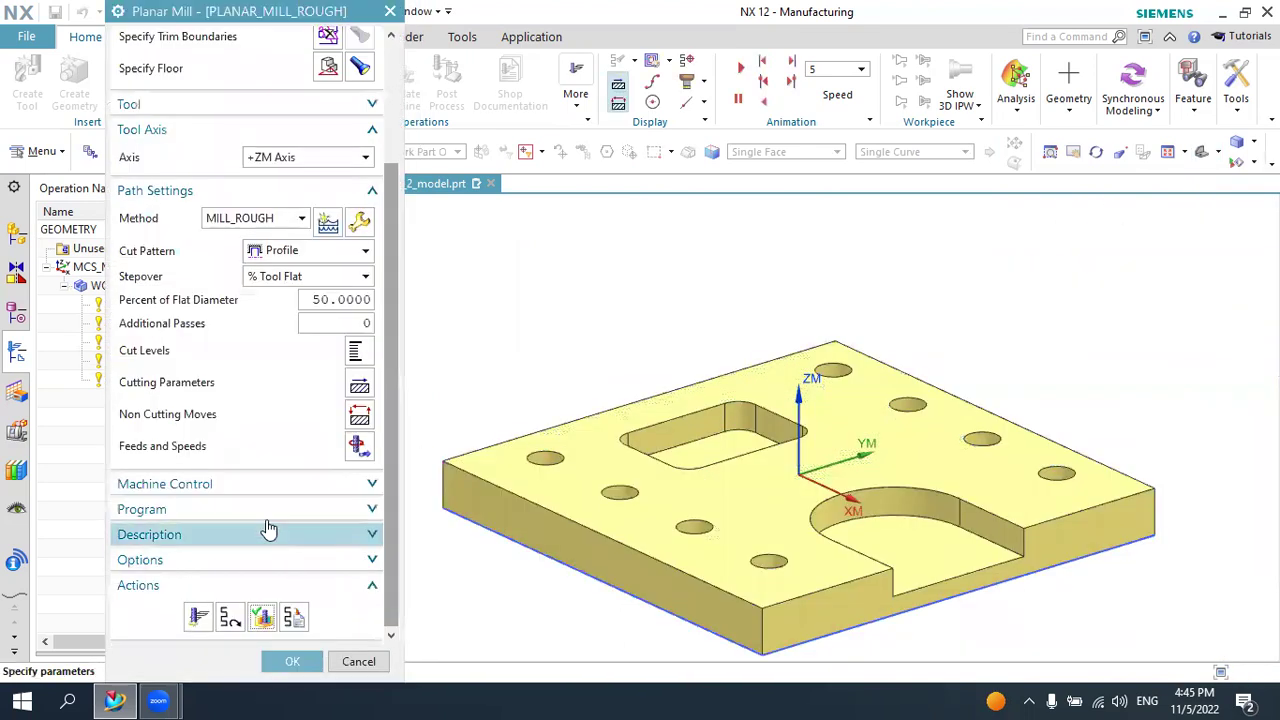
{"action": "left_click", "coordinate": [290, 662]}
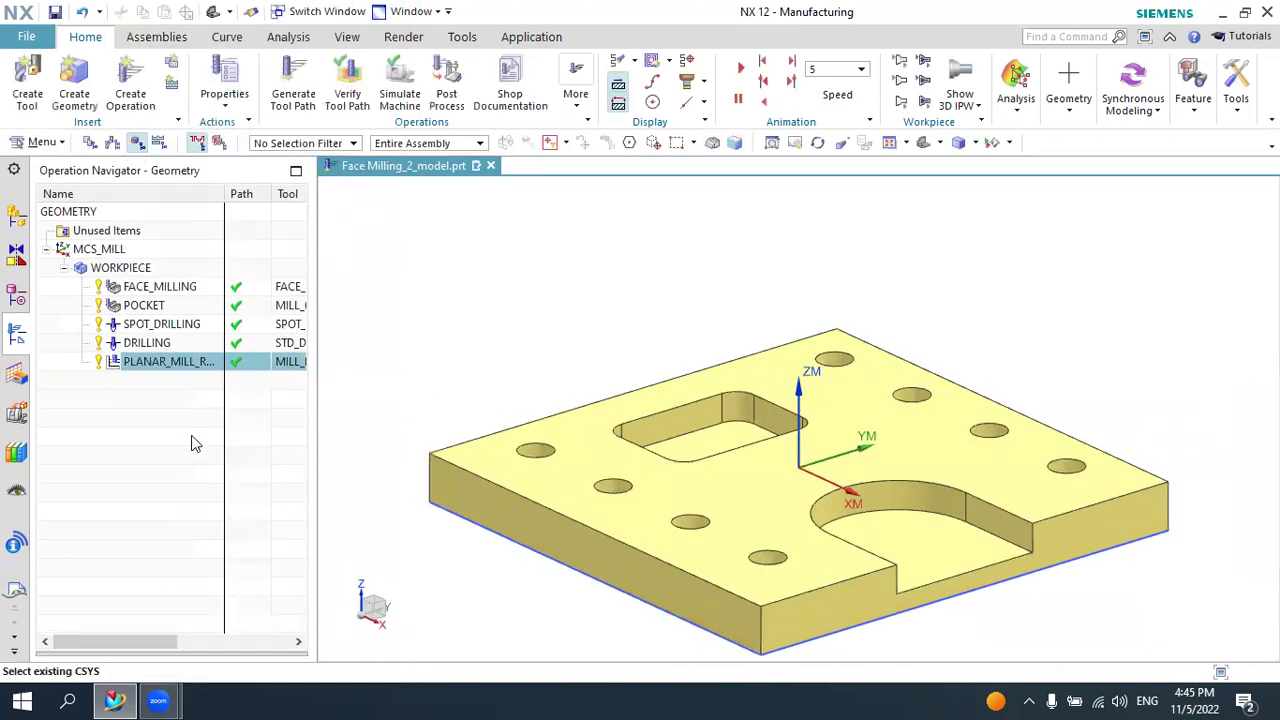
Create a Planar Profile operation with the MILL_FINISH method and the MILL_D10 tool
{"action": "left_click", "coordinate": [191, 435]}
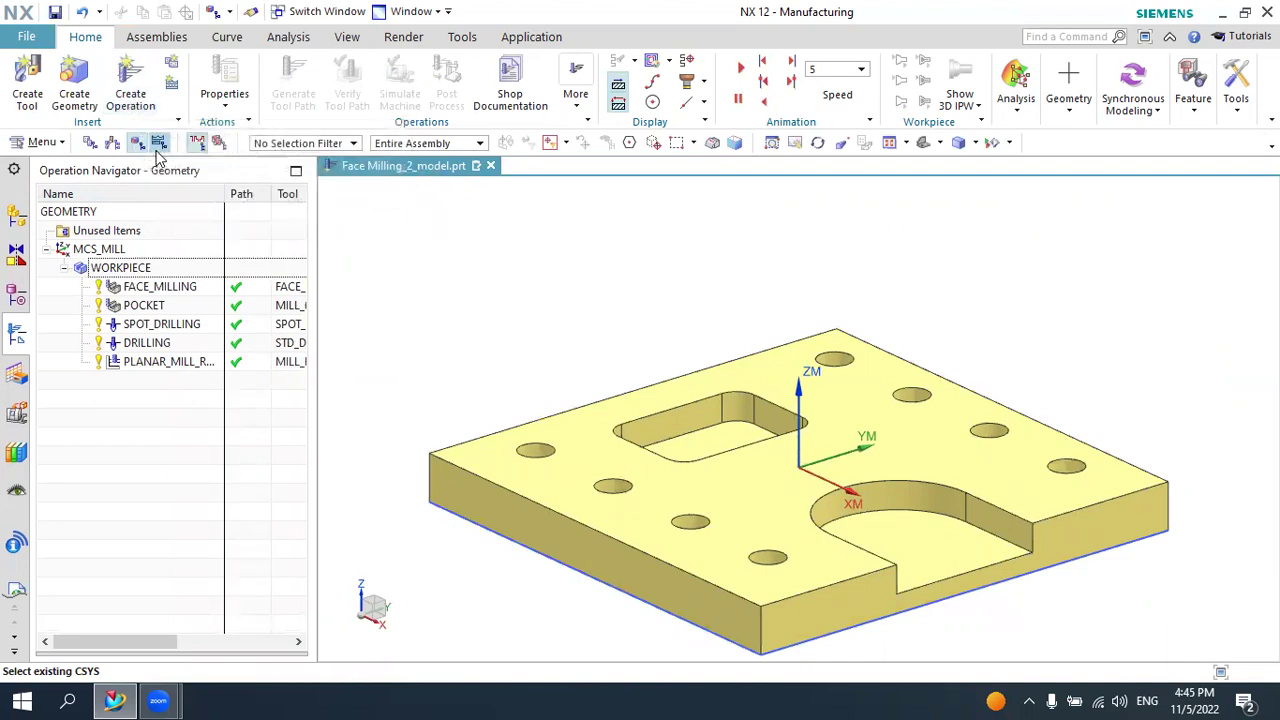
{"action": "left_click", "coordinate": [131, 92]}
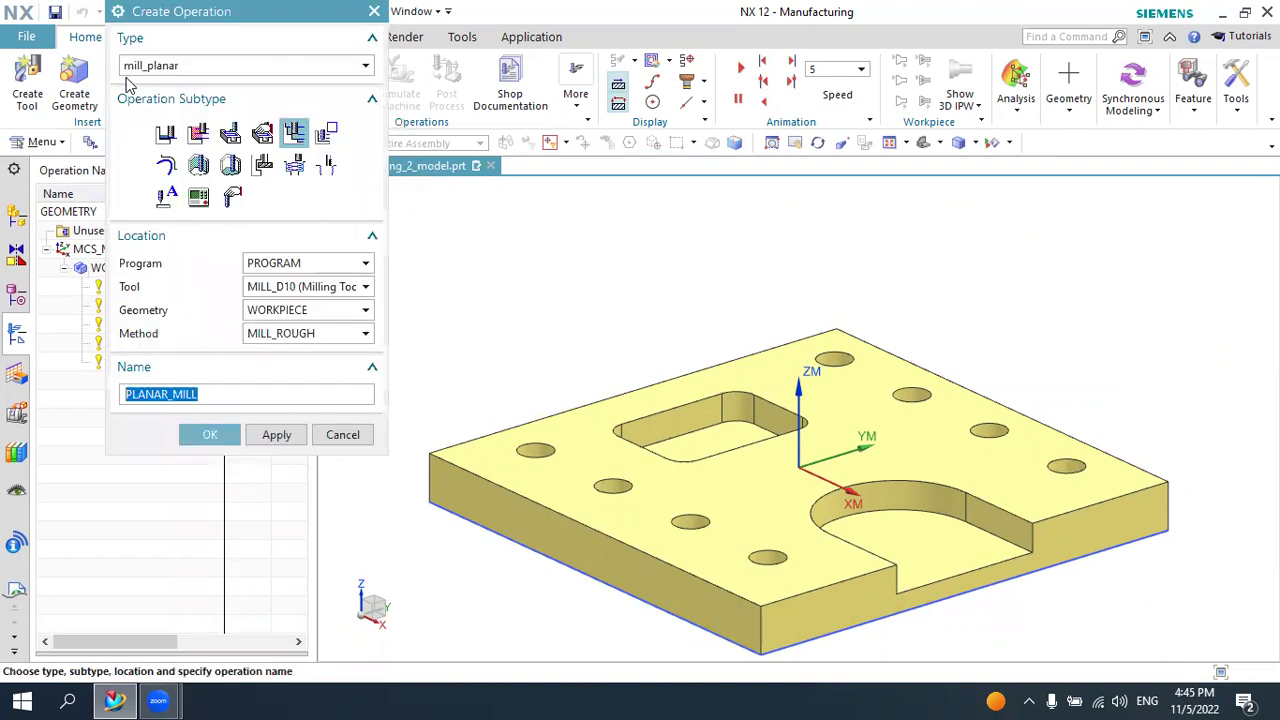
{"action": "left_click", "coordinate": [324, 135]}
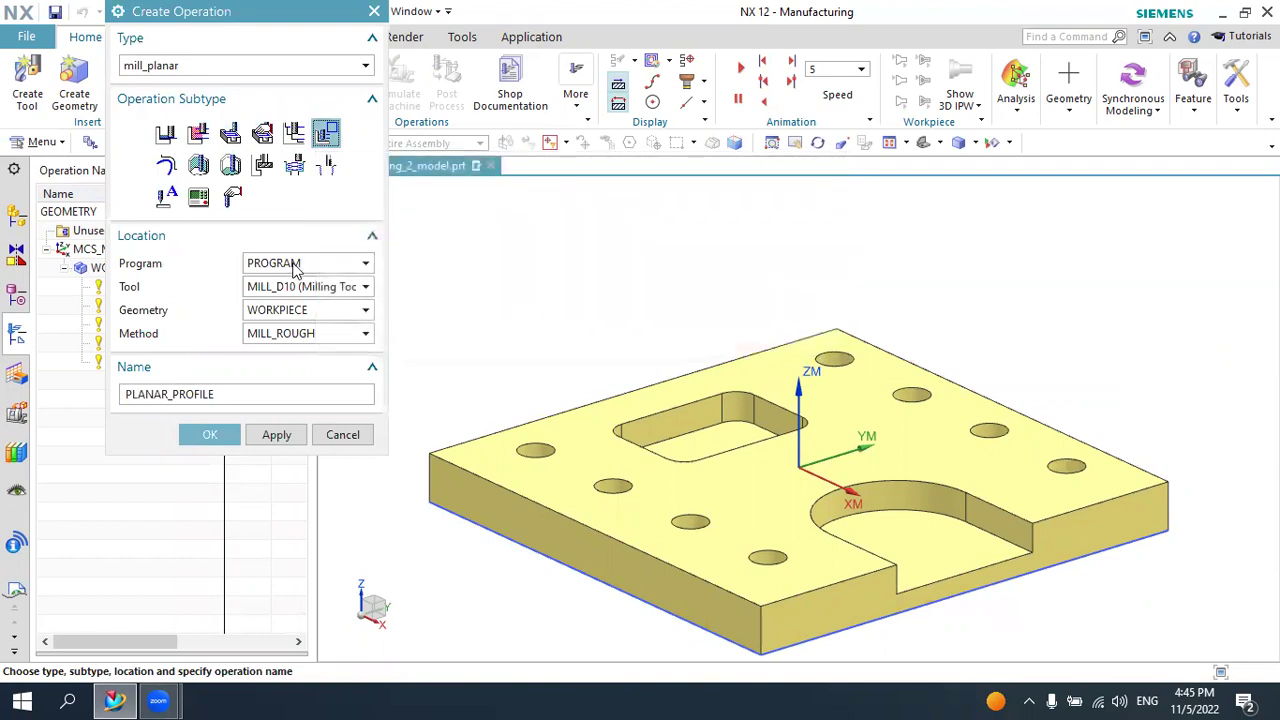
{"action": "left_click", "coordinate": [298, 336]}
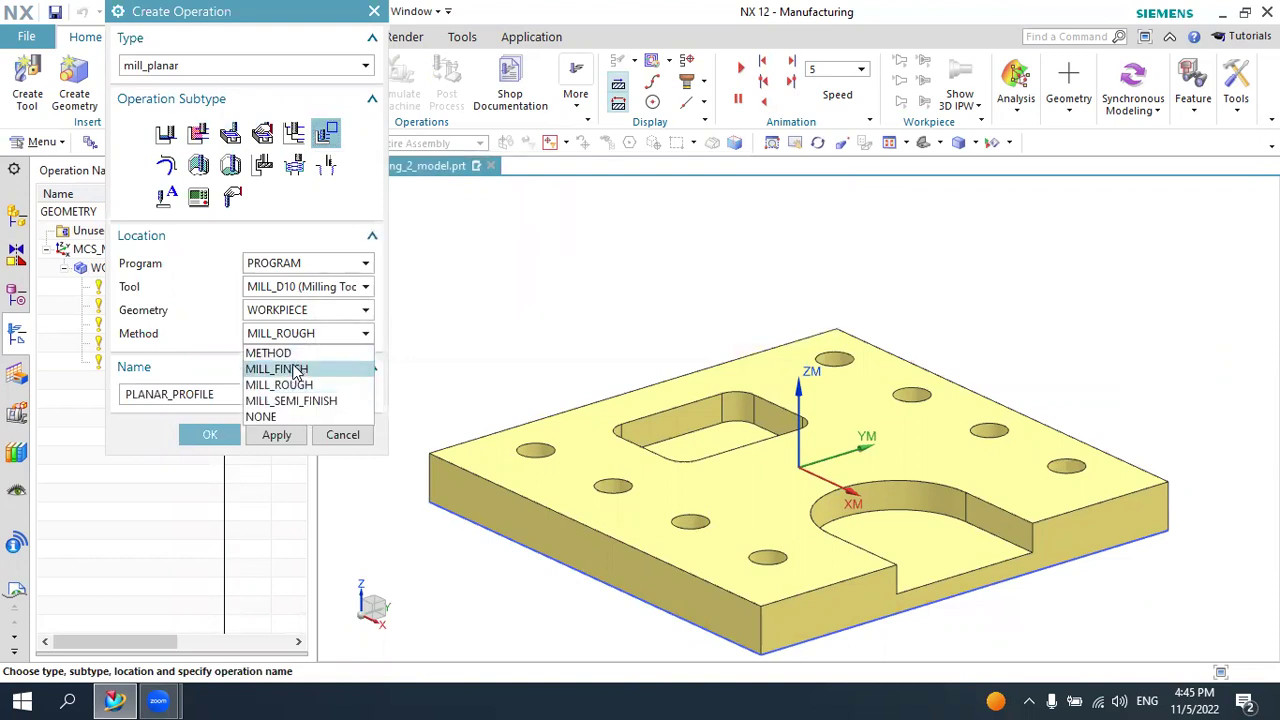
{"action": "left_click", "coordinate": [295, 369]}
{"action": "left_click", "coordinate": [211, 434]}
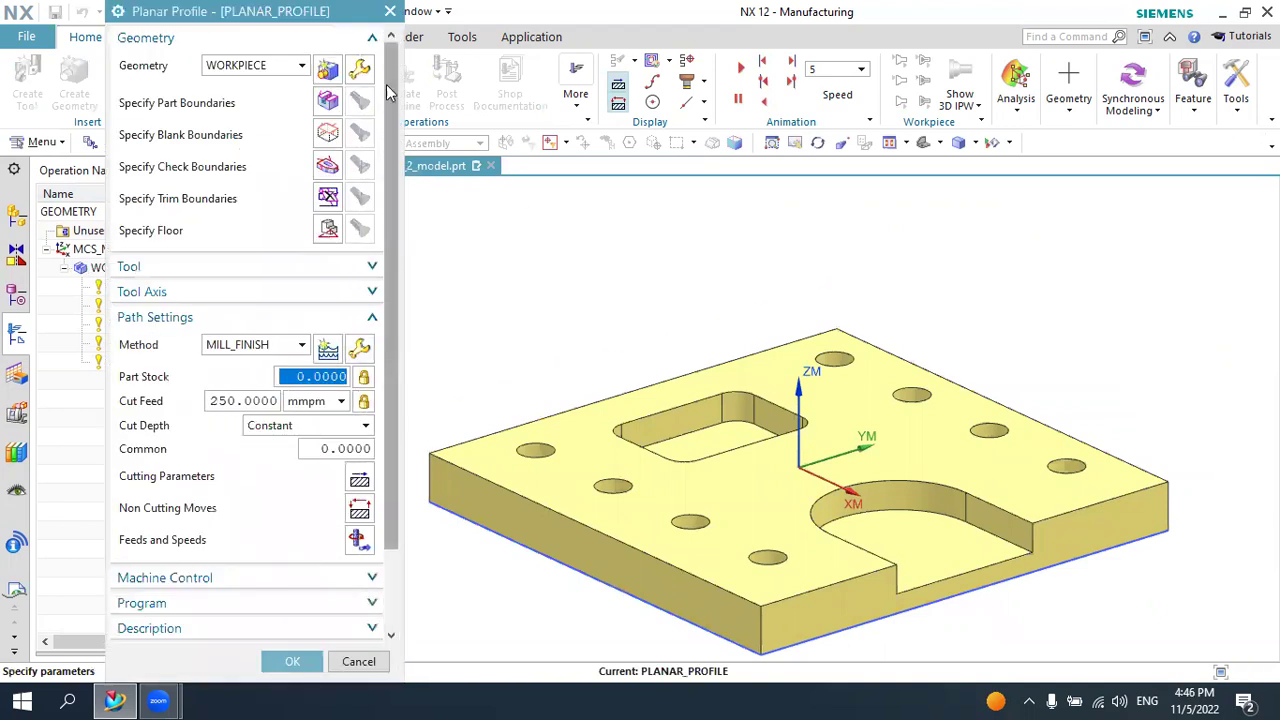
Move the Planar Profile dialog off the part and start specifying its part boundaries
{"action": "left_click_drag", "start_coordinate": [240, 15], "coordinate": [226, 57]}
{"action": "scroll", "coordinate": [617, 218], "scroll_direction": "down", "scroll_amount": 3}
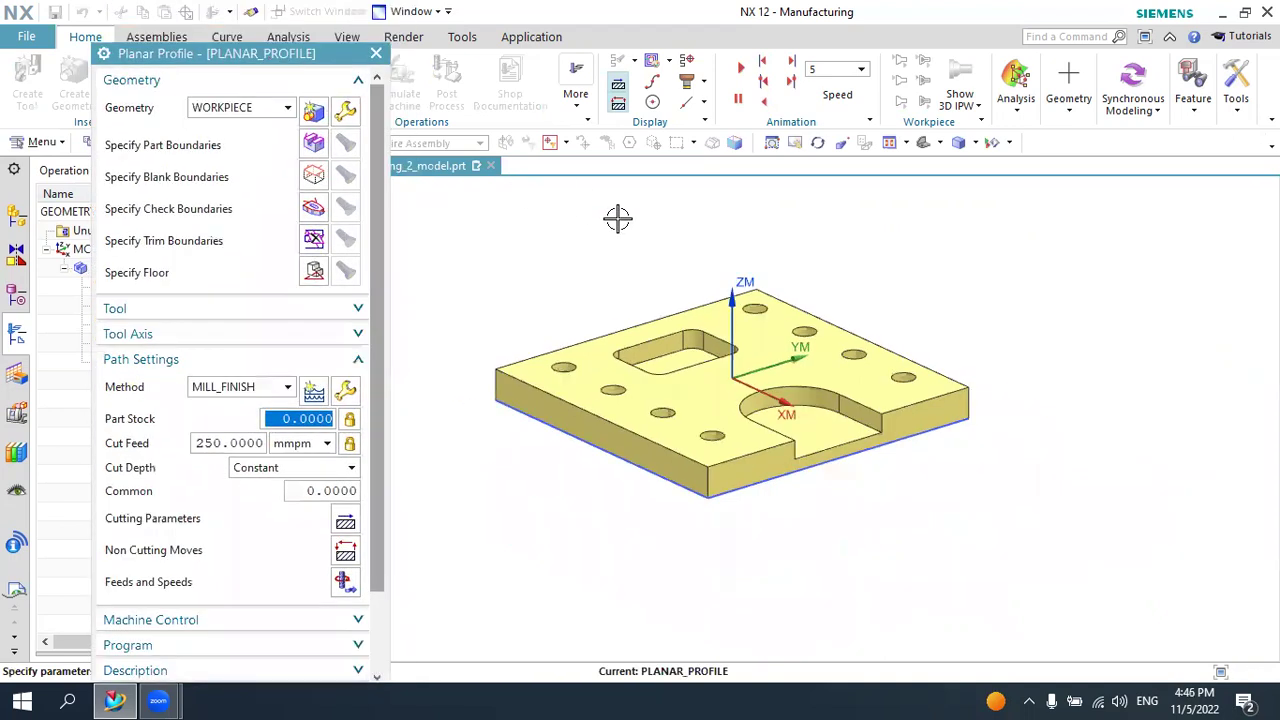
{"action": "scroll", "coordinate": [619, 216], "scroll_direction": "up", "scroll_amount": 2}
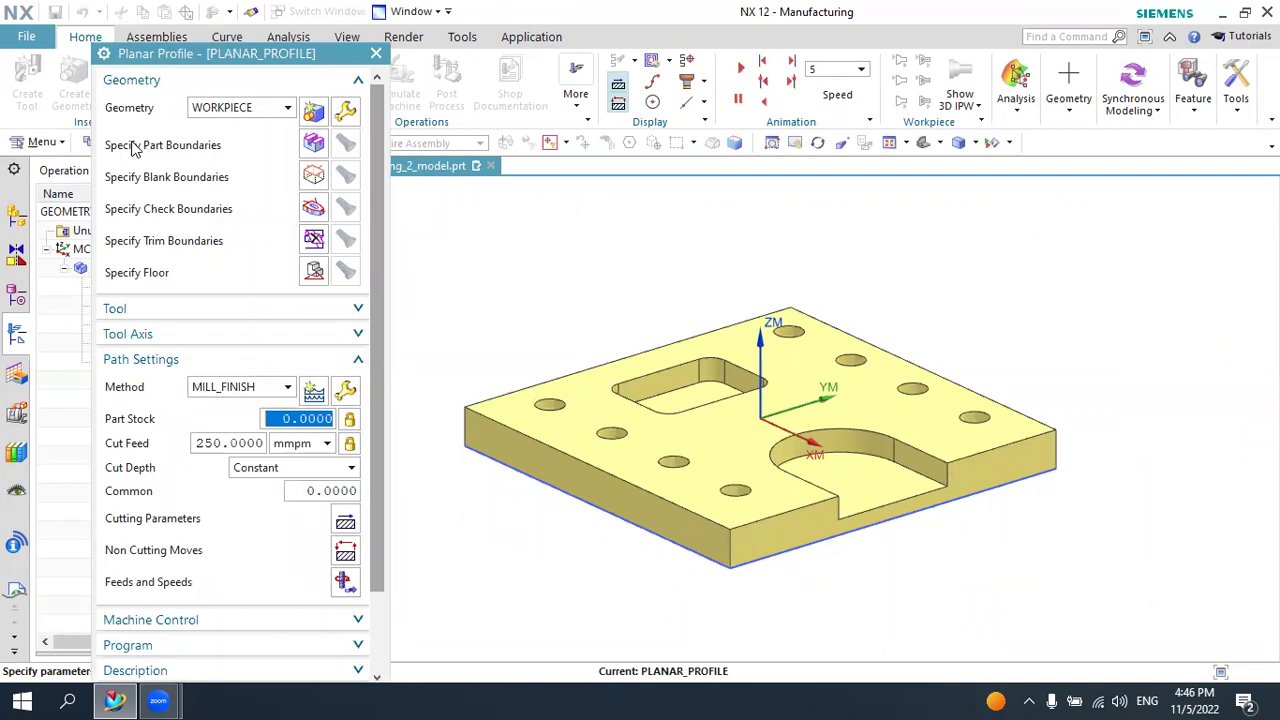
{"action": "left_click", "coordinate": [314, 144]}
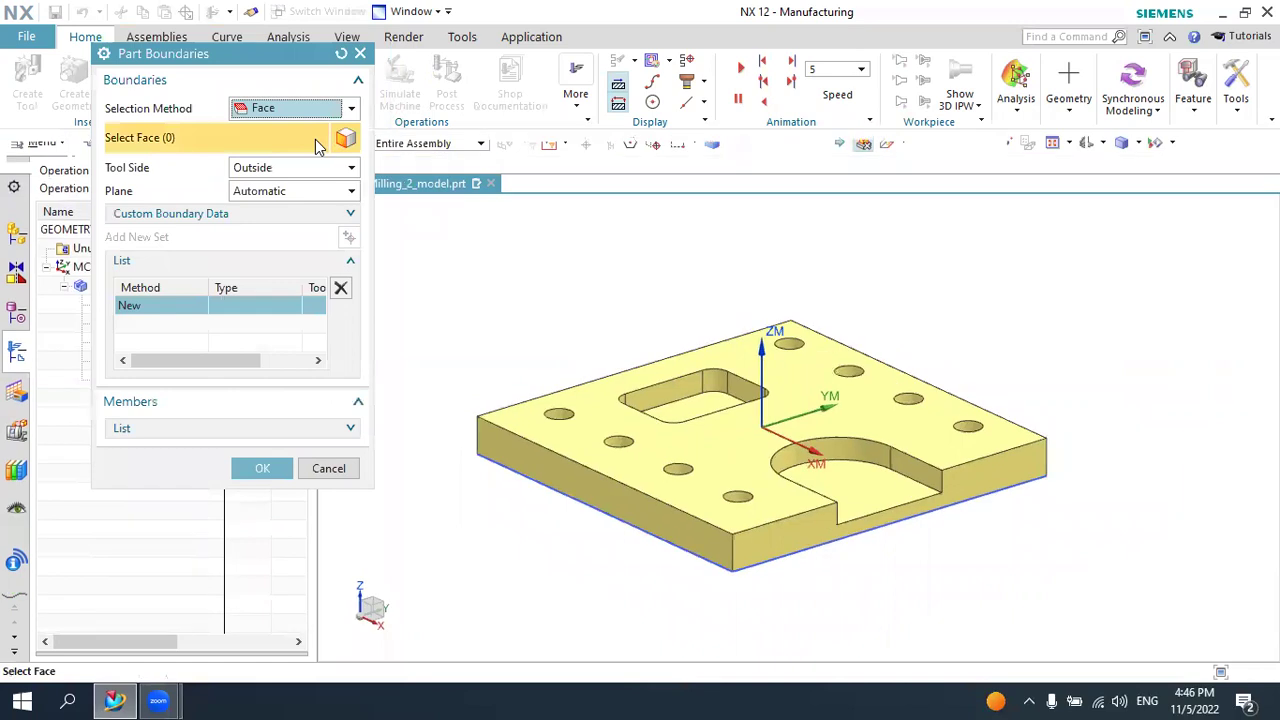
Switch boundary selection to Curve and pick the plate's five top edges
{"action": "left_click", "coordinate": [260, 112]}
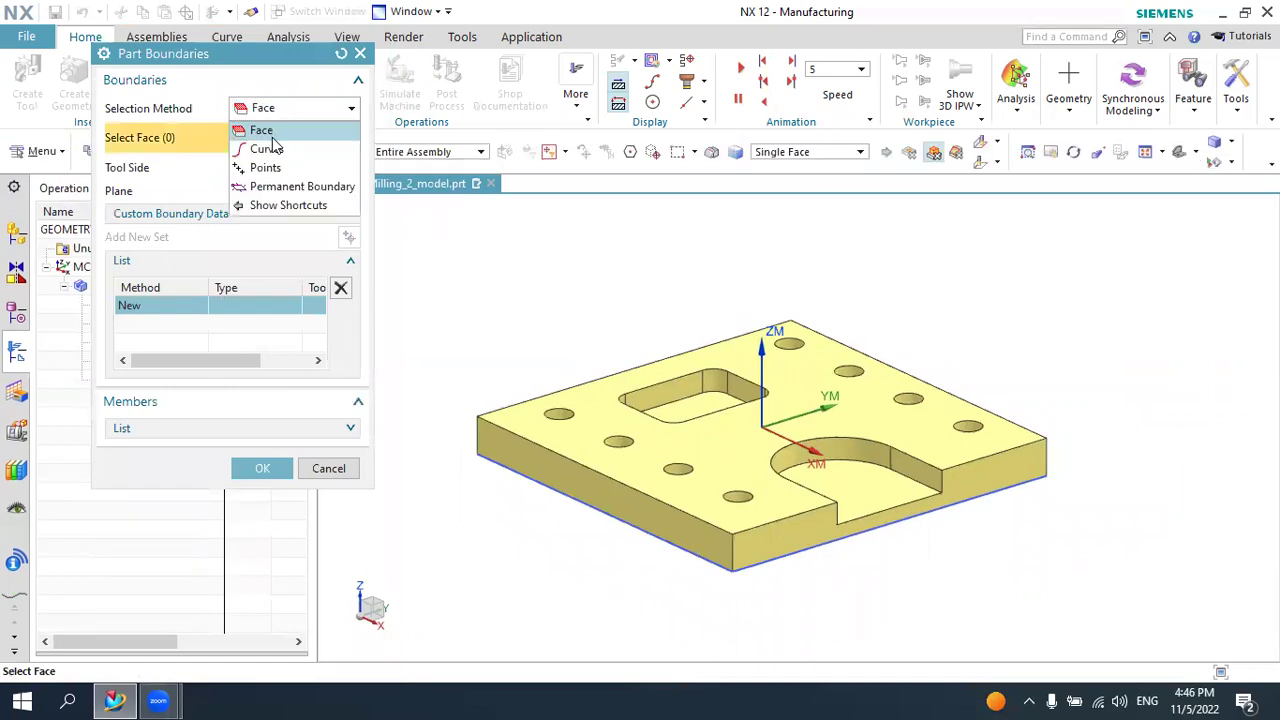
{"action": "left_click", "coordinate": [276, 149]}
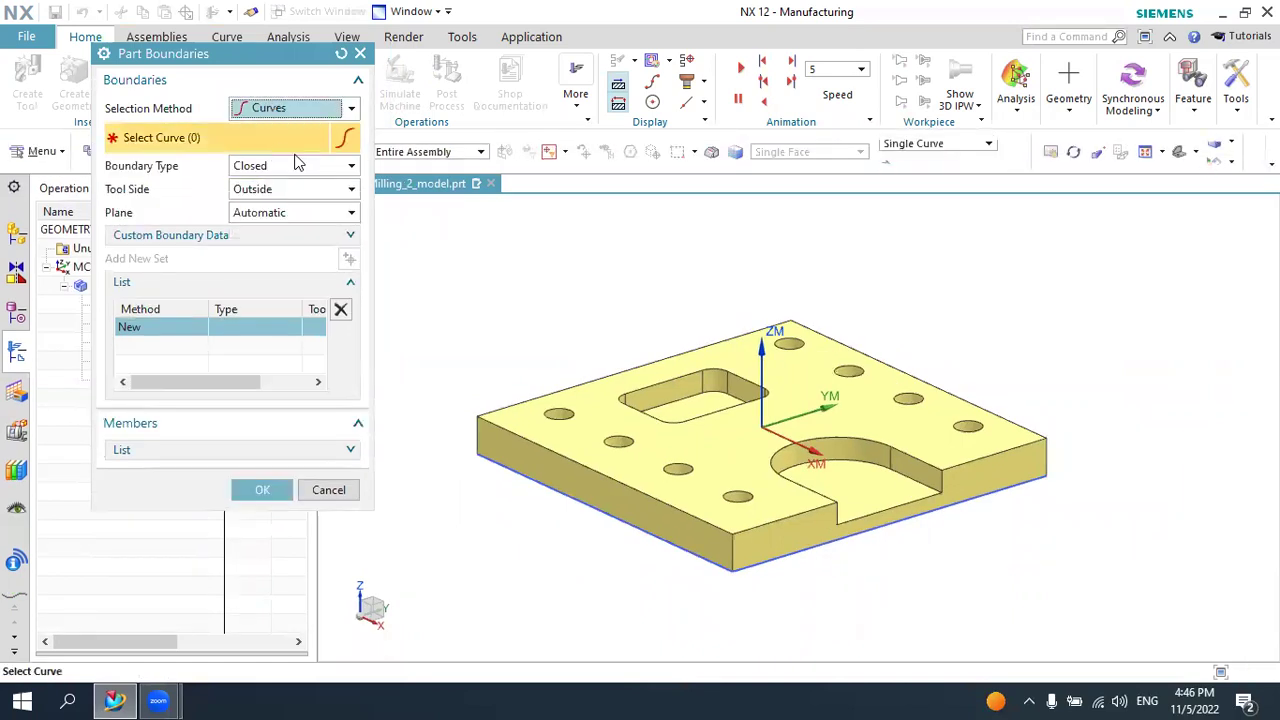
{"action": "left_click", "coordinate": [633, 362]}
{"action": "left_click", "coordinate": [904, 372]}
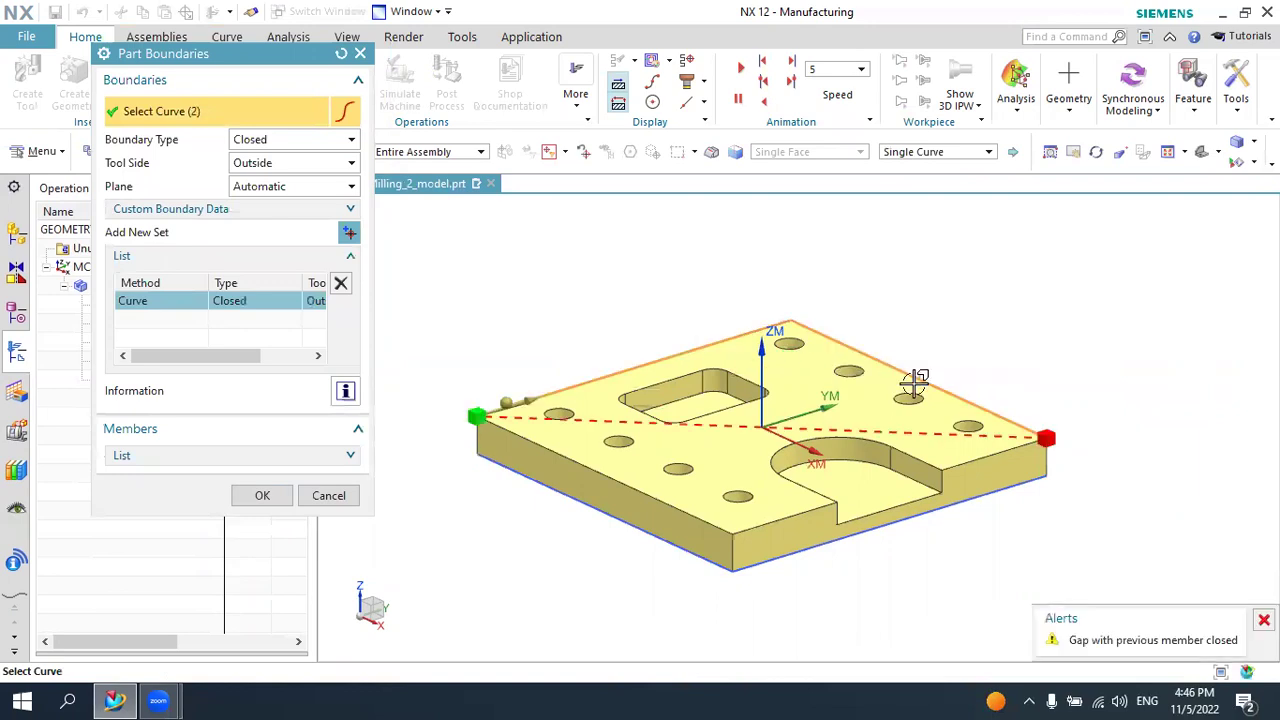
{"action": "left_click", "coordinate": [957, 458]}
{"action": "left_click", "coordinate": [800, 512]}
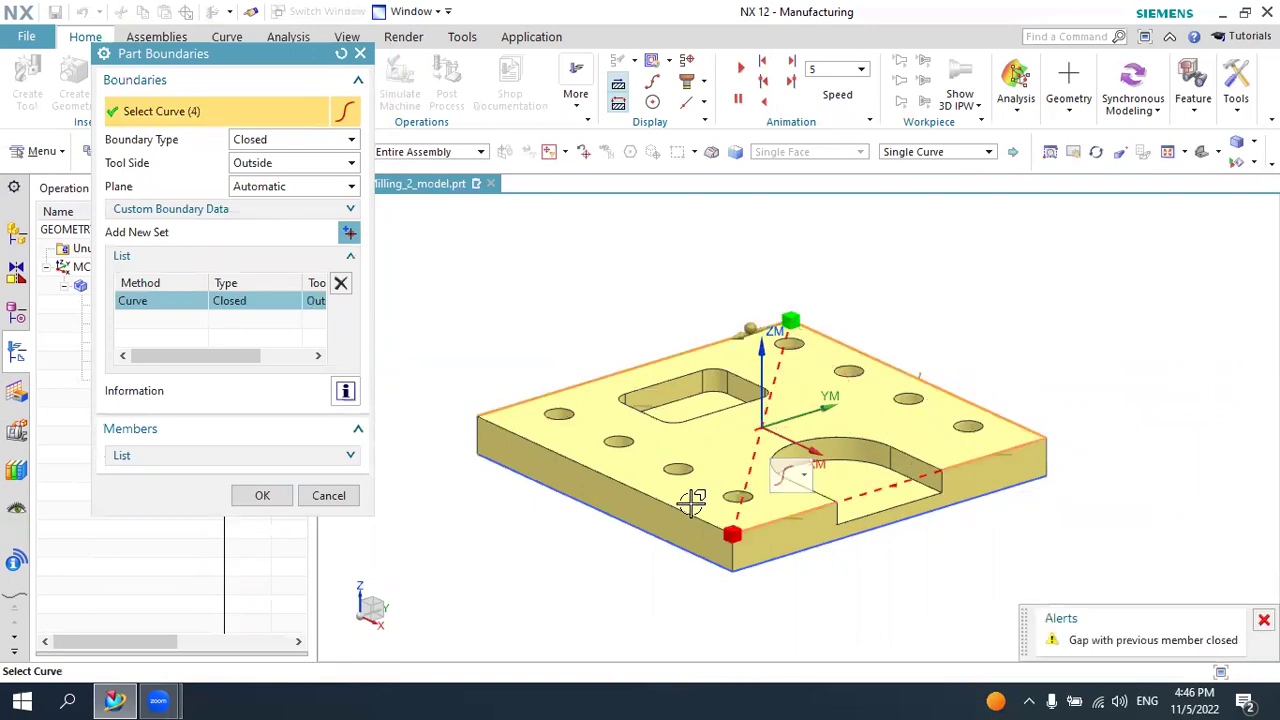
{"action": "left_click", "coordinate": [690, 511]}
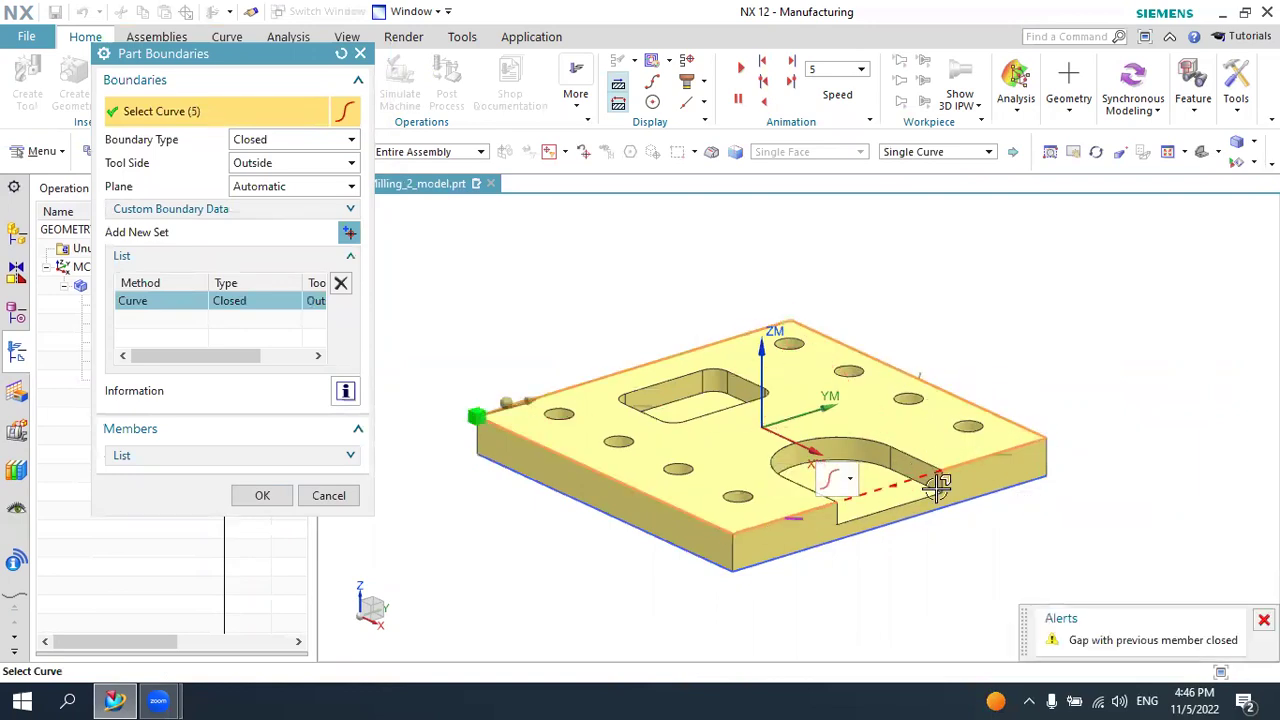
Keep Tool Side Outside, place the boundary plane on the top face, and confirm
{"action": "left_click", "coordinate": [280, 172]}
{"action": "left_click", "coordinate": [255, 197]}
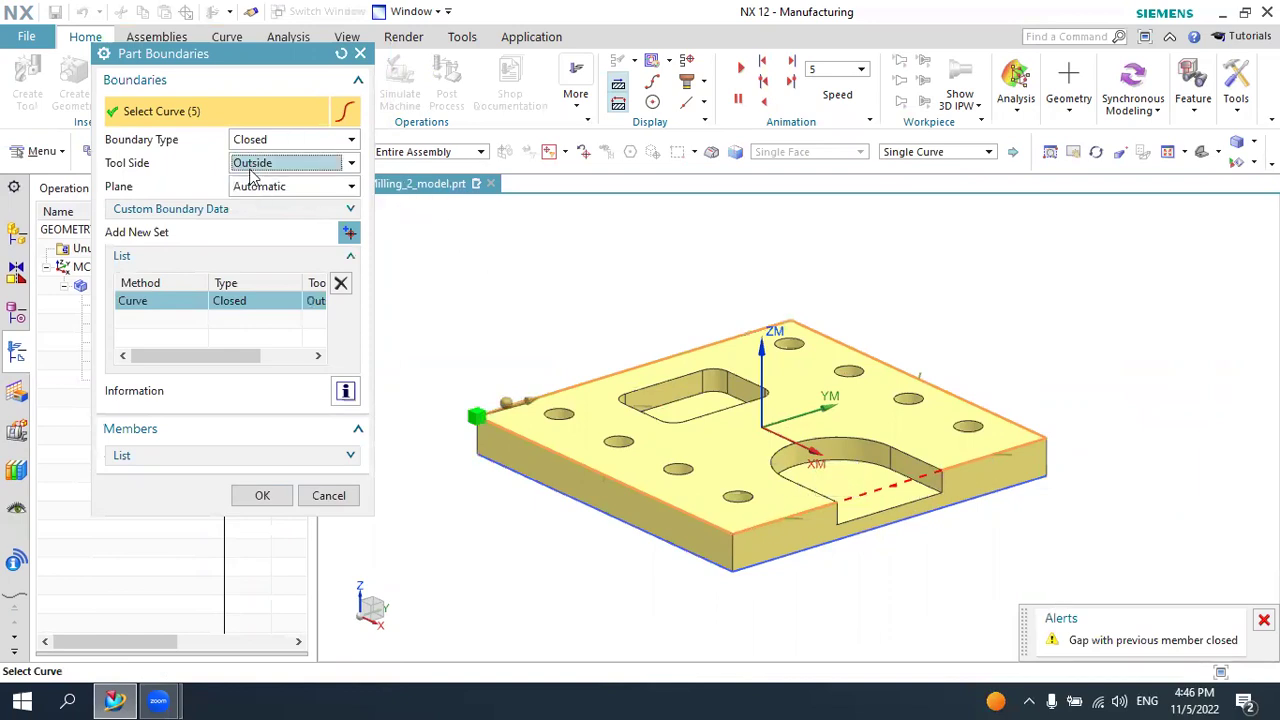
{"action": "left_click", "coordinate": [295, 190]}
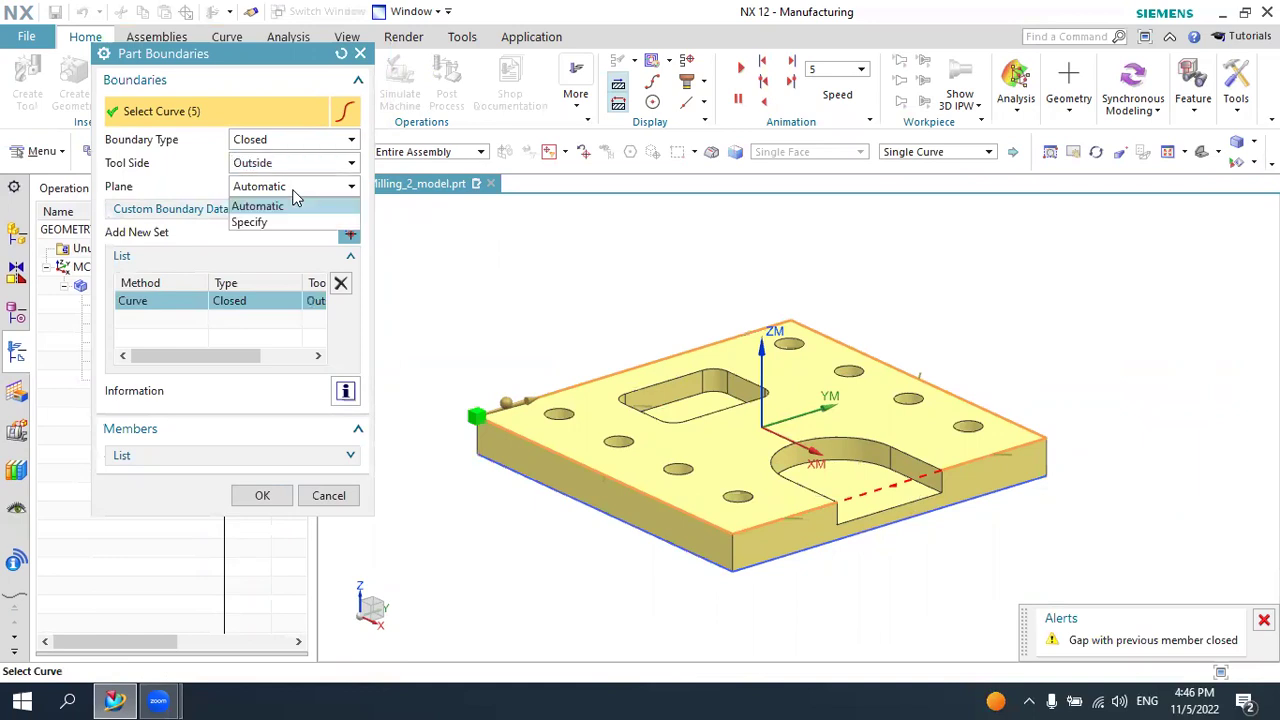
{"action": "left_click", "coordinate": [268, 219]}
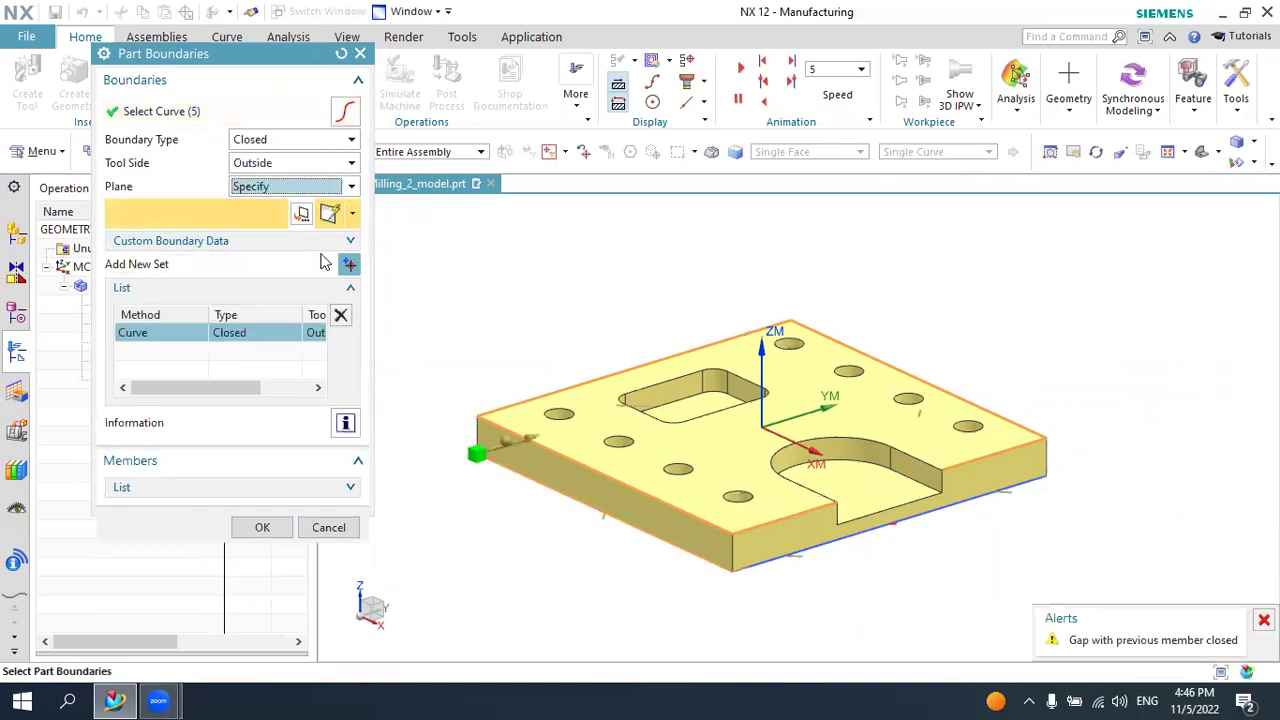
{"action": "left_click", "coordinate": [510, 420]}
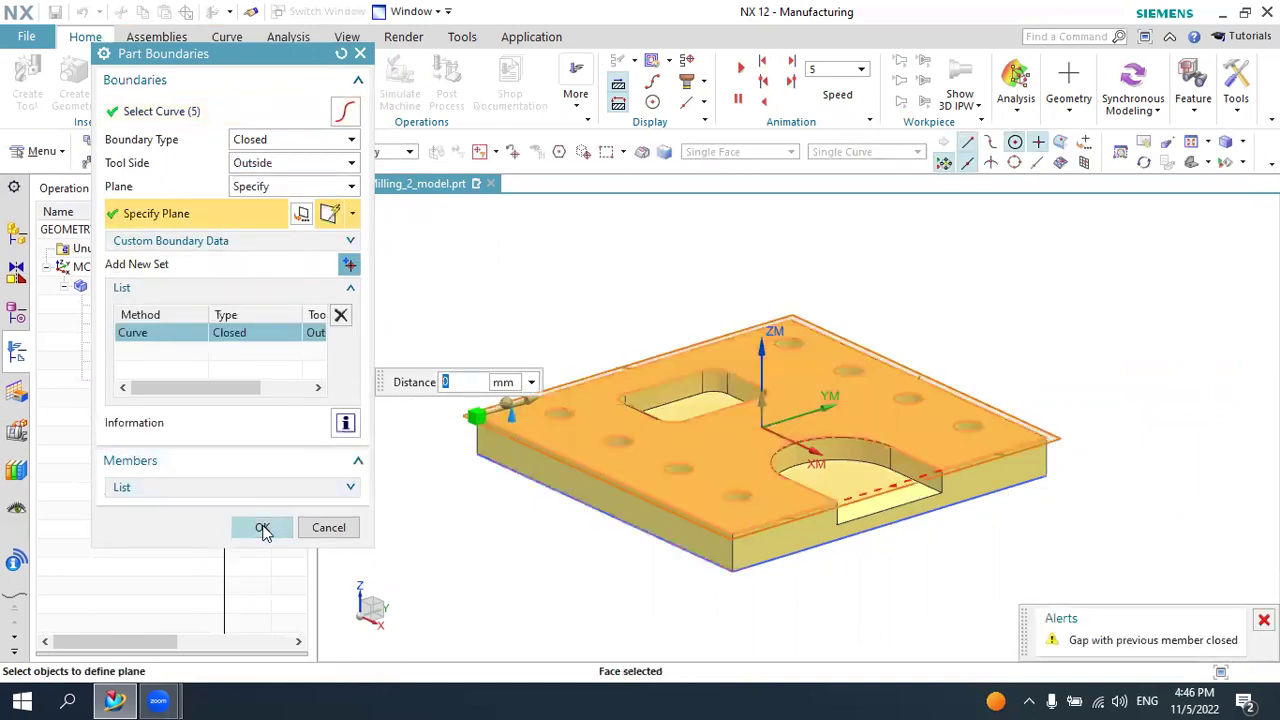
{"action": "left_click", "coordinate": [263, 528]}
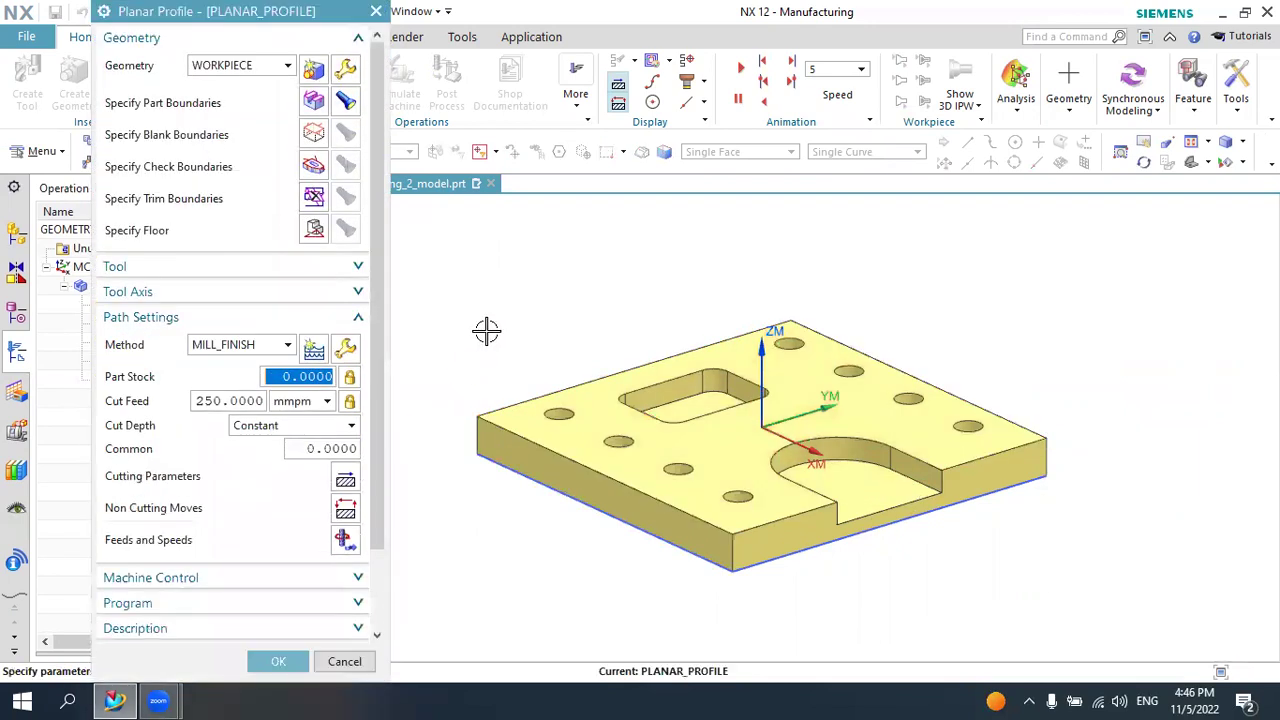
Set the Planar Profile floor on the plate's bottom face and restore the trimetric view
{"action": "left_click", "coordinate": [316, 229]}
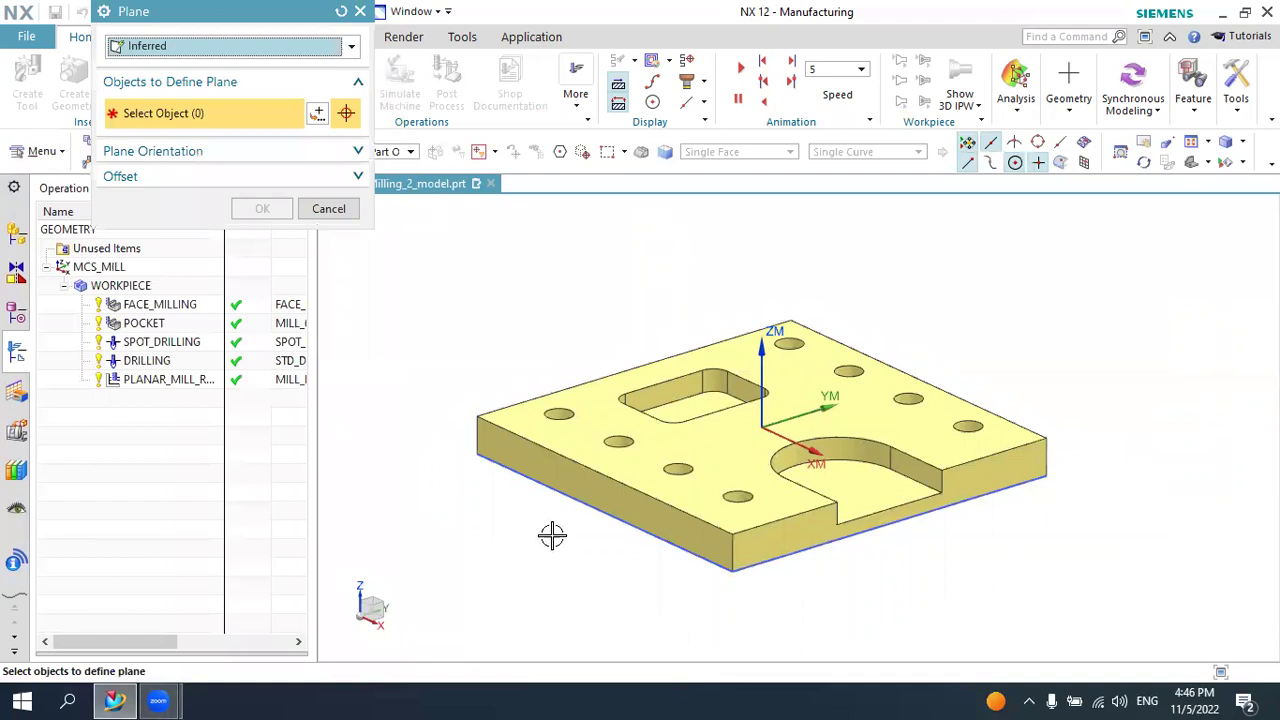
{"action": "middle_click_drag", "start_coordinate": [551, 537], "coordinate": [652, 477]}
{"action": "left_click", "coordinate": [652, 478]}
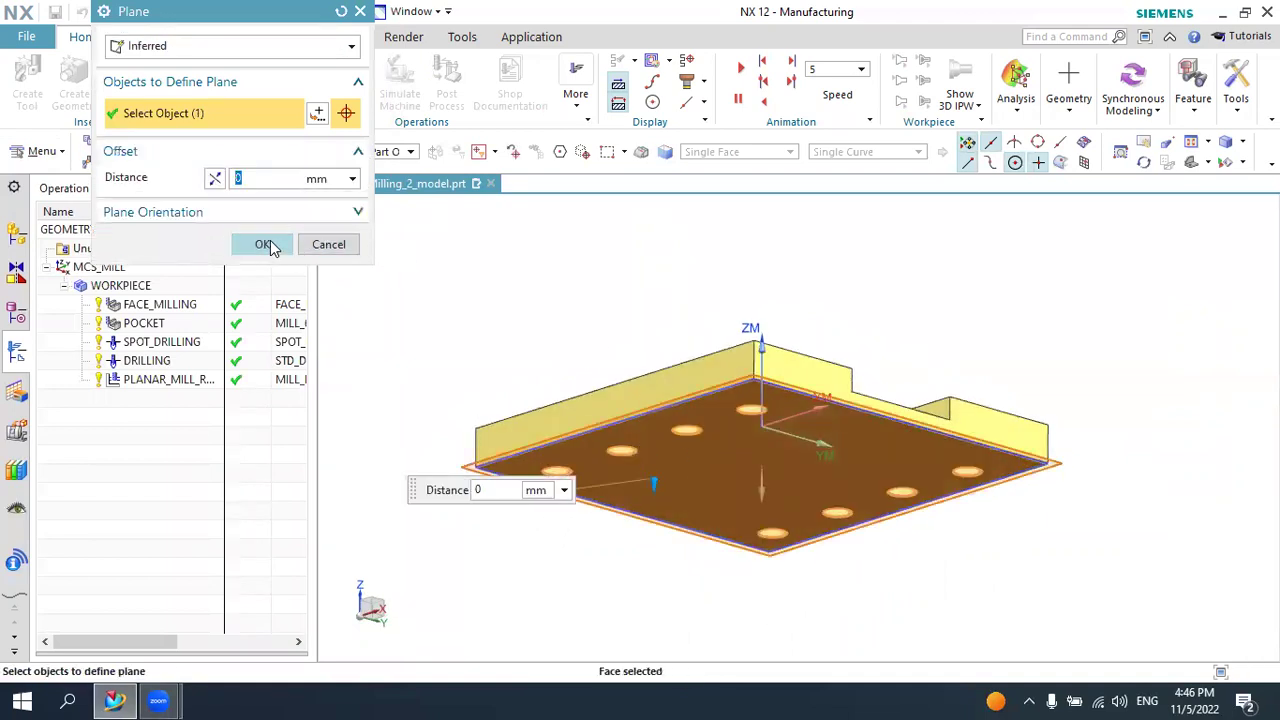
{"action": "left_click", "coordinate": [265, 245]}
{"action": "left_click", "coordinate": [1189, 166]}
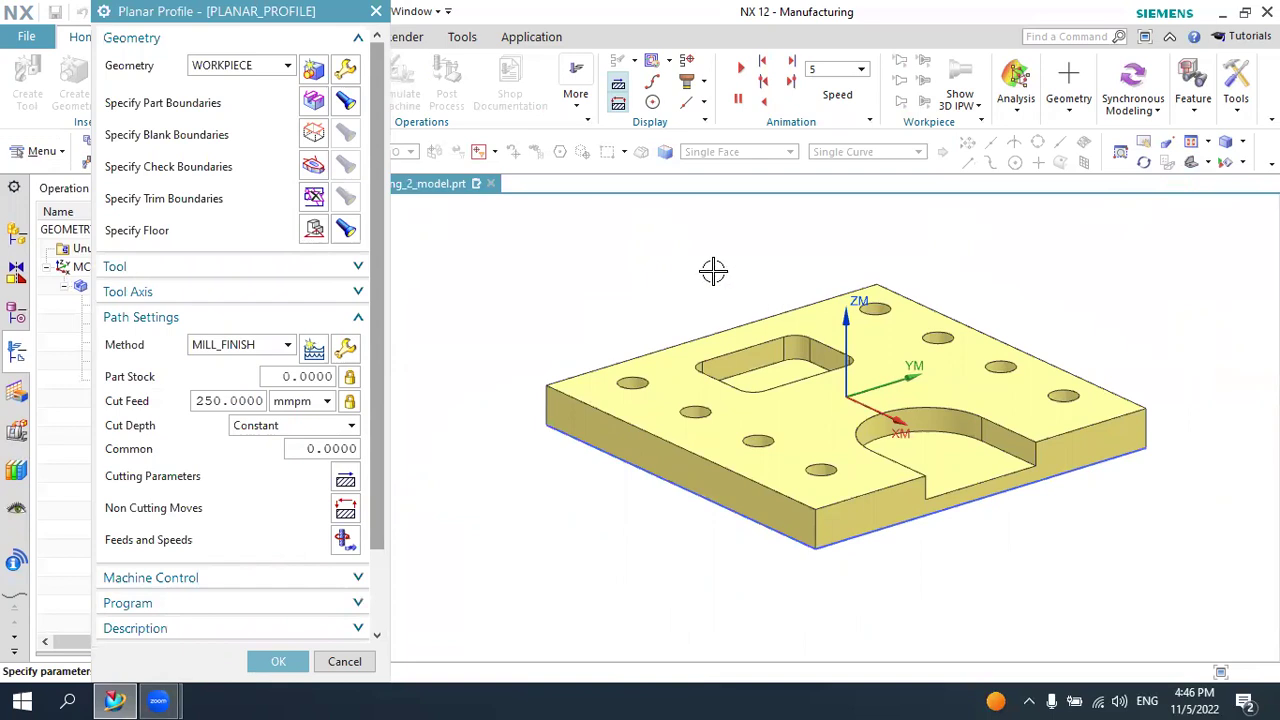
{"action": "left_click", "coordinate": [230, 267]}
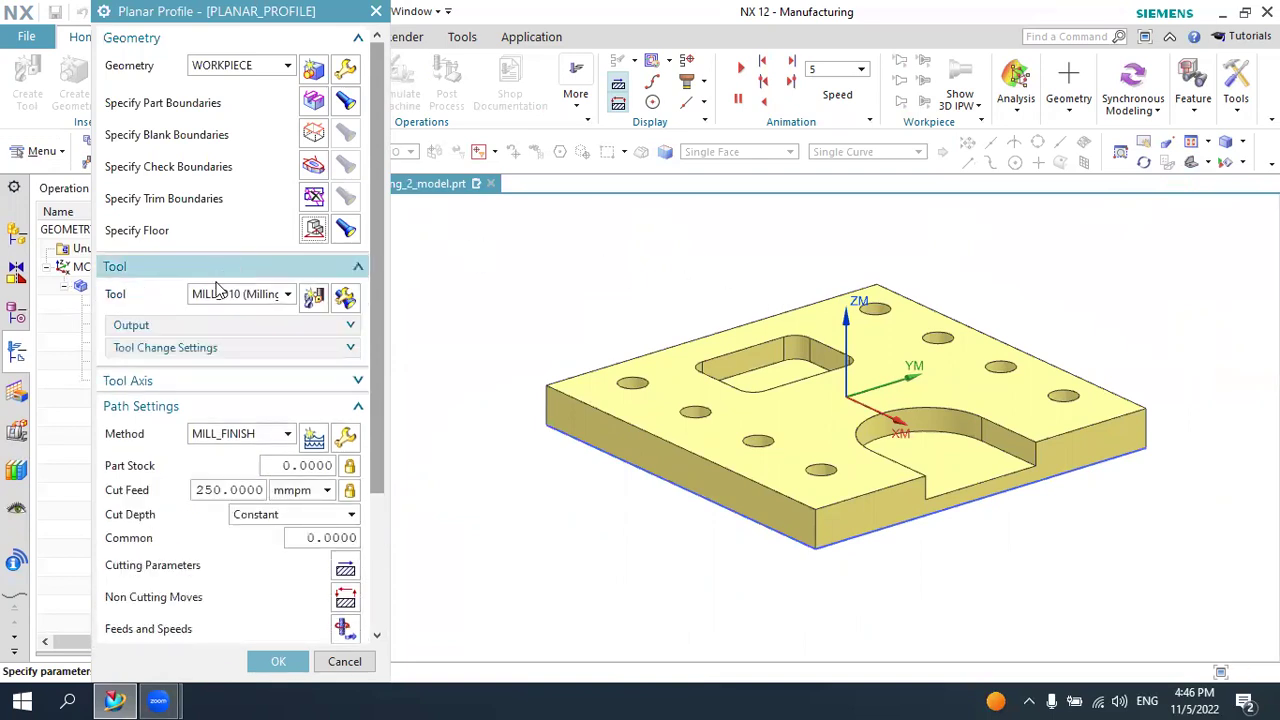
{"action": "left_click", "coordinate": [214, 268]}
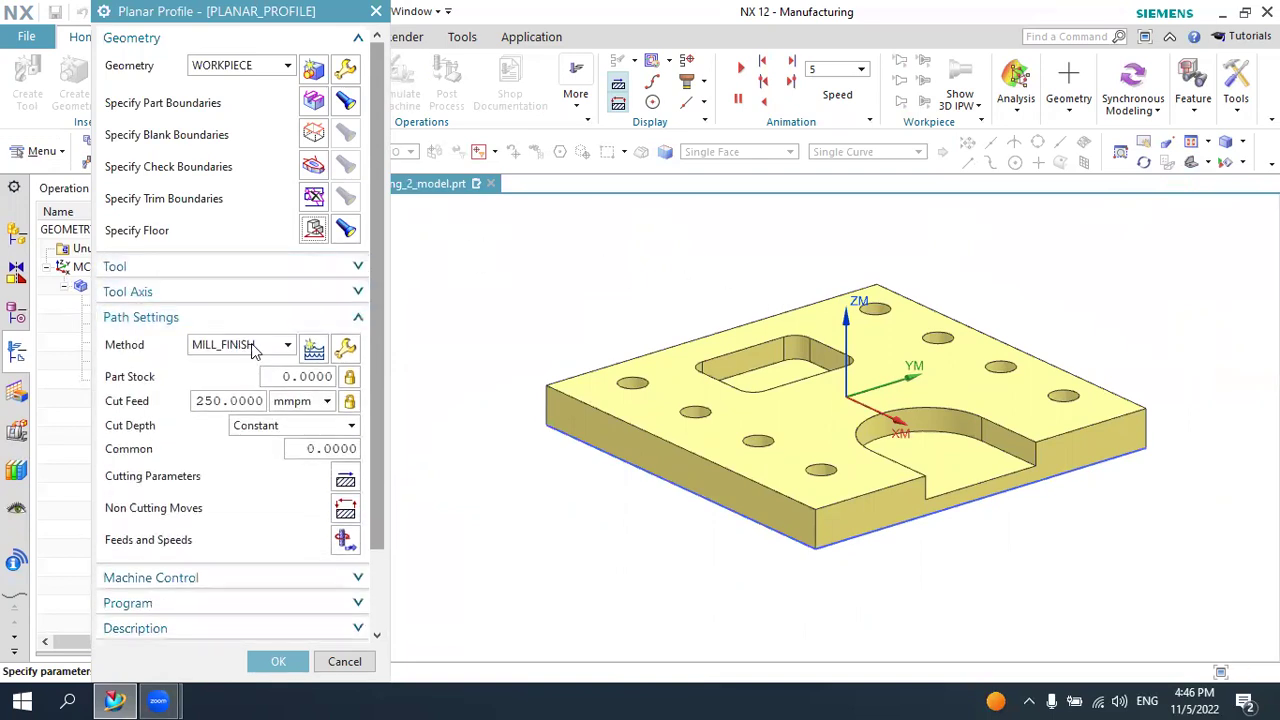
{"action": "left_click", "coordinate": [345, 350]}
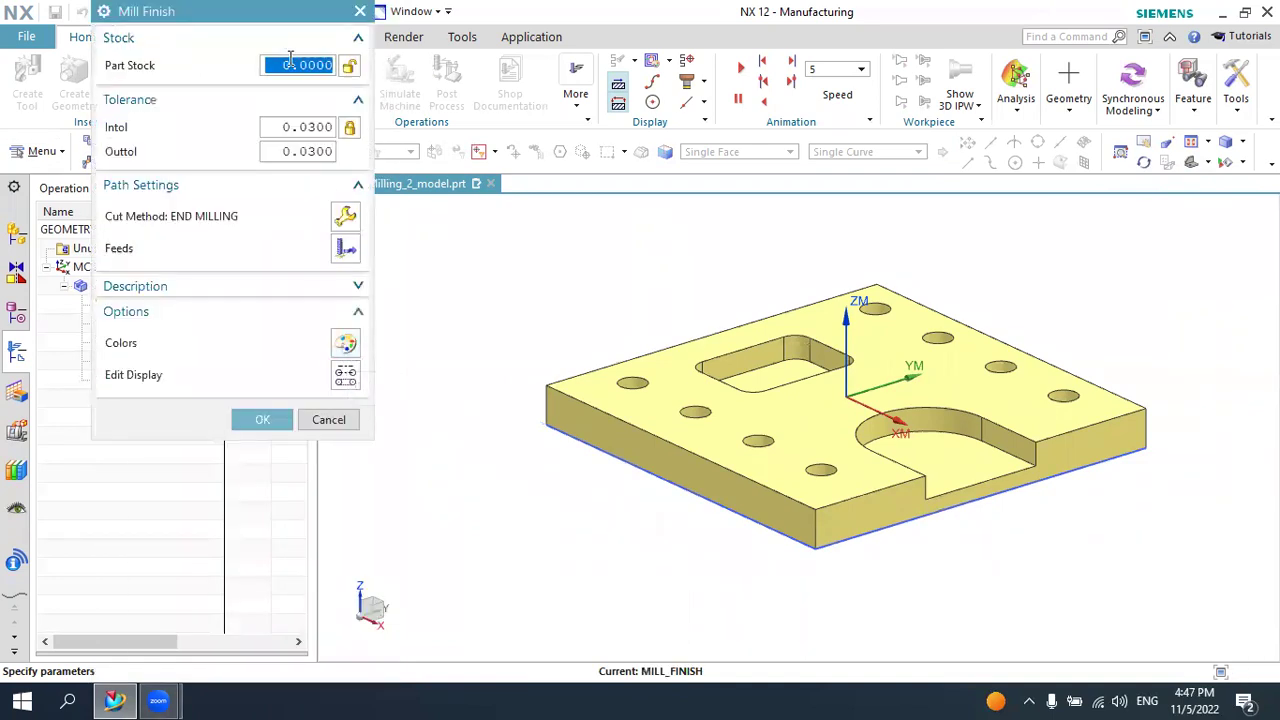
{"action": "left_click_drag", "start_coordinate": [282, 22], "coordinate": [355, 94]}
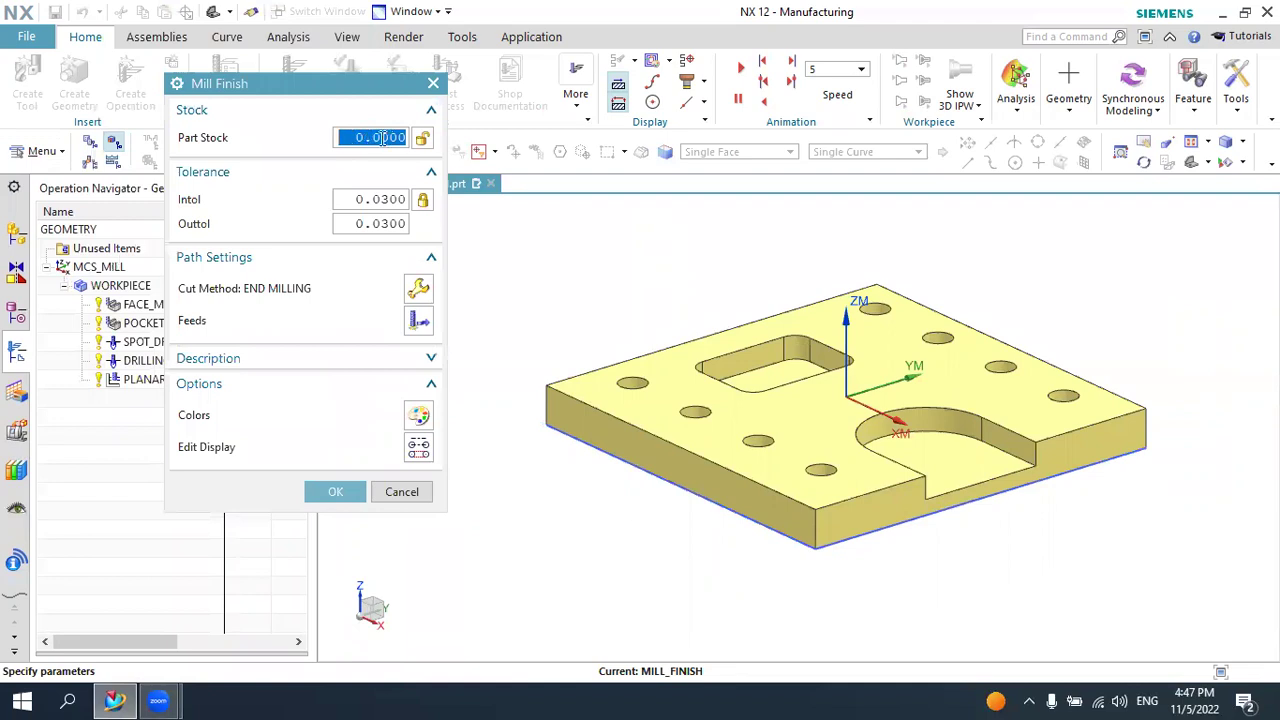
{"action": "left_click", "coordinate": [382, 138]}
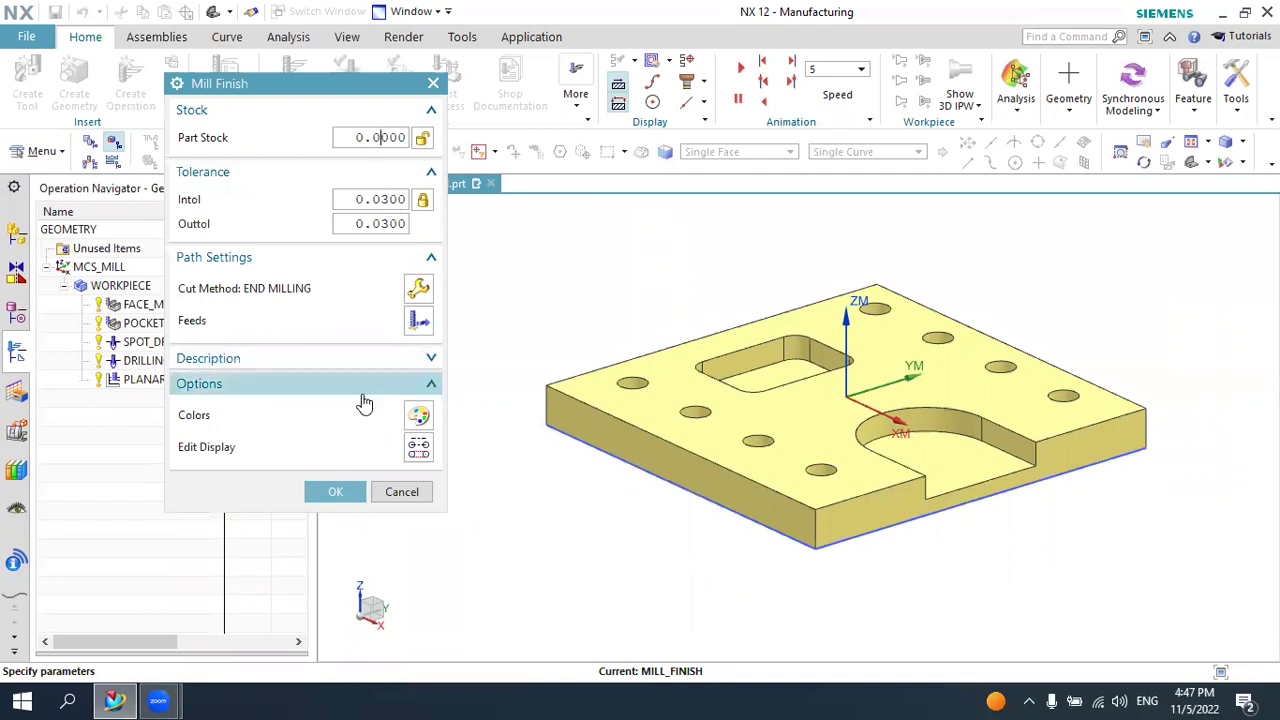
{"action": "left_click", "coordinate": [334, 493]}
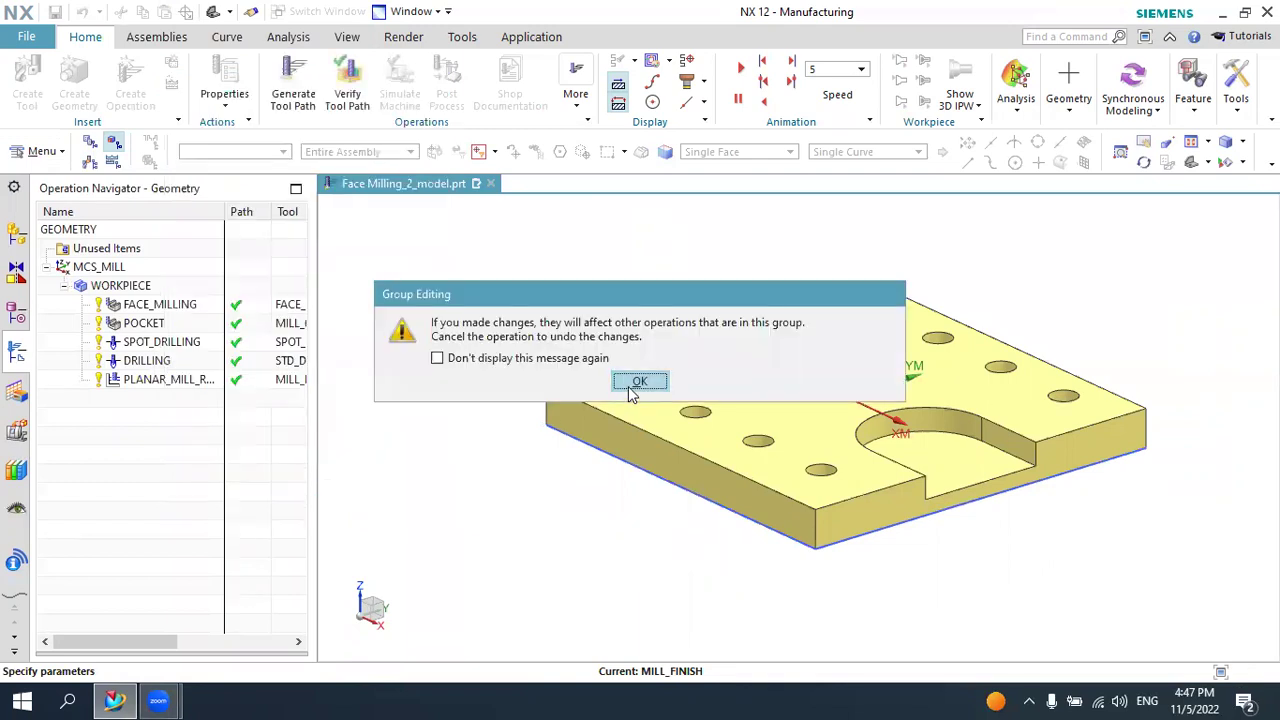
{"action": "left_click", "coordinate": [638, 384]}
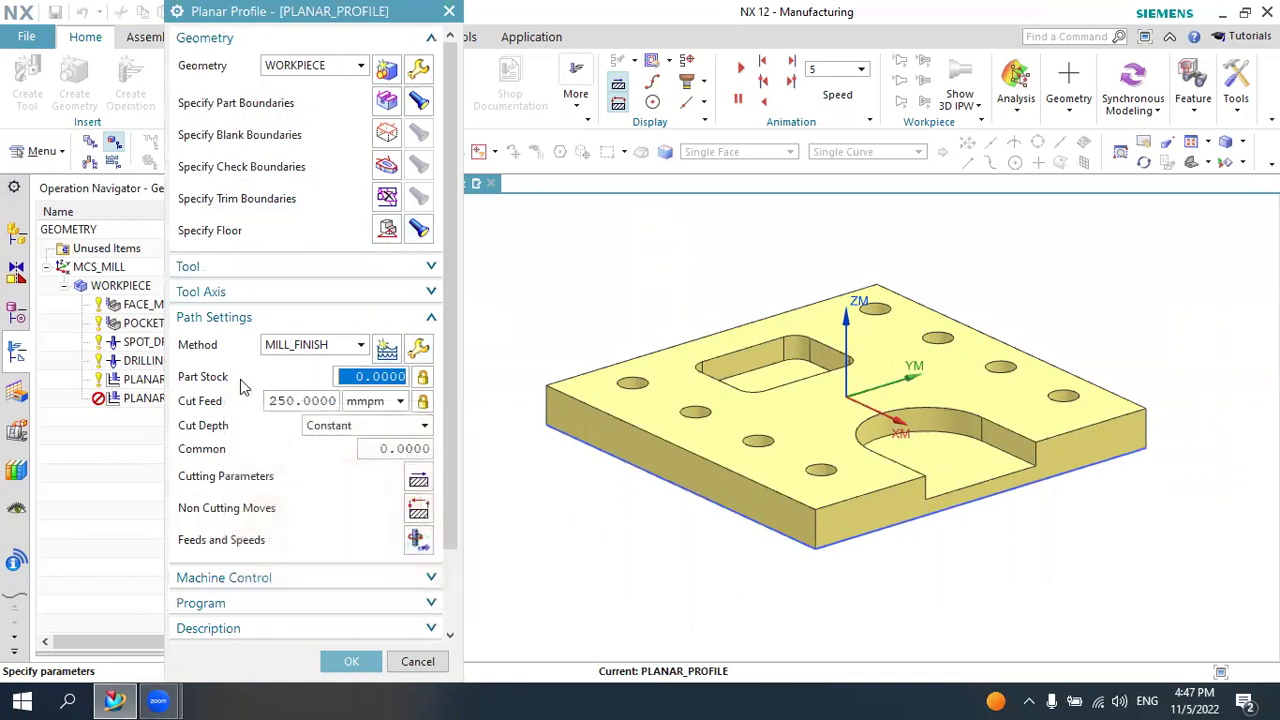
Set the Cut Depth to Constant with a Common depth of 1
{"action": "left_click", "coordinate": [381, 376]}
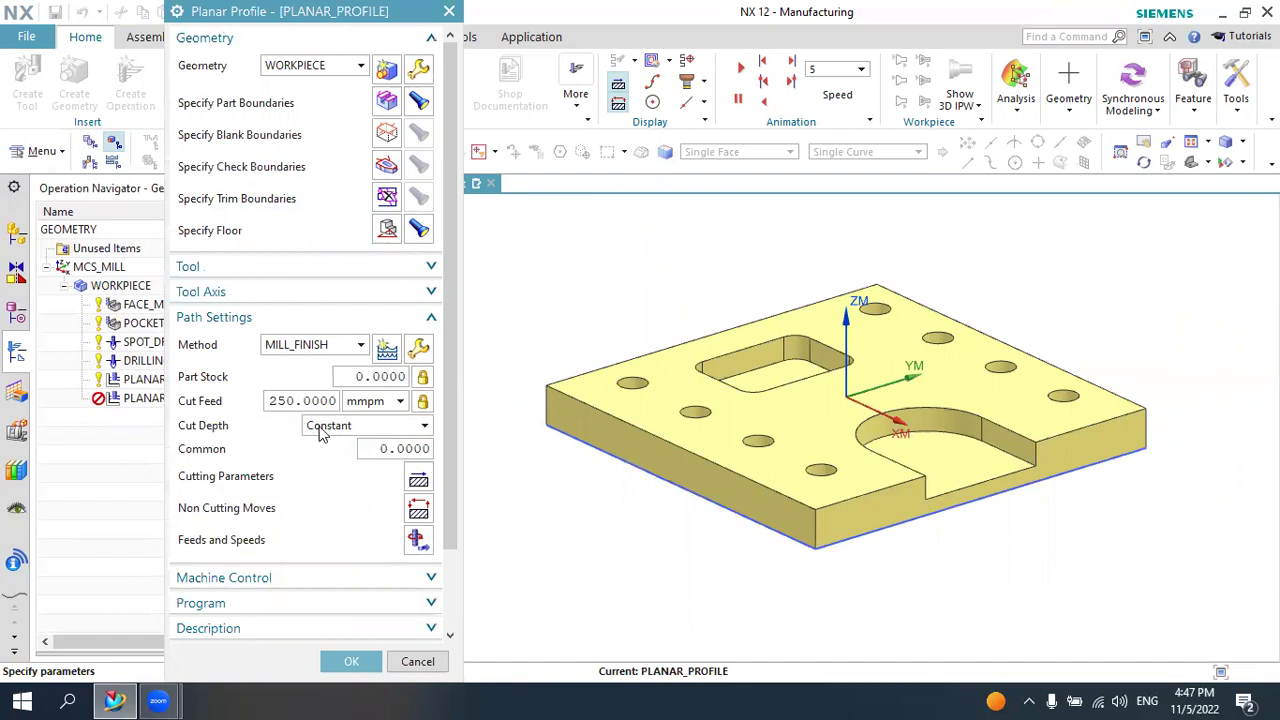
{"action": "left_click", "coordinate": [405, 448]}
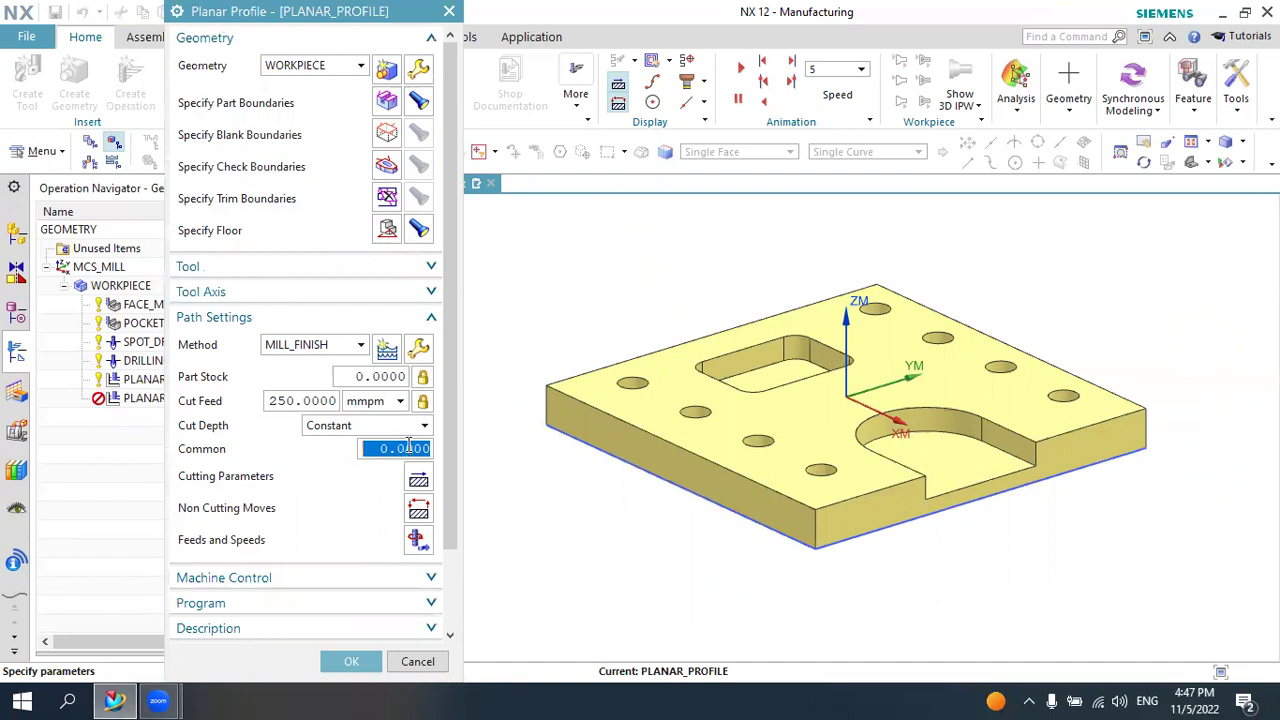
{"action": "type", "text": "1"}
{"action": "left_click", "coordinate": [396, 430]}
{"action": "left_click", "coordinate": [400, 428]}
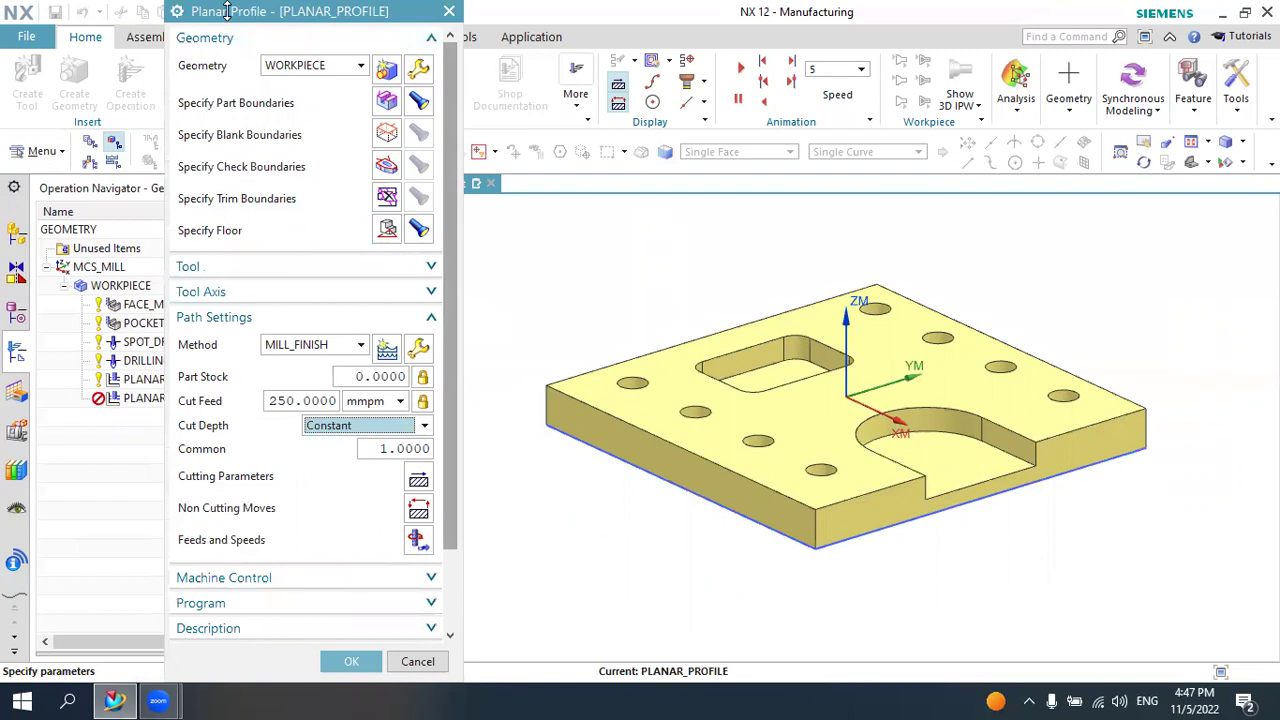
Generate the finishing profile toolpath around the plate's outer profile
{"action": "left_click_drag", "start_coordinate": [229, 20], "coordinate": [196, 50]}
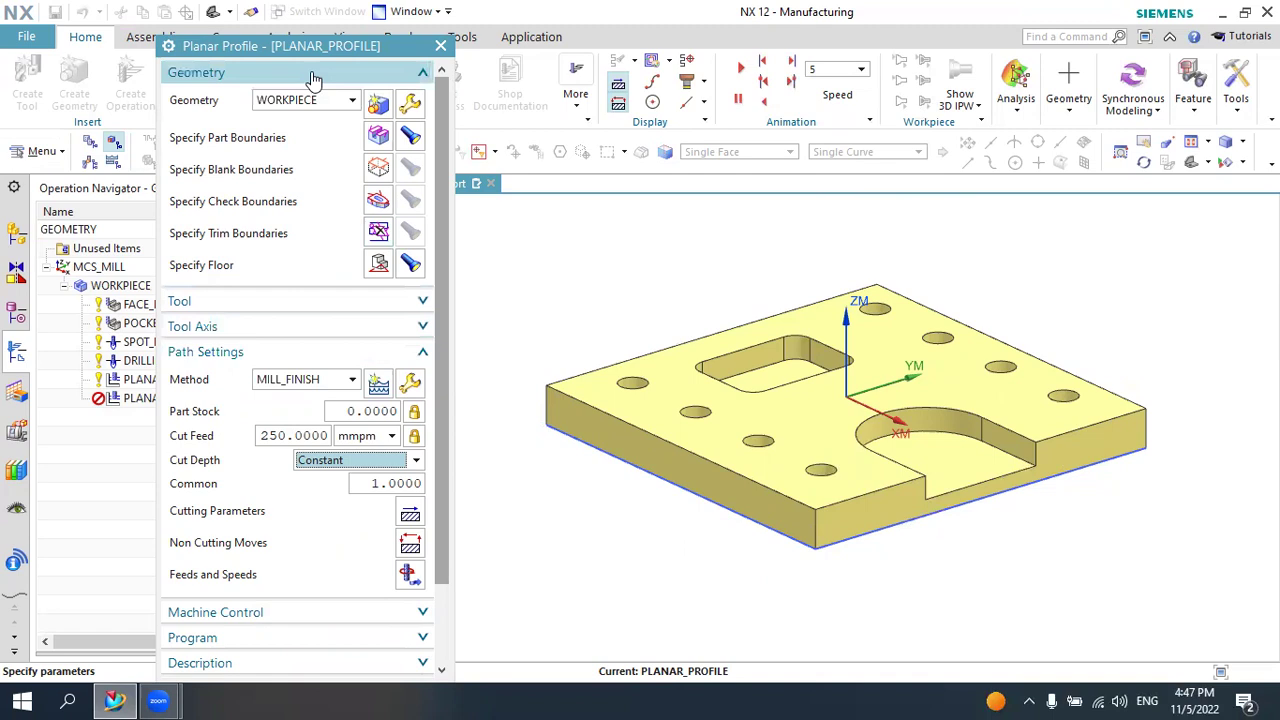
{"action": "left_click_drag", "start_coordinate": [305, 53], "coordinate": [308, 18]}
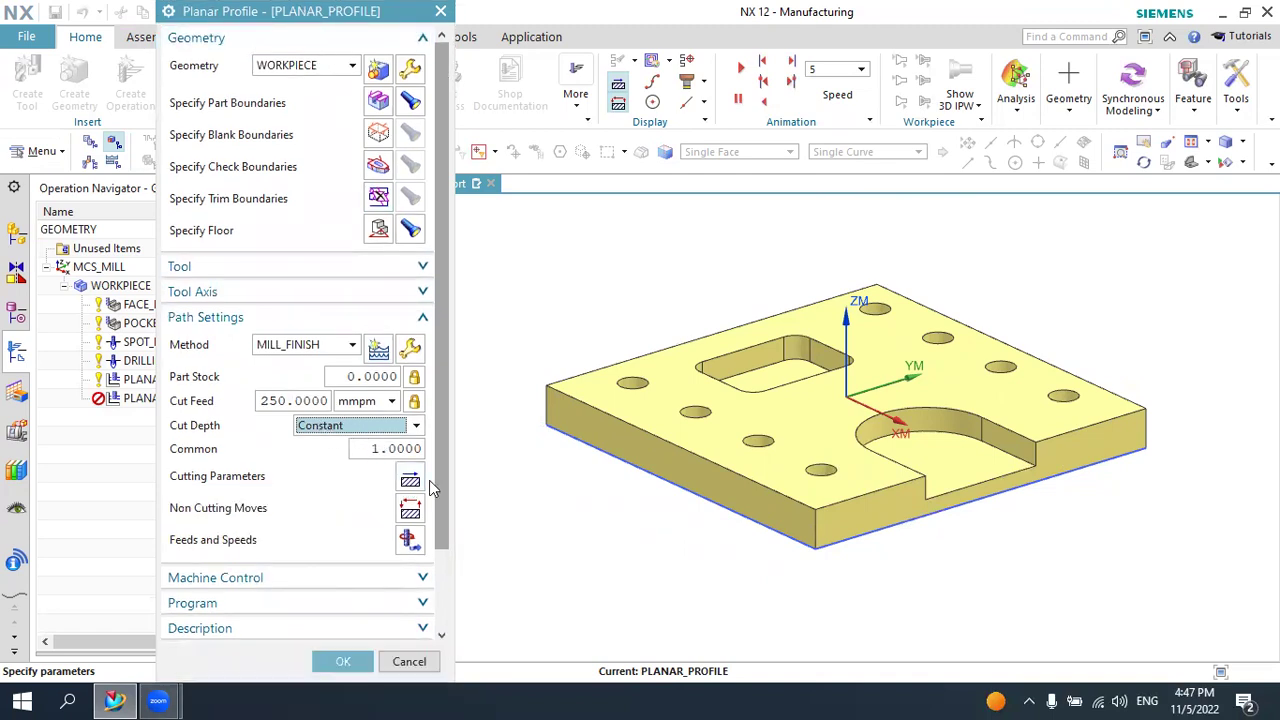
{"action": "scroll", "coordinate": [435, 591], "scroll_direction": "down", "scroll_amount": 2}
{"action": "scroll", "coordinate": [435, 591], "scroll_direction": "down", "scroll_amount": 2}
{"action": "left_click", "coordinate": [249, 611]}
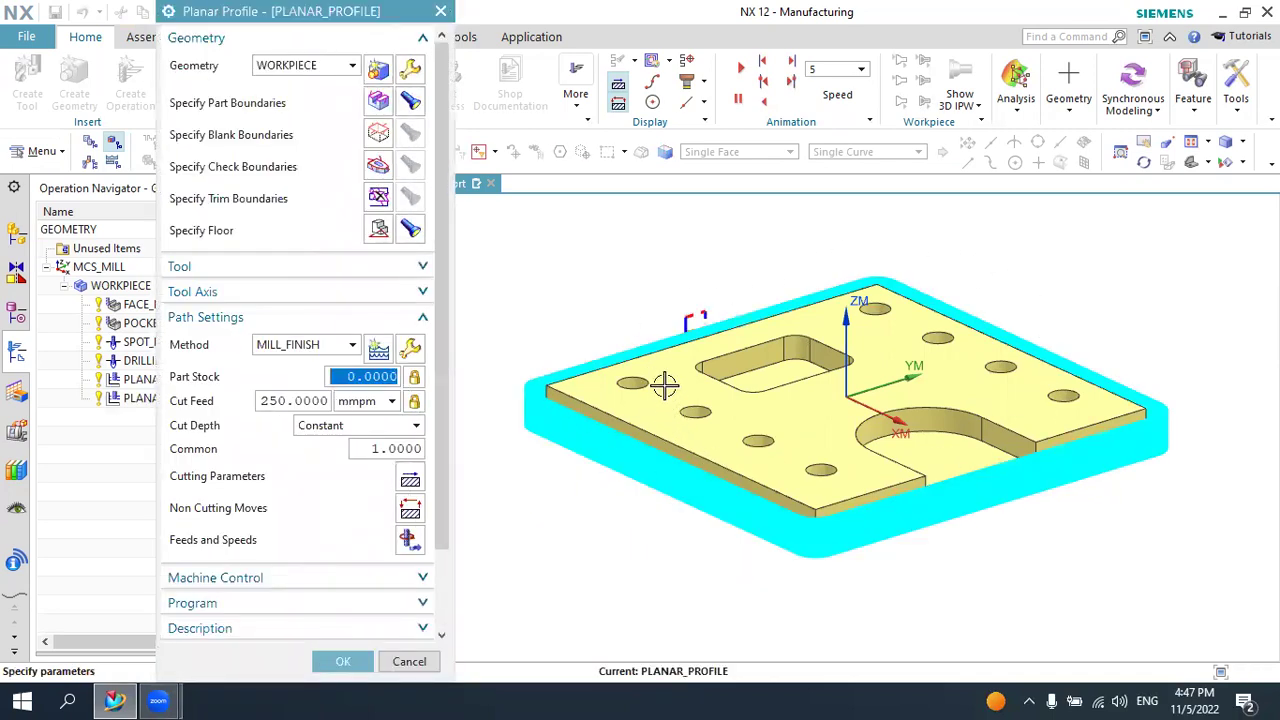
{"action": "scroll", "coordinate": [440, 490], "scroll_direction": "down", "scroll_amount": 2}
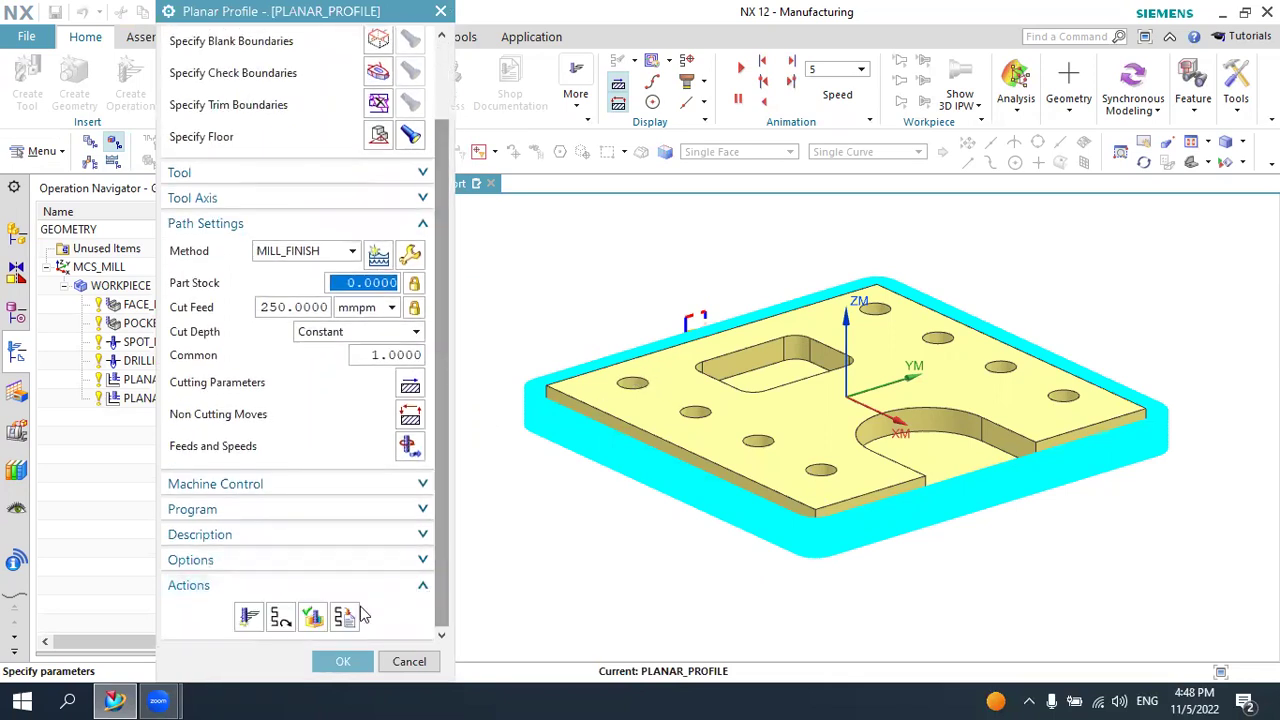
Run the PLANAR_PROFILE 3D Dynamic material-removal playback through all 74 motions
{"action": "left_click", "coordinate": [322, 624]}
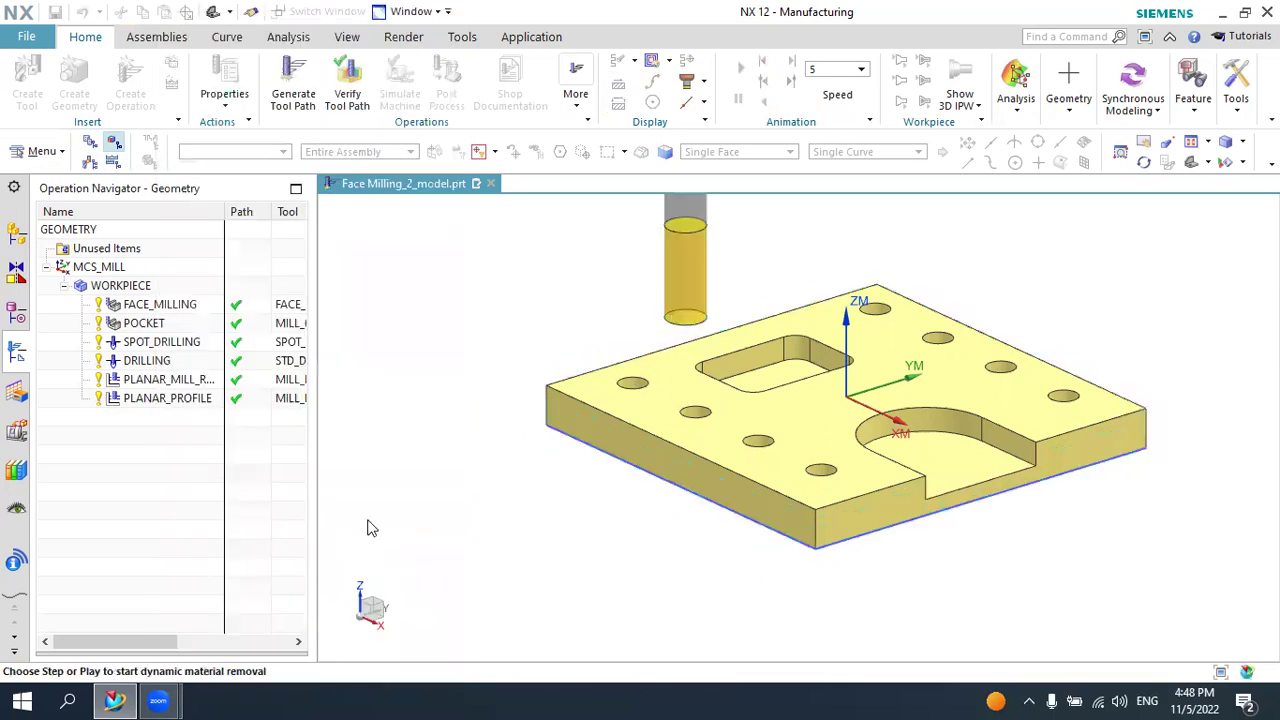
{"action": "scroll", "coordinate": [442, 425], "scroll_direction": "down", "scroll_amount": 1}
{"action": "left_click", "coordinate": [297, 623]}
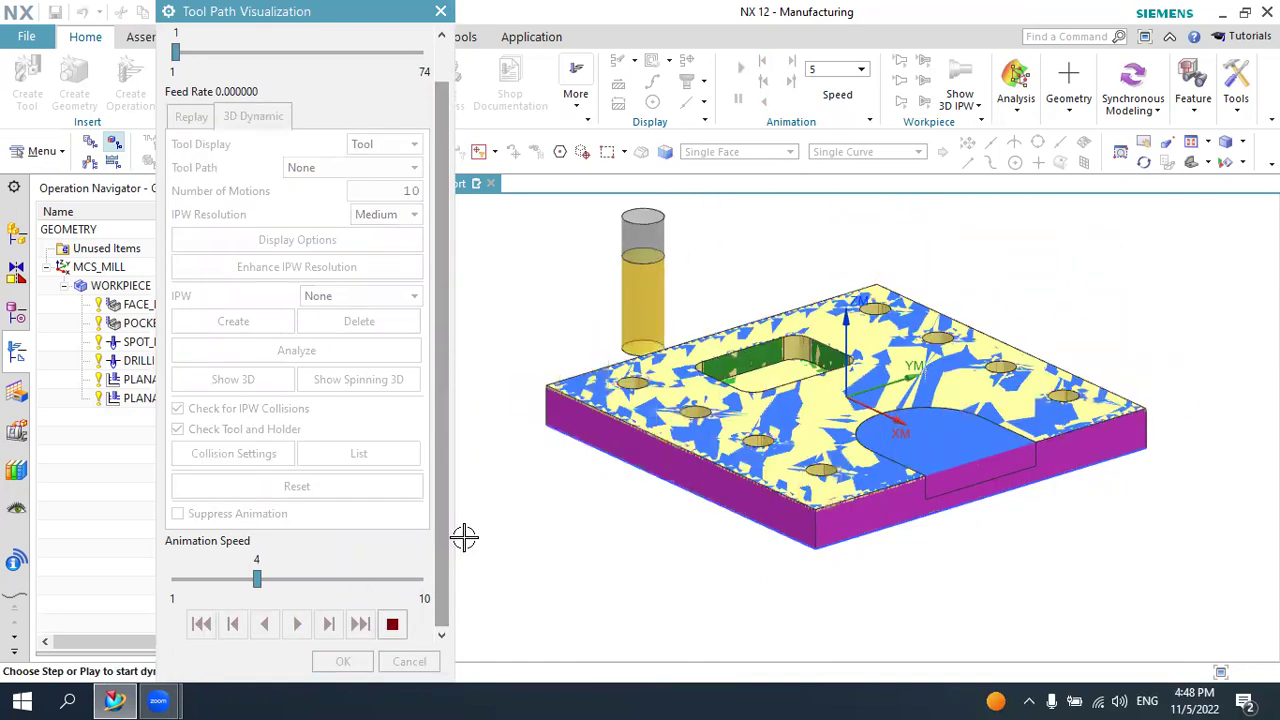
{"action": "scroll", "coordinate": [820, 528], "scroll_direction": "up", "scroll_amount": 1}
{"action": "scroll", "coordinate": [820, 528], "scroll_direction": "up", "scroll_amount": 1}
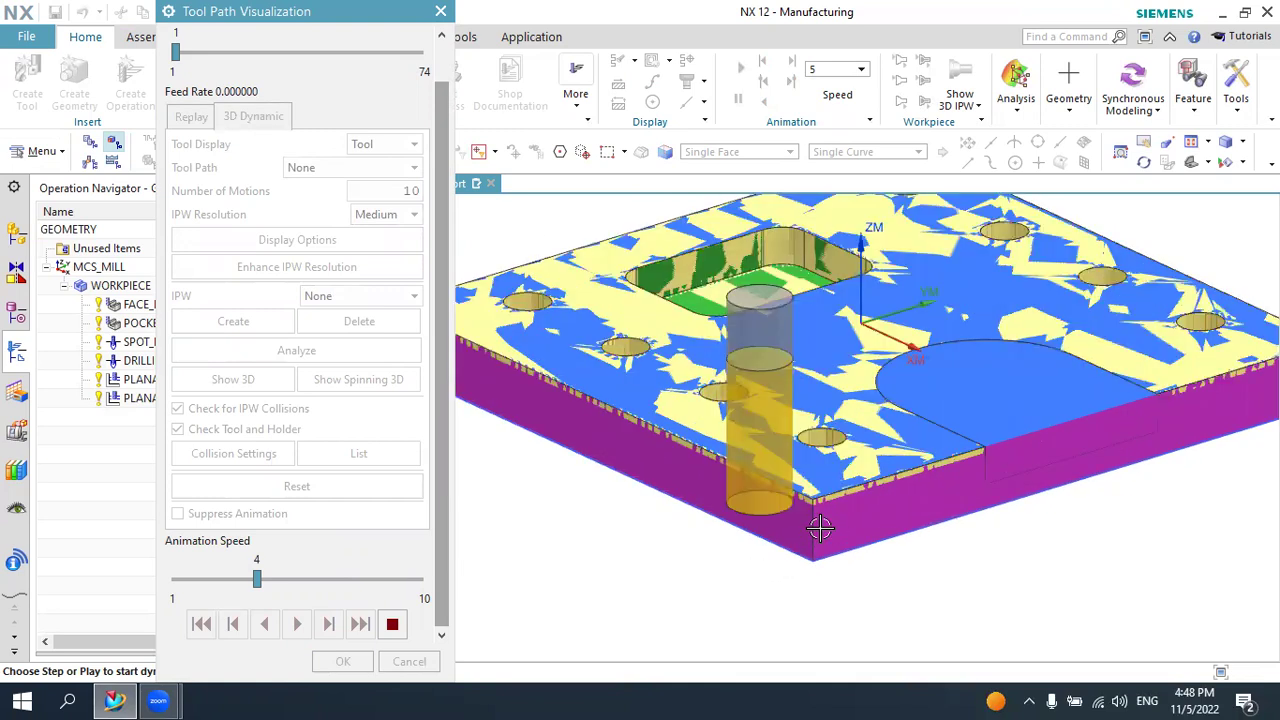
{"action": "scroll", "coordinate": [820, 528], "scroll_direction": "down", "scroll_amount": 1}
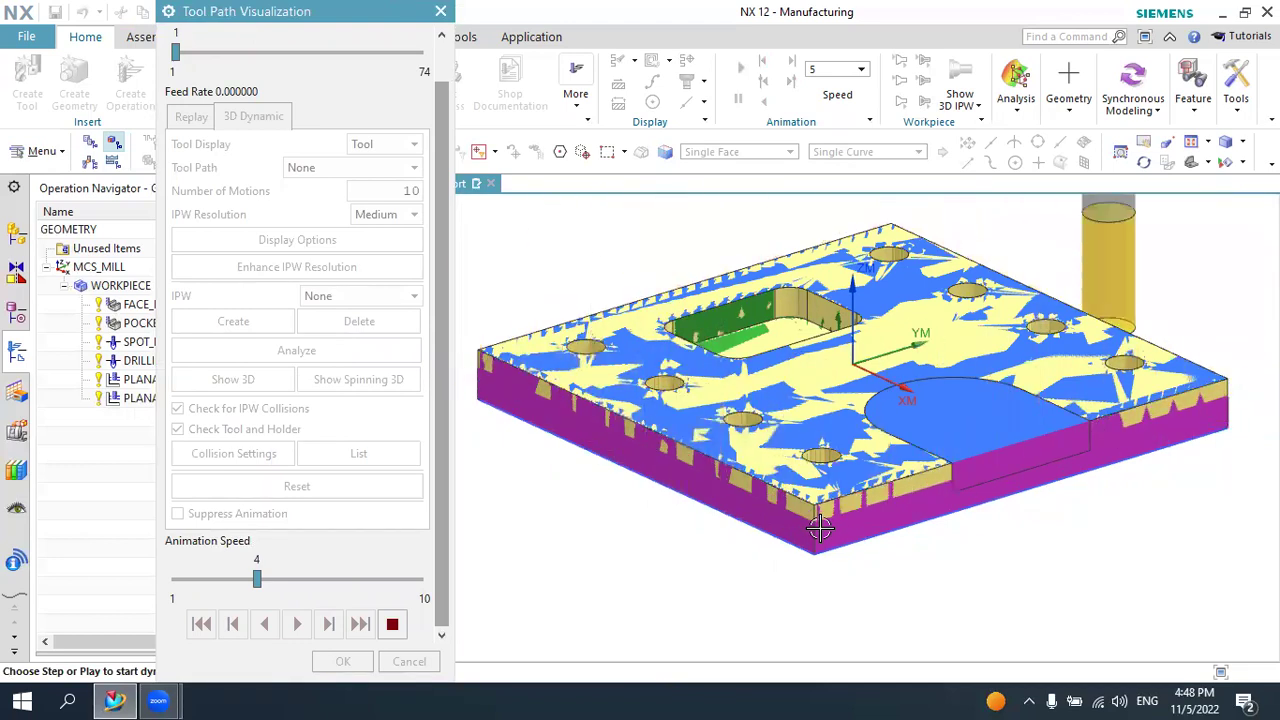
{"action": "scroll", "coordinate": [820, 528], "scroll_direction": "down", "scroll_amount": 1}
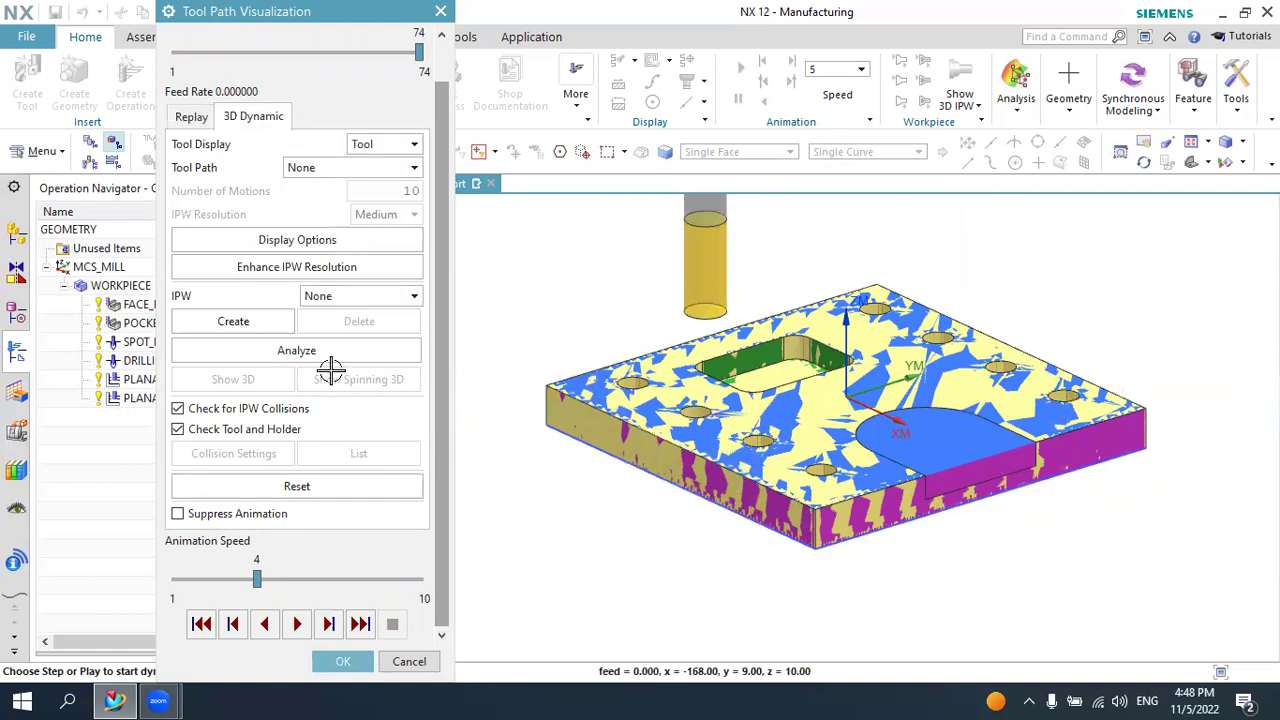
{"action": "left_click", "coordinate": [297, 394]}
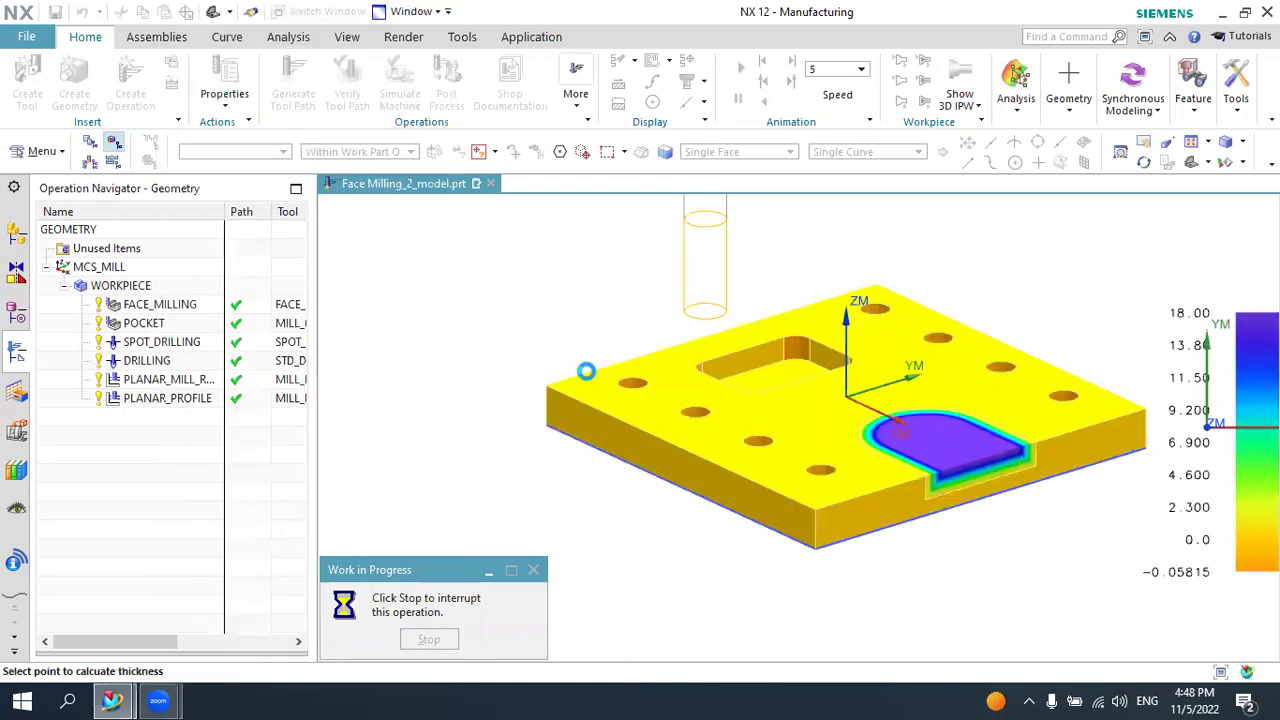
Measure IPW points on the front and right side walls, reading 0.0000 mm, then close the analysis
{"action": "scroll", "coordinate": [624, 427], "scroll_direction": "up", "scroll_amount": 2}
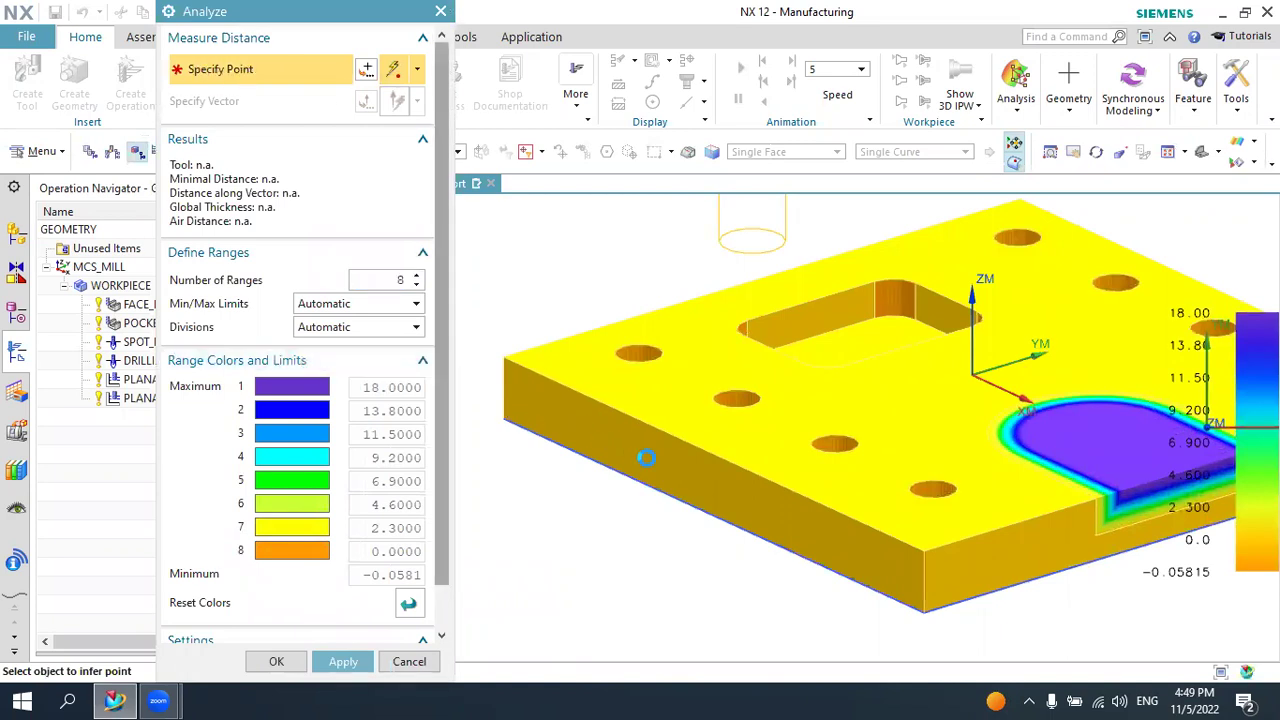
{"action": "left_click", "coordinate": [645, 457]}
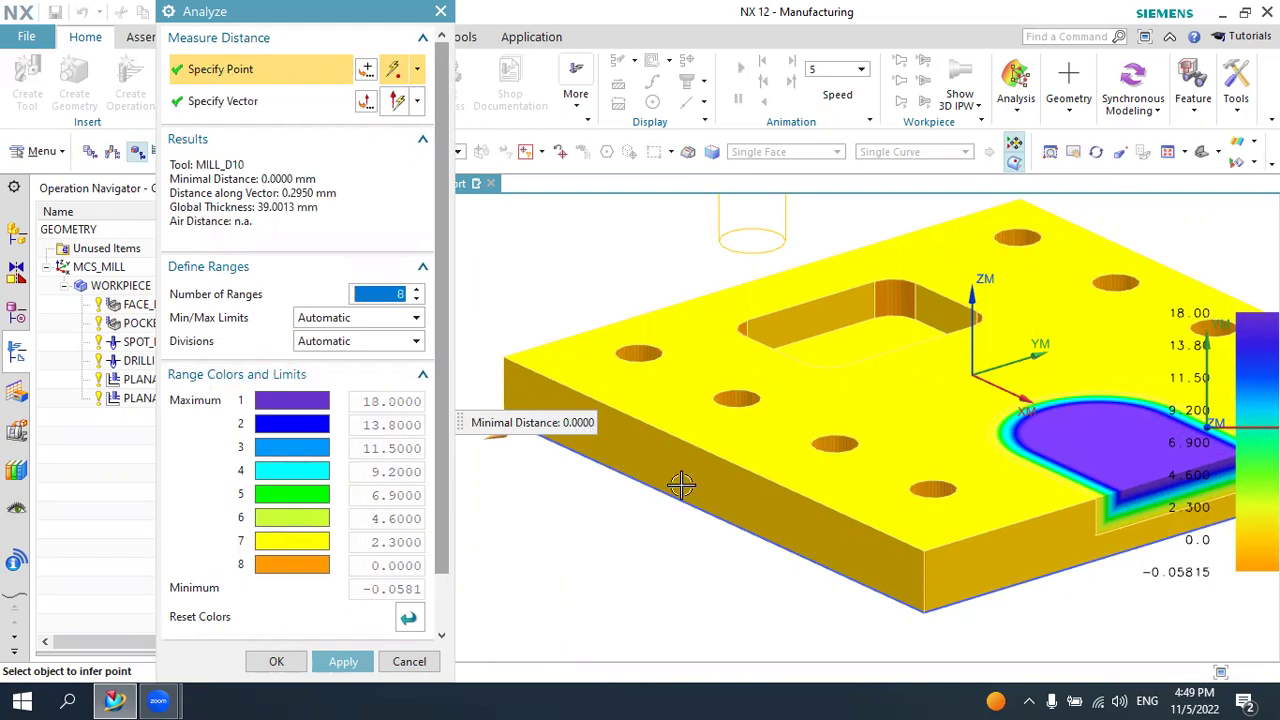
{"action": "left_click", "coordinate": [754, 507]}
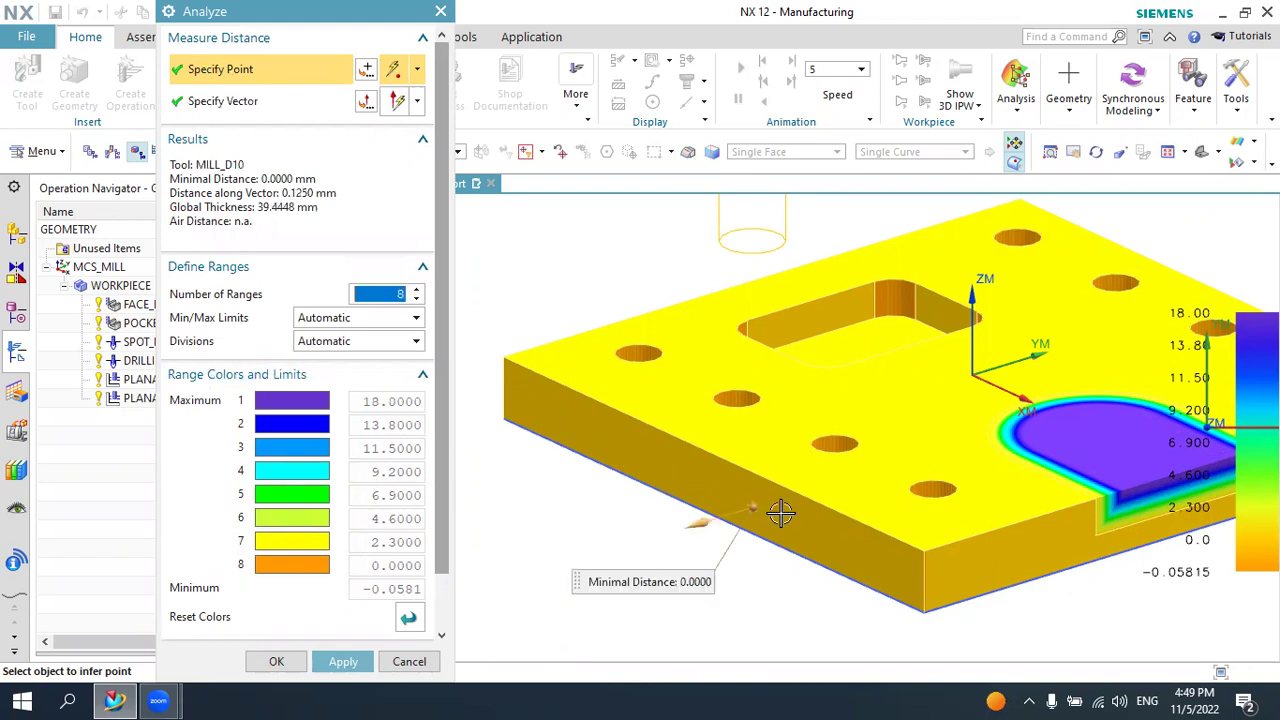
{"action": "left_click", "coordinate": [978, 573]}
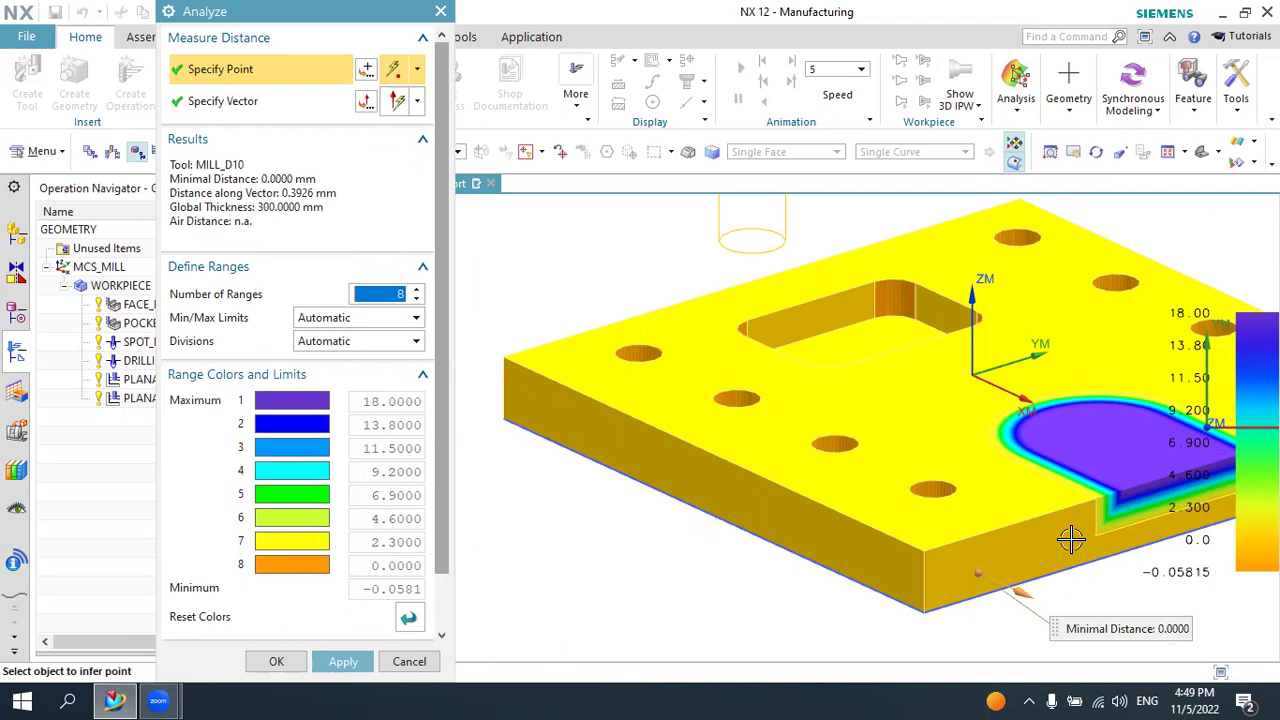
{"action": "left_click", "coordinate": [936, 536]}
{"action": "scroll", "coordinate": [860, 534], "scroll_direction": "down", "scroll_amount": 5}
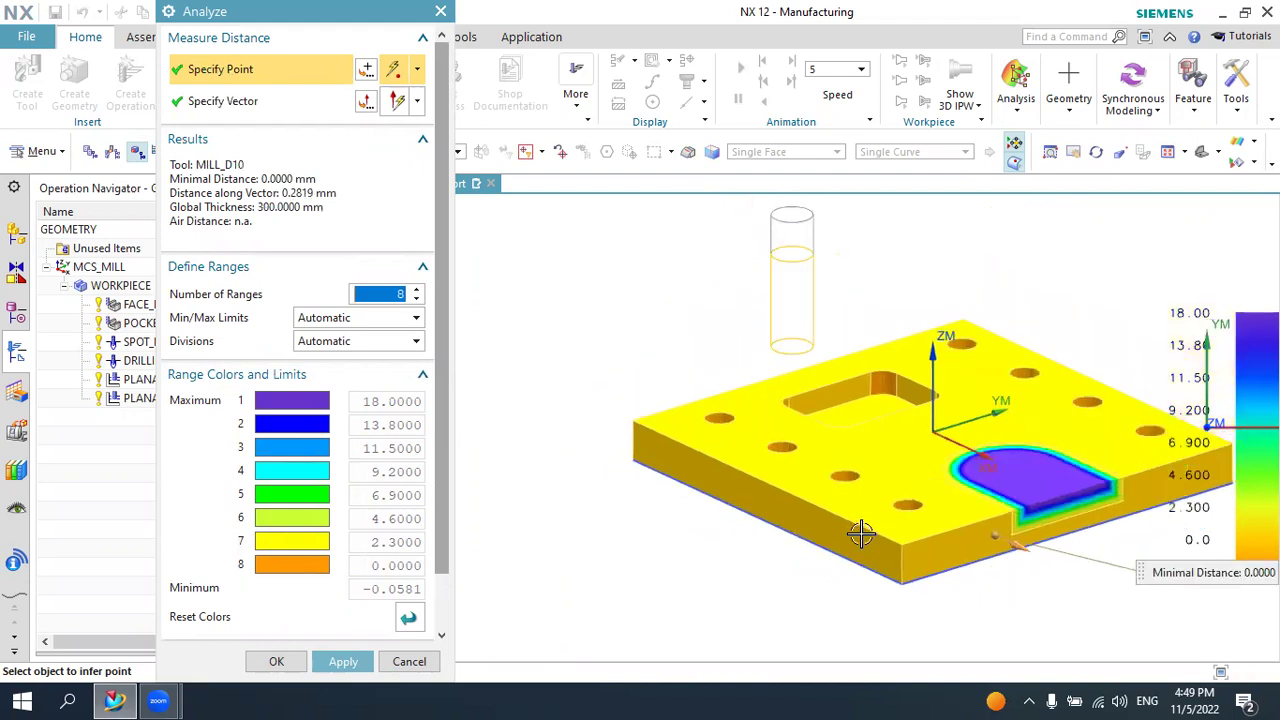
{"action": "scroll", "coordinate": [1100, 505], "scroll_direction": "up", "scroll_amount": 5}
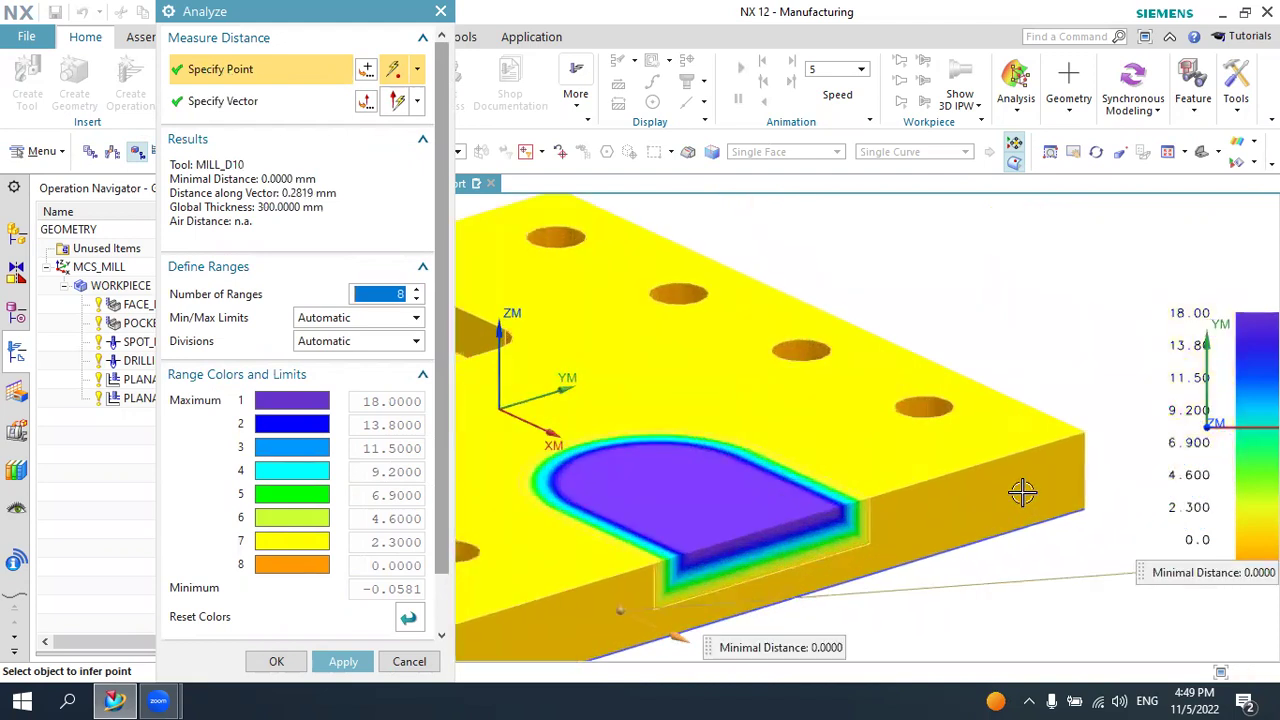
{"action": "left_click", "coordinate": [1021, 492]}
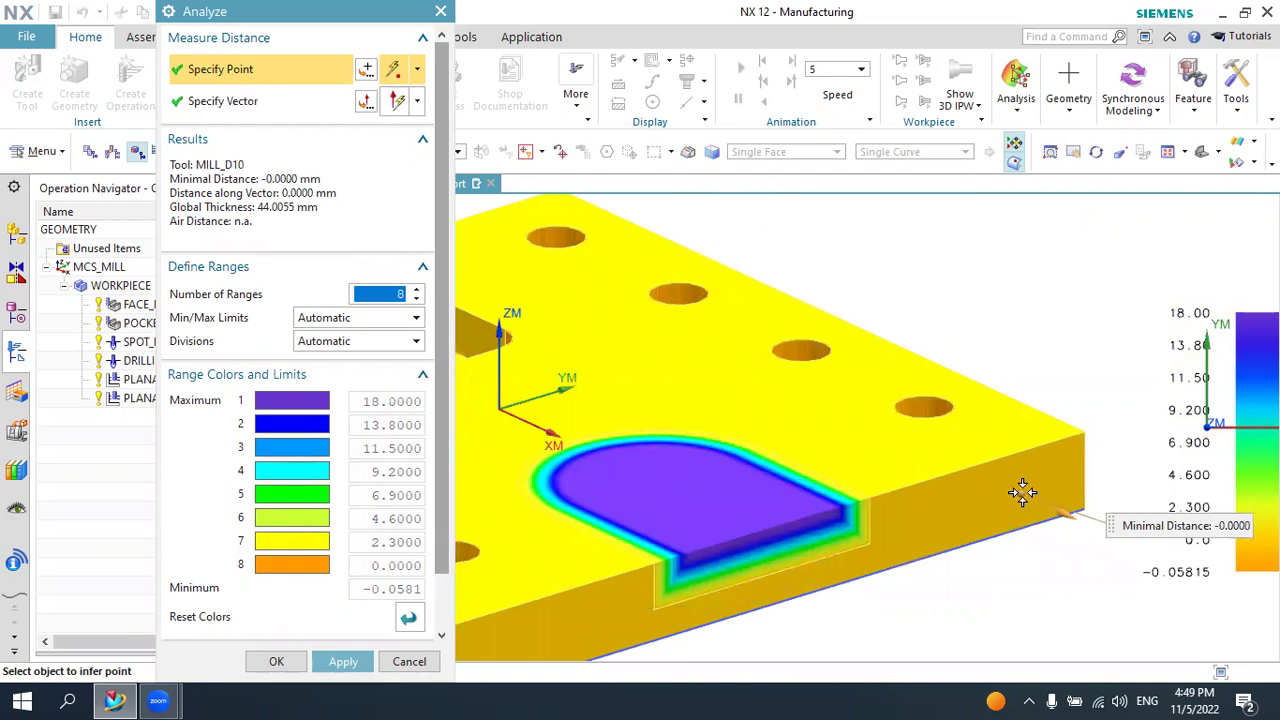
{"action": "scroll", "coordinate": [1022, 487], "scroll_direction": "down", "scroll_amount": 3}
{"action": "scroll", "coordinate": [1022, 487], "scroll_direction": "down", "scroll_amount": 2}
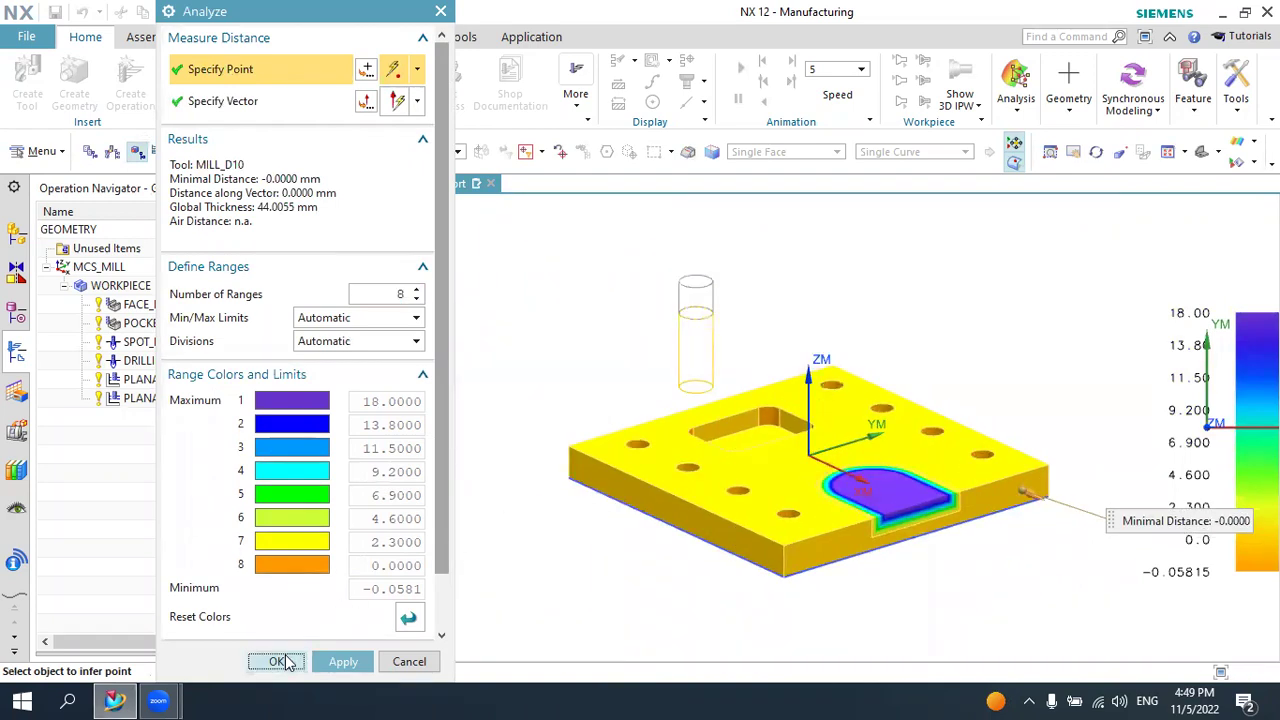
{"action": "left_click", "coordinate": [285, 661]}
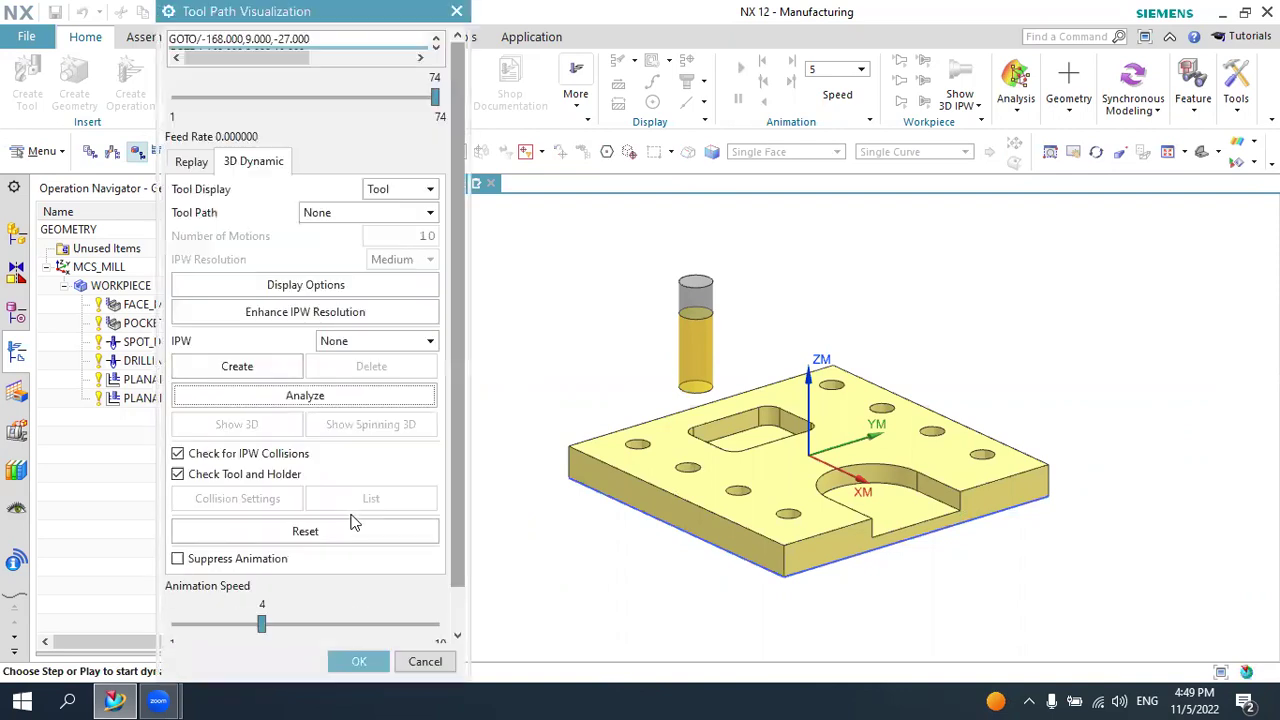
Try a User Defined cut depth, then restore Constant with Common 1.0000
{"action": "left_click", "coordinate": [357, 661]}
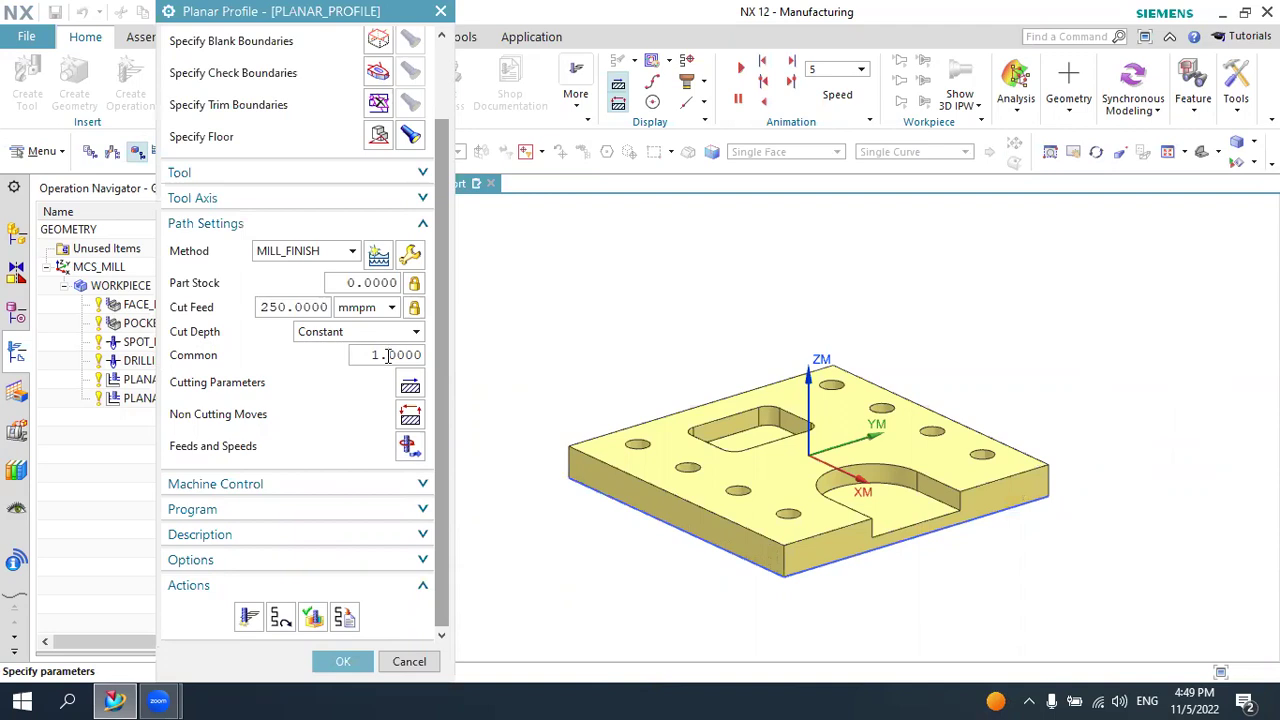
{"action": "double_click", "coordinate": [388, 357]}
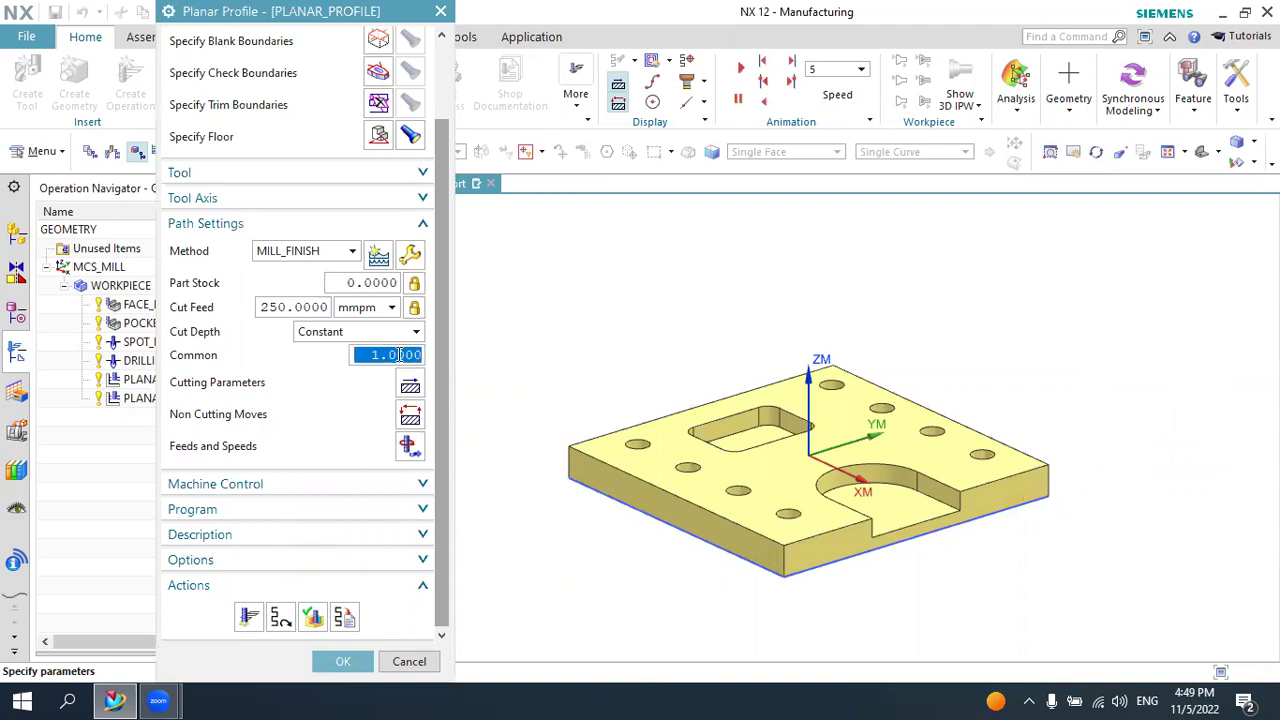
{"action": "left_click", "coordinate": [398, 355]}
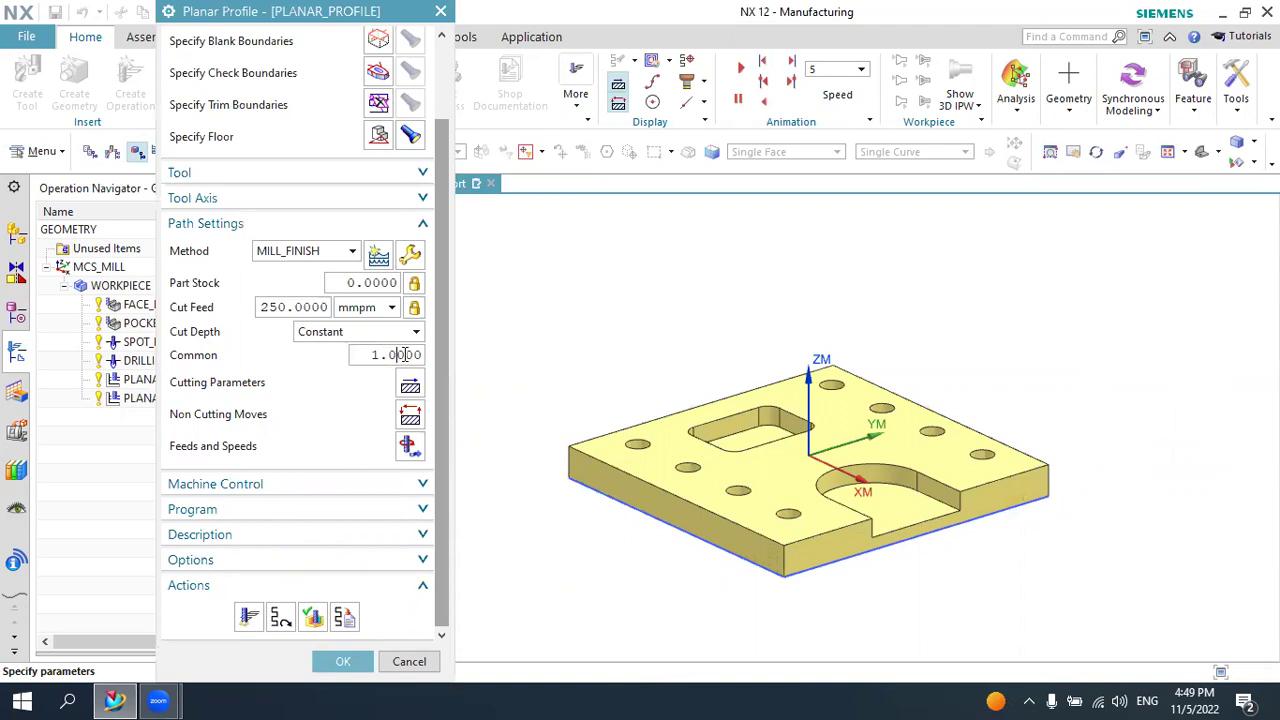
{"action": "left_click_drag", "start_coordinate": [404, 355], "coordinate": [388, 355]}
{"action": "left_click", "coordinate": [331, 336]}
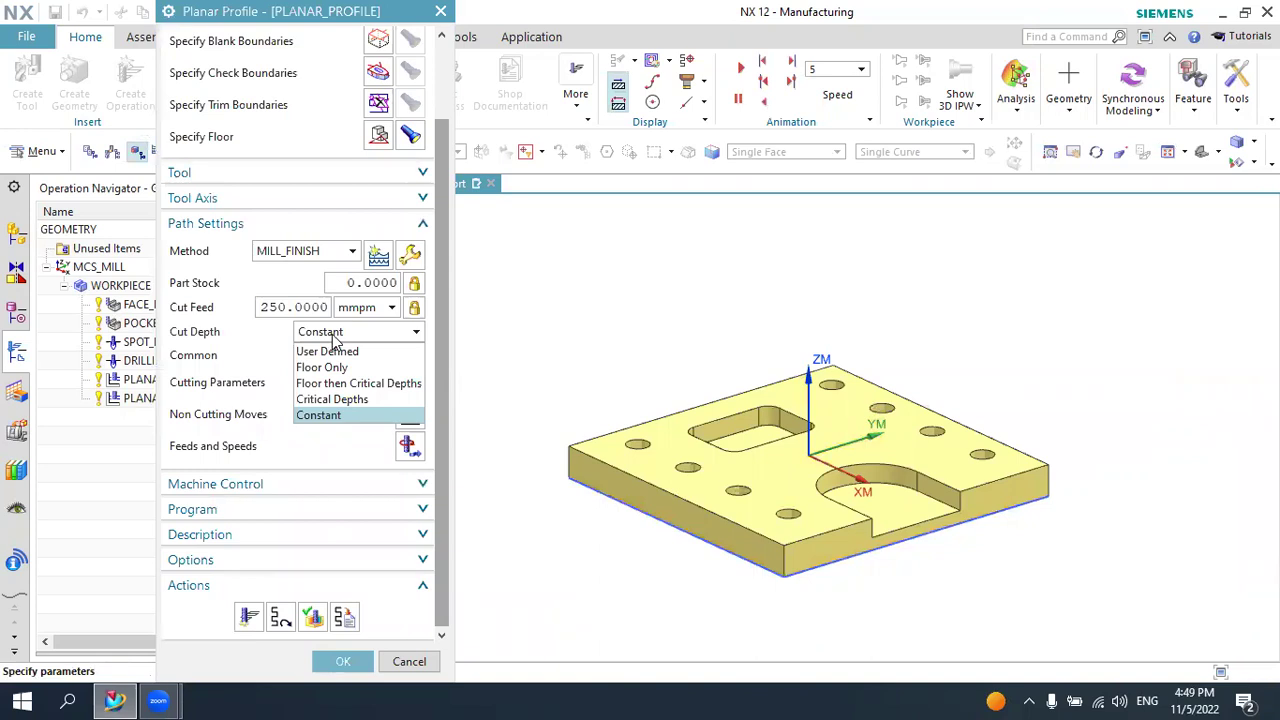
{"action": "left_click", "coordinate": [340, 354]}
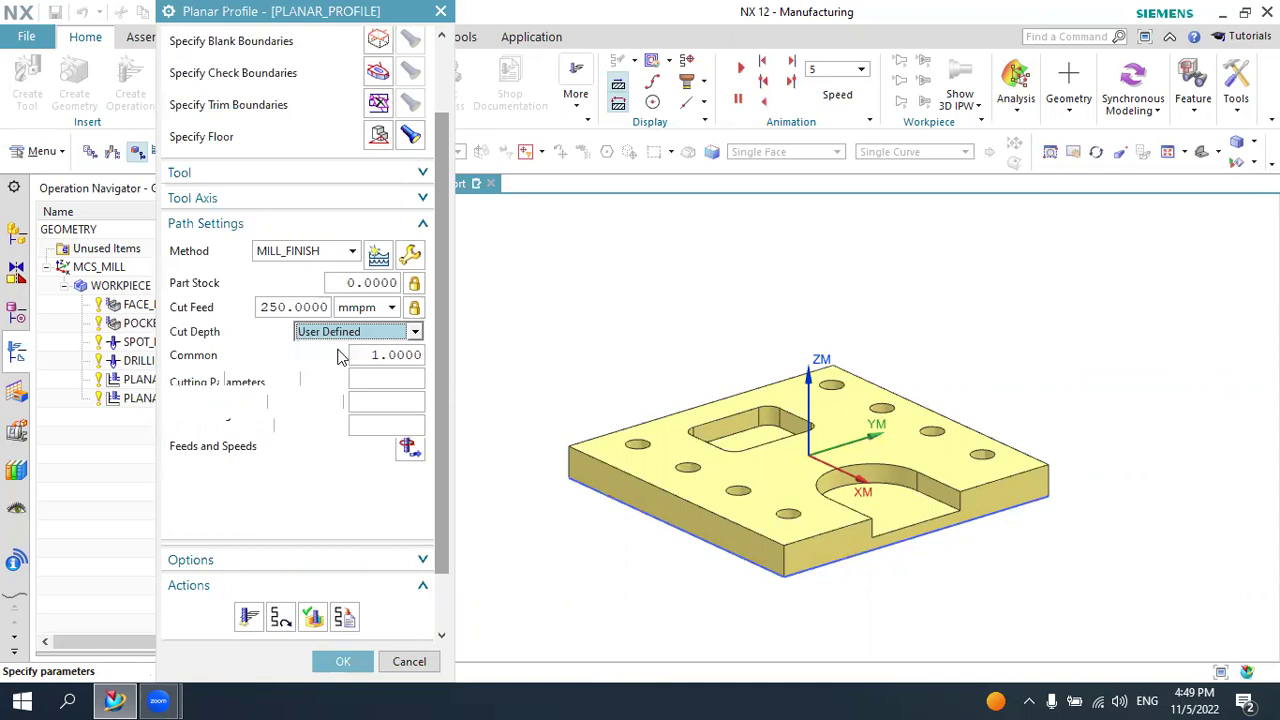
{"action": "left_click", "coordinate": [390, 354]}
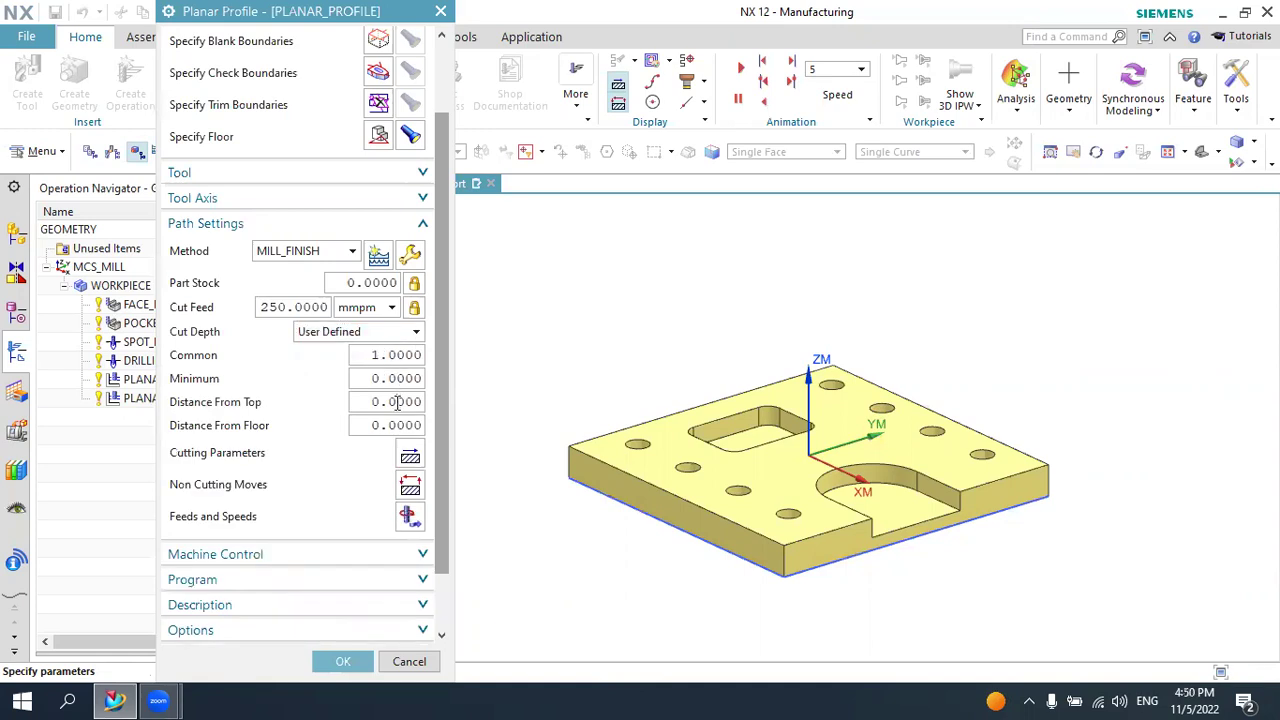
{"action": "left_click", "coordinate": [371, 336]}
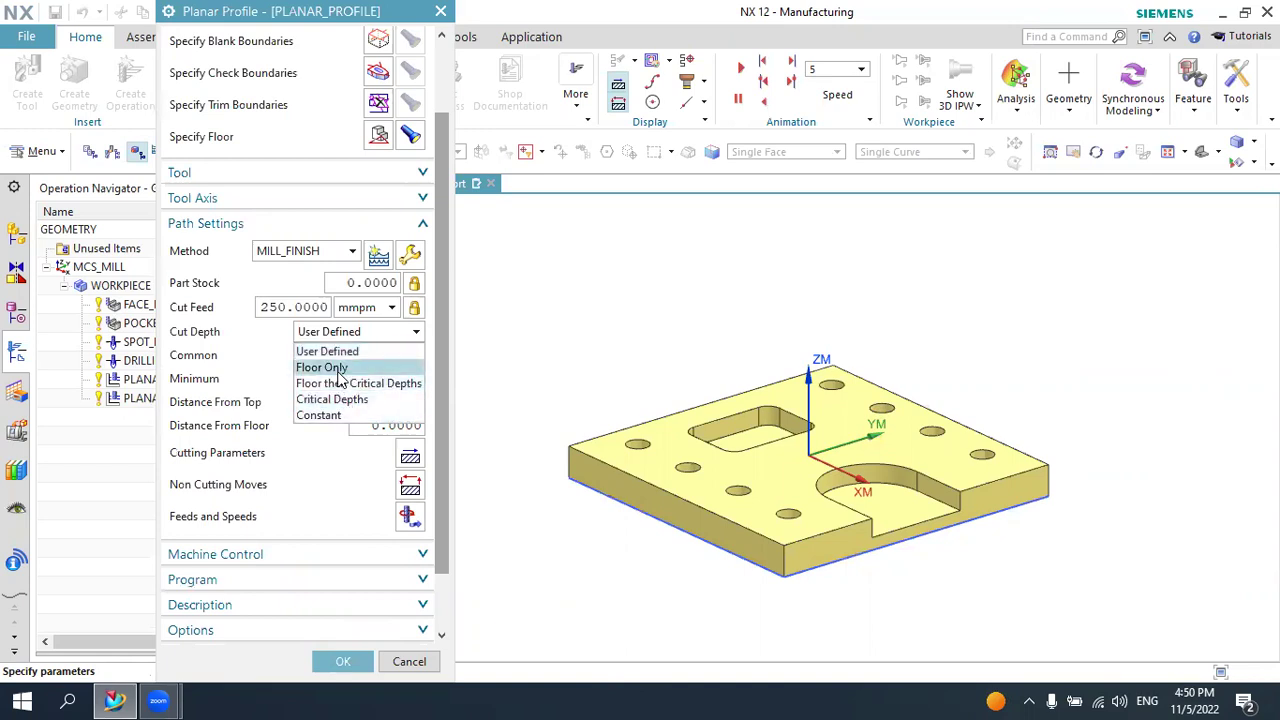
{"action": "left_click", "coordinate": [322, 415]}
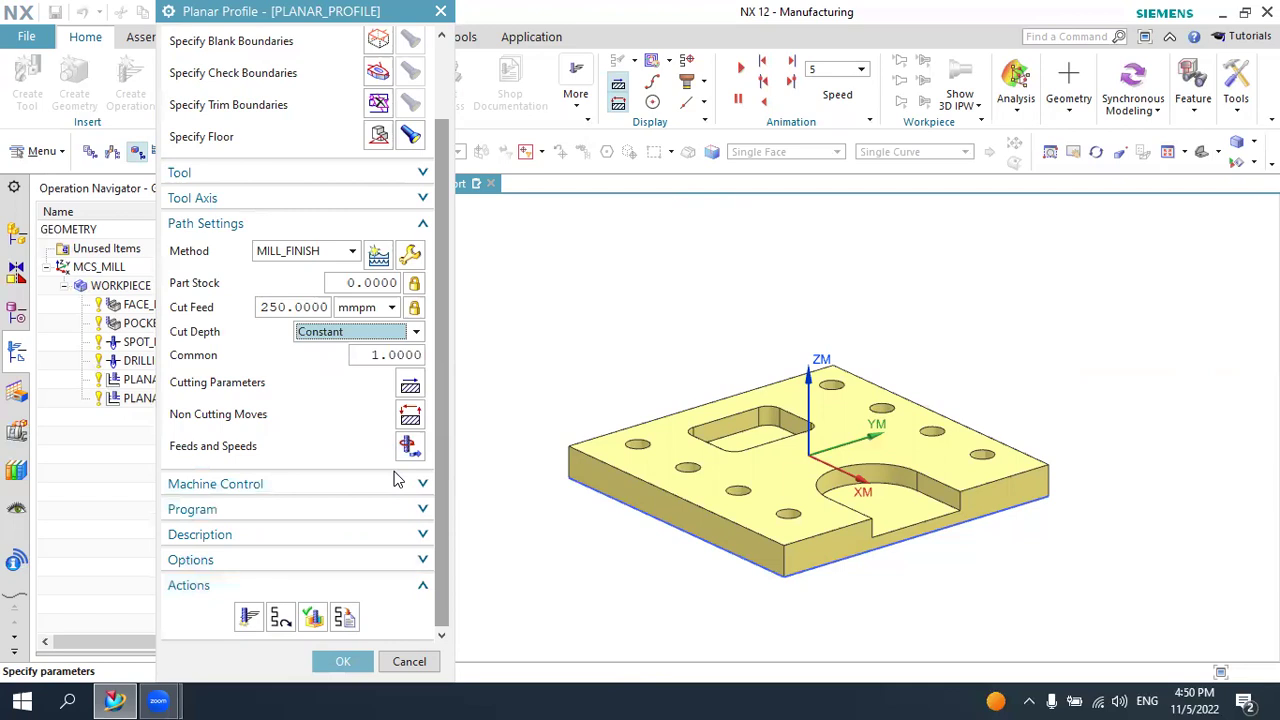
{"action": "left_click", "coordinate": [343, 661]}
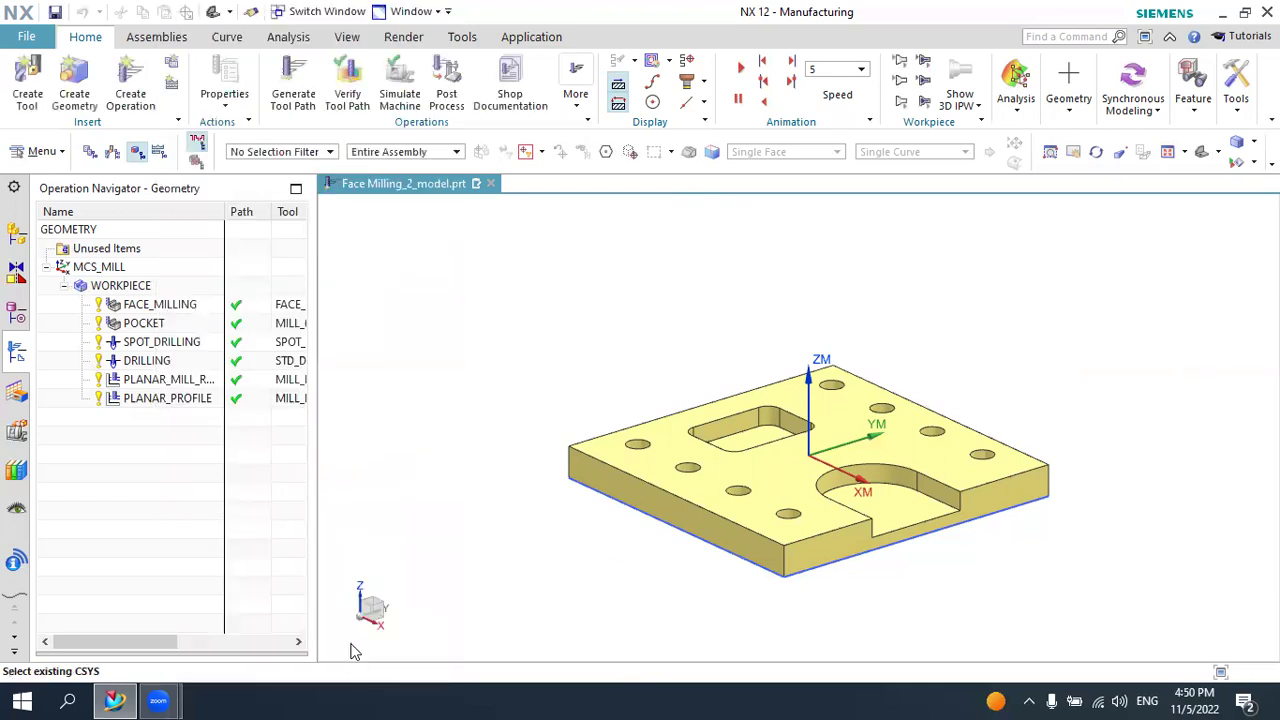
{"action": "left_click", "coordinate": [185, 380]}
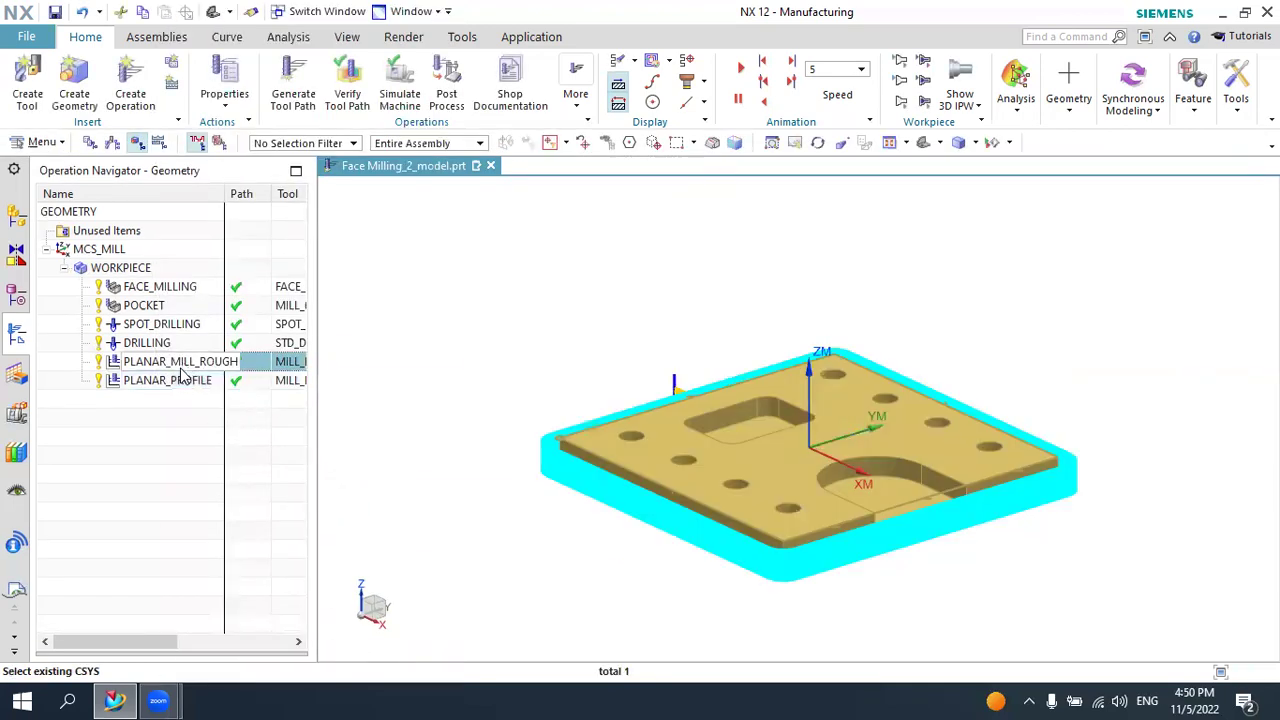
{"action": "mouse_move", "coordinate": [559, 452]}
{"action": "middle_mouse_down"}
{"action": "mouse_move", "coordinate": [514, 500]}
{"action": "mouse_move", "coordinate": [480, 500]}
{"action": "mouse_move", "coordinate": [516, 497]}
{"action": "middle_mouse_up"}
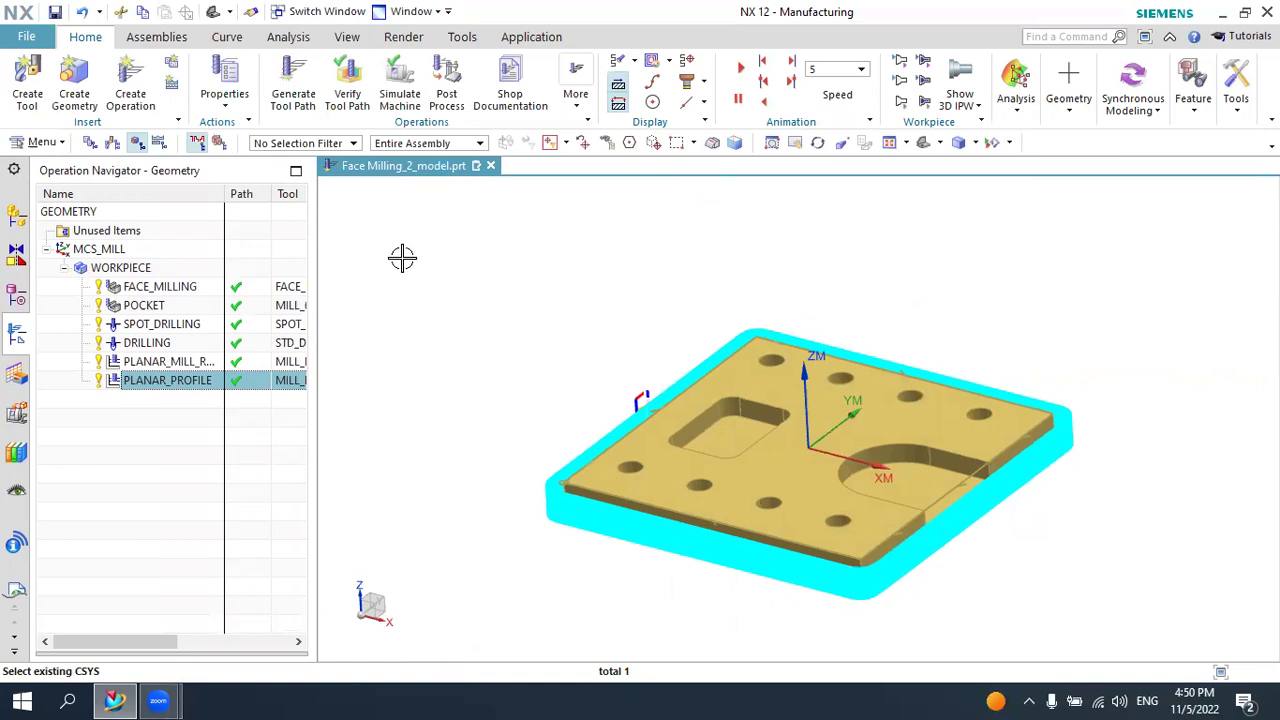
Post-process the selected operation with MILL_3_AXIS, accepting the unit warning and the file overwrite
{"action": "left_click", "coordinate": [444, 104]}
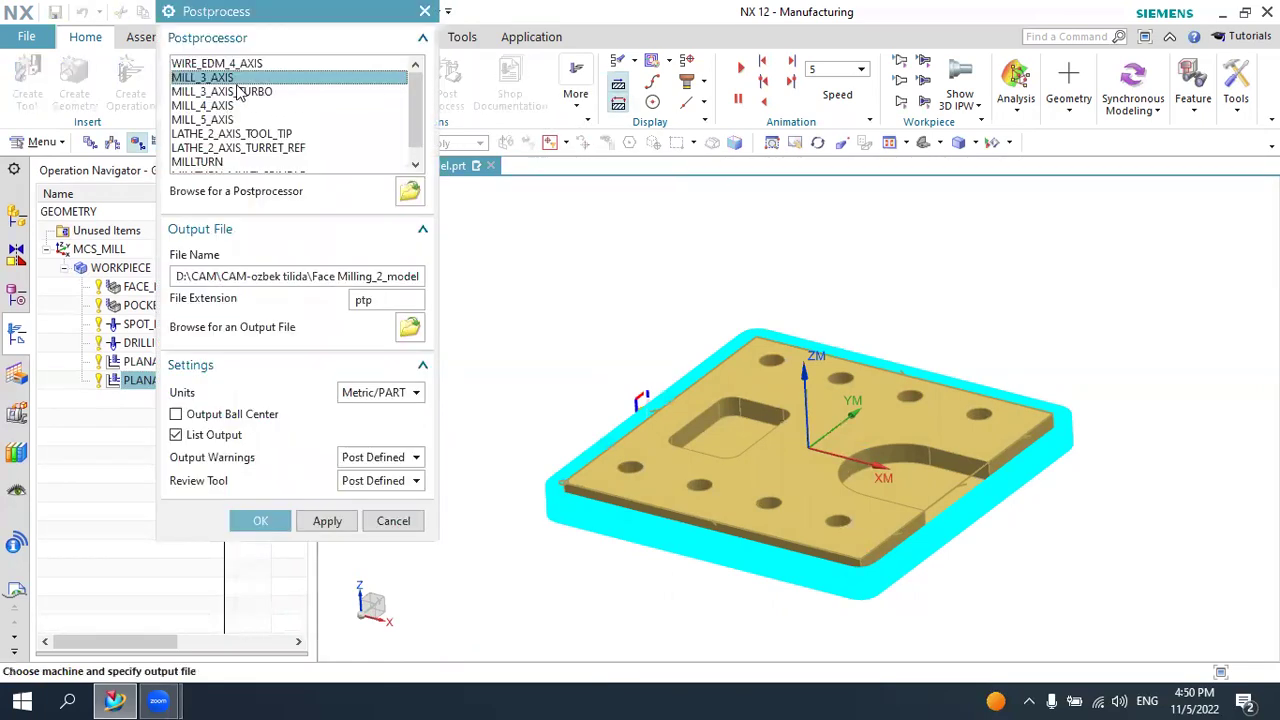
{"action": "left_click", "coordinate": [215, 91]}
{"action": "left_click", "coordinate": [212, 78]}
{"action": "left_click", "coordinate": [262, 523]}
{"action": "left_click", "coordinate": [449, 391]}
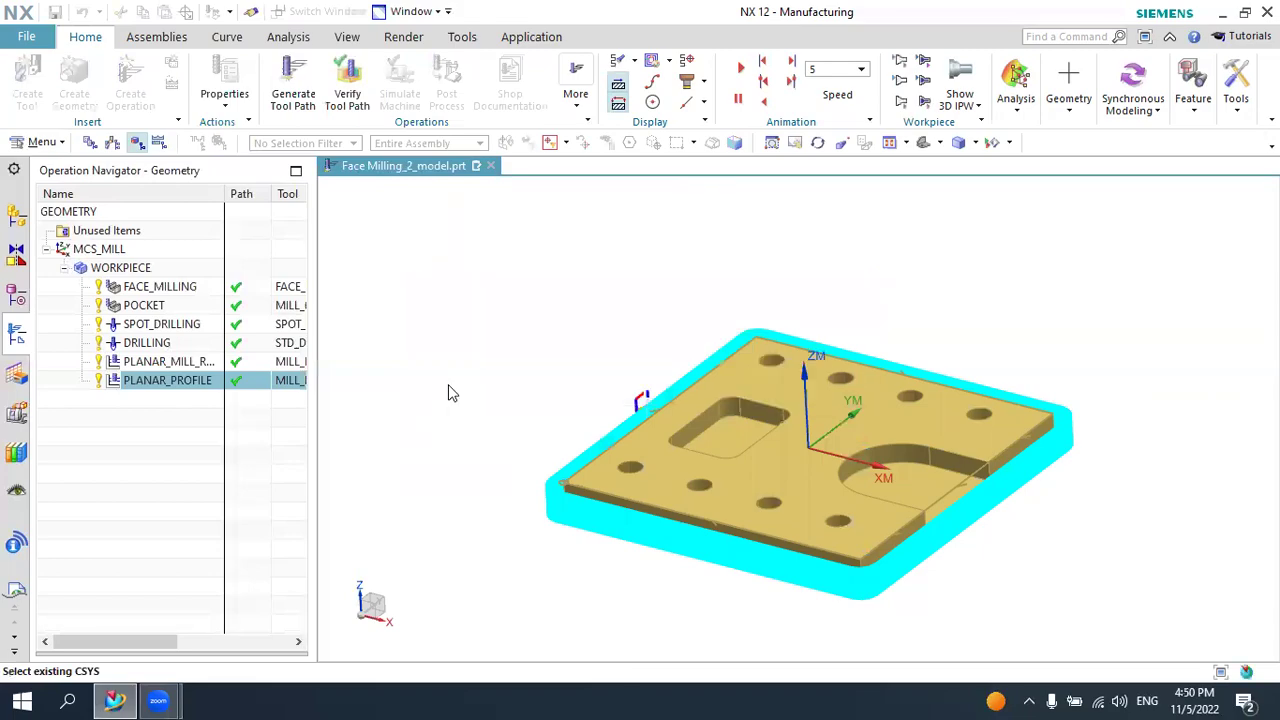
{"action": "left_click", "coordinate": [556, 395]}
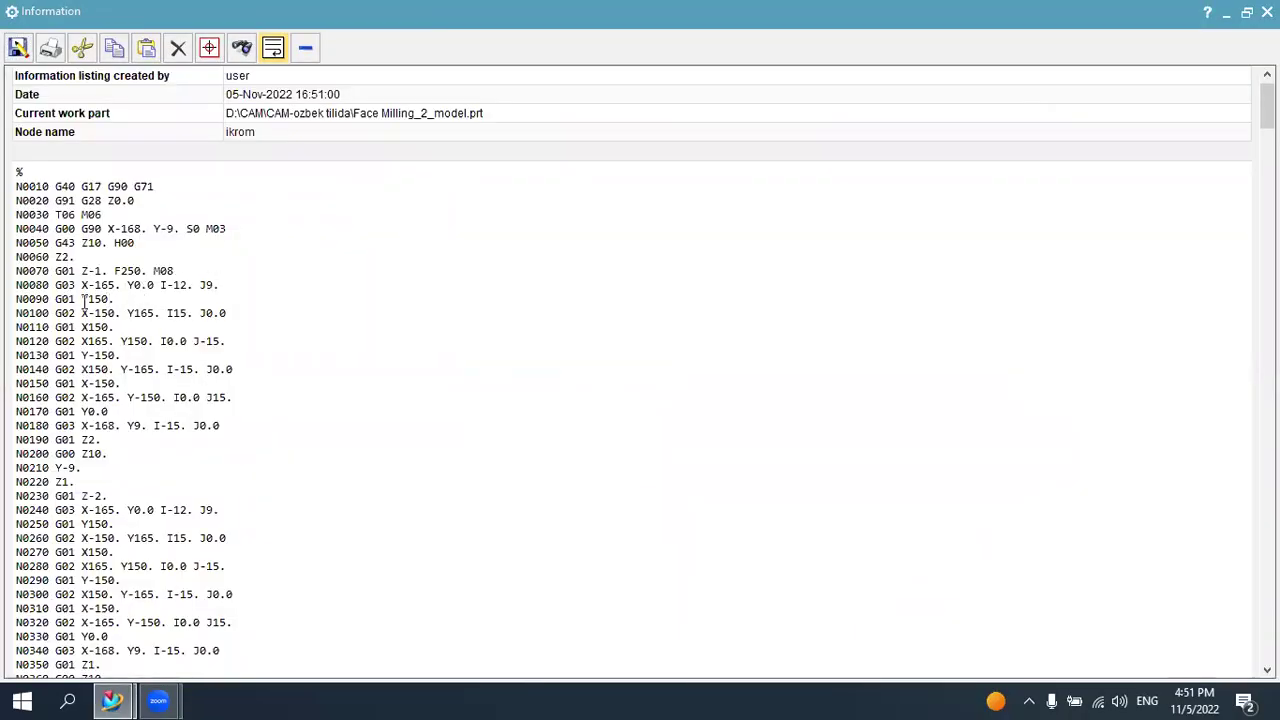
Review the profile cutting blocks from N0090 in the NC listing, then return to the NX window
{"action": "left_click_drag", "start_coordinate": [57, 300], "coordinate": [123, 451]}
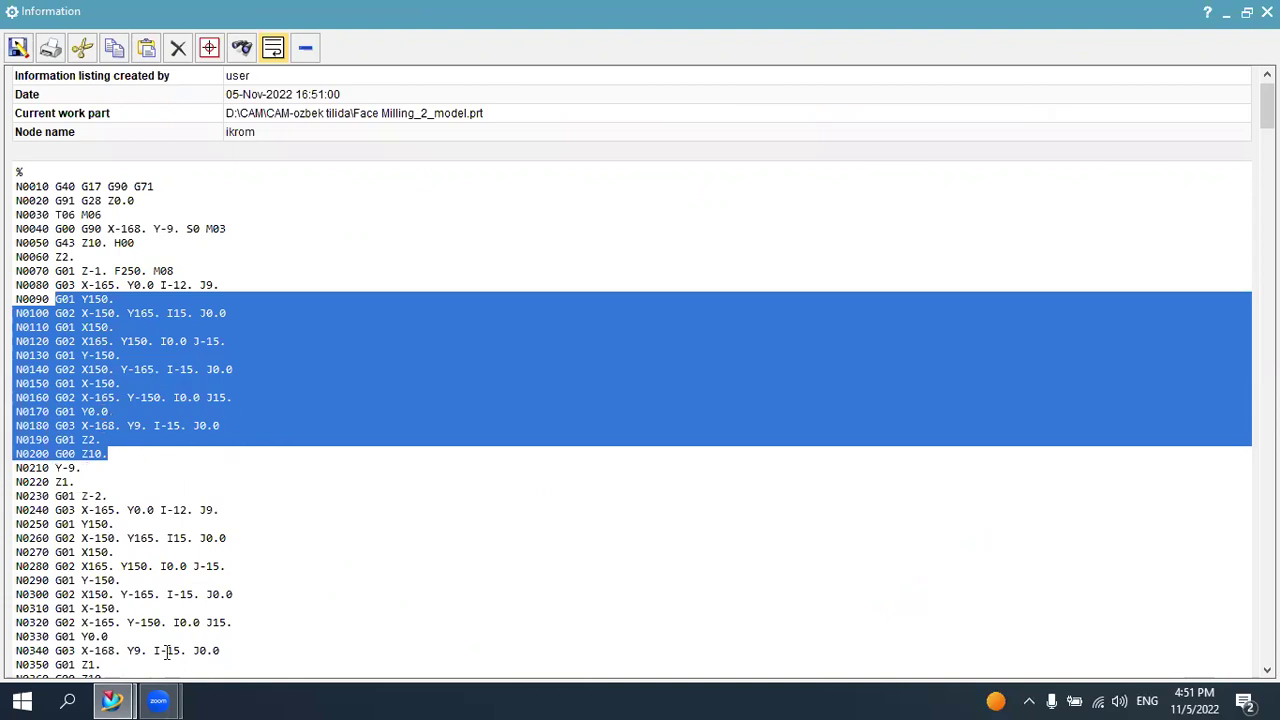
{"action": "left_click", "coordinate": [112, 700]}
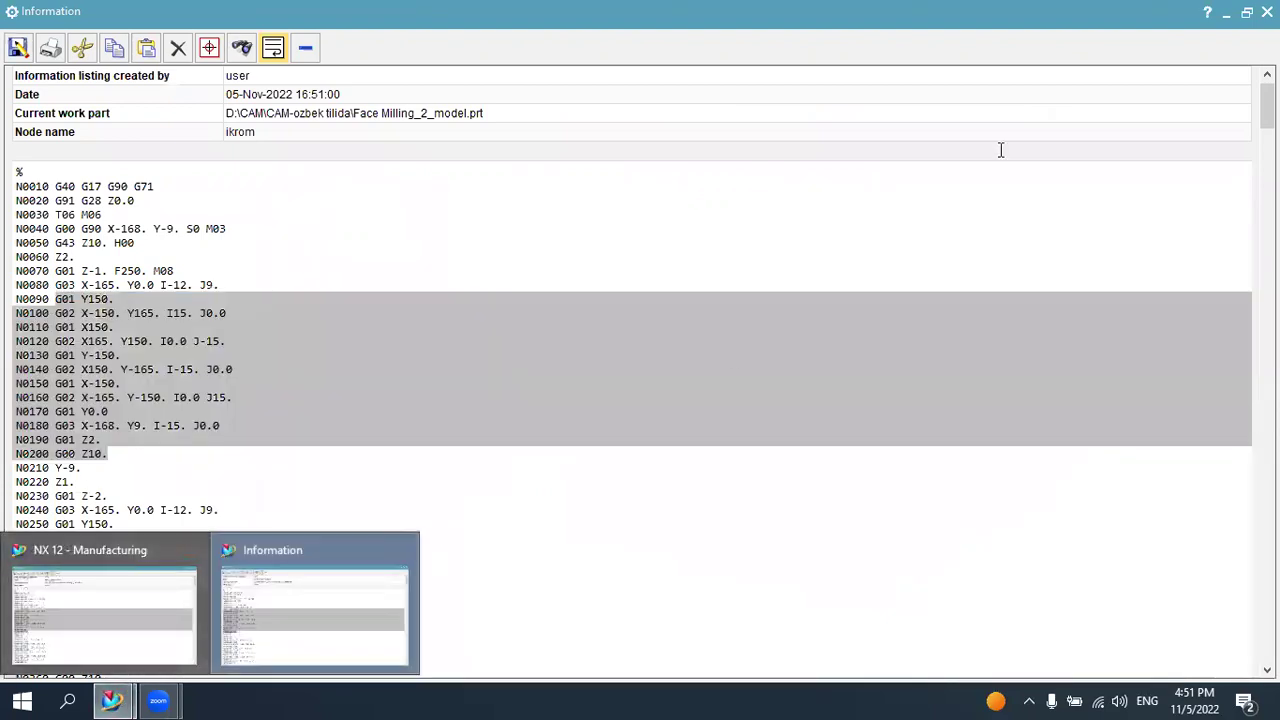
{"action": "left_click", "coordinate": [1226, 12]}
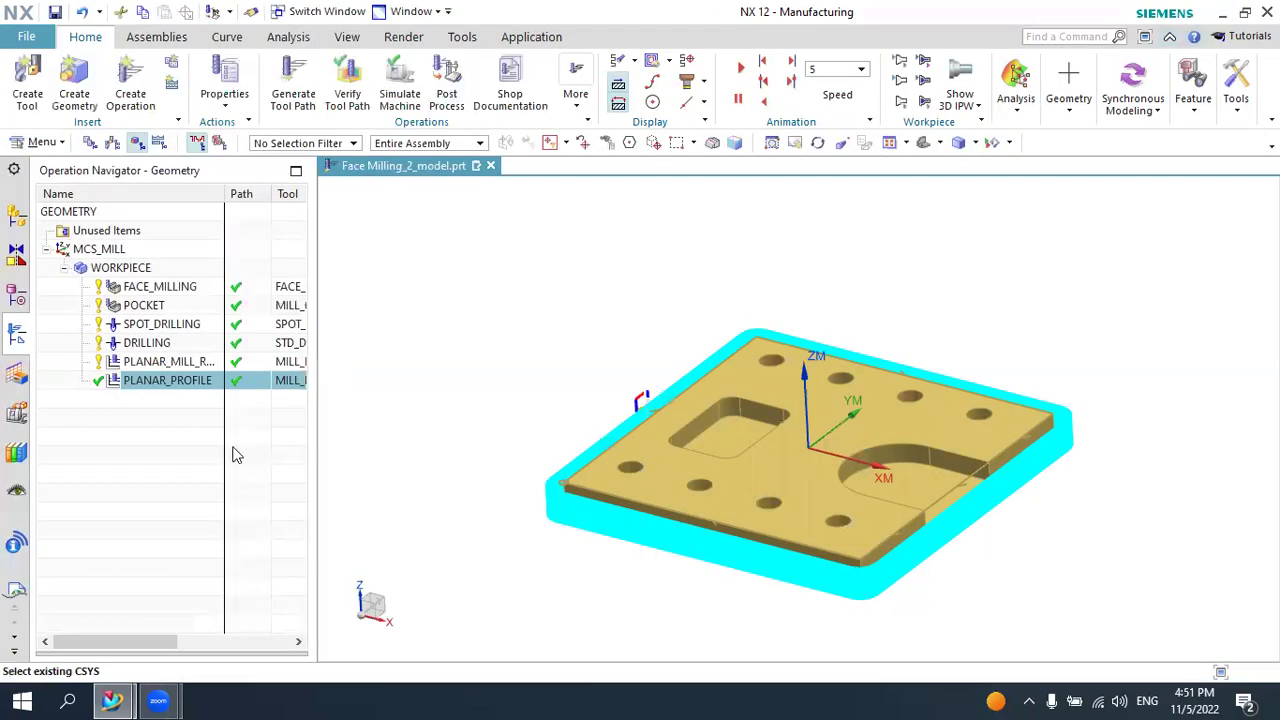
Select PLANAR_PROFILE in the operation list and open it for editing
{"action": "left_click", "coordinate": [236, 455]}
{"action": "left_click", "coordinate": [176, 362]}
{"action": "left_click", "coordinate": [185, 381]}
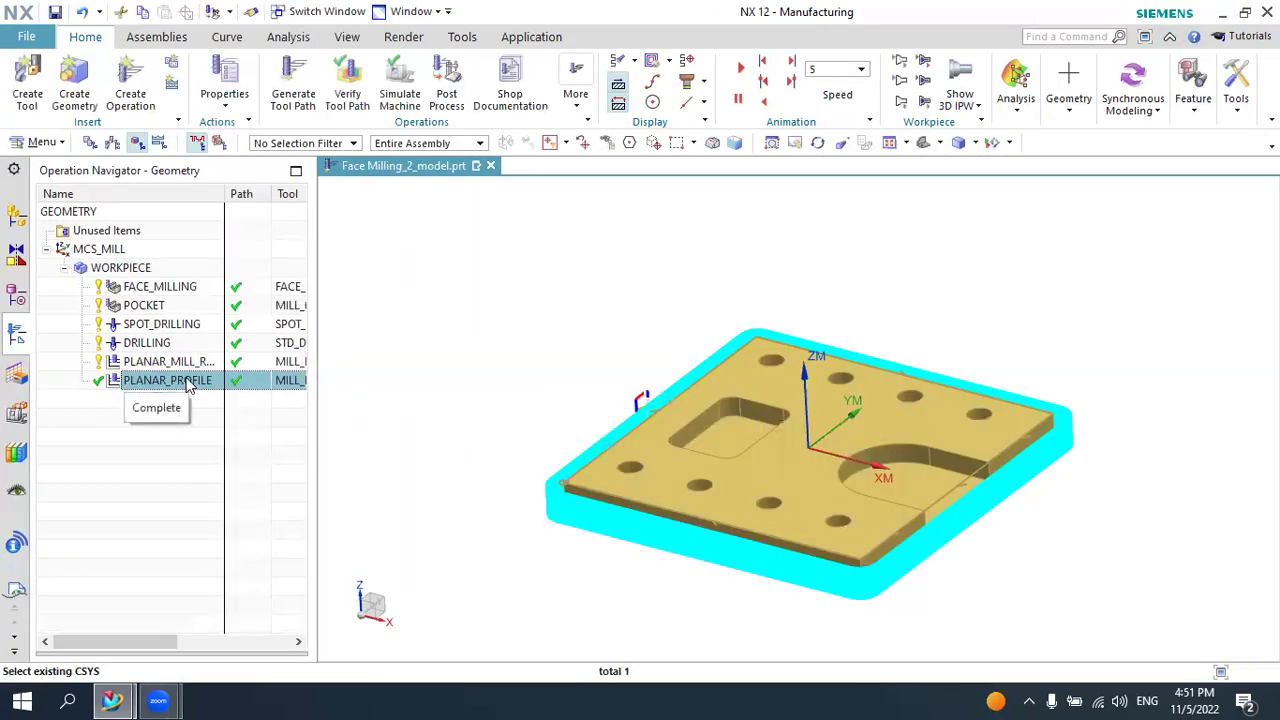
{"action": "double_click", "coordinate": [176, 384]}
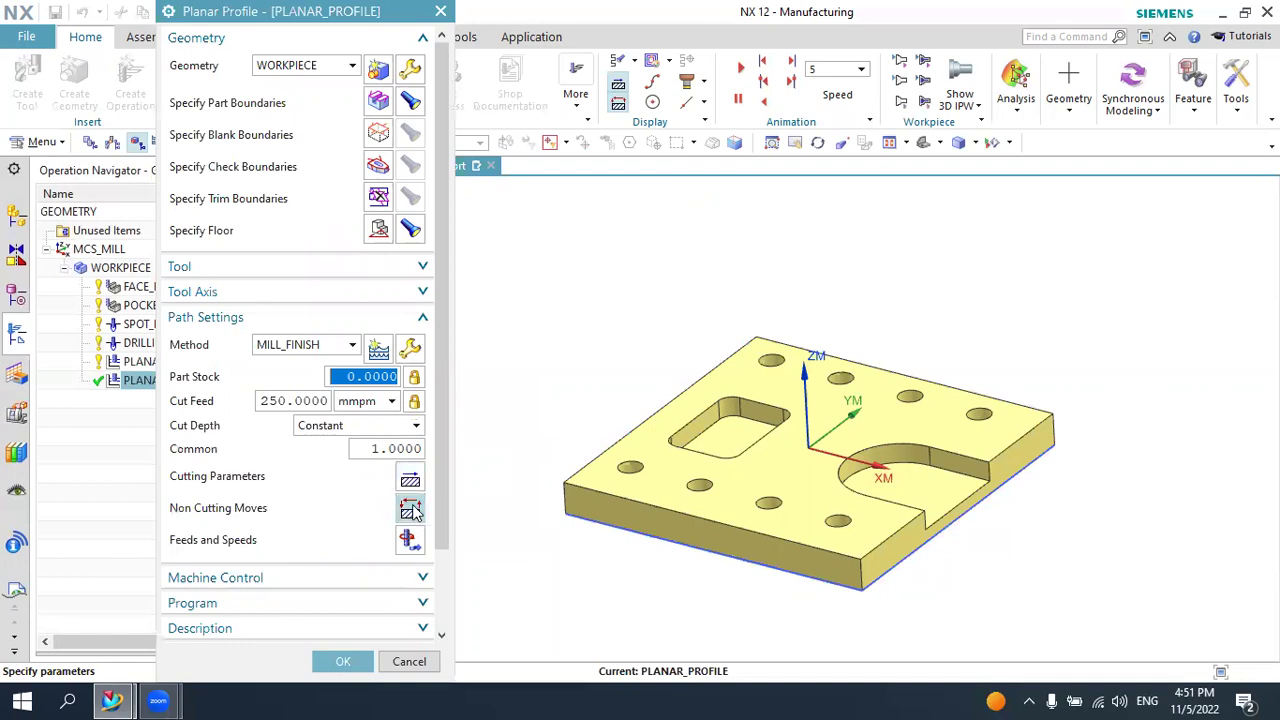
Set the Non Cutting Moves cutter compensation location to All Finish Passes
{"action": "left_click", "coordinate": [411, 507]}
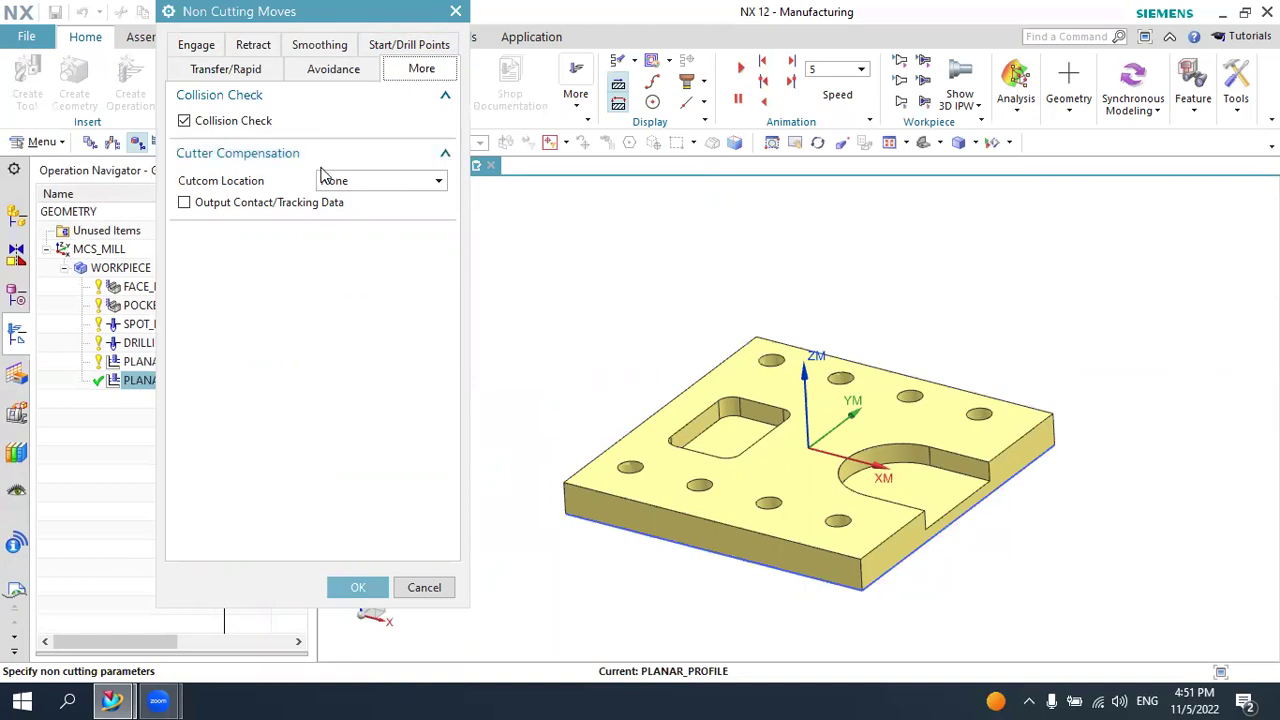
{"action": "mouse_move", "coordinate": [380, 181]}
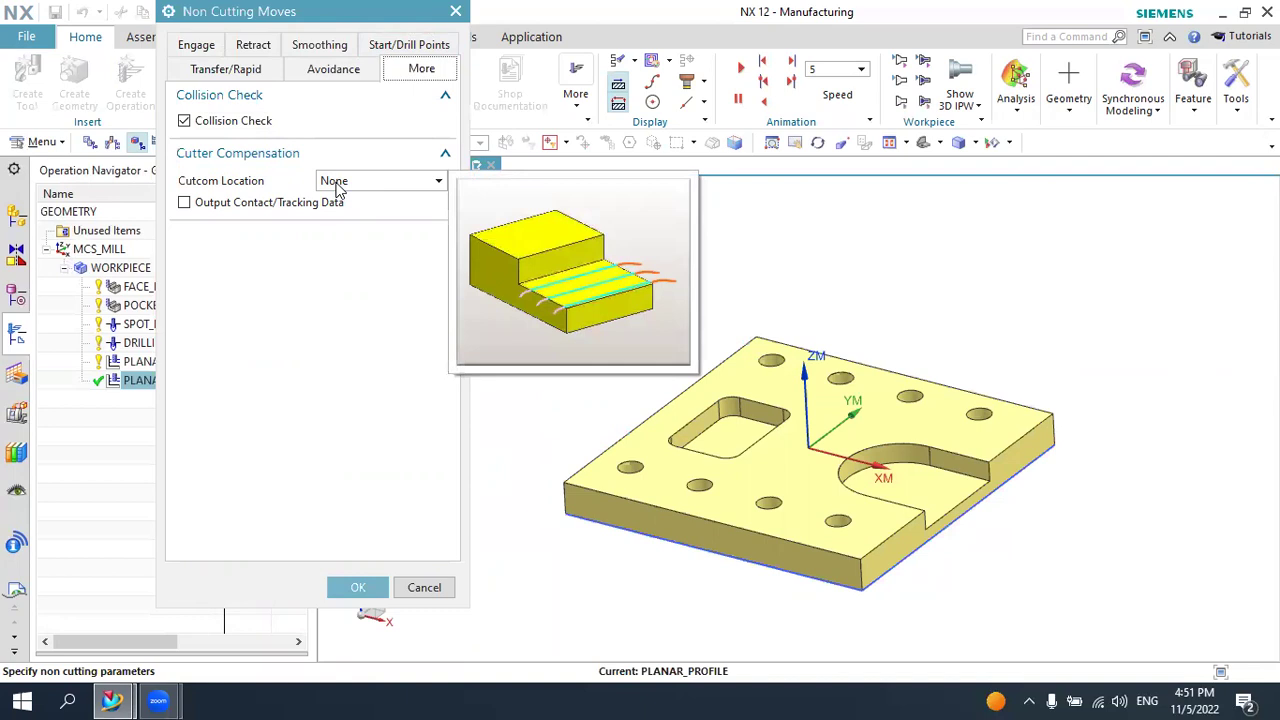
{"action": "left_click", "coordinate": [338, 189]}
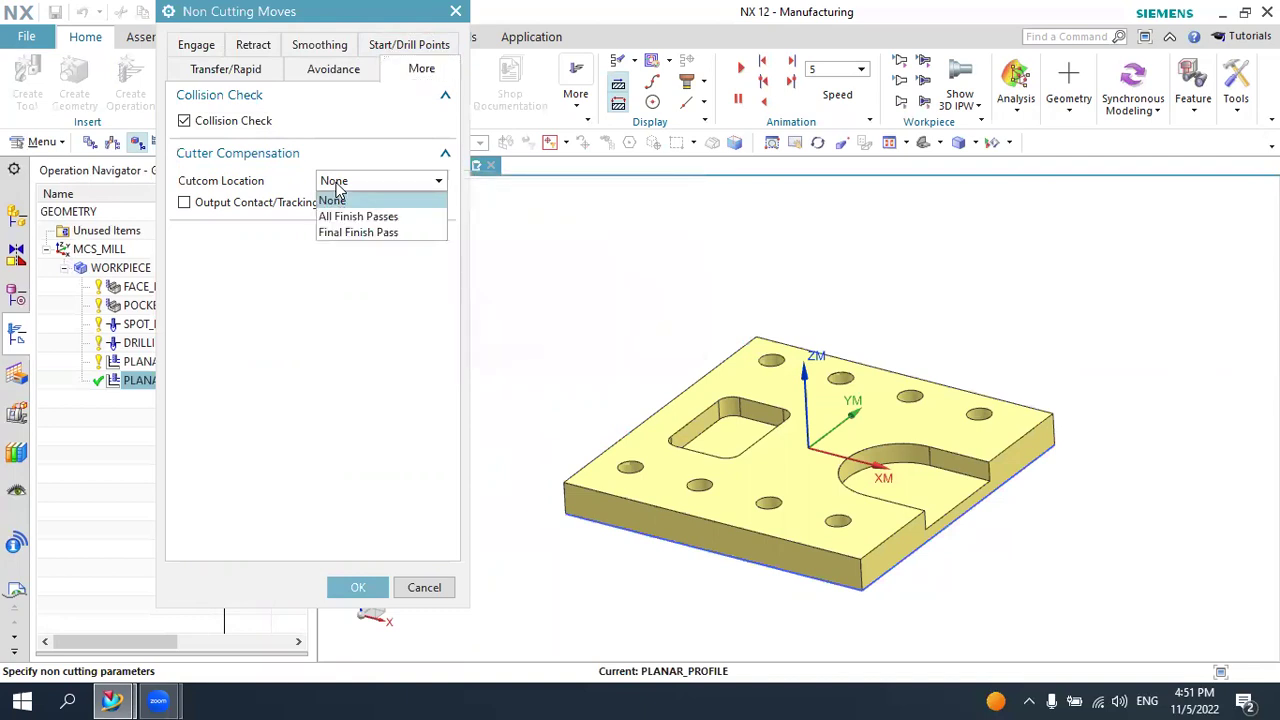
{"action": "left_click", "coordinate": [398, 222]}
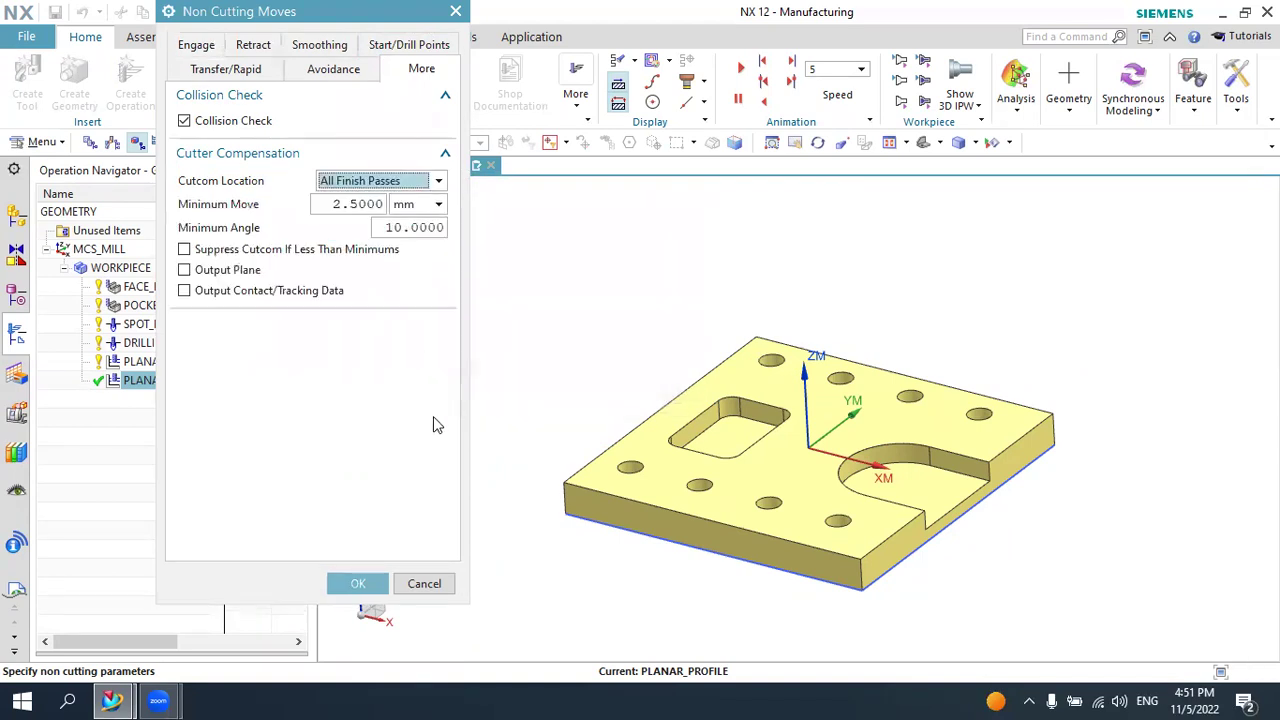
{"action": "left_click", "coordinate": [380, 181]}
{"action": "left_click", "coordinate": [371, 232]}
{"action": "left_click", "coordinate": [378, 181]}
{"action": "left_click", "coordinate": [364, 216]}
{"action": "left_click", "coordinate": [360, 582]}
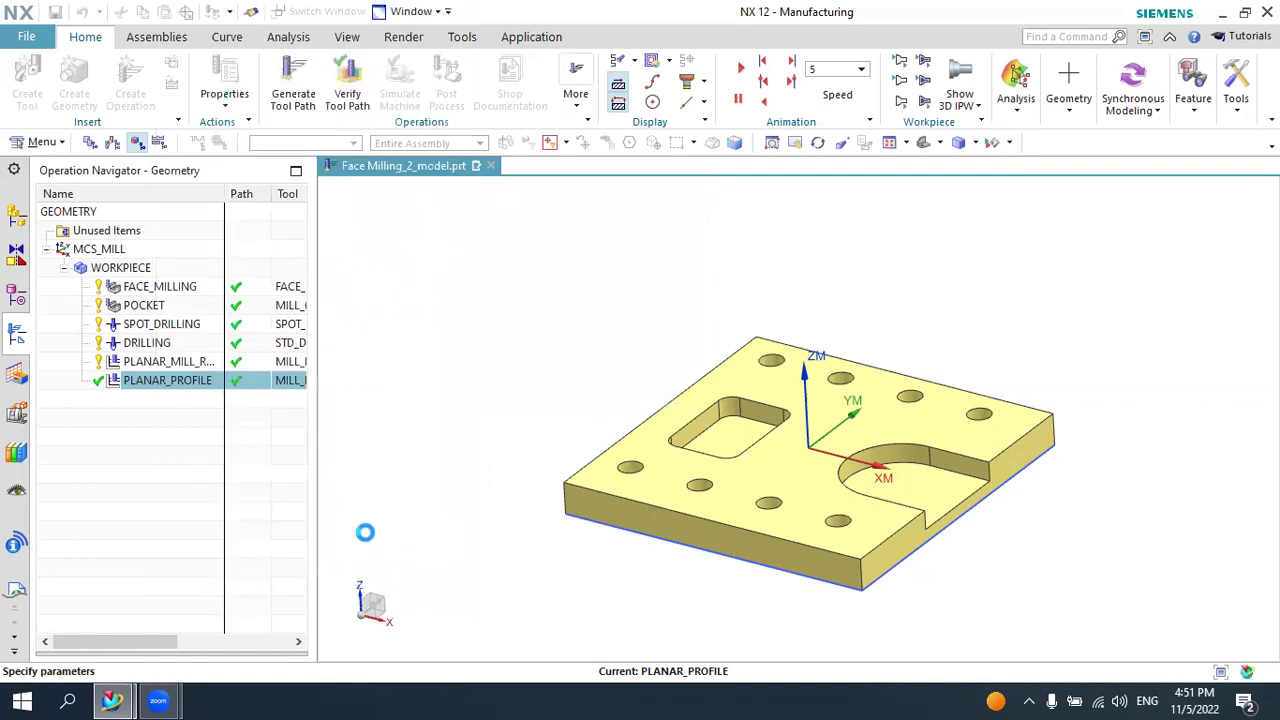
Regenerate and replay the Planar Profile tool path, then accept the operation
{"action": "left_click", "coordinate": [290, 612]}
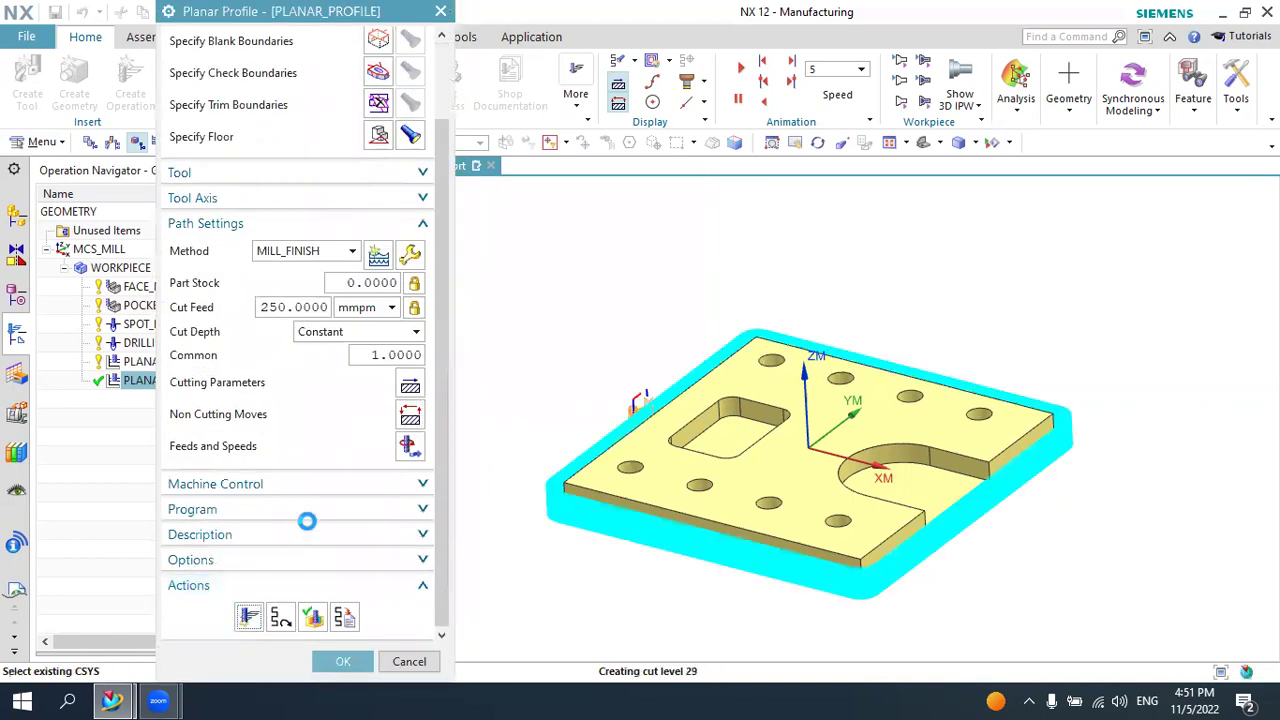
{"action": "scroll", "coordinate": [309, 528], "scroll_direction": "down", "scroll_amount": 3}
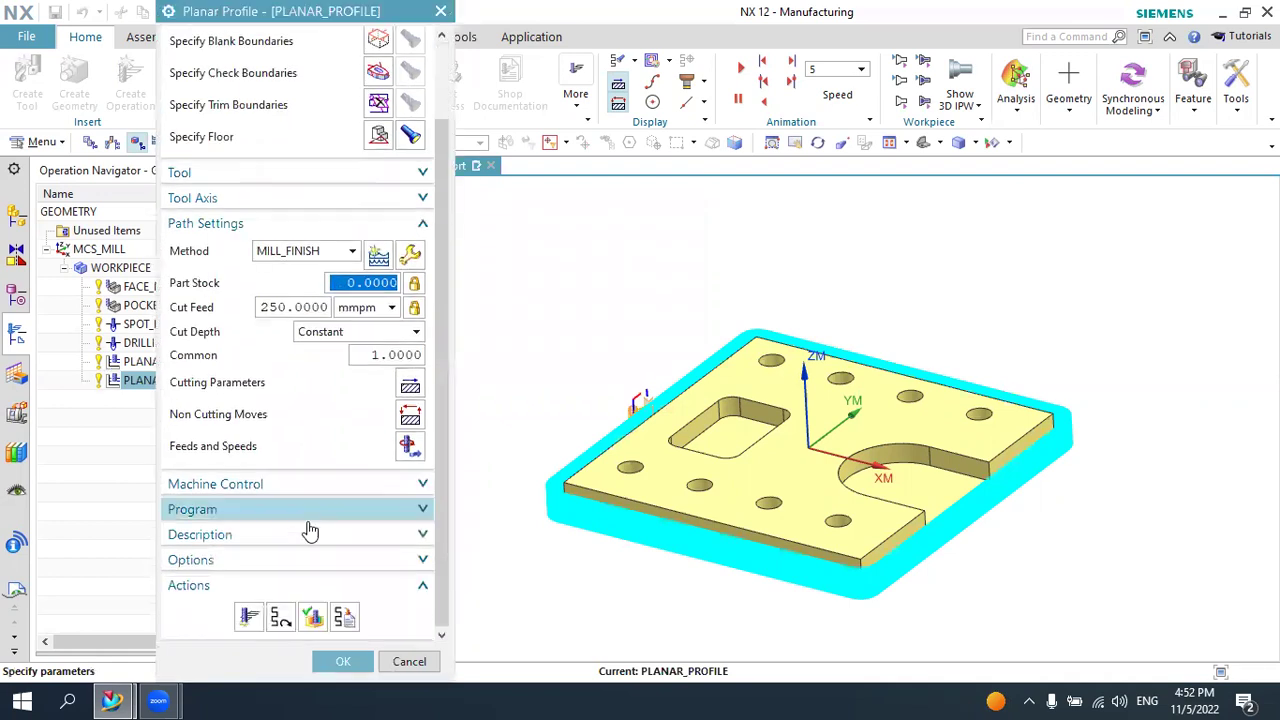
{"action": "left_click", "coordinate": [312, 620]}
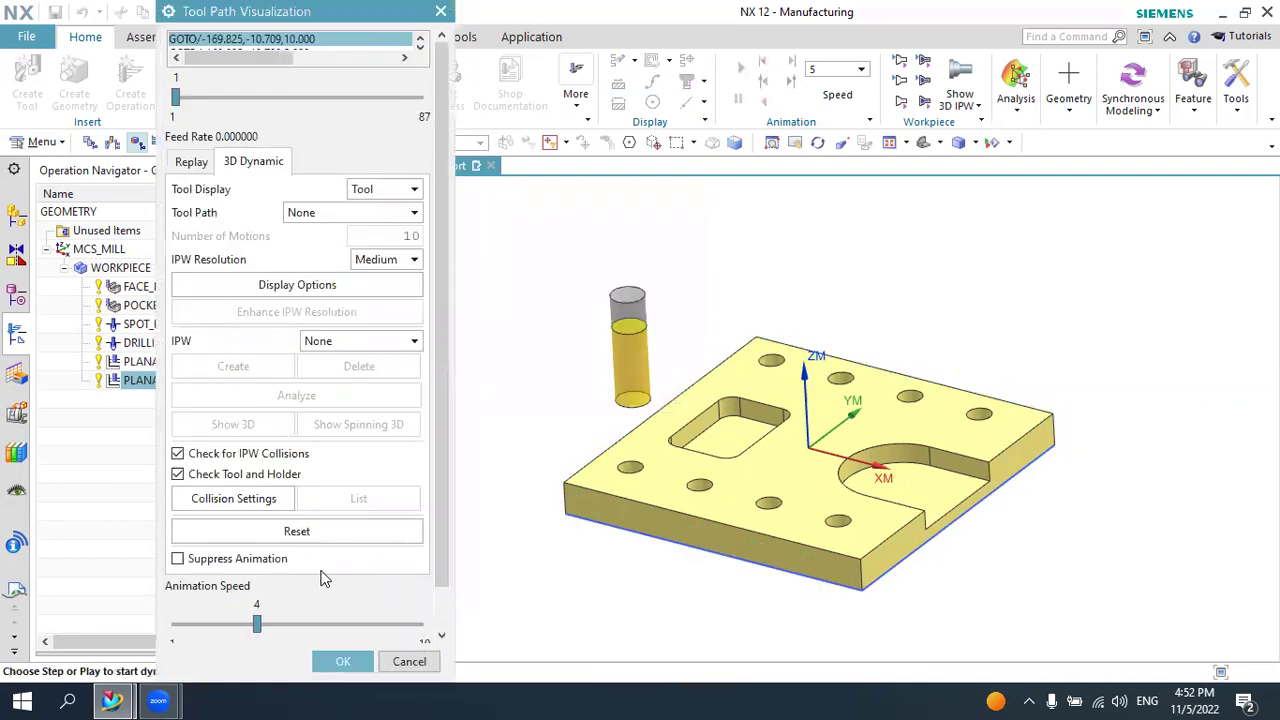
{"action": "left_click", "coordinate": [340, 661]}
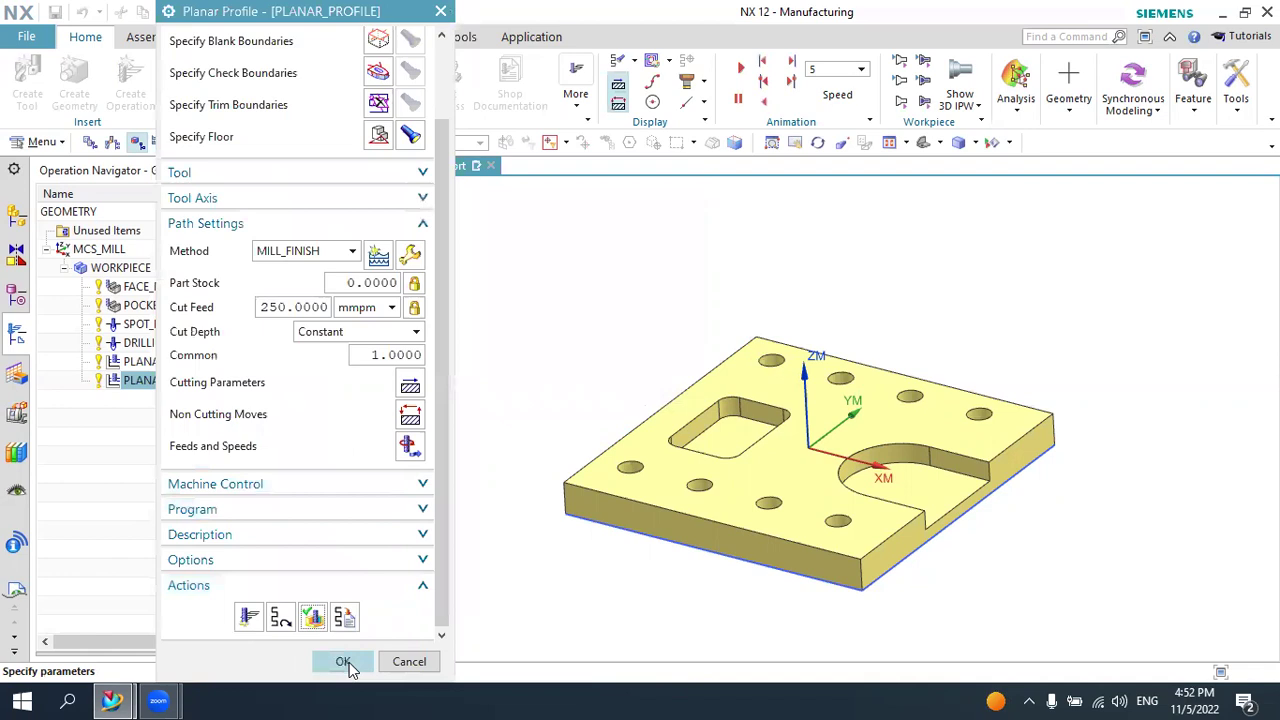
{"action": "left_click", "coordinate": [346, 661]}
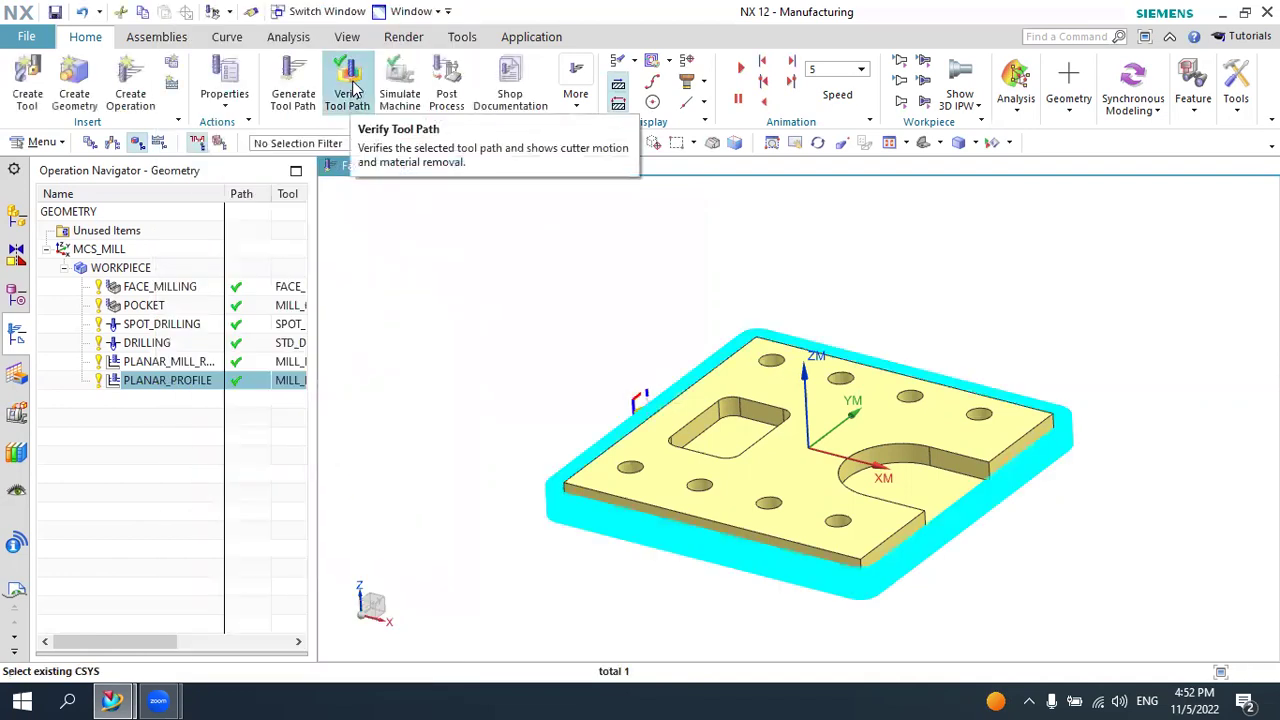
Re-post PLANAR_PROFILE with MILL_3_AXIS, accepting the units warning and the output file overwrite
{"action": "left_click", "coordinate": [447, 88]}
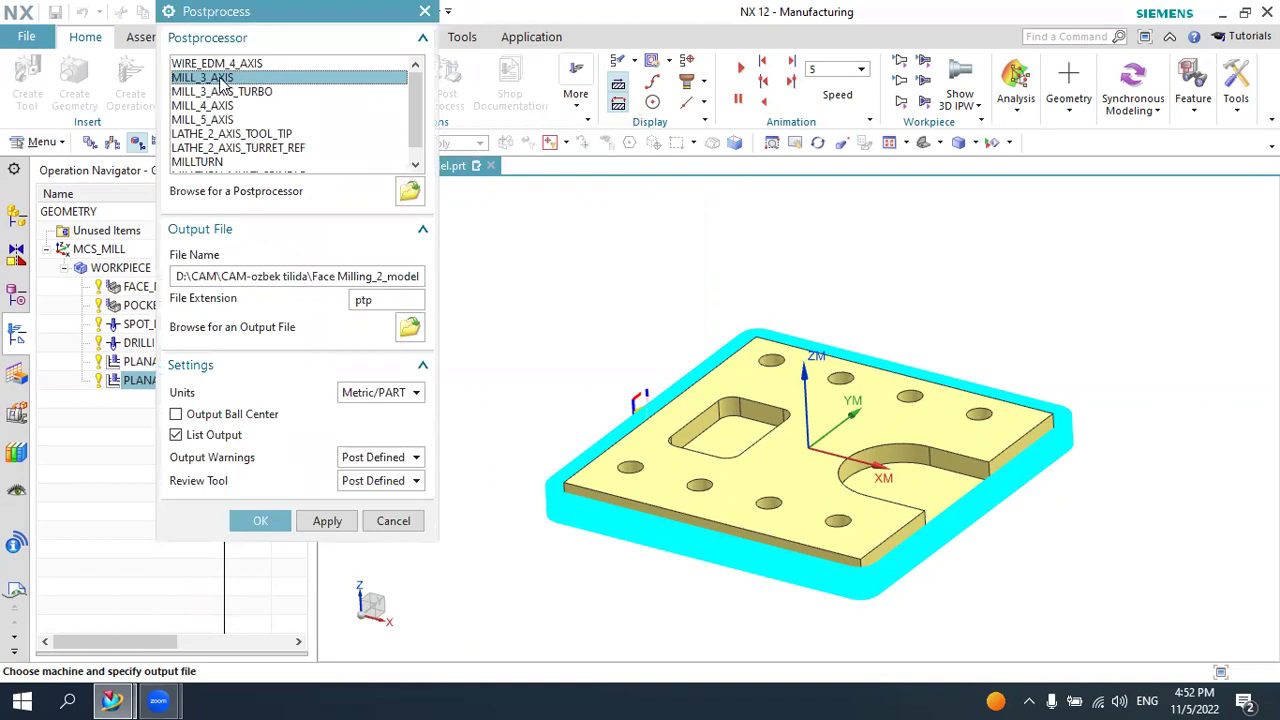
{"action": "left_click", "coordinate": [255, 520]}
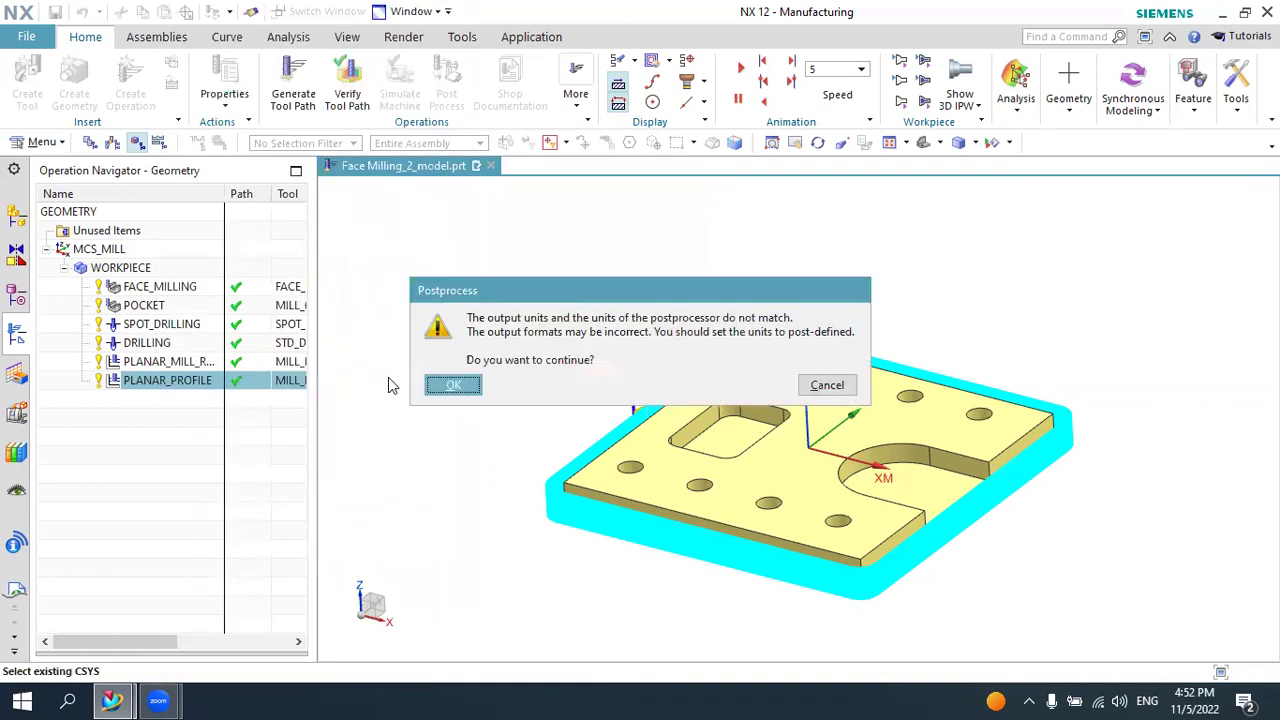
{"action": "left_click", "coordinate": [445, 385]}
{"action": "left_click", "coordinate": [535, 402]}
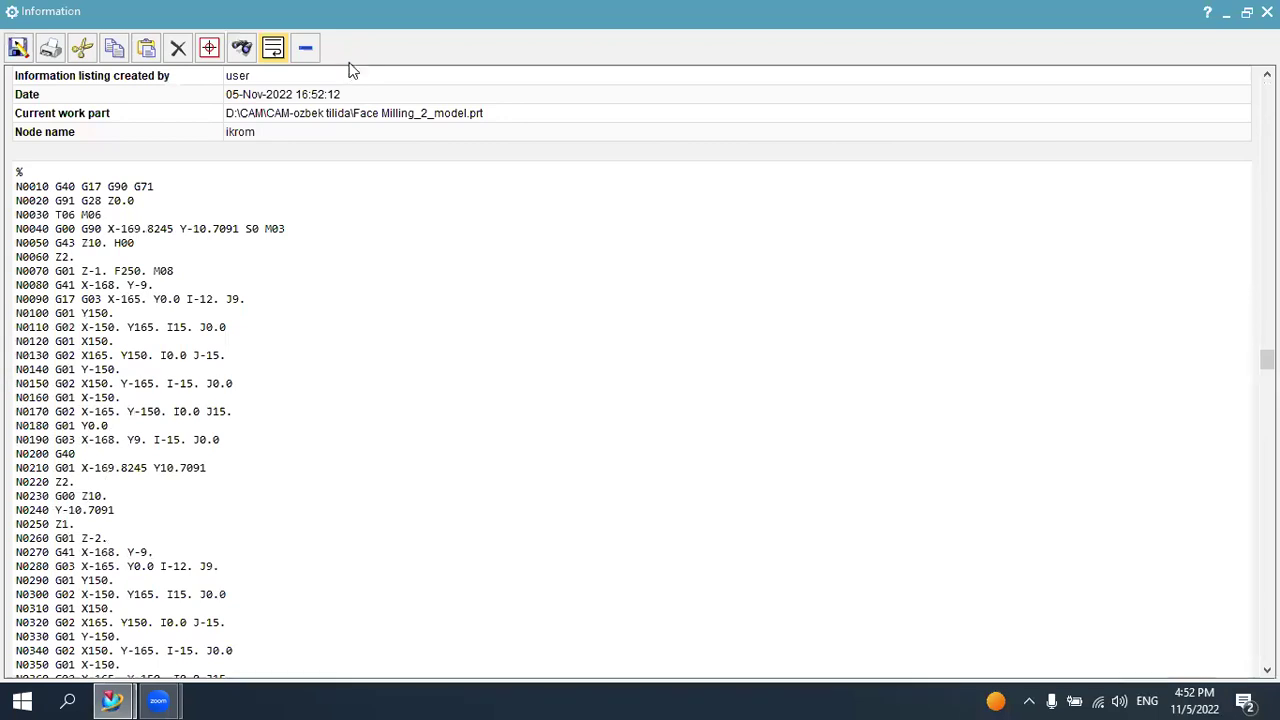
Restore the NC listing and highlight the G41 X-168. Y-9. command on line N0080
{"action": "double_click", "coordinate": [323, 16]}
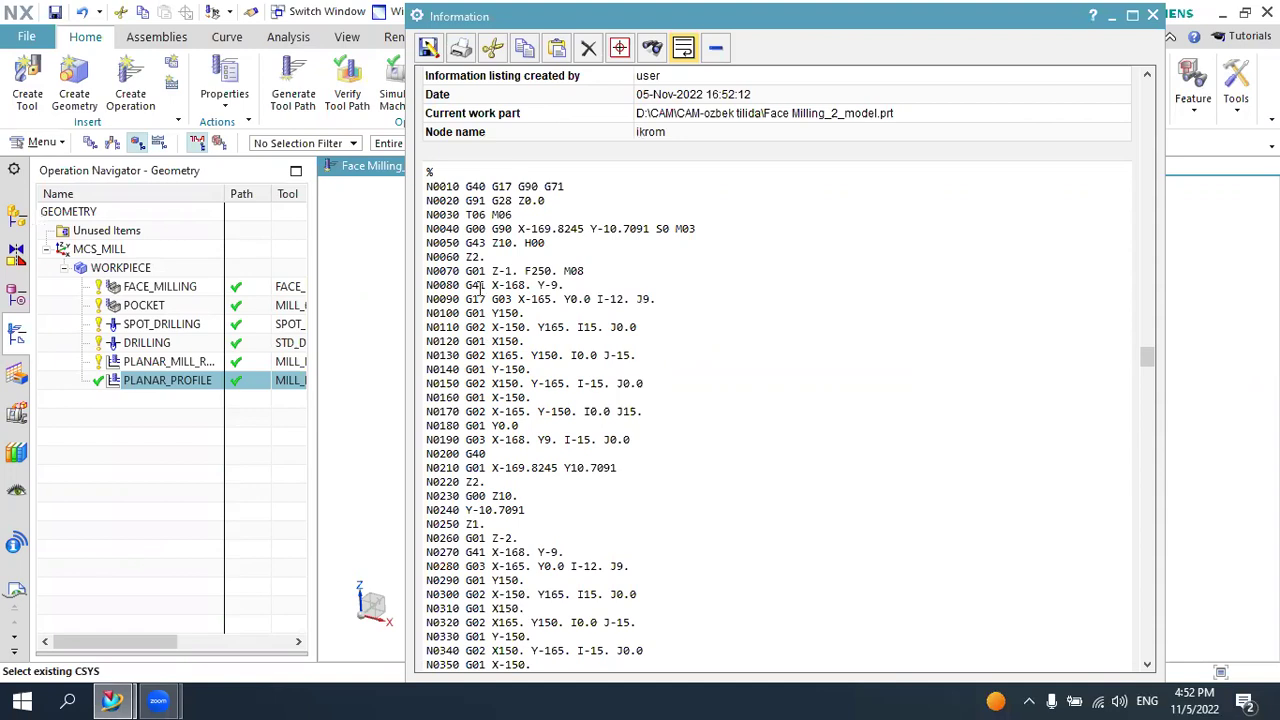
{"action": "left_click_drag", "start_coordinate": [467, 284], "coordinate": [587, 285]}
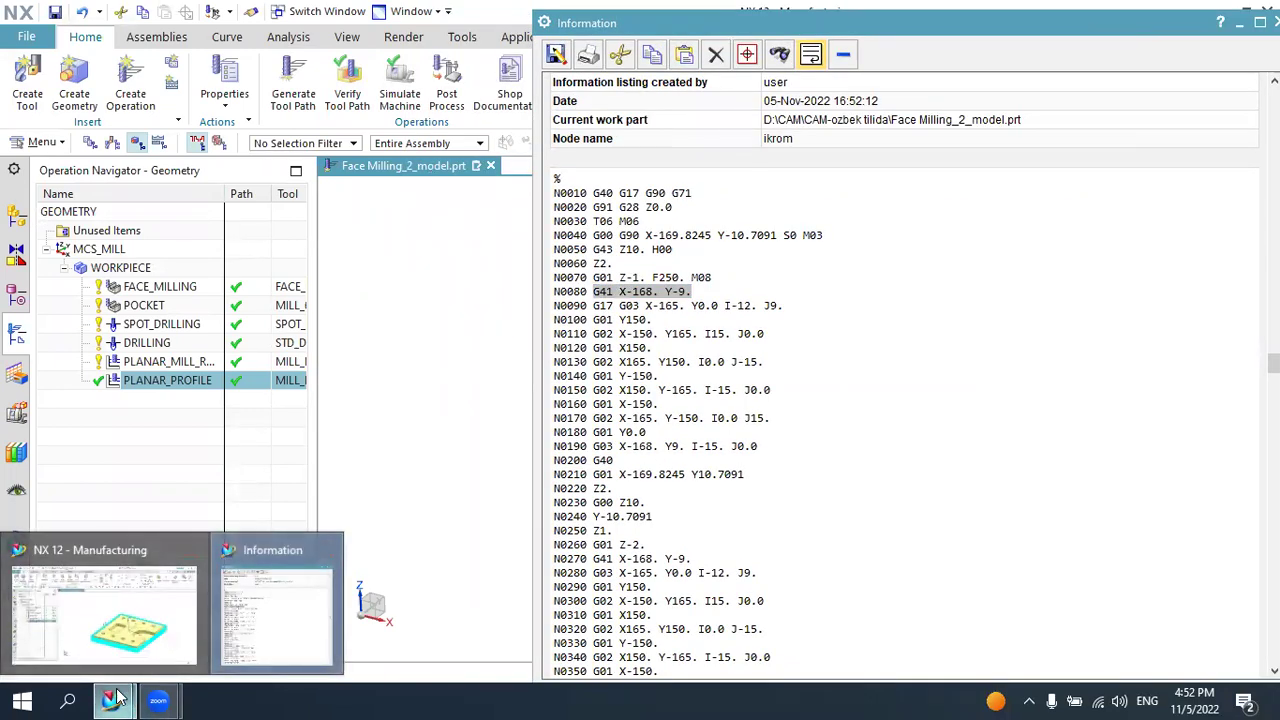
{"action": "left_click", "coordinate": [256, 625]}
{"action": "left_click_drag", "start_coordinate": [593, 291], "coordinate": [709, 292]}
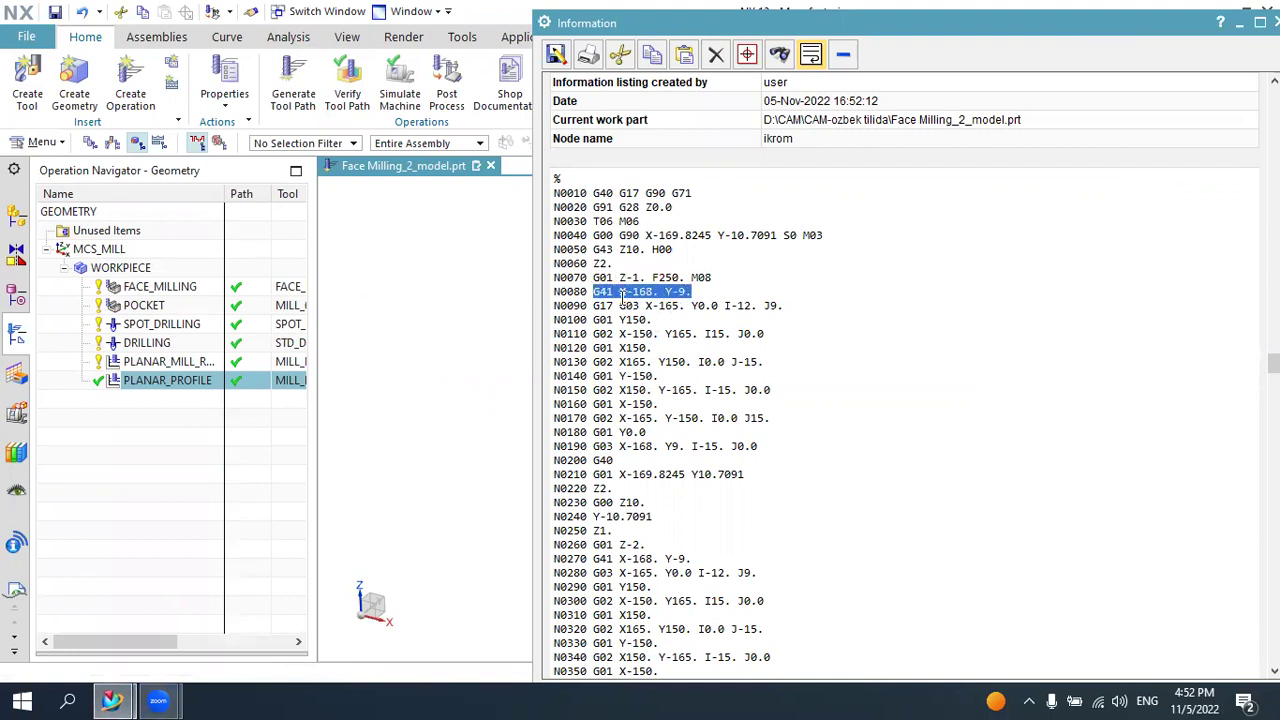
{"action": "mouse_move", "coordinate": [600, 292]}
{"action": "left_mouse_down"}
{"action": "mouse_move", "coordinate": [614, 370]}
{"action": "mouse_move", "coordinate": [606, 319]}
{"action": "mouse_move", "coordinate": [625, 364]}
{"action": "mouse_move", "coordinate": [620, 448]}
{"action": "left_mouse_up"}
{"action": "key", "text": "ctrl+z"}
Highlight the G40 cancel on line N0200, move the listing aside, then close it
{"action": "left_click", "coordinate": [612, 465]}
{"action": "triple_click", "coordinate": [612, 462]}
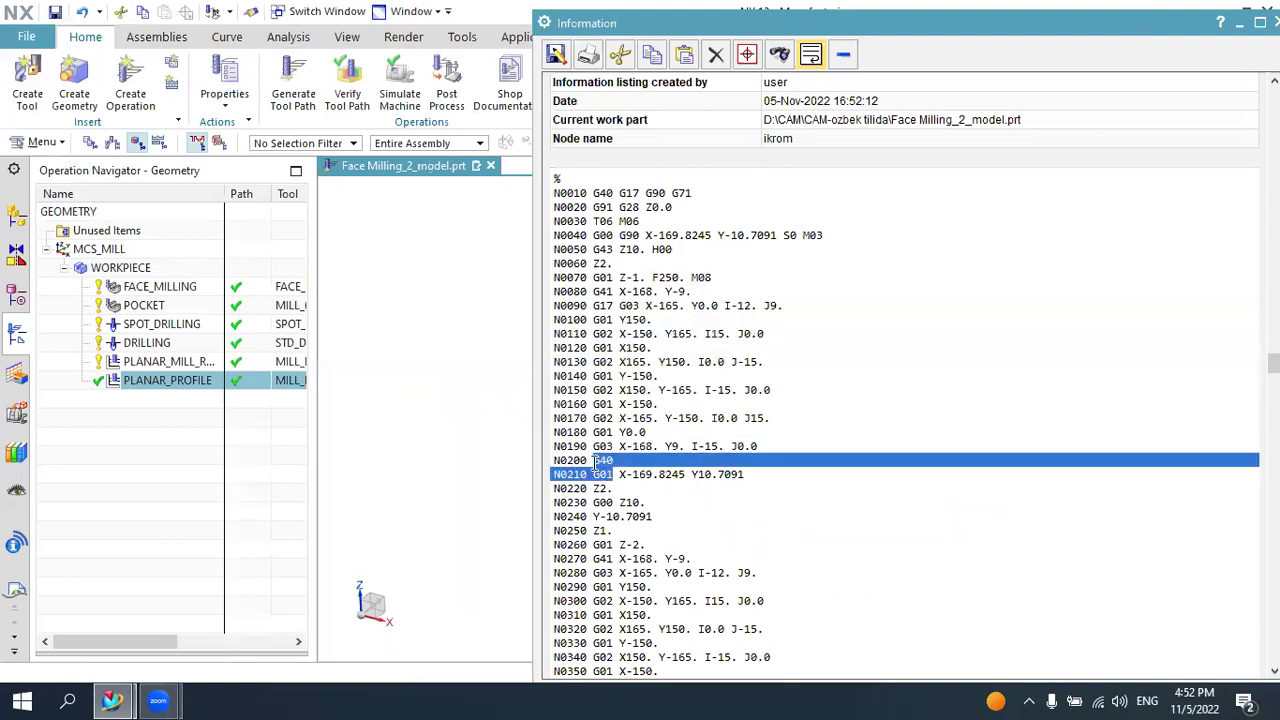
{"action": "double_click", "coordinate": [617, 460]}
{"action": "left_click_drag", "start_coordinate": [617, 460], "coordinate": [590, 460]}
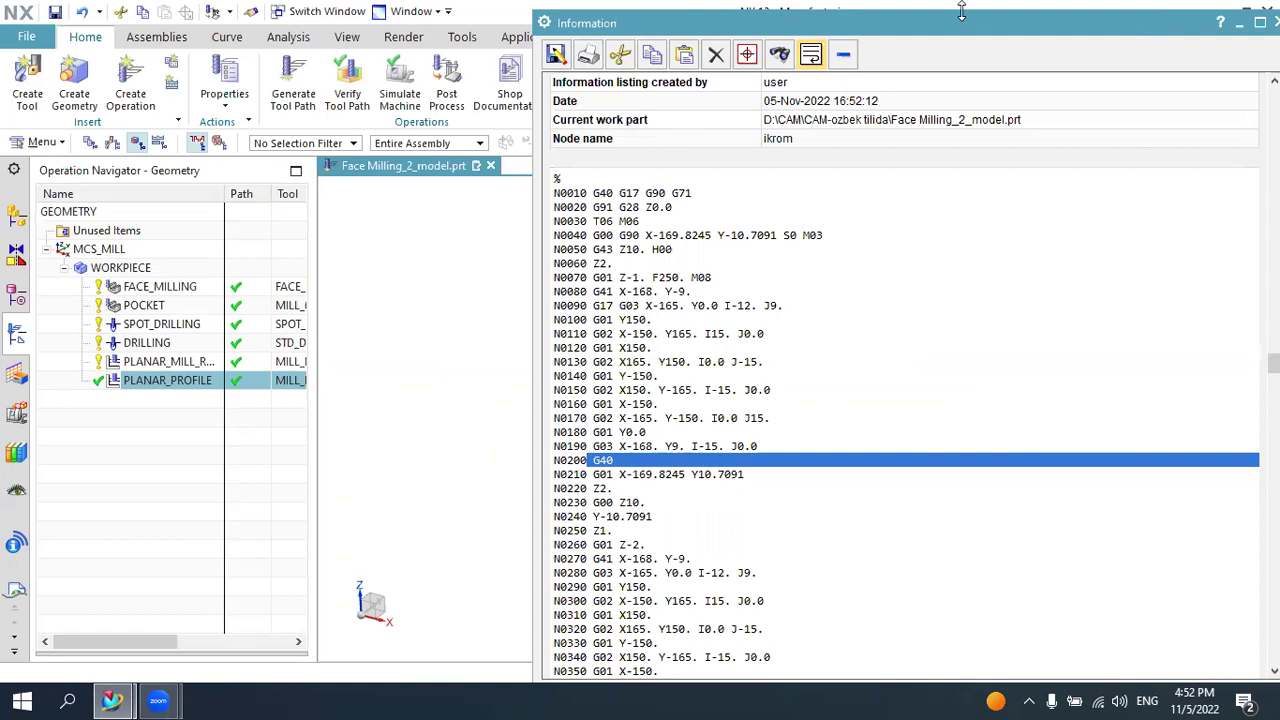
{"action": "mouse_move", "coordinate": [960, 28]}
{"action": "left_mouse_down"}
{"action": "mouse_move", "coordinate": [380, 34]}
{"action": "mouse_move", "coordinate": [595, 40]}
{"action": "left_mouse_up"}
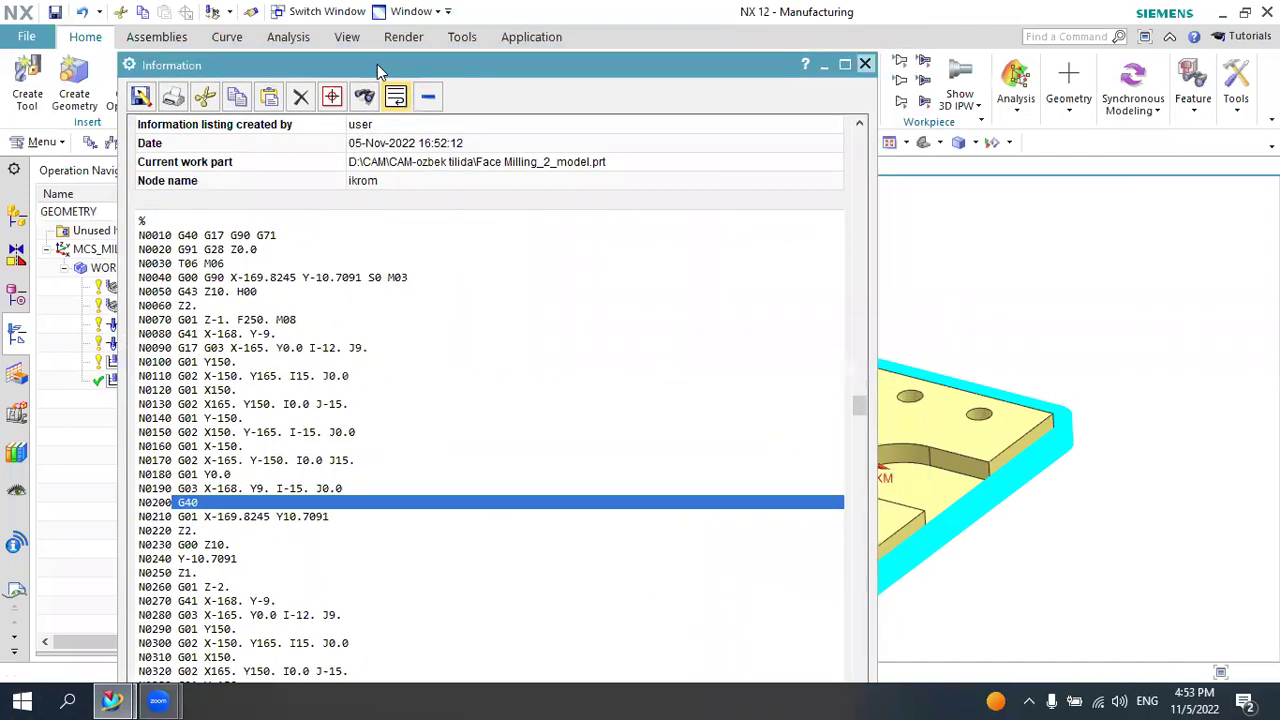
{"action": "left_click", "coordinate": [865, 64]}
{"action": "left_click", "coordinate": [940, 143]}
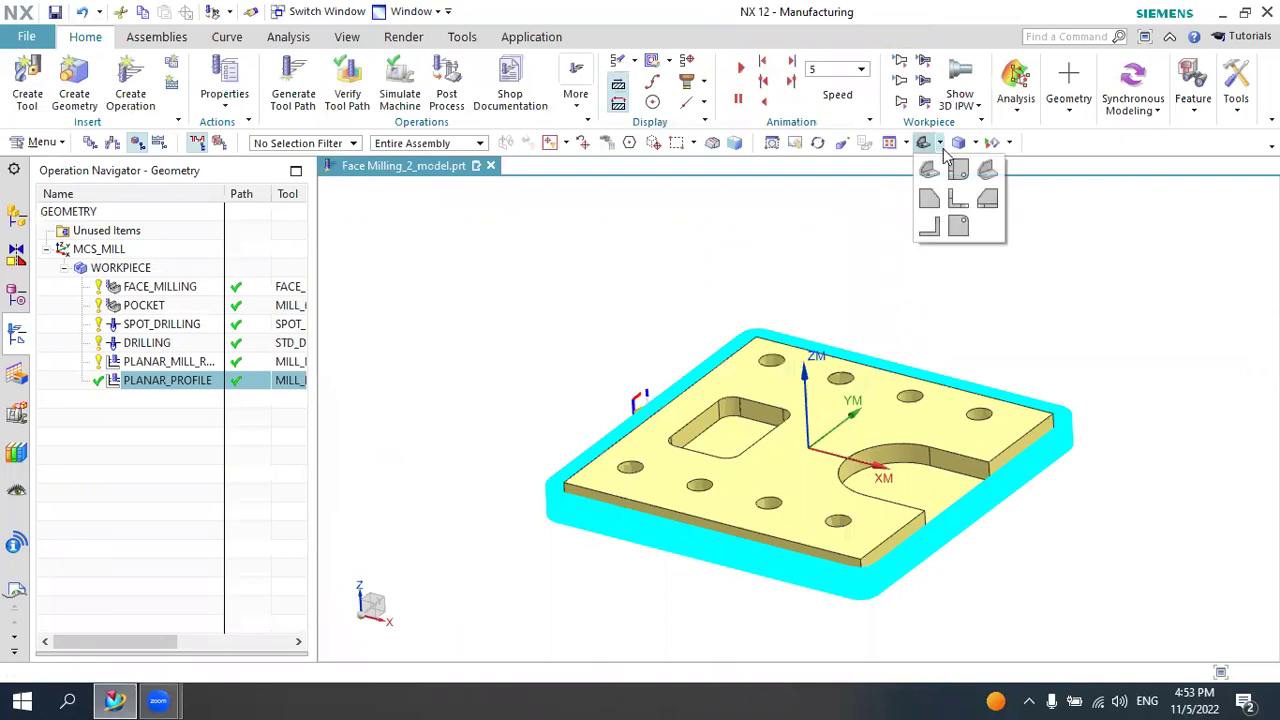
{"action": "left_click", "coordinate": [958, 172]}
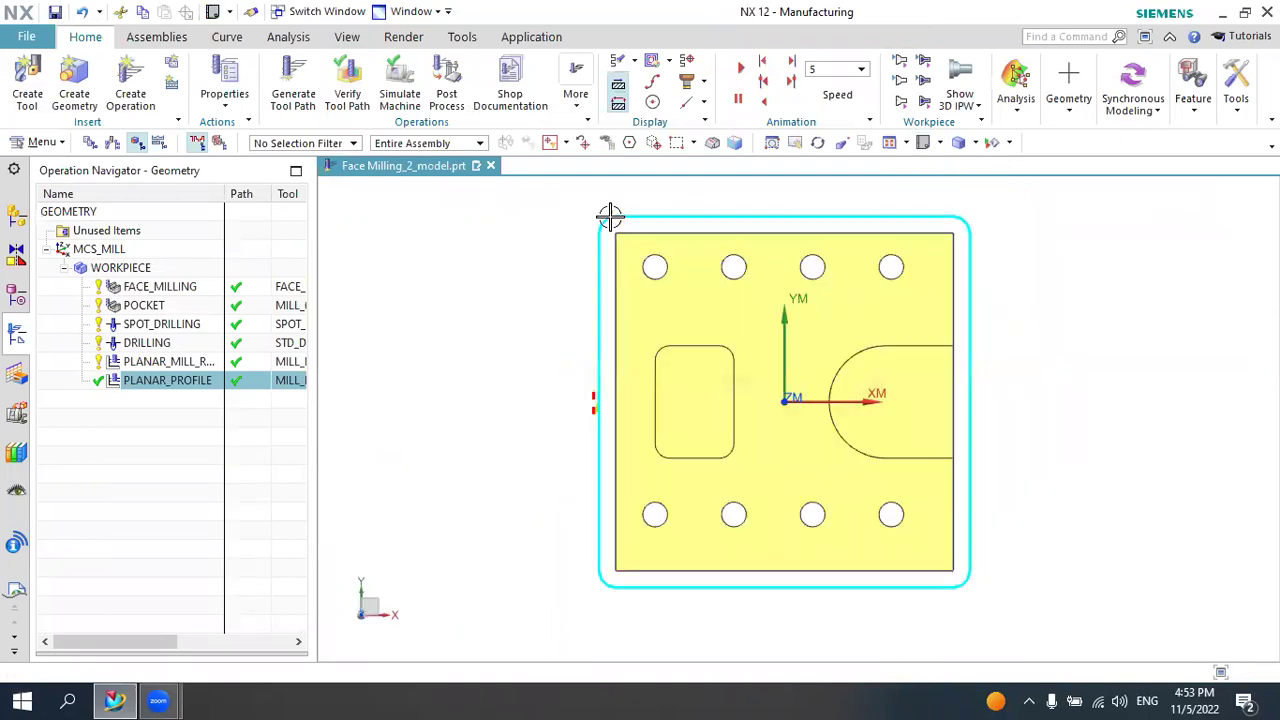
{"action": "scroll", "coordinate": [620, 224], "scroll_direction": "up", "scroll_amount": 2}
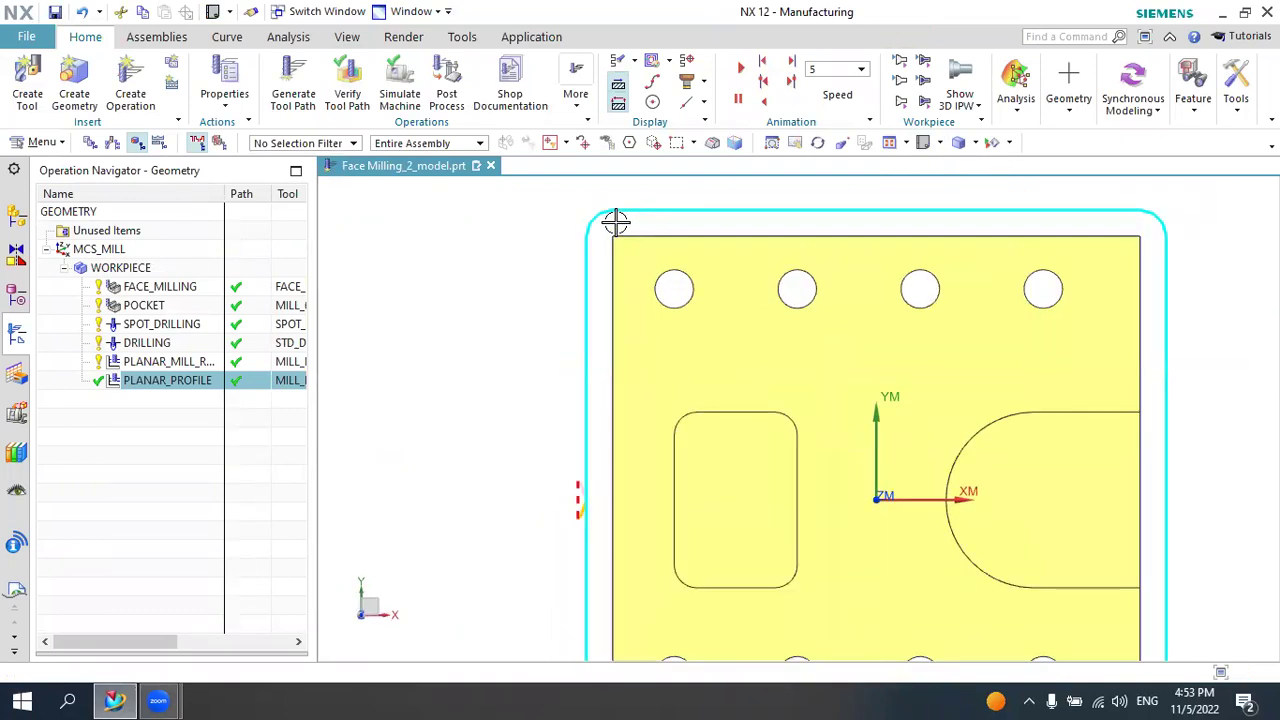
{"action": "scroll", "coordinate": [615, 216], "scroll_direction": "up", "scroll_amount": 1}
{"action": "scroll", "coordinate": [611, 217], "scroll_direction": "up", "scroll_amount": 1}
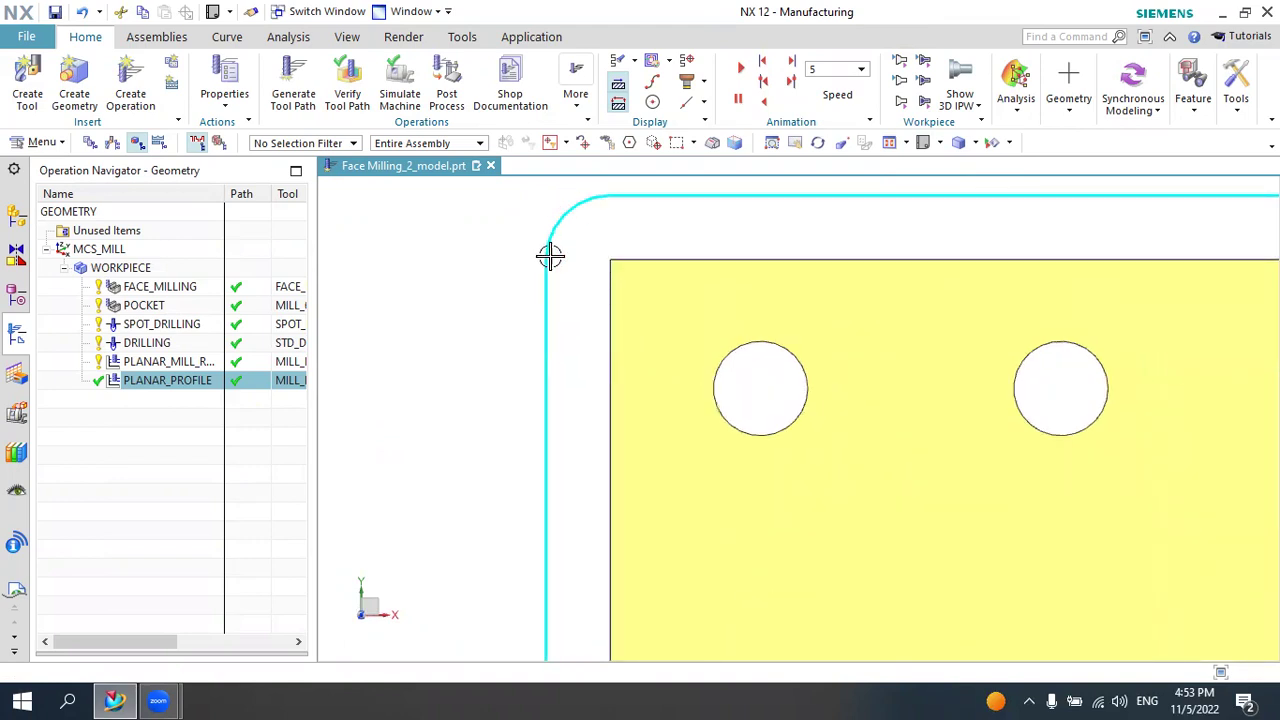
{"action": "scroll", "coordinate": [549, 257], "scroll_direction": "down", "scroll_amount": 2}
{"action": "scroll", "coordinate": [525, 258], "scroll_direction": "down", "scroll_amount": 1}
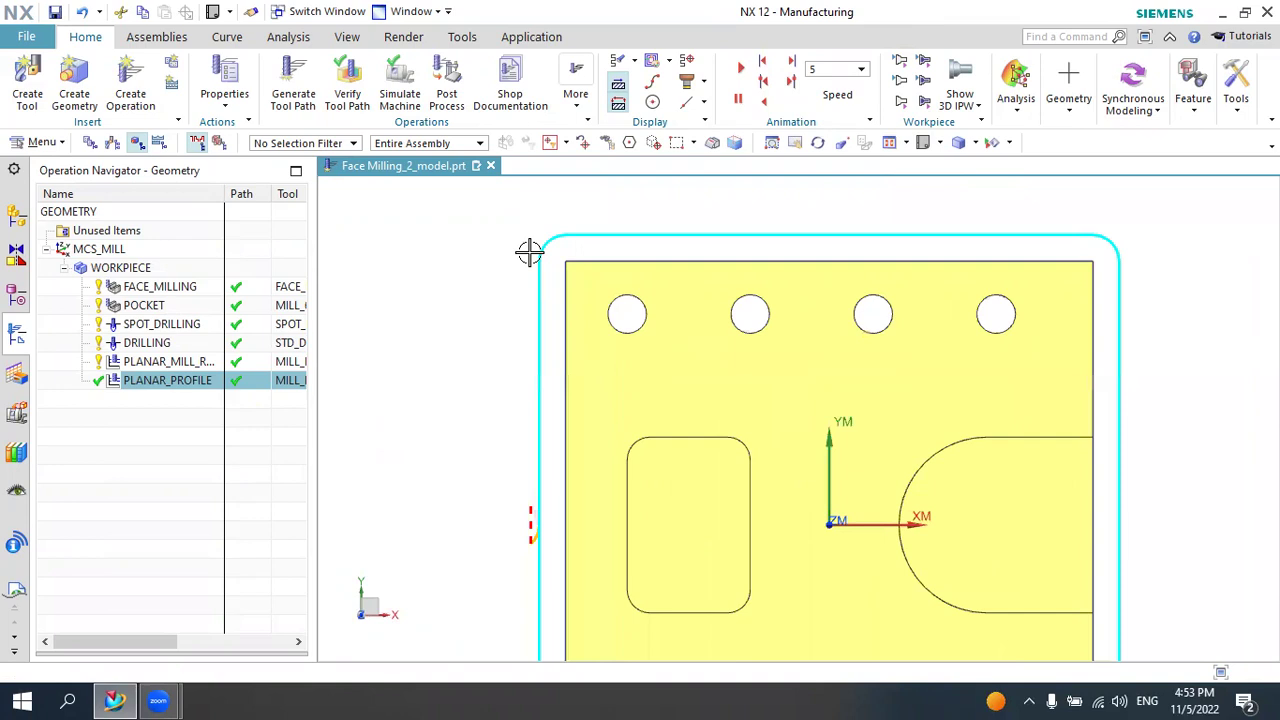
{"action": "scroll", "coordinate": [529, 252], "scroll_direction": "down", "scroll_amount": 2}
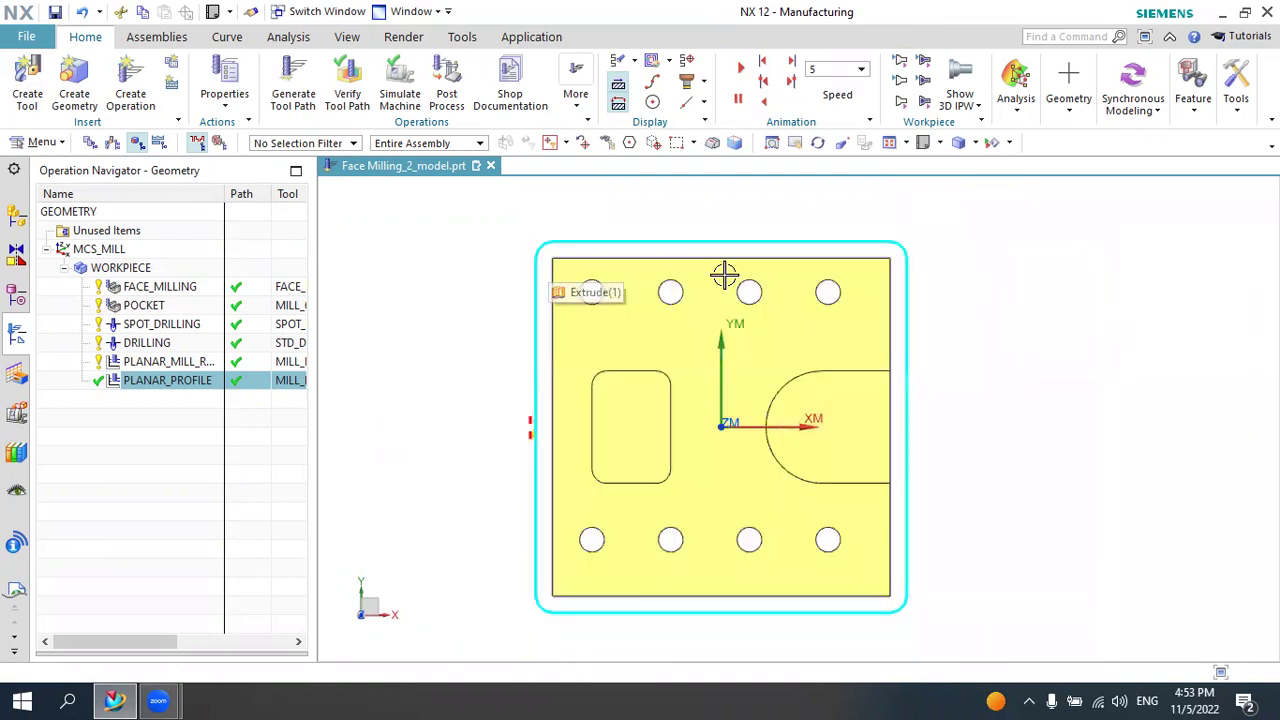
{"action": "left_click", "coordinate": [940, 143]}
{"action": "left_click", "coordinate": [932, 166]}
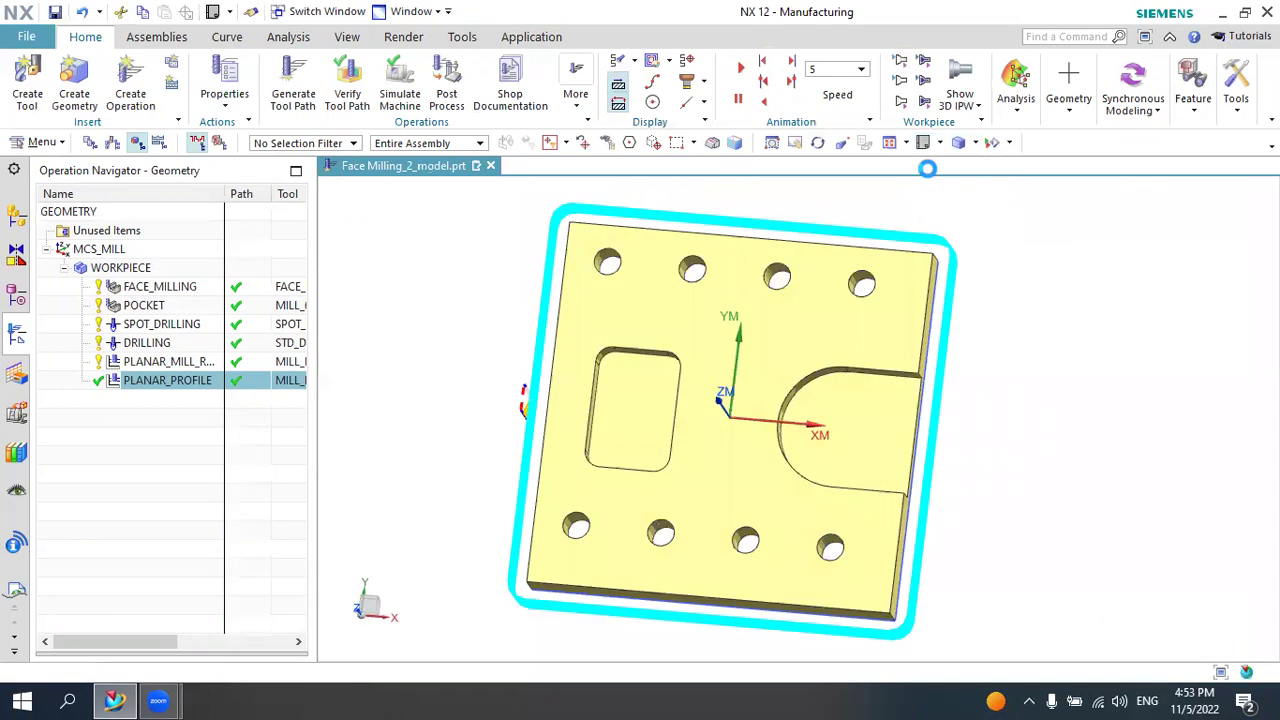
{"action": "left_click", "coordinate": [184, 428]}
{"action": "left_click", "coordinate": [178, 366]}
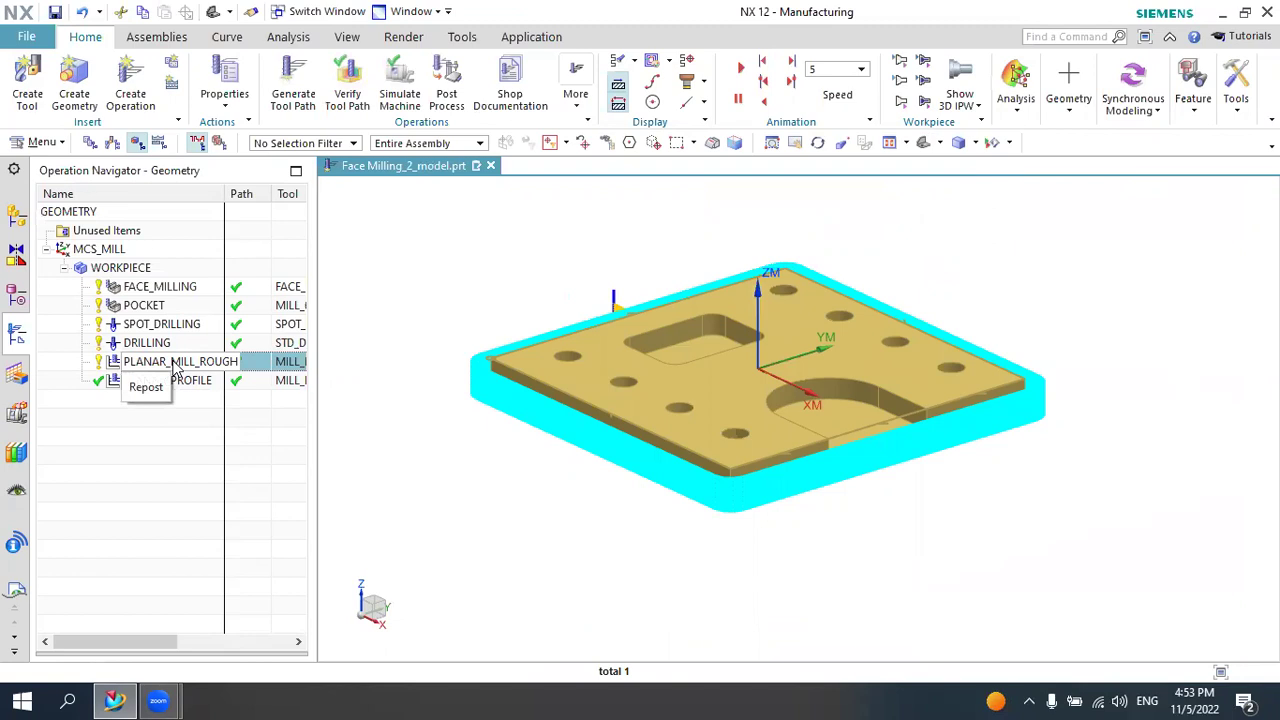
{"action": "left_click", "coordinate": [200, 381]}
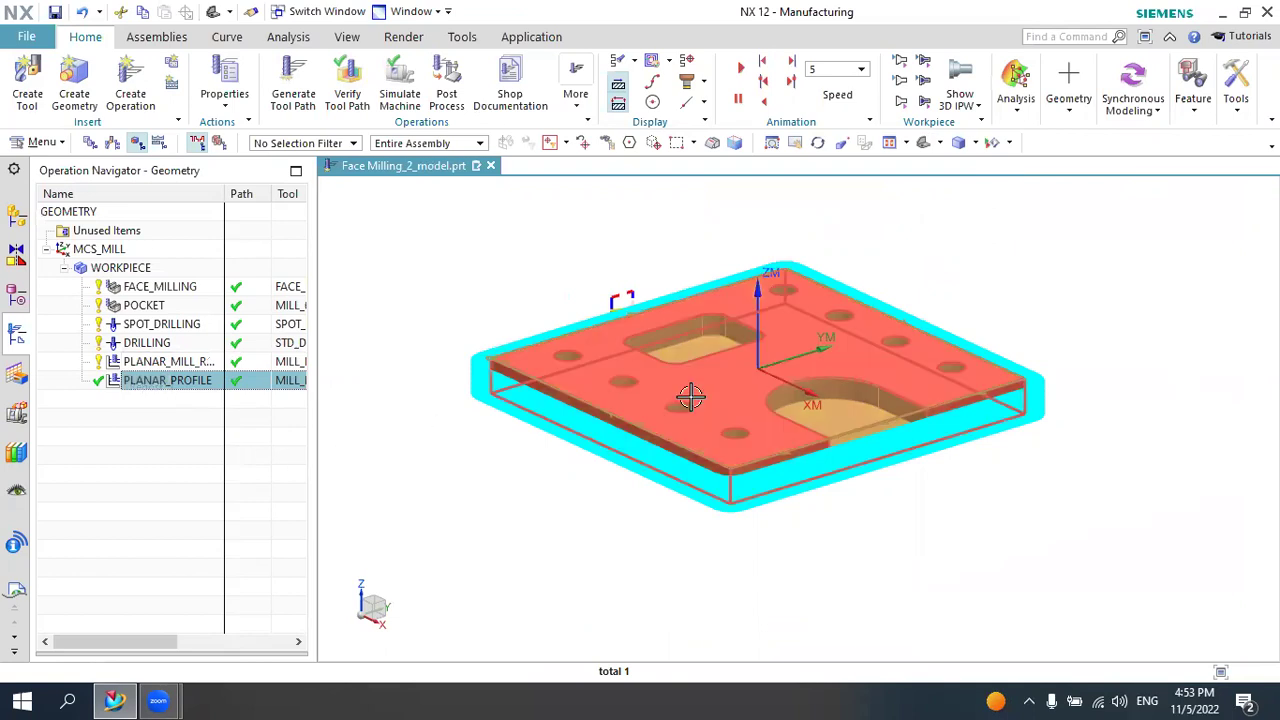
{"action": "left_click", "coordinate": [165, 363]}
{"action": "left_click", "coordinate": [165, 381]}
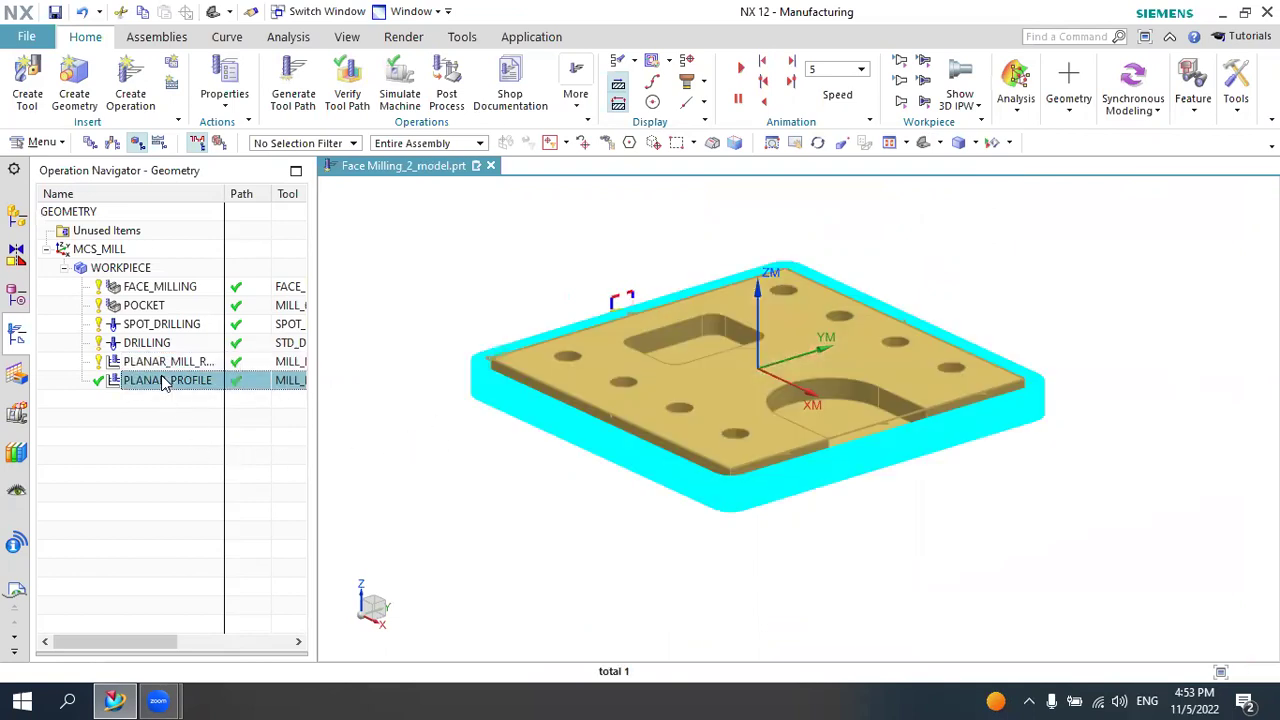
{"action": "left_click", "coordinate": [160, 364]}
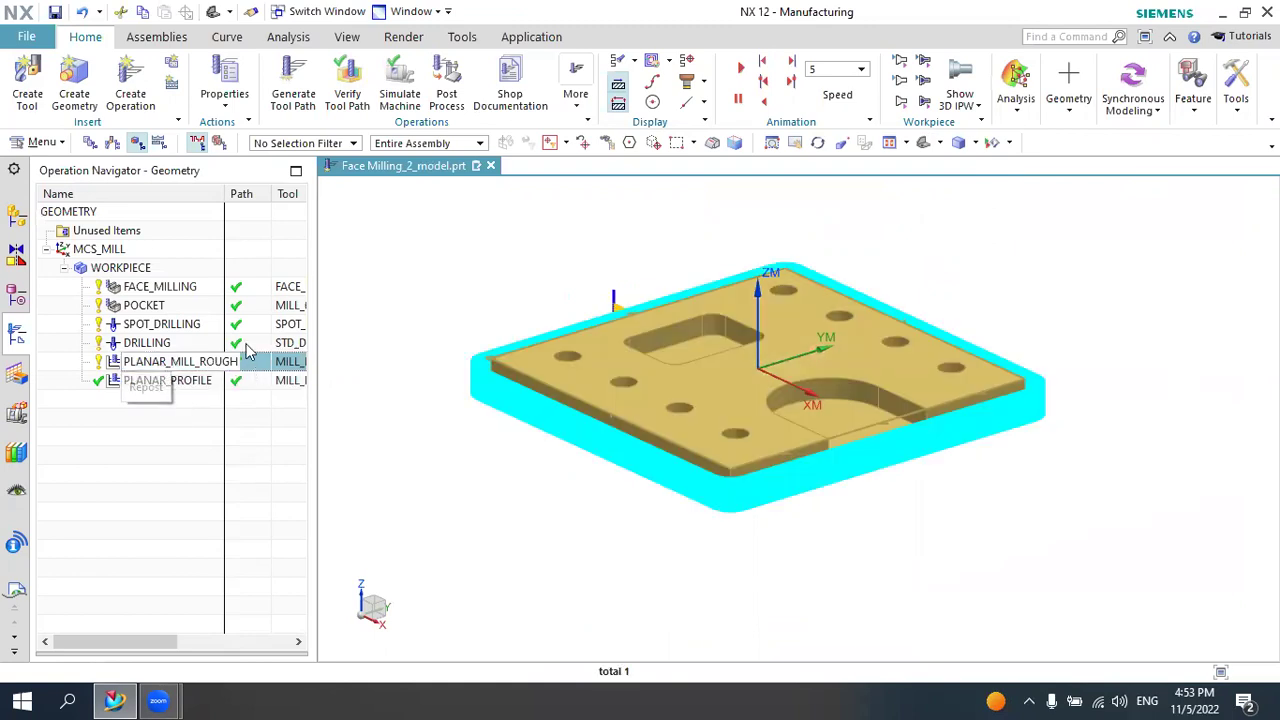
{"action": "double_click", "coordinate": [158, 361]}
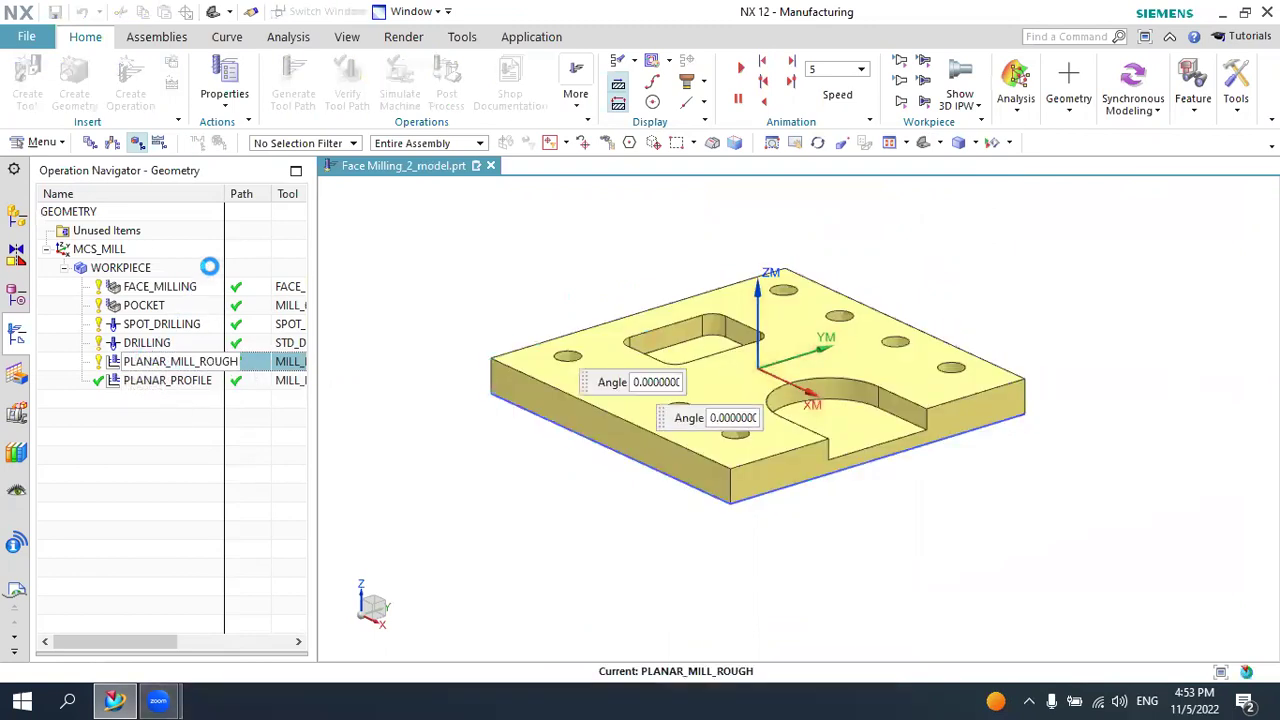
{"action": "left_click", "coordinate": [378, 102]}
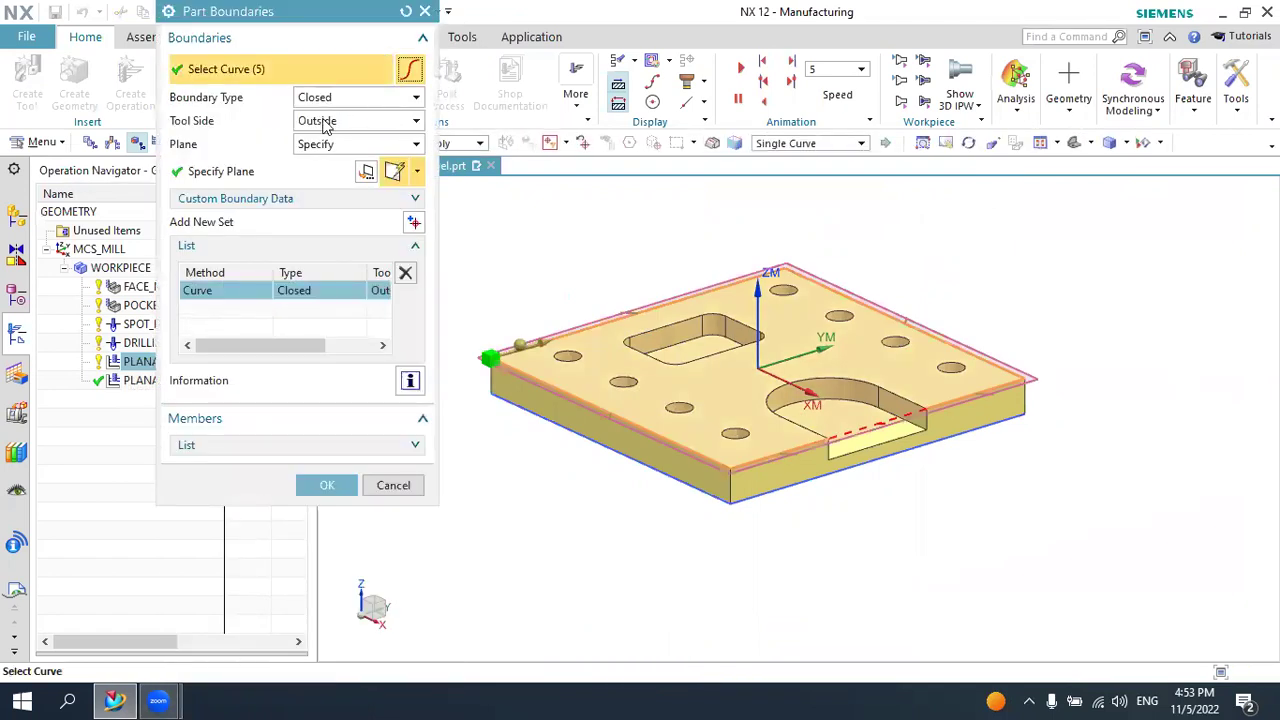
{"action": "left_click", "coordinate": [340, 122]}
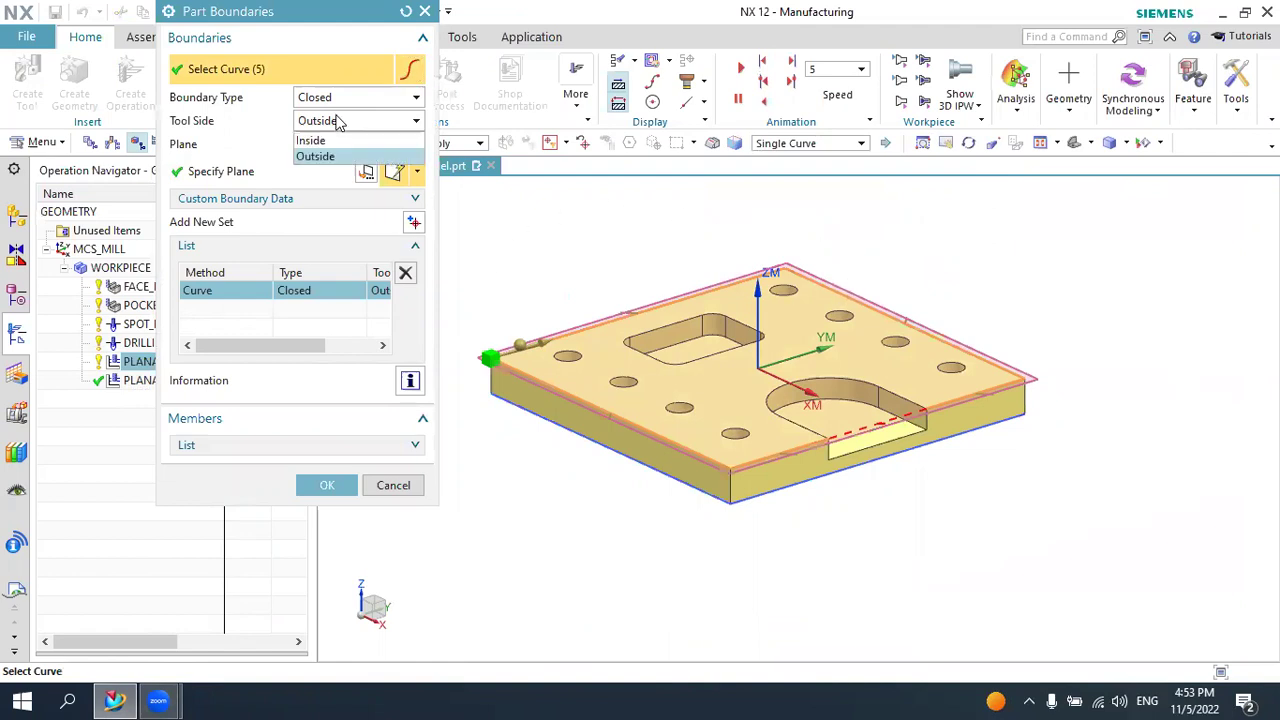
{"action": "left_click", "coordinate": [333, 123]}
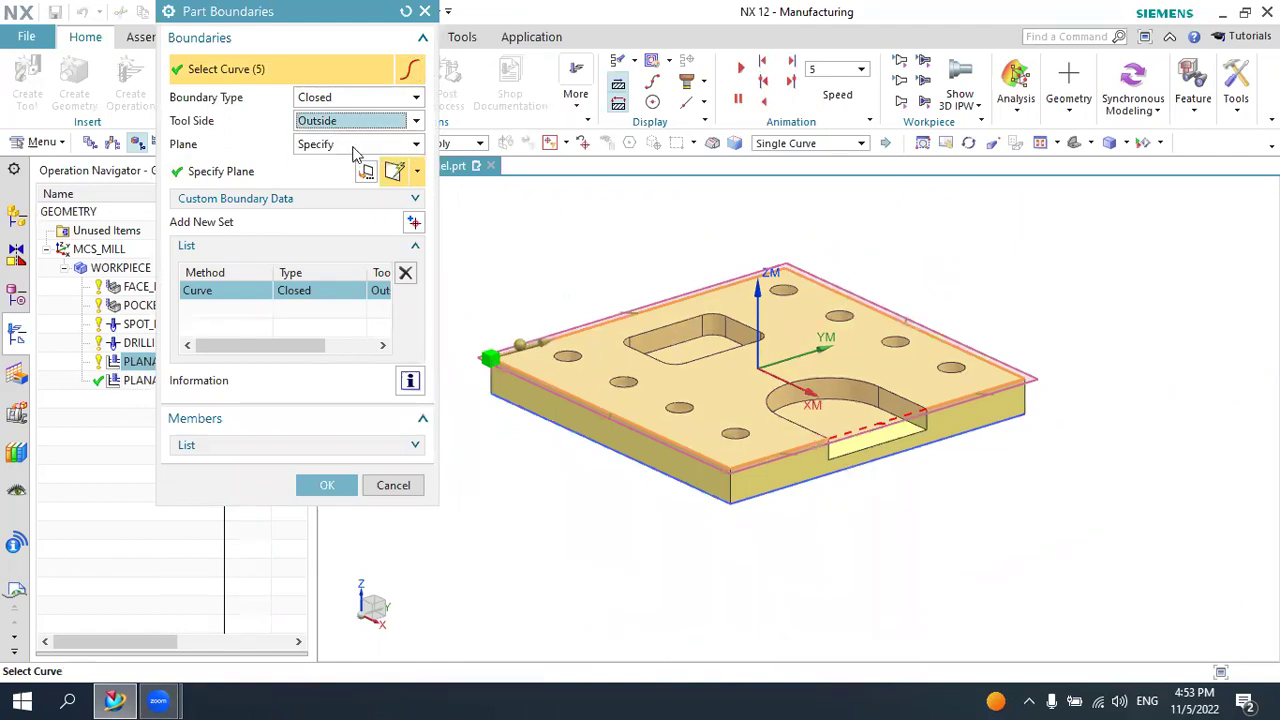
{"action": "left_click", "coordinate": [327, 485]}
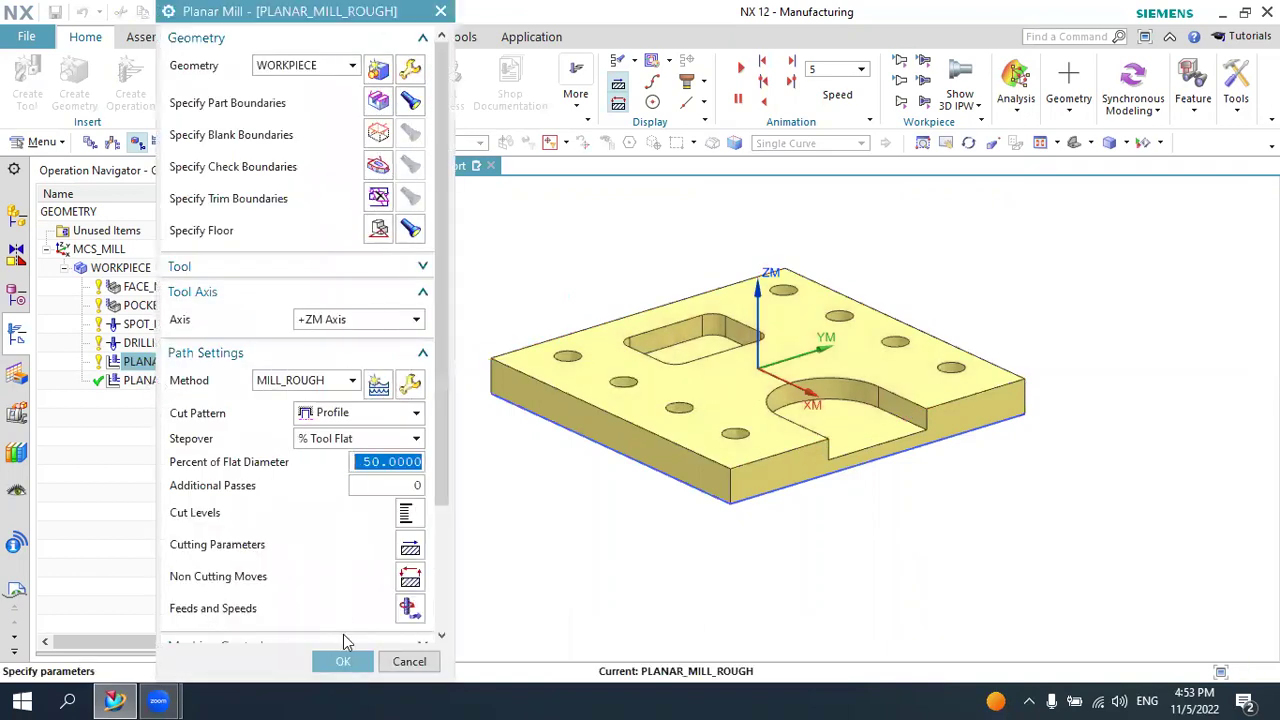
{"action": "left_click", "coordinate": [345, 662]}
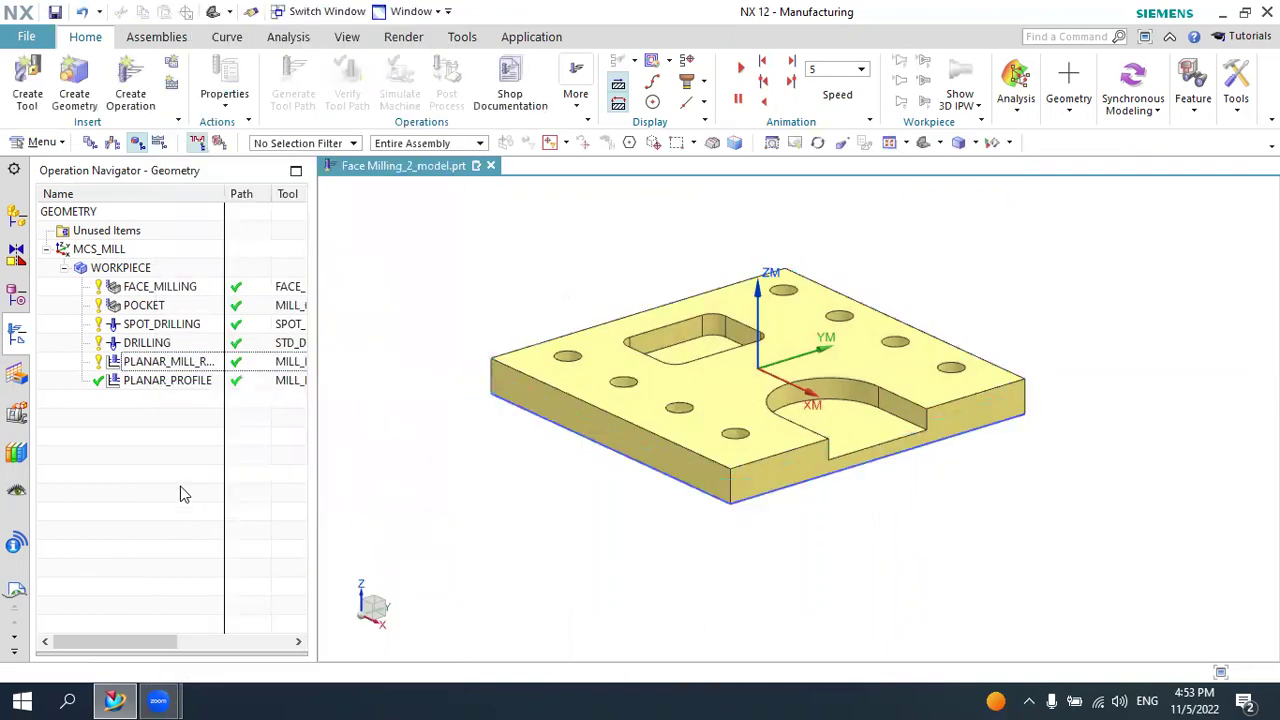
{"action": "left_click", "coordinate": [175, 362]}
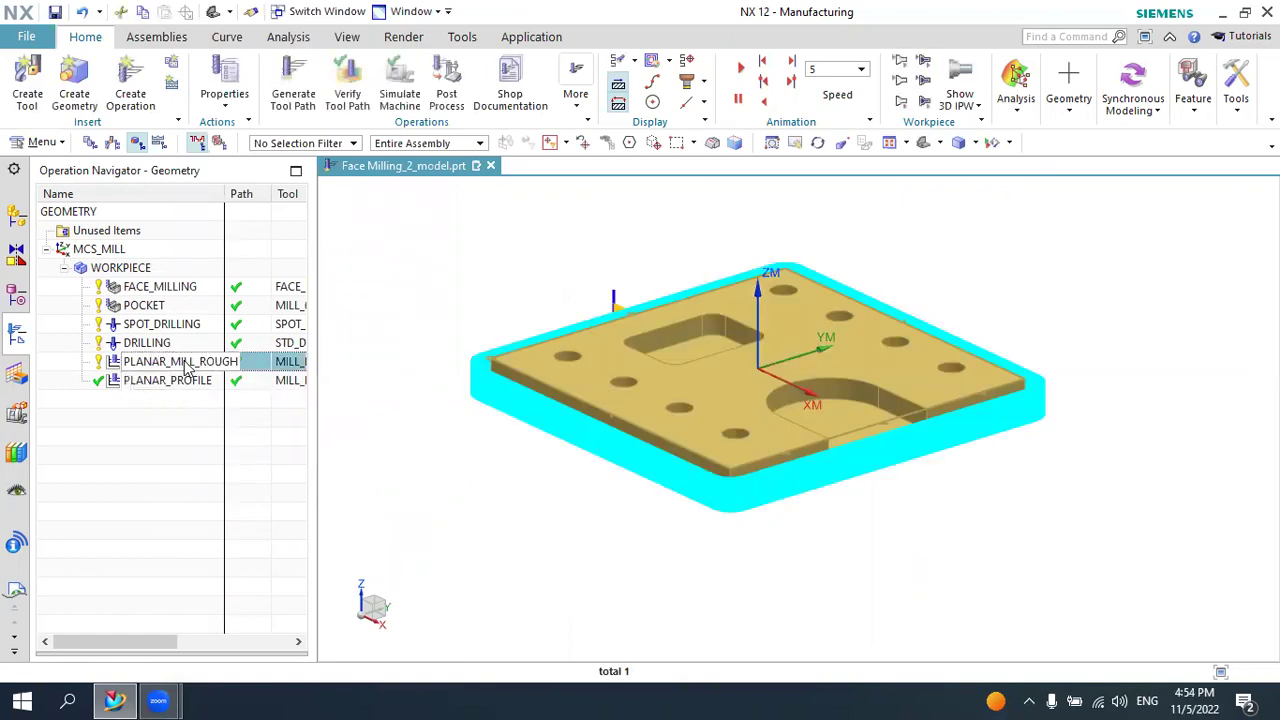
{"action": "left_click", "coordinate": [184, 381]}
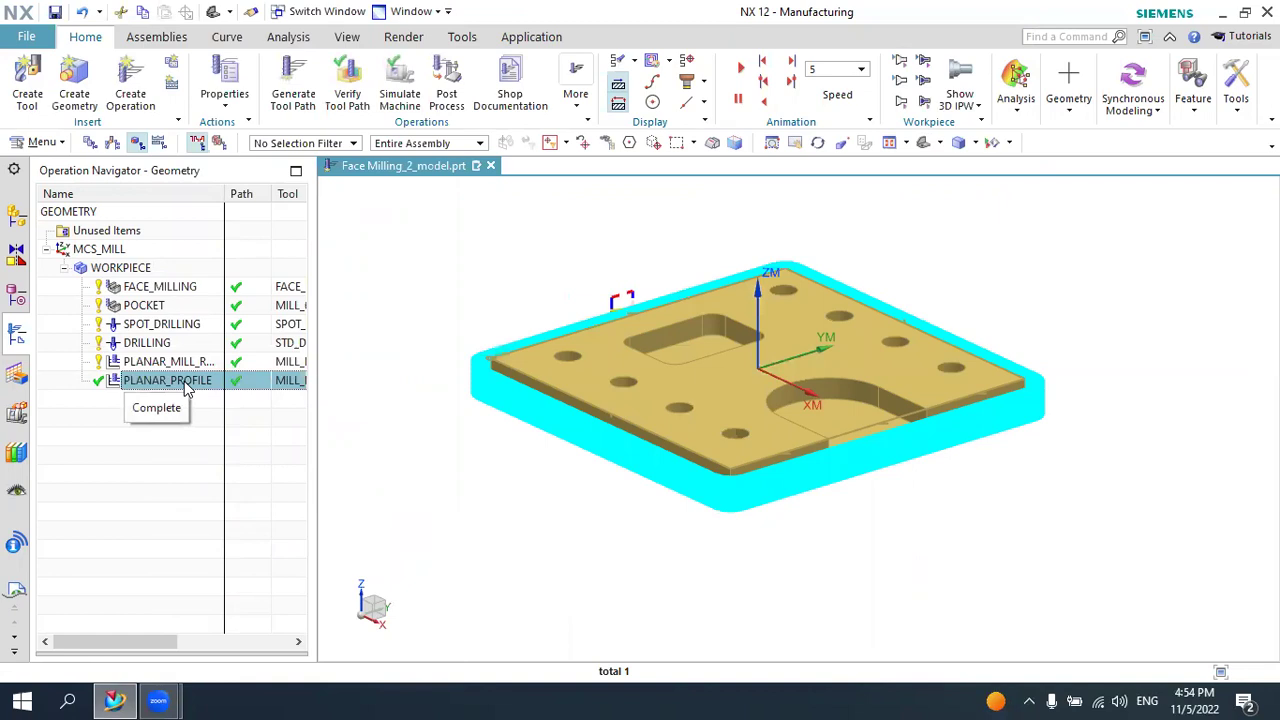